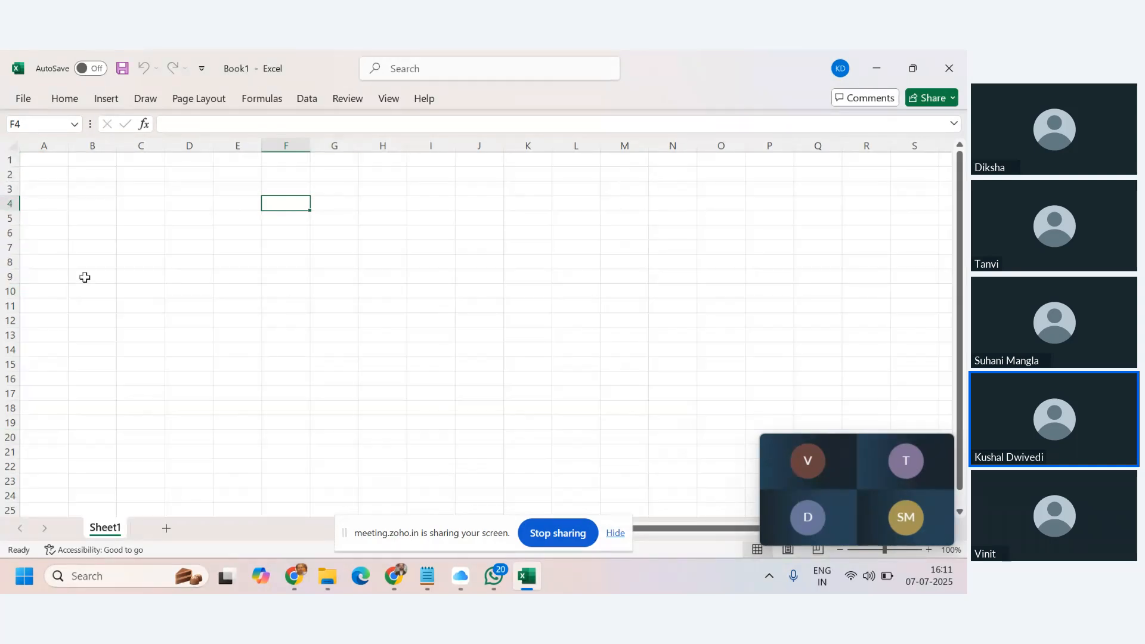
# Browse cells G4, D7, E5 and H6 and check the active cell's address.
pyautogui.click(342, 201)
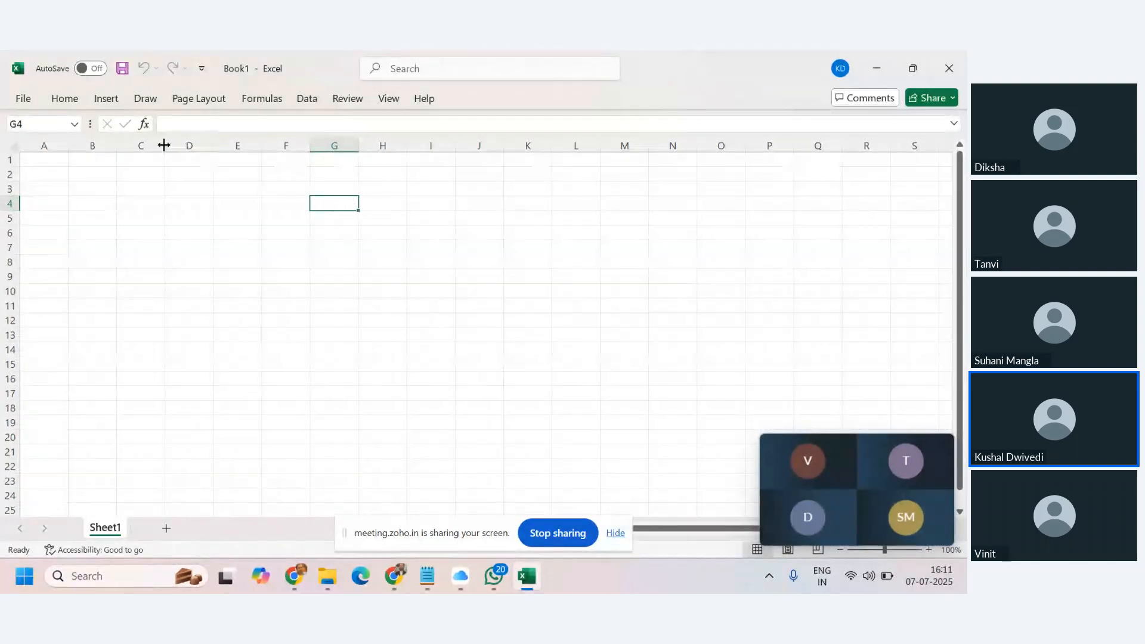
pyautogui.click(33, 123)
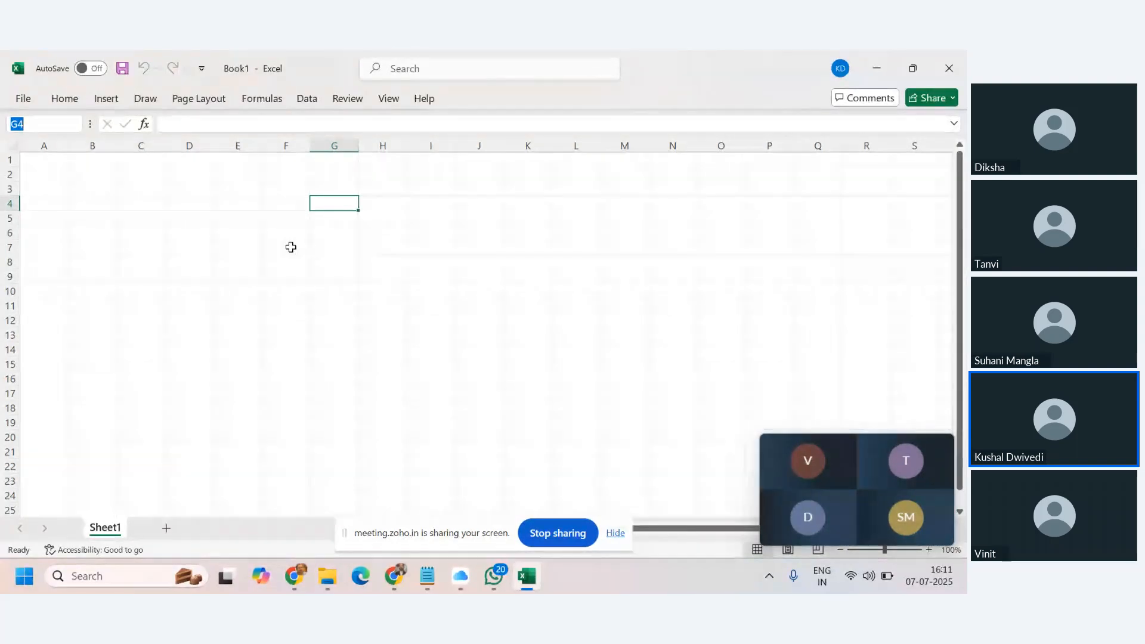
pyautogui.click(197, 247)
pyautogui.click(233, 218)
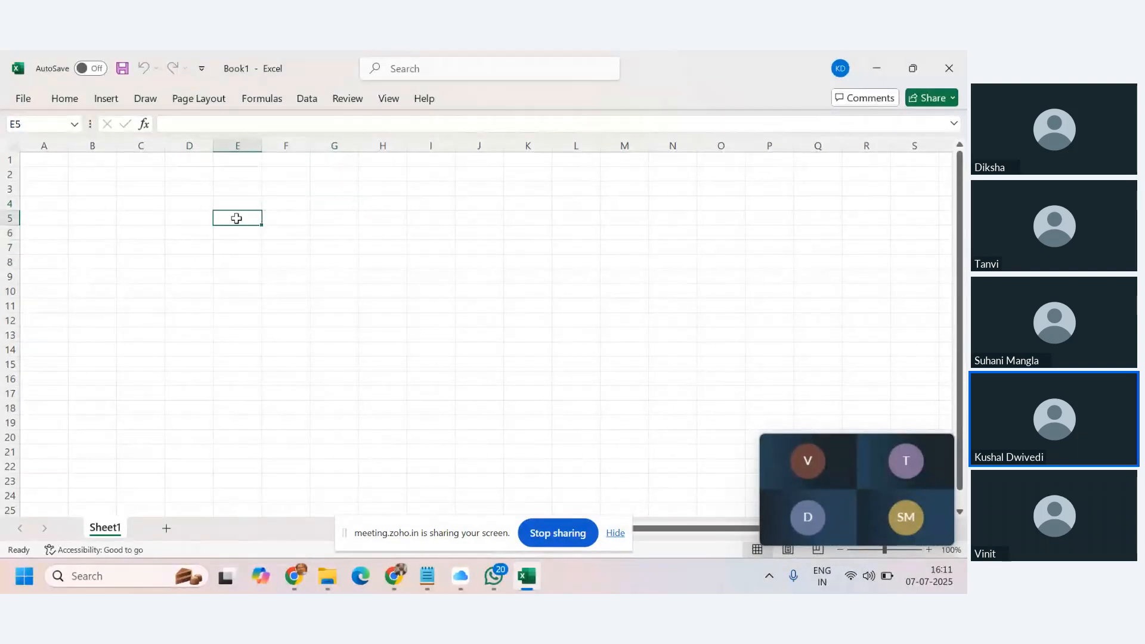
pyautogui.click(381, 229)
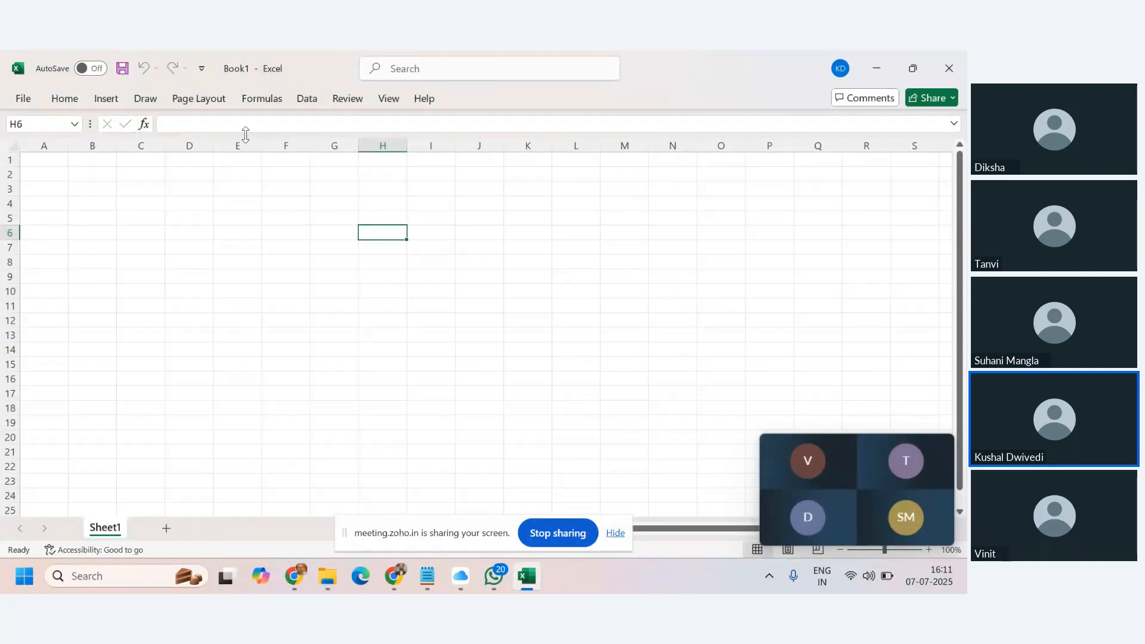
pyautogui.click(204, 124)
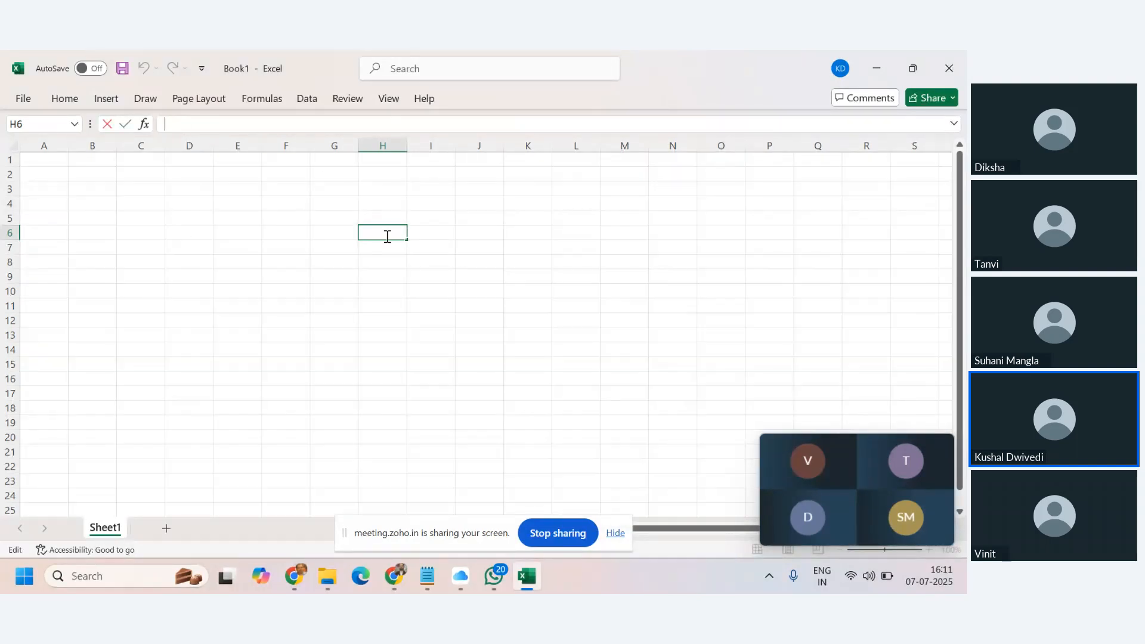
pyautogui.click(224, 234)
# Enter Palin in E5 and inspect its contents in the formula bar.
pyautogui.click(252, 217)
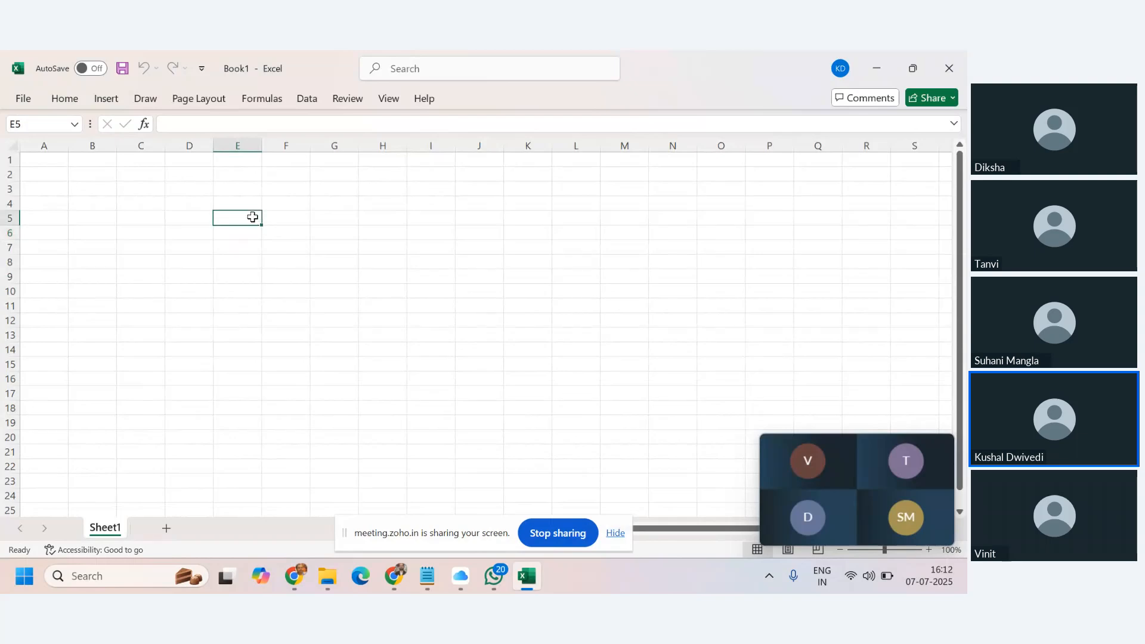
pyautogui.write('Pla')
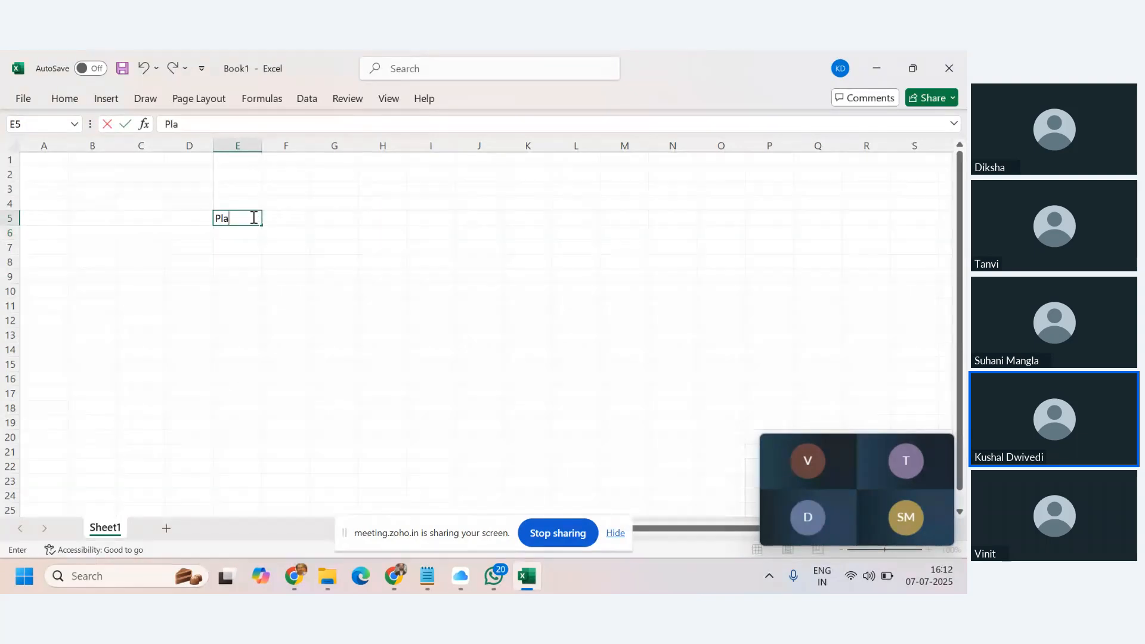
pyautogui.press('Return')
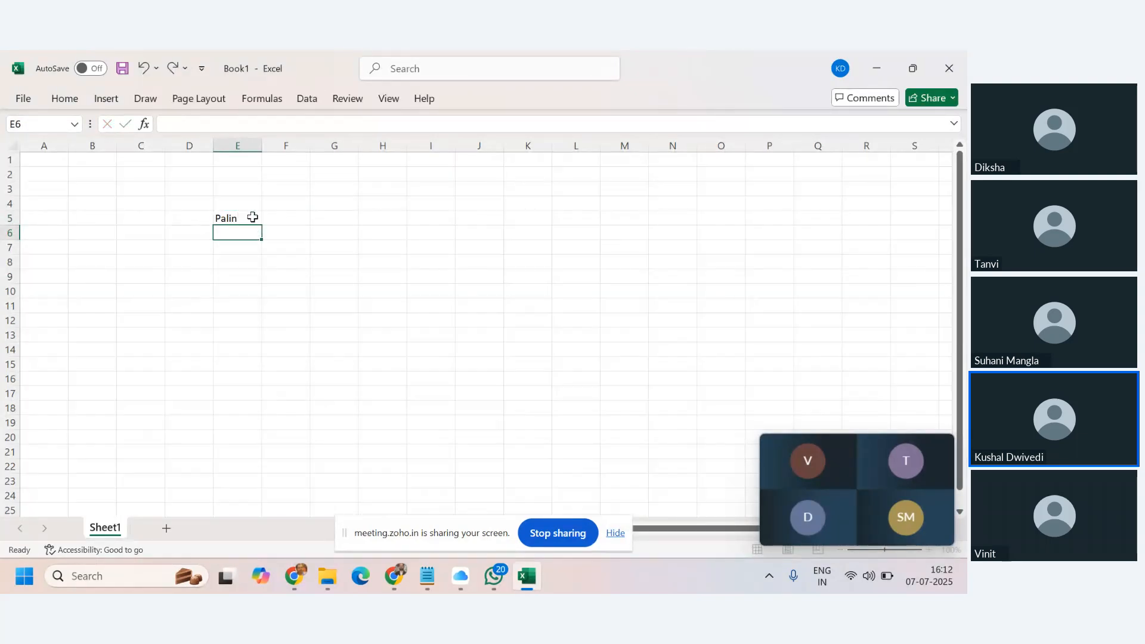
pyautogui.click(237, 217)
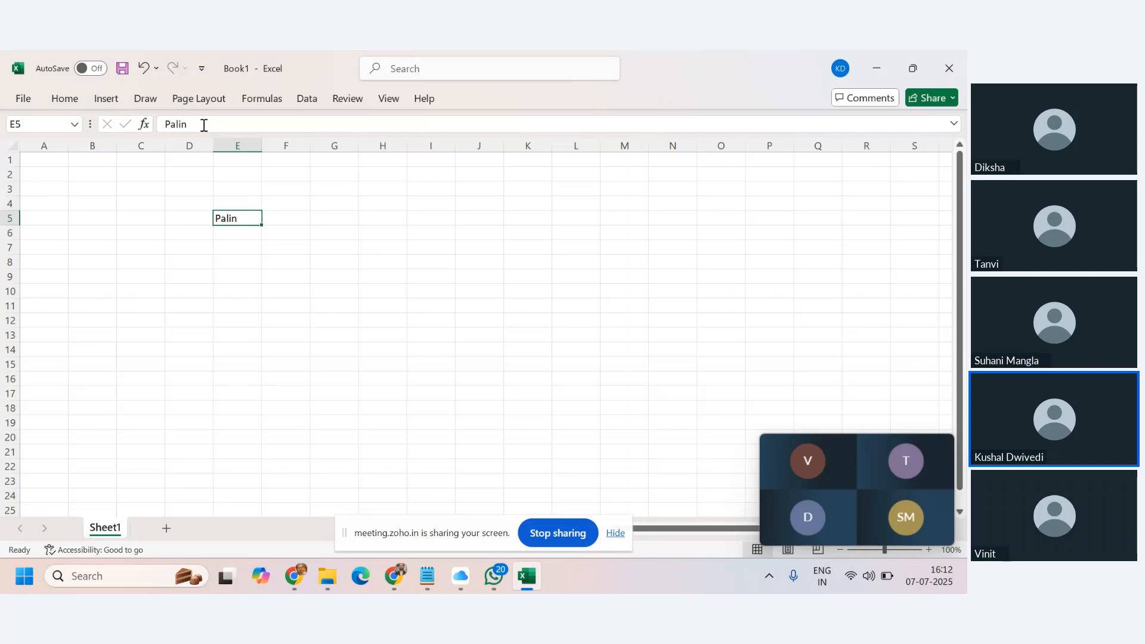
pyautogui.moveTo(203, 124); pyautogui.dragTo(158, 124)
pyautogui.click(266, 271)
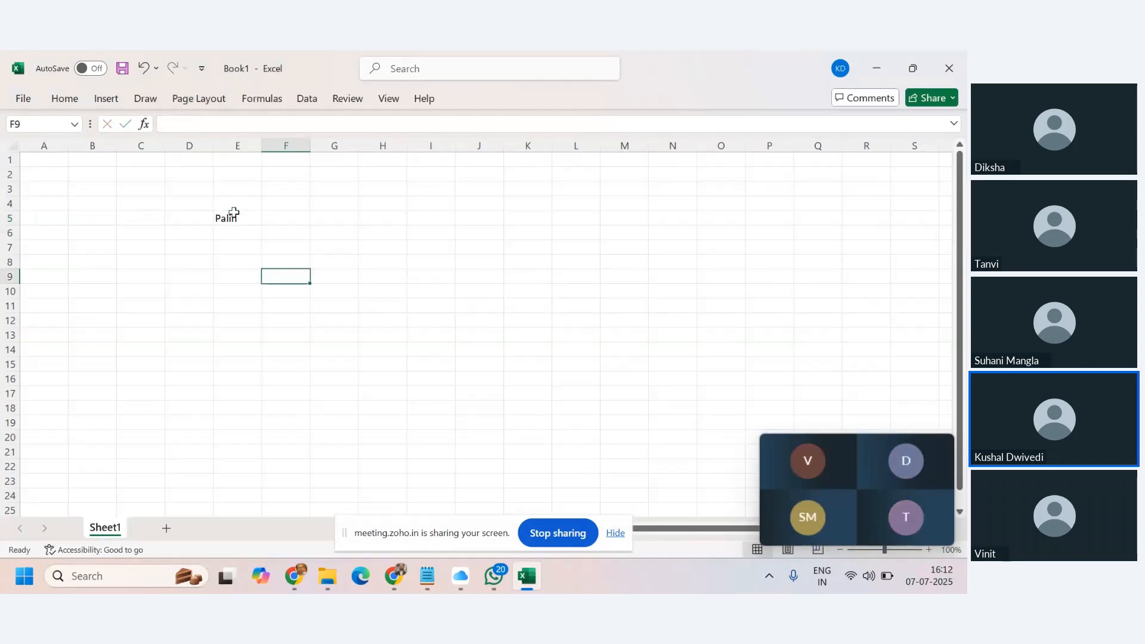
# Reselect E5 and recommit its unchanged Palin entry.
pyautogui.click(238, 219)
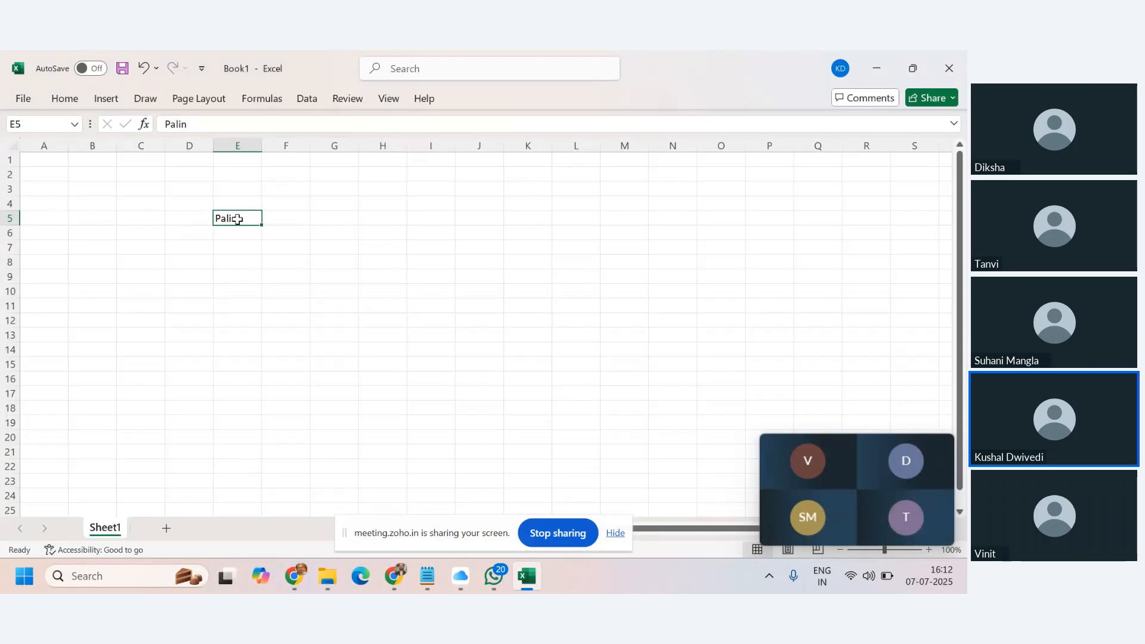
pyautogui.moveTo(195, 123); pyautogui.dragTo(158, 123)
pyautogui.press('Return')
pyautogui.click(249, 221)
pyautogui.click(264, 293)
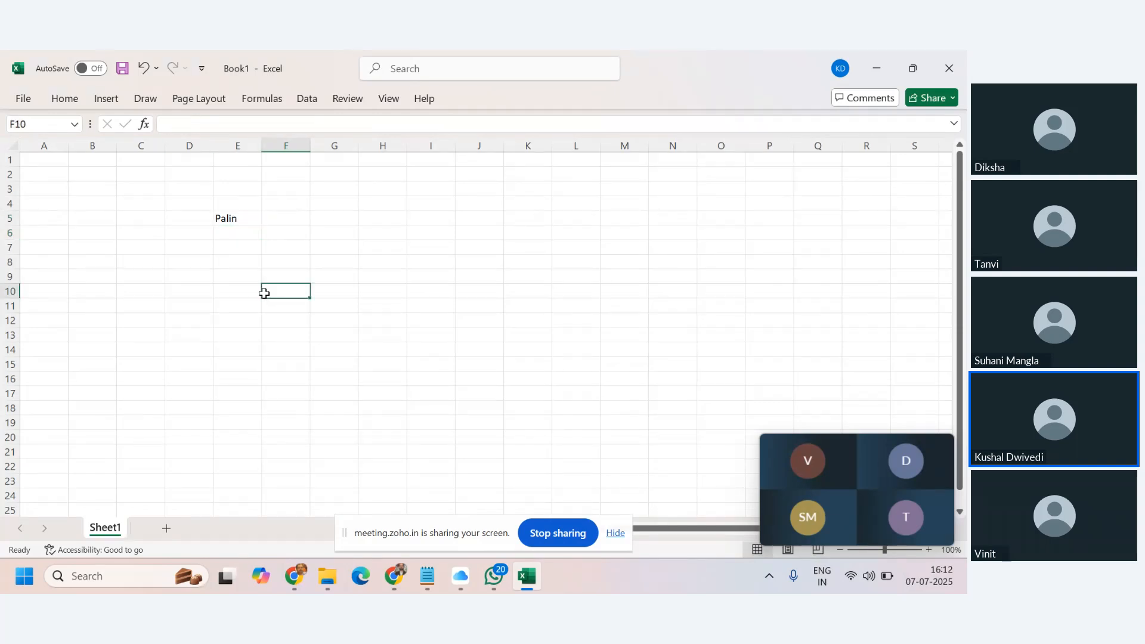
pyautogui.click(232, 217)
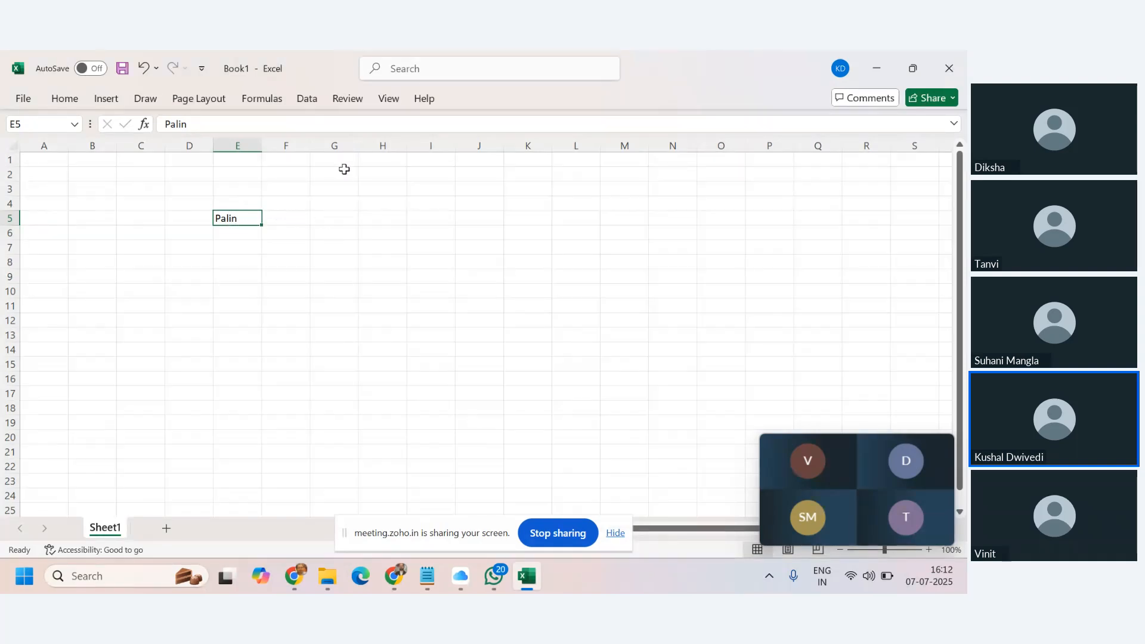
# Compare cells E5 and H5, ending with H5 selected for a new formula.
pyautogui.click(375, 219)
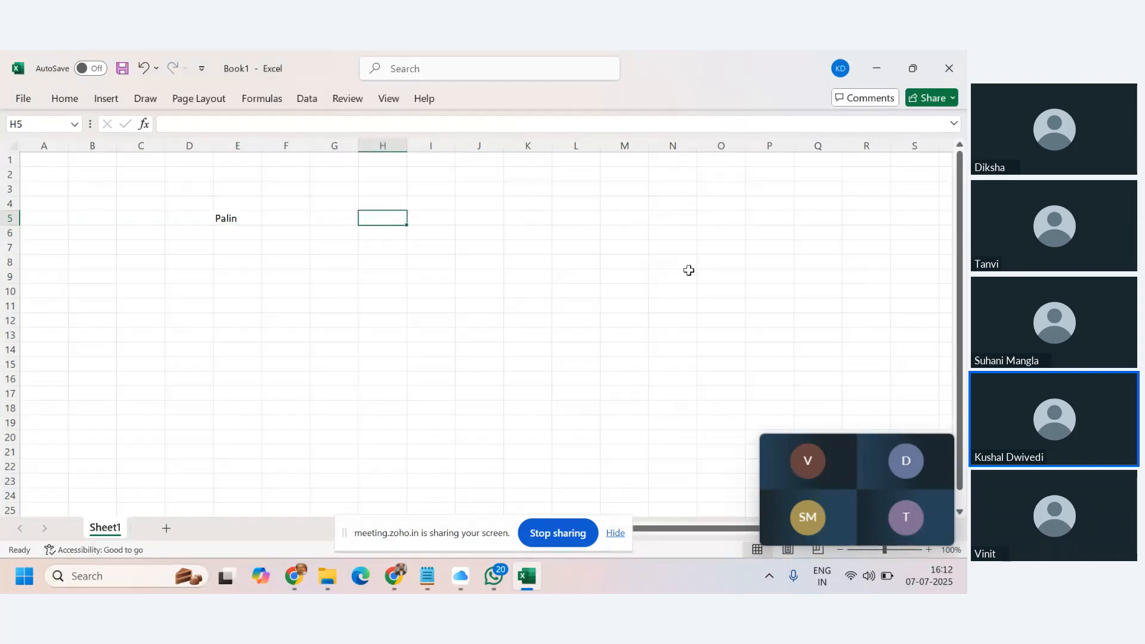
pyautogui.click(255, 220)
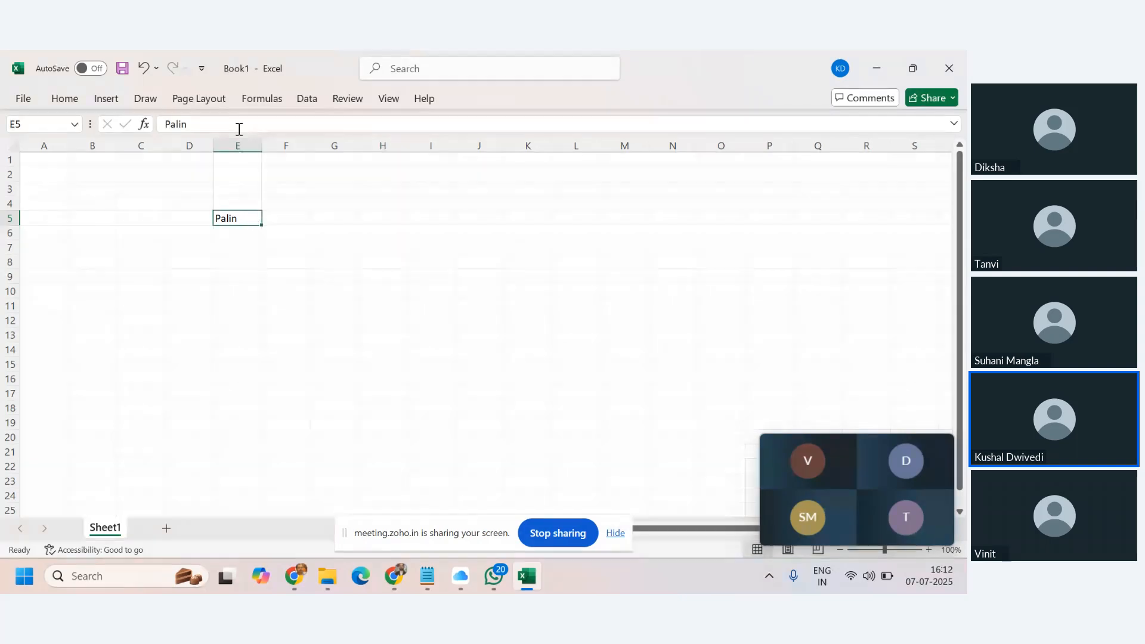
pyautogui.click(383, 219)
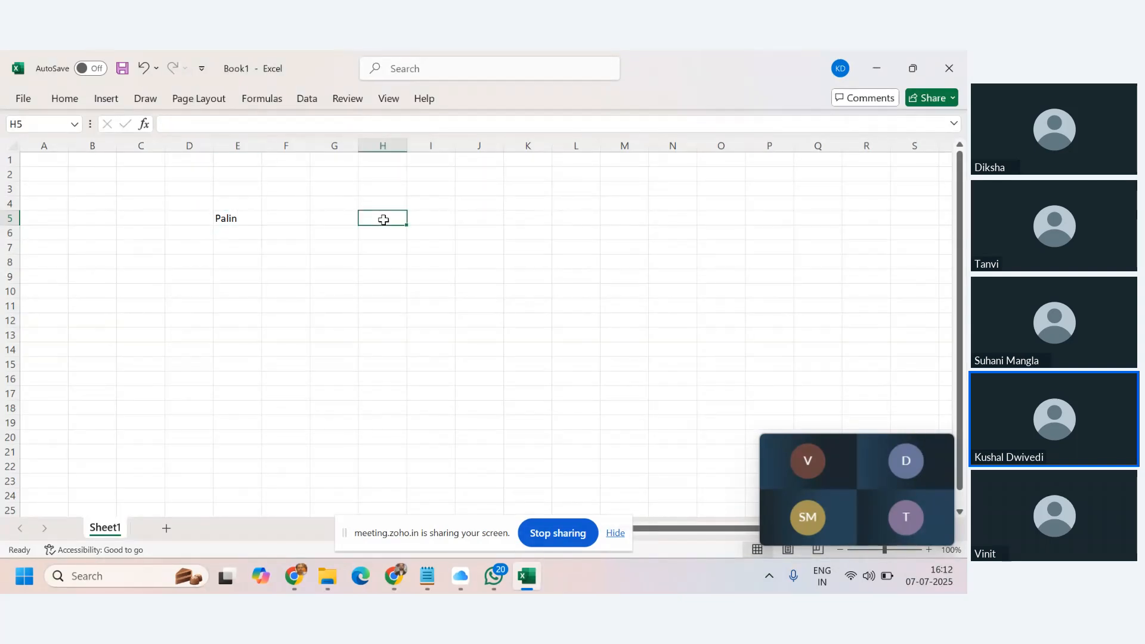
pyautogui.click(234, 218)
pyautogui.click(381, 219)
# Give H5 the formula =E5 so it shows Palin.
pyautogui.write('=')
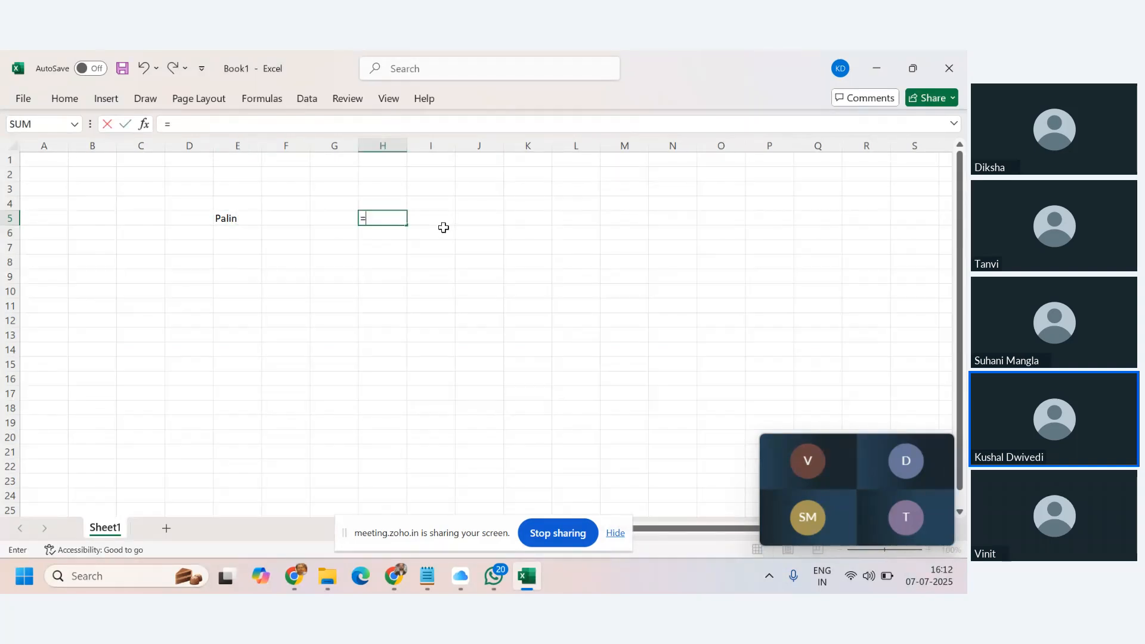
pyautogui.click(240, 217)
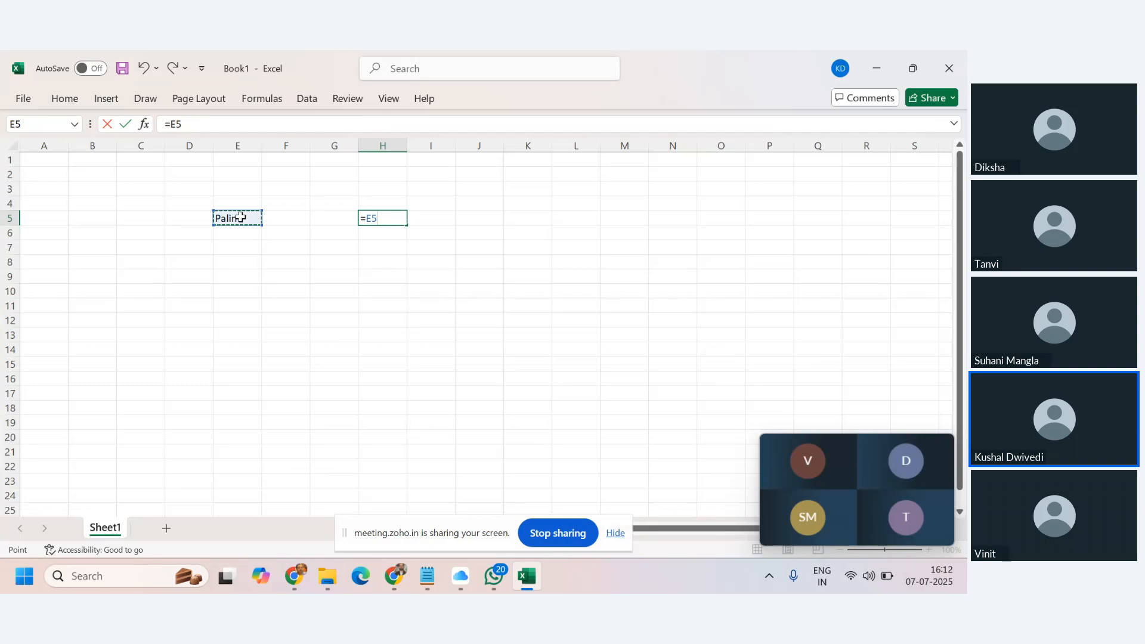
pyautogui.press('Return')
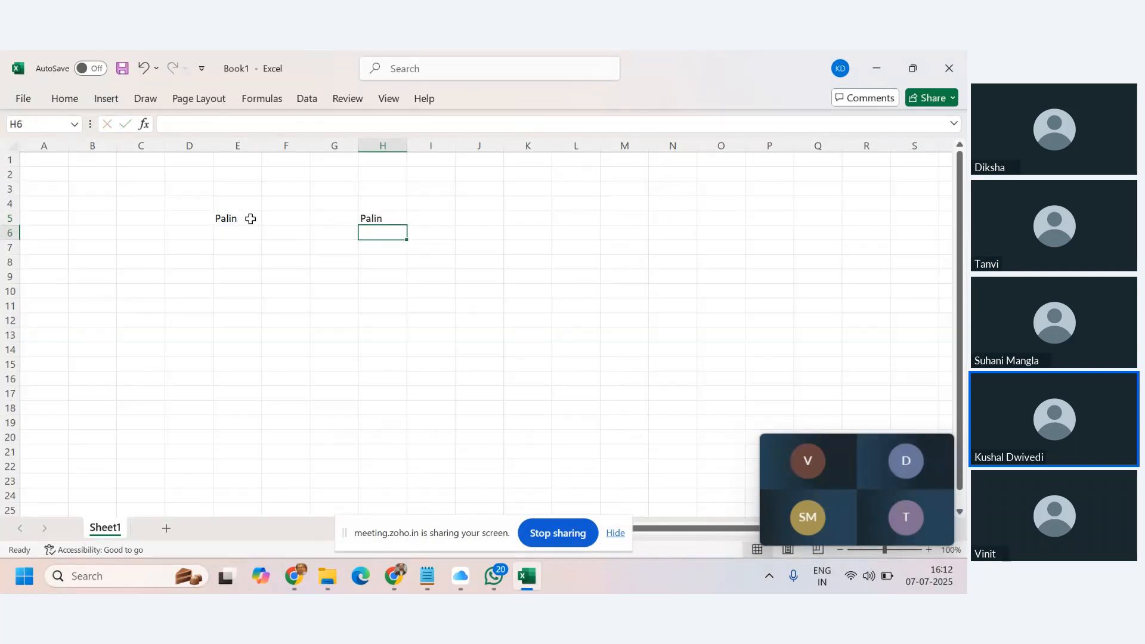
pyautogui.click(247, 214)
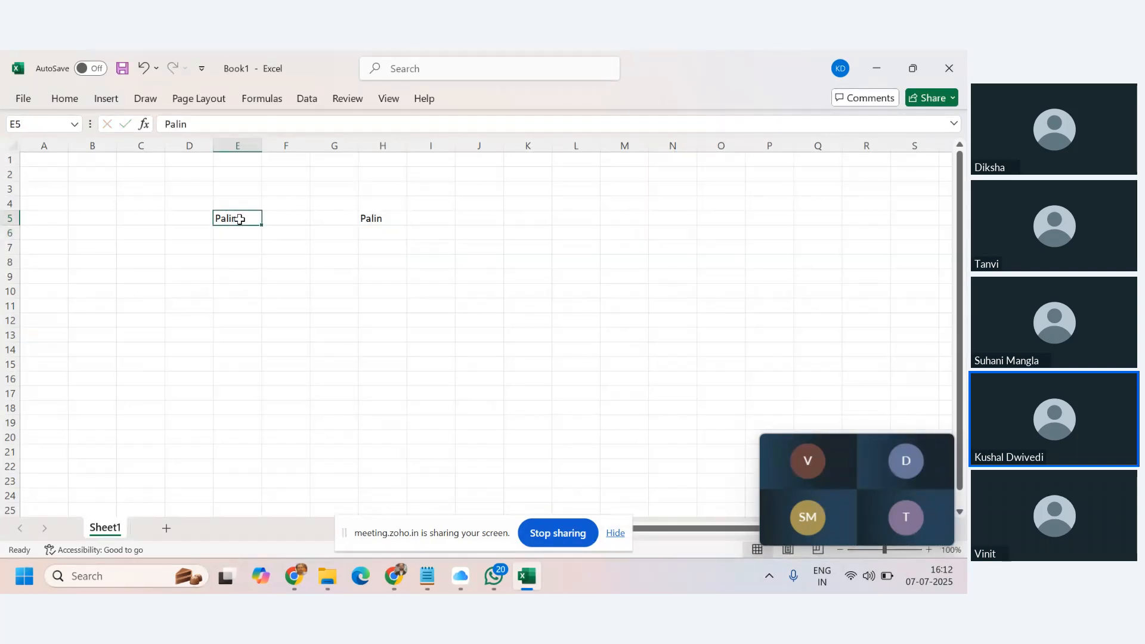
pyautogui.click(385, 215)
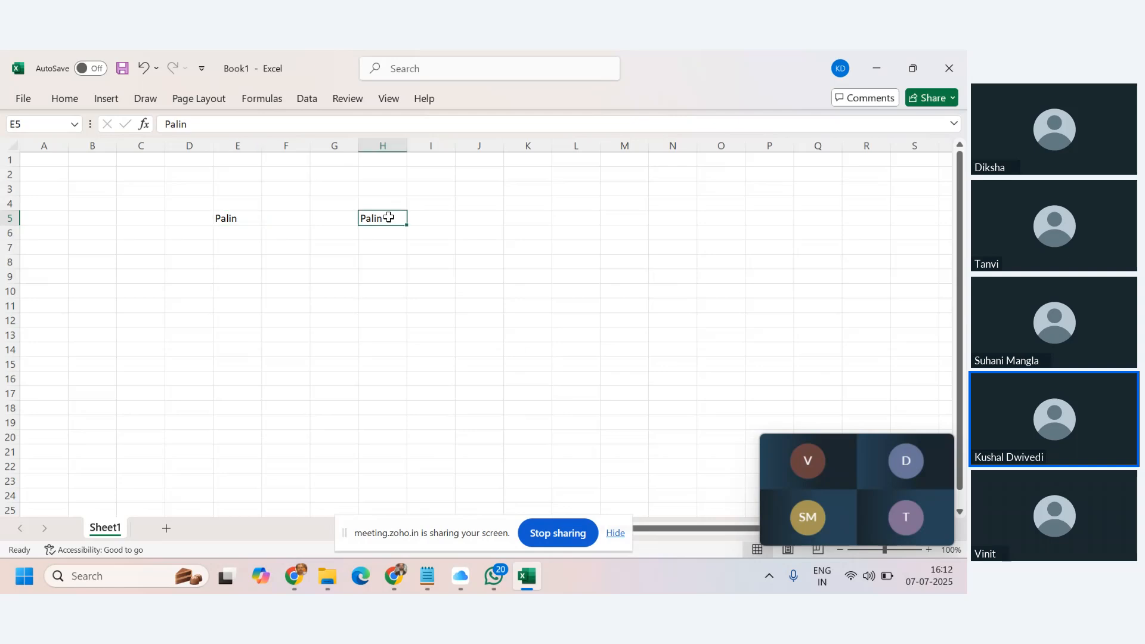
# Change E5 to Excel and confirm H5's =E5 formula now shows Excel.
pyautogui.click(250, 218)
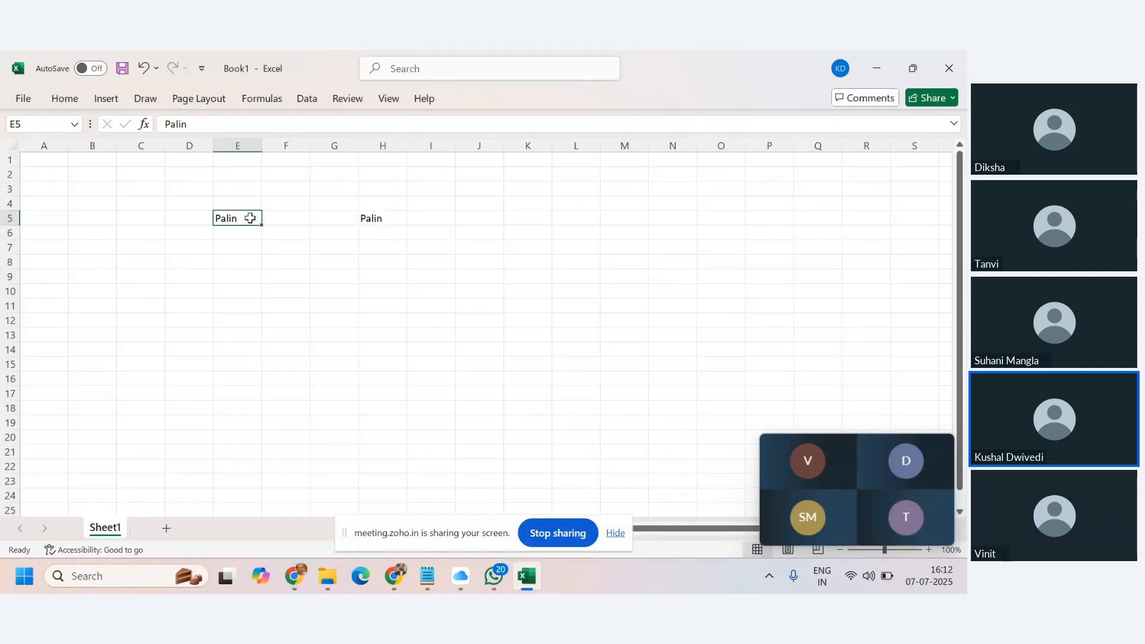
pyautogui.write('Excel')
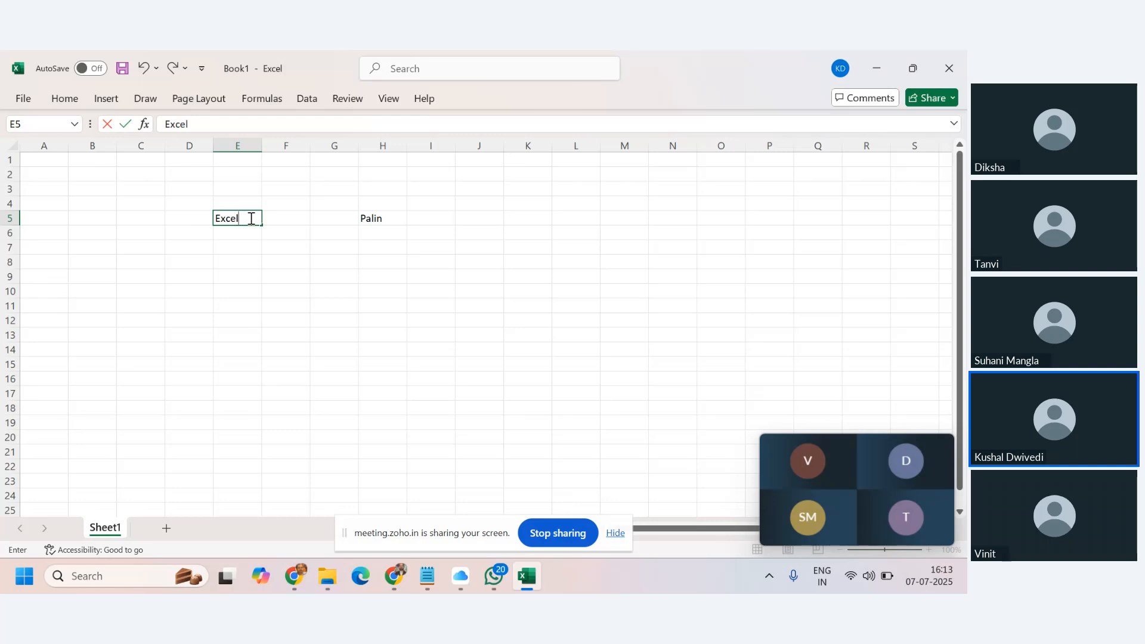
pyautogui.press('Return')
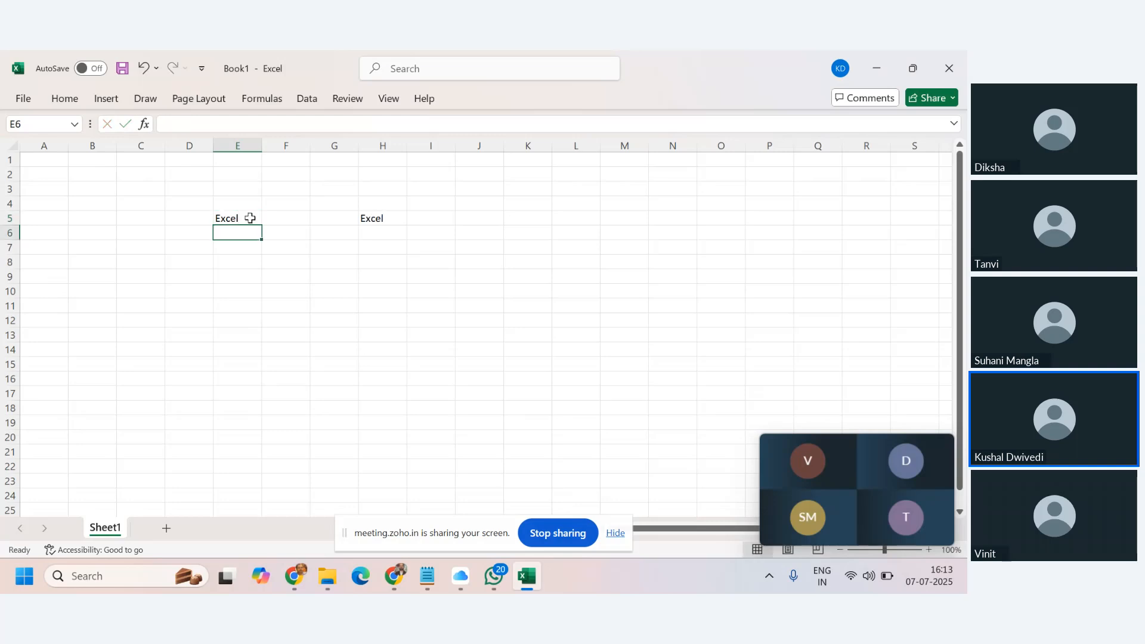
pyautogui.click(382, 222)
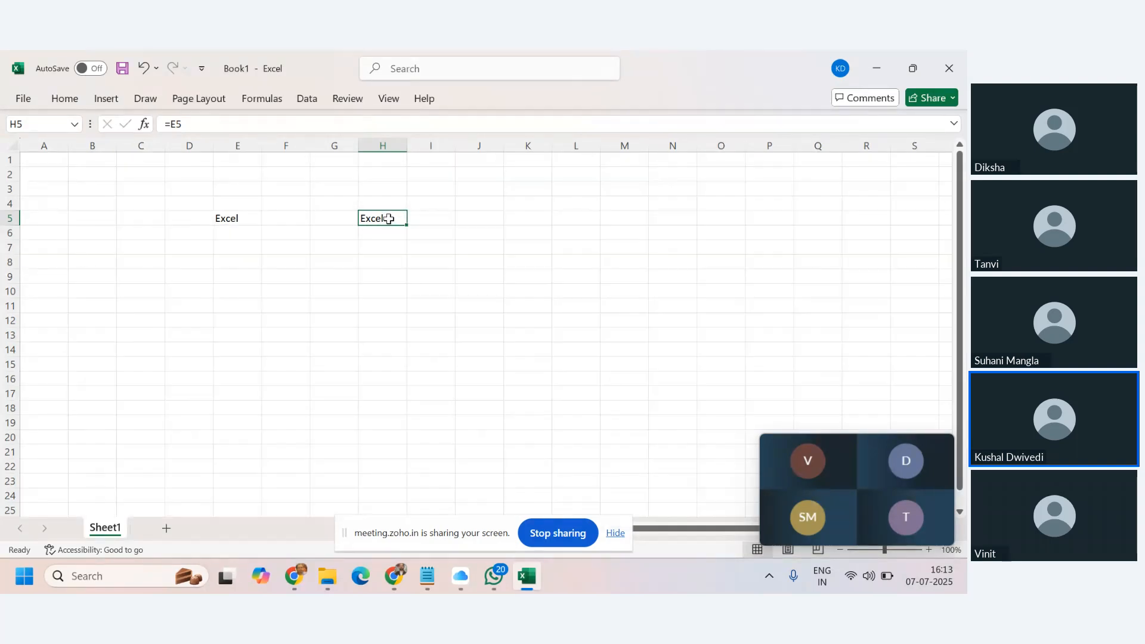
pyautogui.moveTo(241, 126); pyautogui.dragTo(163, 122)
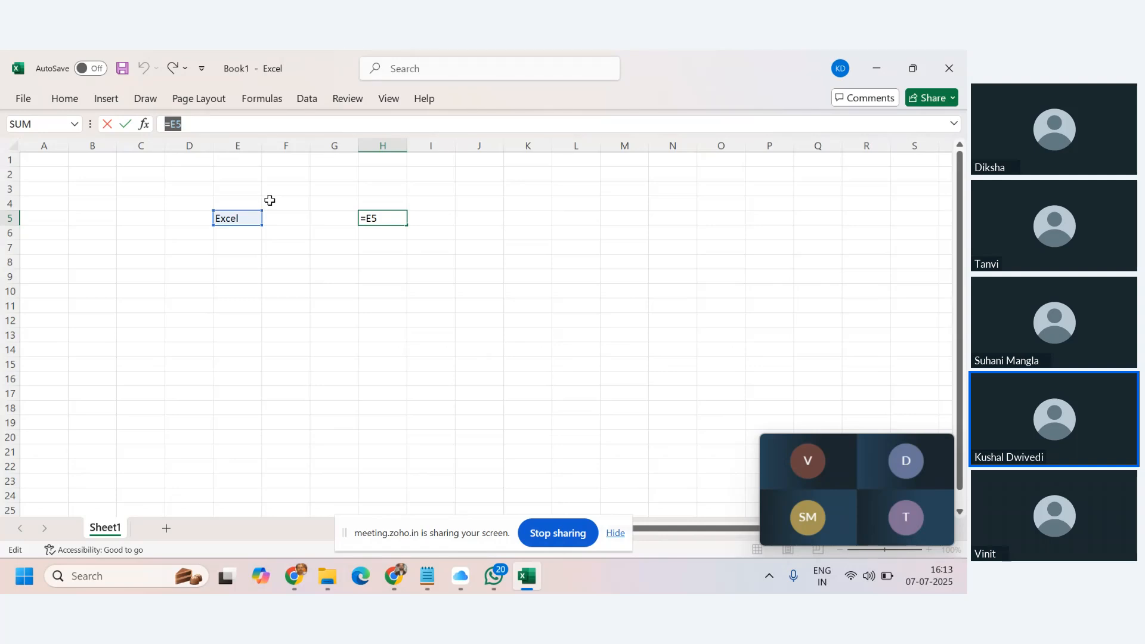
pyautogui.press('Return')
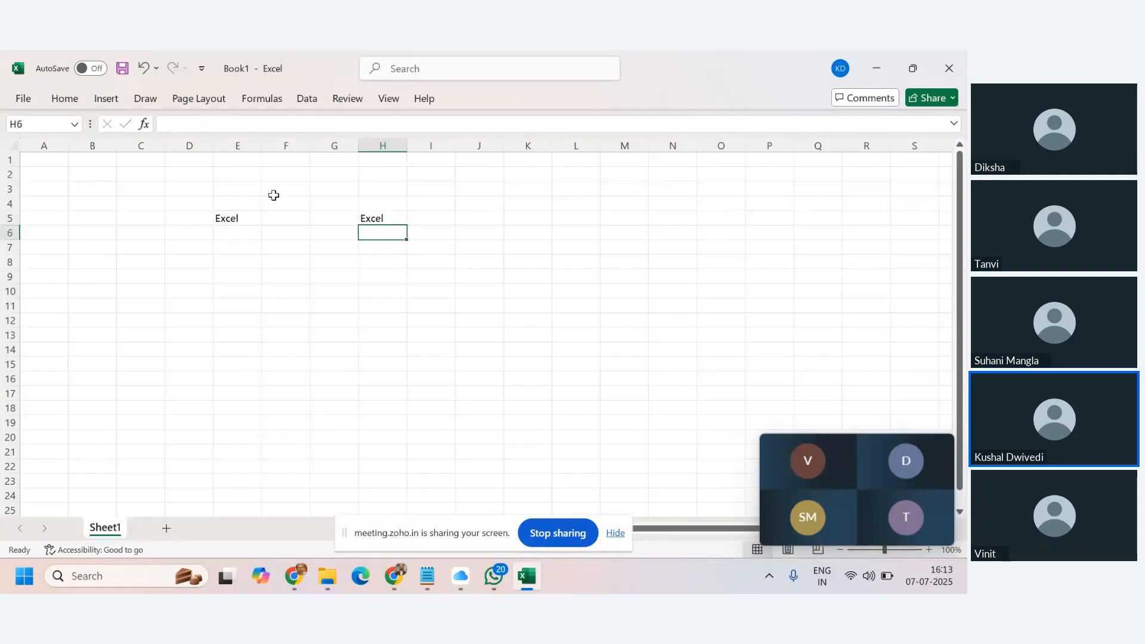
pyautogui.click(374, 215)
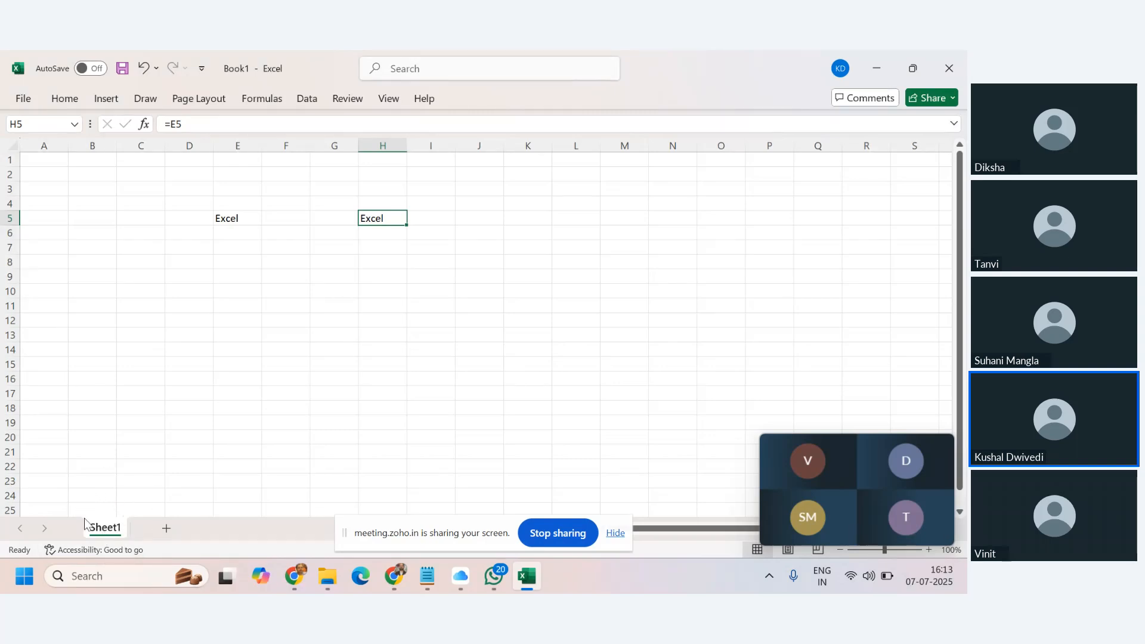
# Jump from A1 to column XFD and back, then select the used range A1:H5.
pyautogui.scroll(-3, 337, 320)
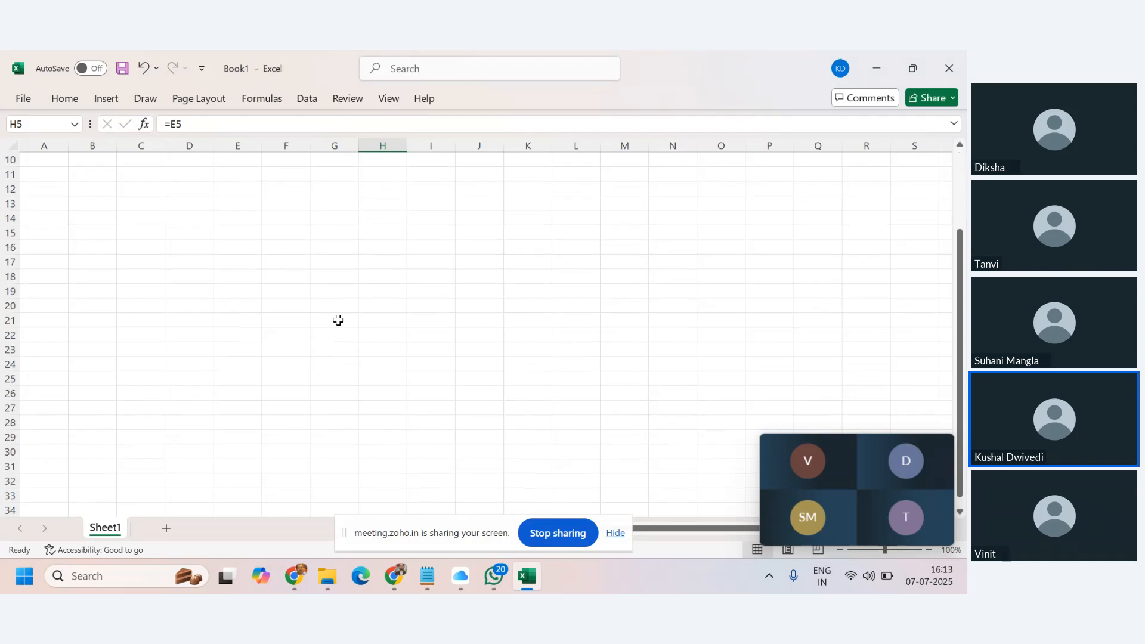
pyautogui.scroll(3, 338, 320)
pyautogui.click(57, 159)
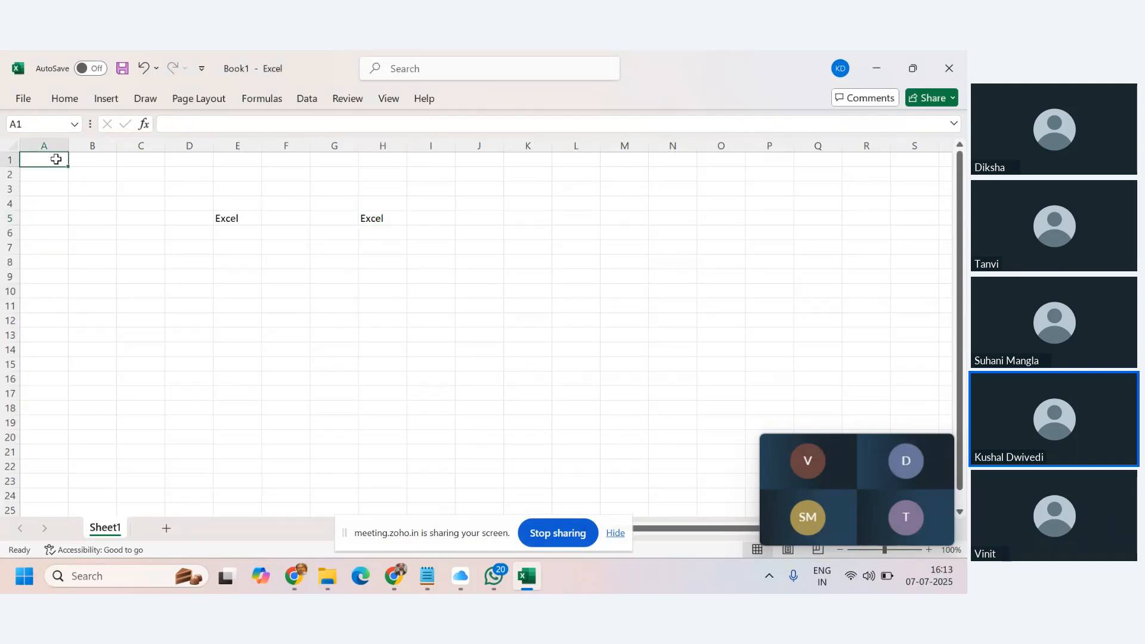
pyautogui.hotkey('ctrl', 'Right')
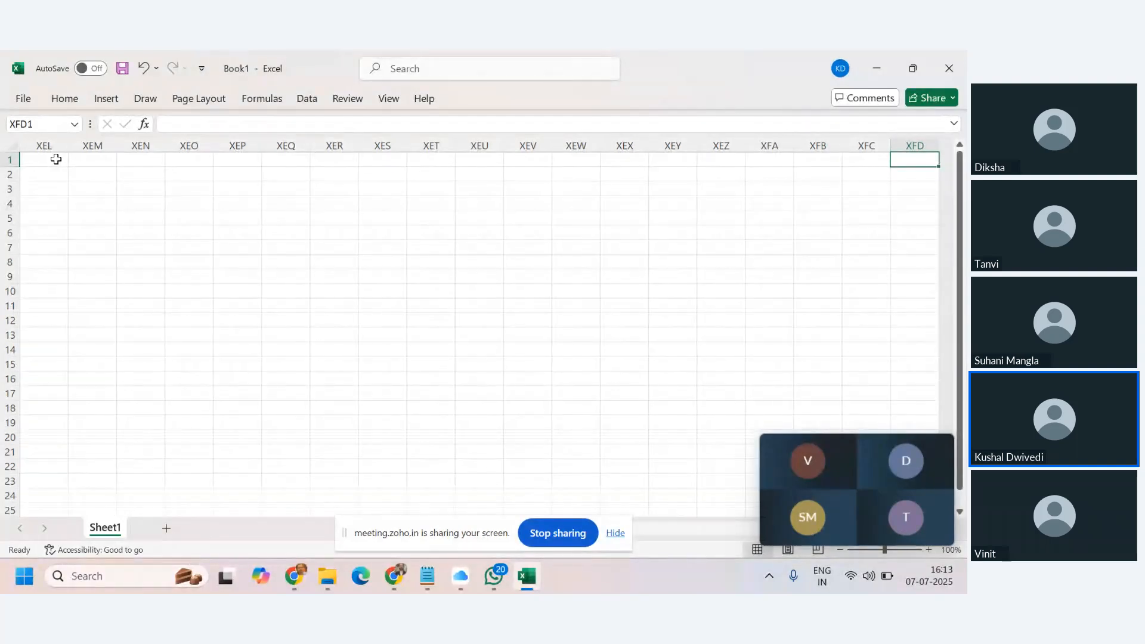
pyautogui.hotkey('ctrl', 'Left')
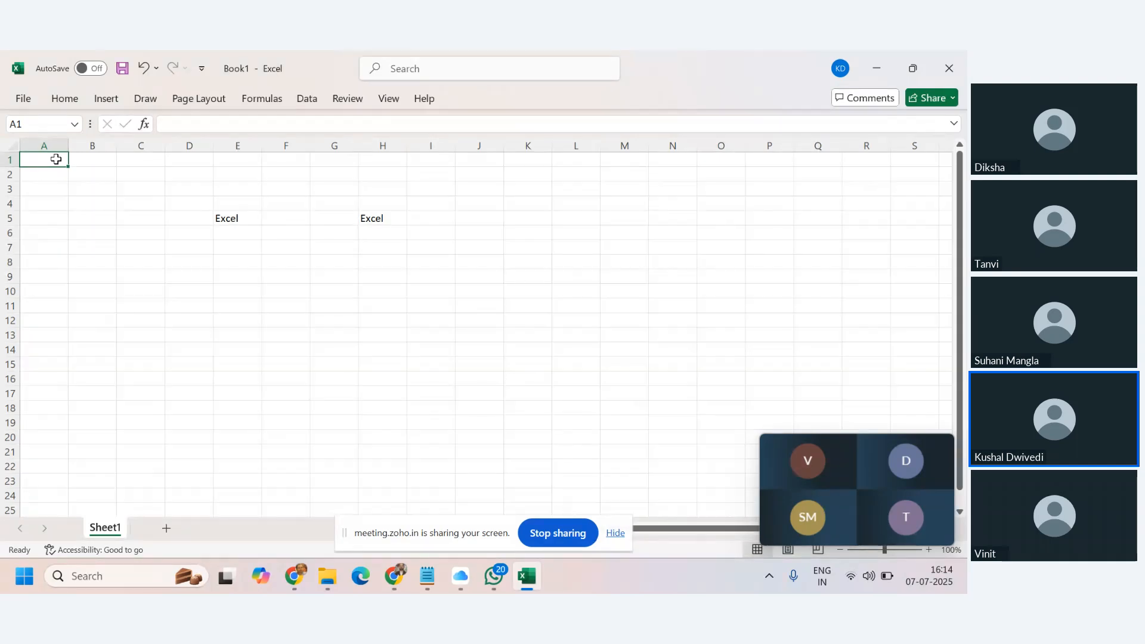
pyautogui.hotkey('ctrl', 'shift', 'End')
# Fill every cell of row 1 with A, then clear row 1 again.
pyautogui.click(56, 159)
pyautogui.hotkey('shift', 'space')
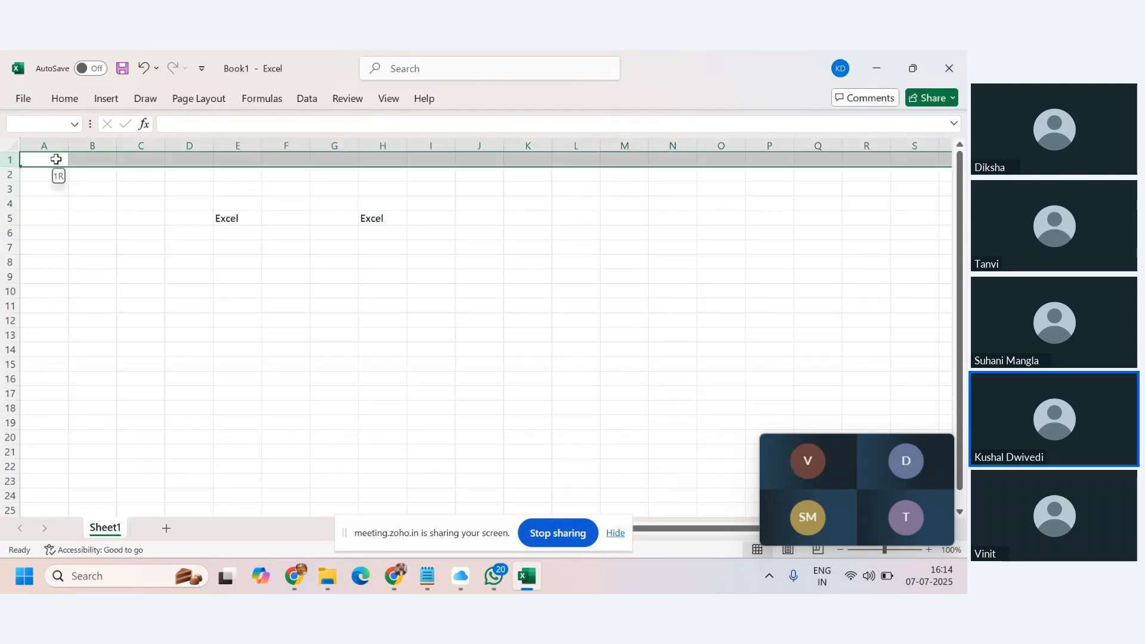
pyautogui.write('A')
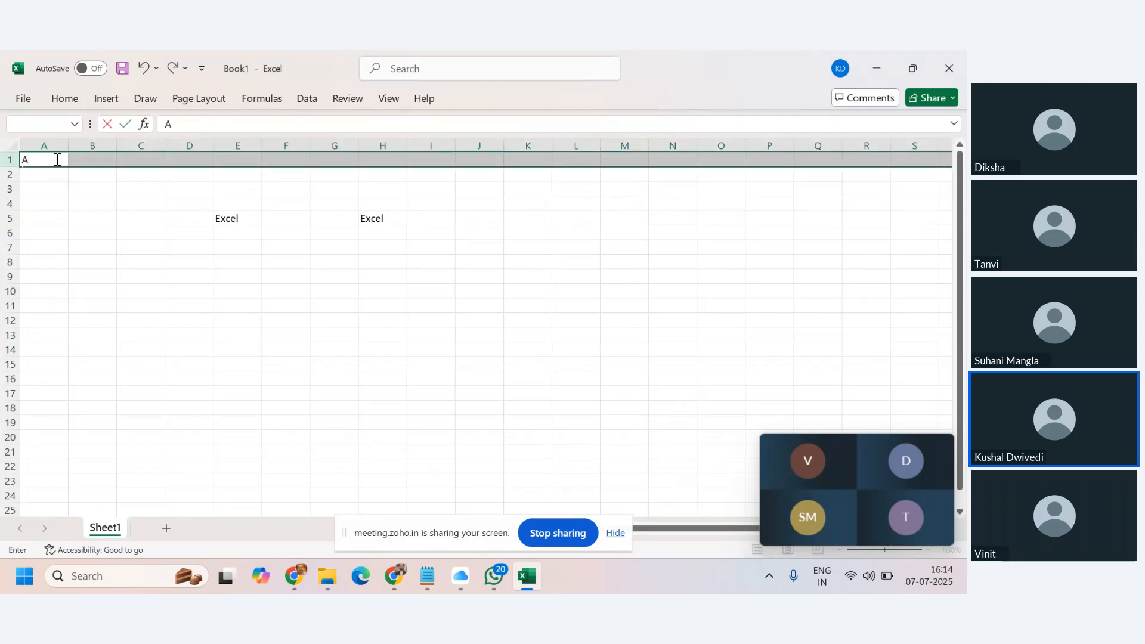
pyautogui.hotkey('ctrl', 'Return')
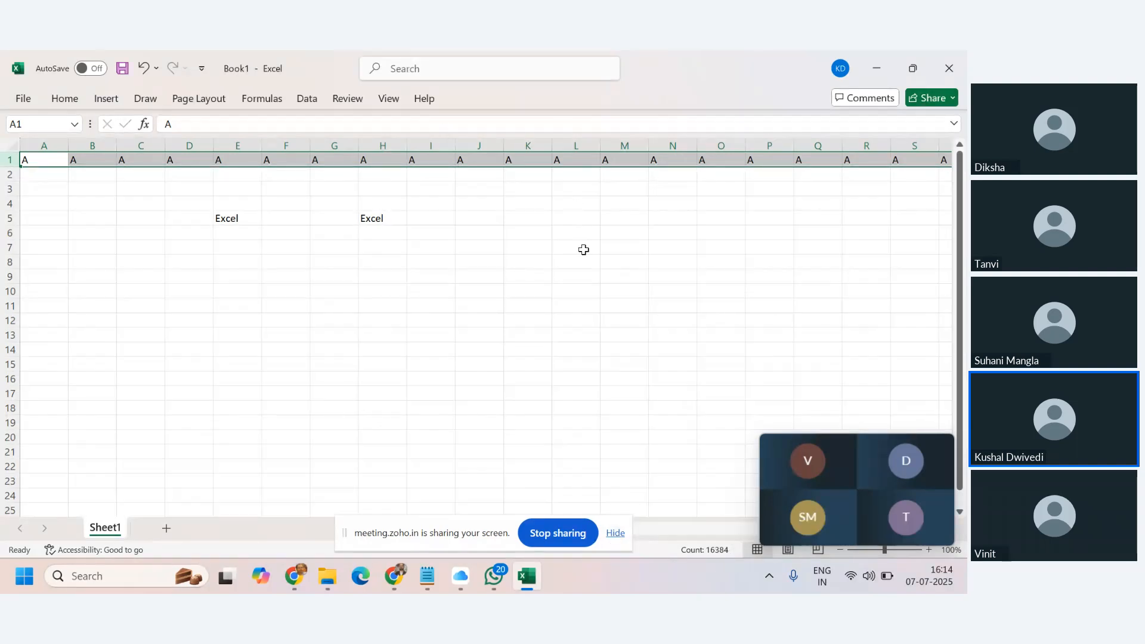
pyautogui.press('Delete')
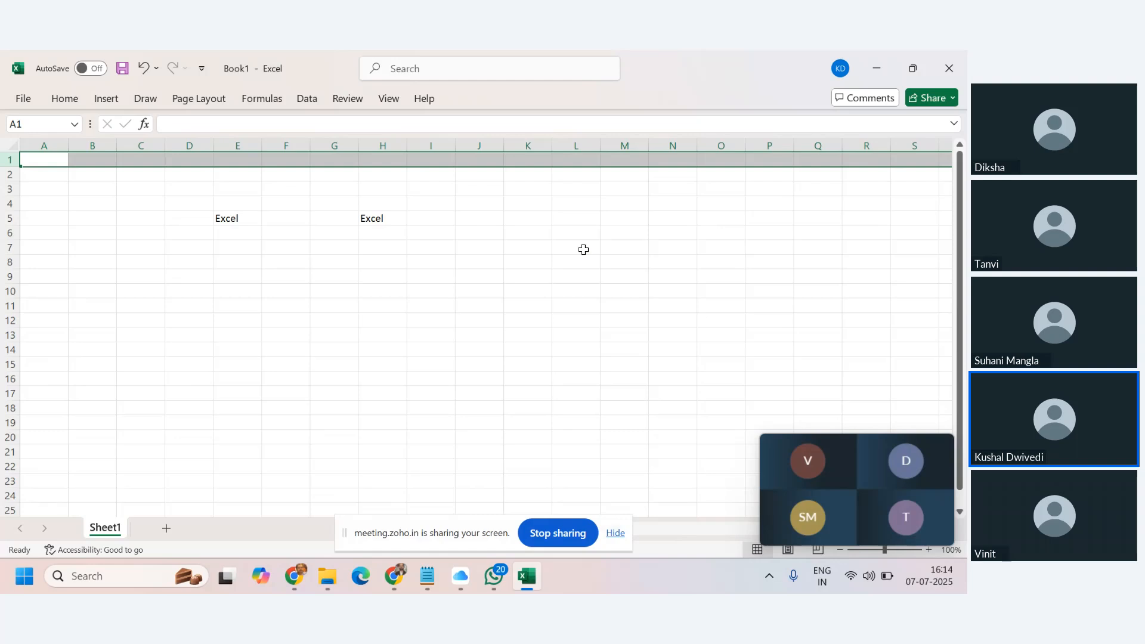
# Type A in A1, cancel it, and select all of column A.
pyautogui.click(40, 143)
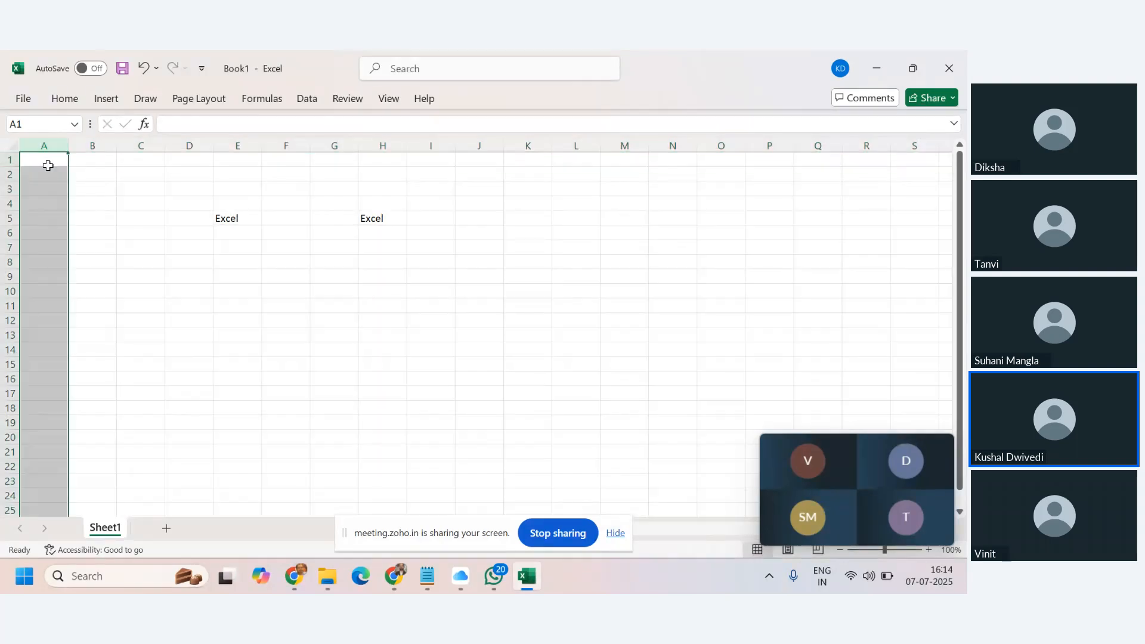
pyautogui.click(45, 159)
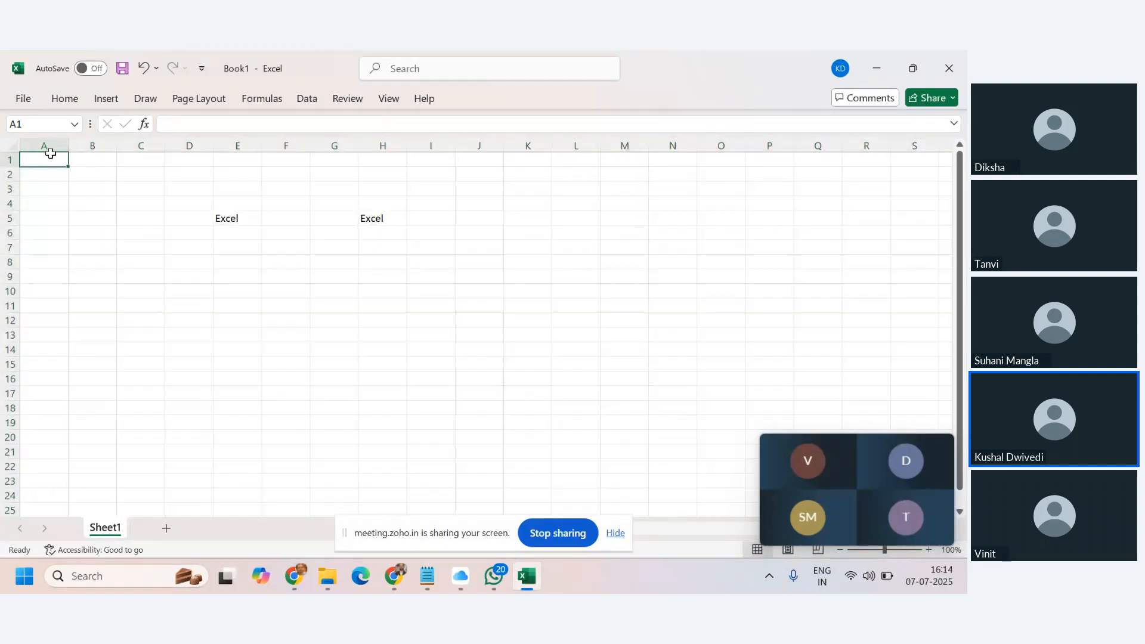
pyautogui.write('A')
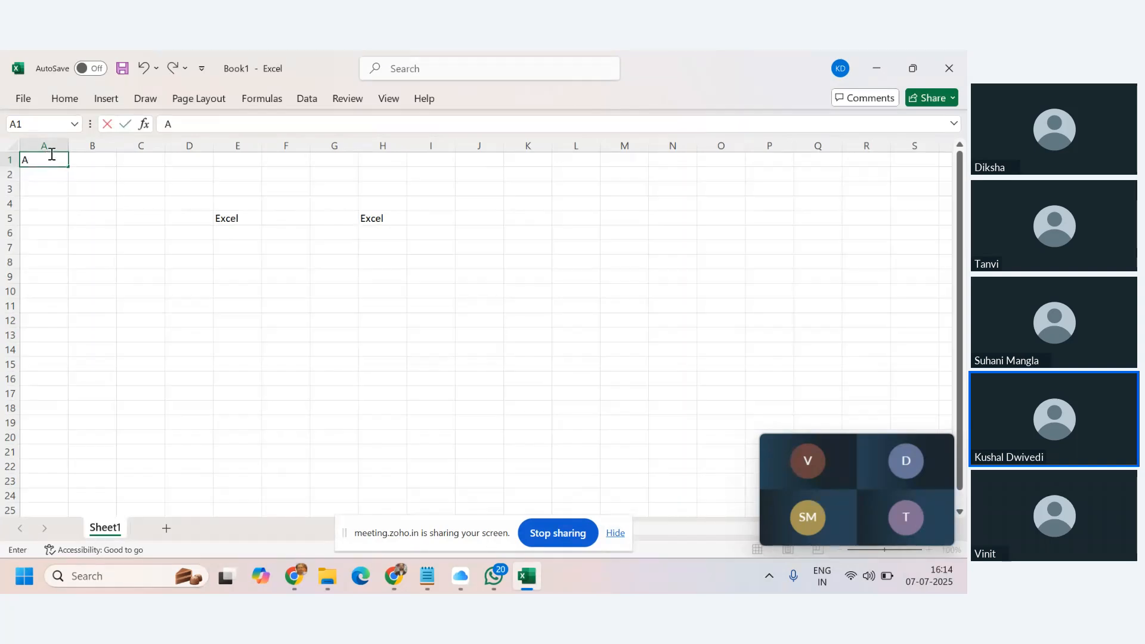
pyautogui.press('Escape')
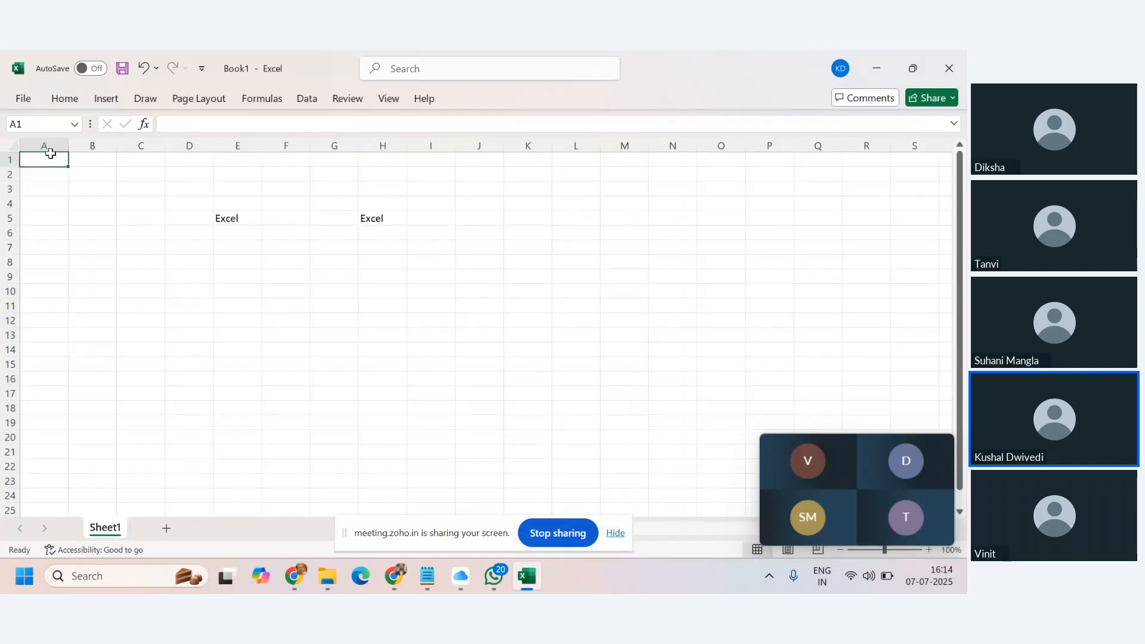
pyautogui.click(50, 154)
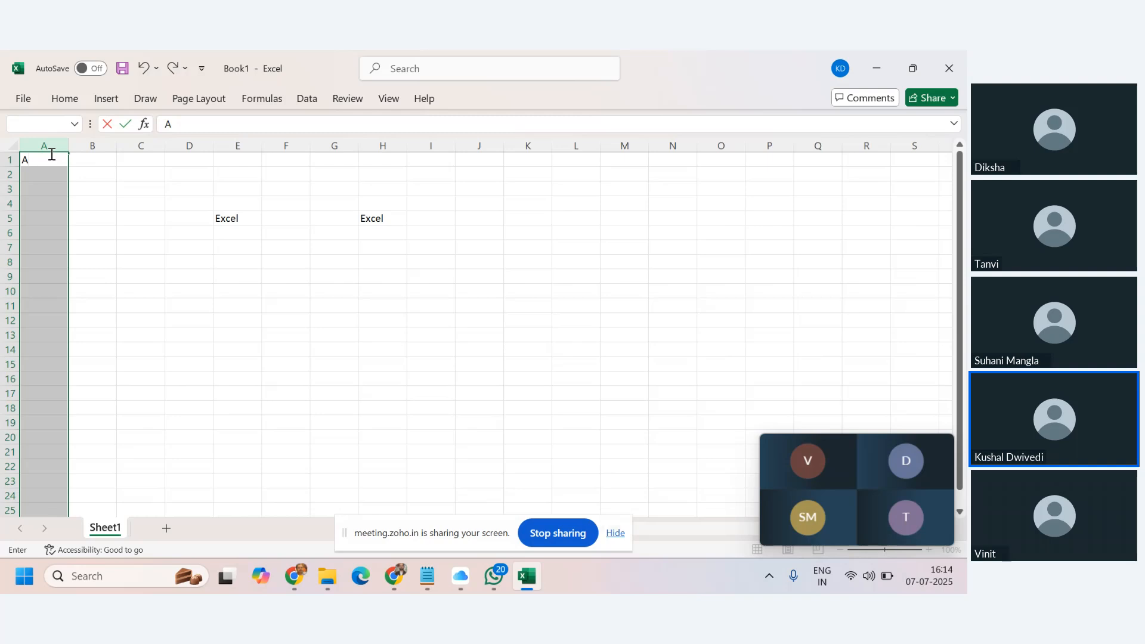
# Fill the selected column A with A using Ctrl+Enter, then delete it all.
pyautogui.hotkey('ctrl', 'Return')
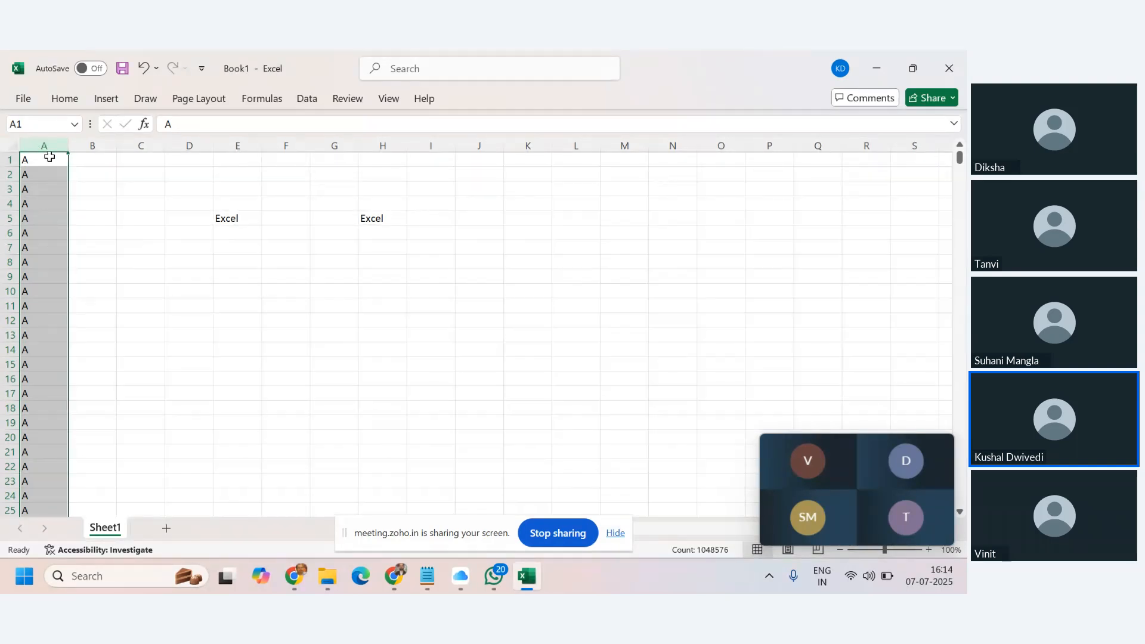
pyautogui.press('Delete')
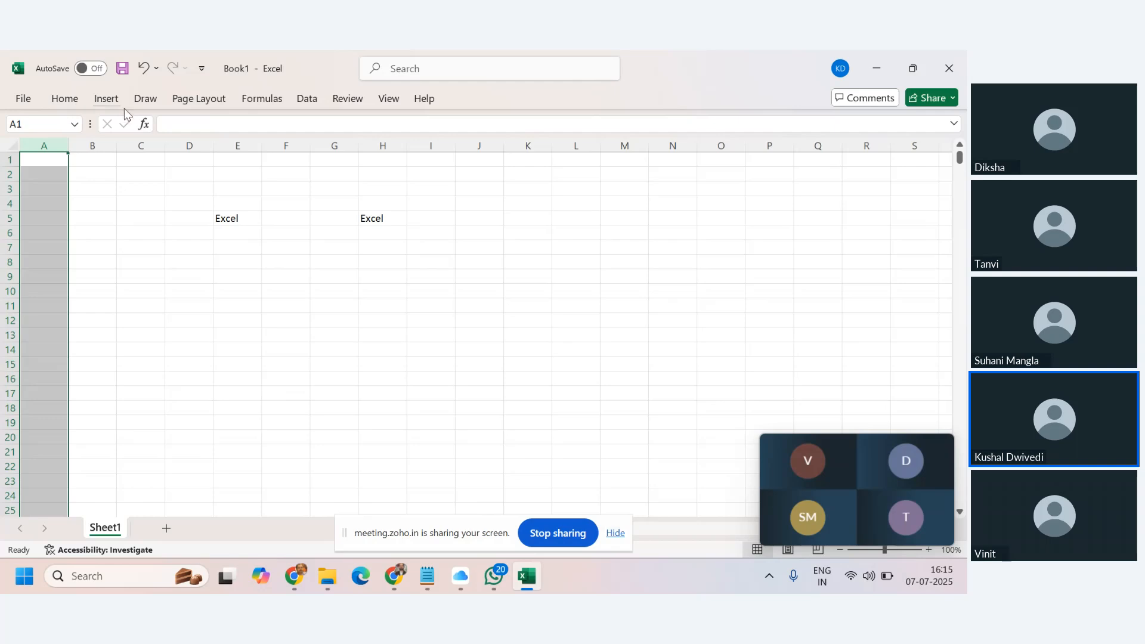
pyautogui.click(23, 100)
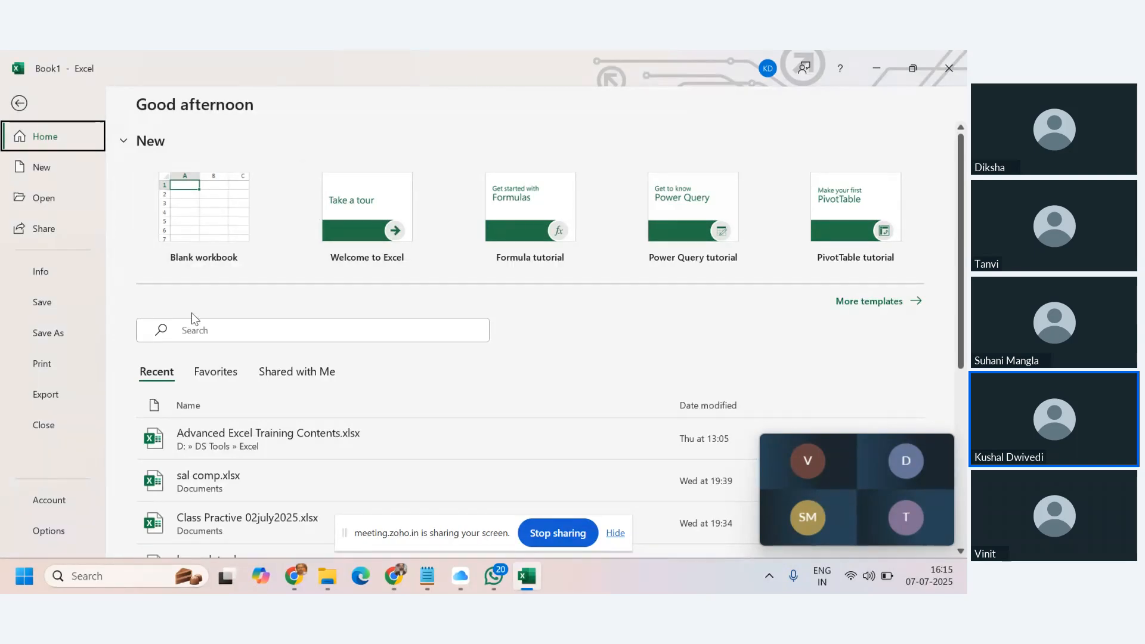
pyautogui.scroll(-1, 192, 319)
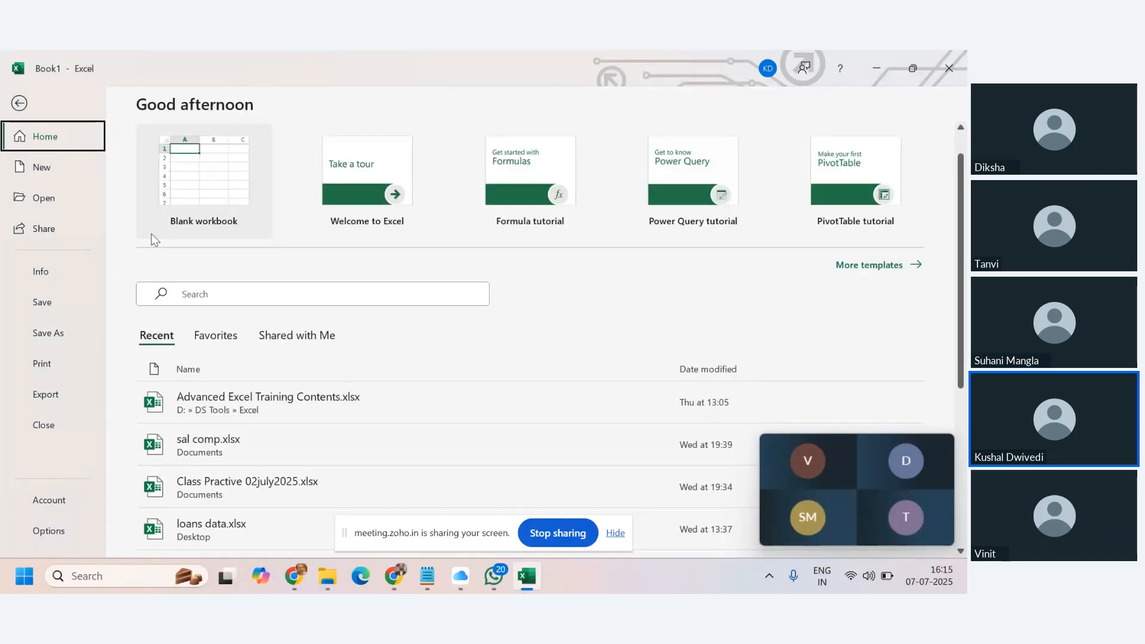
pyautogui.scroll(1, 151, 234)
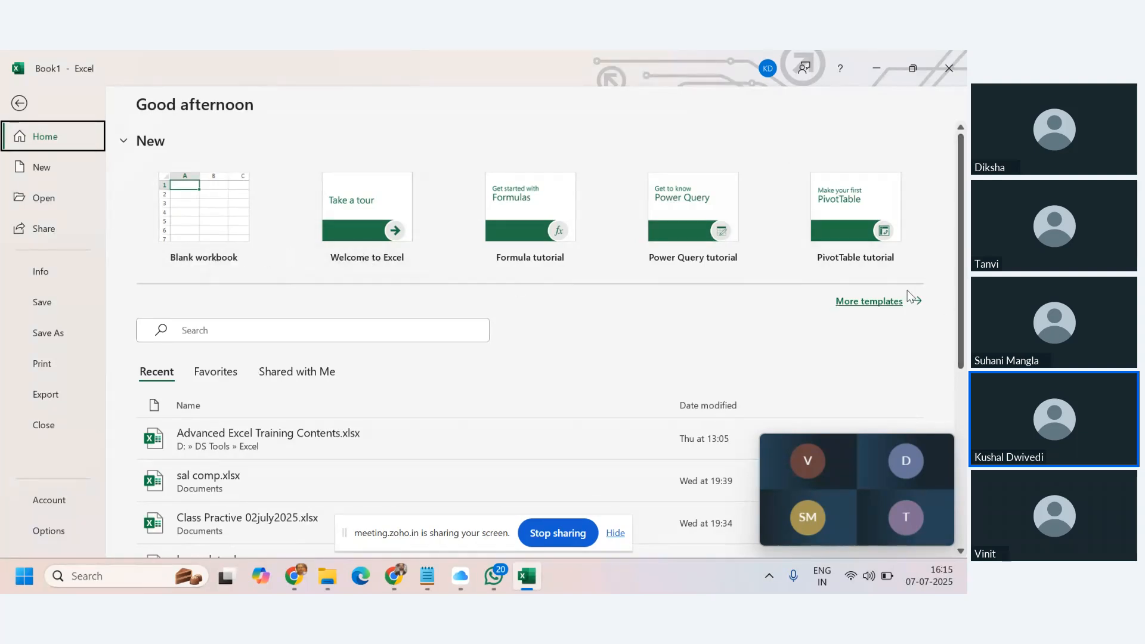
pyautogui.click(874, 302)
pyautogui.scroll(-5, 417, 301)
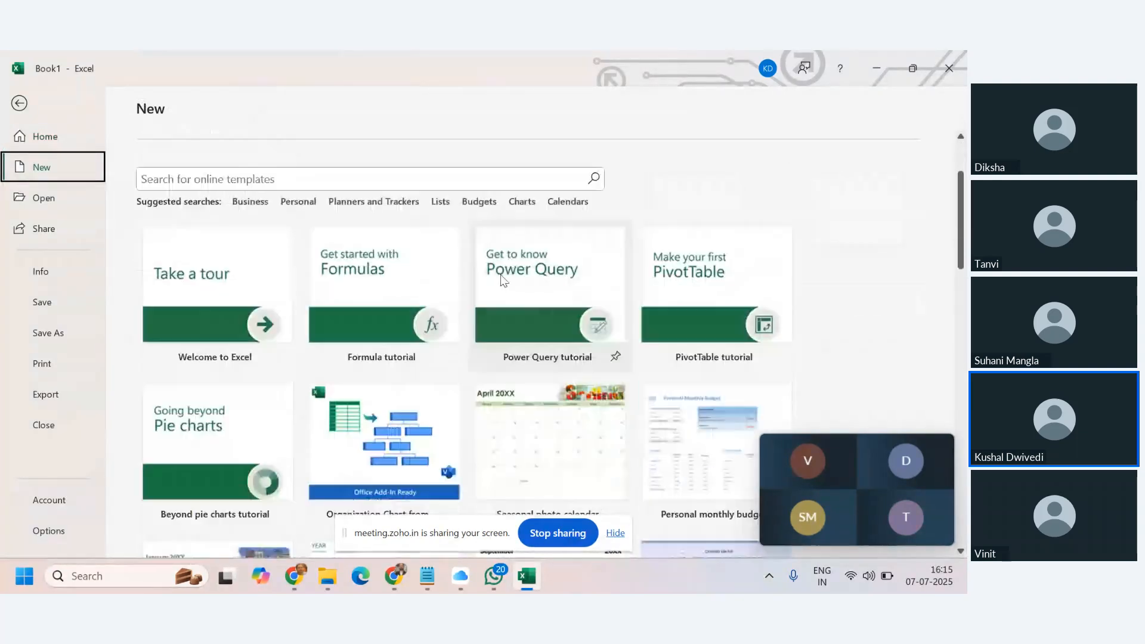
pyautogui.scroll(3, 824, 288)
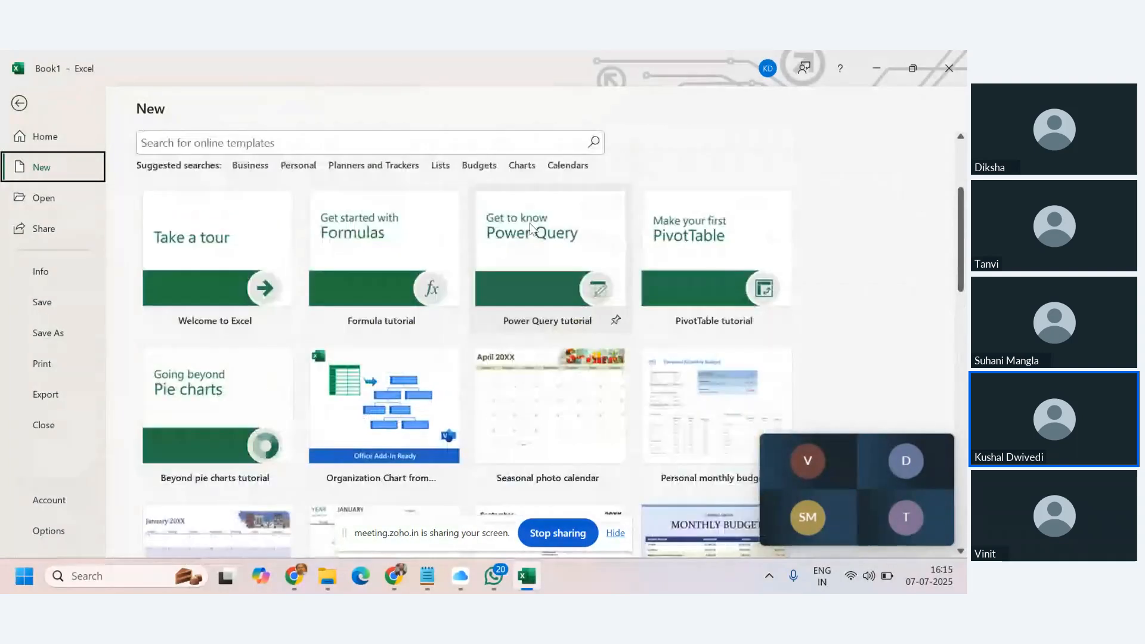
pyautogui.scroll(-2, 824, 288)
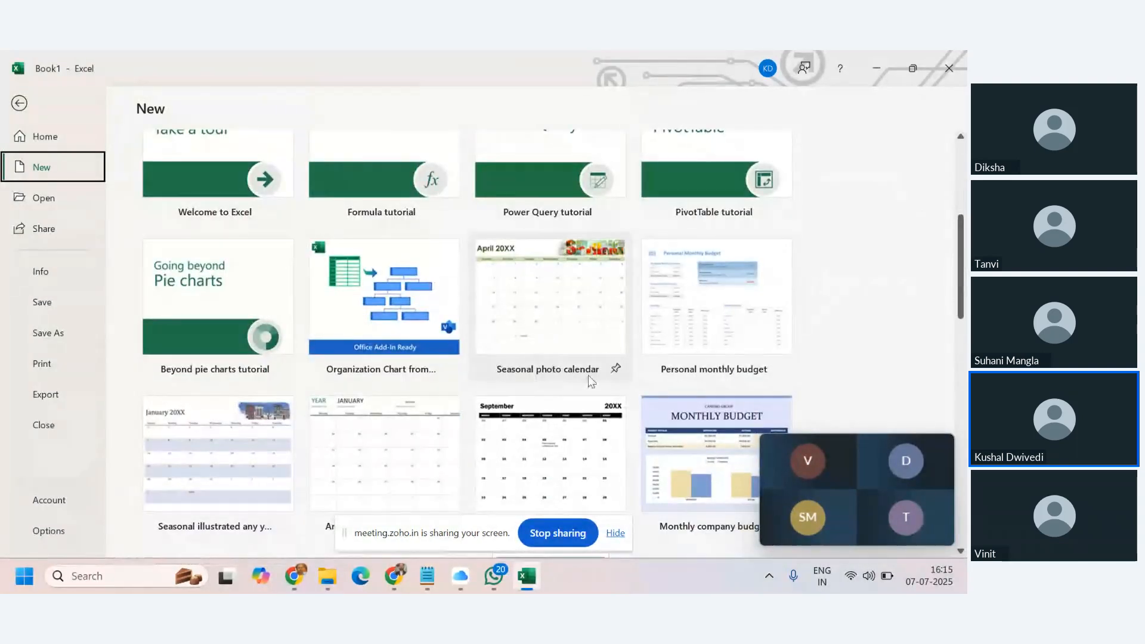
pyautogui.scroll(-1, 757, 377)
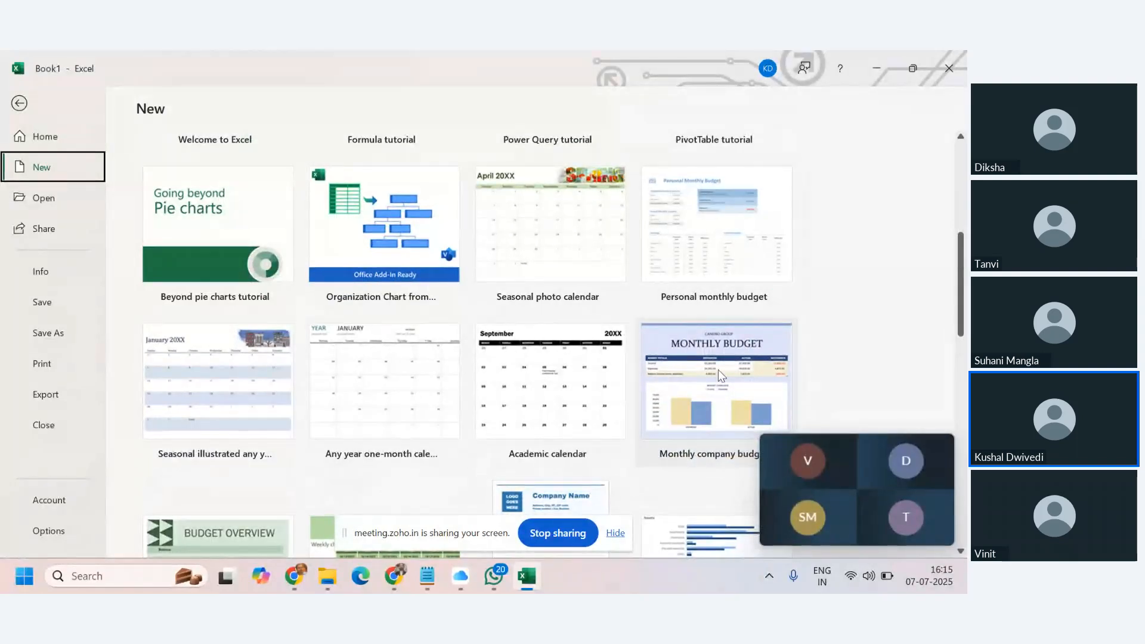
pyautogui.scroll(-1, 718, 369)
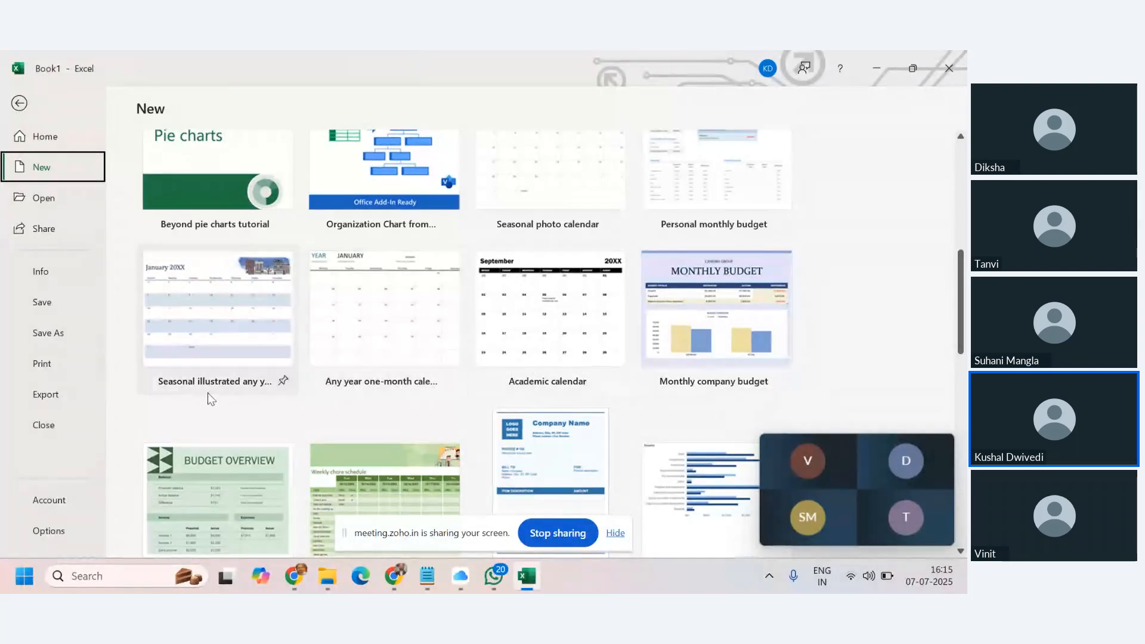
pyautogui.scroll(-2, 202, 388)
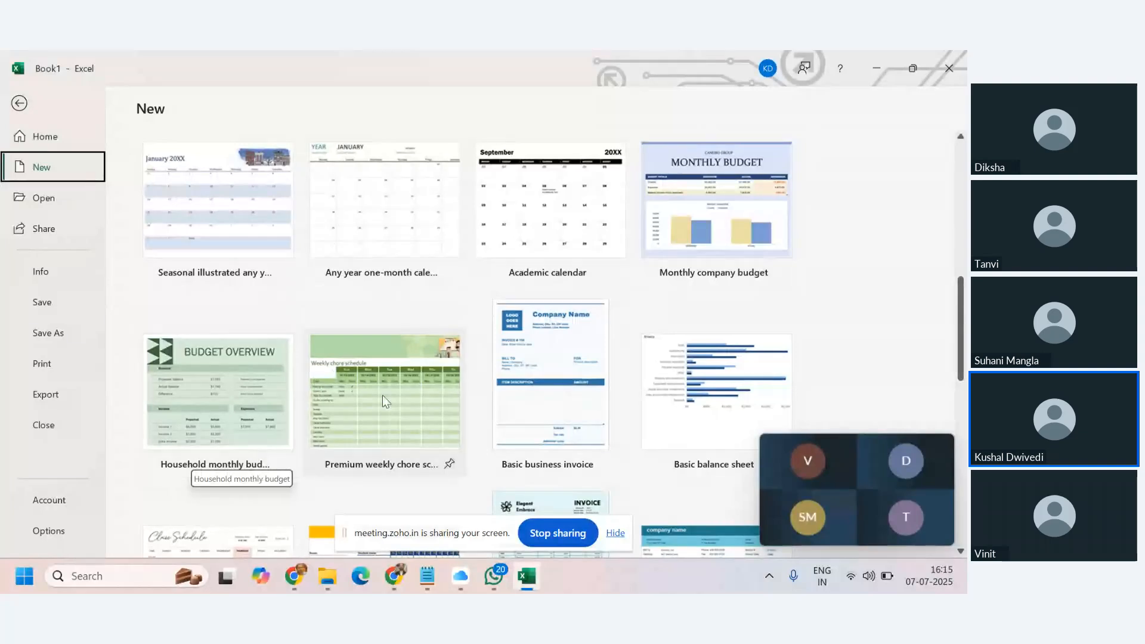
pyautogui.scroll(-3, 417, 393)
pyautogui.scroll(-8, 403, 360)
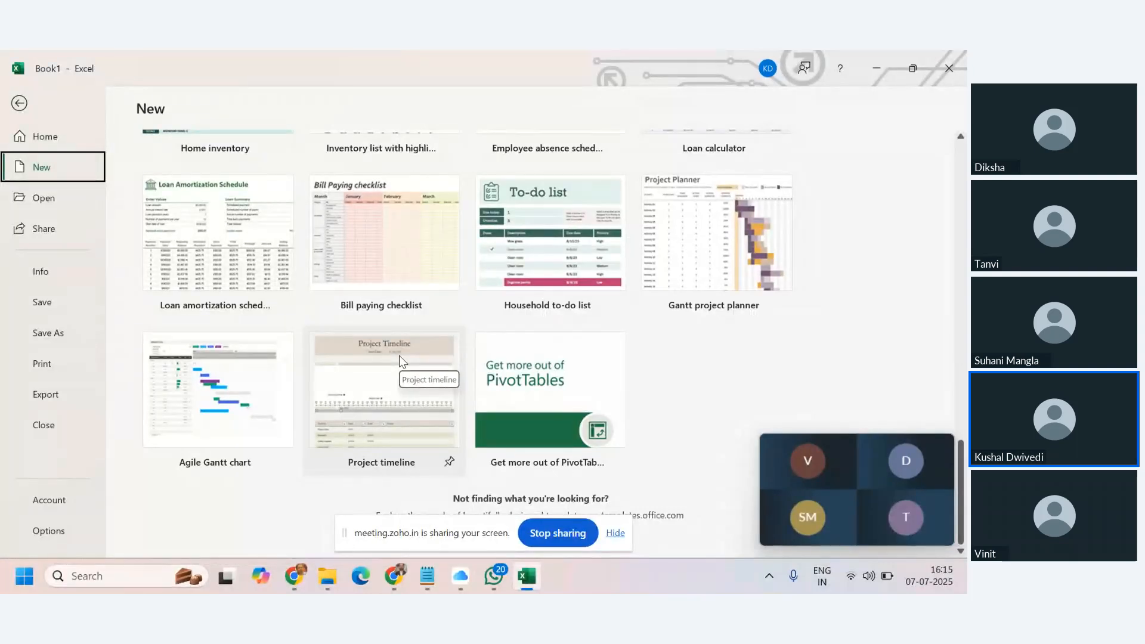
pyautogui.scroll(10, 407, 341)
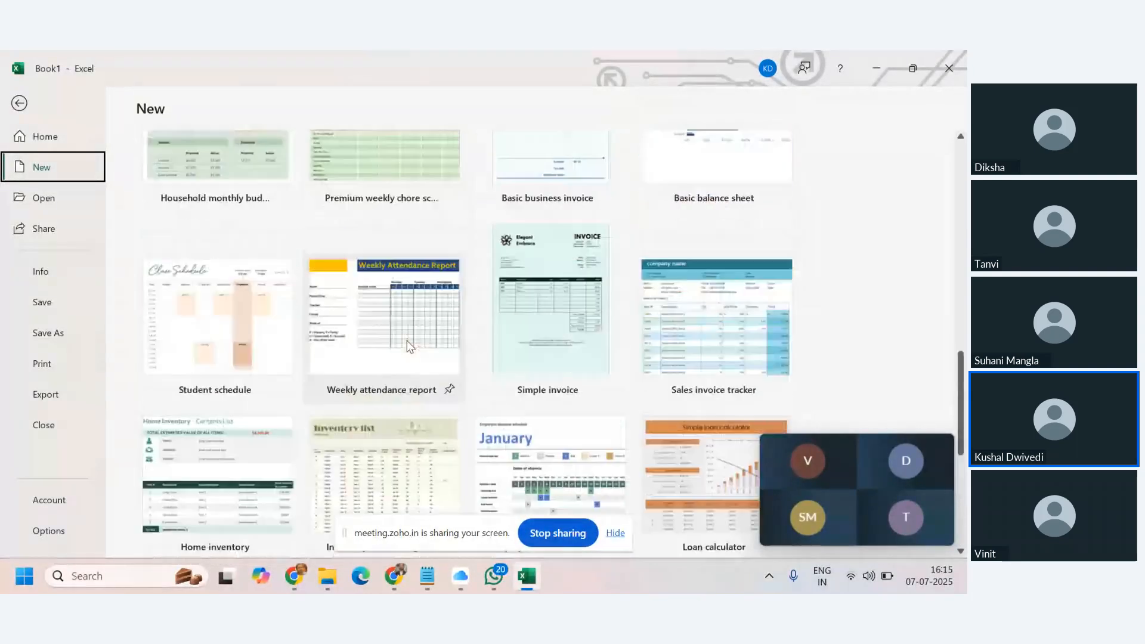
pyautogui.scroll(5, 410, 346)
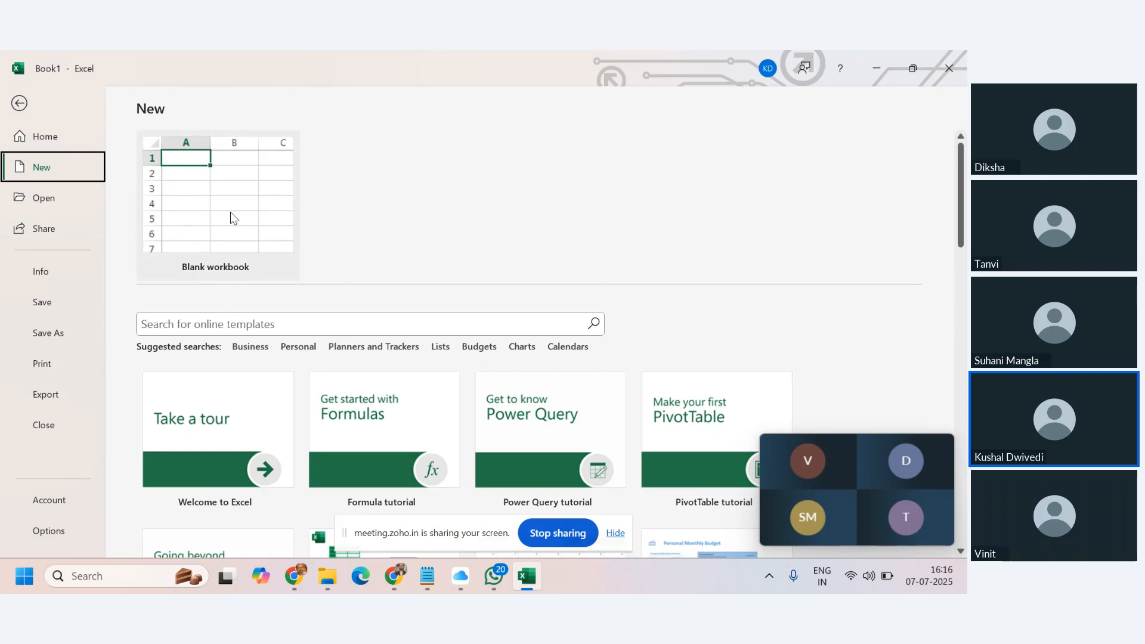
pyautogui.click(19, 104)
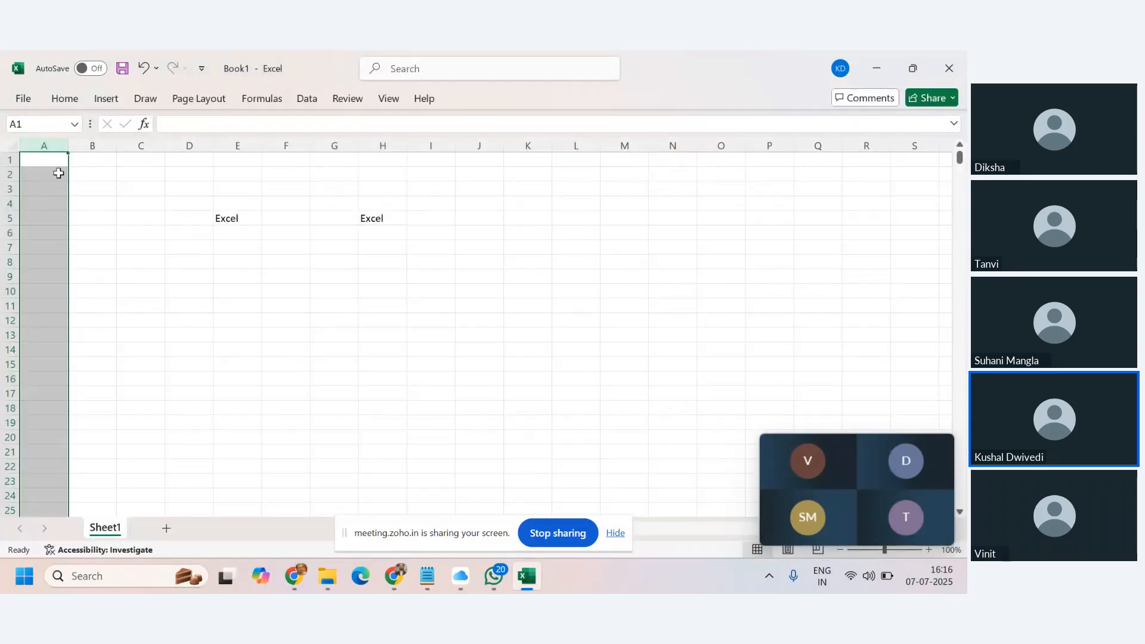
# From cell A2, add Sheet2, Sheet3 and Sheet4, then return to Sheet1.
pyautogui.click(58, 173)
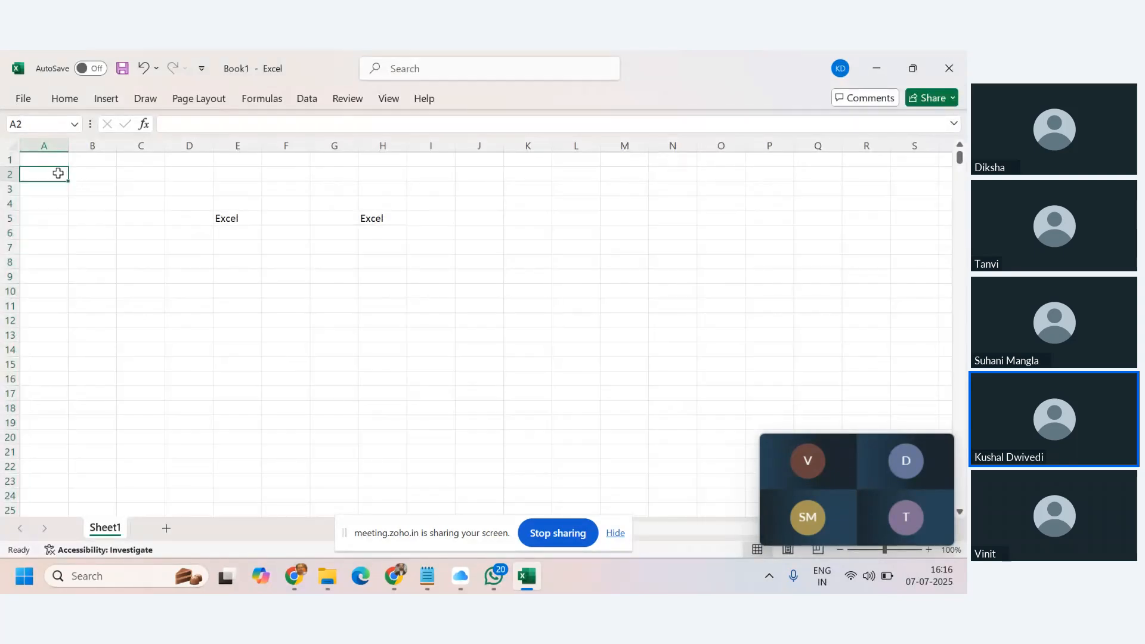
pyautogui.click(167, 529)
pyautogui.click(218, 528)
pyautogui.click(271, 528)
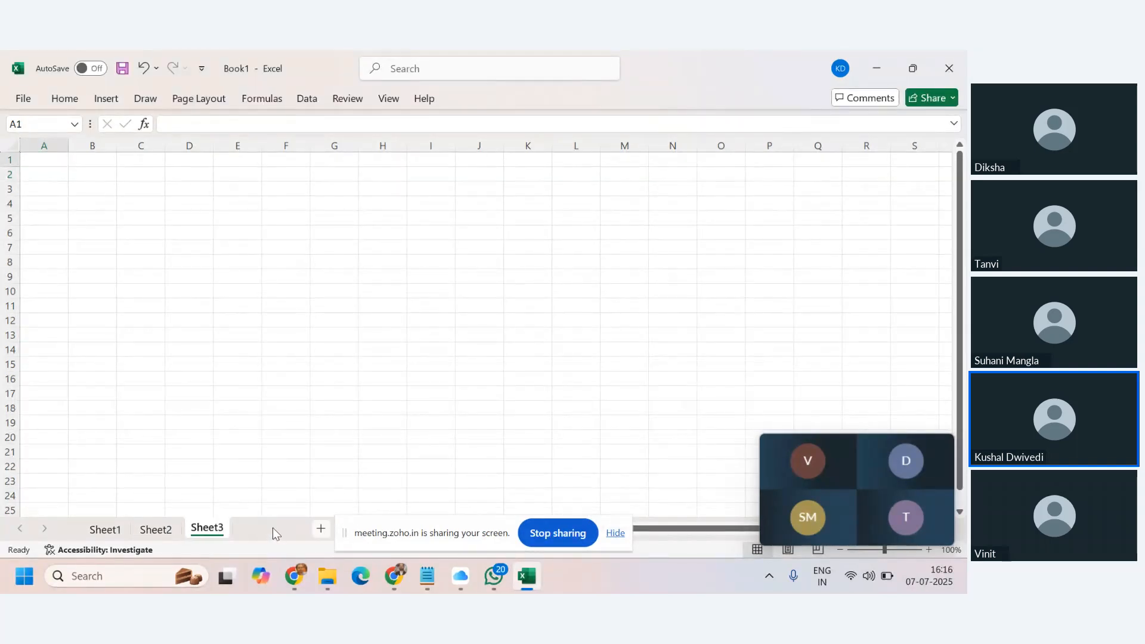
pyautogui.click(117, 528)
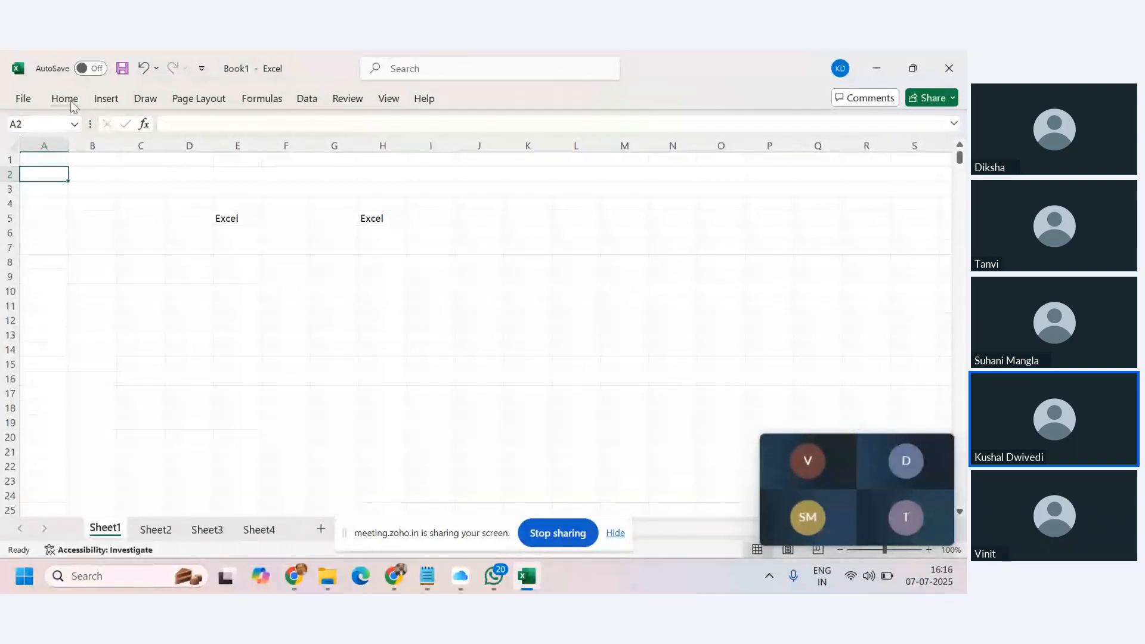
# Browse the Home, Insert and Draw ribbon commands, ending back on Home.
pyautogui.click(70, 104)
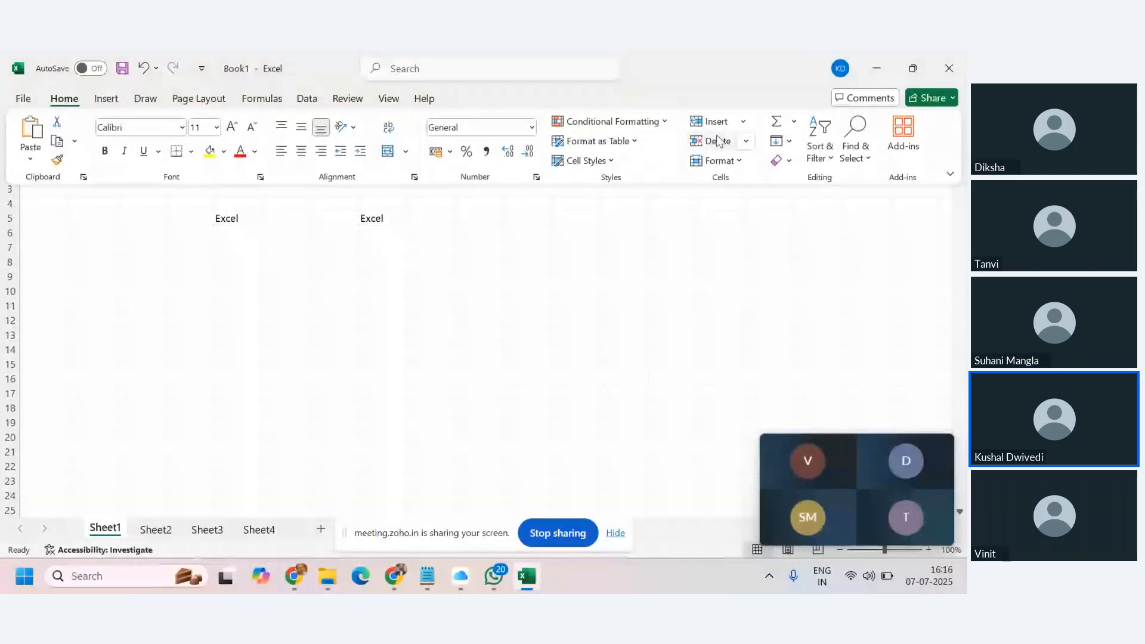
pyautogui.click(133, 281)
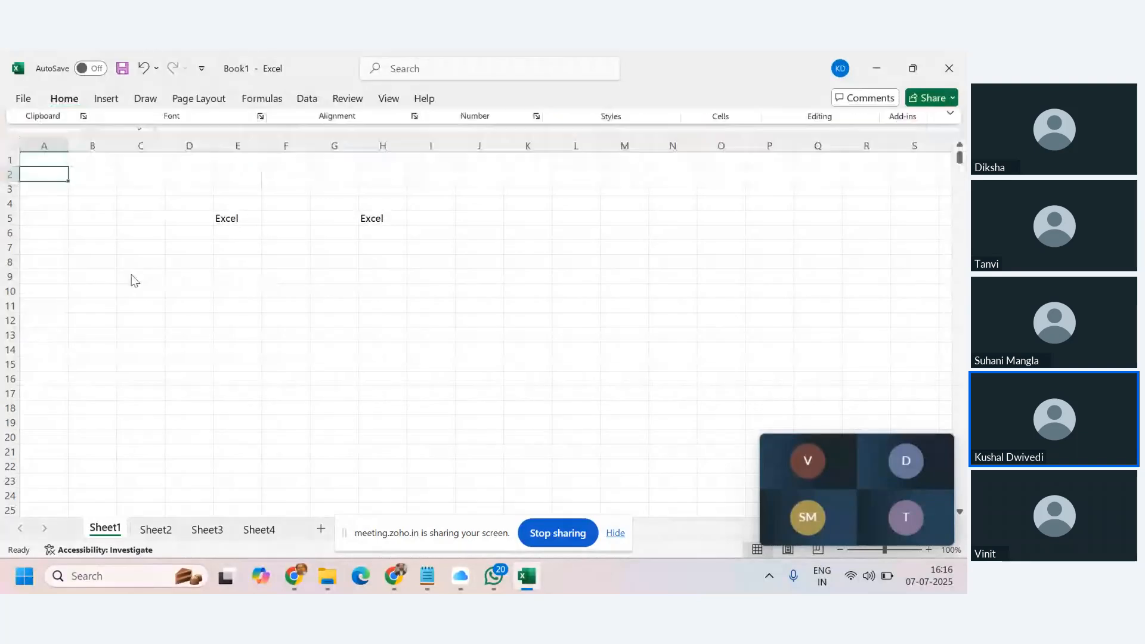
pyautogui.click(65, 100)
pyautogui.click(106, 100)
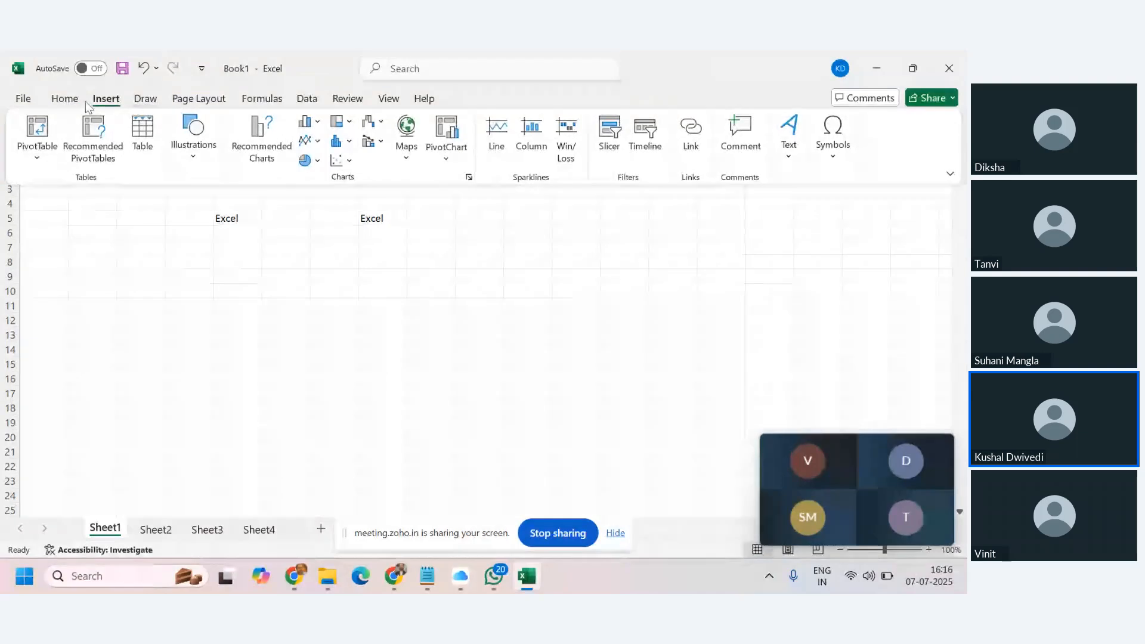
pyautogui.click(145, 99)
pyautogui.click(64, 99)
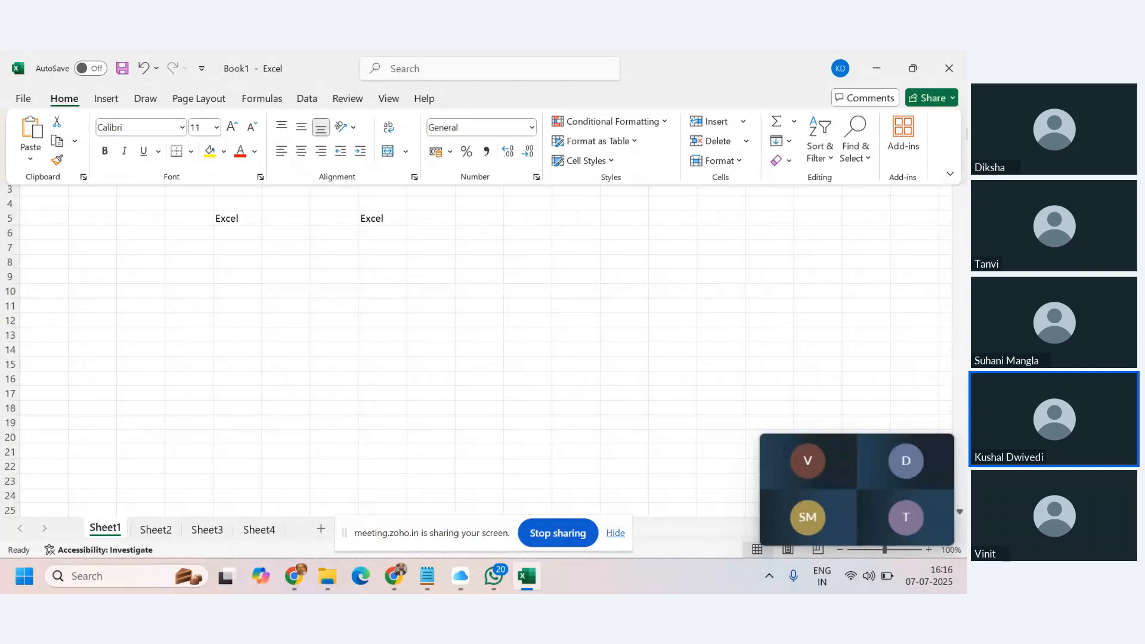
# Set the ribbon display option to Always show Ribbon.
pyautogui.click(950, 173)
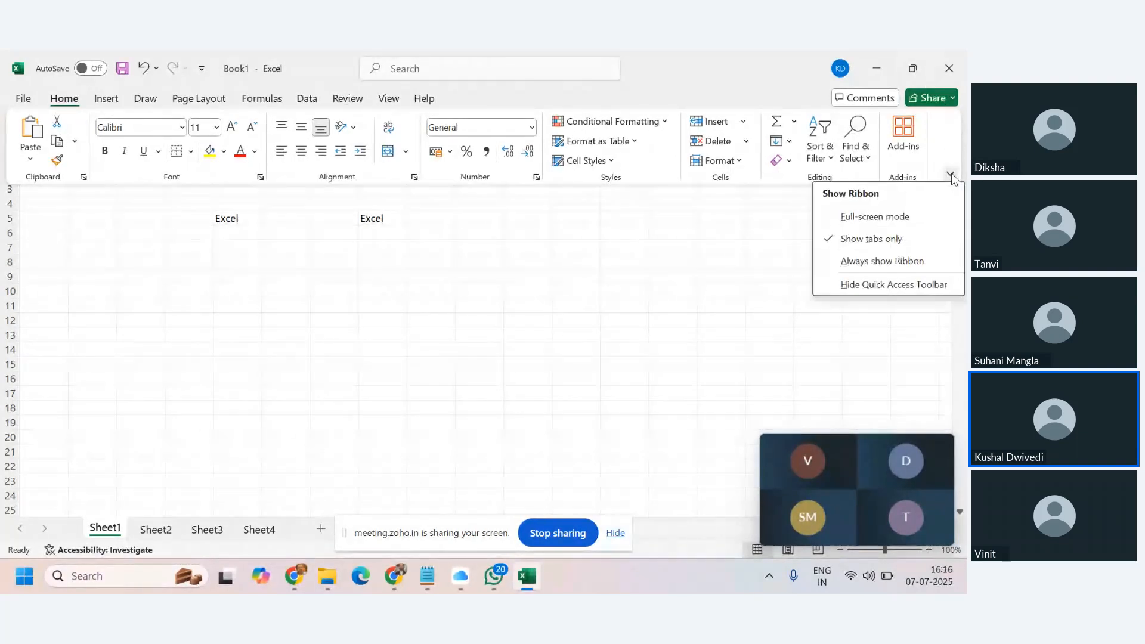
pyautogui.click(877, 262)
pyautogui.click(499, 292)
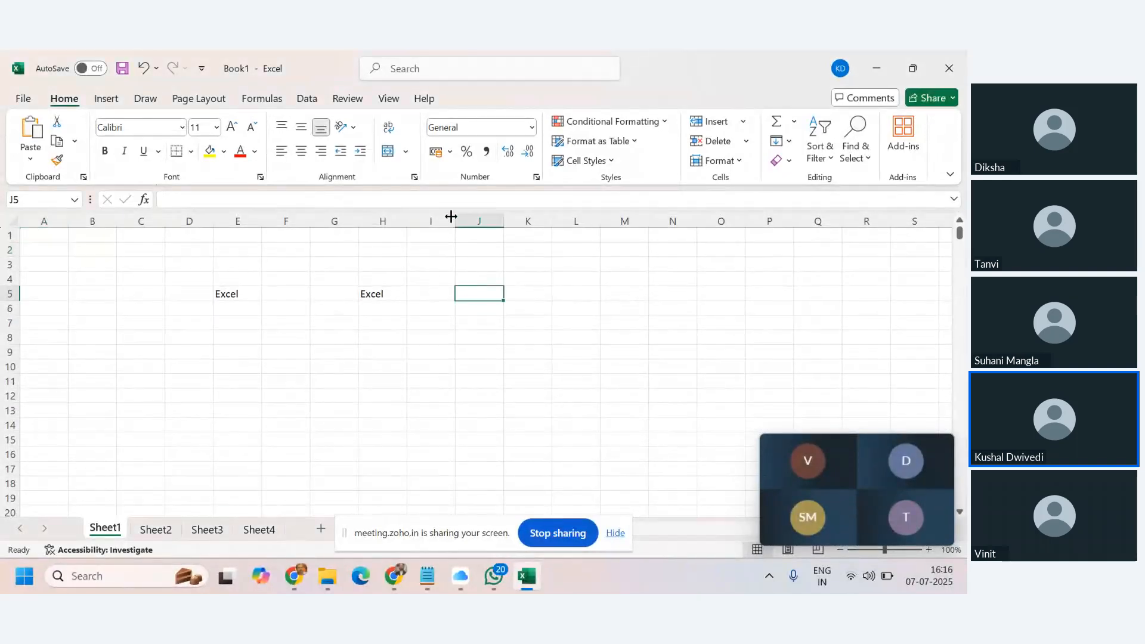
pyautogui.click(32, 238)
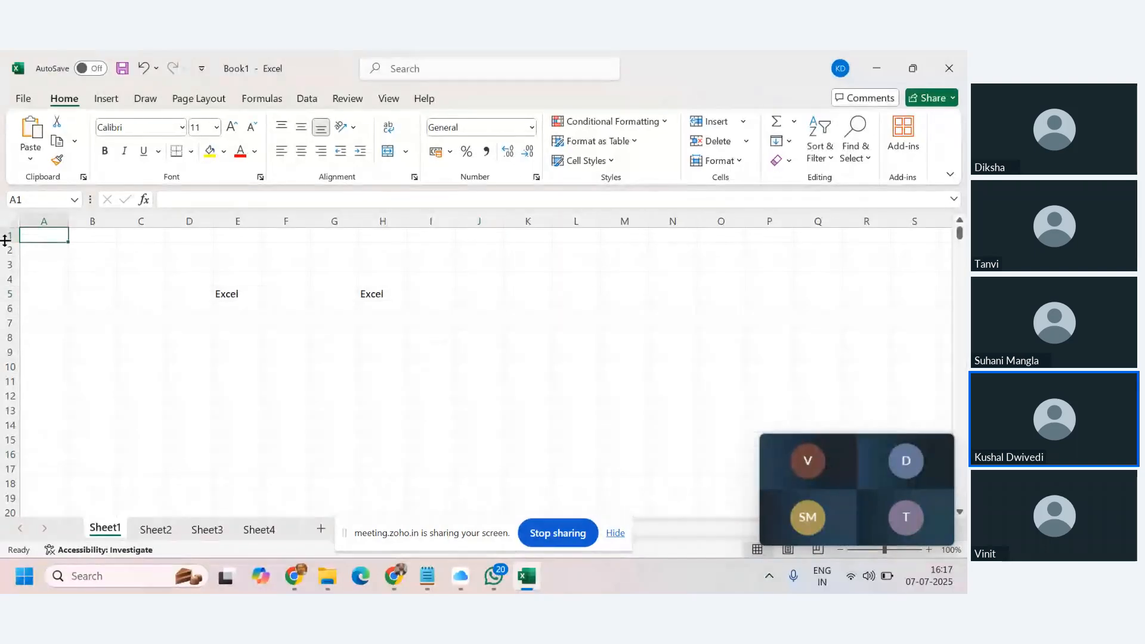
pyautogui.click(106, 99)
pyautogui.click(152, 99)
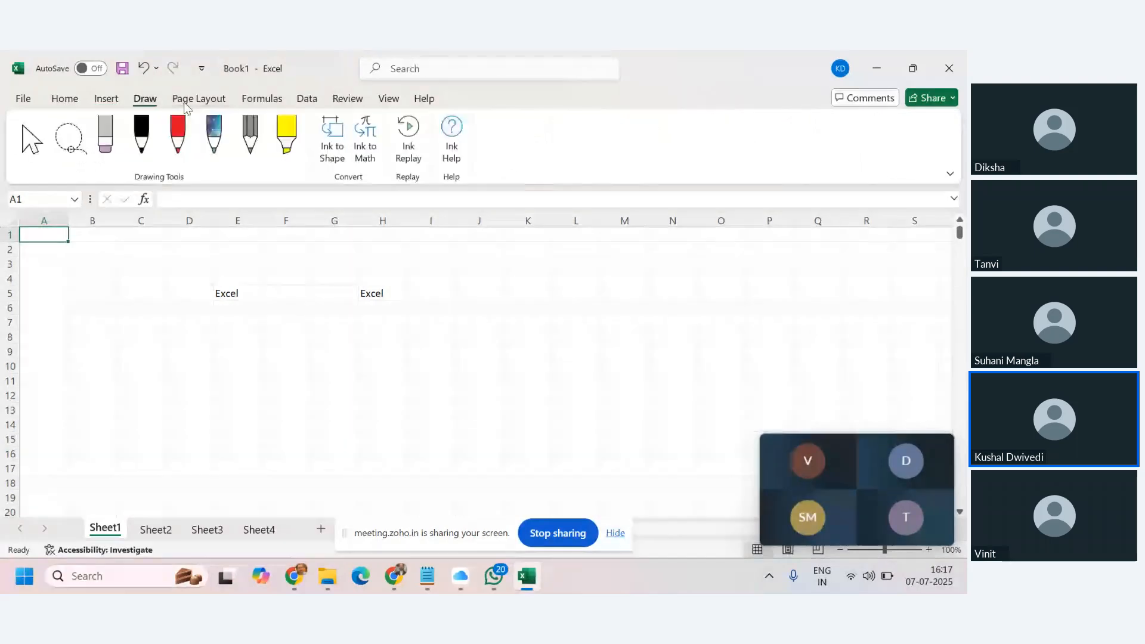
pyautogui.click(223, 99)
pyautogui.click(266, 100)
pyautogui.click(298, 103)
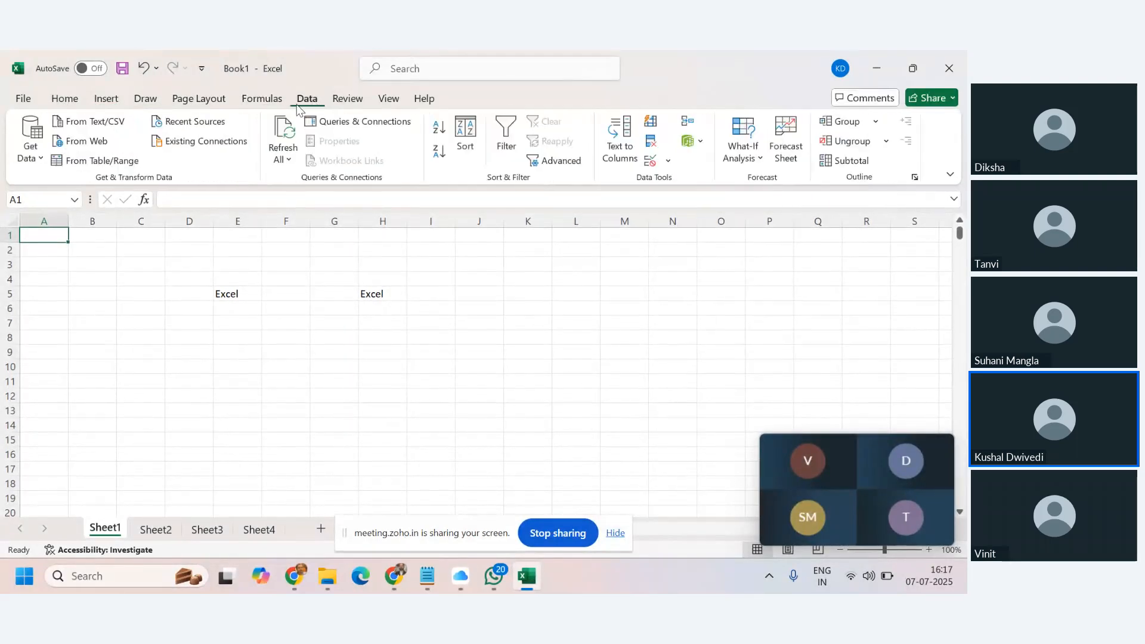
pyautogui.click(65, 99)
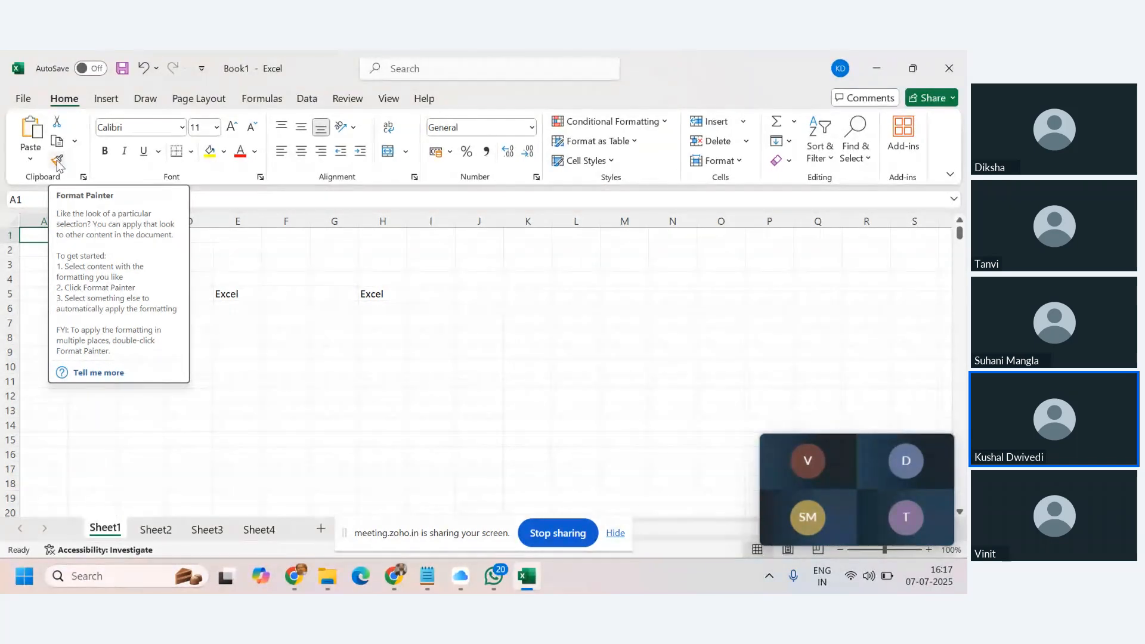
# Enter Cut in B2, Copy in B3 and start Paste in B4.
pyautogui.click(244, 410)
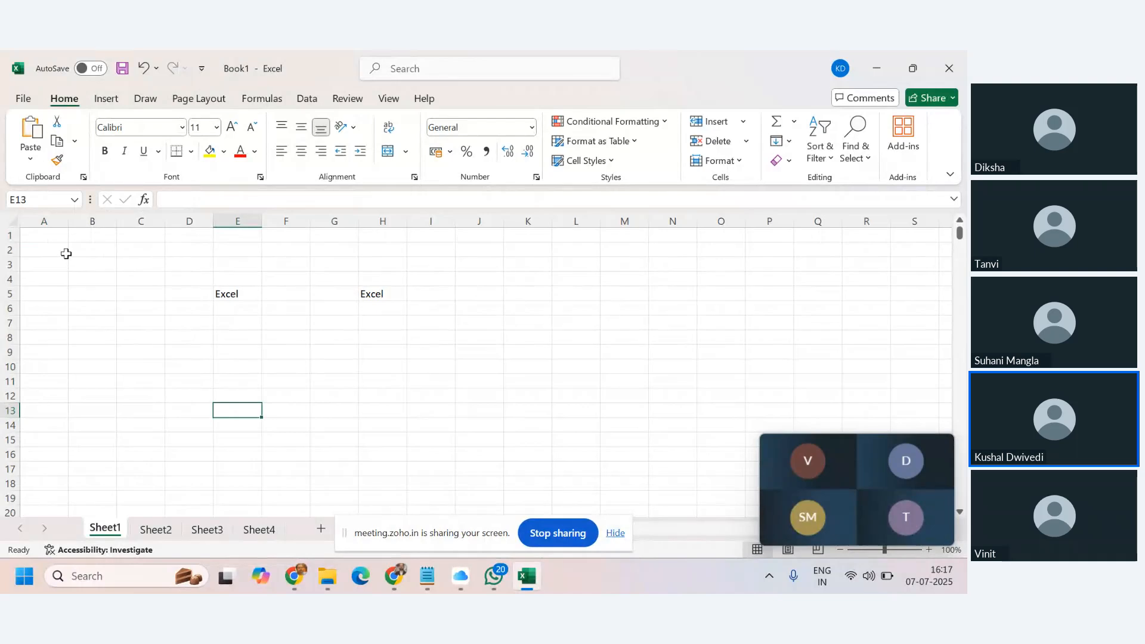
pyautogui.click(87, 252)
pyautogui.write('Cut')
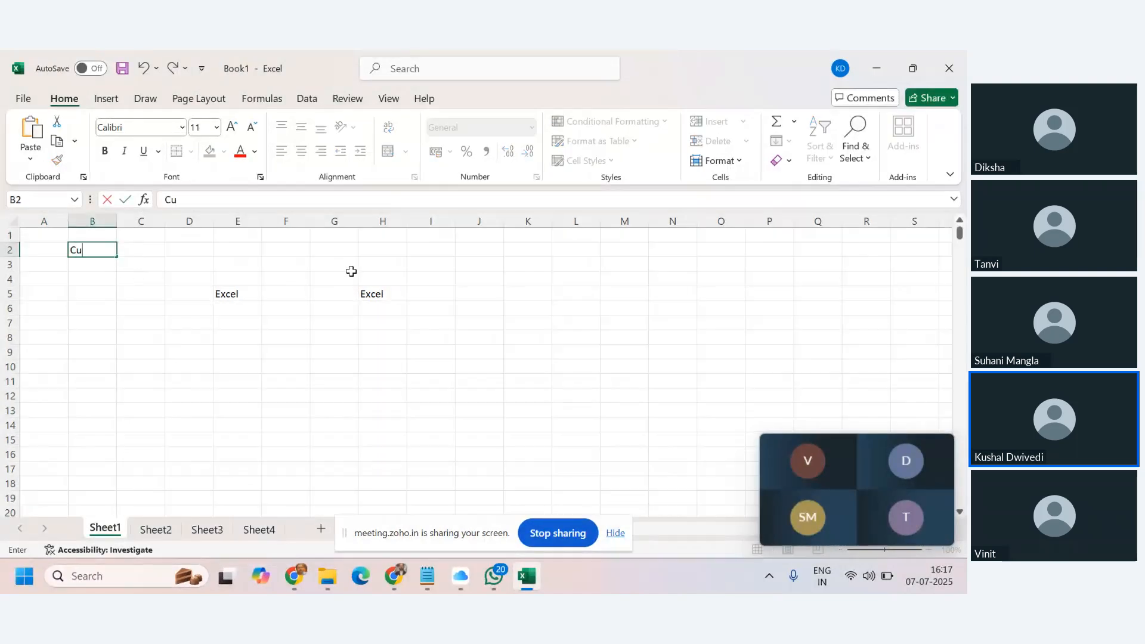
pyautogui.press('Return')
pyautogui.write('Cp')
pyautogui.press('BackSpace')
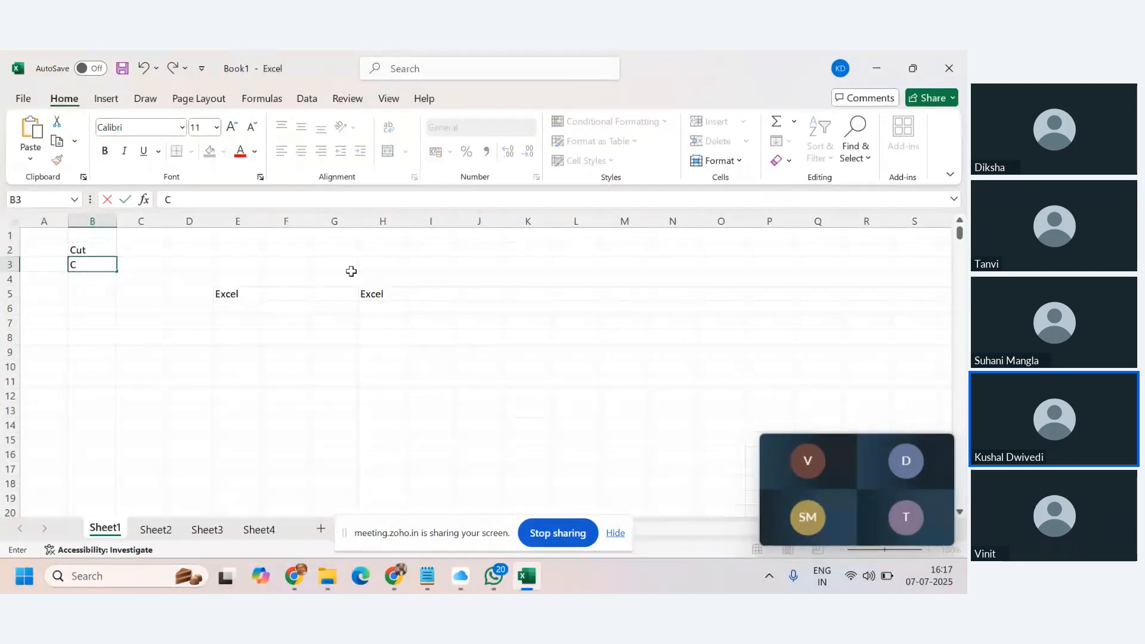
pyautogui.write('opy Pas')
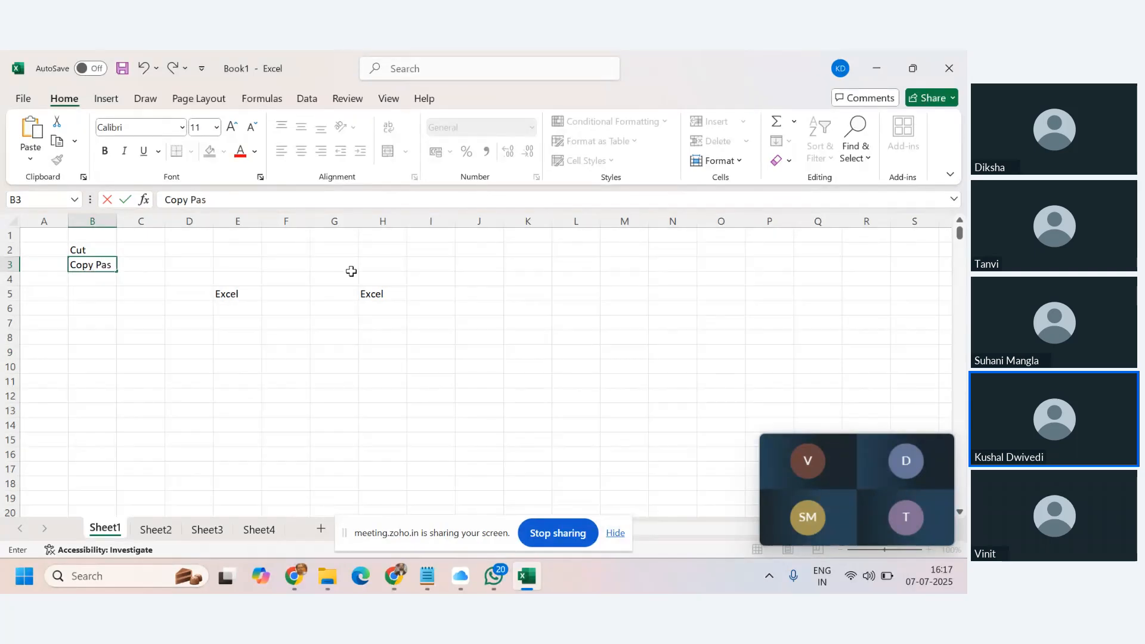
pyautogui.press('Return')
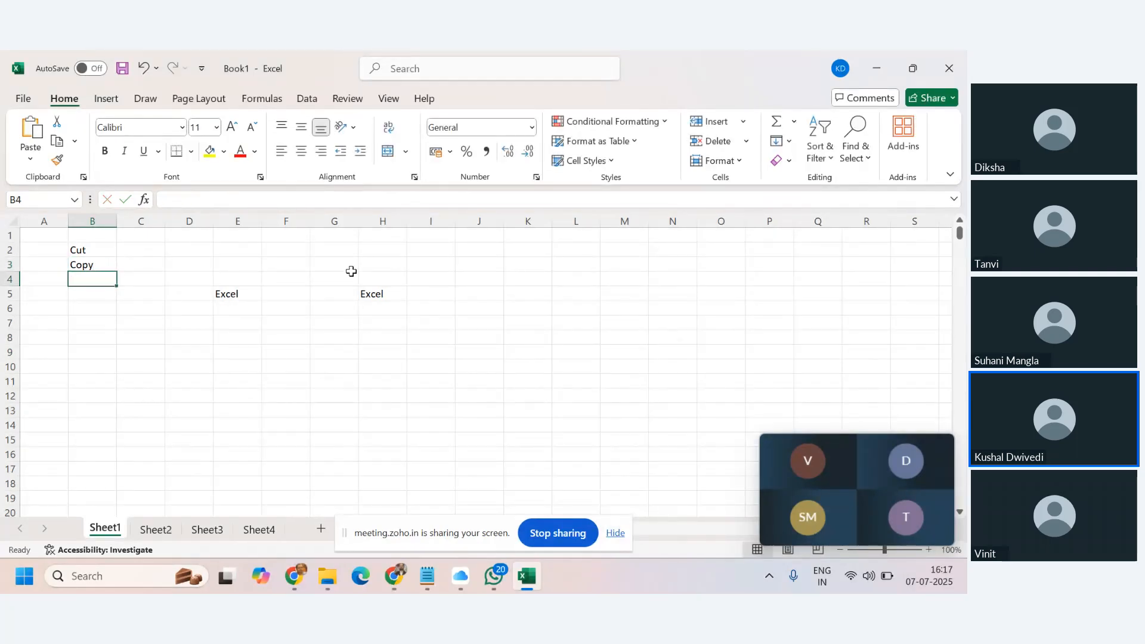
pyautogui.write('Paste')
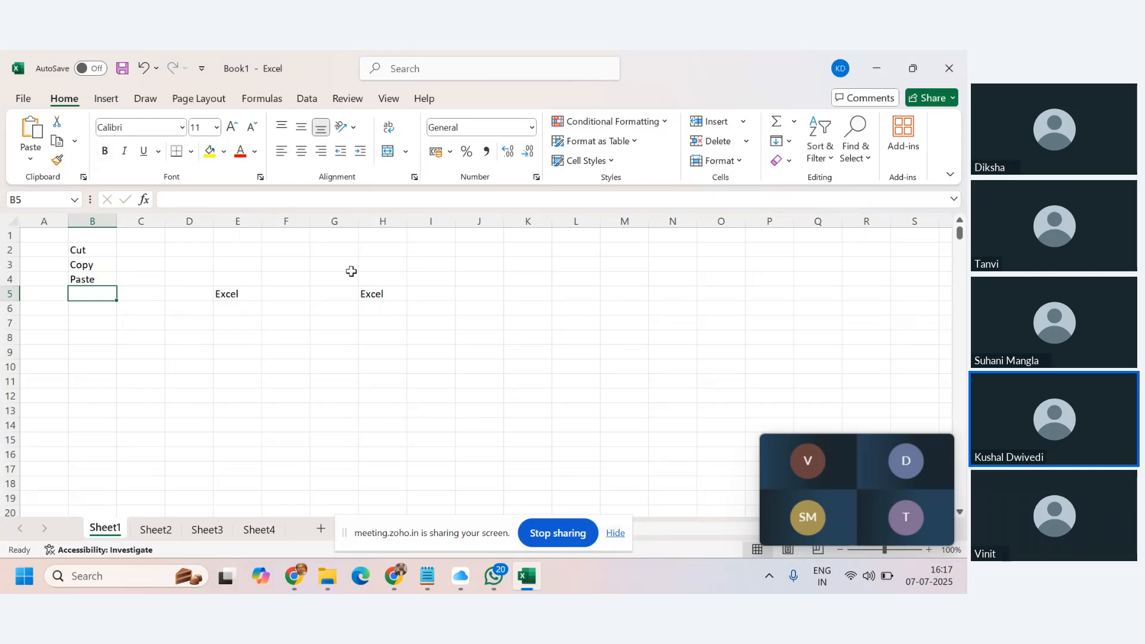
# Clear the Excel entries from columns E to H.
pyautogui.moveTo(254, 221); pyautogui.dragTo(406, 253)
pyautogui.press('Delete')
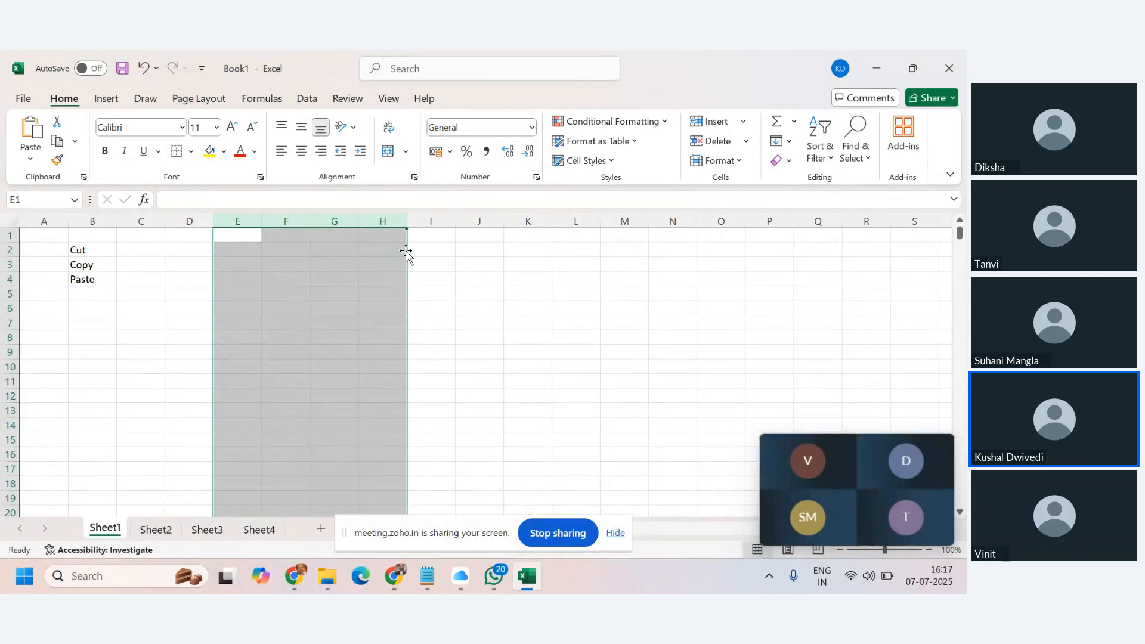
pyautogui.moveTo(9, 250); pyautogui.dragTo(42, 269)
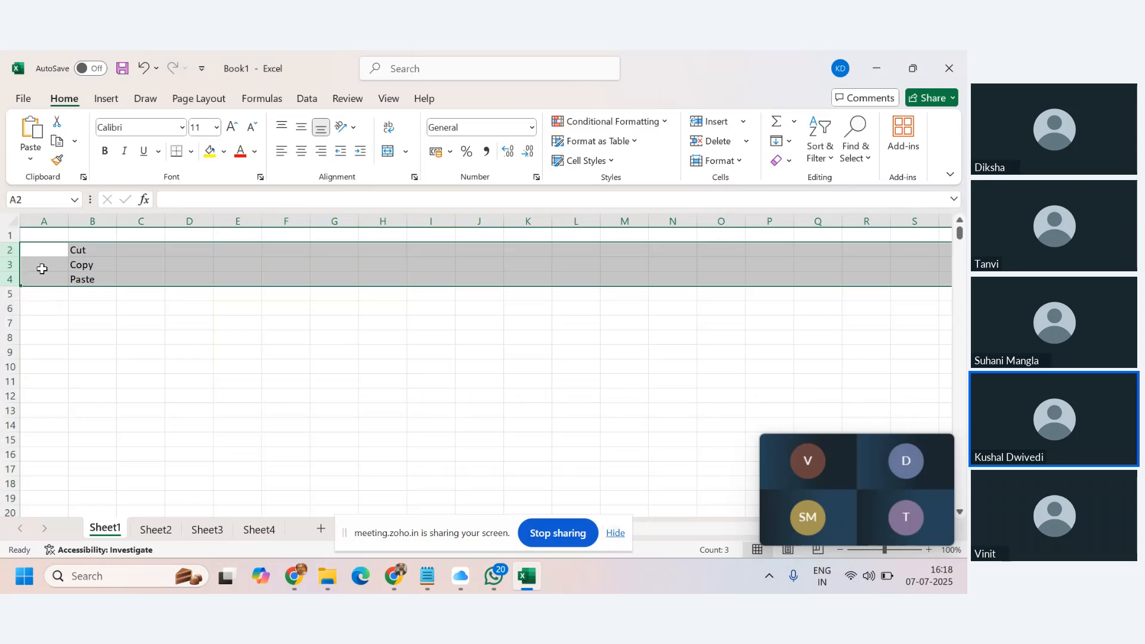
pyautogui.click(146, 251)
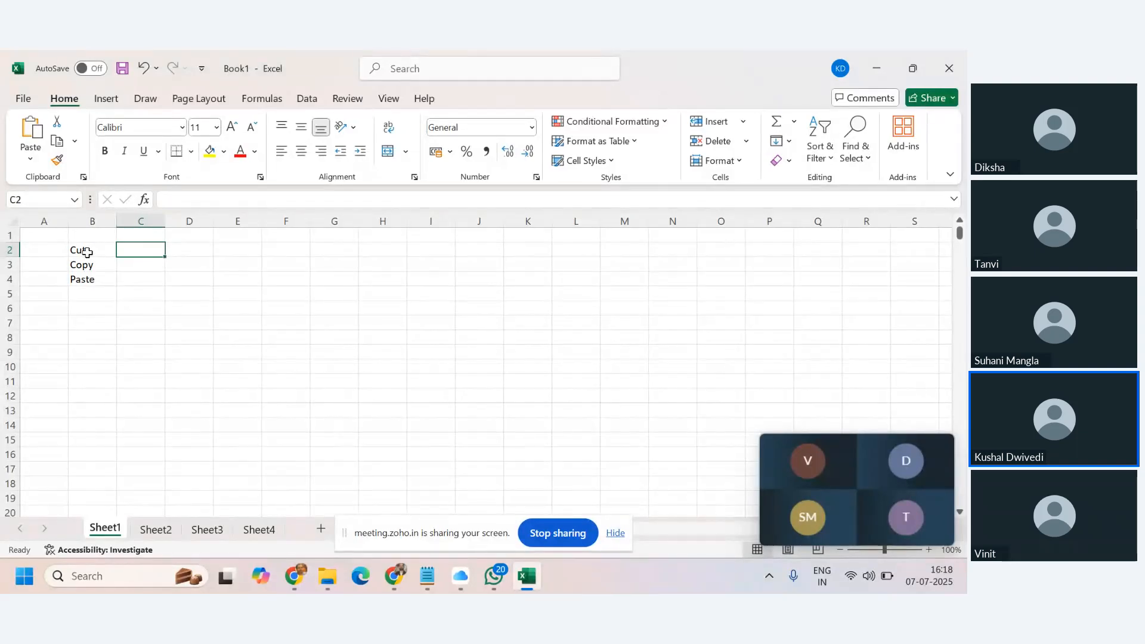
# Enter Python in cell C8.
pyautogui.click(146, 338)
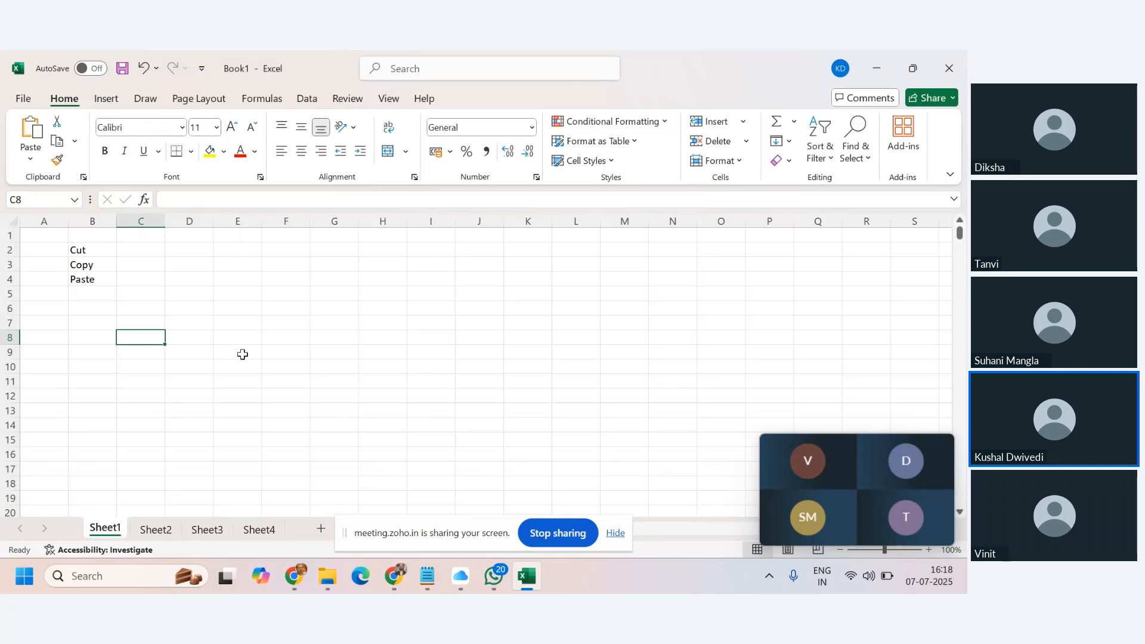
pyautogui.write('A')
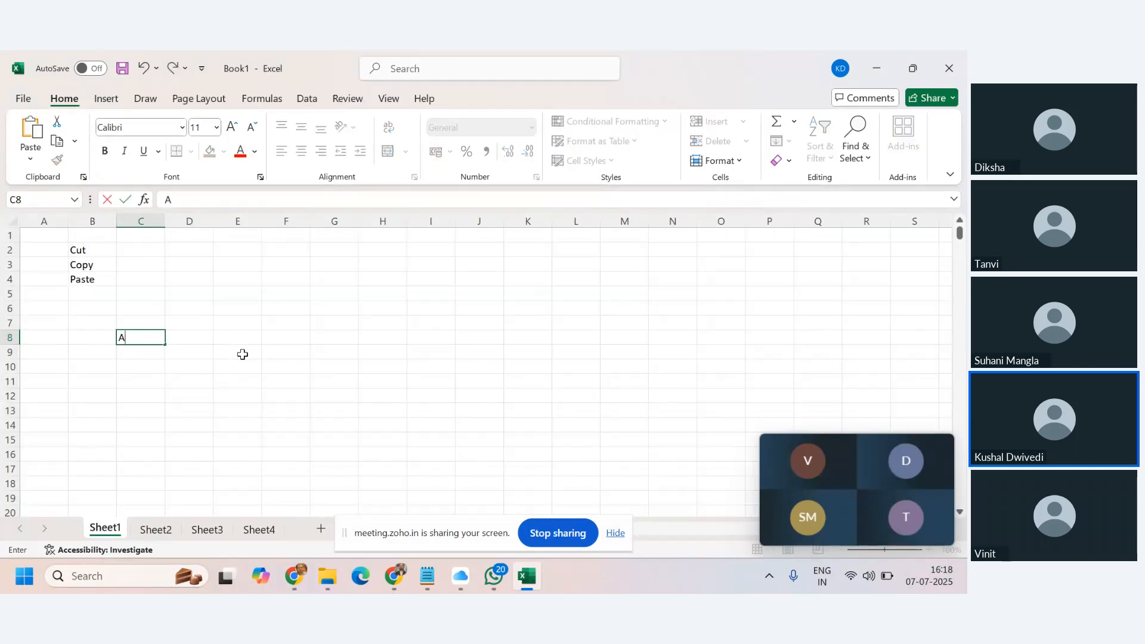
pyautogui.write('ython')
pyautogui.press('Return')
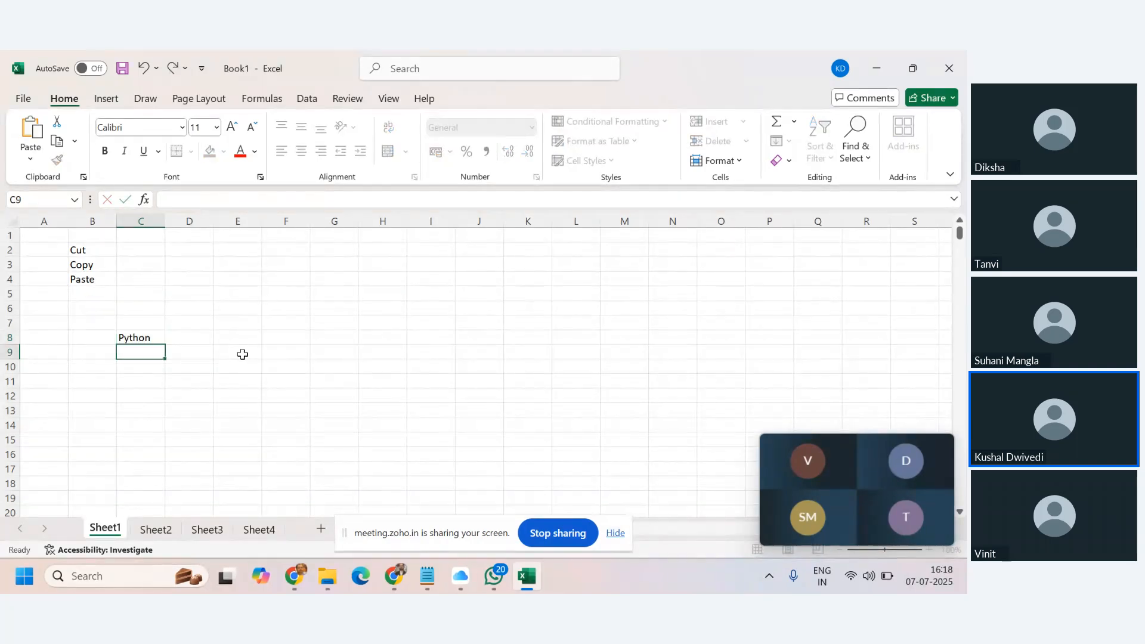
# Cut the Python entry from cell C8.
pyautogui.click(150, 335)
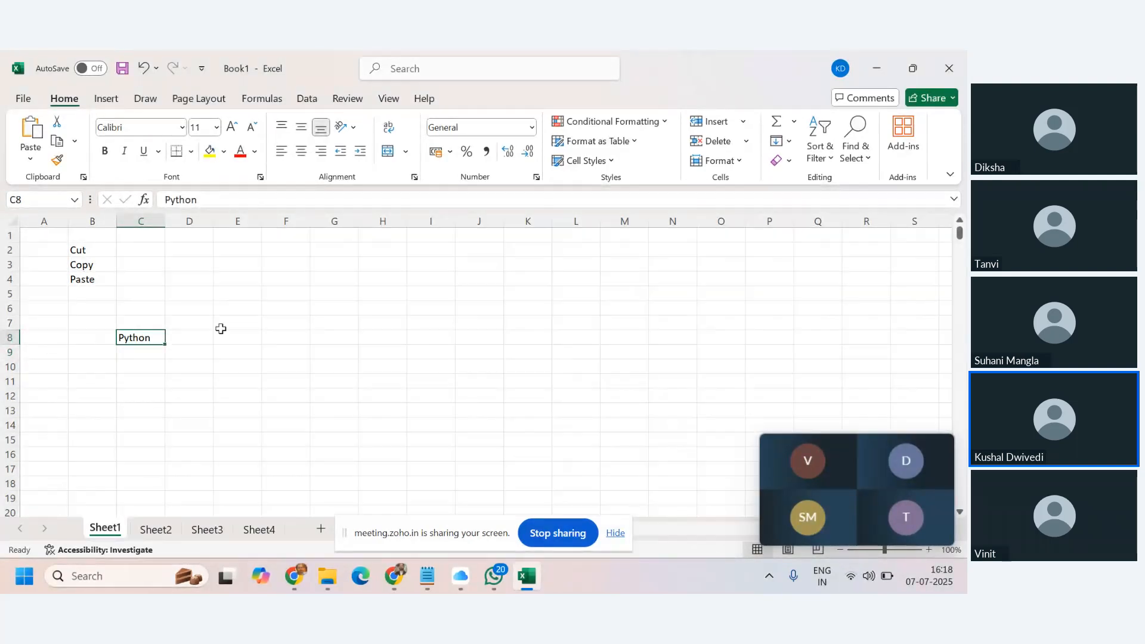
pyautogui.click(242, 335)
pyautogui.click(152, 335)
pyautogui.rightClick(143, 337)
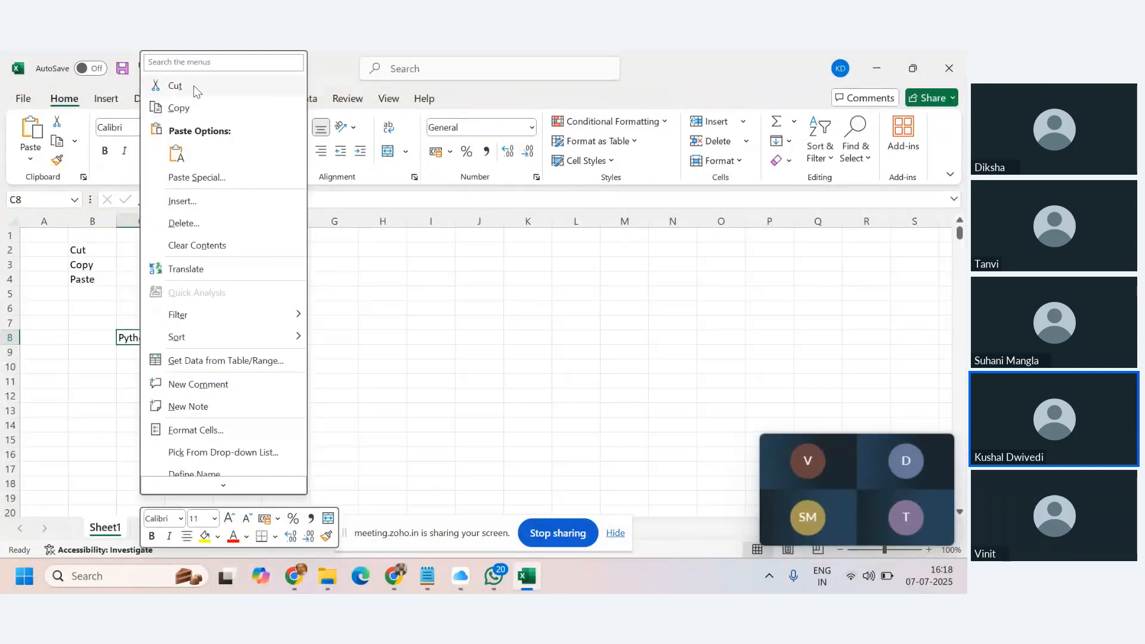
pyautogui.click(194, 90)
# Paste the cut Python into cell F8.
pyautogui.click(265, 340)
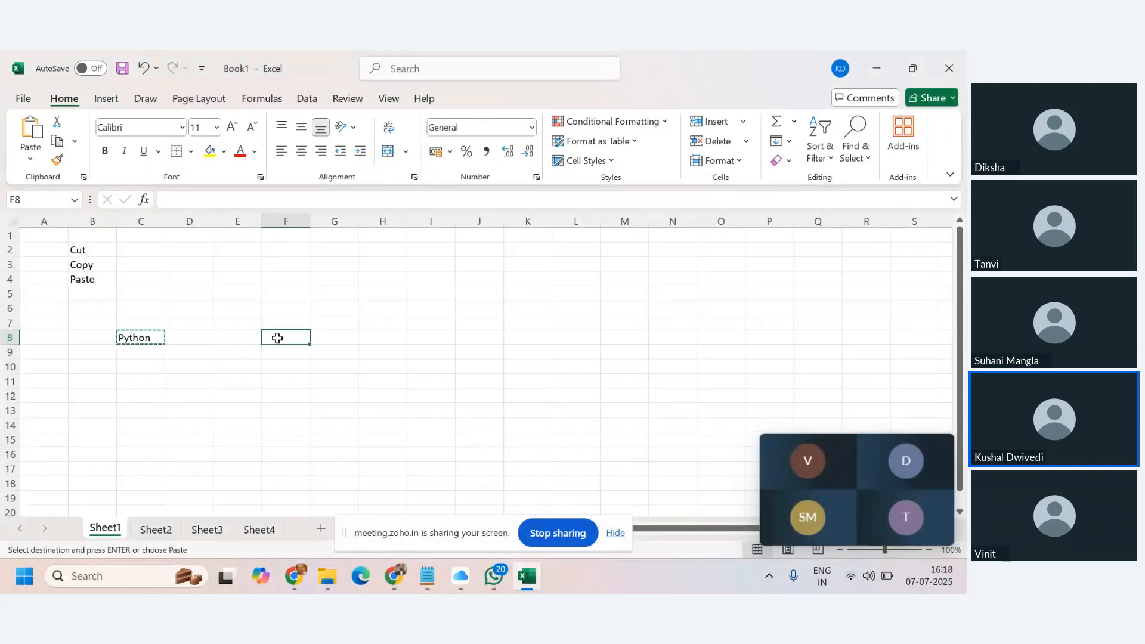
pyautogui.rightClick(292, 337)
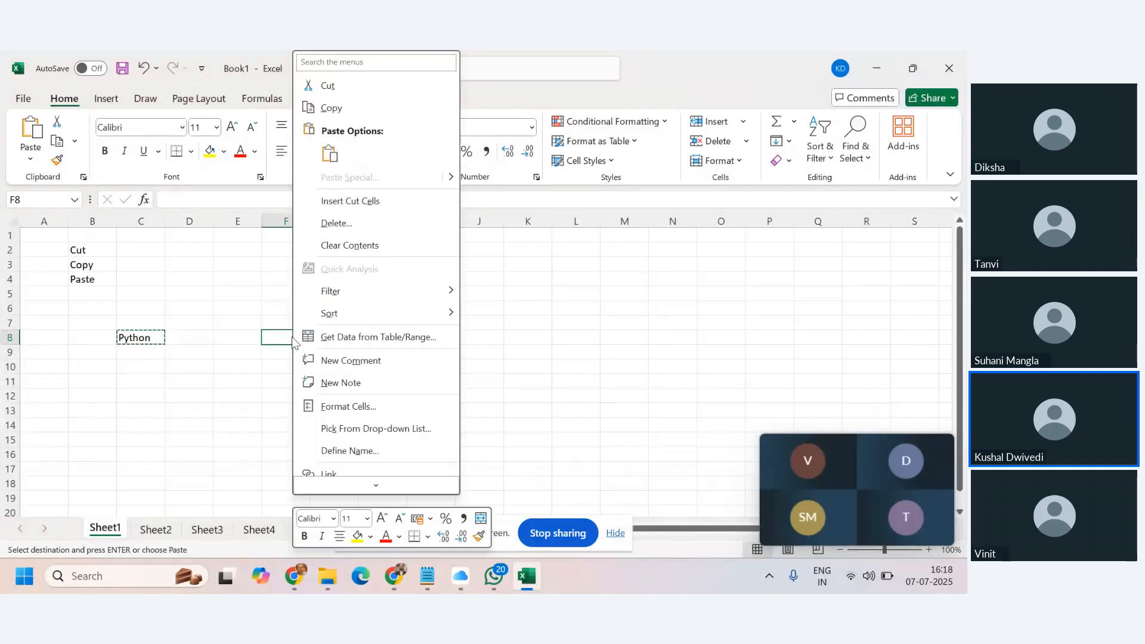
pyautogui.moveTo(401, 179)
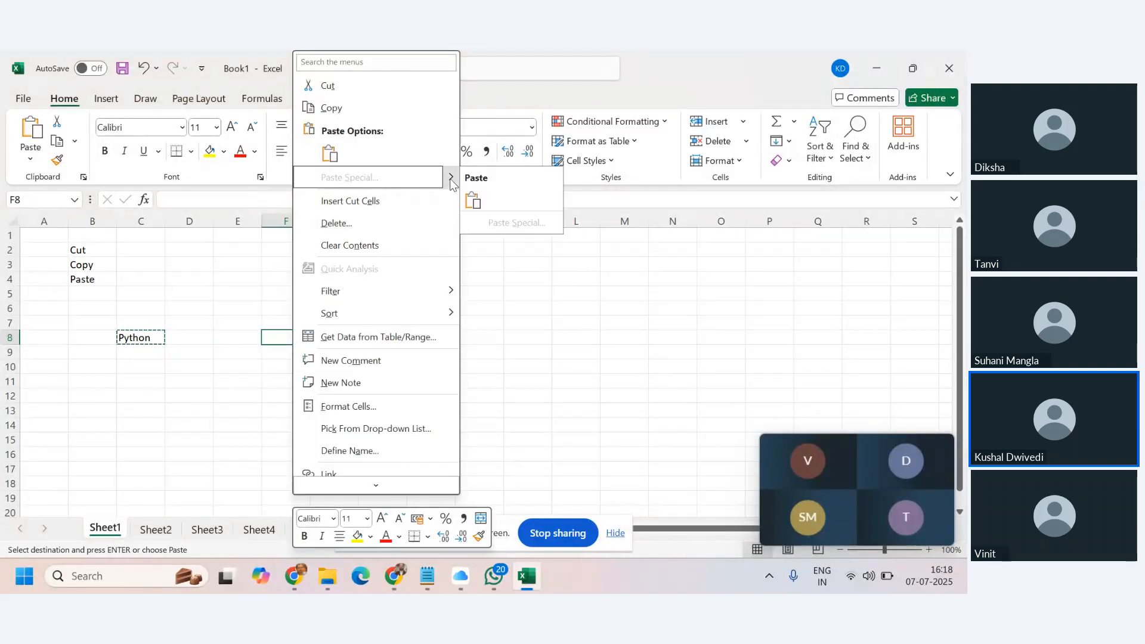
pyautogui.click(329, 154)
# Verify C8 is now empty and Python sits in F8.
pyautogui.click(370, 321)
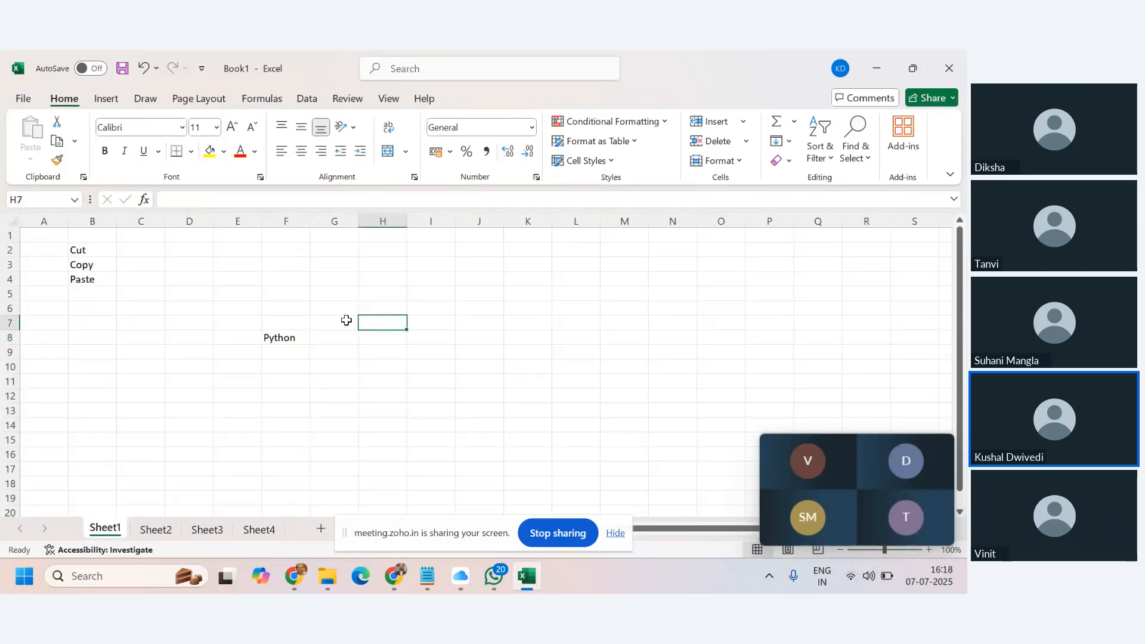
pyautogui.click(146, 341)
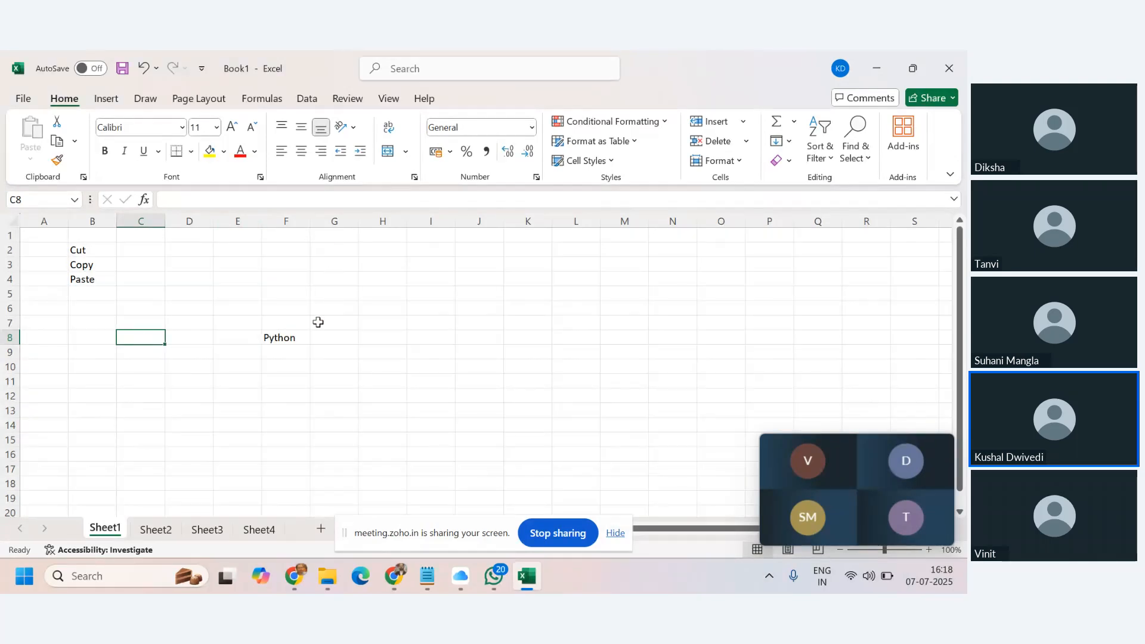
pyautogui.click(293, 341)
pyautogui.click(159, 340)
pyautogui.click(284, 341)
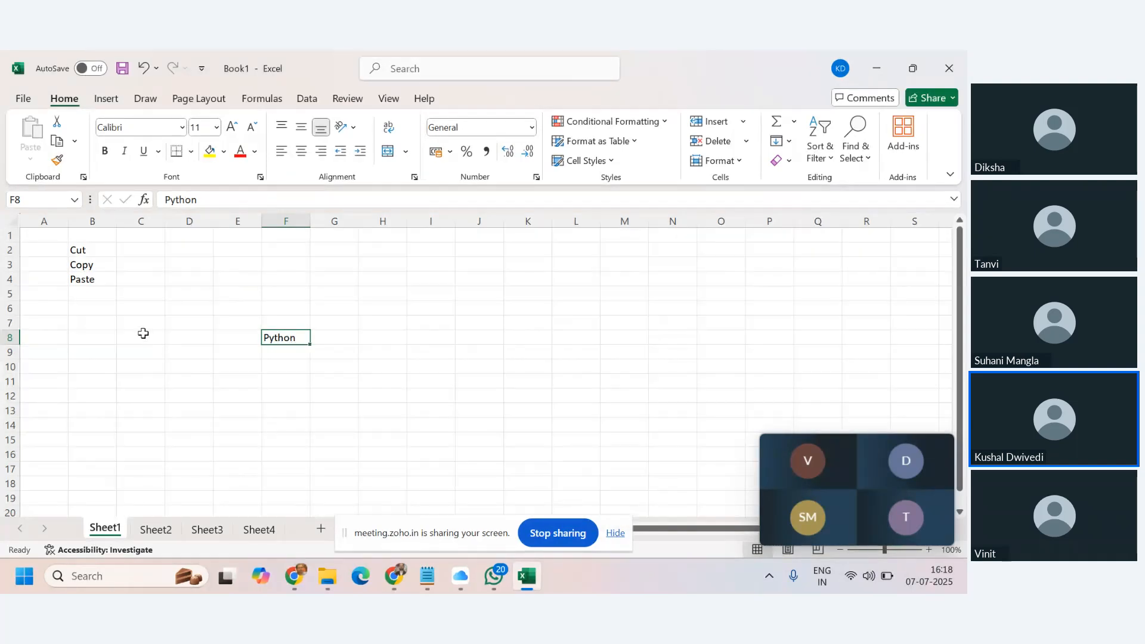
pyautogui.rightClick(303, 338)
pyautogui.click(334, 108)
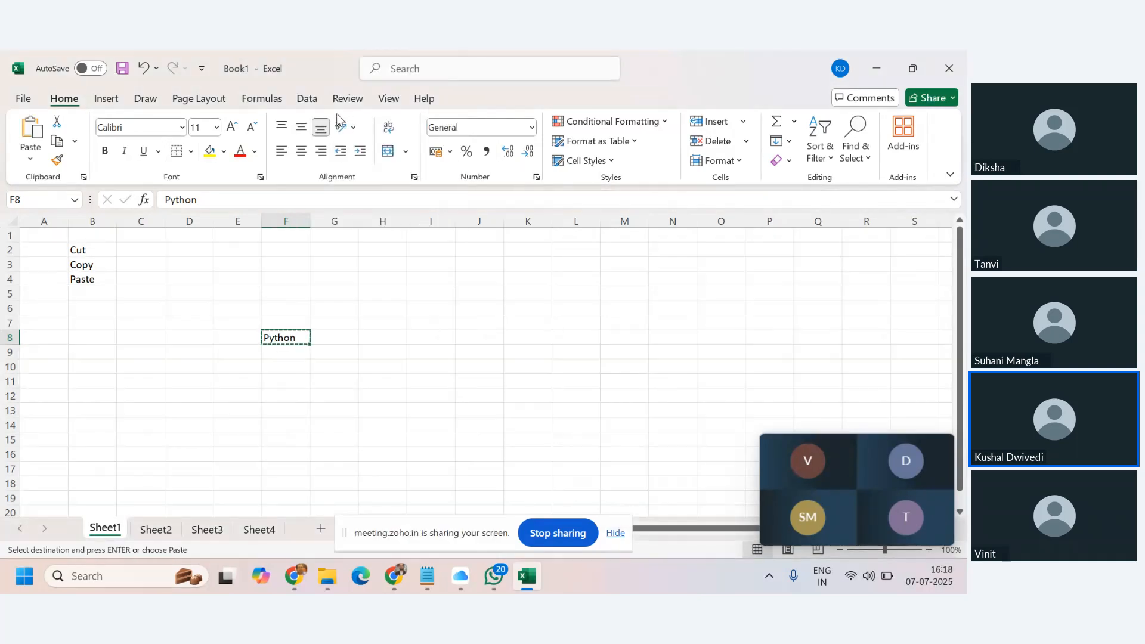
pyautogui.click(137, 337)
pyautogui.rightClick(137, 337)
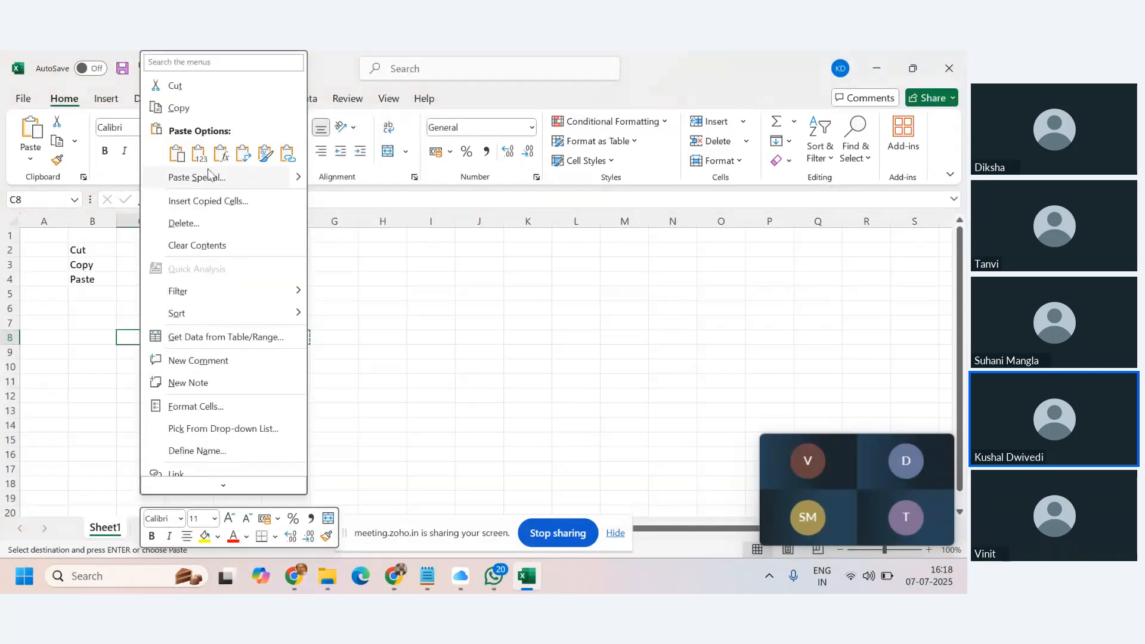
pyautogui.click(176, 154)
pyautogui.click(363, 364)
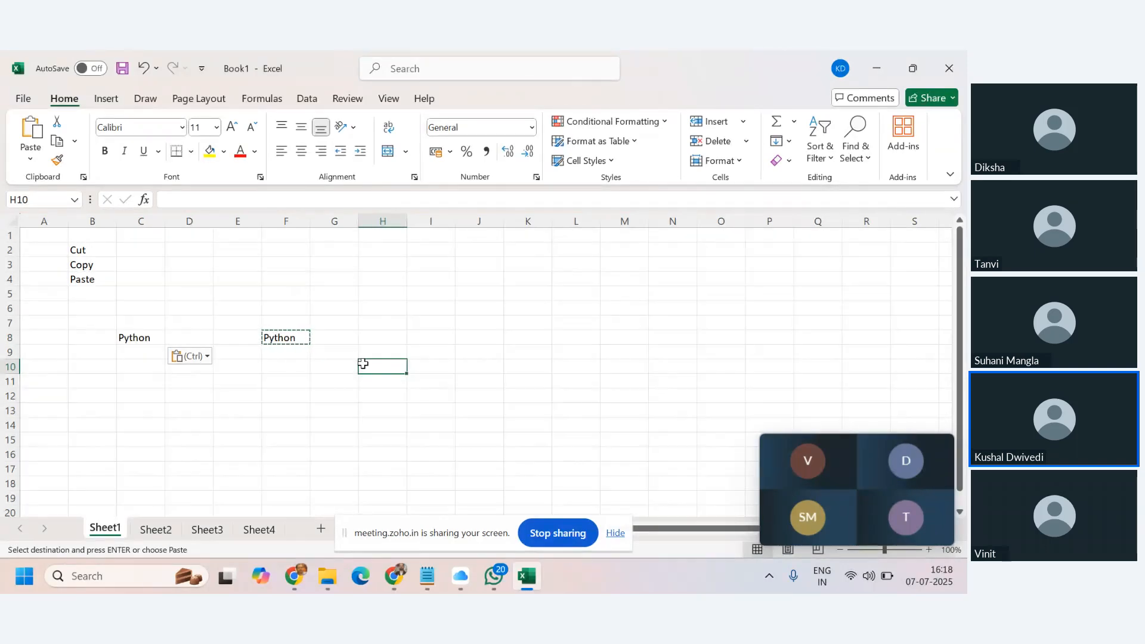
pyautogui.click(127, 337)
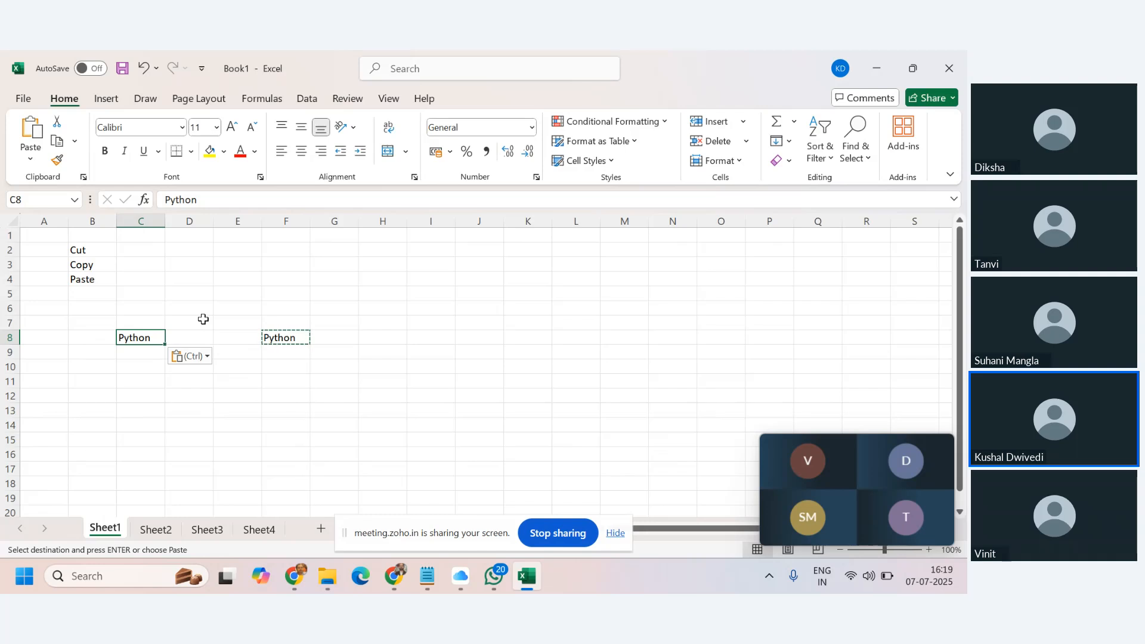
pyautogui.click(30, 159)
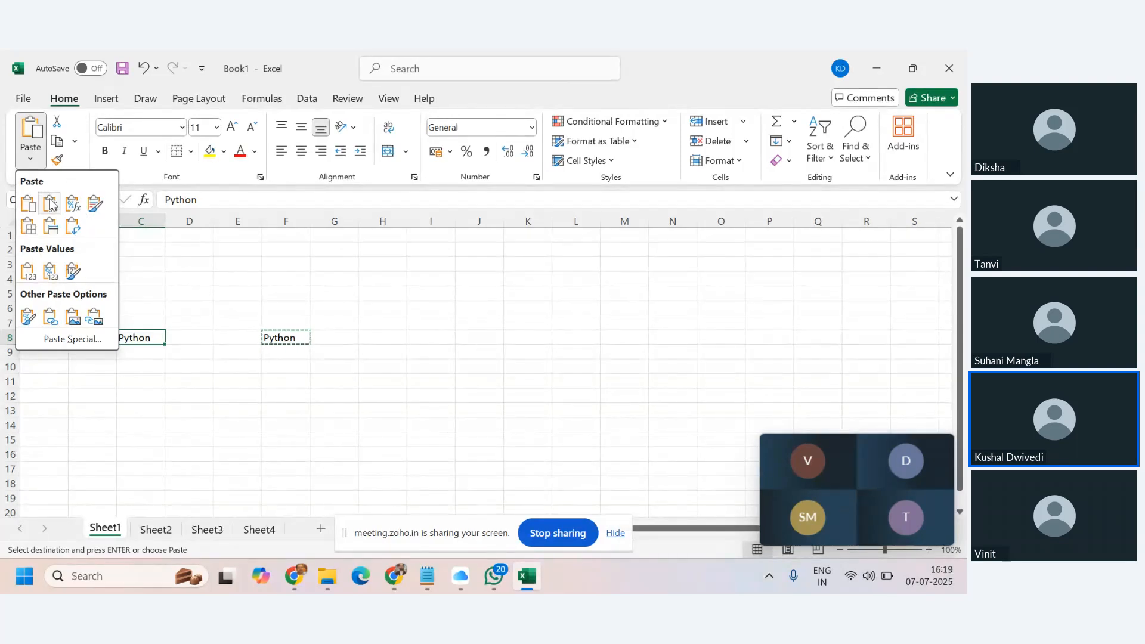
pyautogui.click(173, 283)
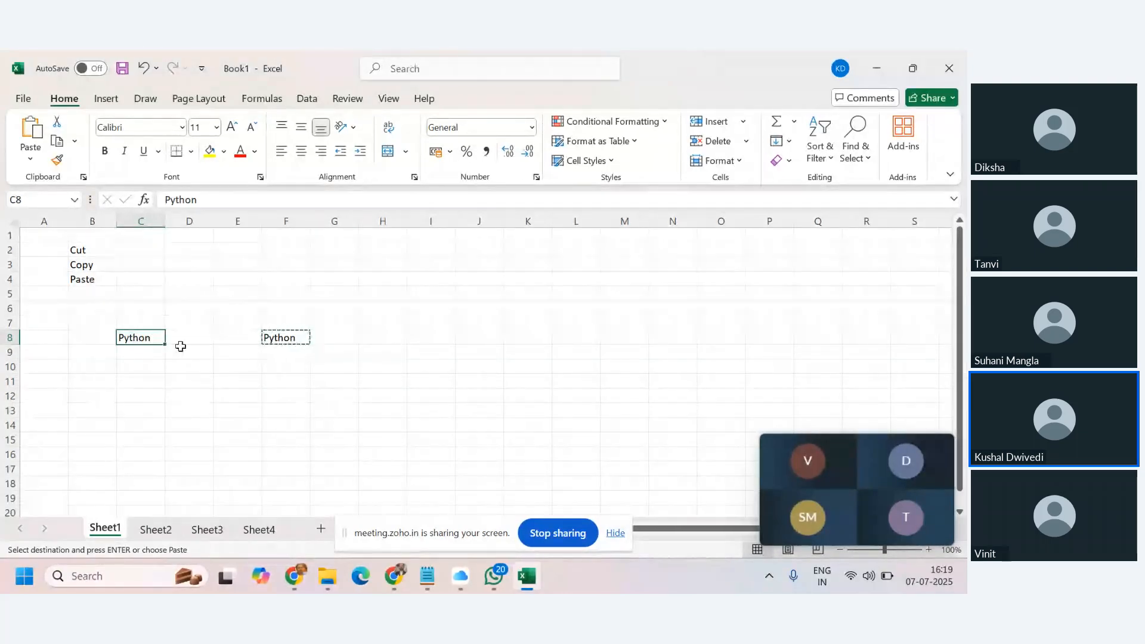
# Widen column C and centre Python horizontally in cell C8.
pyautogui.moveTo(166, 218); pyautogui.dragTo(205, 225)
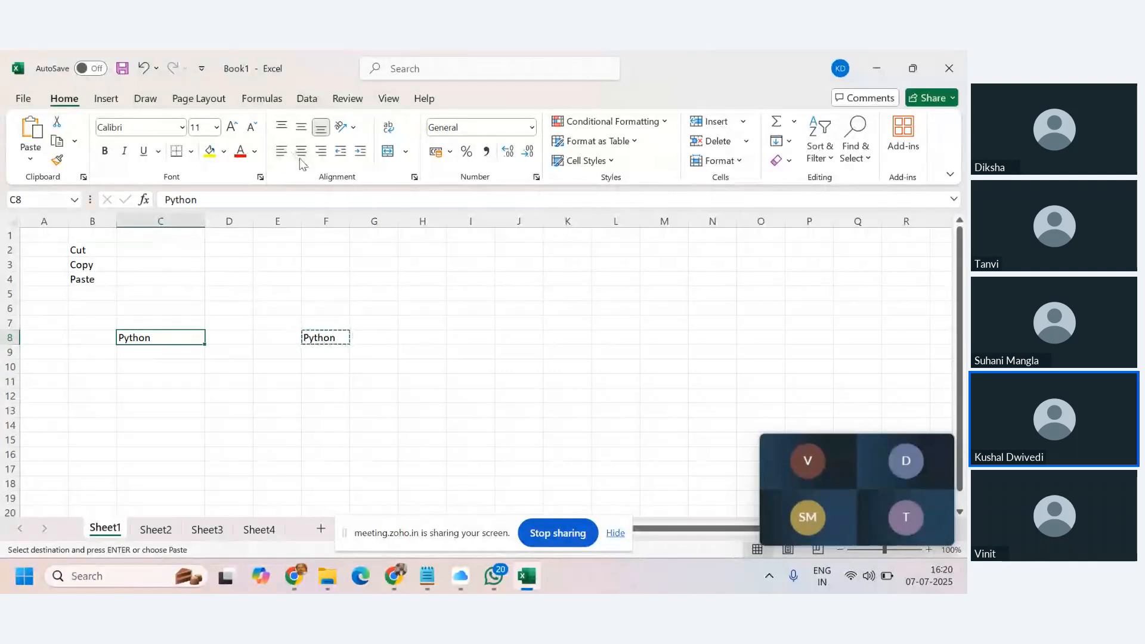
pyautogui.click(282, 153)
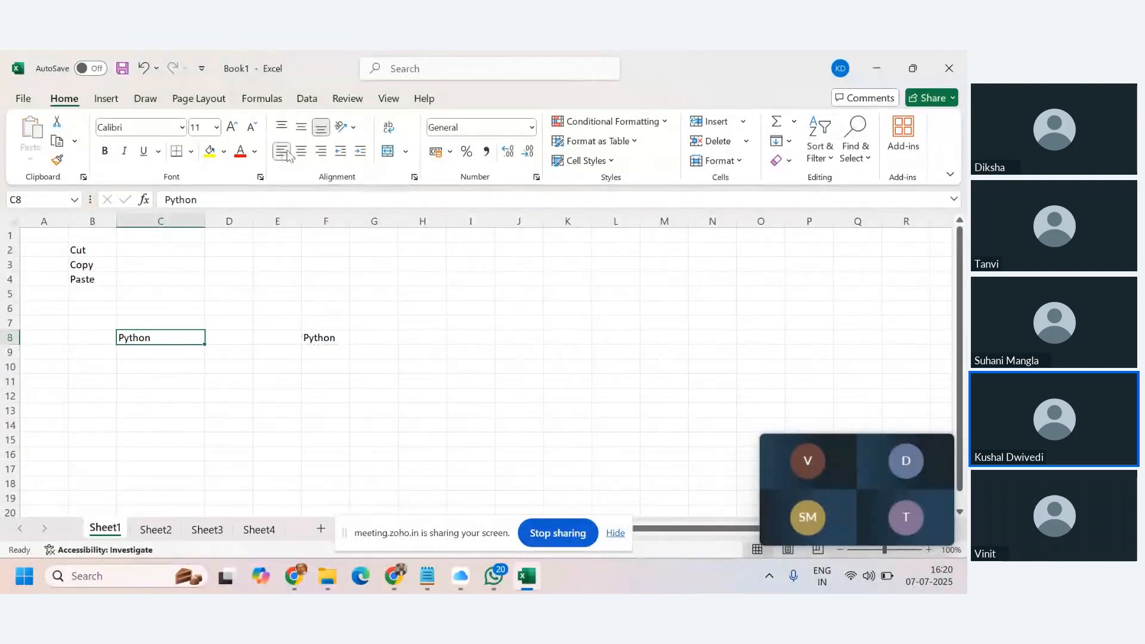
pyautogui.click(325, 154)
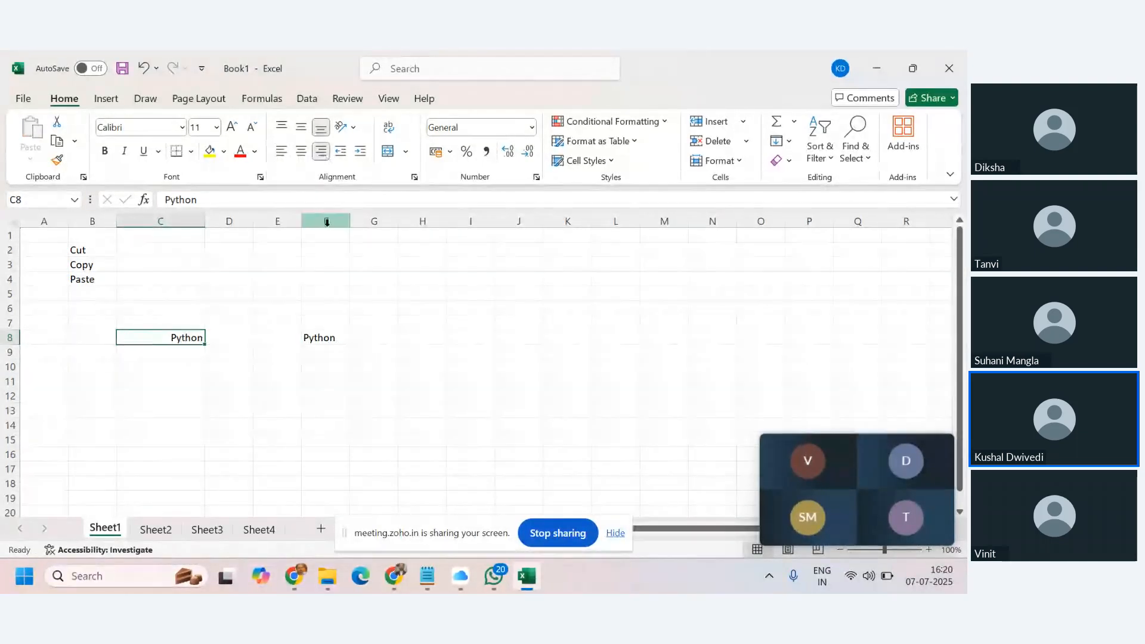
pyautogui.click(297, 154)
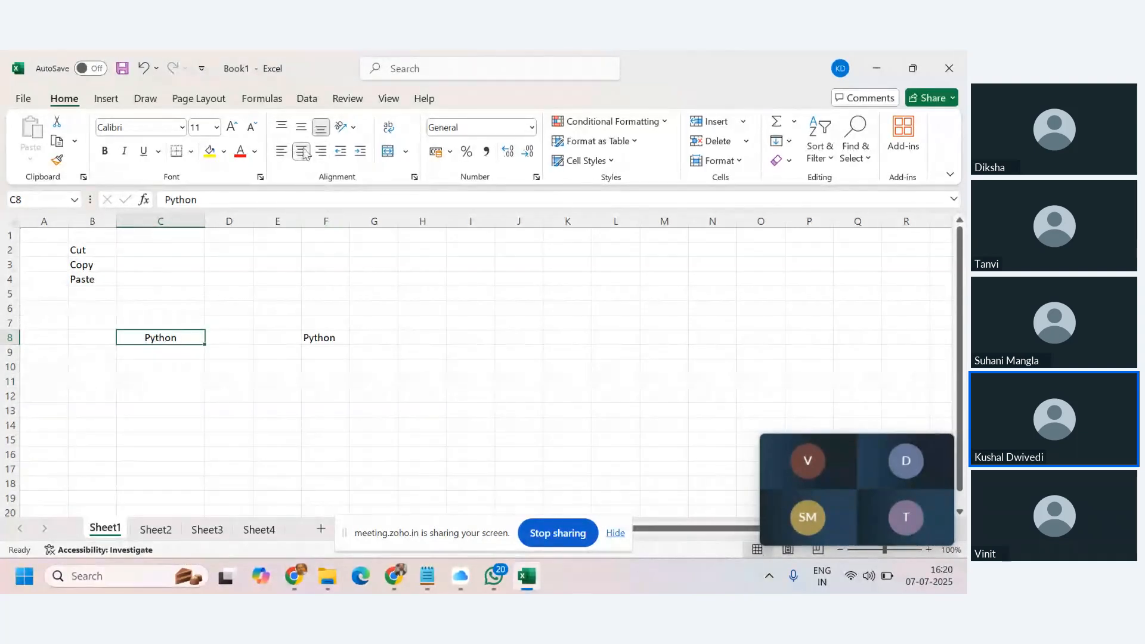
# Make row 8 taller and align Python to the bottom of C8.
pyautogui.moveTo(20, 349); pyautogui.dragTo(28, 371)
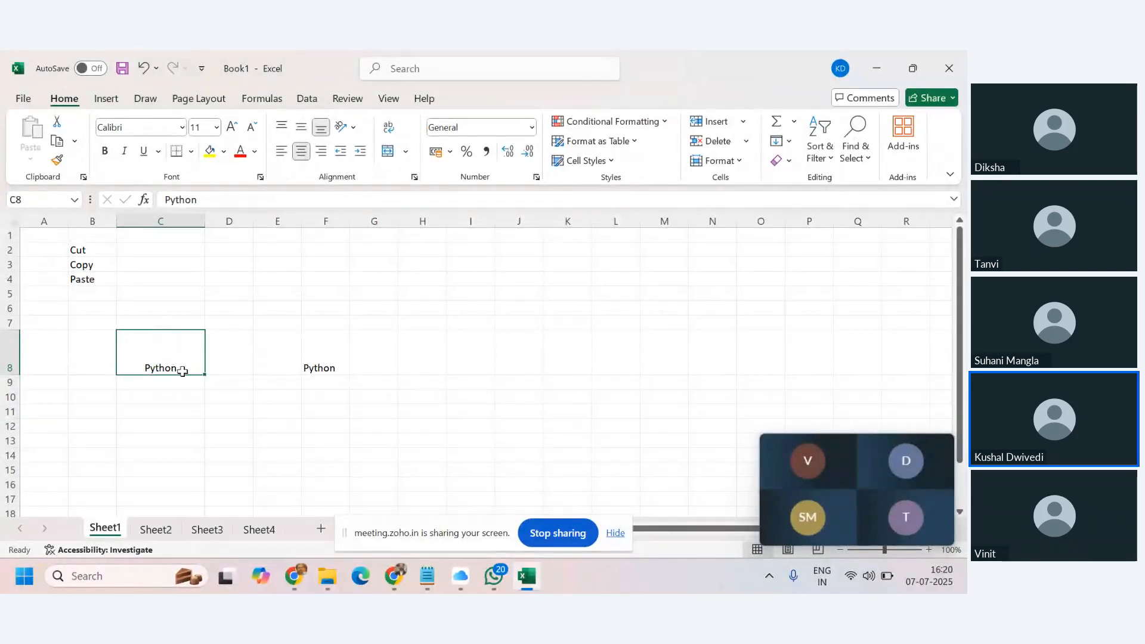
pyautogui.click(302, 130)
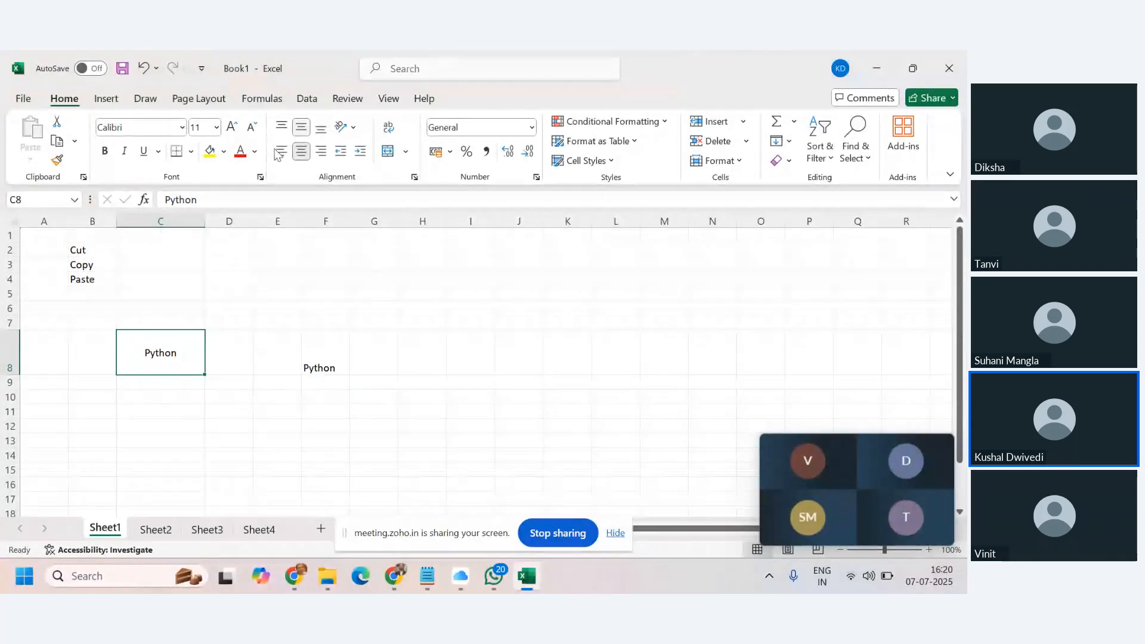
pyautogui.click(282, 129)
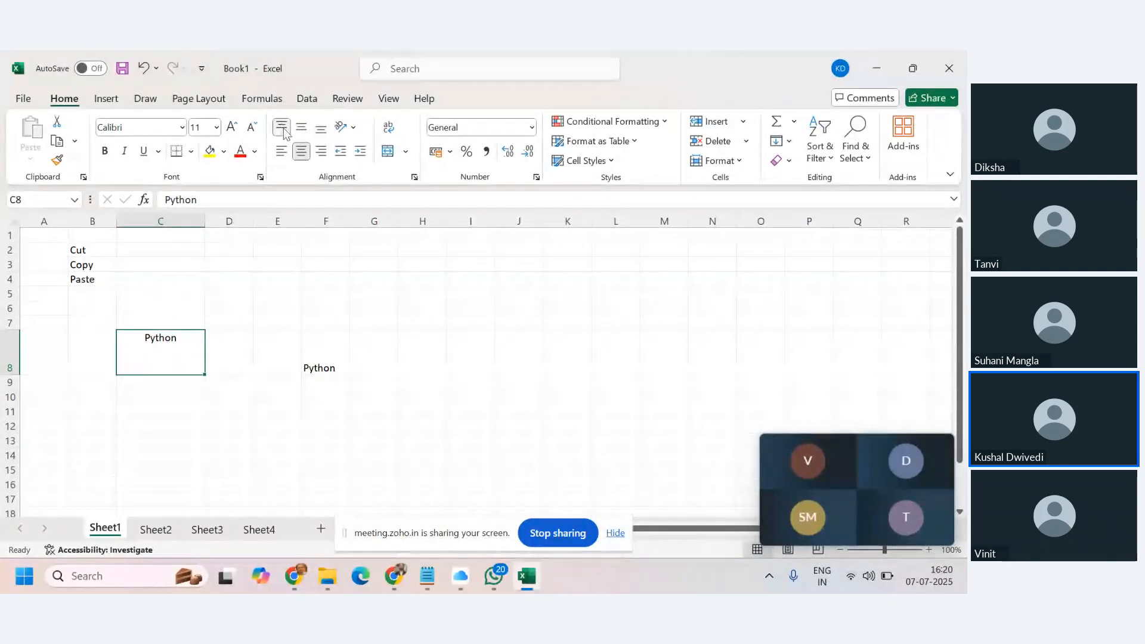
pyautogui.click(302, 130)
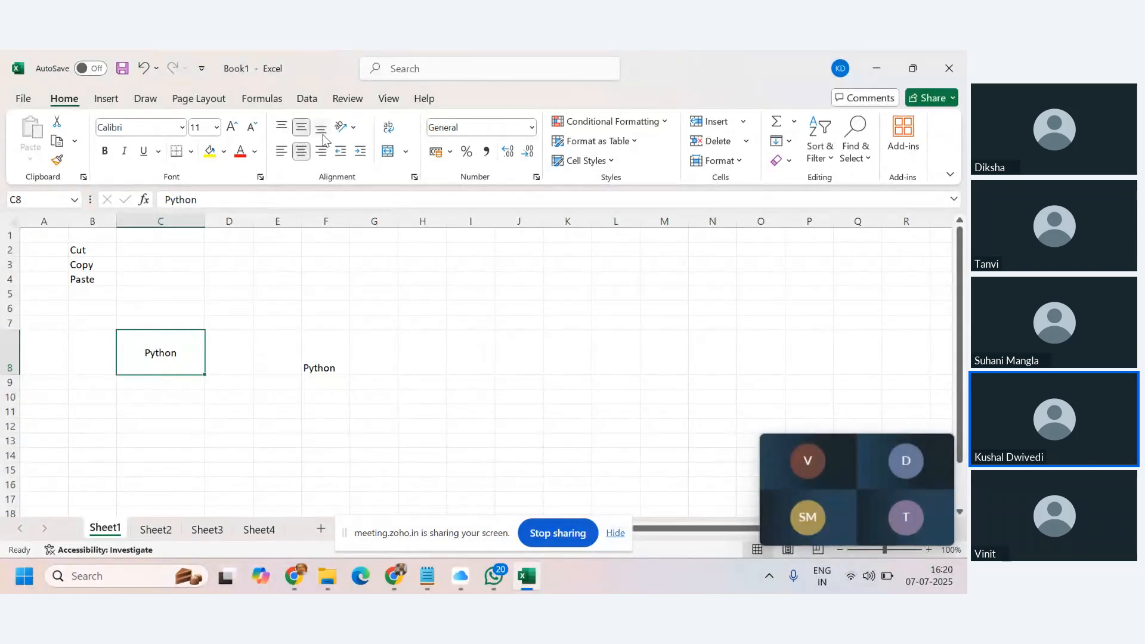
pyautogui.click(321, 132)
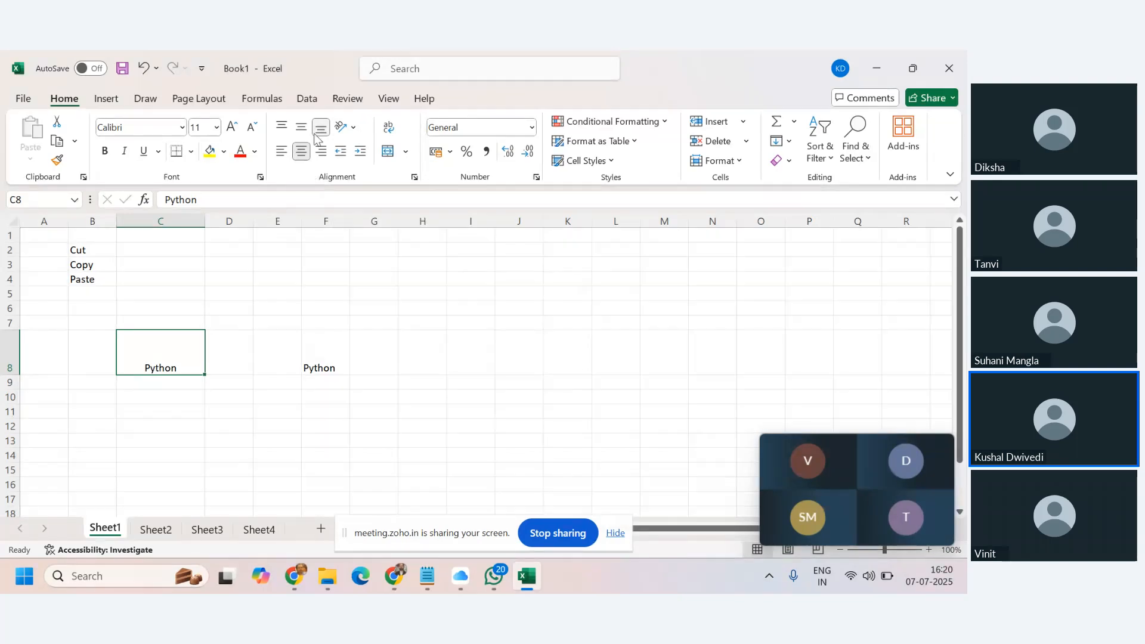
# Rotate Python in C8 using the Angle Counterclockwise orientation.
pyautogui.click(355, 135)
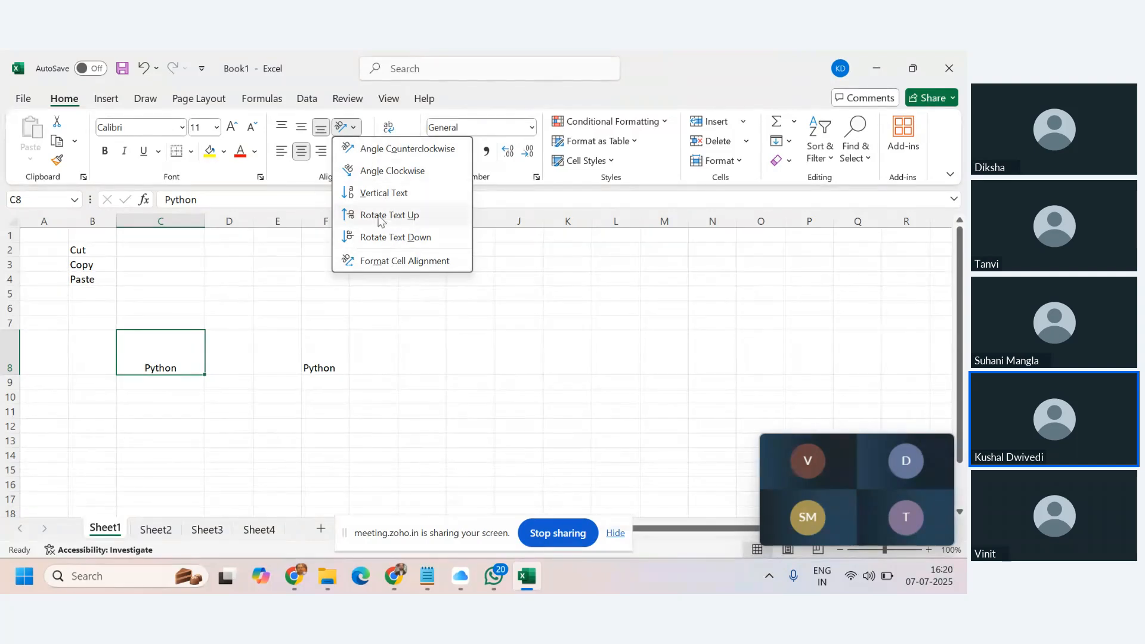
pyautogui.click(370, 151)
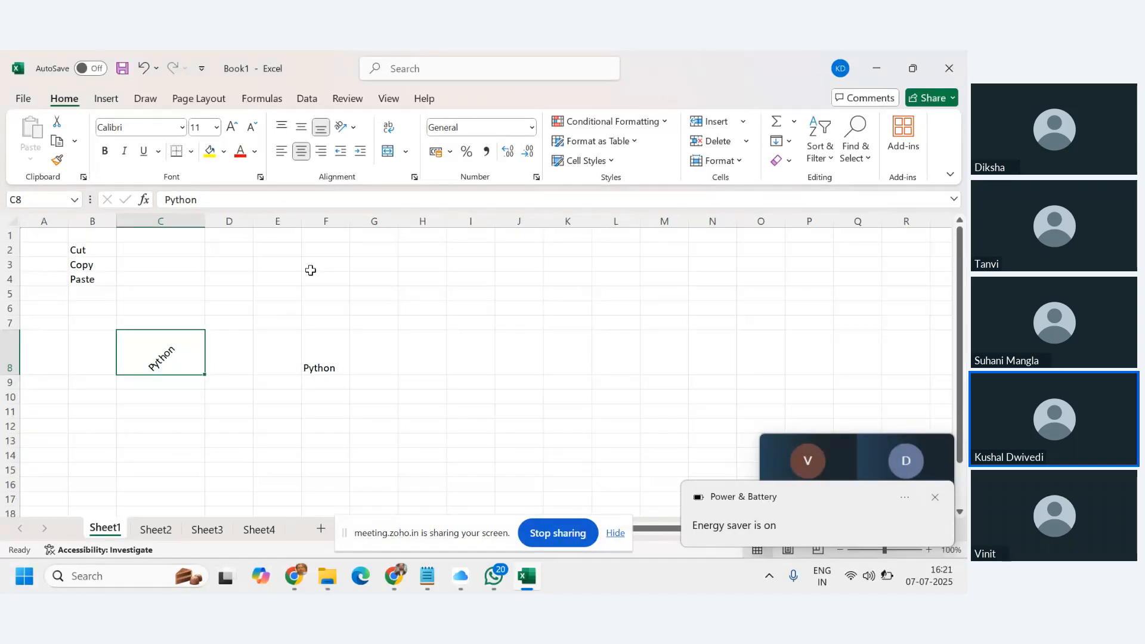
pyautogui.click(311, 270)
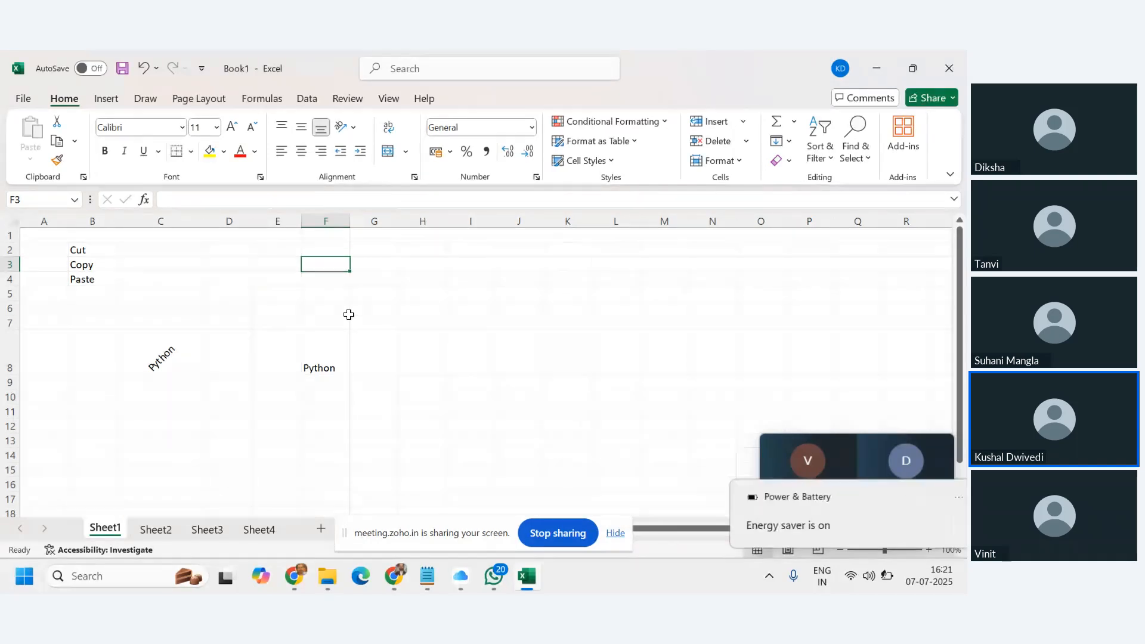
# Enter the sentence 'Palin Analytics is a training intitute' into F3.
pyautogui.write('Pla')
pyautogui.press('BackSpace')
pyautogui.press('BackSpace')
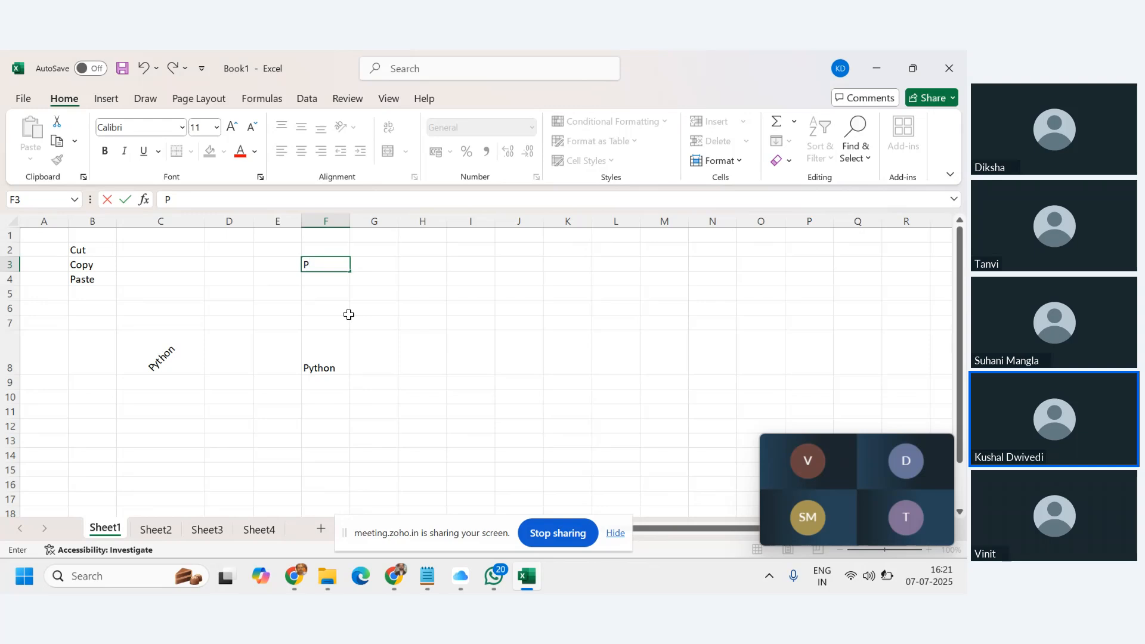
pyautogui.write('alin Analytics')
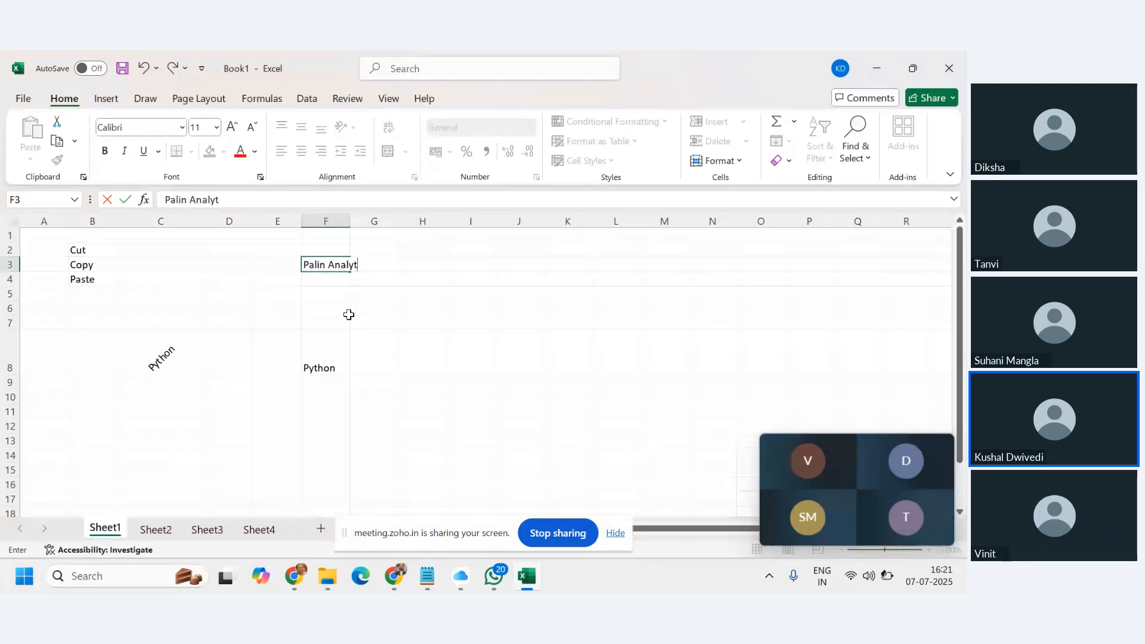
pyautogui.press('Return')
pyautogui.press('Up')
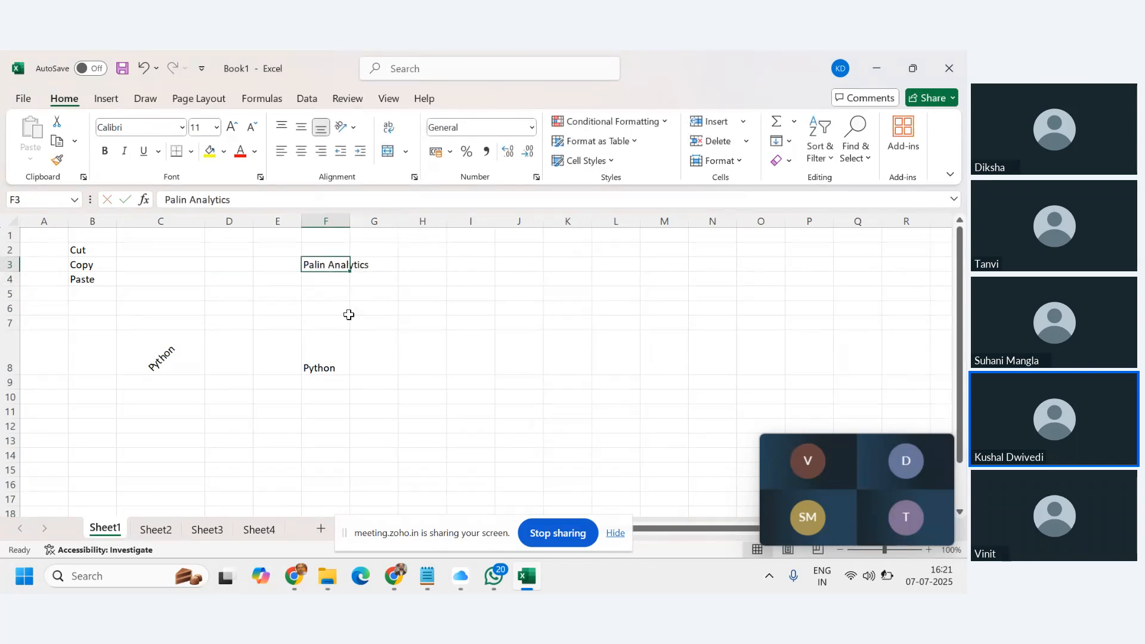
pyautogui.press('F2')
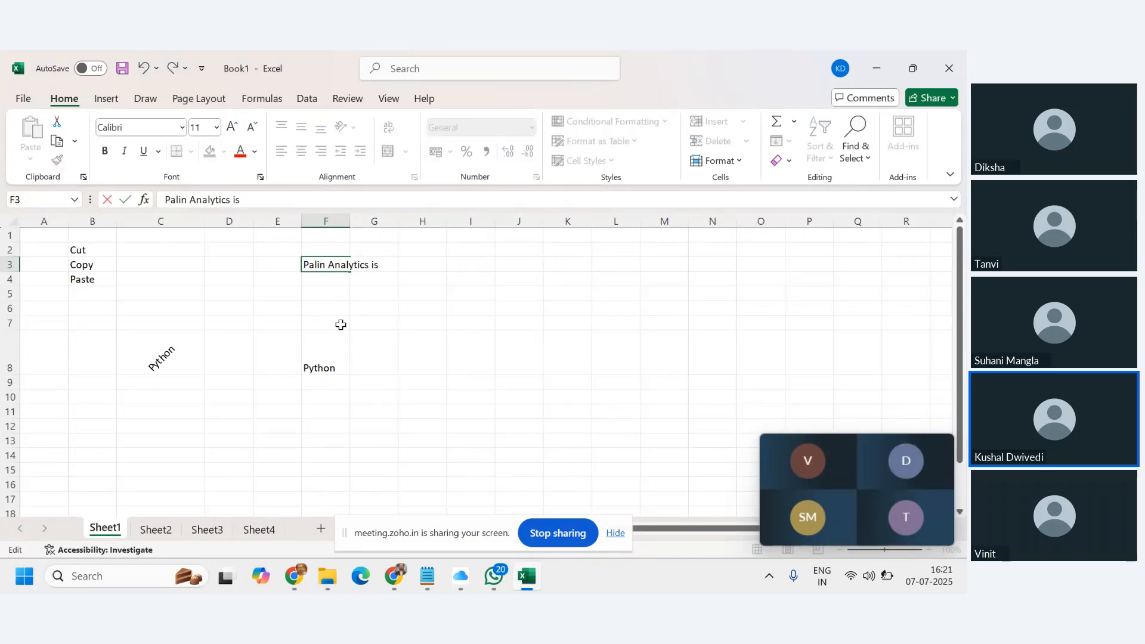
pyautogui.write('a trainginng is')
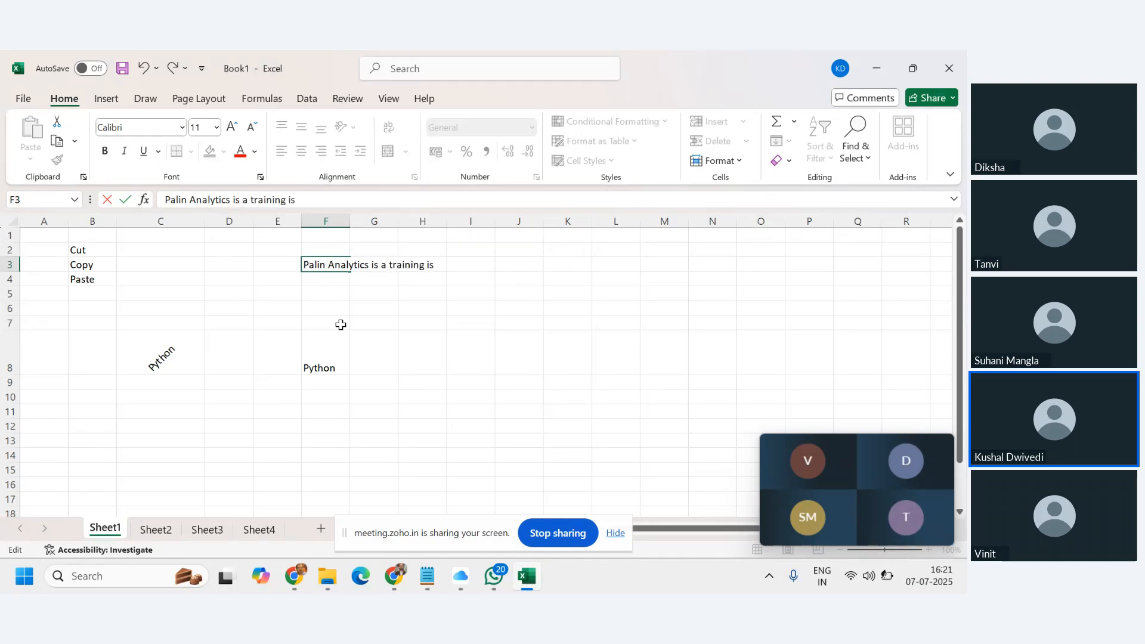
pyautogui.press('BackSpace')
pyautogui.write('ntiture')
pyautogui.press('Return')
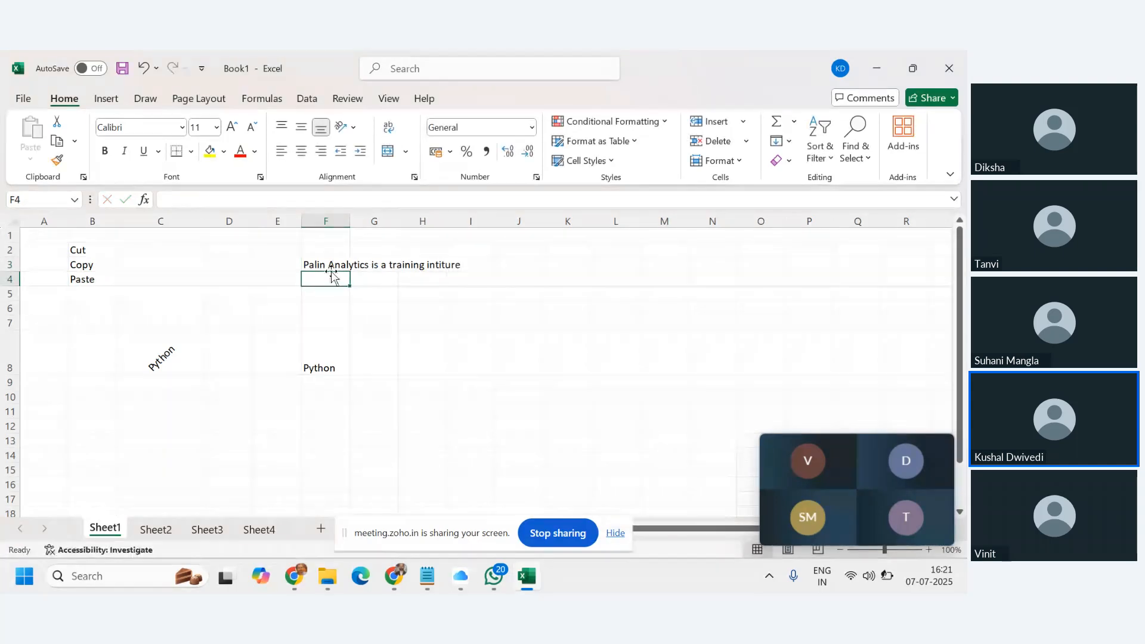
# Reselect F3 and columns G and F to show the sentence overflowing into empty cells.
pyautogui.click(332, 264)
pyautogui.click(318, 204)
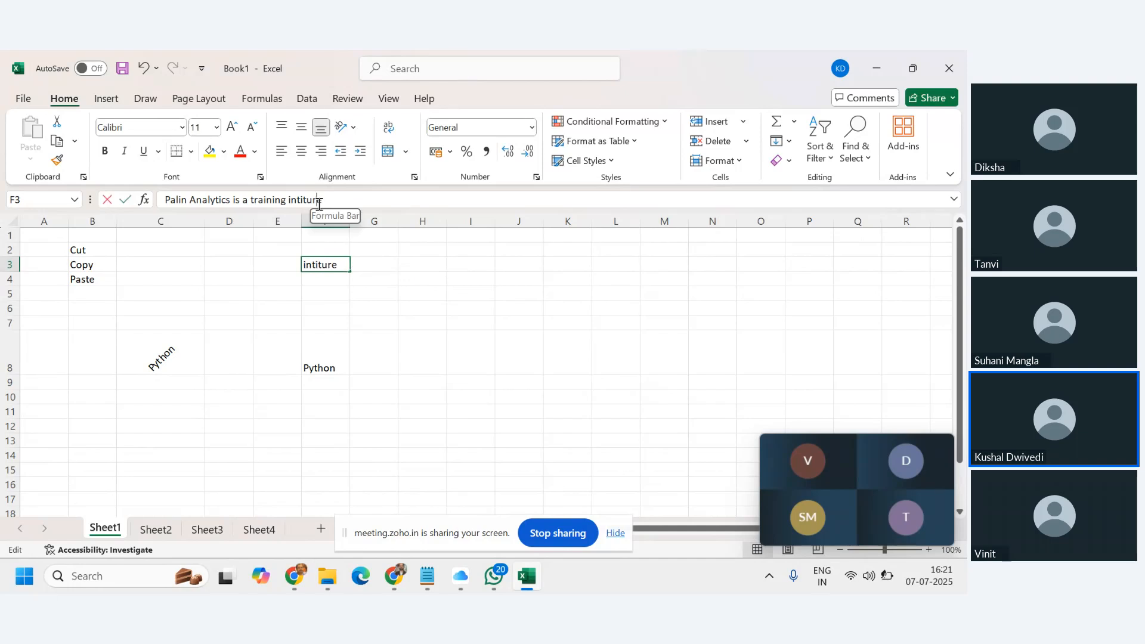
pyautogui.click(499, 310)
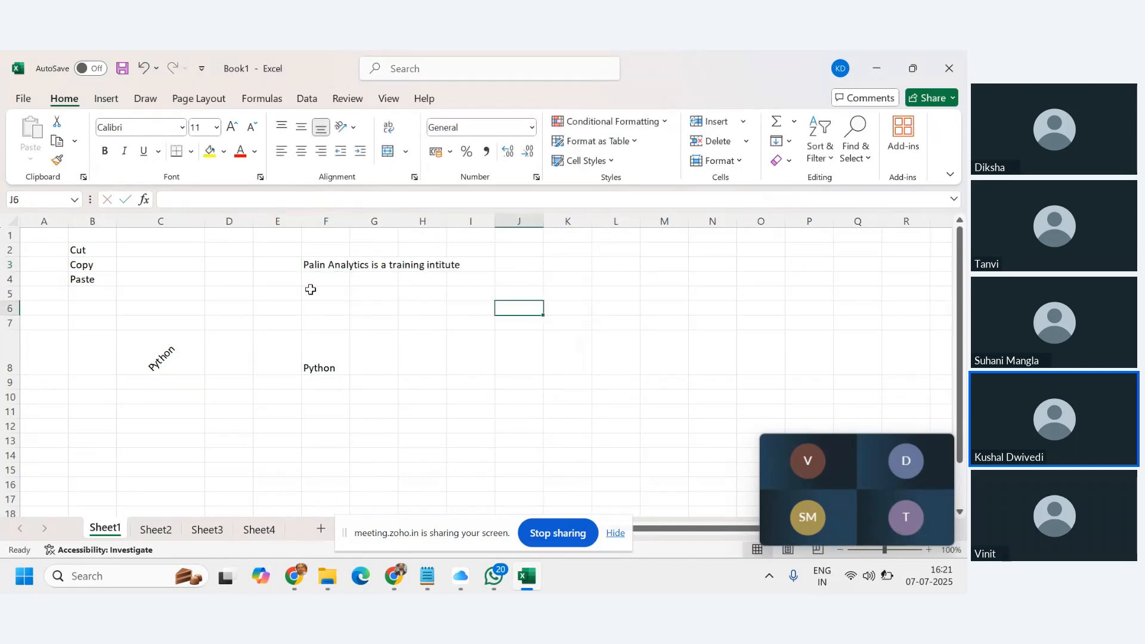
pyautogui.click(323, 267)
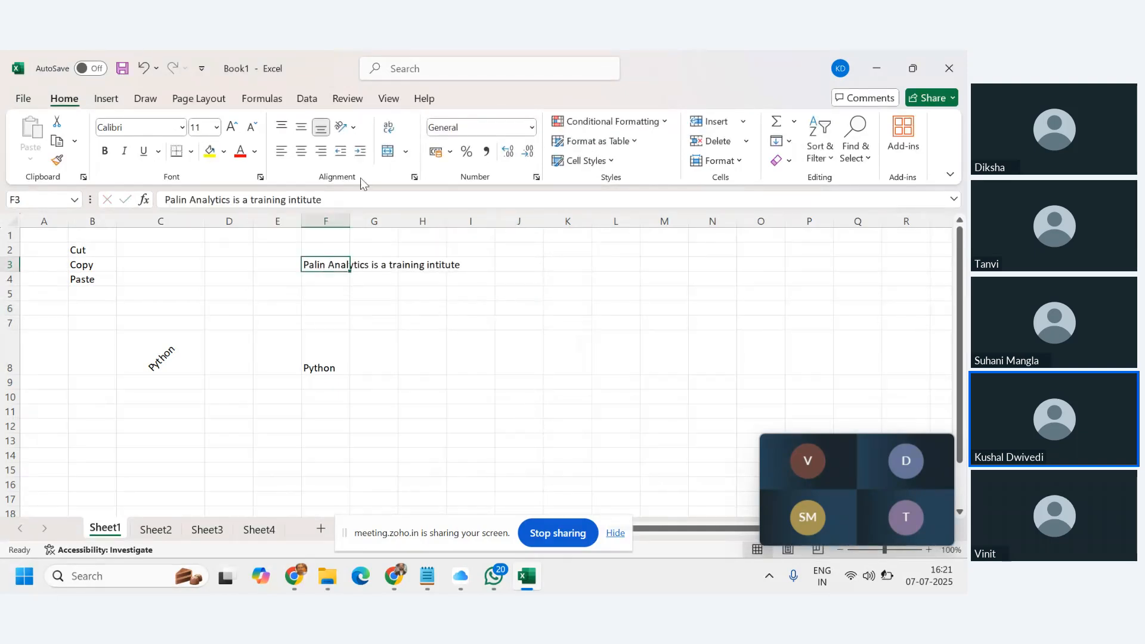
pyautogui.click(378, 222)
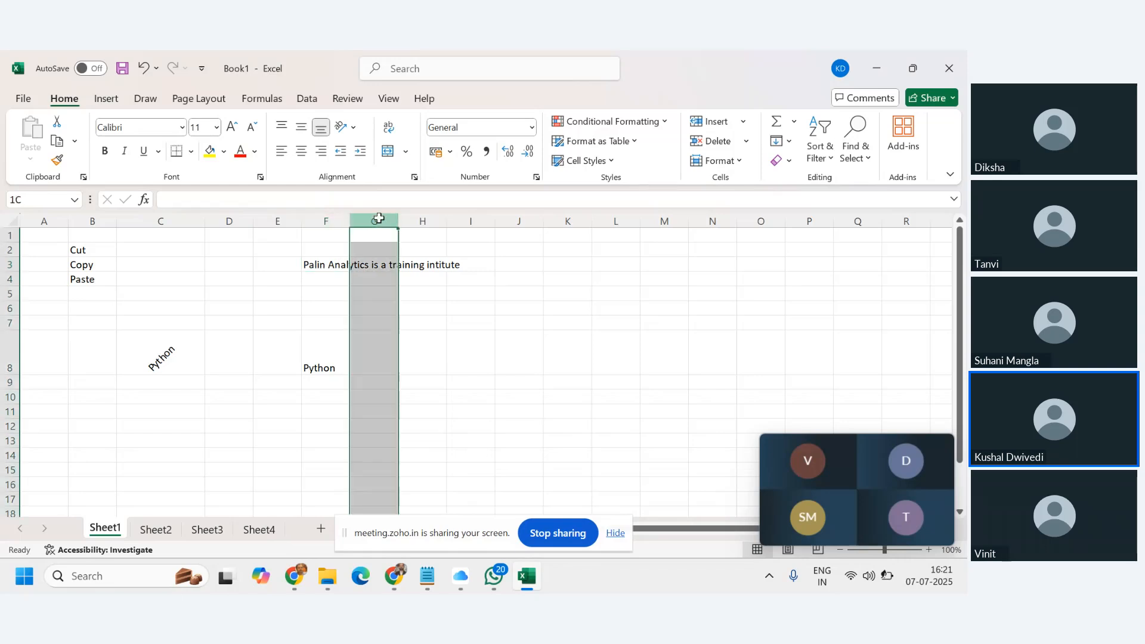
pyautogui.click(329, 218)
pyautogui.click(323, 262)
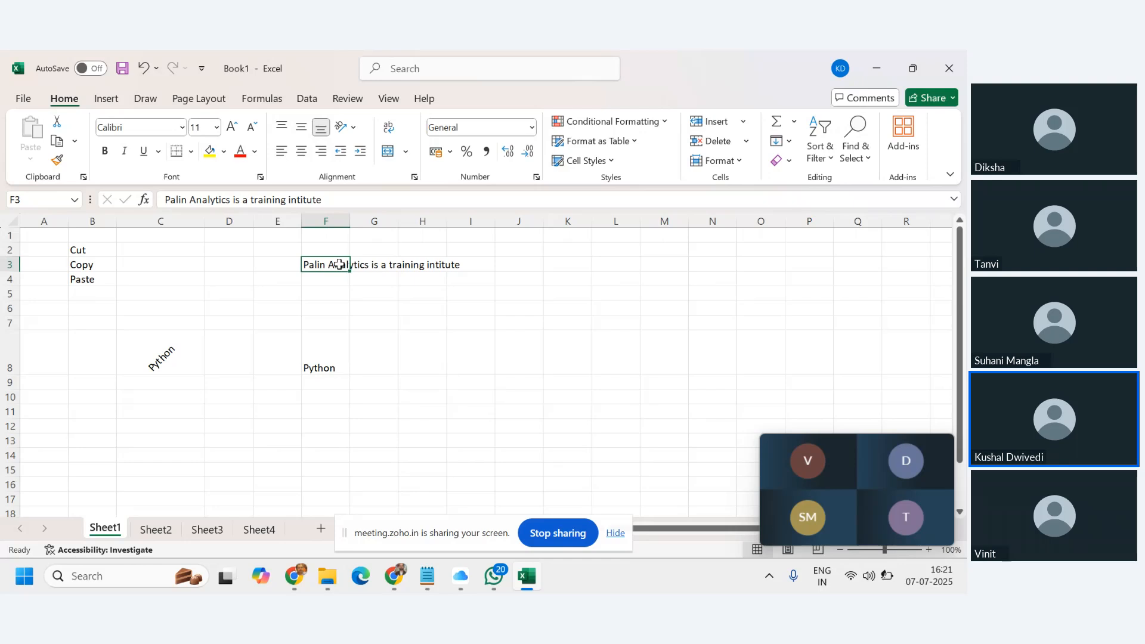
pyautogui.click(385, 266)
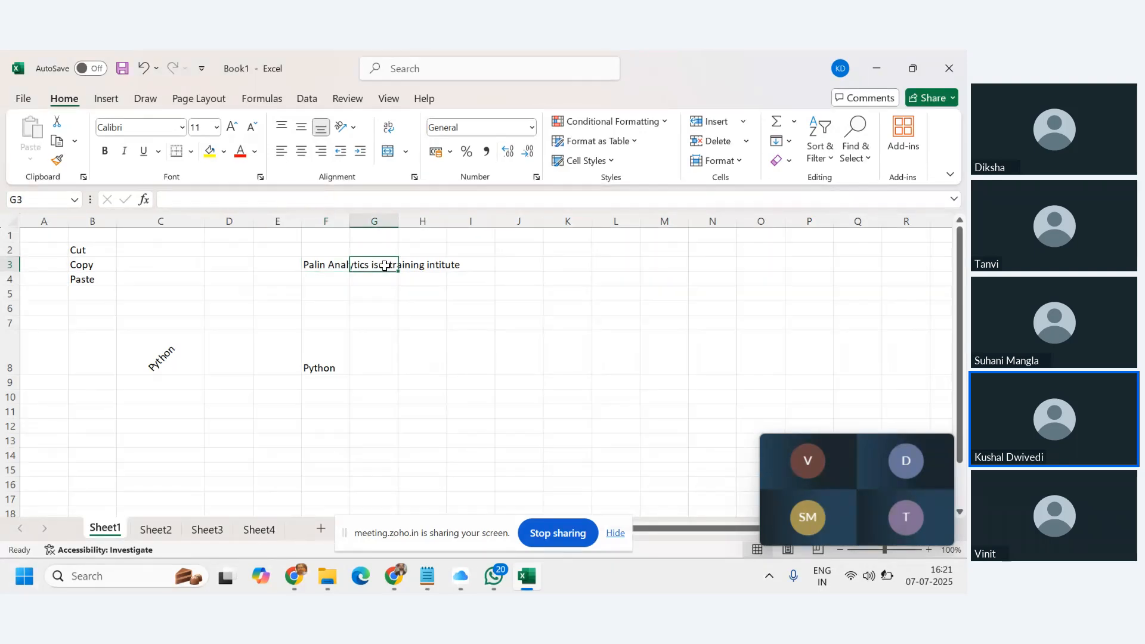
pyautogui.write('Thi')
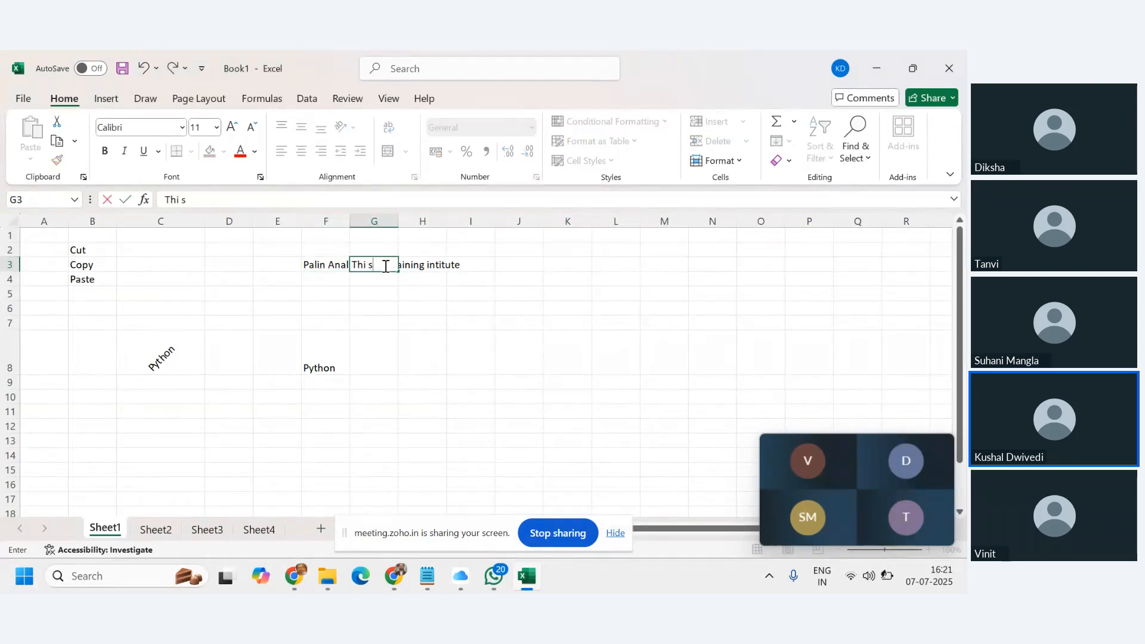
pyautogui.write('s I s the best')
pyautogui.press('Return')
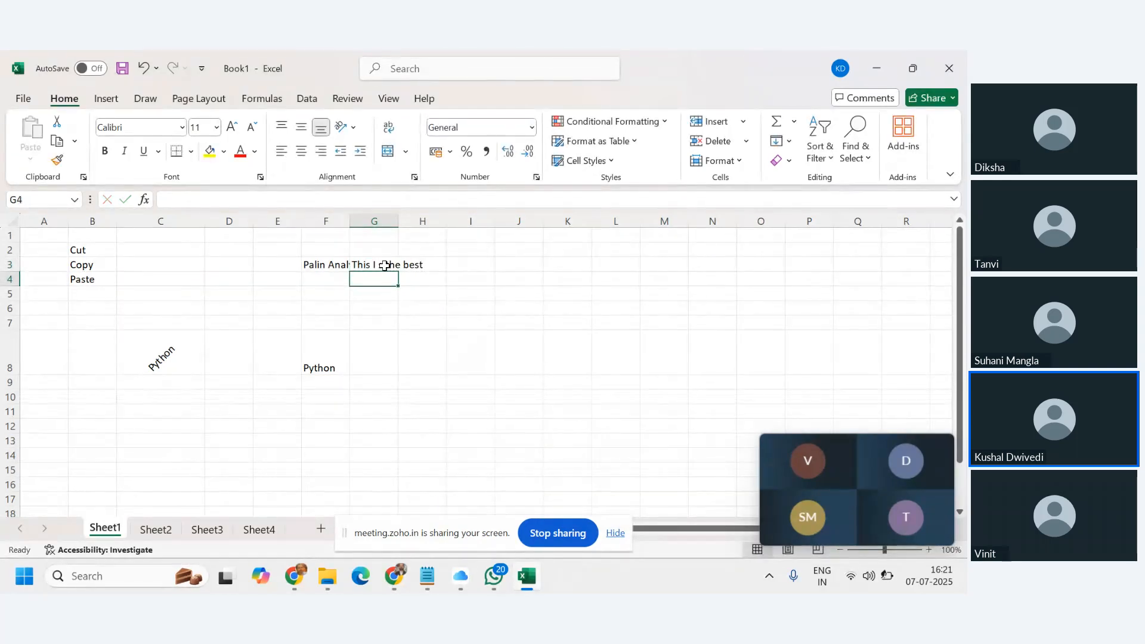
pyautogui.click(453, 307)
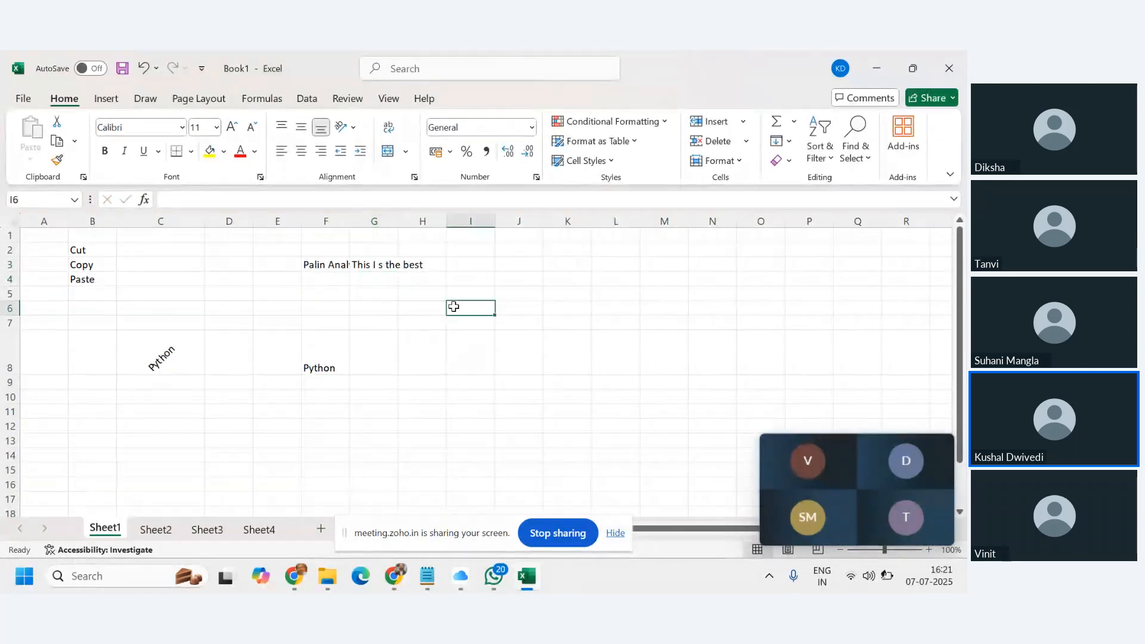
pyautogui.click(326, 266)
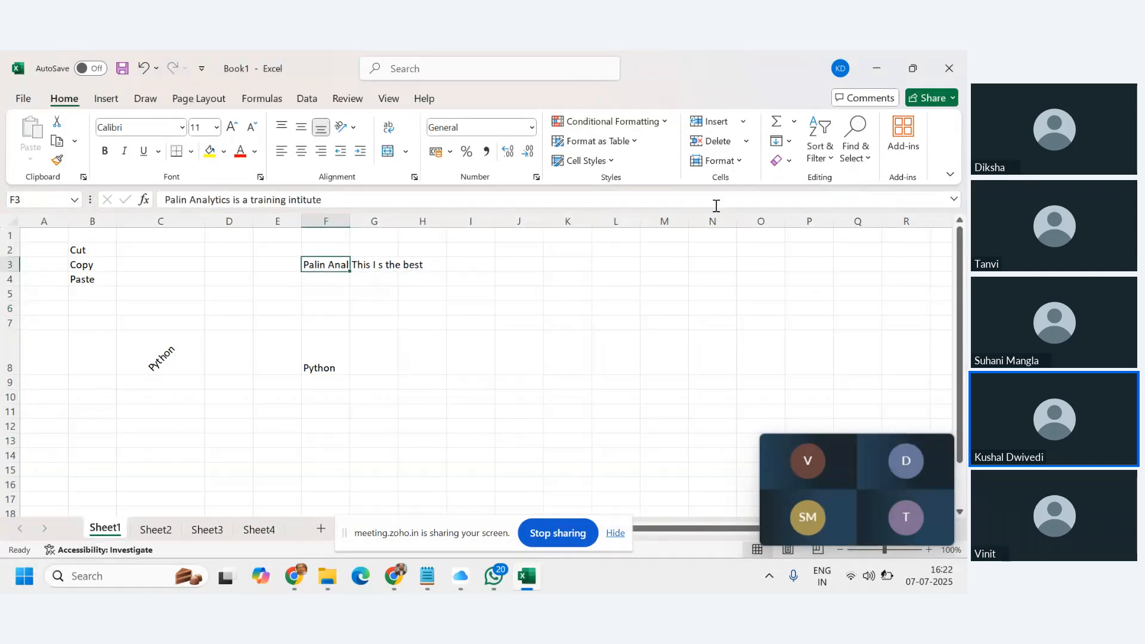
pyautogui.click(366, 265)
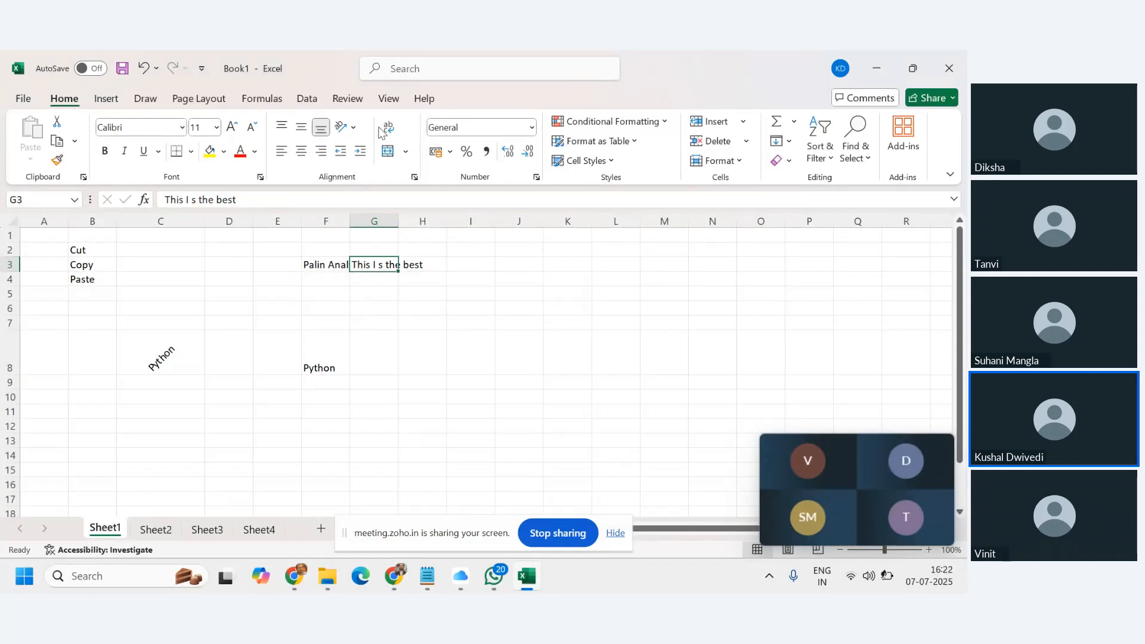
pyautogui.click(322, 266)
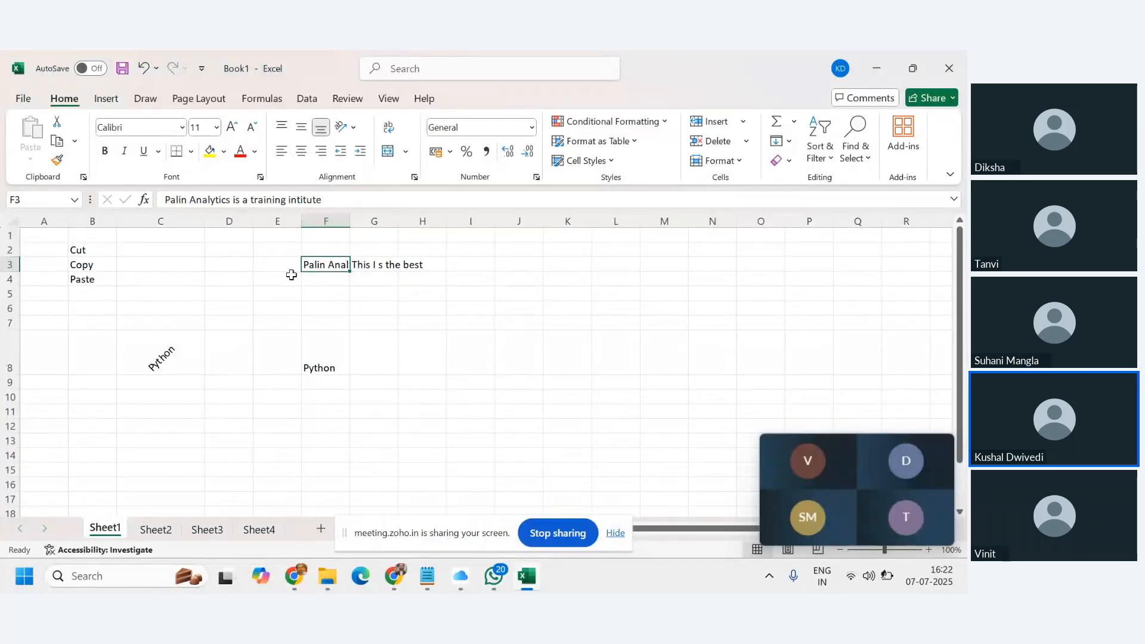
# Apply Wrap Text to F3 so the Palin Analytics sentence fits on several lines.
pyautogui.click(388, 127)
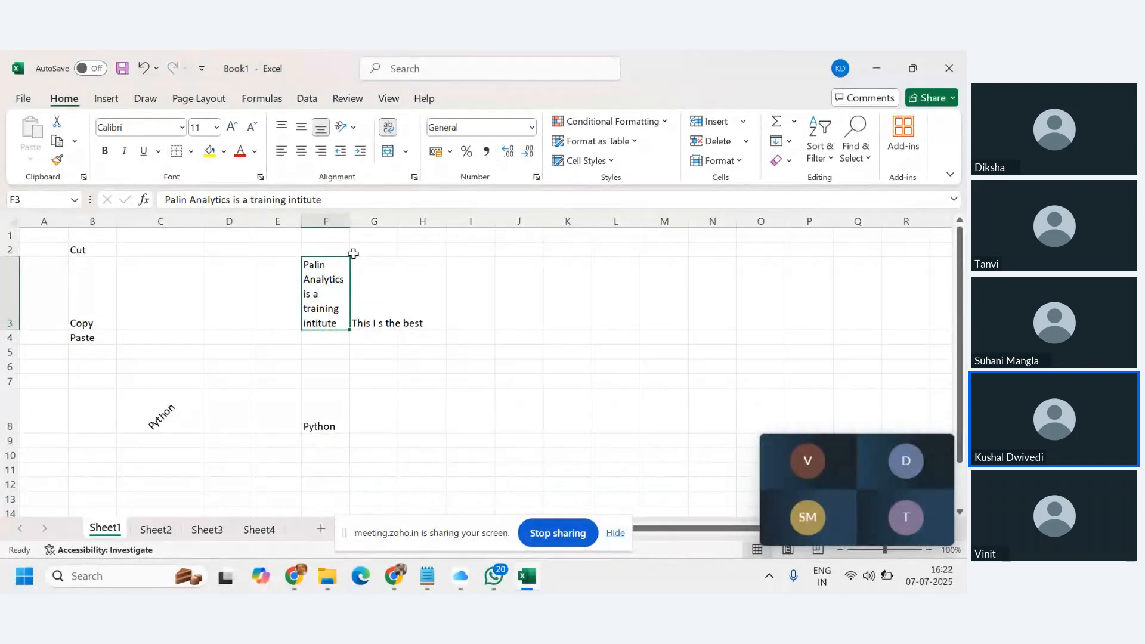
pyautogui.click(406, 152)
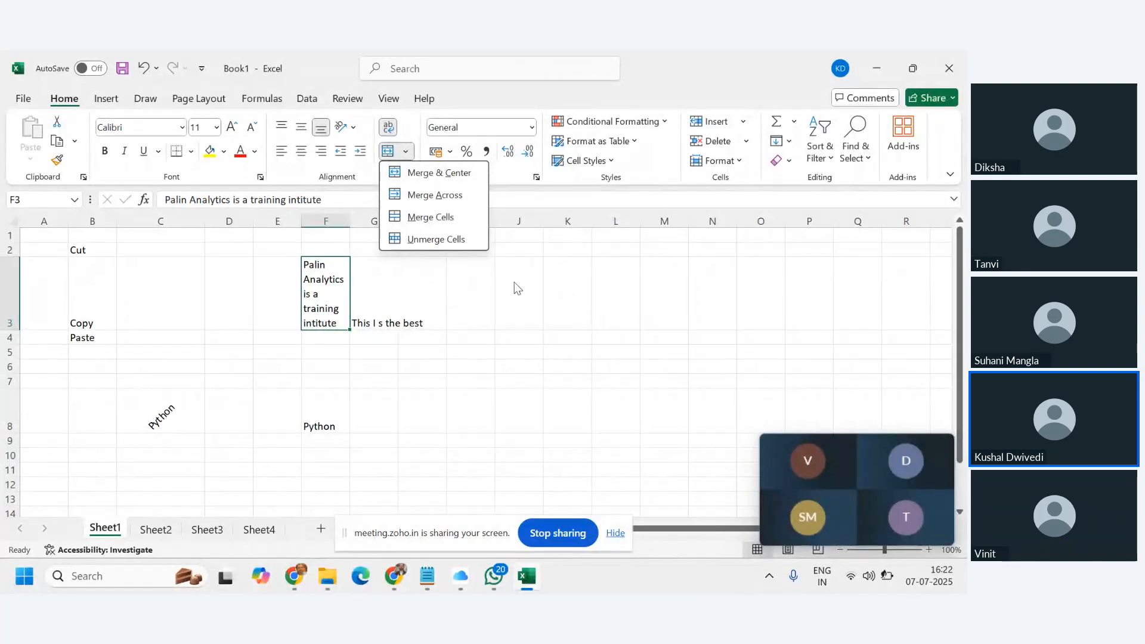
pyautogui.click(590, 325)
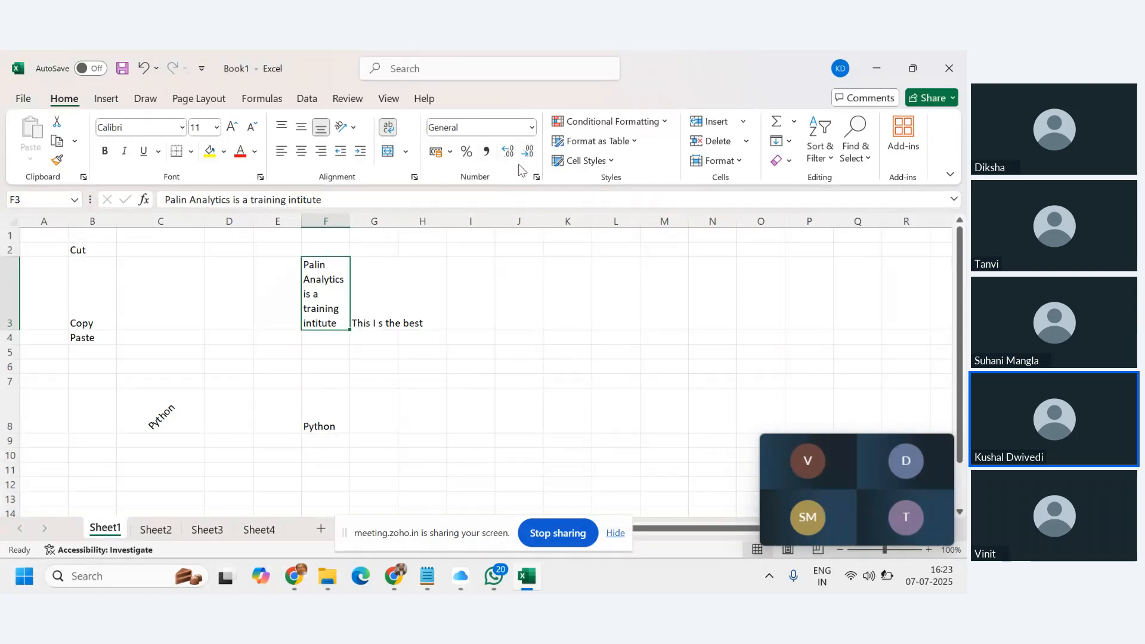
pyautogui.click(531, 128)
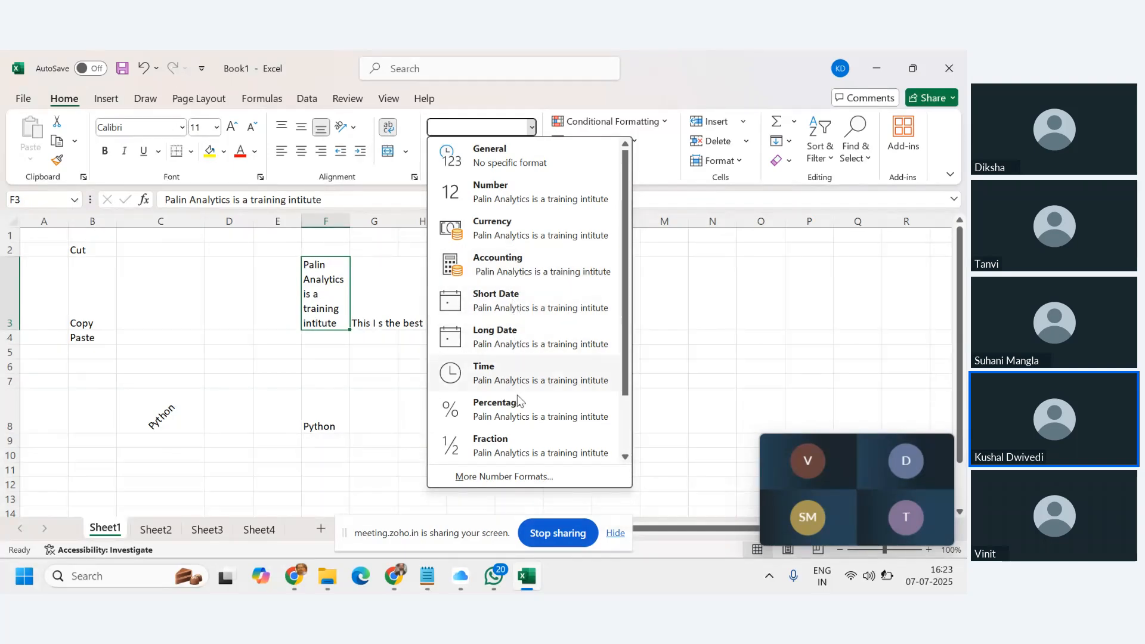
pyautogui.scroll(-2, 523, 385)
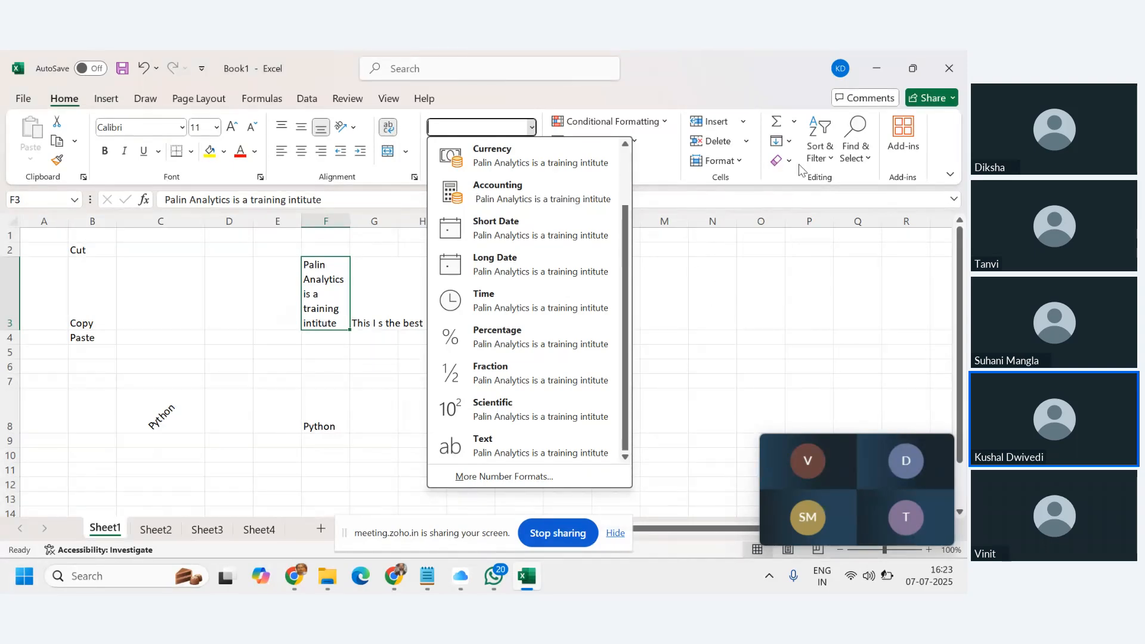
pyautogui.click(761, 320)
pyautogui.click(286, 351)
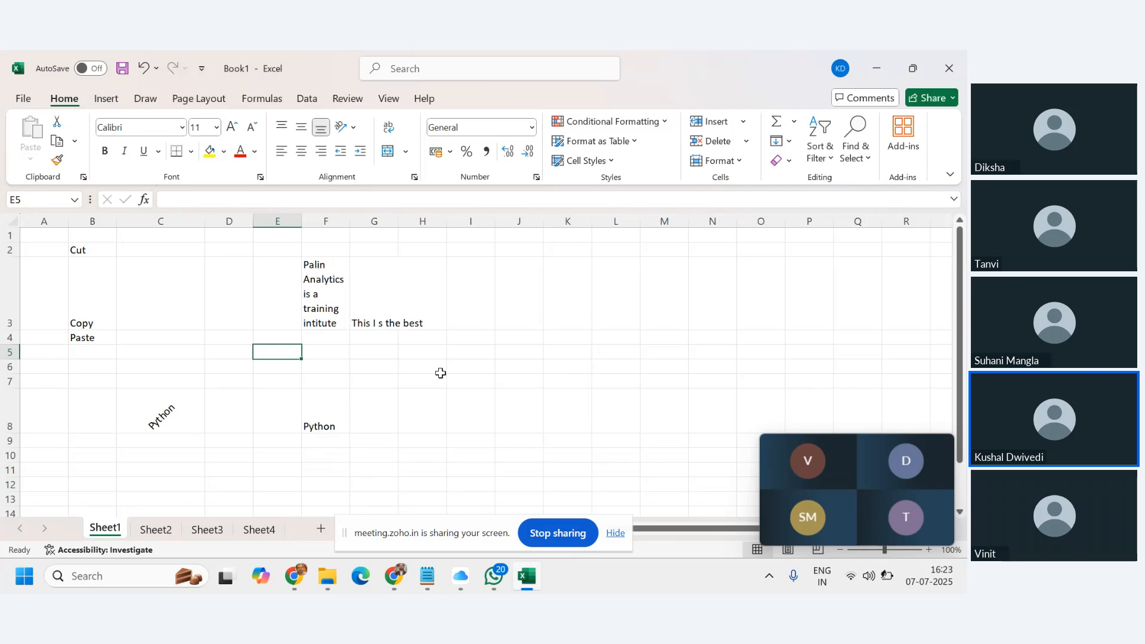
# Enter 78 in E5, 98 in F5, 43 in E6 and 56 in E7, then select E5:E7.
pyautogui.write('78')
pyautogui.press('Tab')
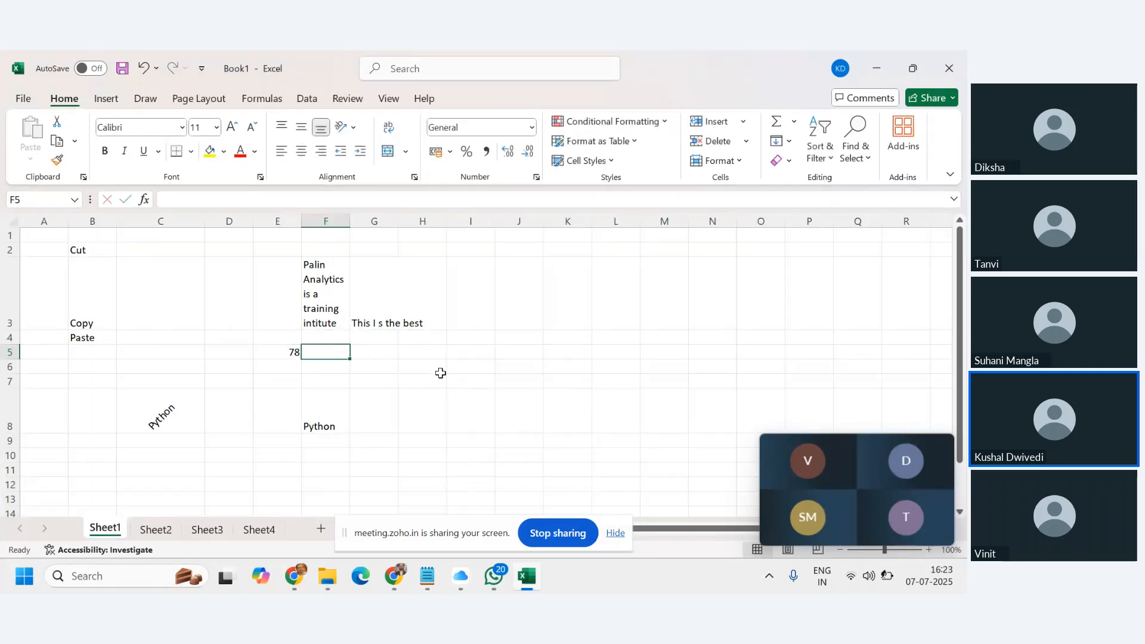
pyautogui.write('98')
pyautogui.press('Return')
pyautogui.write('43')
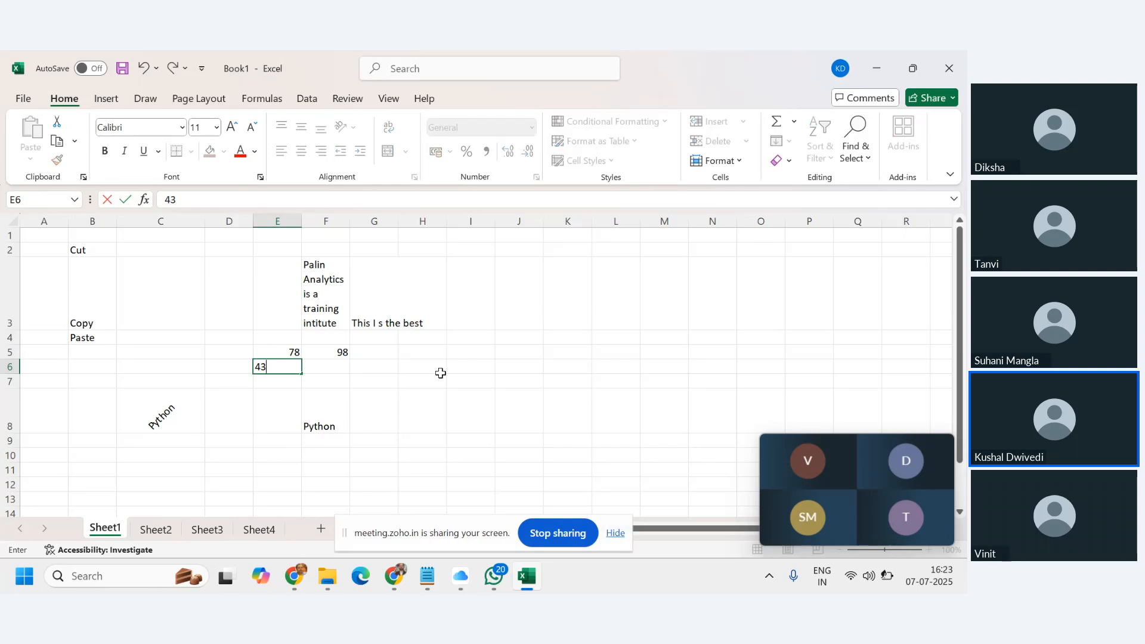
pyautogui.press('Return')
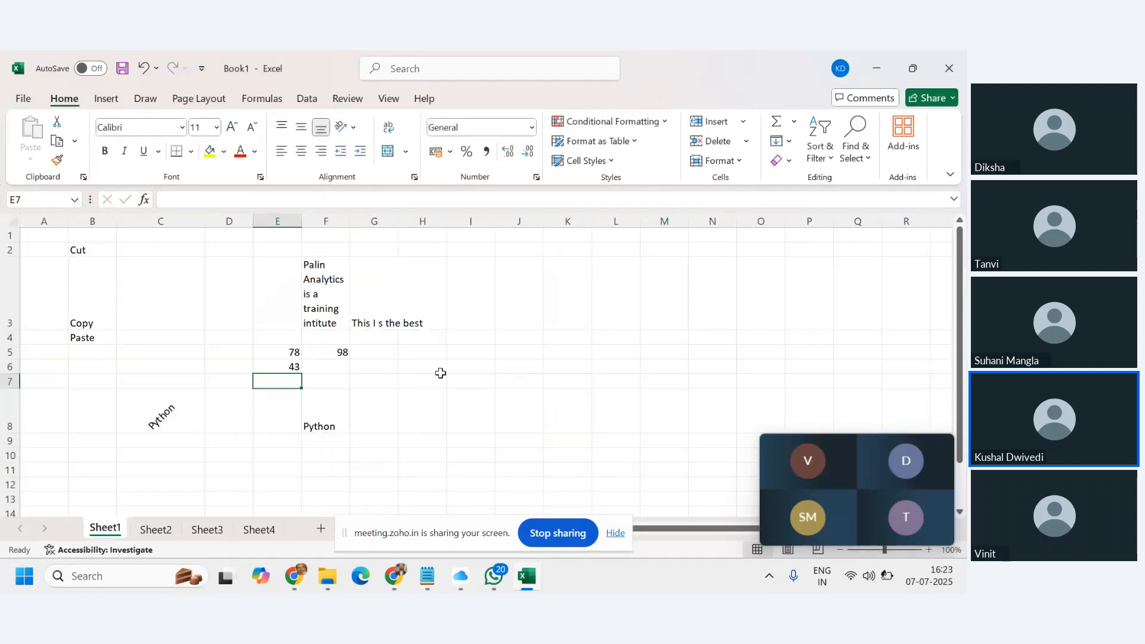
pyautogui.write('56')
pyautogui.press('Return')
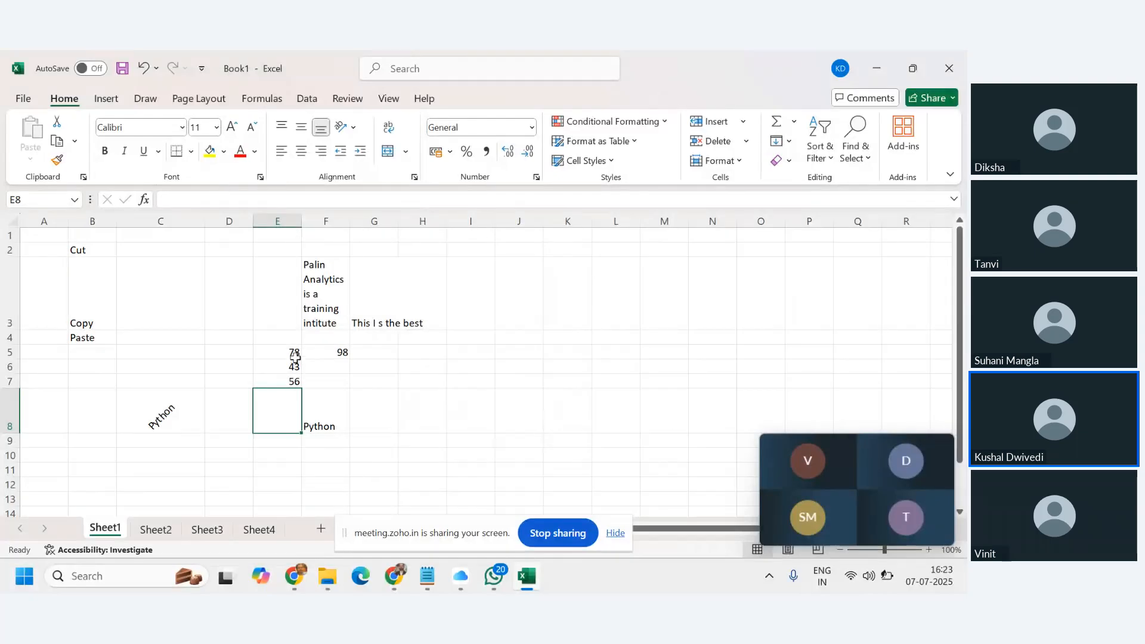
pyautogui.moveTo(274, 355); pyautogui.dragTo(288, 378)
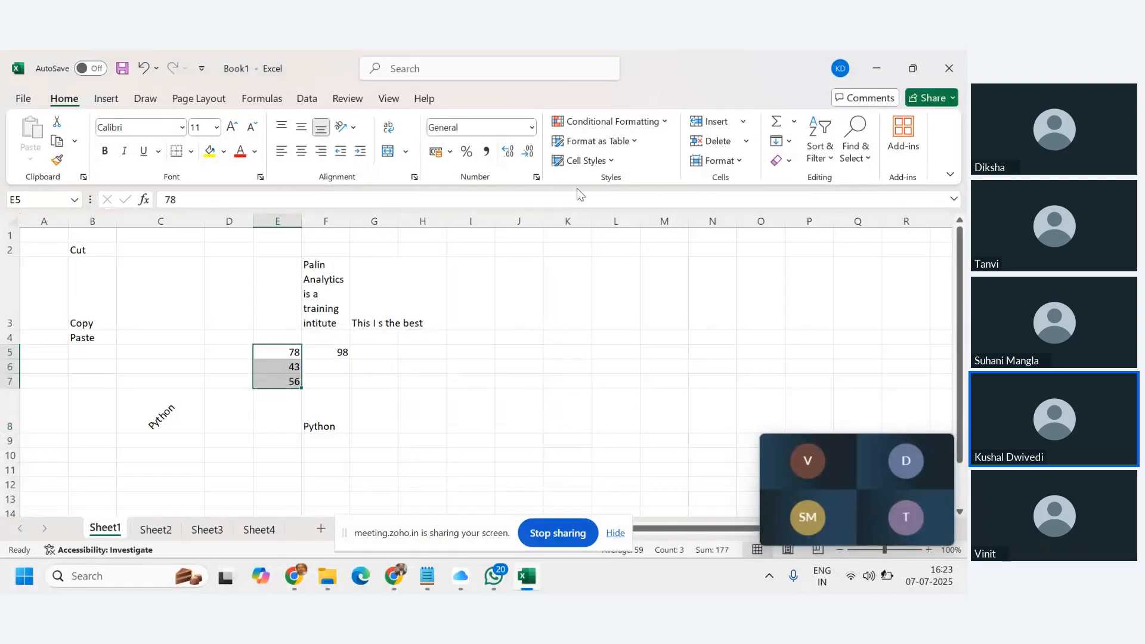
# Format E5:E7 as rupee Currency, showing ₹ 78.00, ₹ 43.00 and ₹ 56.00.
pyautogui.click(531, 128)
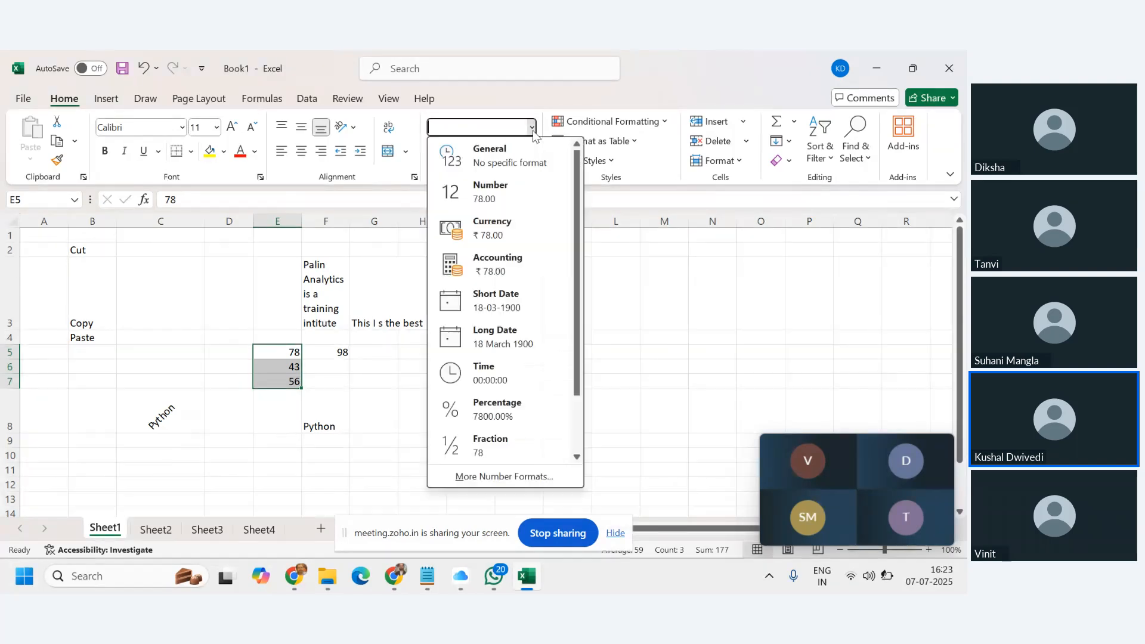
pyautogui.click(499, 195)
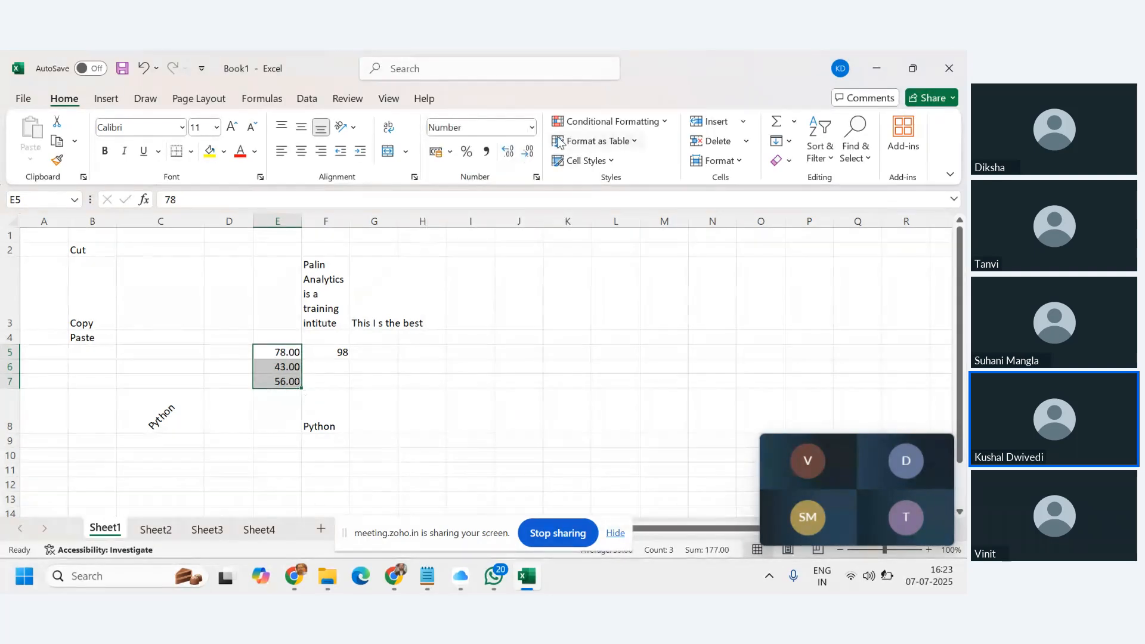
pyautogui.click(531, 128)
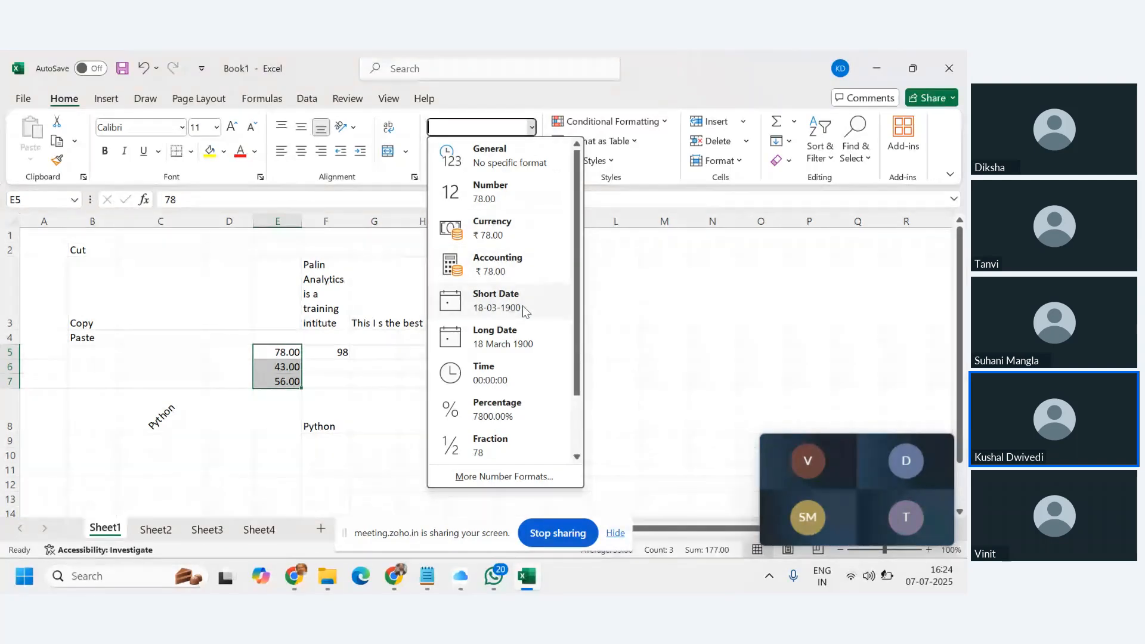
pyautogui.click(496, 229)
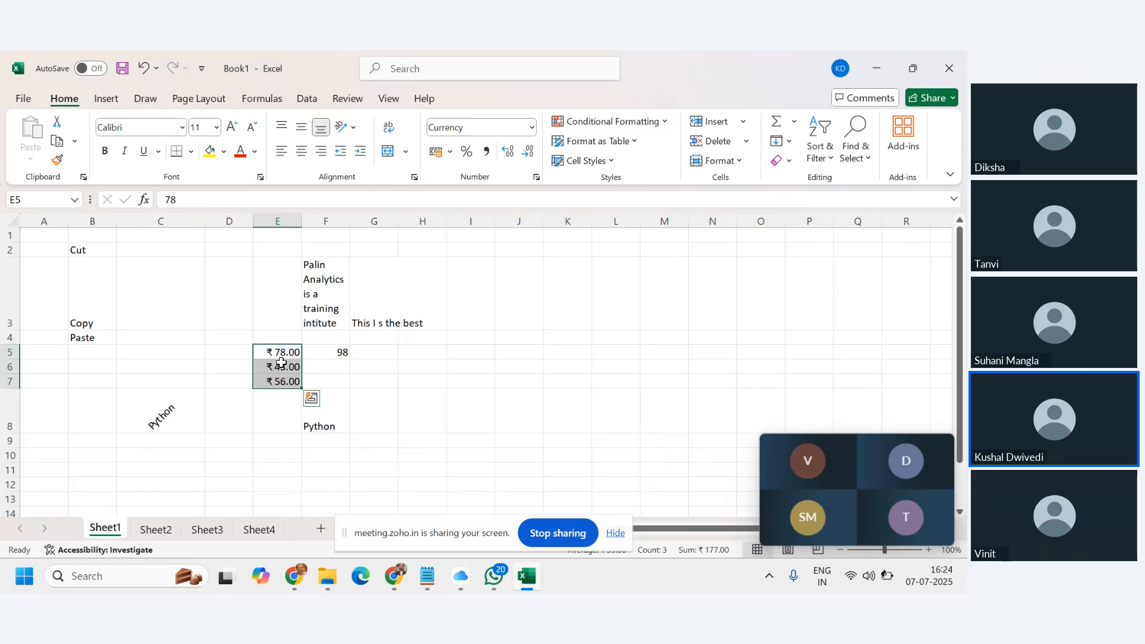
pyautogui.click(374, 355)
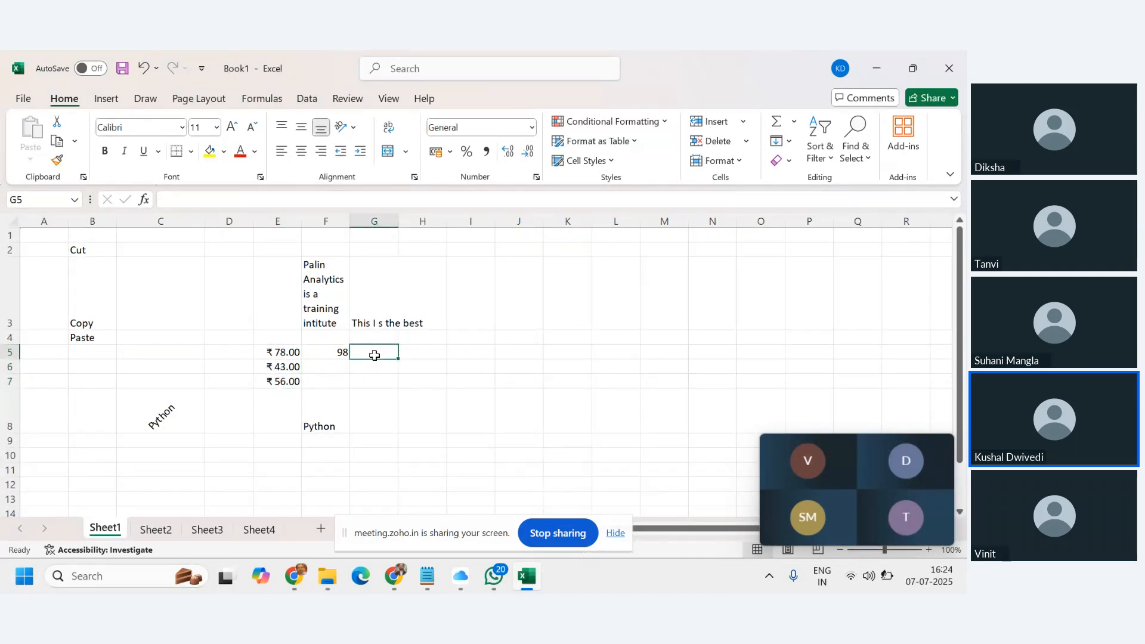
# Enter the formula =E5*2 in G5 so it shows ₹ 156.00.
pyautogui.write('=')
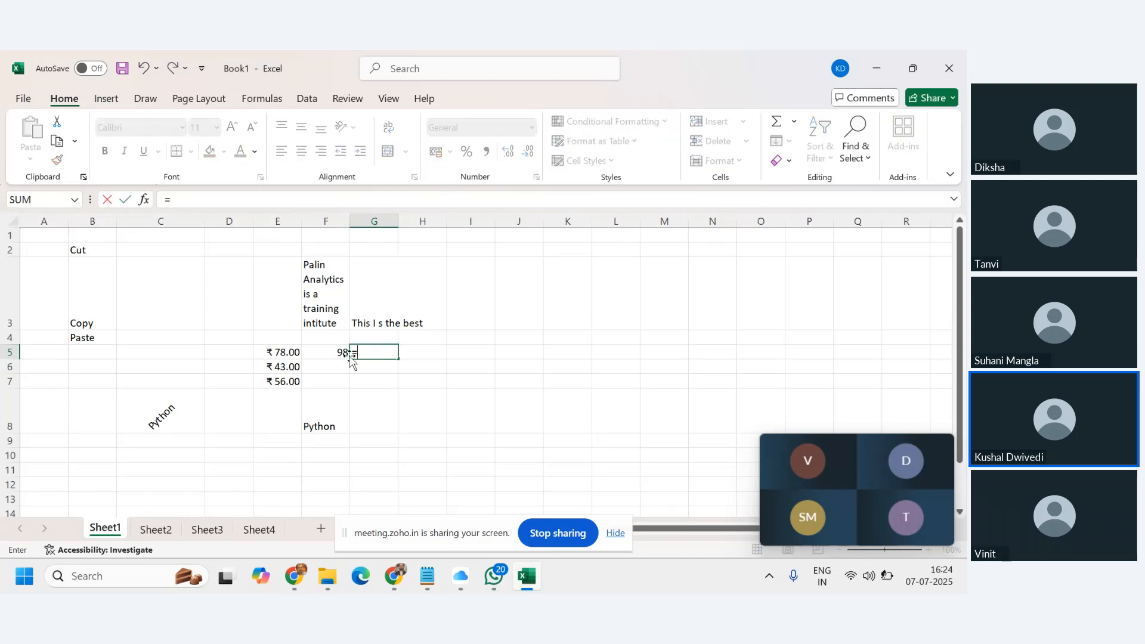
pyautogui.click(290, 351)
pyautogui.press('Return')
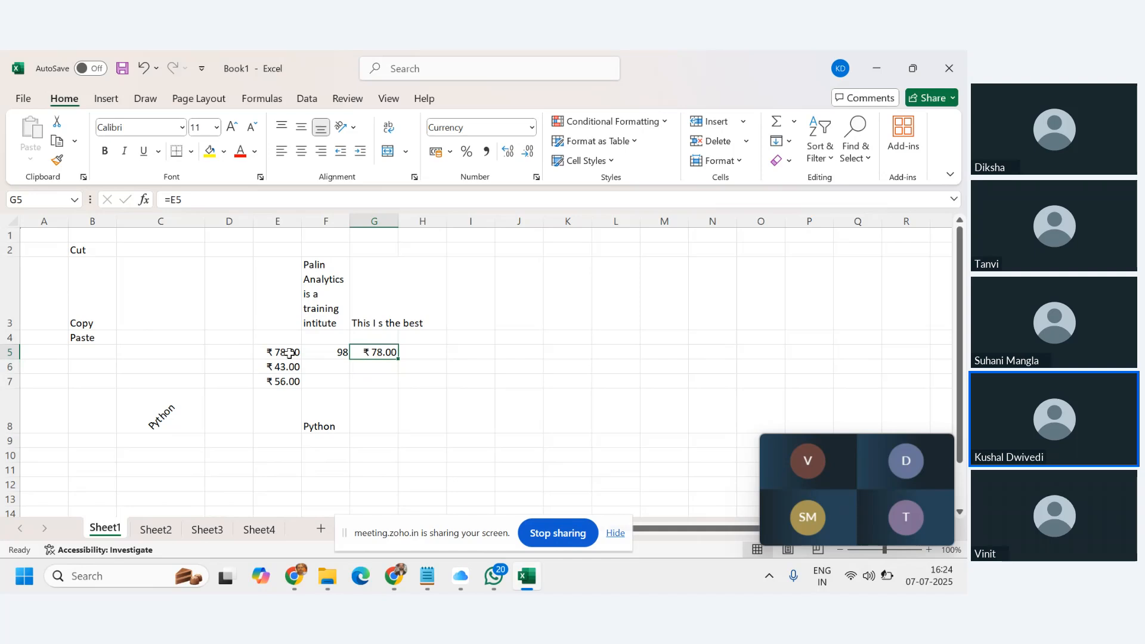
pyautogui.click(326, 203)
pyautogui.write('*2')
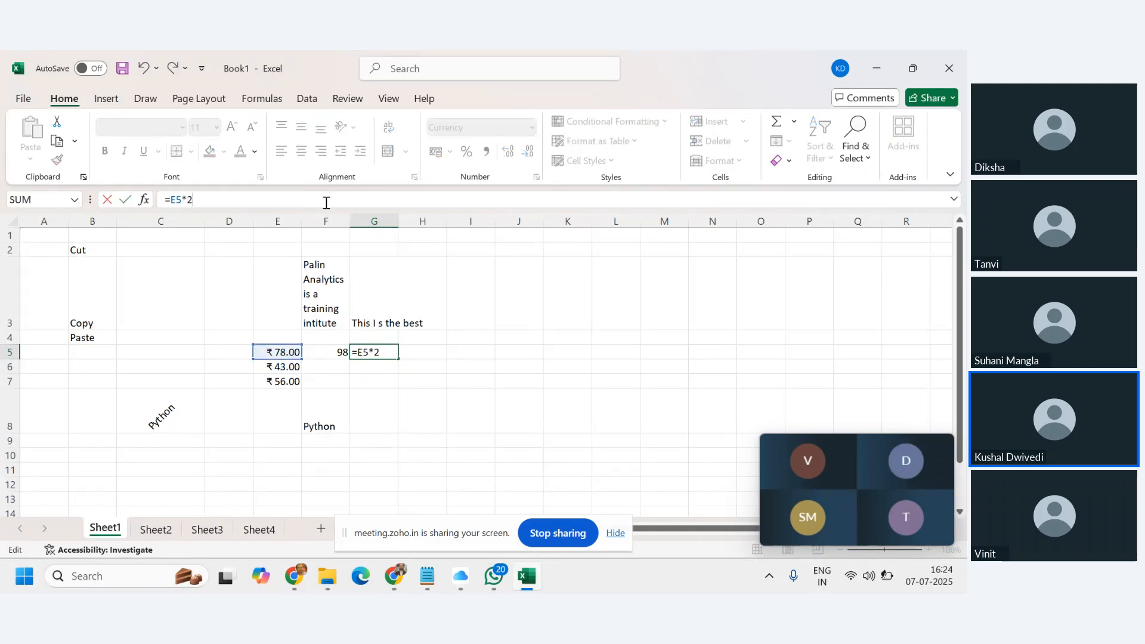
pyautogui.press('Return')
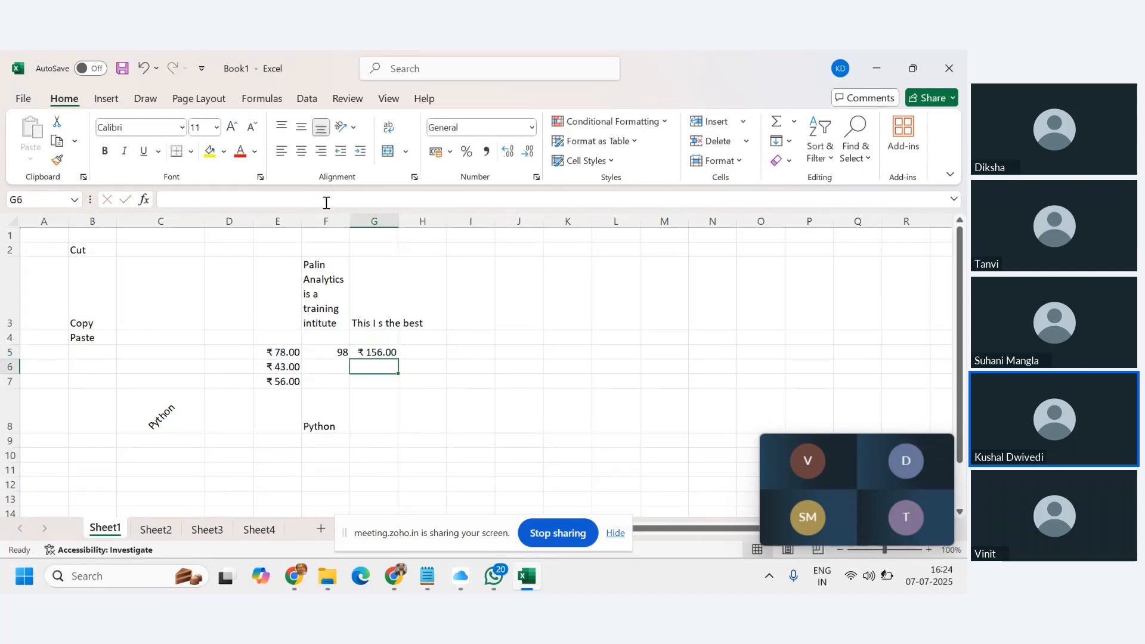
pyautogui.click(387, 356)
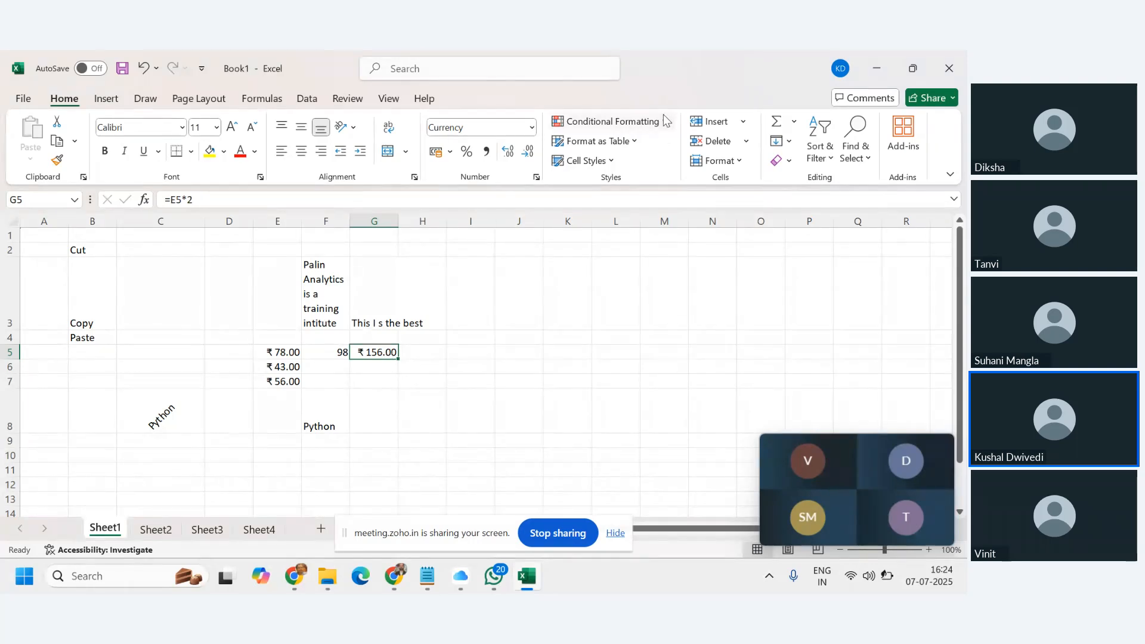
pyautogui.click(532, 130)
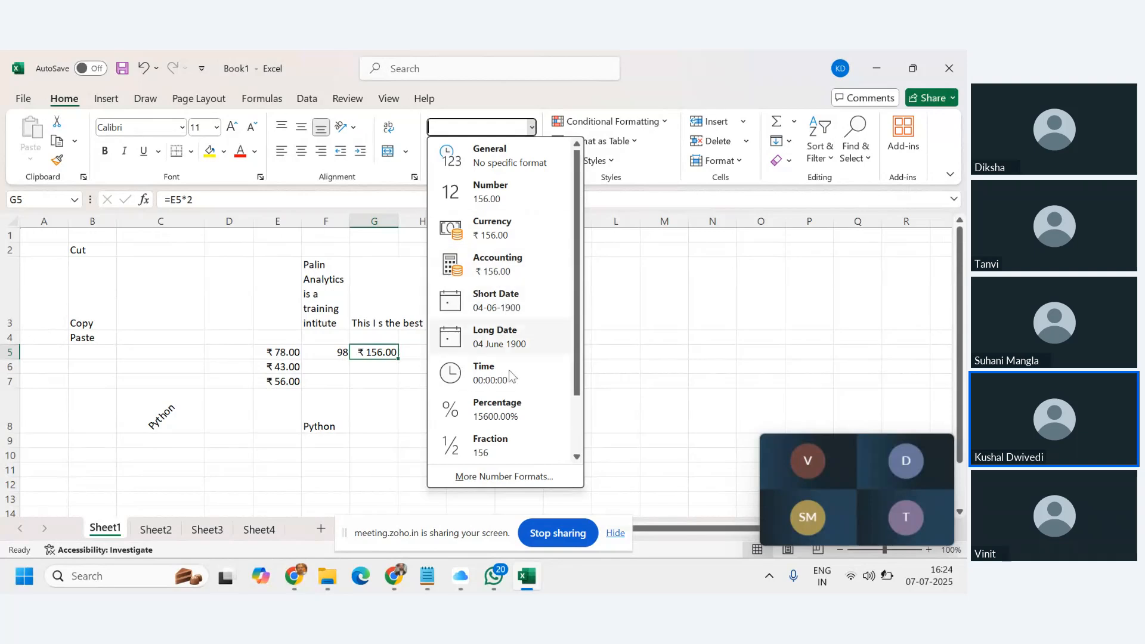
pyautogui.click(668, 325)
pyautogui.click(524, 339)
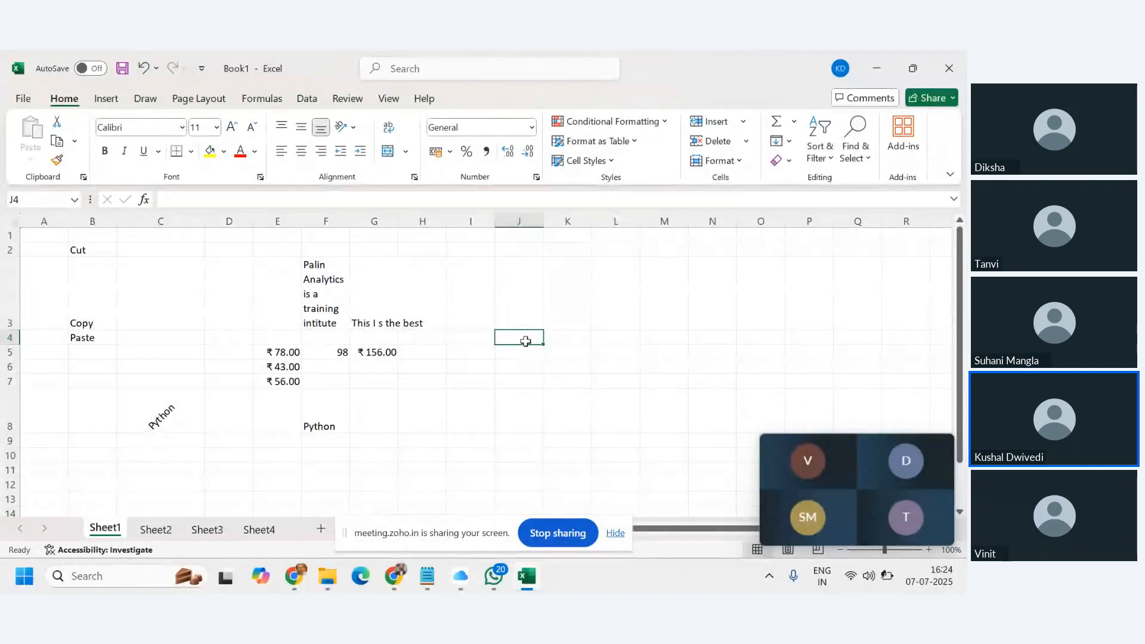
pyautogui.write('24-j')
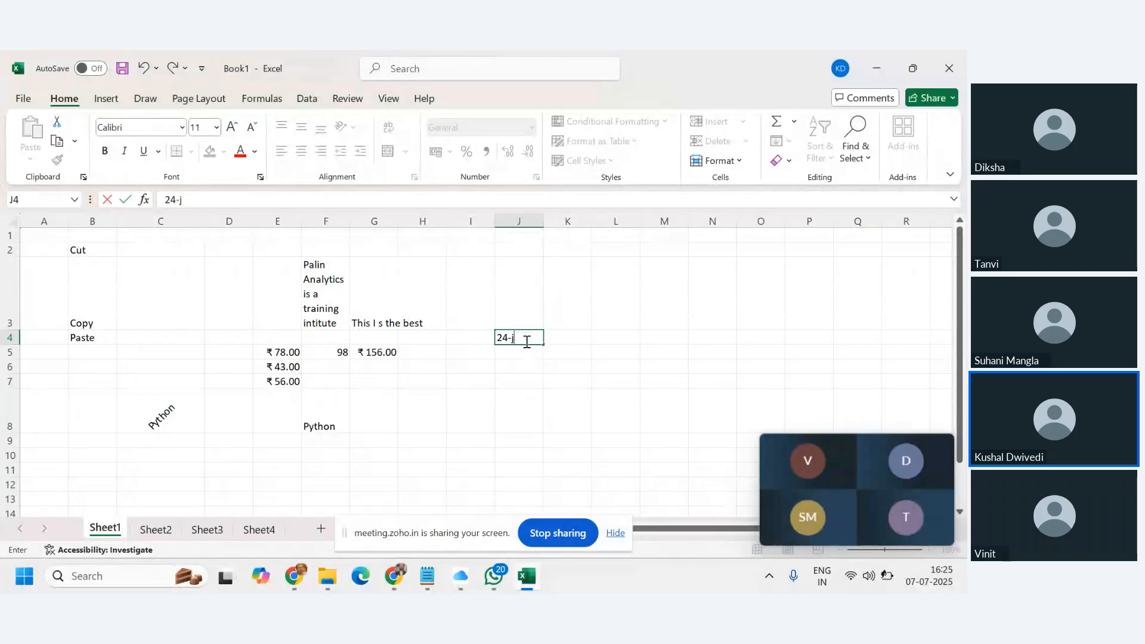
pyautogui.write('lly')
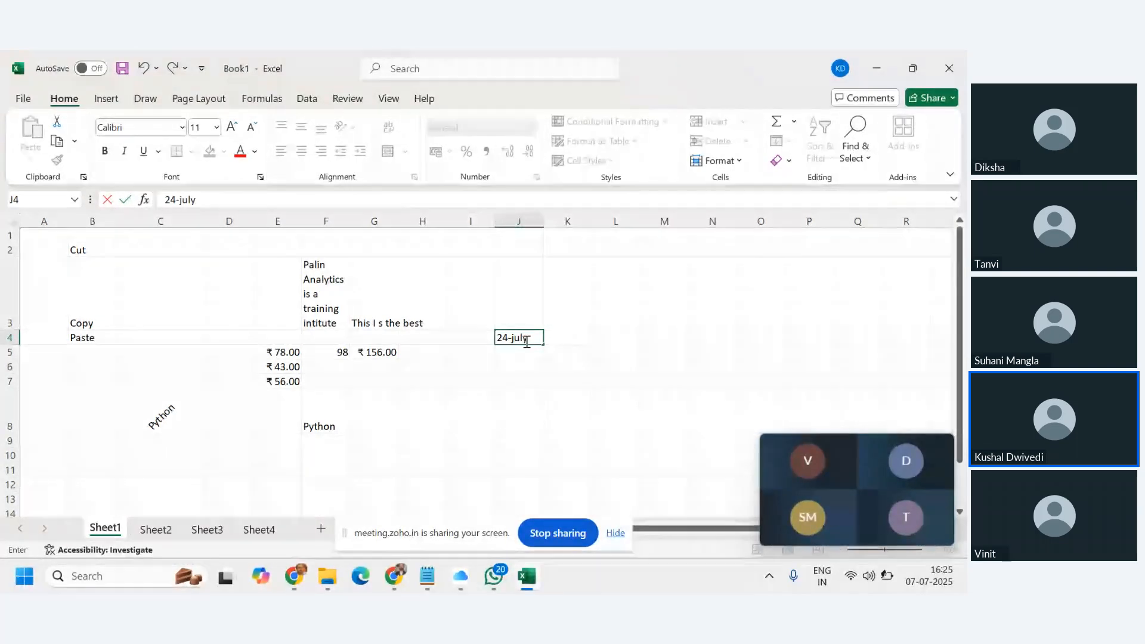
pyautogui.press('Return')
pyautogui.click(525, 340)
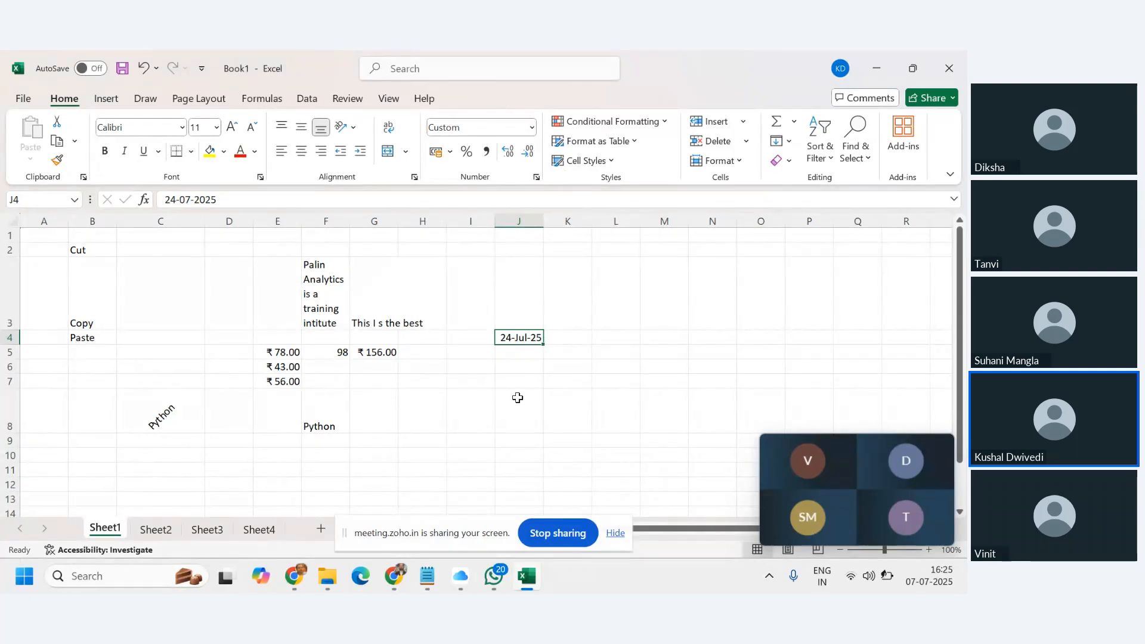
pyautogui.click(532, 128)
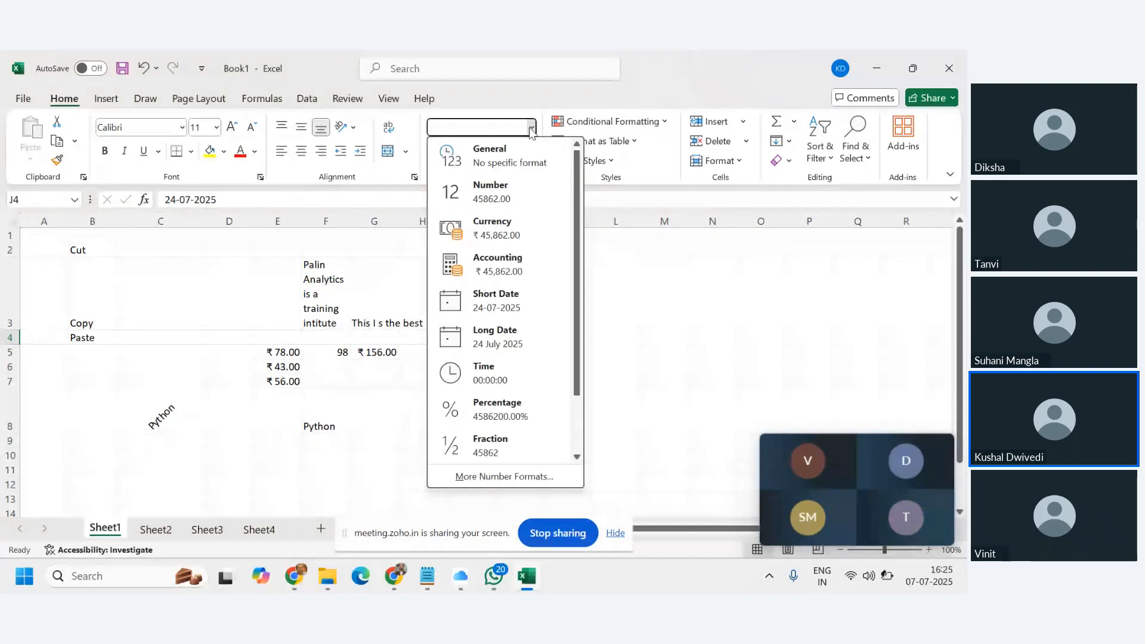
pyautogui.click(514, 198)
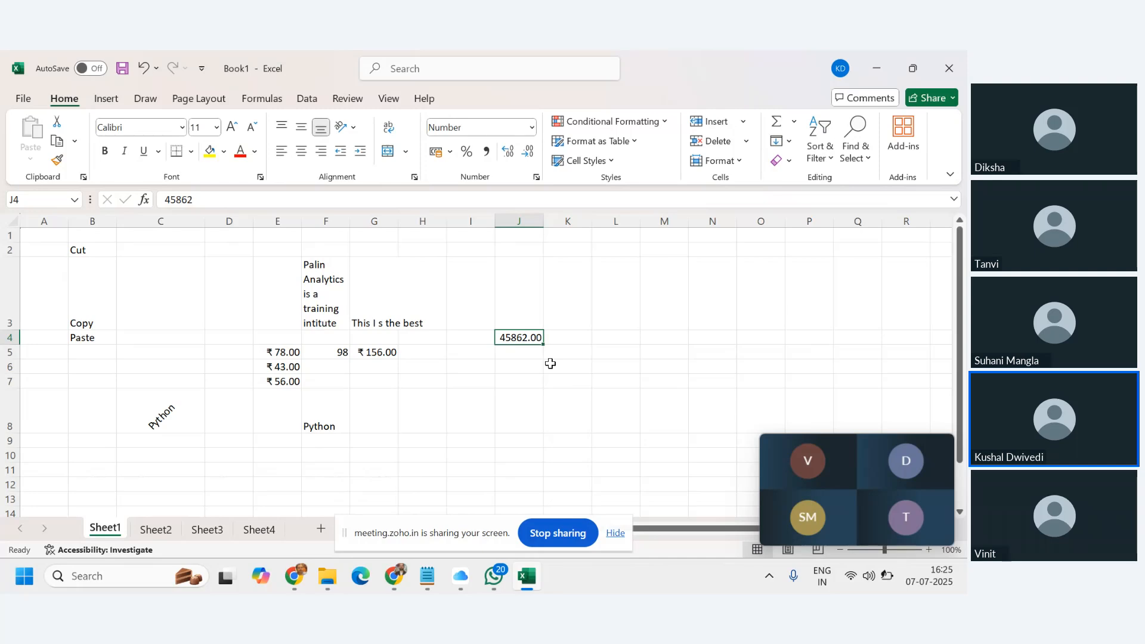
pyautogui.moveTo(854, 458)
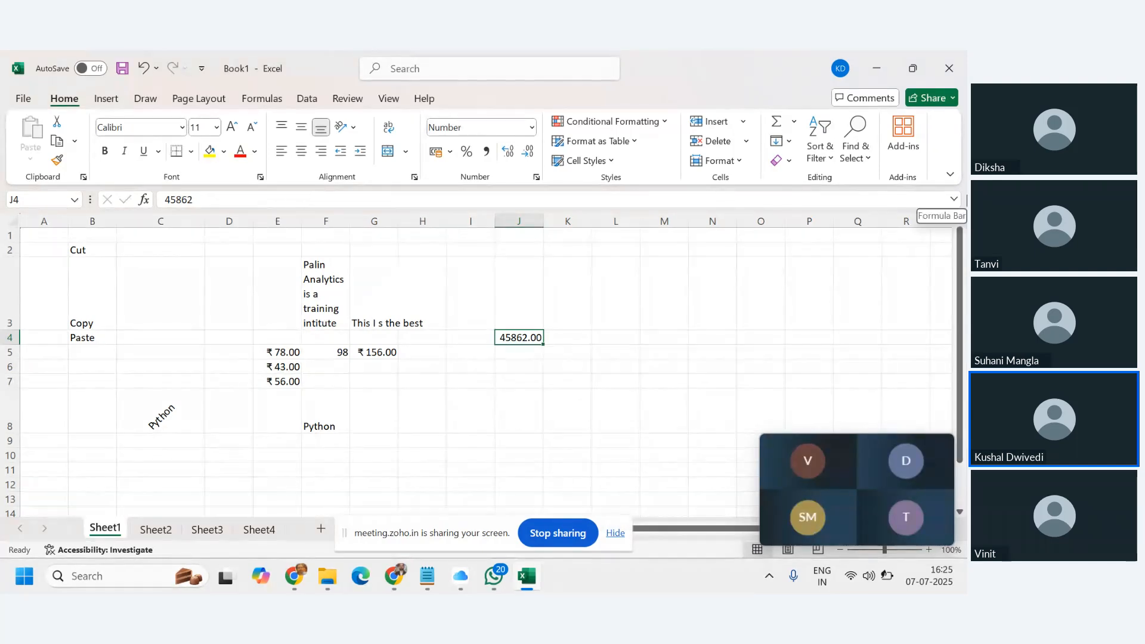
pyautogui.moveTo(927, 508)
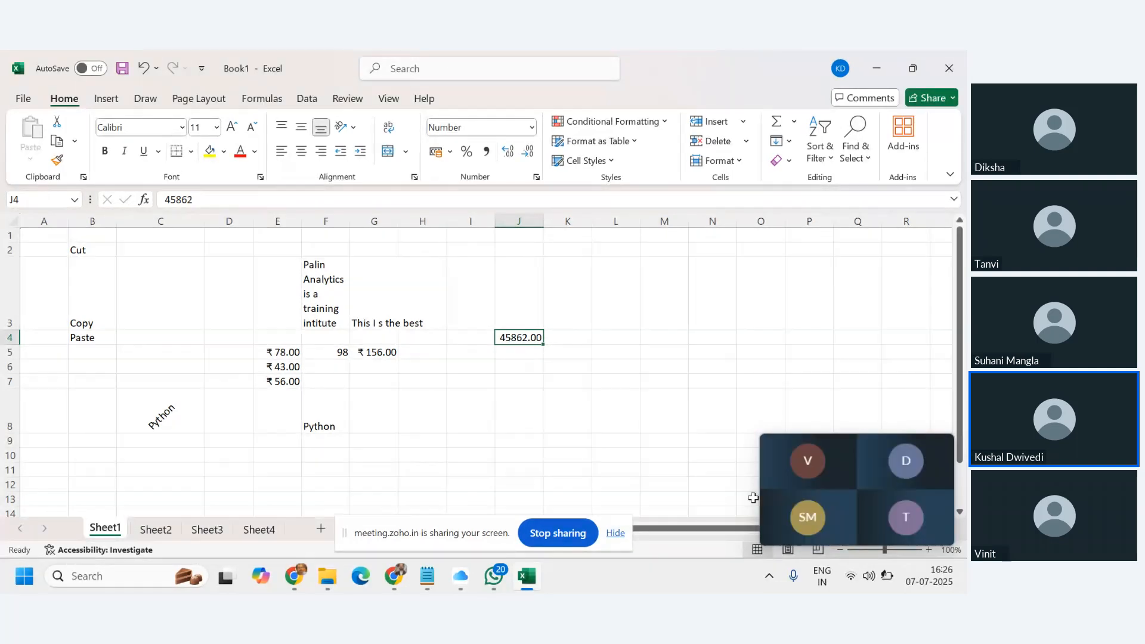
pyautogui.moveTo(778, 466)
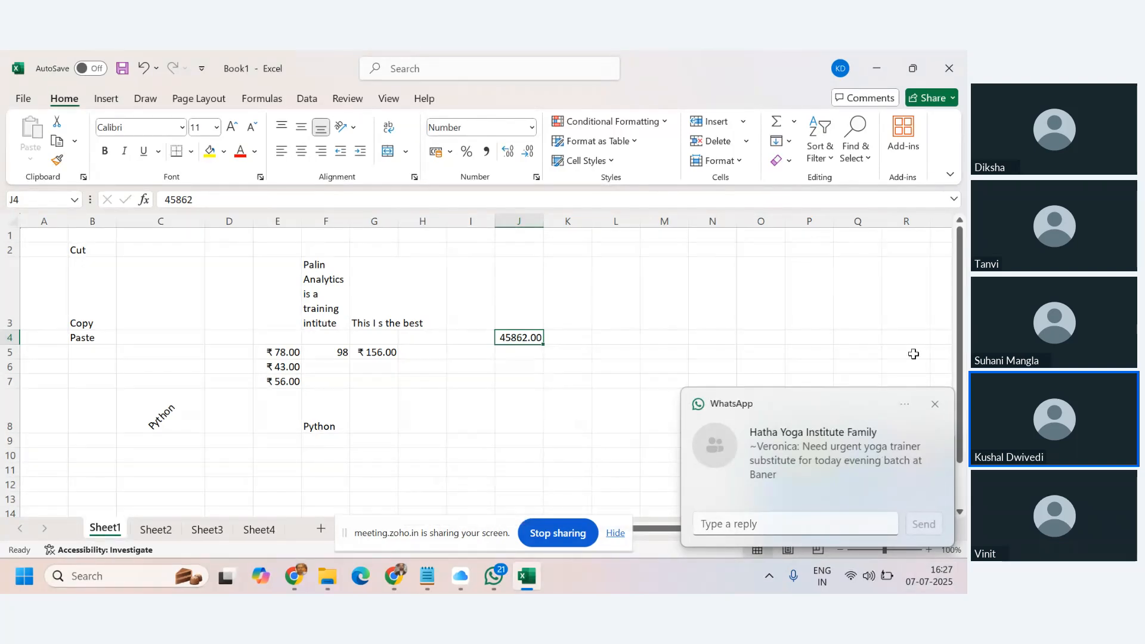
pyautogui.click(935, 403)
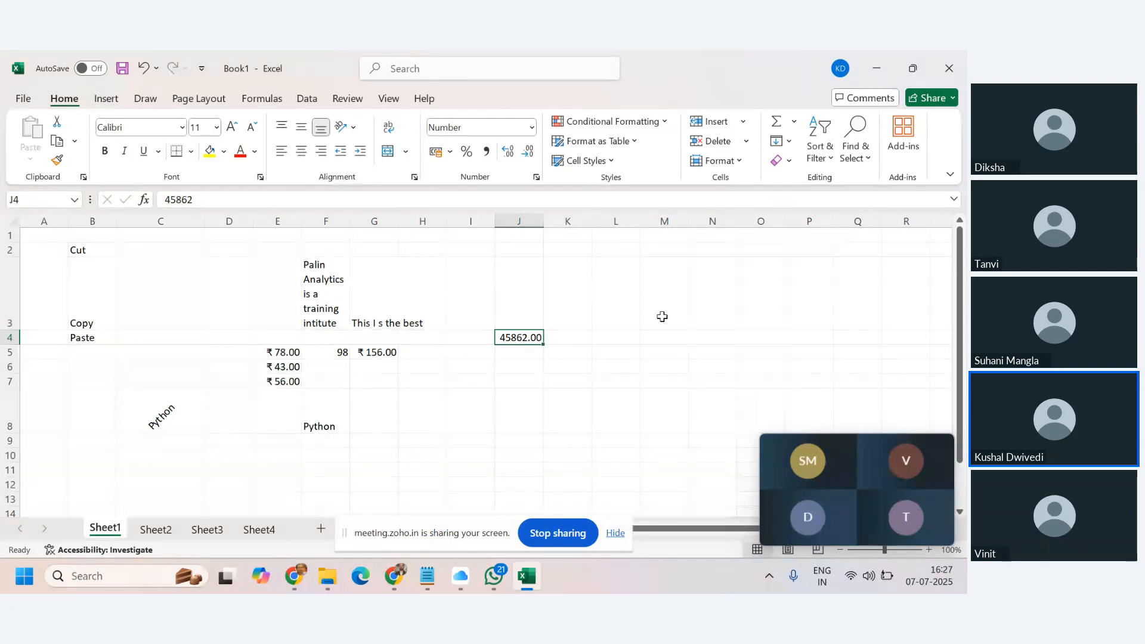
pyautogui.click(598, 339)
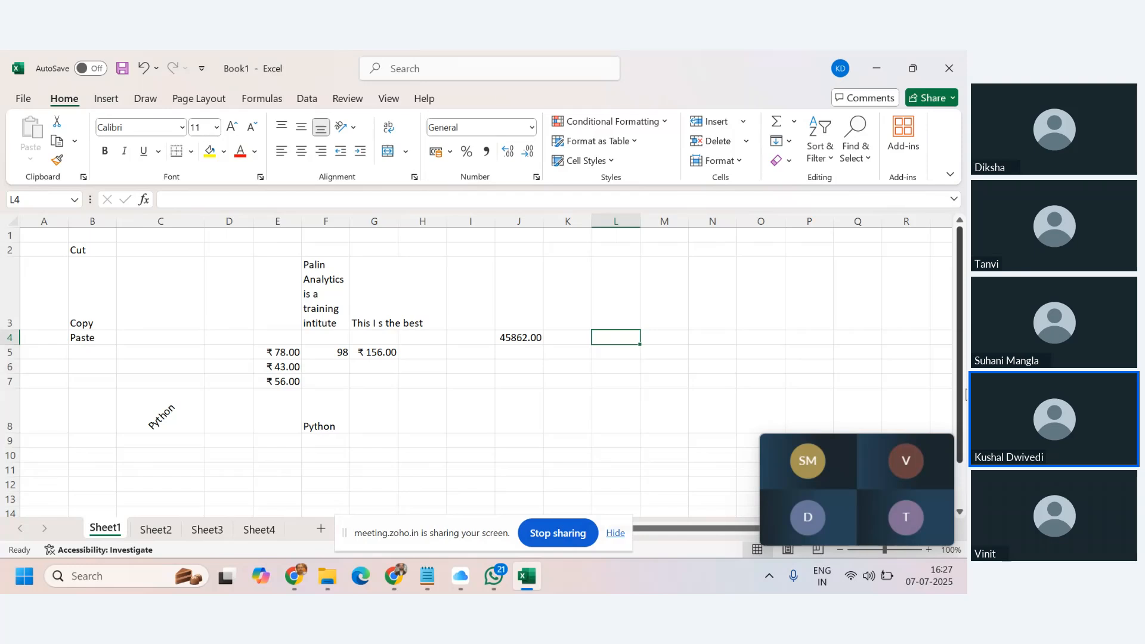
# Enter 1-Jan-1900 in L4 and format it as Number, showing 1.00.
pyautogui.write('1-')
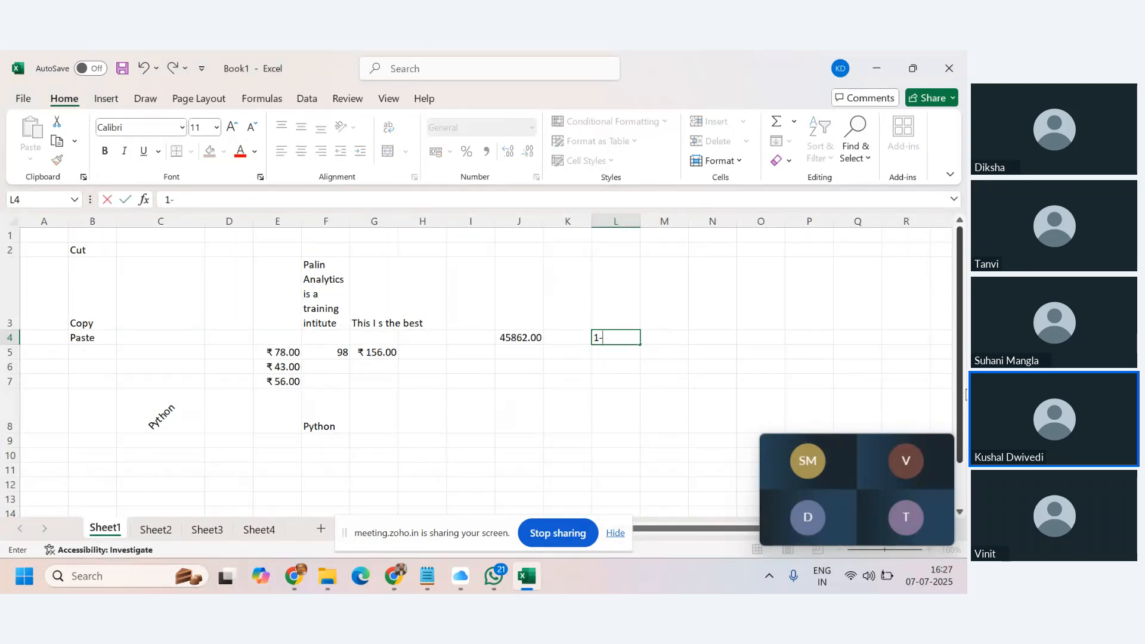
pyautogui.write('jan1900')
pyautogui.press('Return')
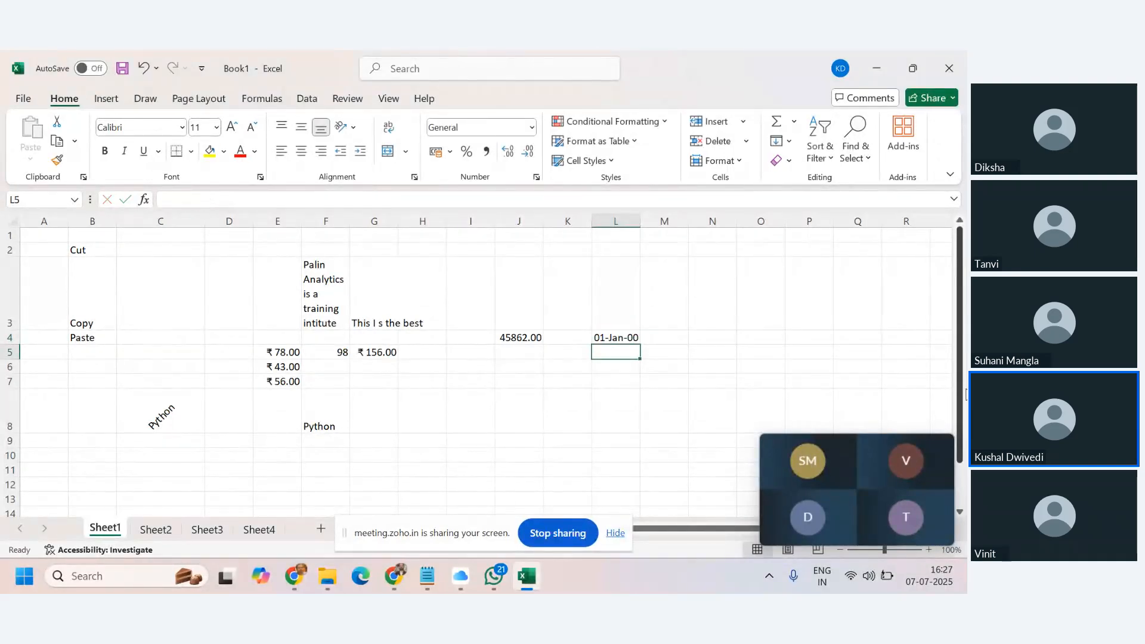
pyautogui.click(616, 337)
pyautogui.click(532, 127)
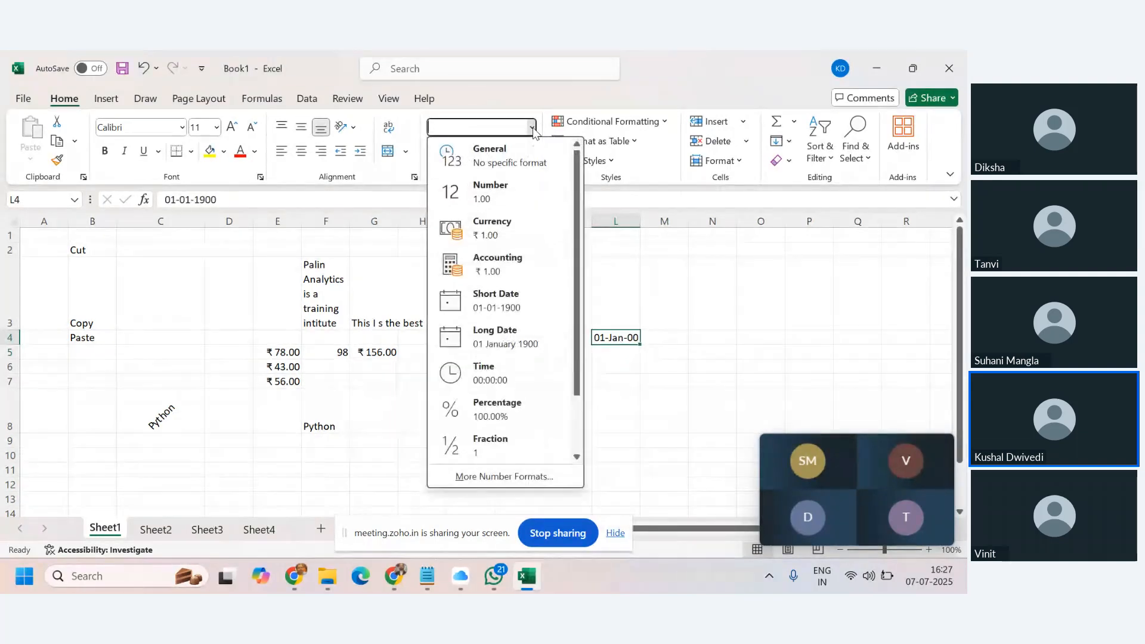
pyautogui.click(507, 189)
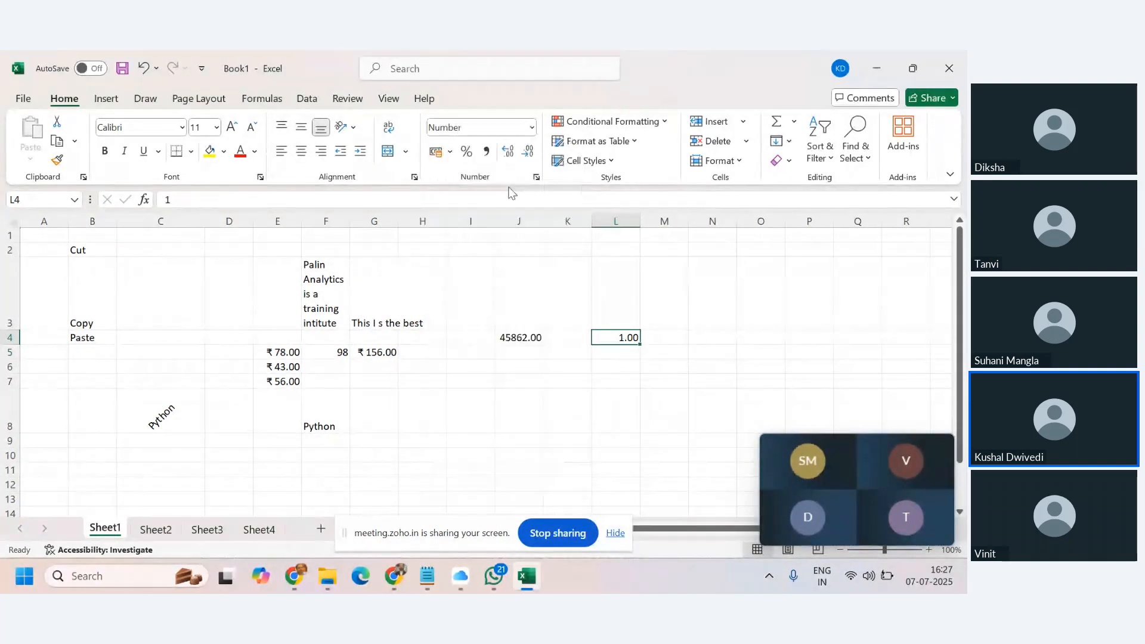
# Enter the 2 Jan and 3 Jan dates in L5 and L6.
pyautogui.click(623, 351)
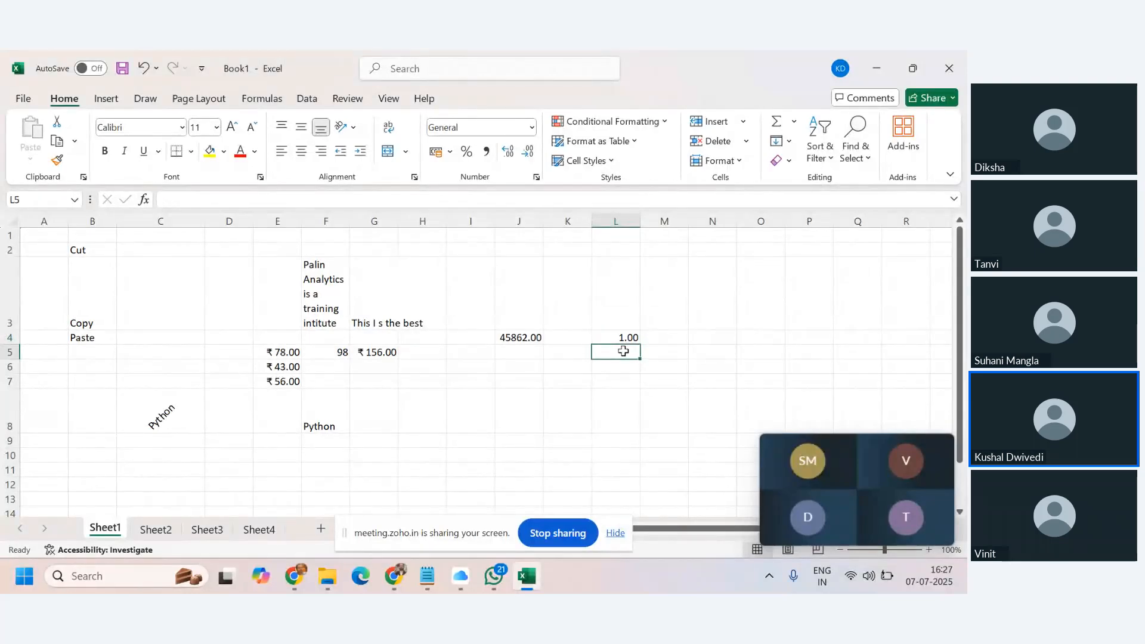
pyautogui.write('02')
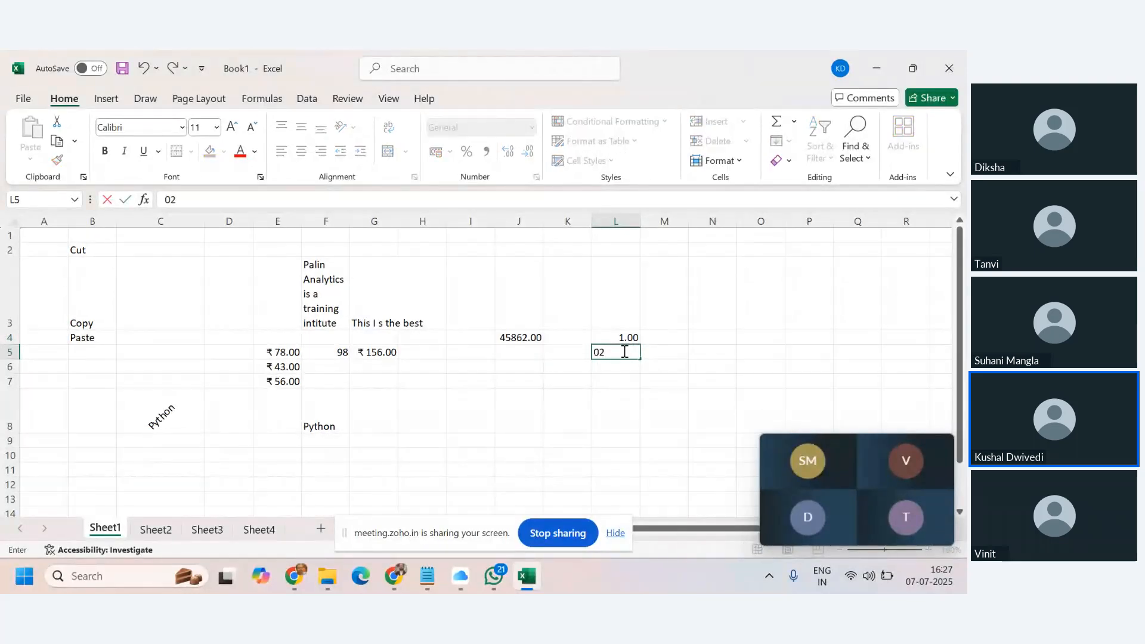
pyautogui.write('jan19')
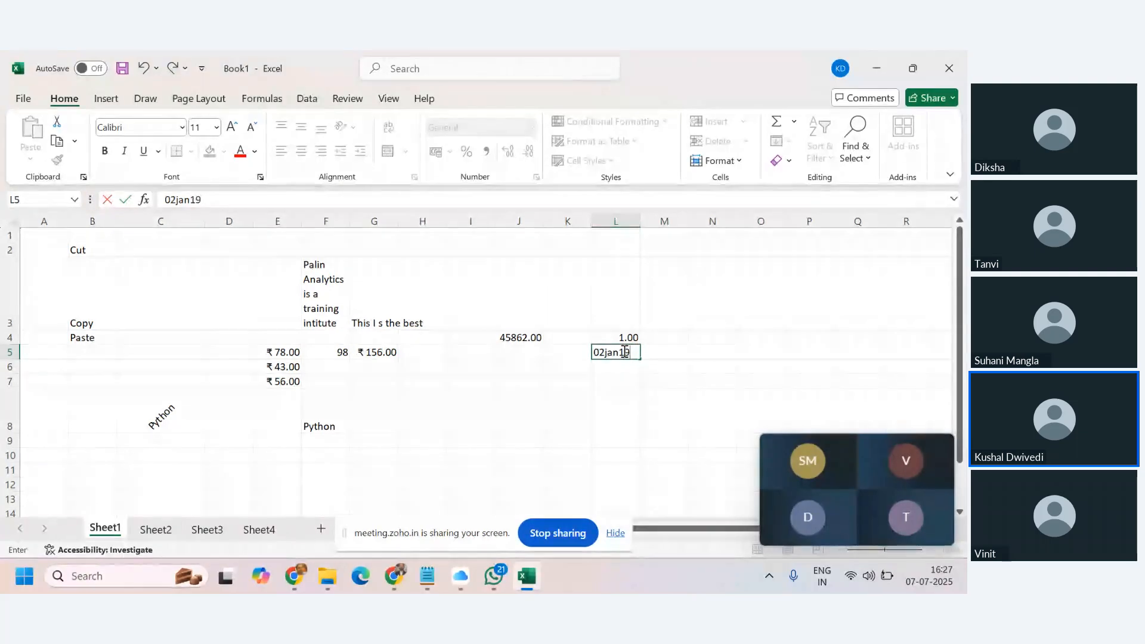
pyautogui.press('BackSpace')
pyautogui.press('BackSpace')
pyautogui.write('2000')
pyautogui.press('Return')
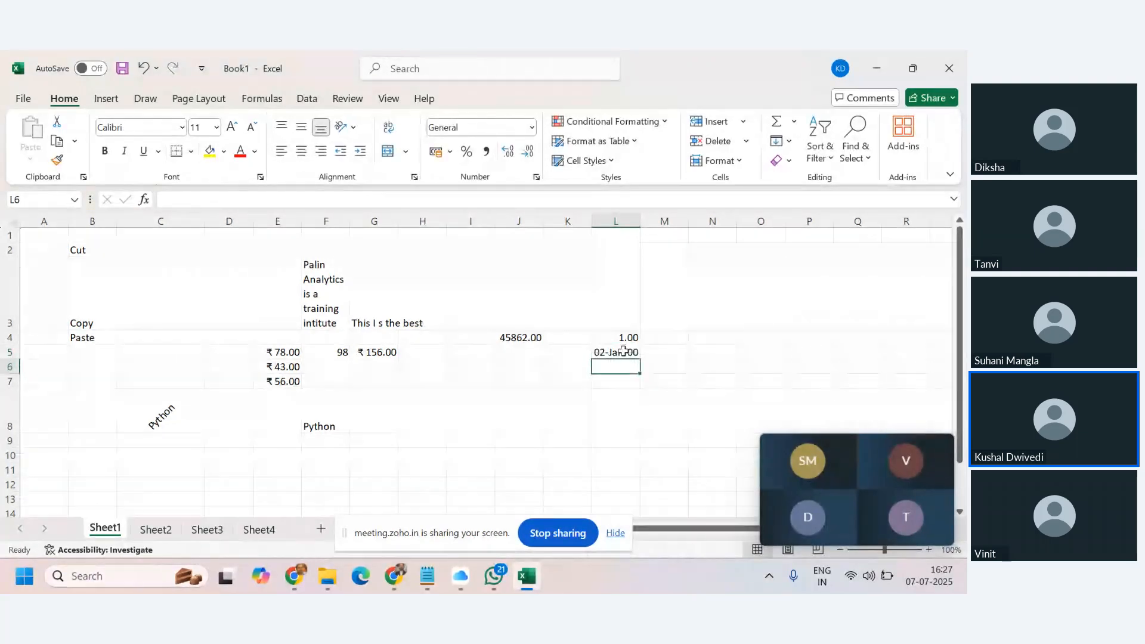
pyautogui.write('03jan19')
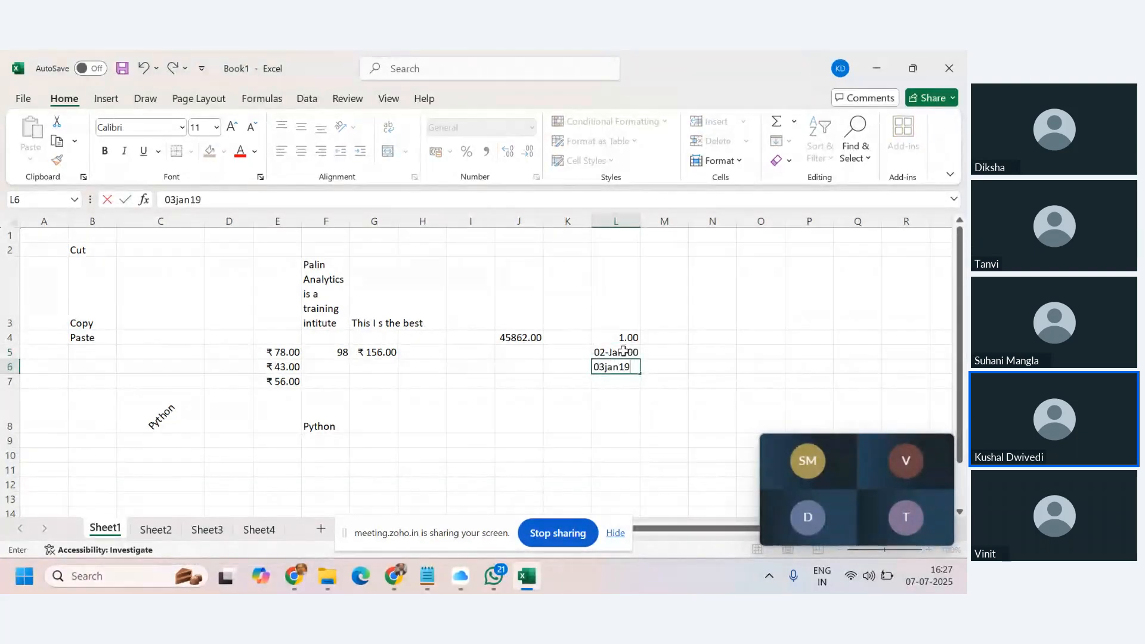
pyautogui.press('BackSpace')
pyautogui.press('BackSpace')
pyautogui.write('2000')
pyautogui.press('Return')
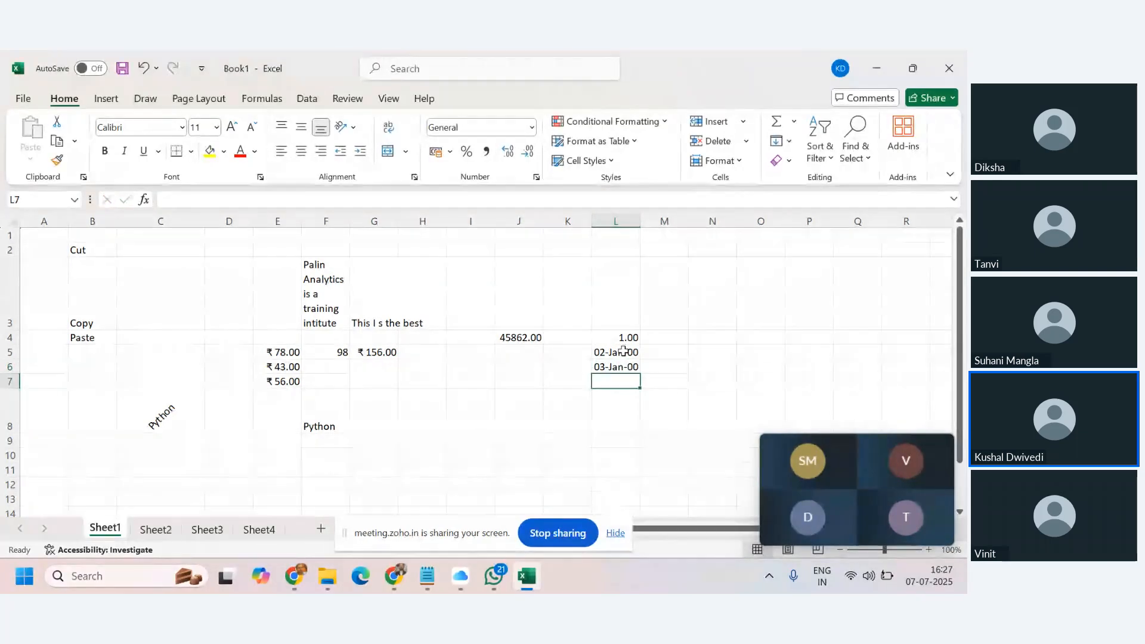
# Enter 31-Jan-1900, 28-Feb-1900 and 31-Dec-1900 in L7:L9.
pyautogui.write('31-')
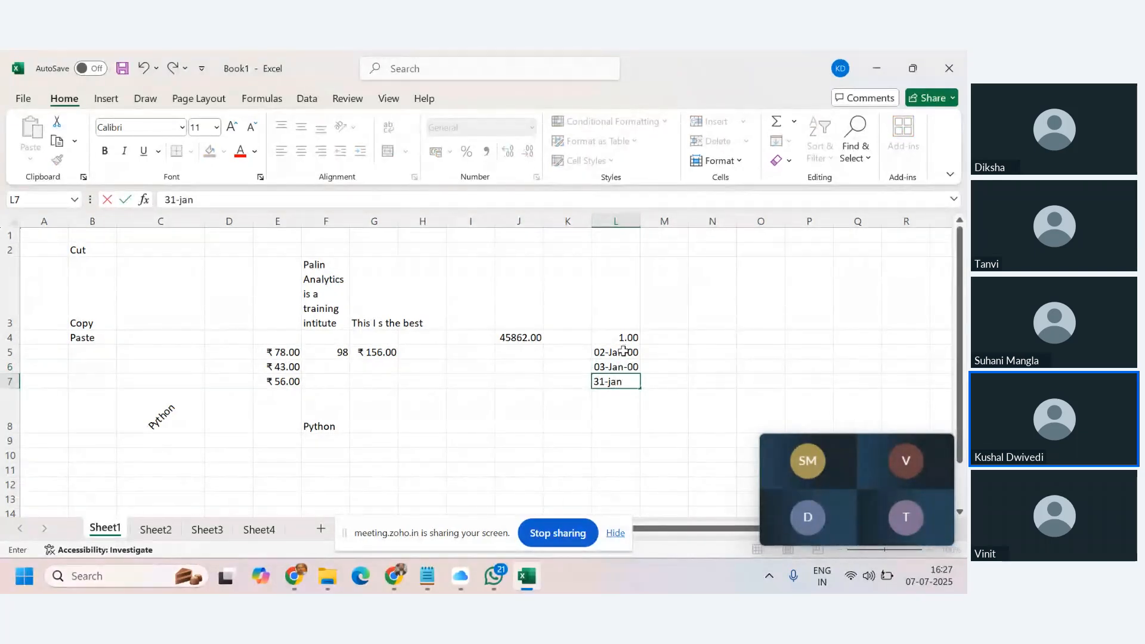
pyautogui.write('jan-1900')
pyautogui.press('Return')
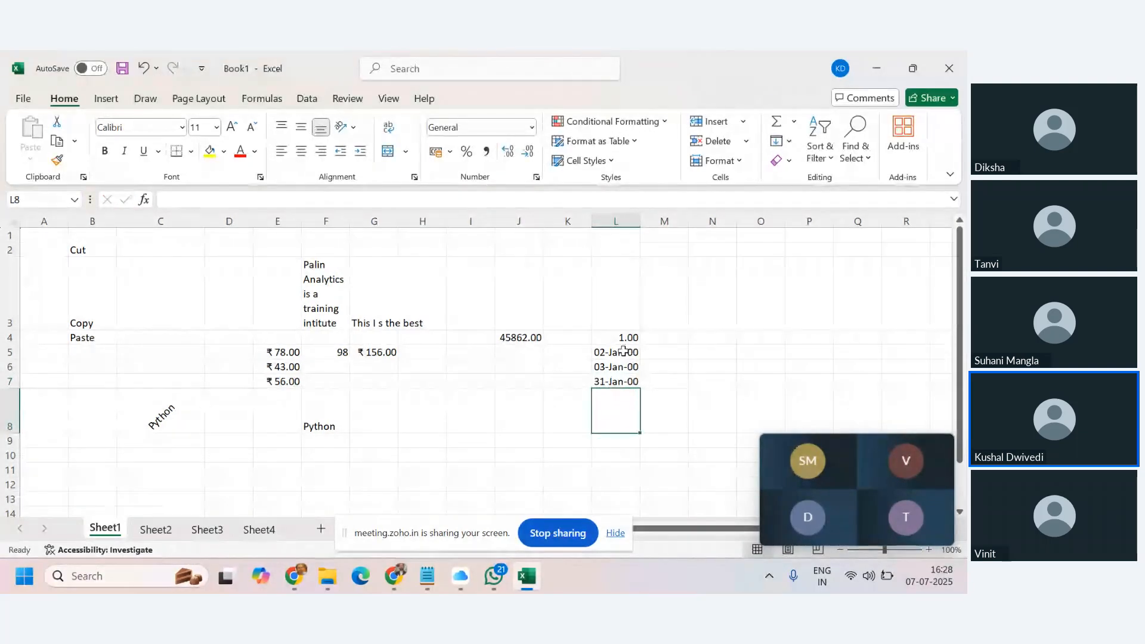
pyautogui.write('28-')
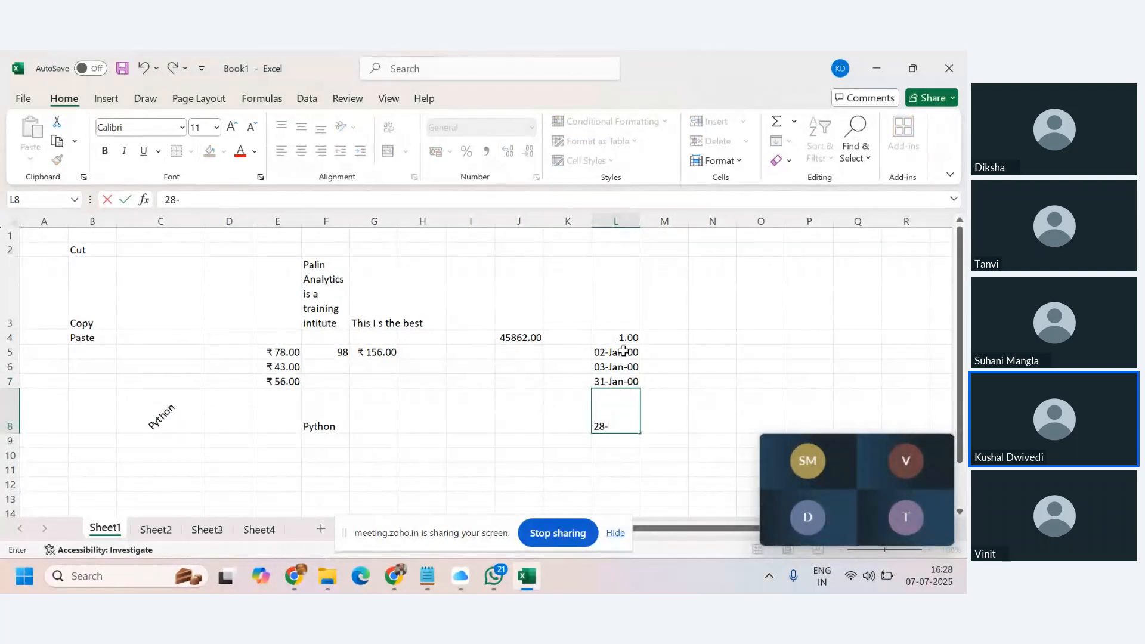
pyautogui.write('Feb-1900')
pyautogui.press('Return')
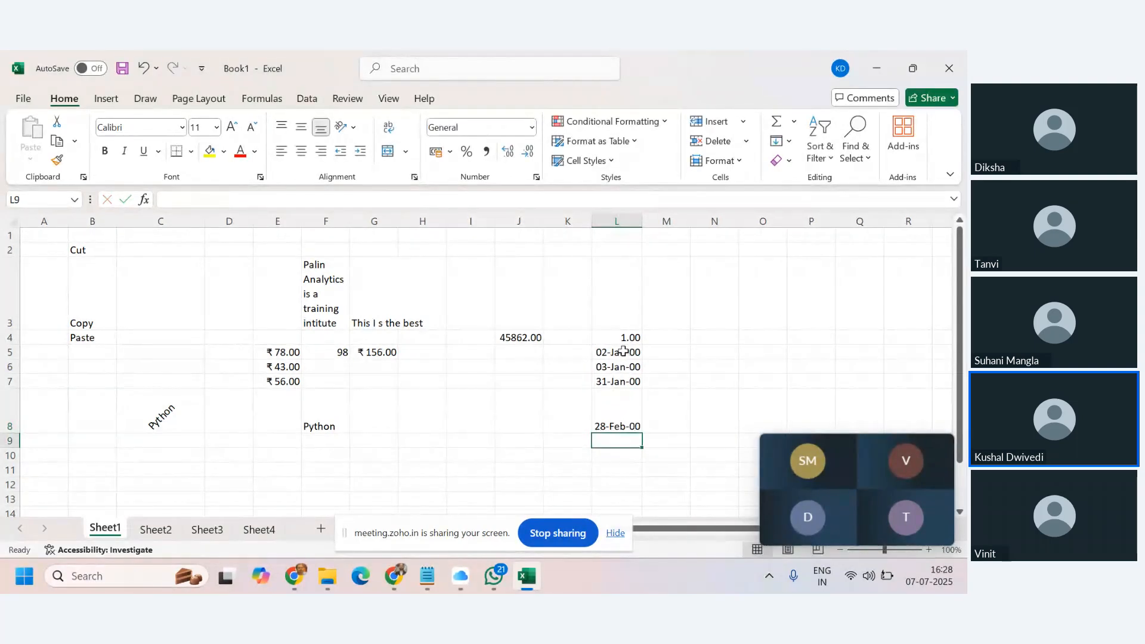
pyautogui.write('31-Dec')
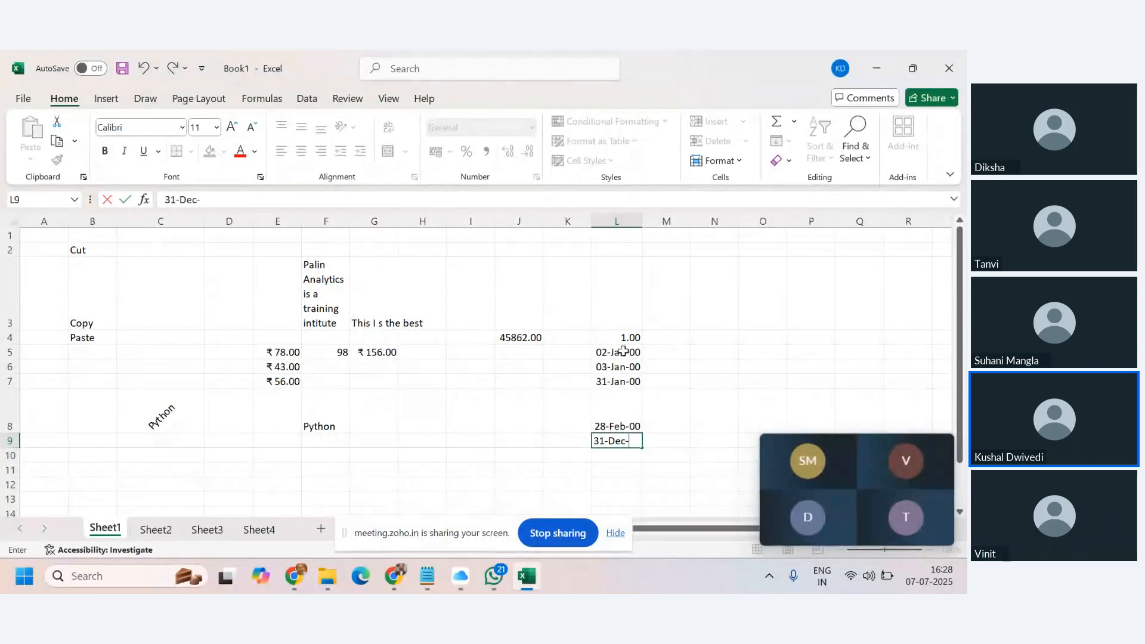
pyautogui.write('-1900')
pyautogui.press('Return')
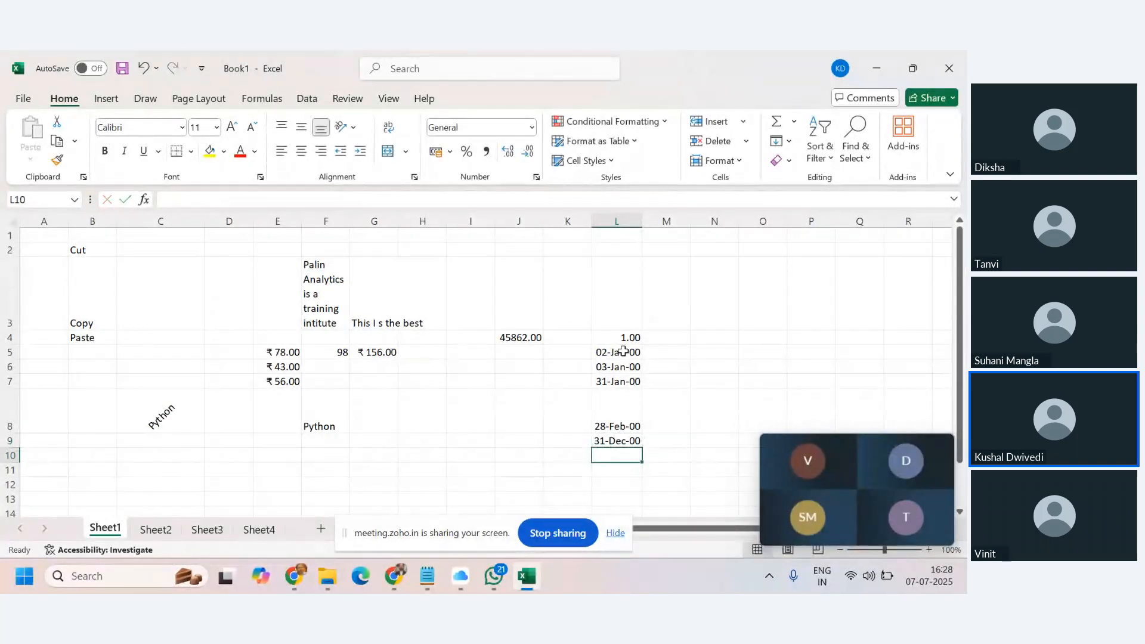
# Format L5:L9 as Number, showing serials 2.00, 3.00, 31.00, 59.00 and 366.00.
pyautogui.moveTo(626, 351); pyautogui.dragTo(630, 441)
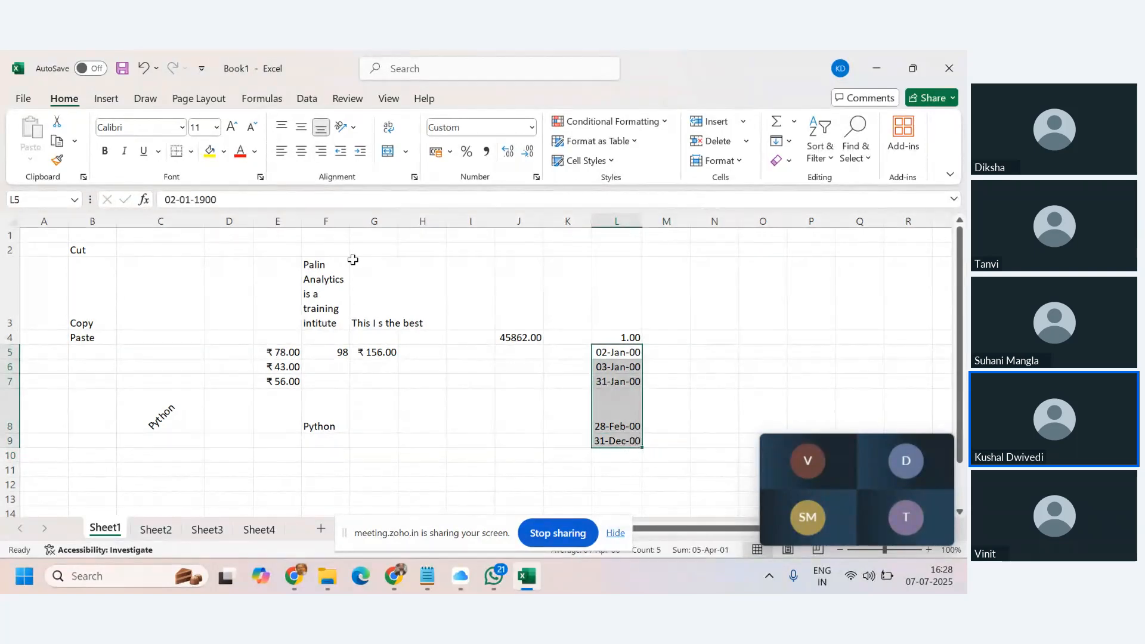
pyautogui.click(531, 127)
pyautogui.click(498, 203)
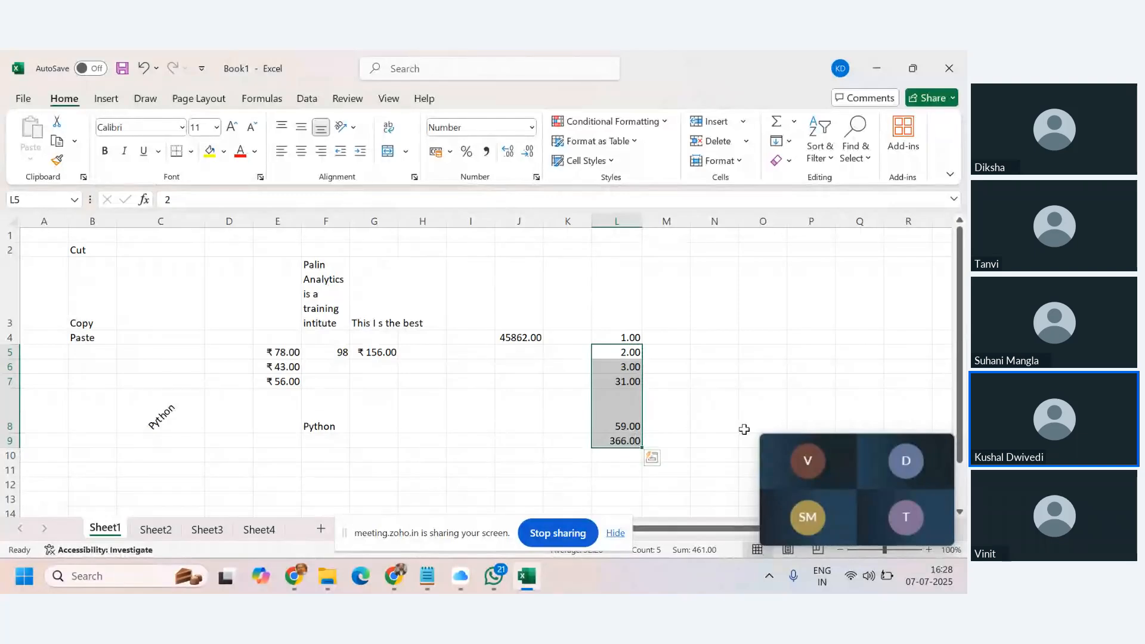
pyautogui.moveTo(623, 336); pyautogui.dragTo(631, 435)
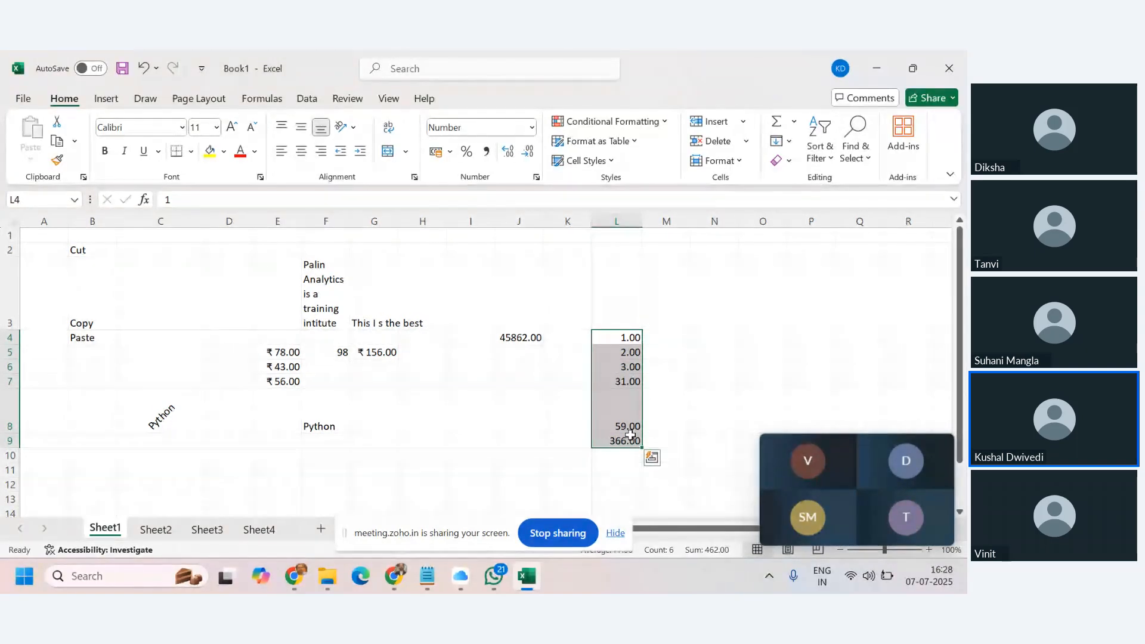
# Copy L4:L9 into M4:M9 and format them as Short Date, 01-01-1900 to 31-12-1900.
pyautogui.hotkey('ctrl', 'c')
pyautogui.click(660, 336)
pyautogui.hotkey('ctrl', 'v')
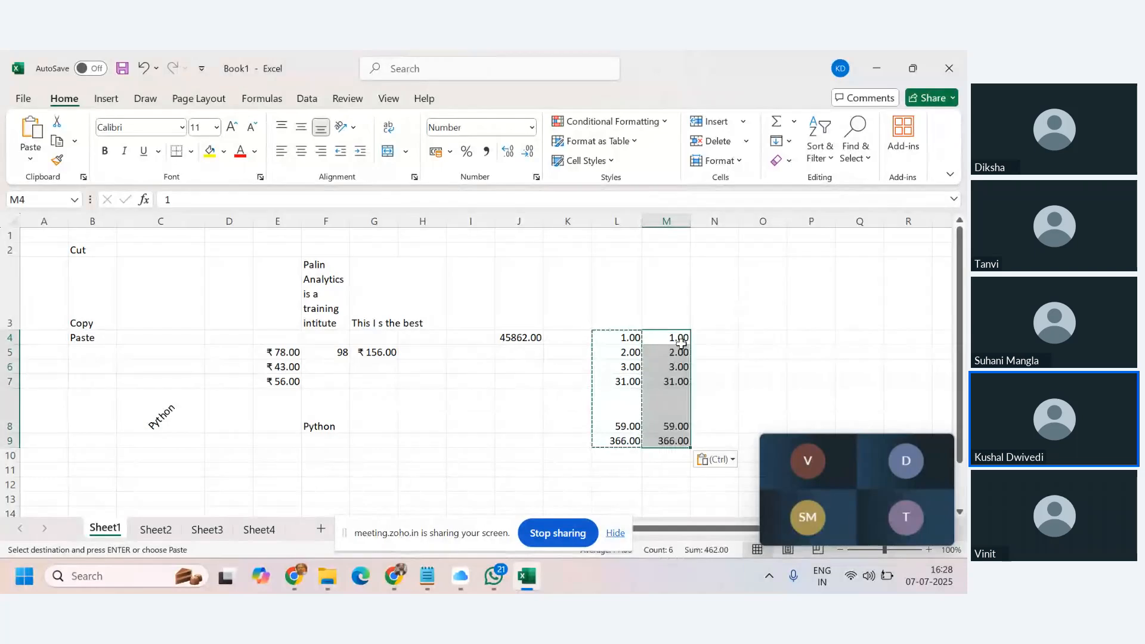
pyautogui.click(530, 128)
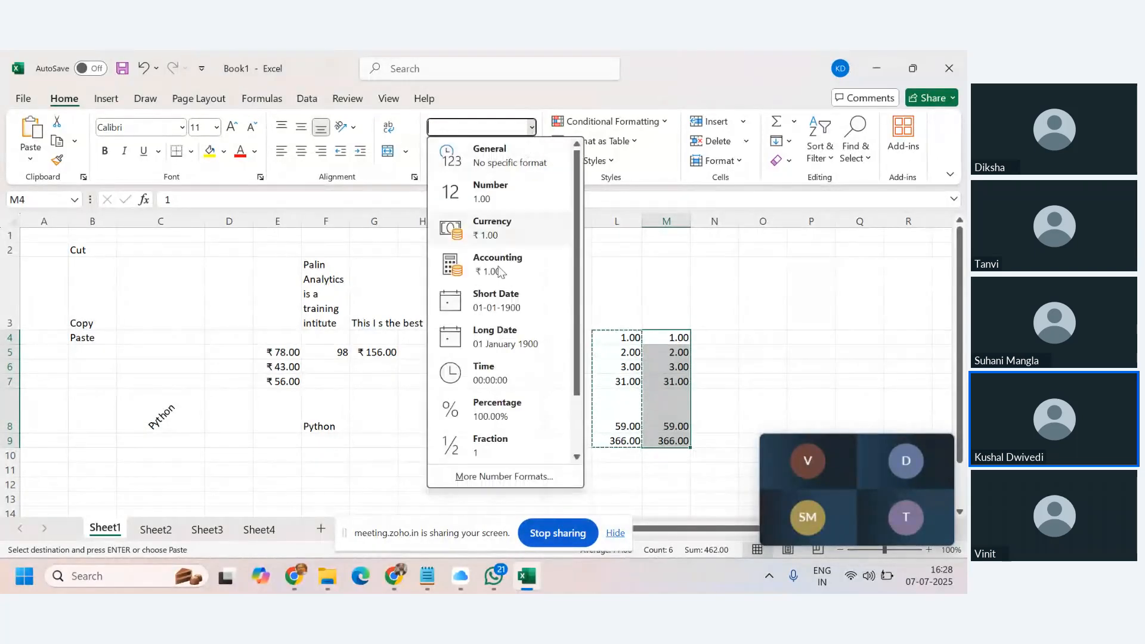
pyautogui.click(471, 307)
pyautogui.click(797, 316)
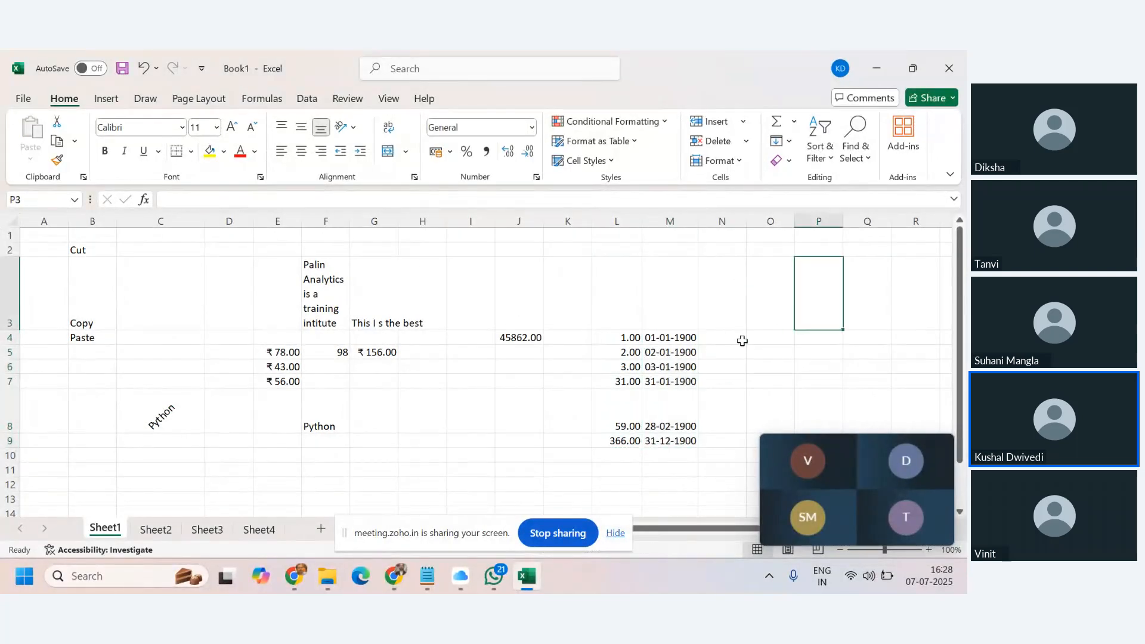
pyautogui.moveTo(625, 336); pyautogui.dragTo(691, 442)
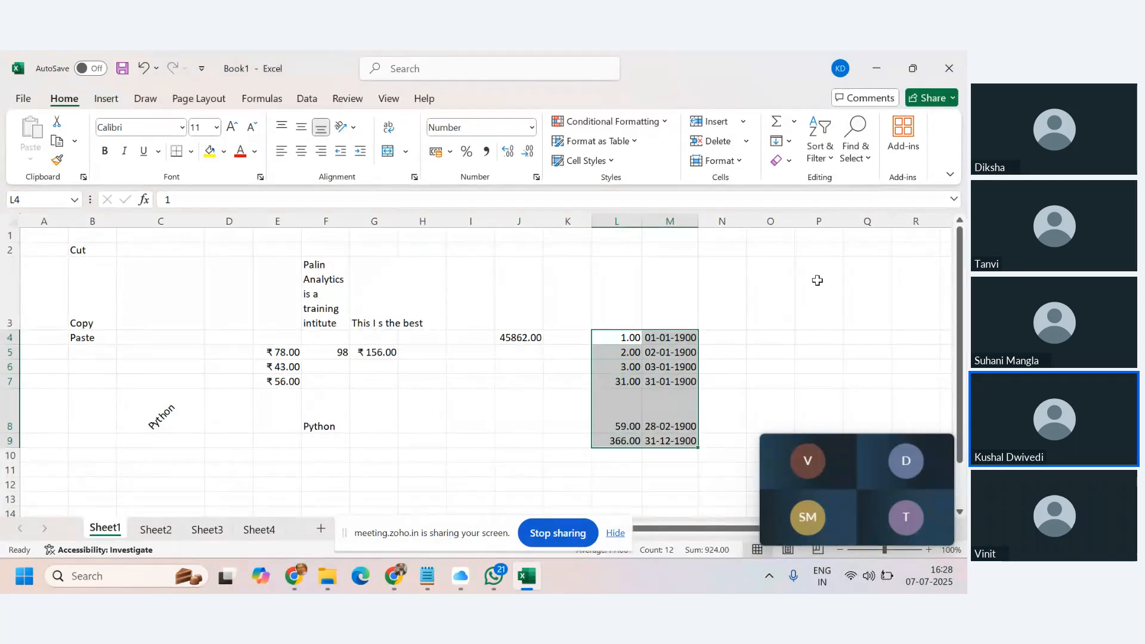
pyautogui.moveTo(620, 337); pyautogui.dragTo(641, 446)
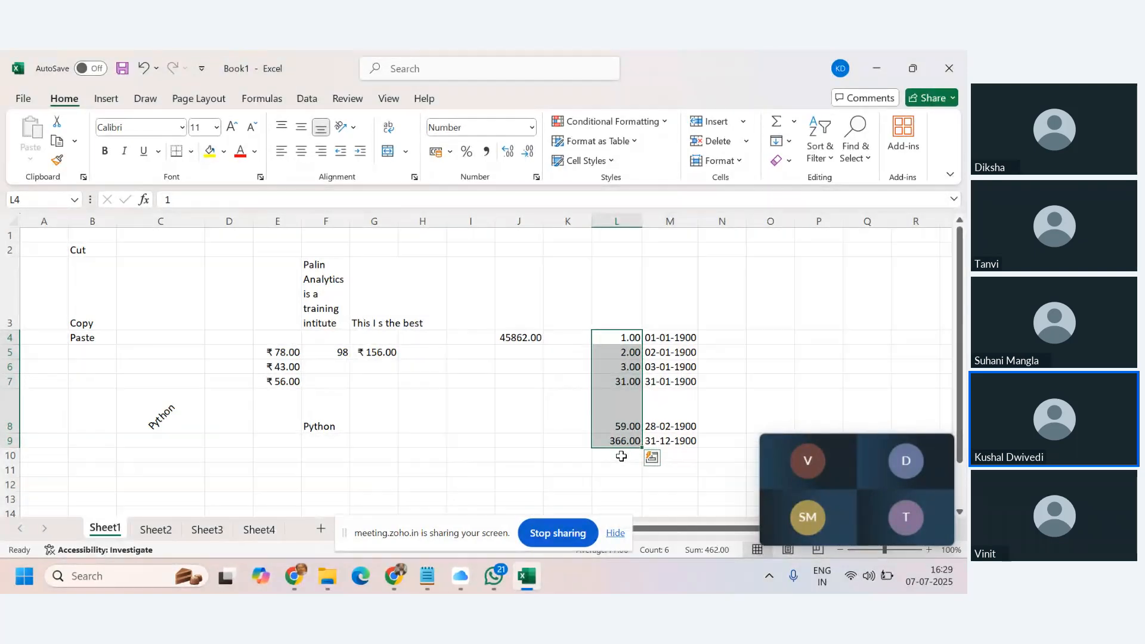
# Enter 31-12-1901 in M10, copy it into L10 and format L10 as Number.
pyautogui.click(621, 456)
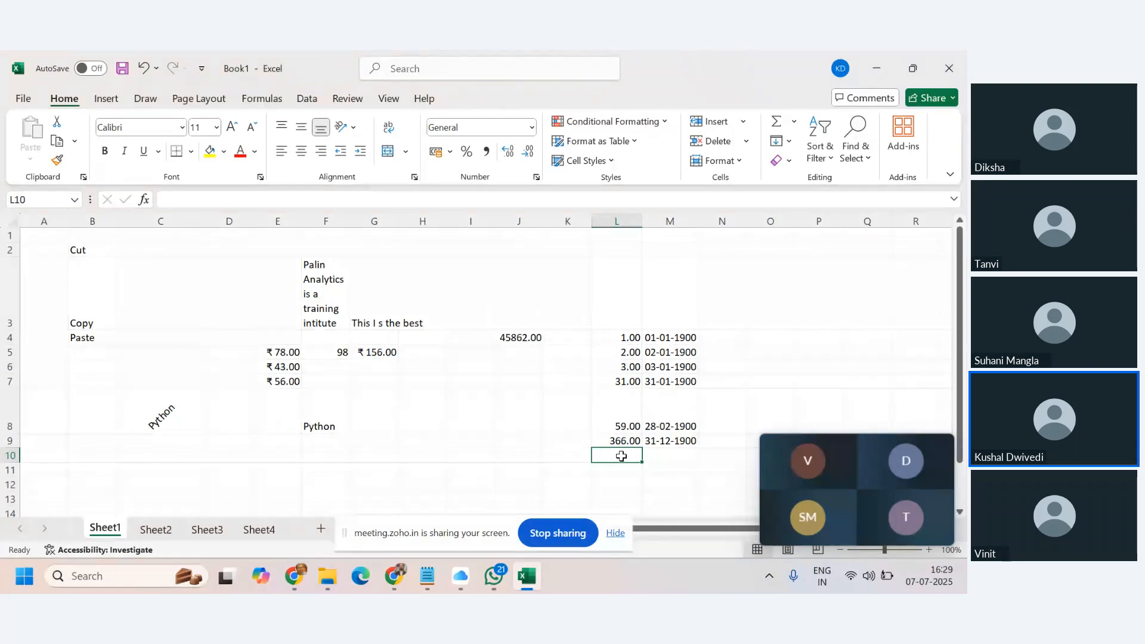
pyautogui.click(664, 452)
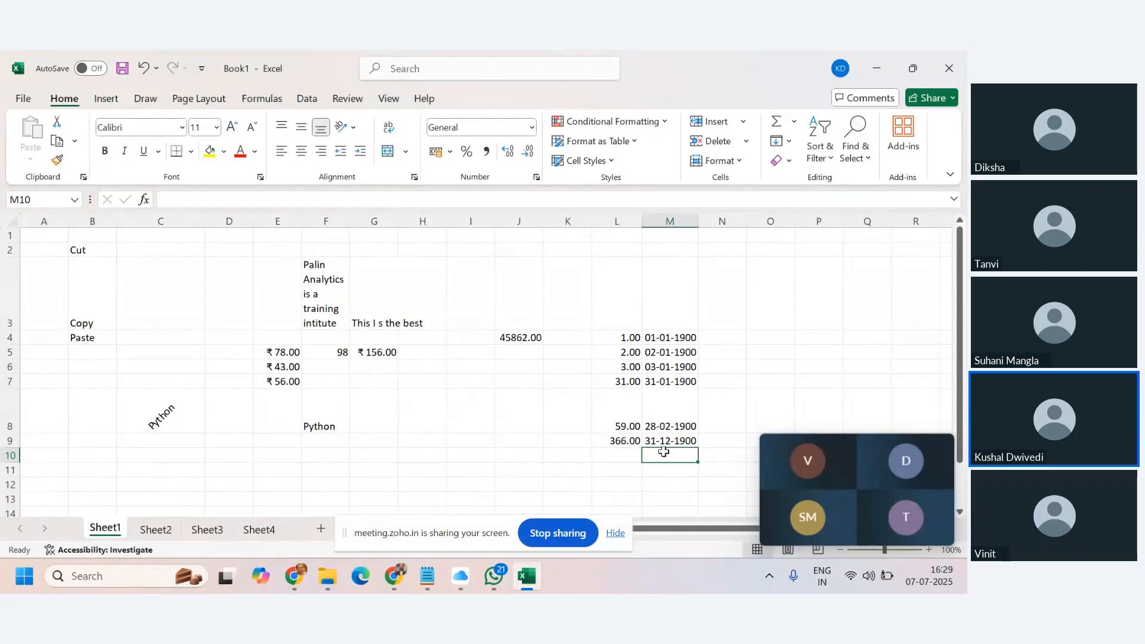
pyautogui.write('31-12-190')
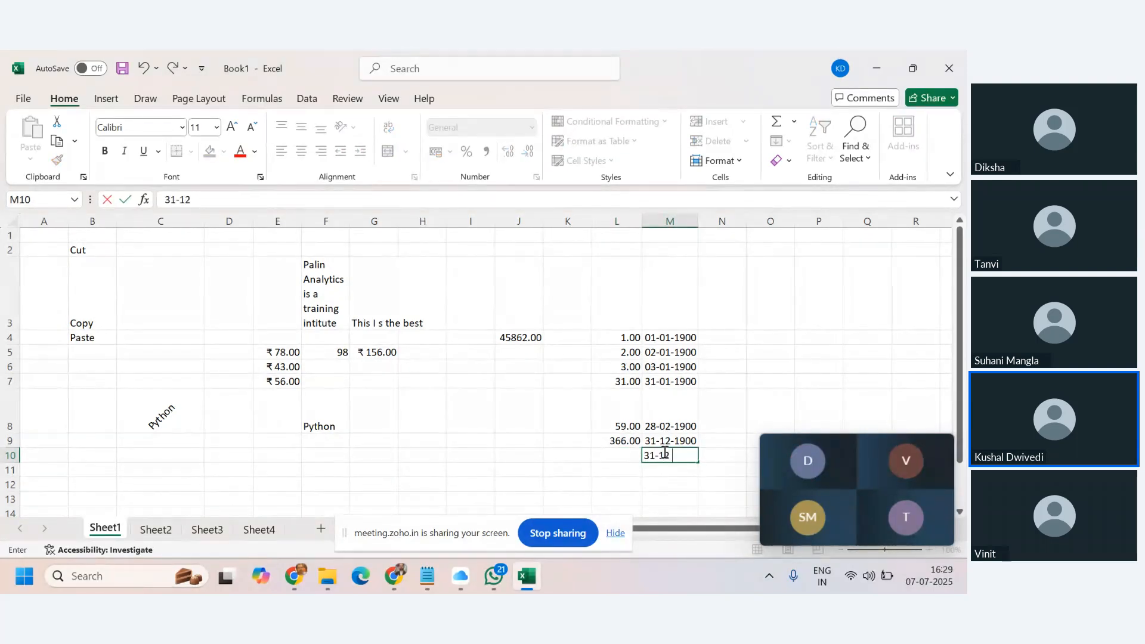
pyautogui.write('1')
pyautogui.click(626, 455)
pyautogui.click(655, 455)
pyautogui.hotkey('ctrl', 'c')
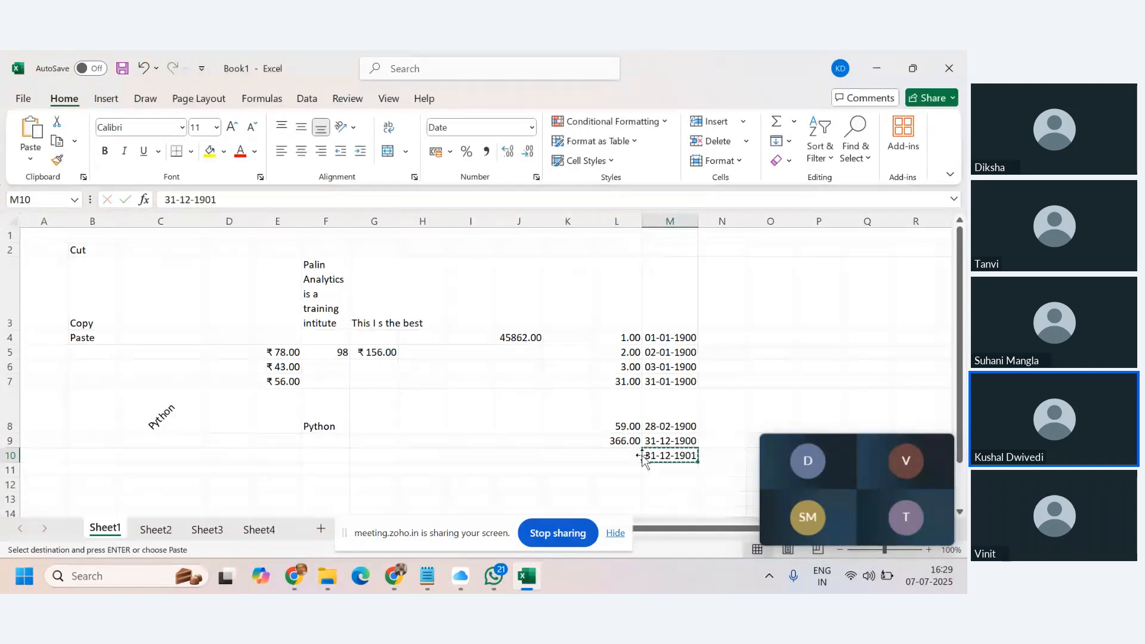
pyautogui.click(637, 455)
pyautogui.hotkey('ctrl', 'v')
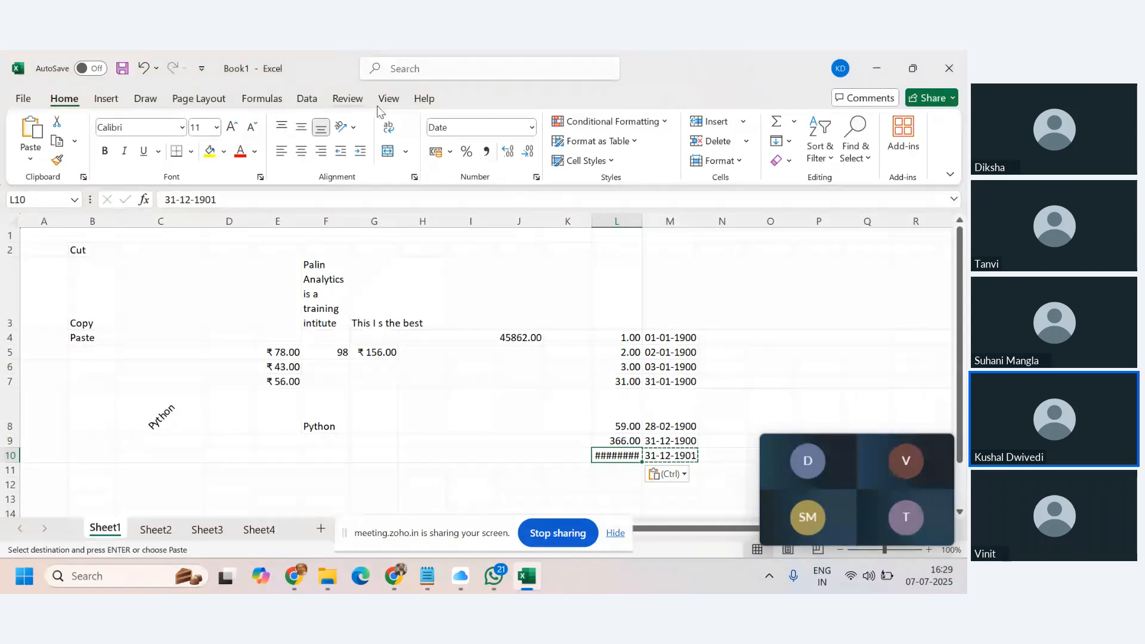
pyautogui.click(531, 127)
pyautogui.click(489, 186)
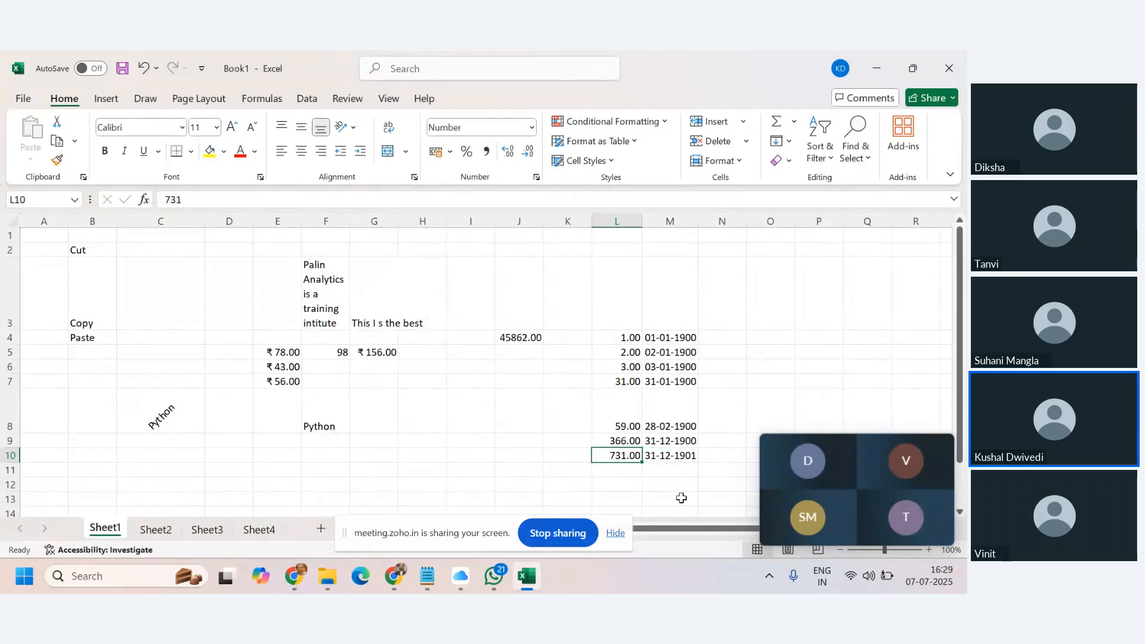
# Correct M10 to 31-01-1901 and paste its value, 397.00, into L10.
pyautogui.doubleClick(670, 456)
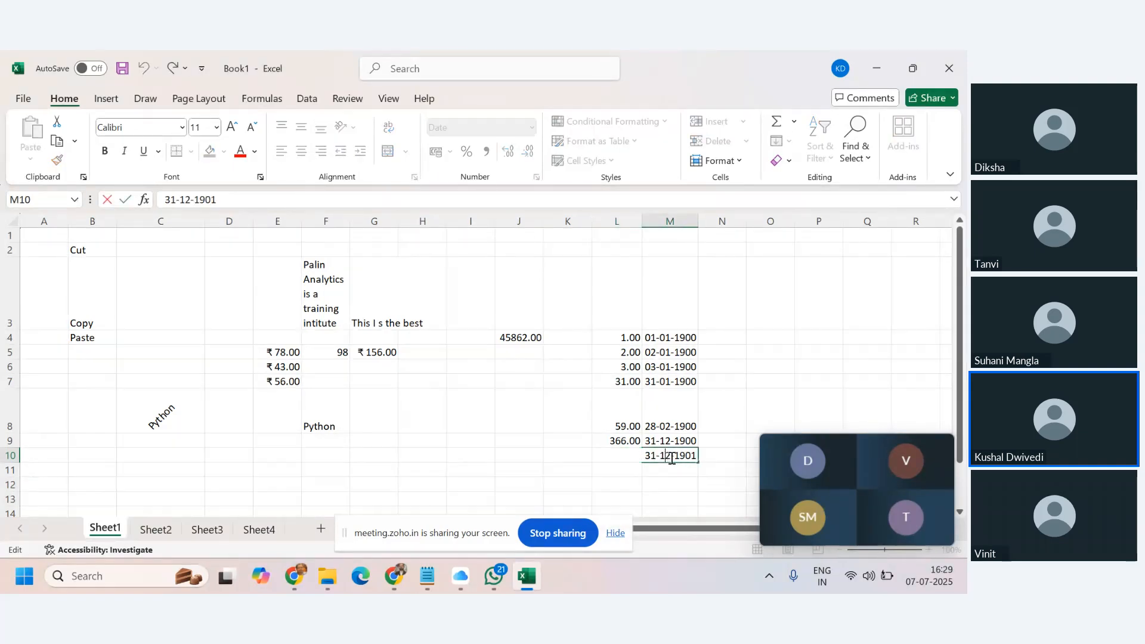
pyautogui.press('BackSpace')
pyautogui.press('BackSpace')
pyautogui.write('01')
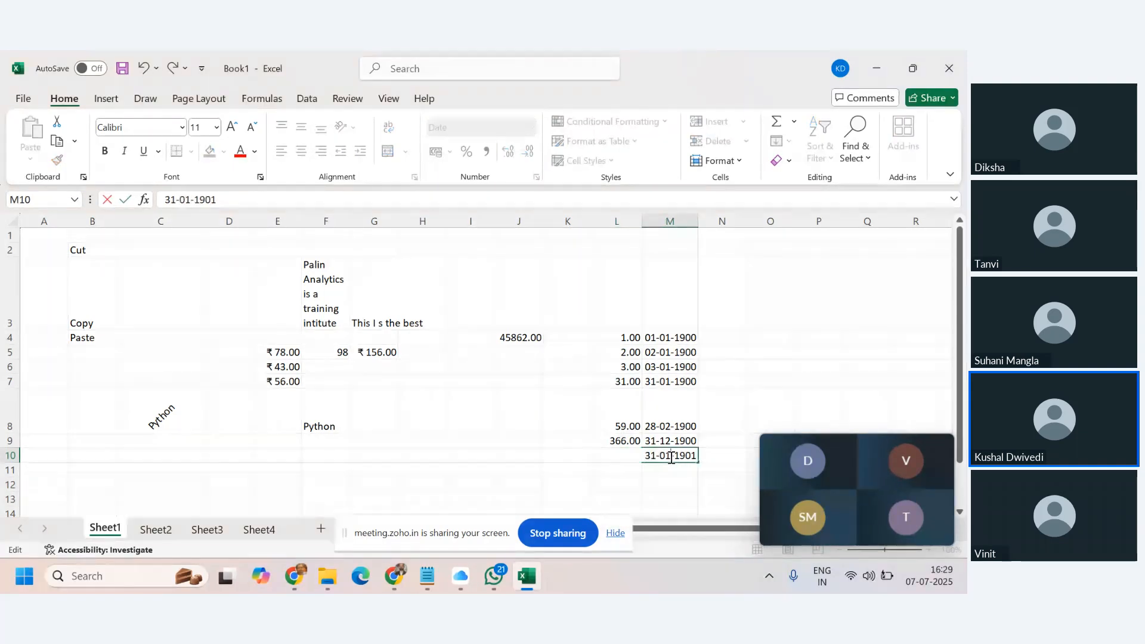
pyautogui.press('Return')
pyautogui.click(670, 456)
pyautogui.hotkey('ctrl', 'c')
pyautogui.press('Left')
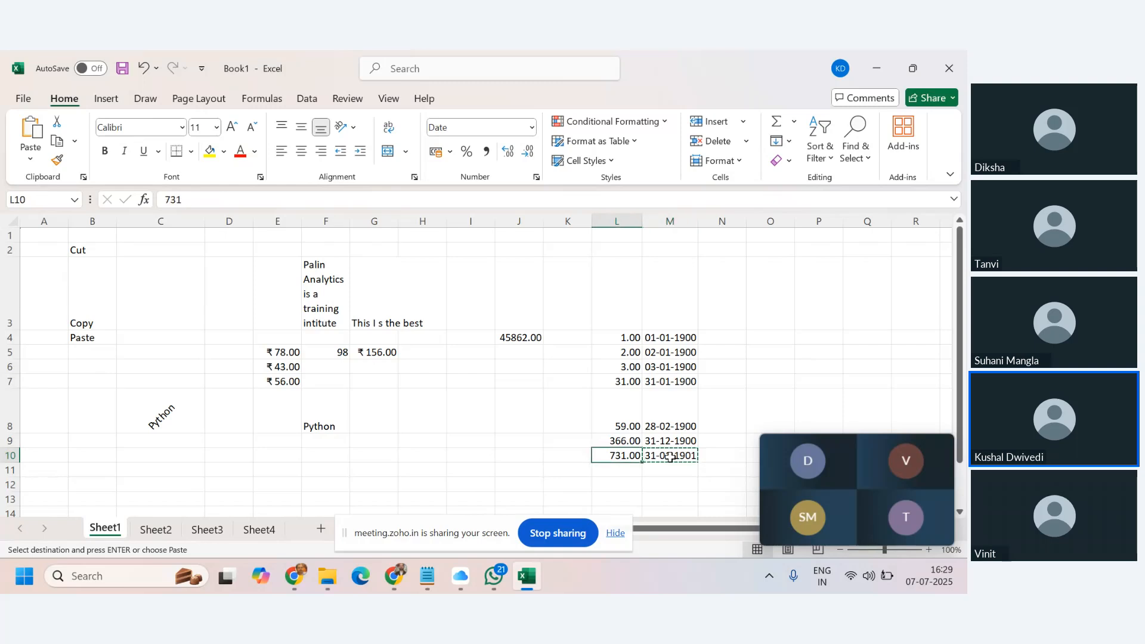
pyautogui.hotkey('ctrl', 'alt', 'v')
pyautogui.press('v')
pyautogui.press('Return')
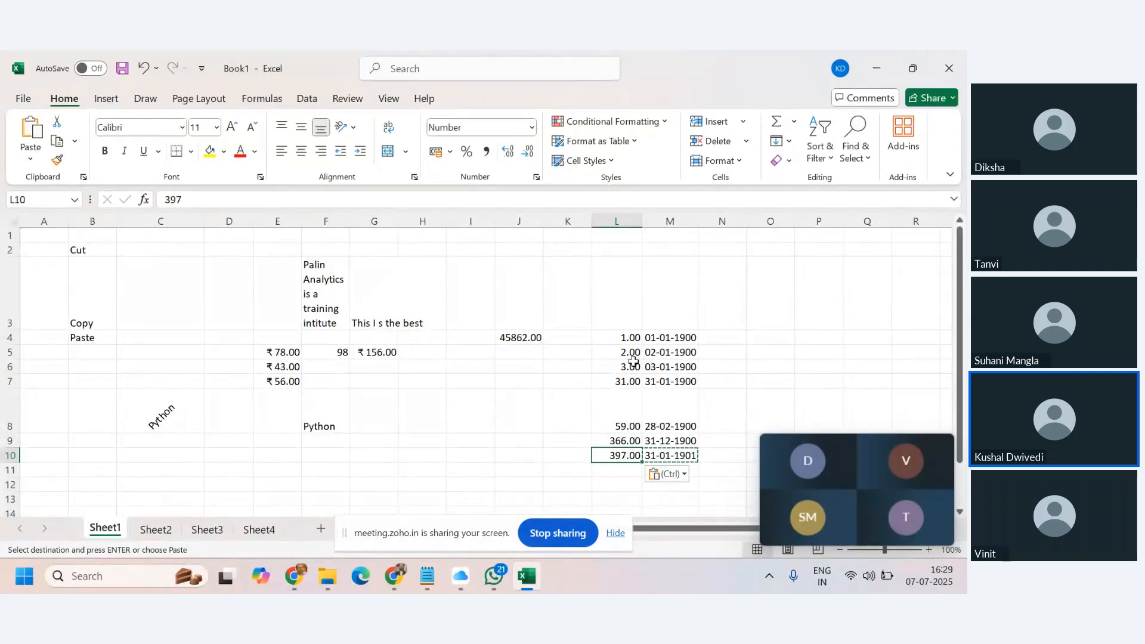
pyautogui.click(612, 336)
pyautogui.click(614, 352)
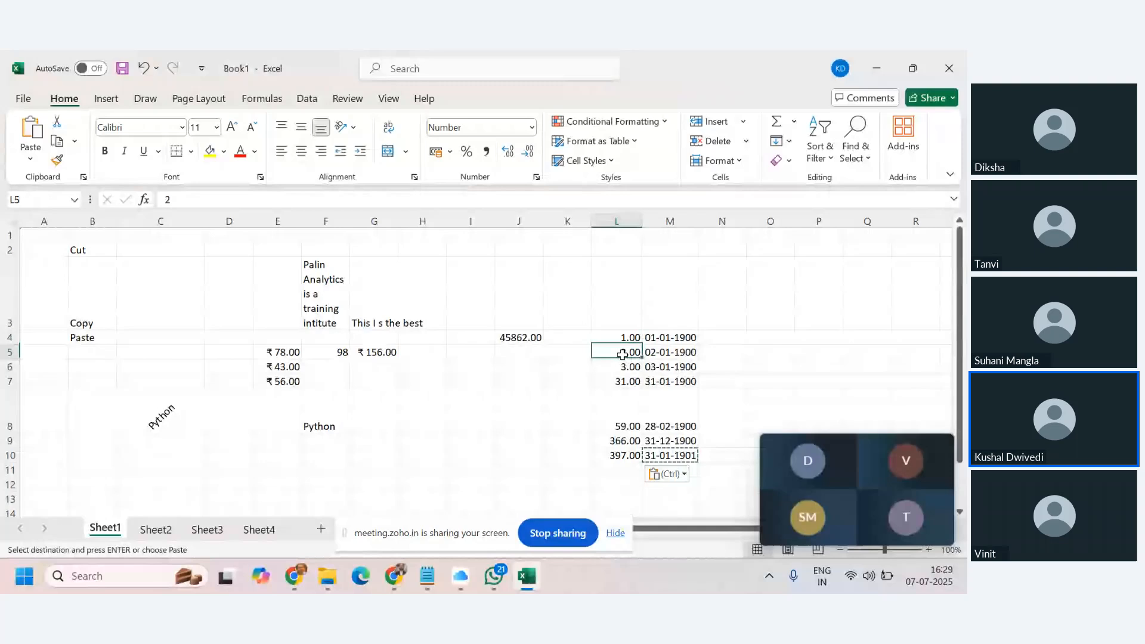
pyautogui.click(617, 385)
pyautogui.click(617, 414)
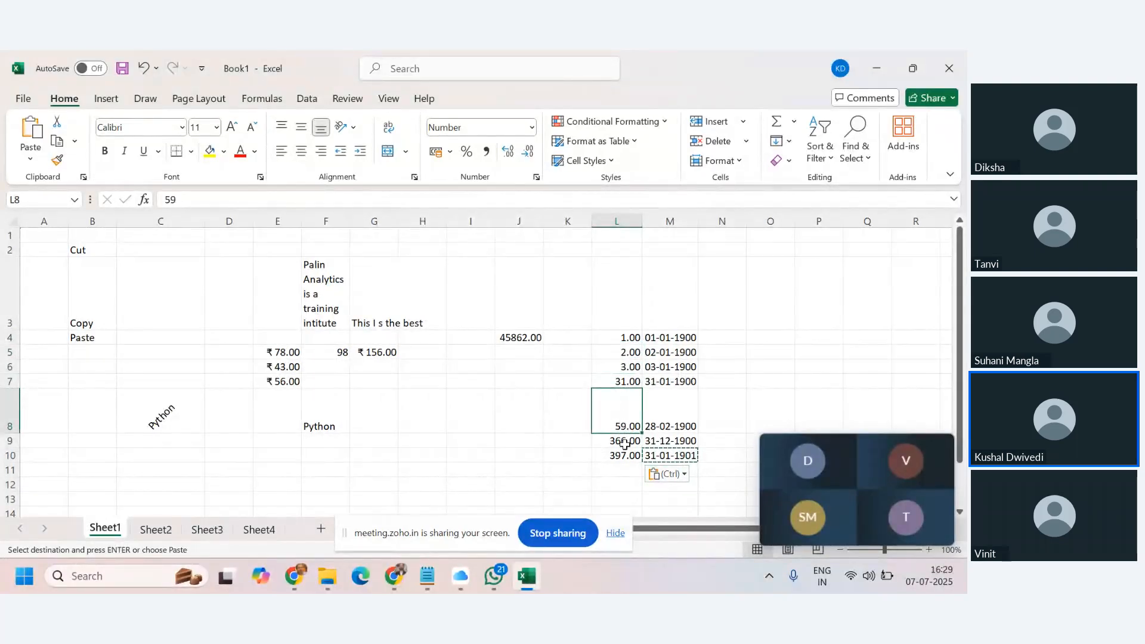
pyautogui.click(625, 444)
pyautogui.click(626, 460)
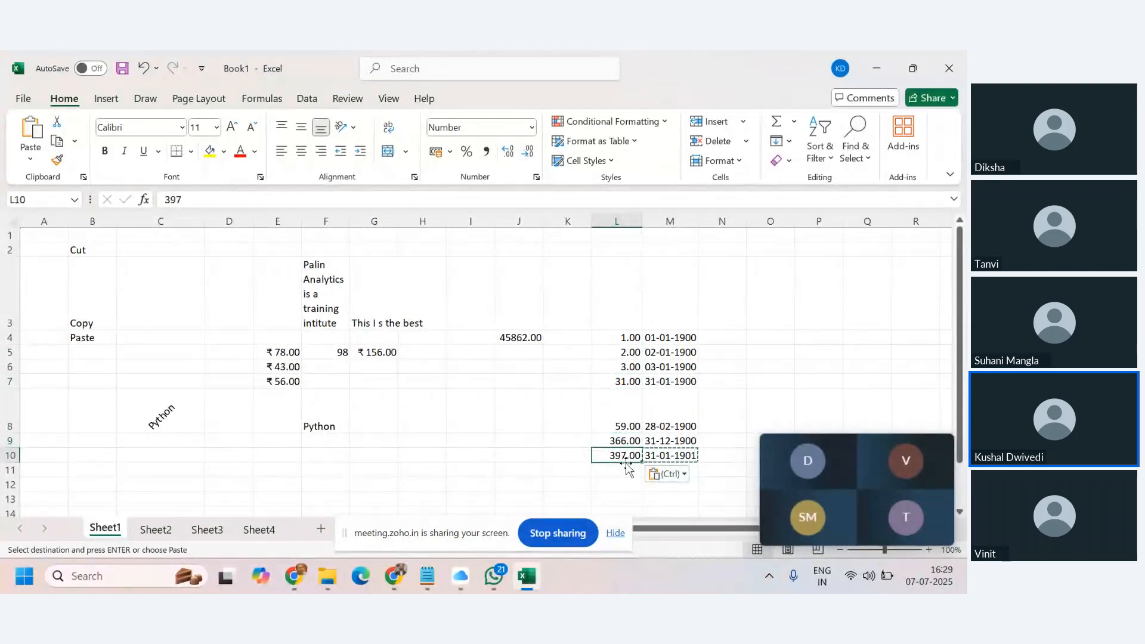
pyautogui.moveTo(874, 462); pyautogui.dragTo(880, 100)
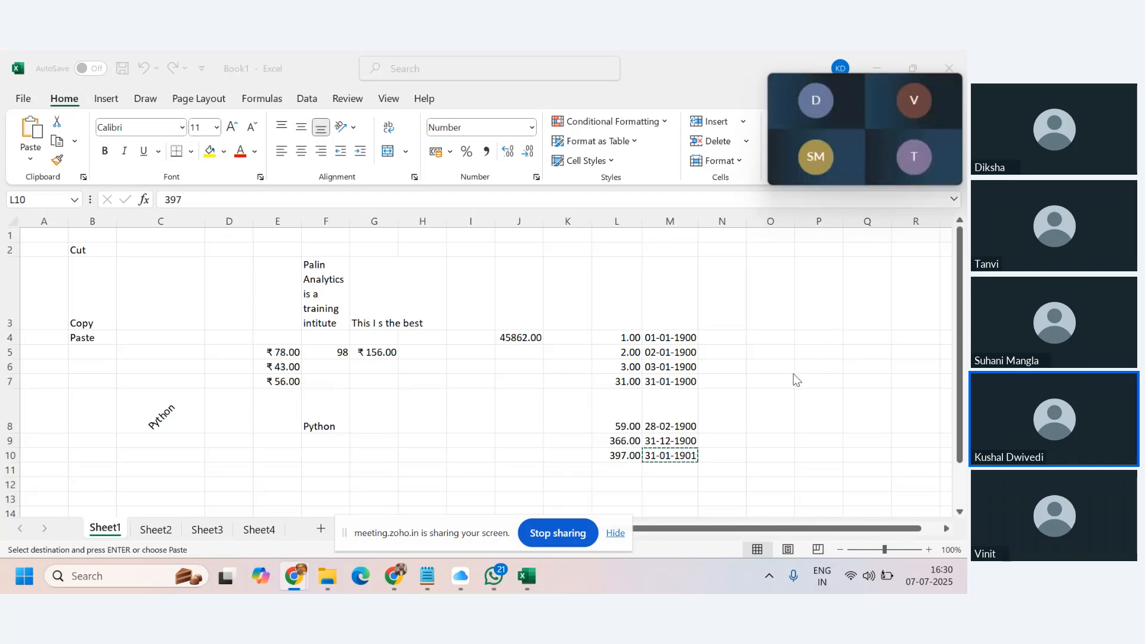
pyautogui.click(622, 337)
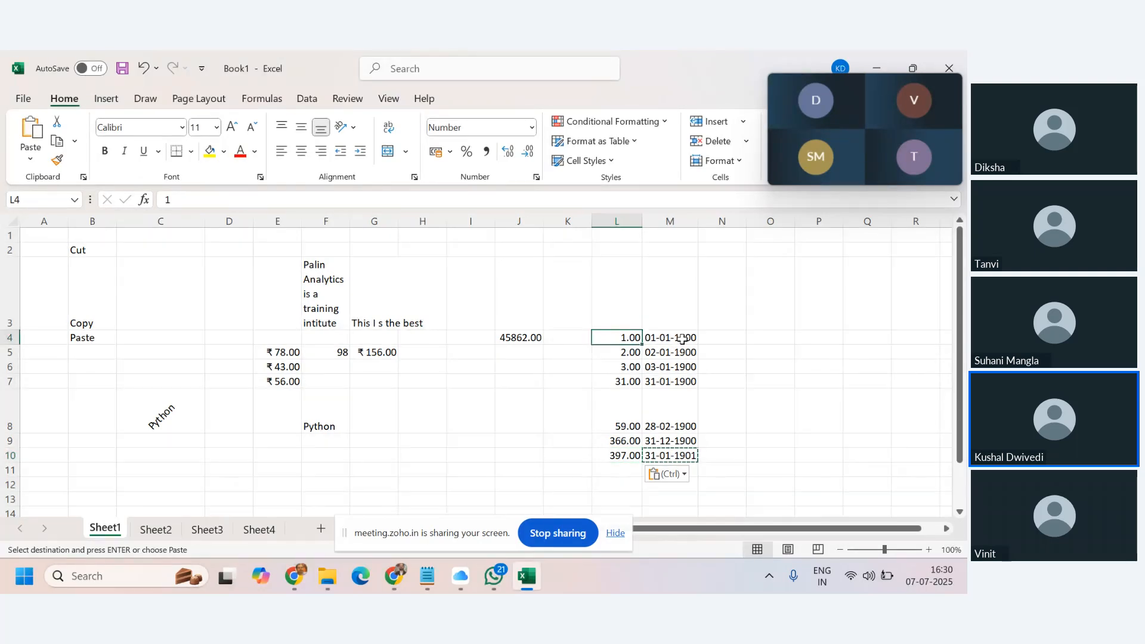
pyautogui.click(653, 337)
pyautogui.click(624, 338)
pyautogui.click(616, 355)
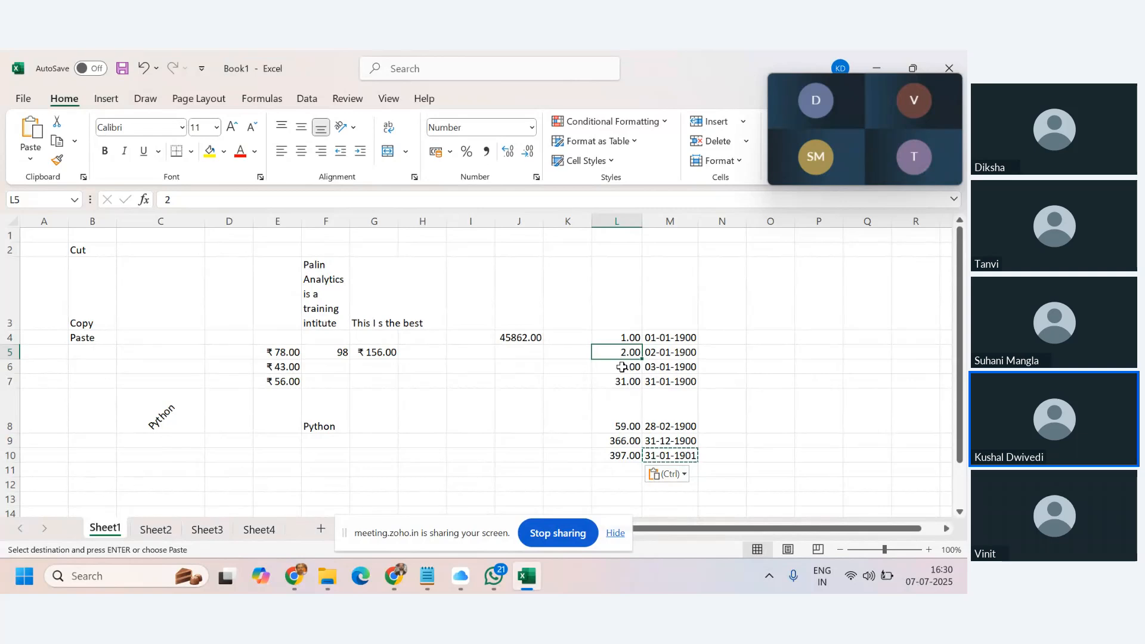
pyautogui.click(623, 368)
pyautogui.click(624, 381)
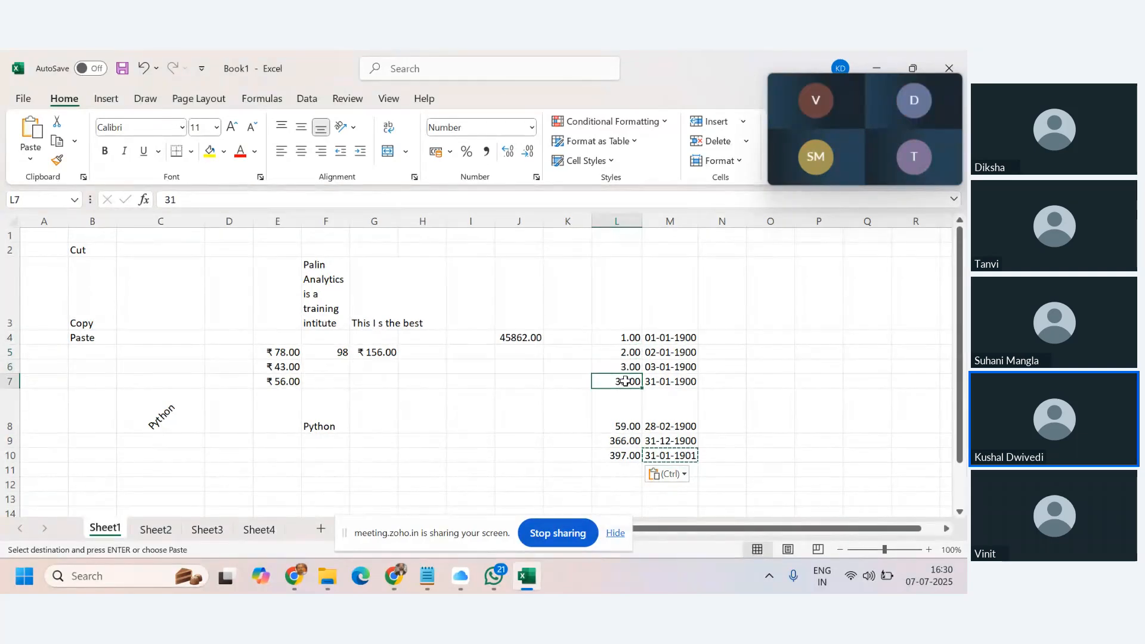
pyautogui.click(669, 337)
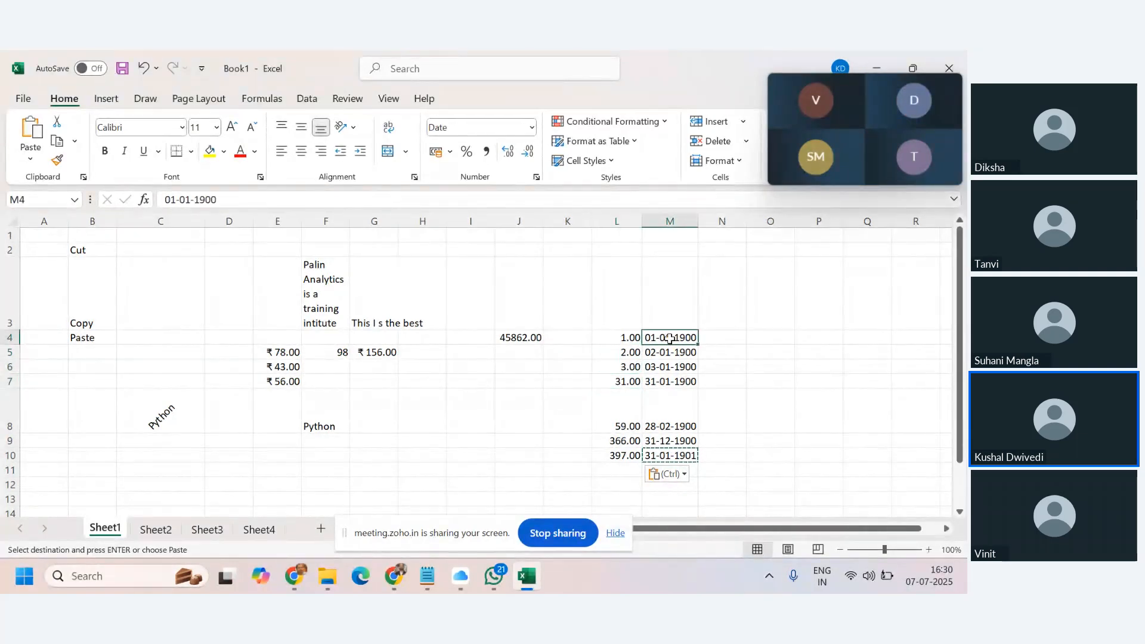
pyautogui.click(662, 382)
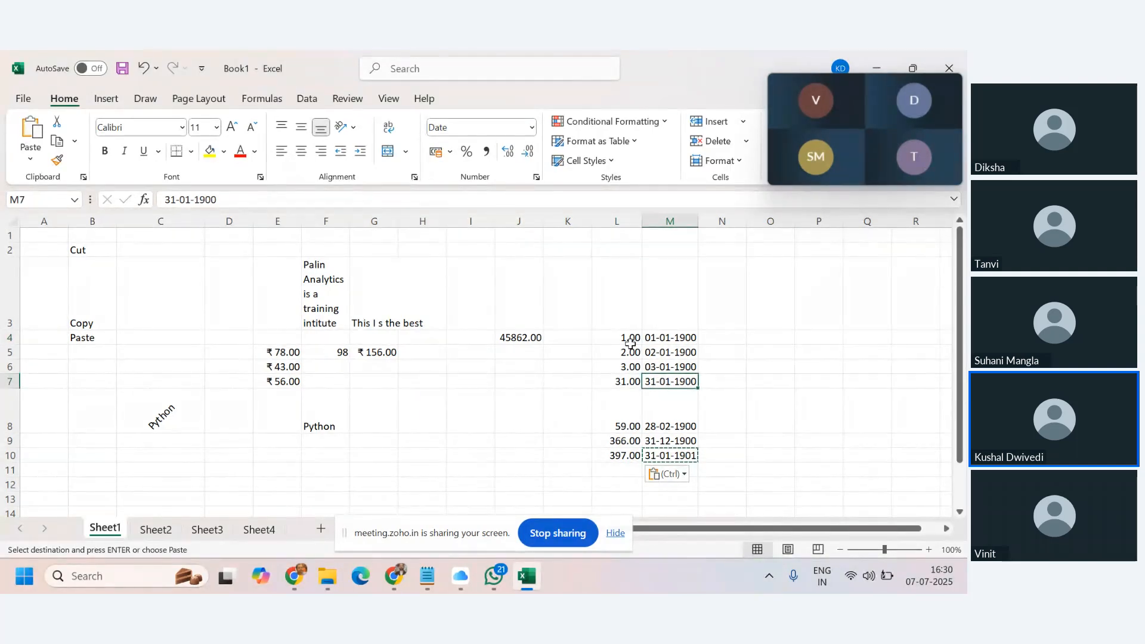
pyautogui.click(626, 382)
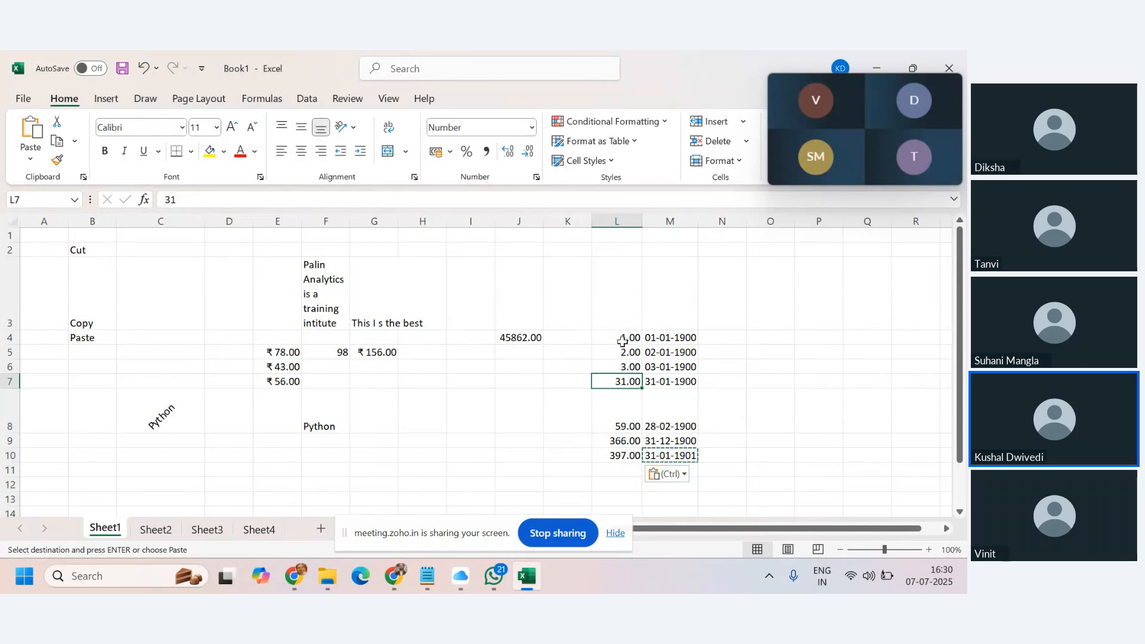
pyautogui.click(665, 339)
pyautogui.click(666, 415)
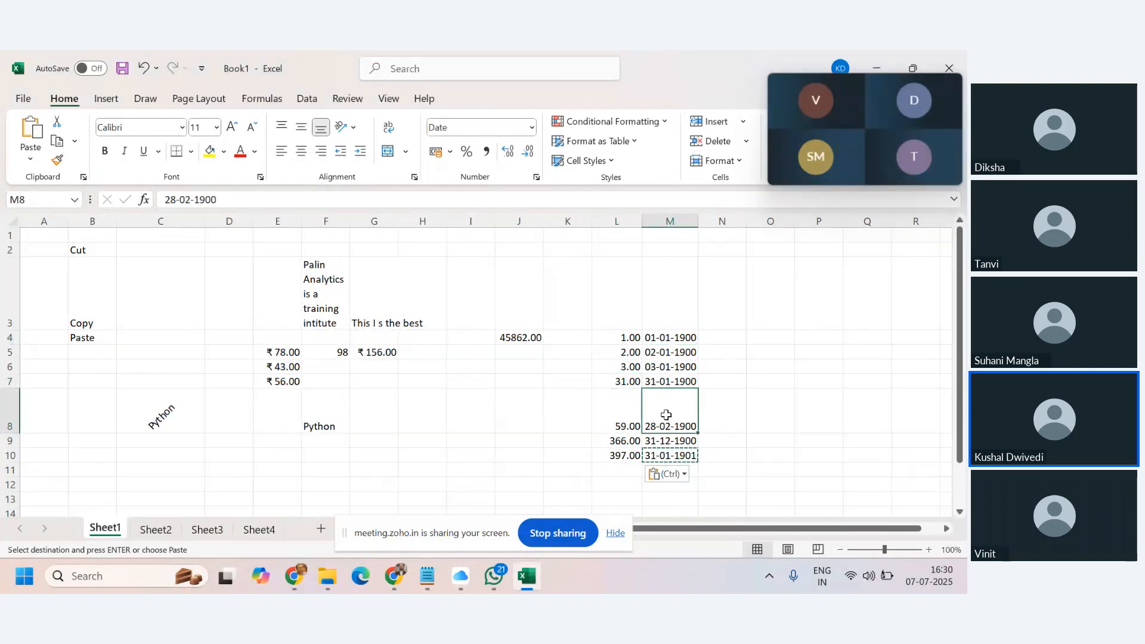
pyautogui.click(607, 424)
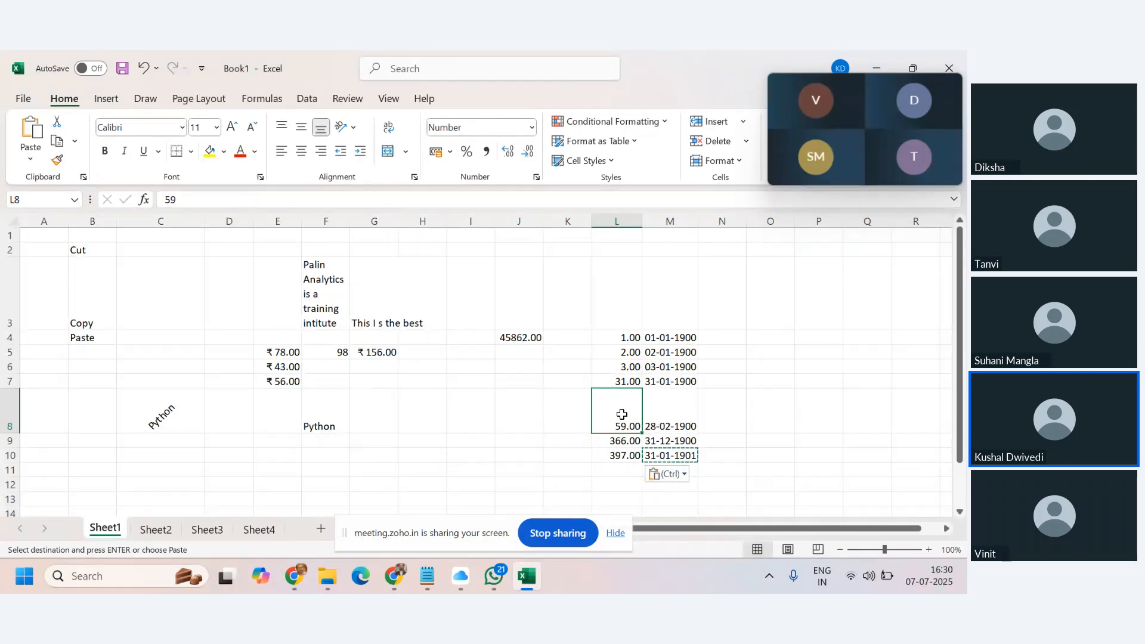
pyautogui.click(665, 335)
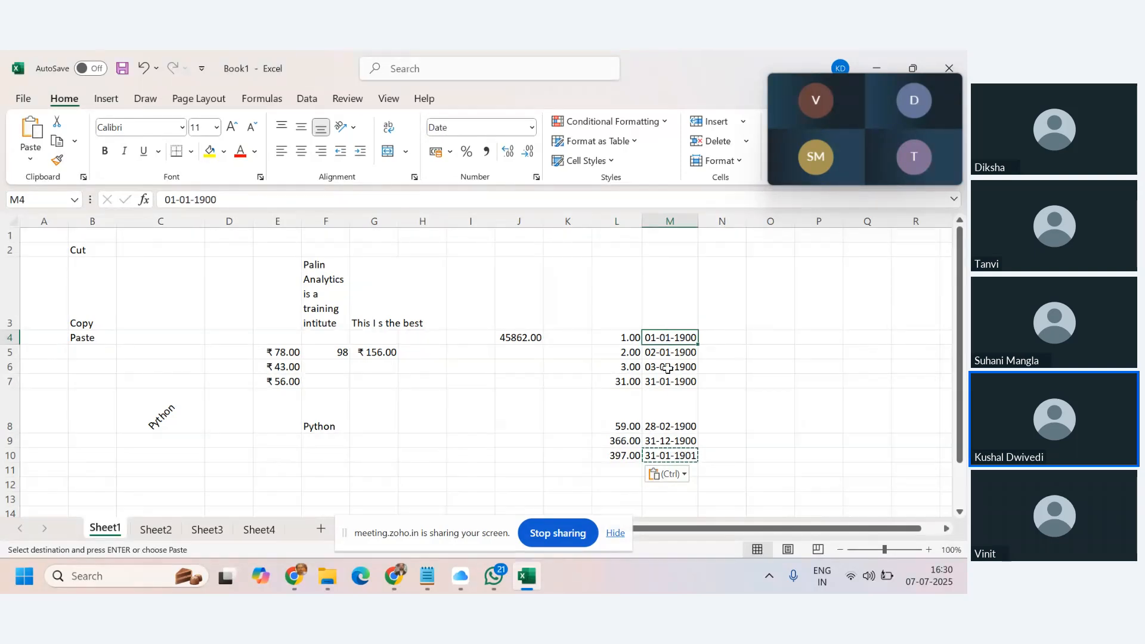
pyautogui.click(674, 422)
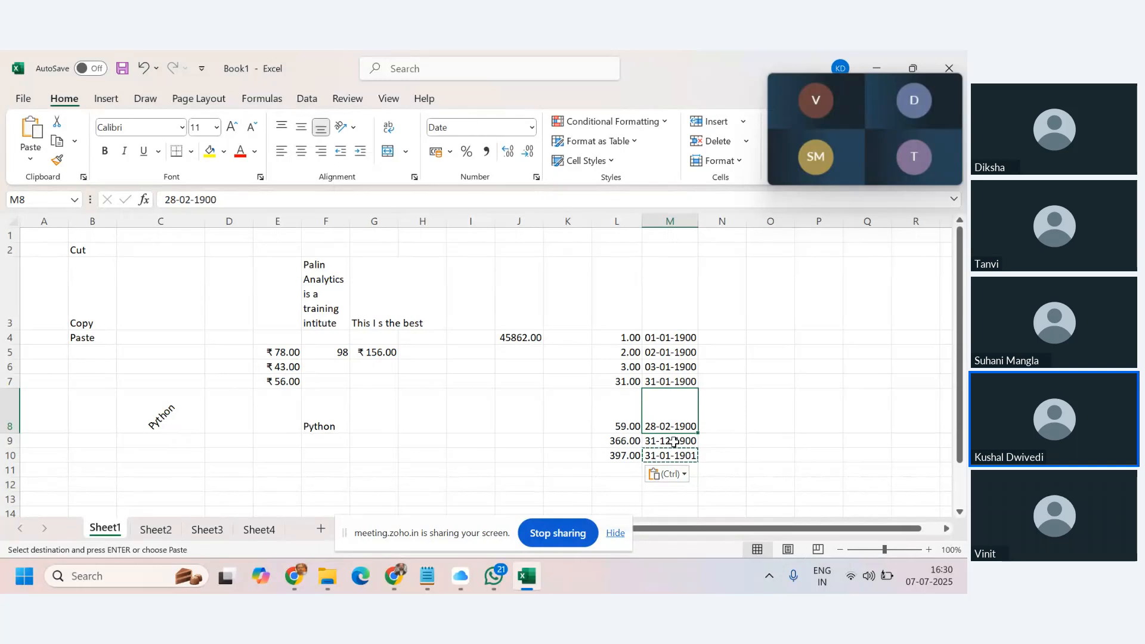
pyautogui.click(613, 444)
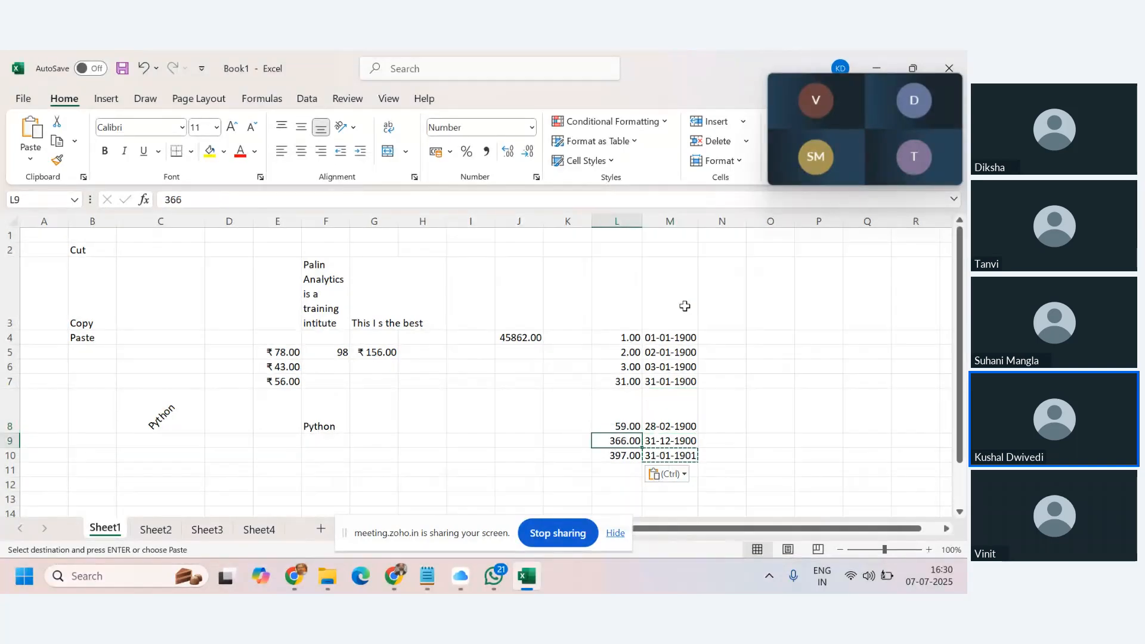
pyautogui.click(662, 338)
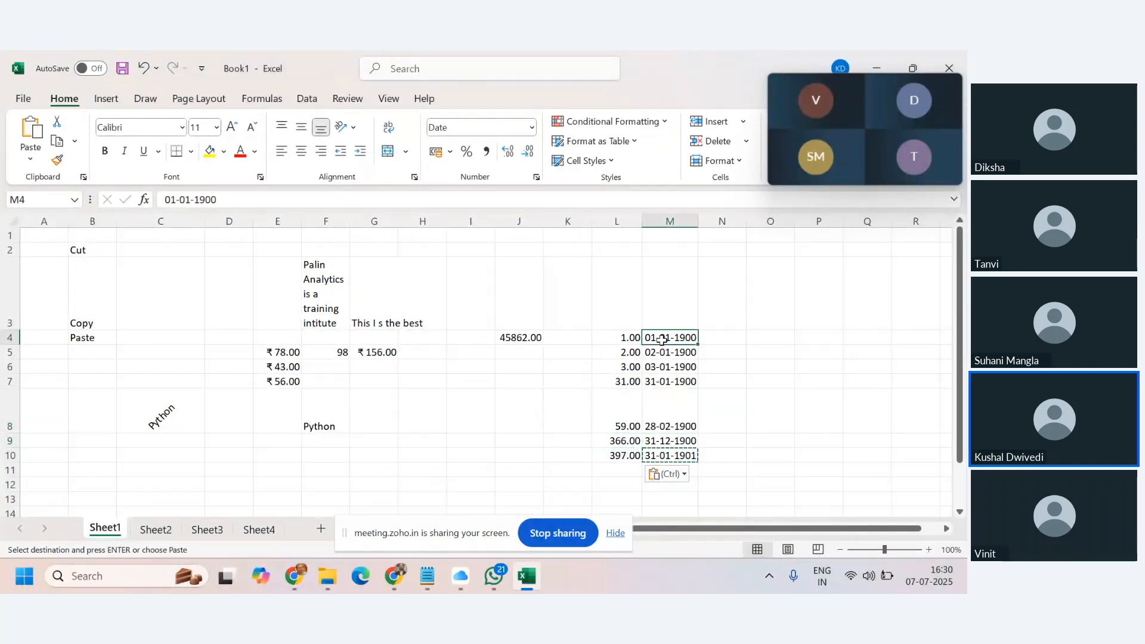
pyautogui.click(661, 439)
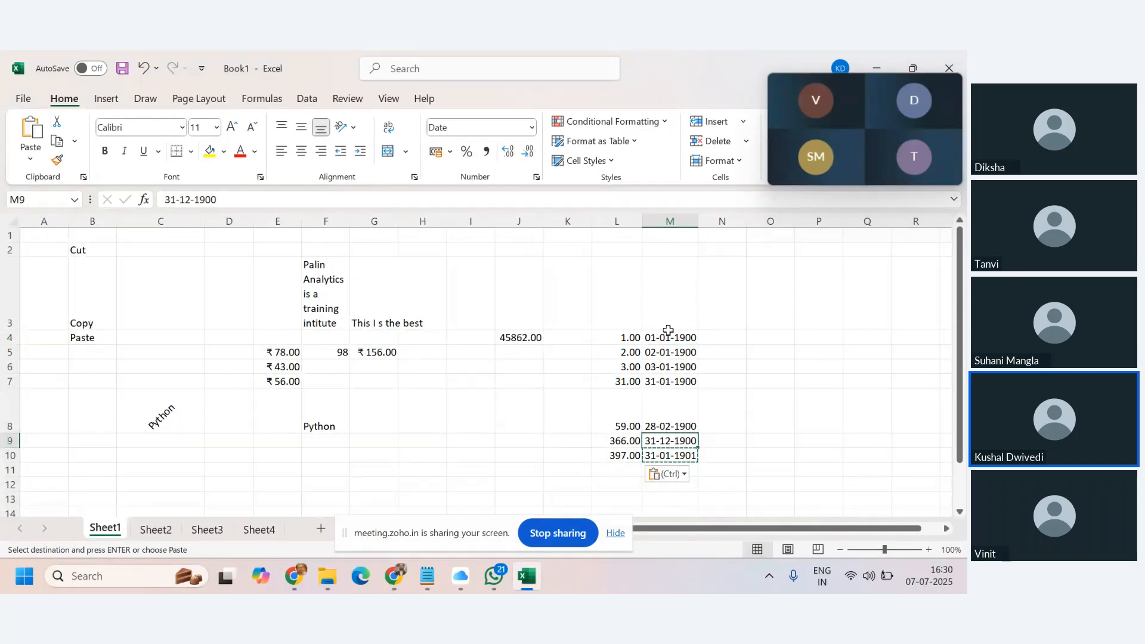
pyautogui.click(624, 456)
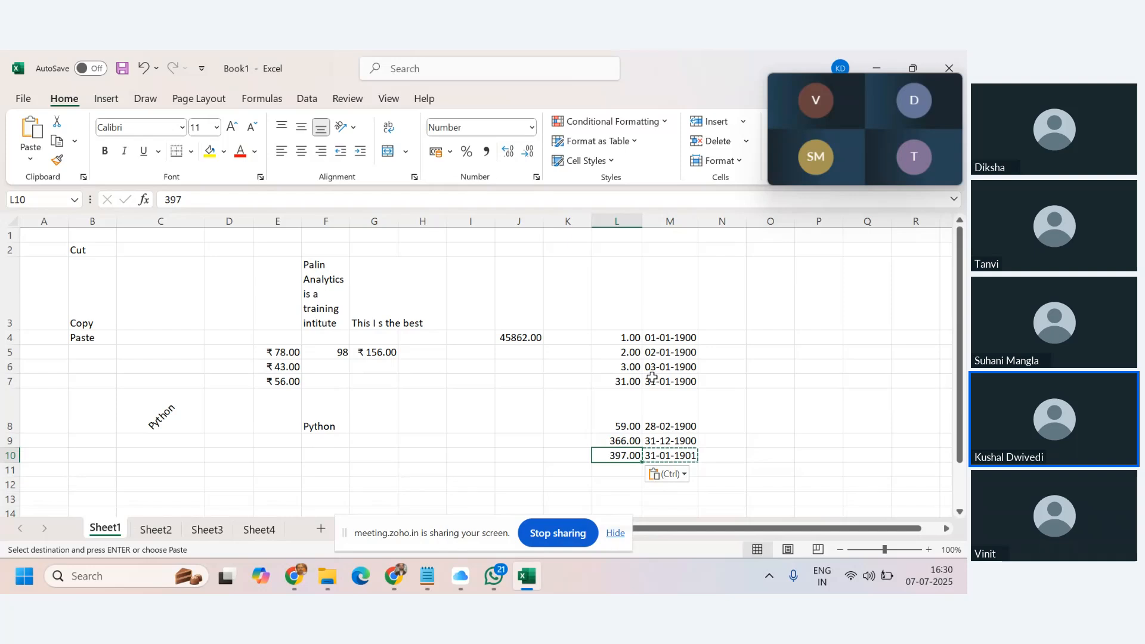
pyautogui.click(670, 338)
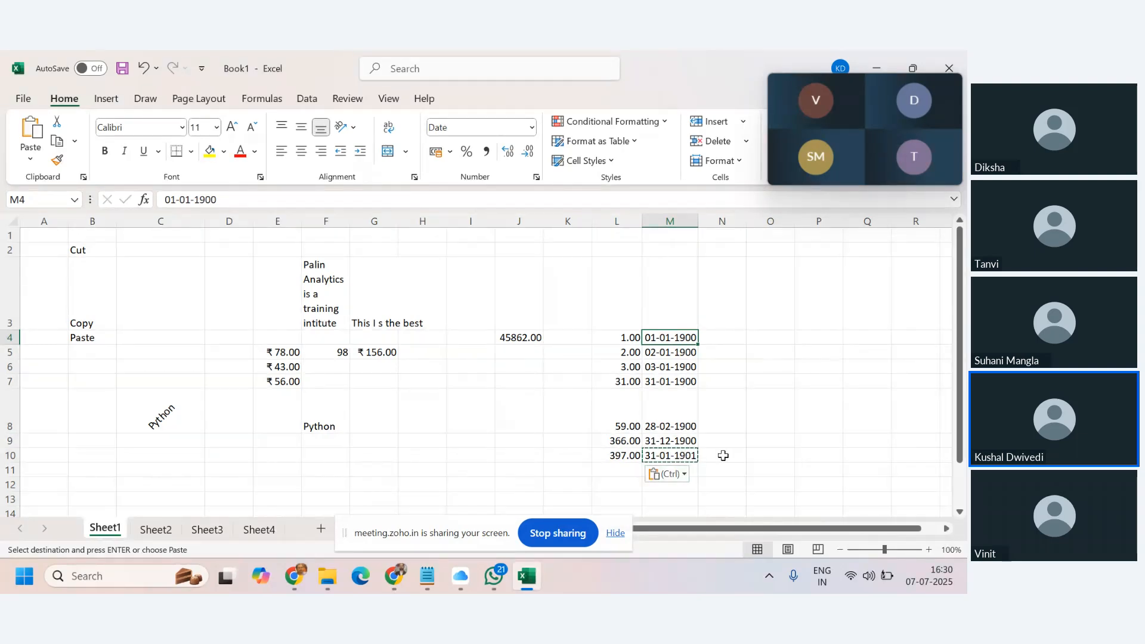
pyautogui.click(625, 456)
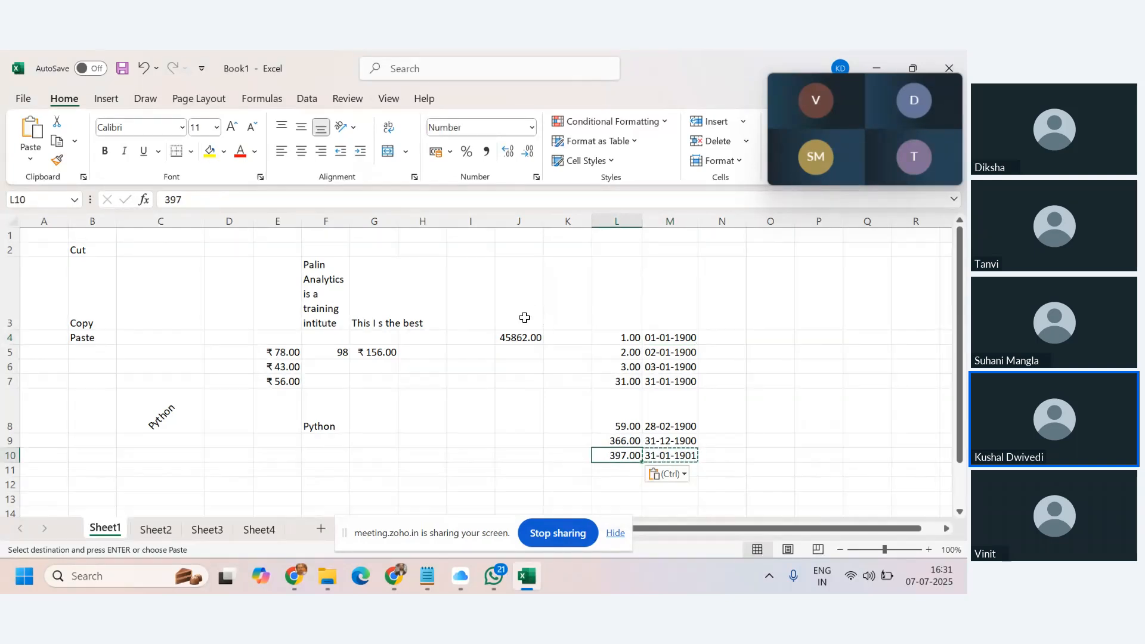
pyautogui.click(707, 490)
pyautogui.click(694, 471)
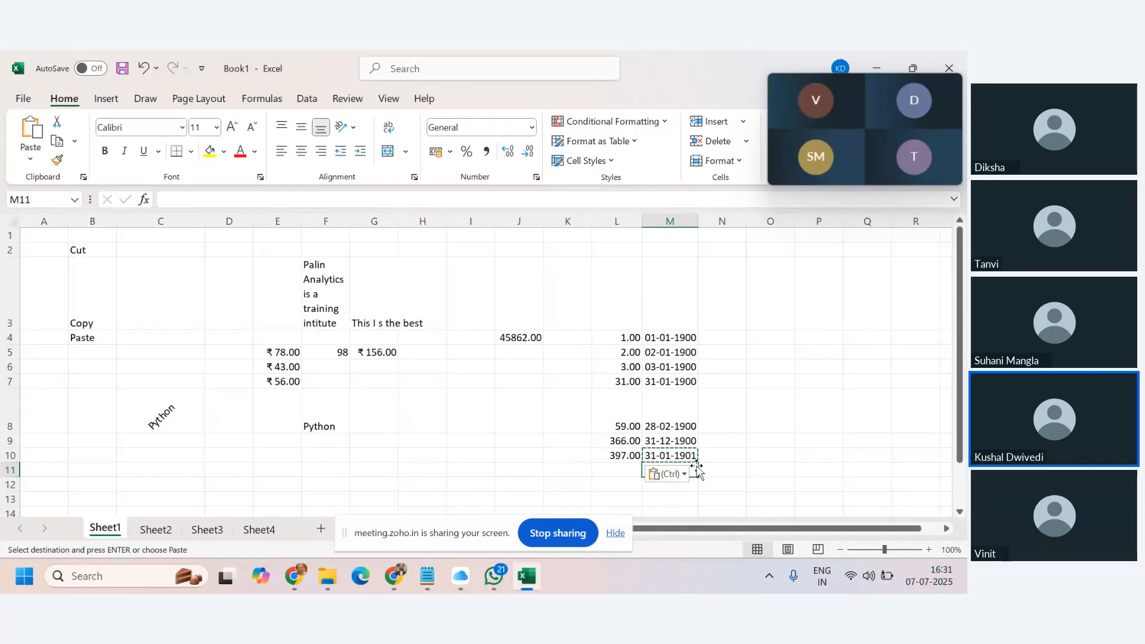
# Enter the date 07-Jul-2025 in M11.
pyautogui.write('07j')
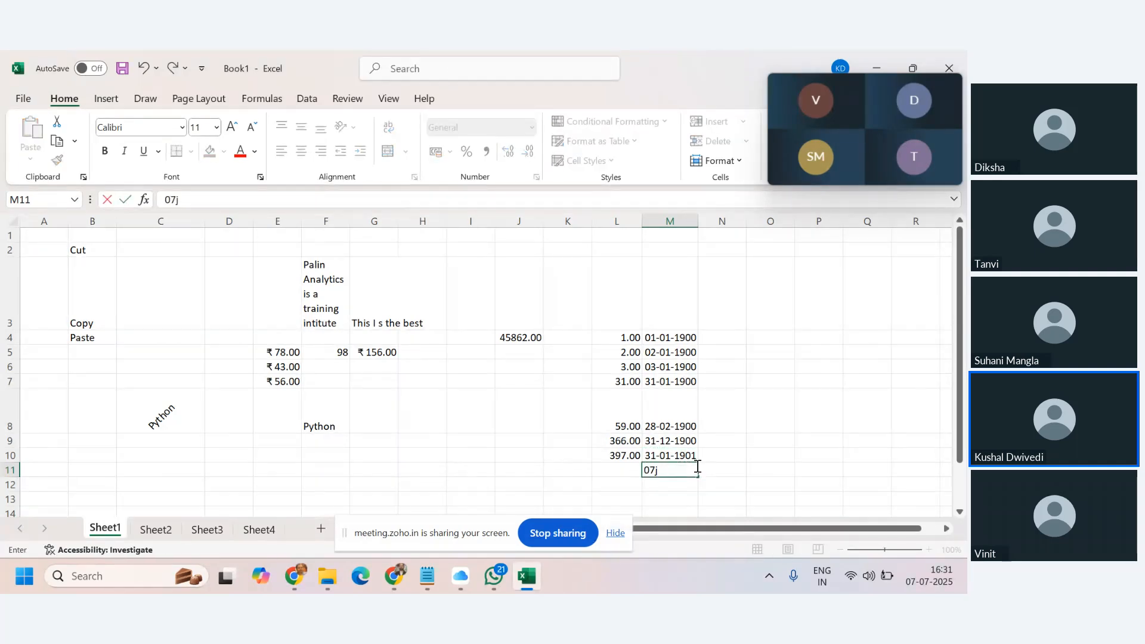
pyautogui.write('ul190')
pyautogui.press('BackSpace')
pyautogui.press('BackSpace')
pyautogui.press('BackSpace')
pyautogui.write('2025')
pyautogui.press('Return')
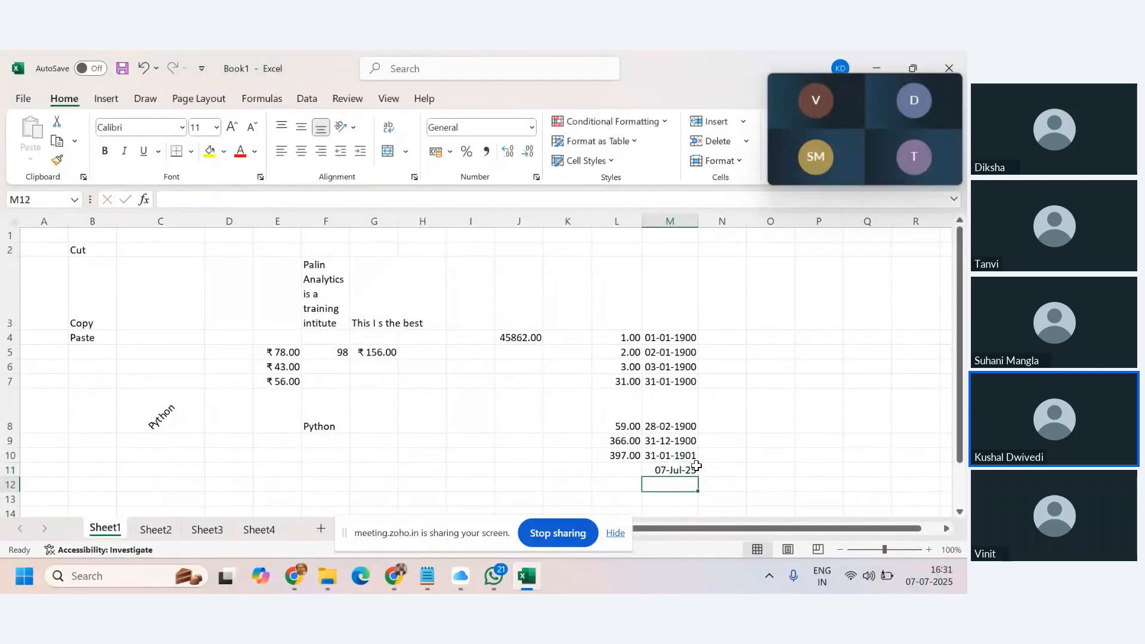
# Copy M11 into L11 and apply L10's number format, showing 45845.00.
pyautogui.click(662, 471)
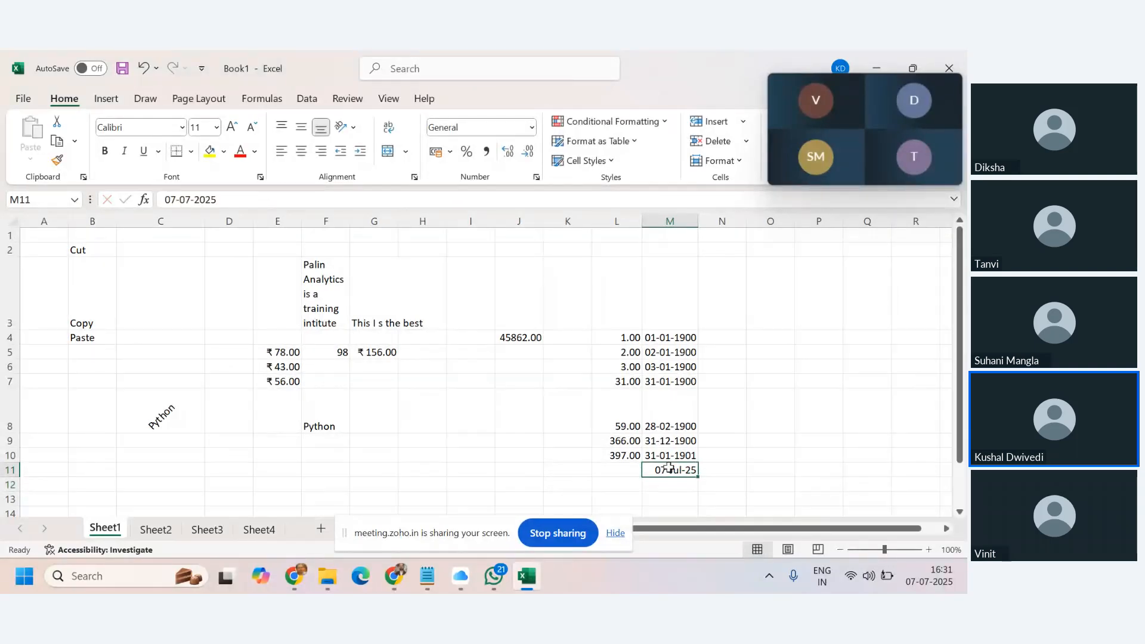
pyautogui.hotkey('ctrl', 'c')
pyautogui.click(634, 472)
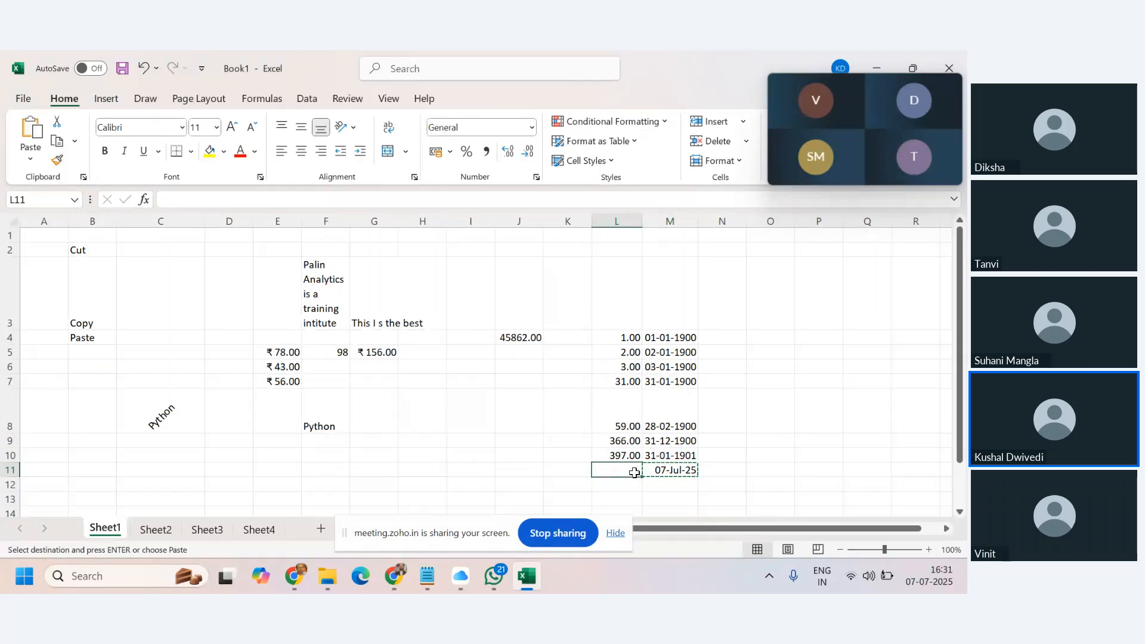
pyautogui.hotkey('ctrl', 'v')
pyautogui.click(631, 456)
pyautogui.hotkey('ctrl', 'c')
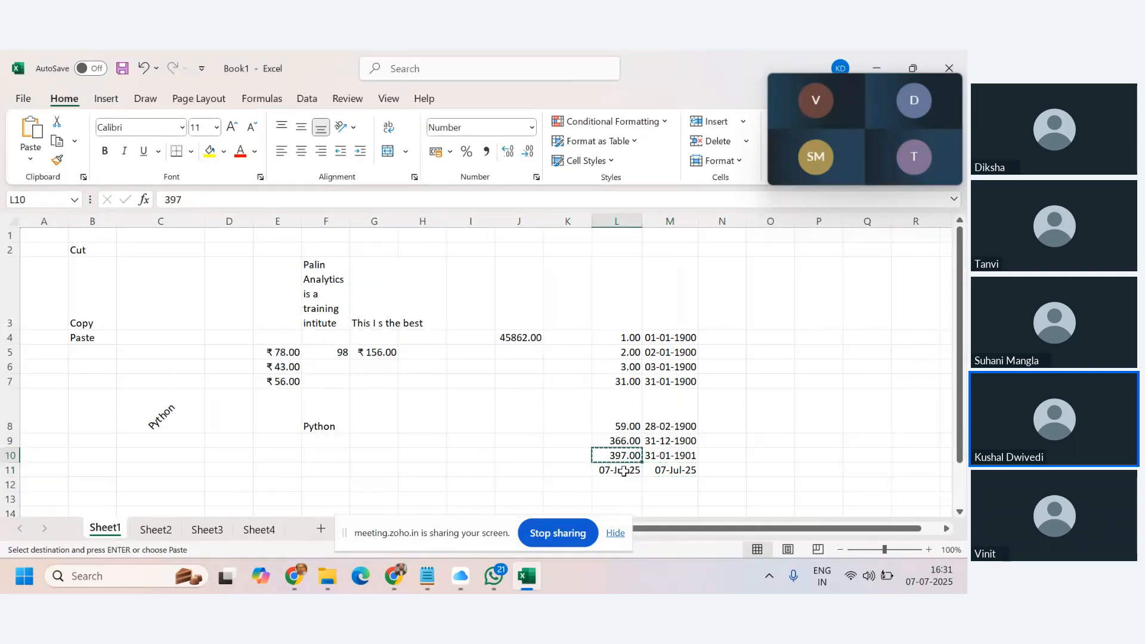
pyautogui.click(626, 471)
pyautogui.hotkey('alt', 'e')
pyautogui.press('s')
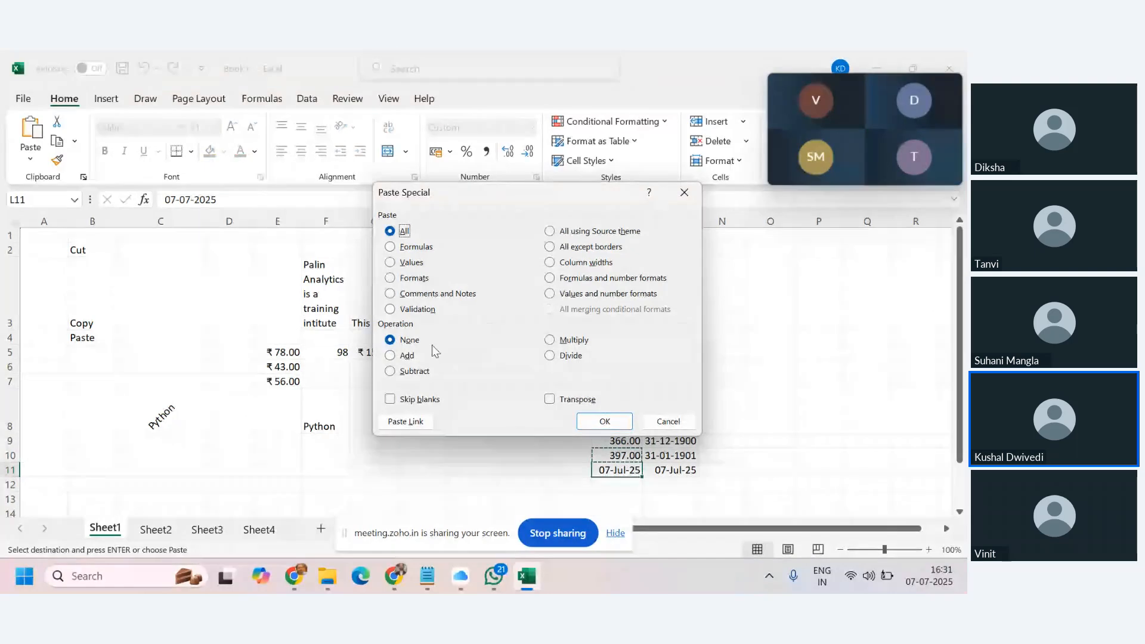
pyautogui.click(411, 278)
pyautogui.click(614, 419)
# Review the serial numbers and dates in L4:M11, then copy L11's serial number.
pyautogui.click(715, 439)
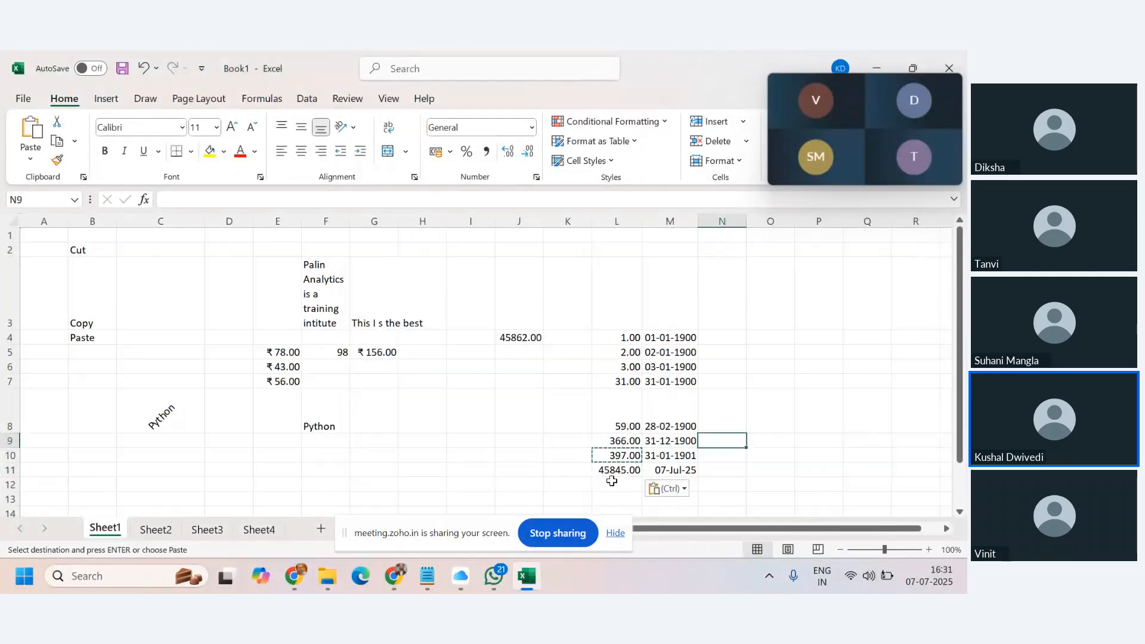
pyautogui.click(669, 468)
pyautogui.click(626, 471)
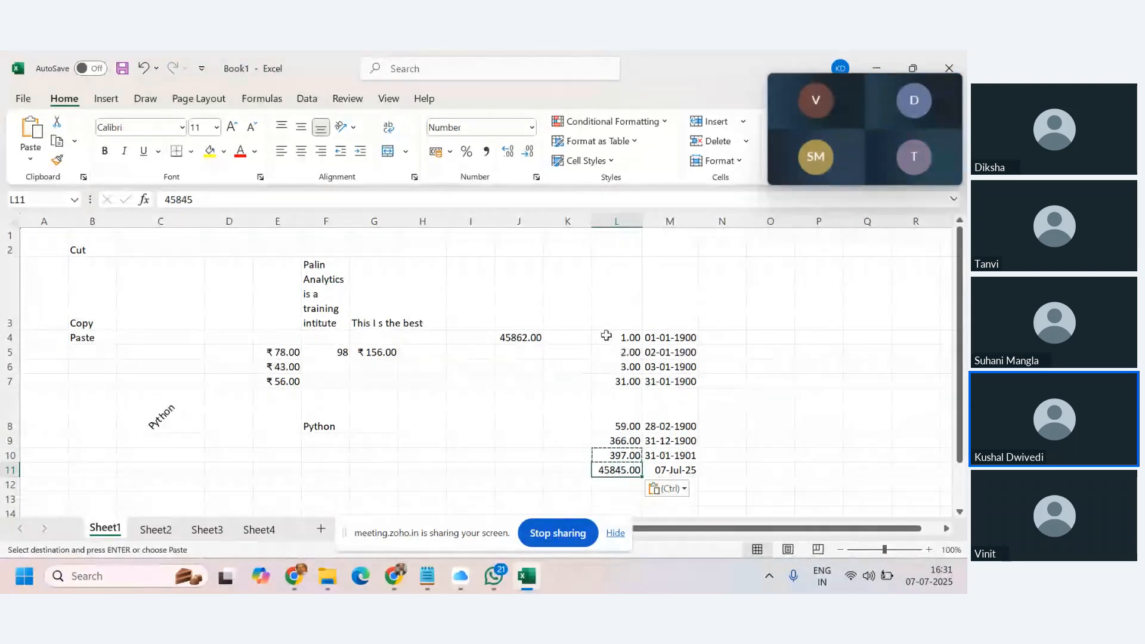
pyautogui.moveTo(614, 337); pyautogui.dragTo(669, 468)
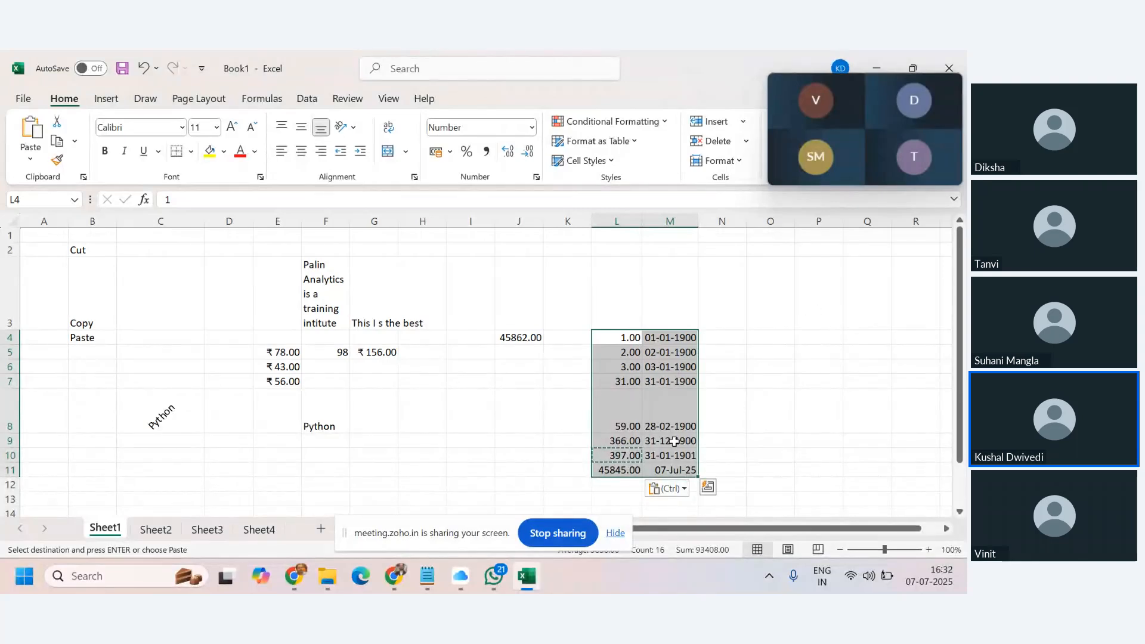
pyautogui.click(654, 471)
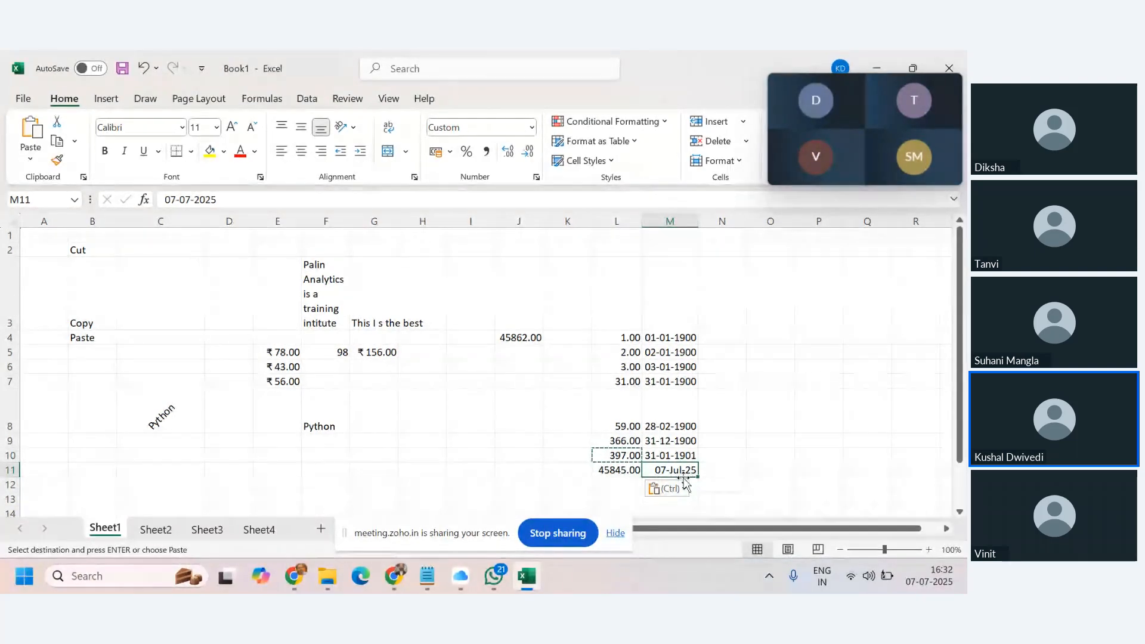
pyautogui.click(797, 418)
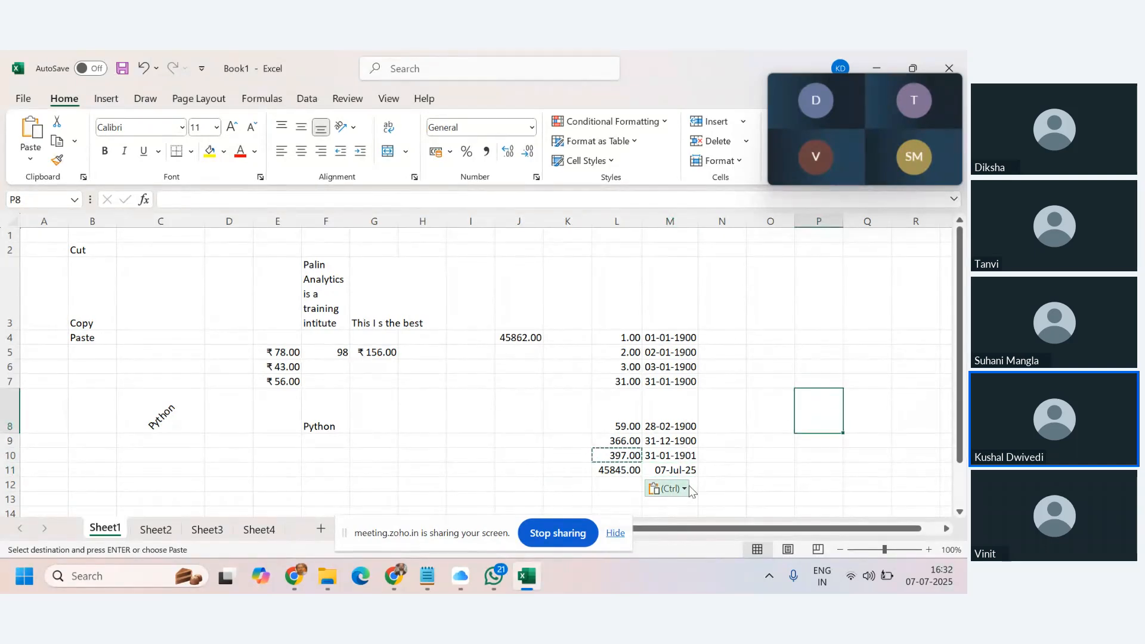
pyautogui.click(622, 470)
pyautogui.hotkey('ctrl', 'c')
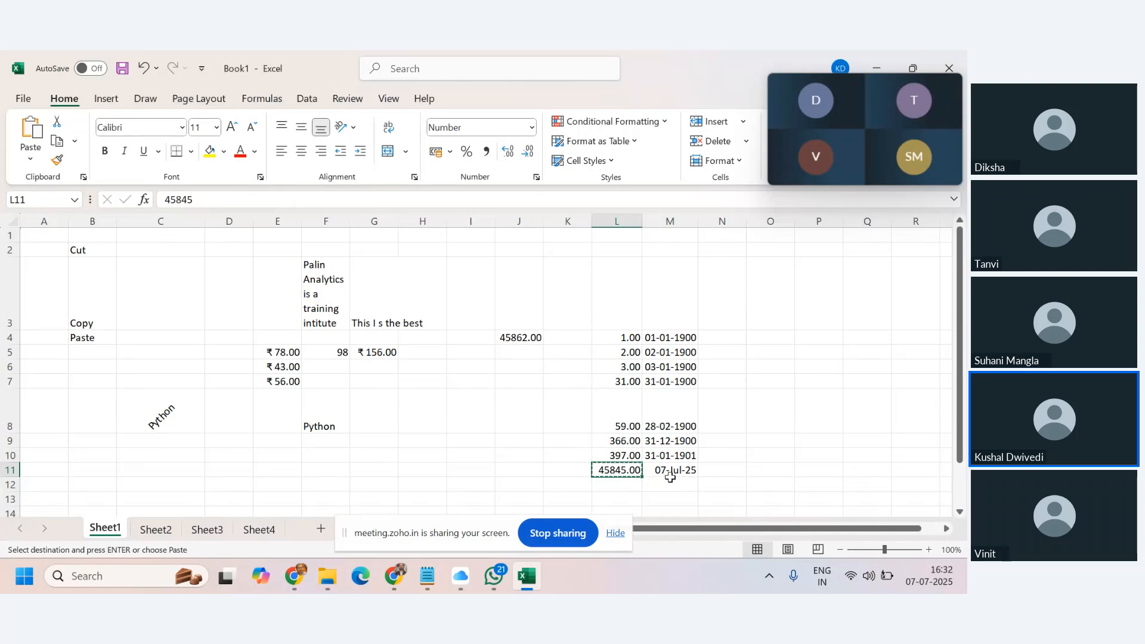
# Paste 45845 into L12 and enter =M11+180 in M12, giving 03-Jan-26.
pyautogui.click(628, 486)
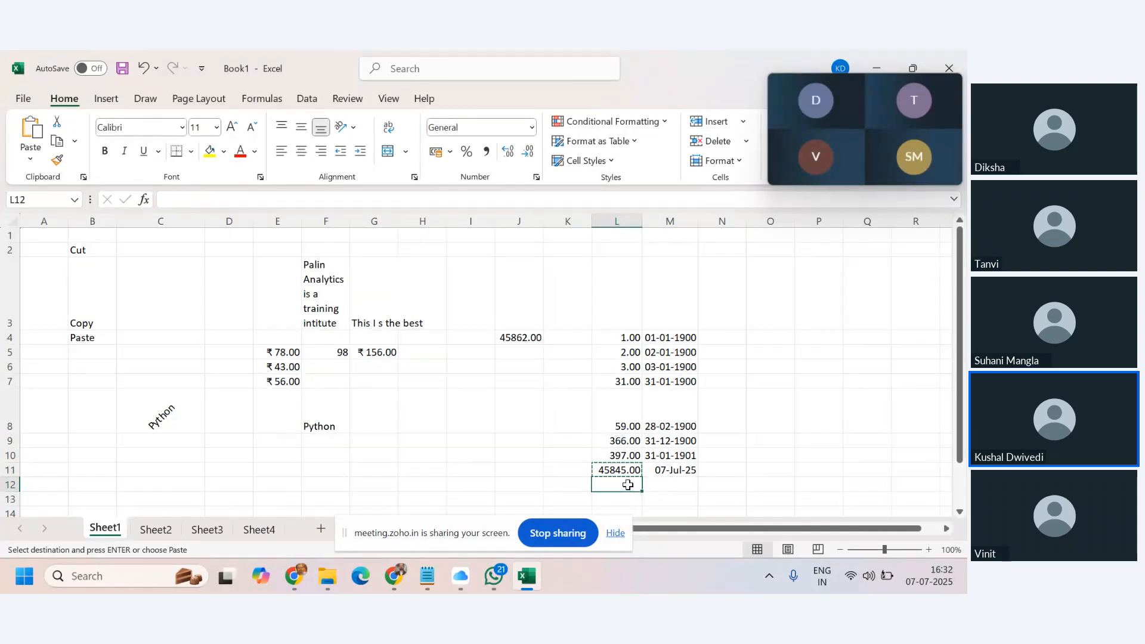
pyautogui.hotkey('ctrl', 'v')
pyautogui.click(668, 483)
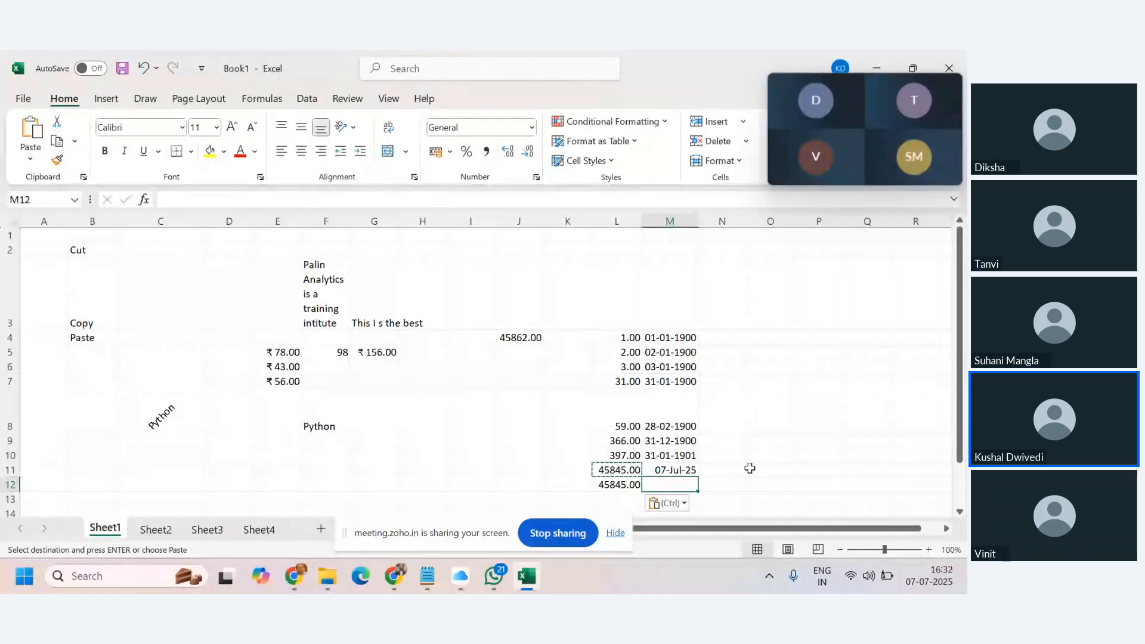
pyautogui.write('=')
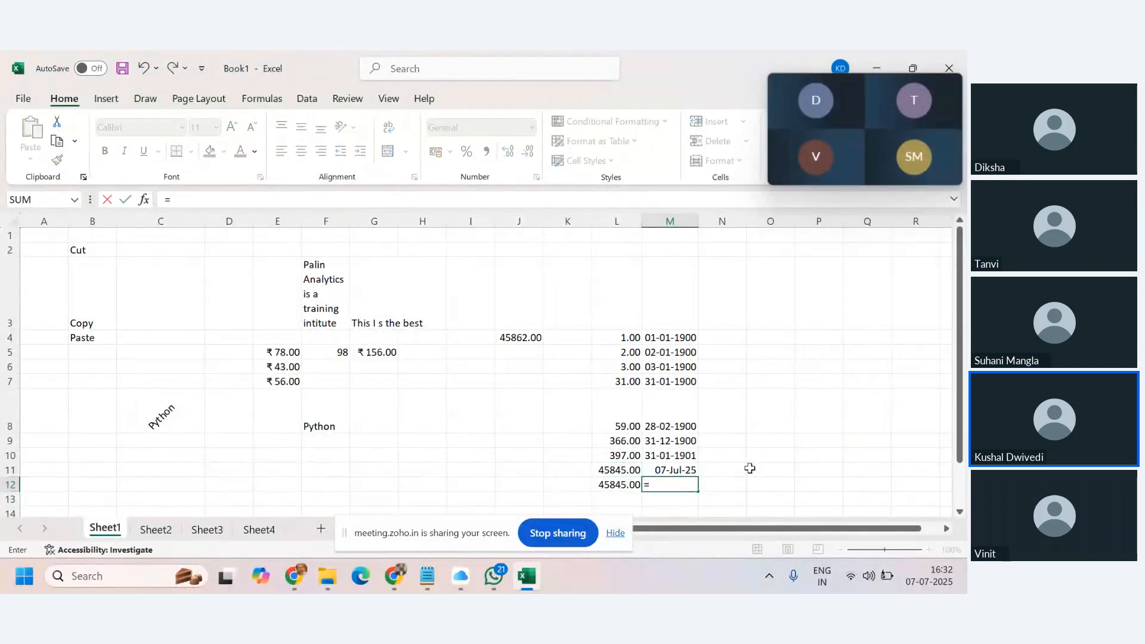
pyautogui.click(686, 468)
pyautogui.write('+1')
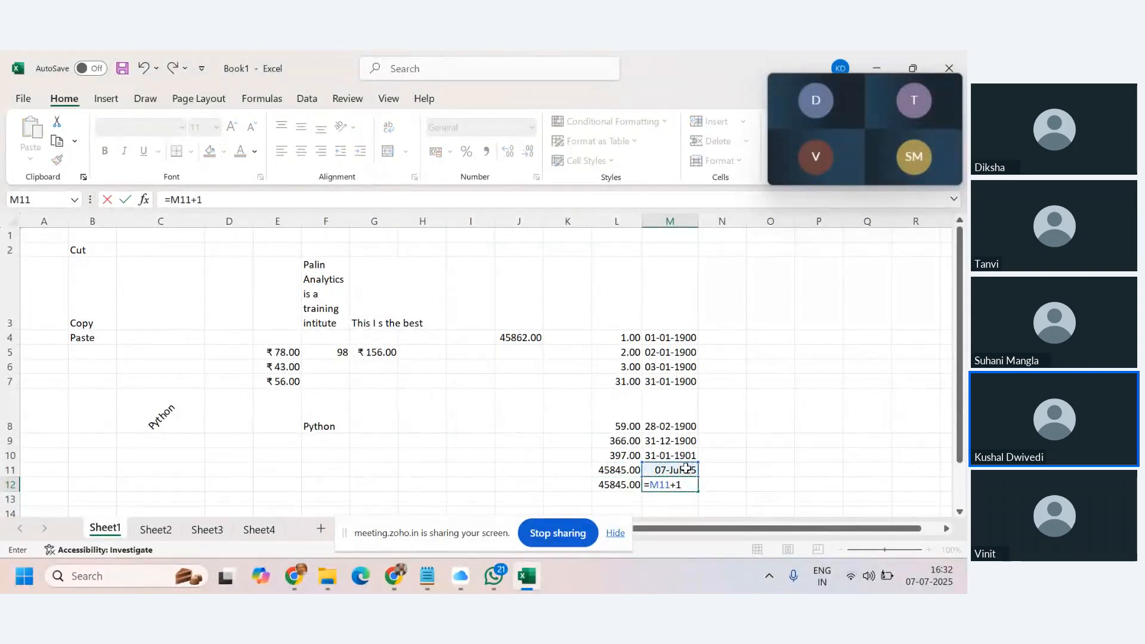
pyautogui.write('80')
pyautogui.press('Return')
# Paste M12's value, 46025, into L12 as a plain value.
pyautogui.click(687, 481)
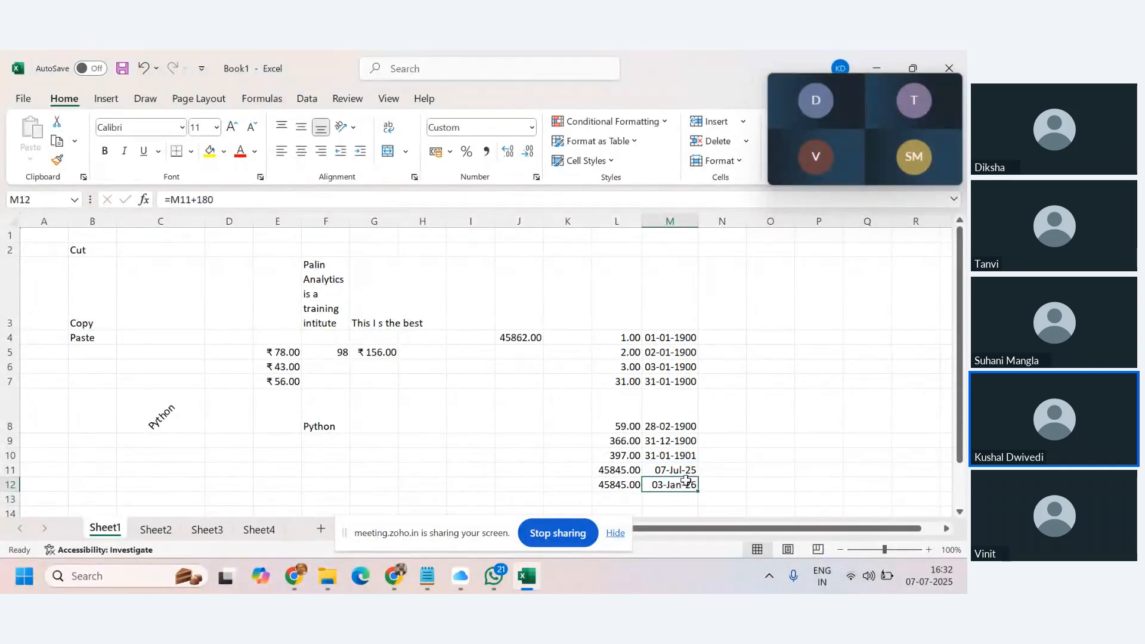
pyautogui.hotkey('ctrl', 'c')
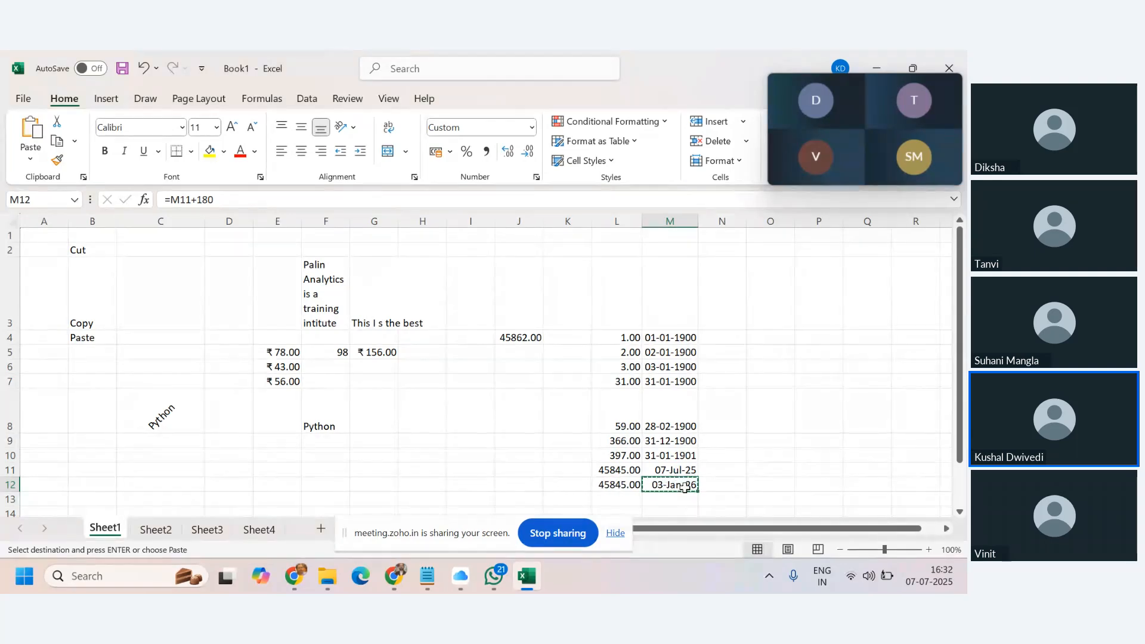
pyautogui.click(614, 485)
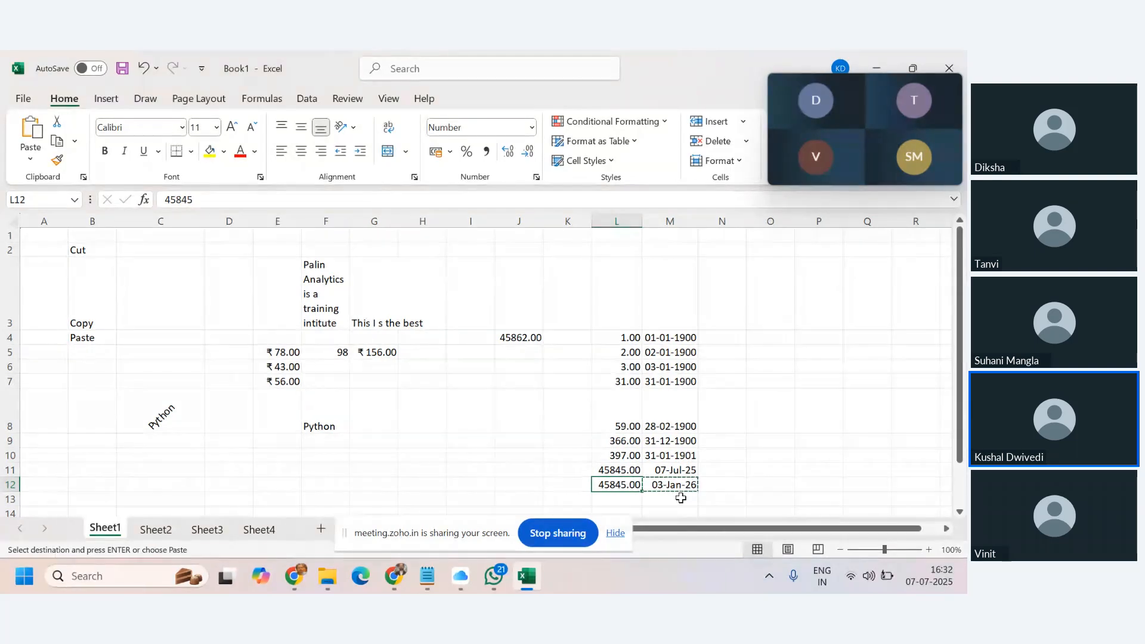
pyautogui.hotkey('ctrl', 'v')
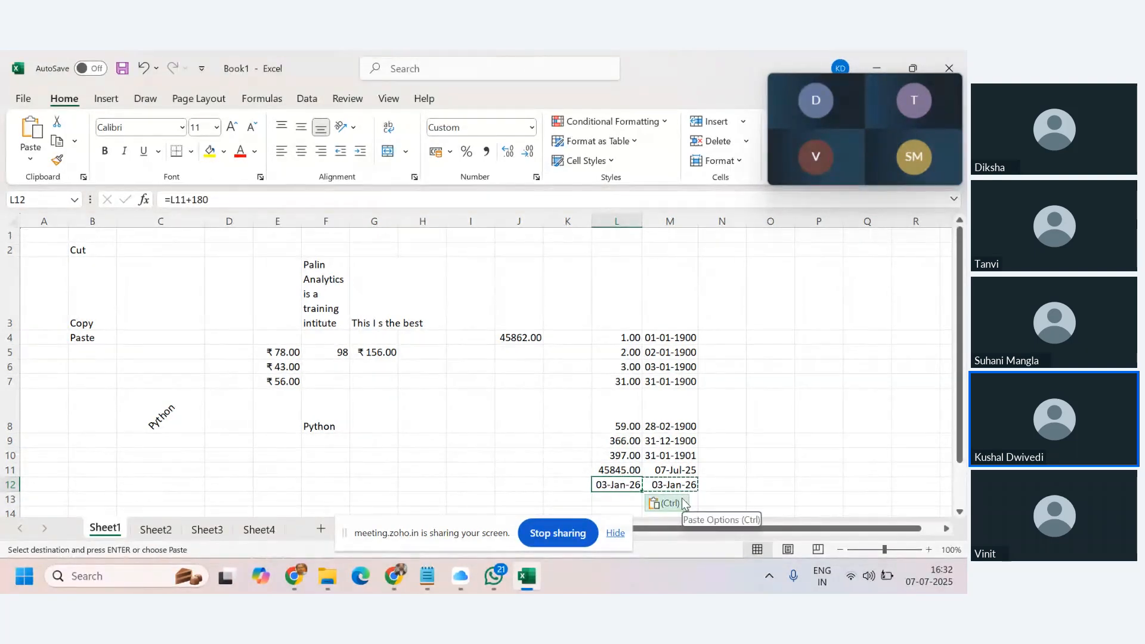
pyautogui.hotkey('ctrl', 'z')
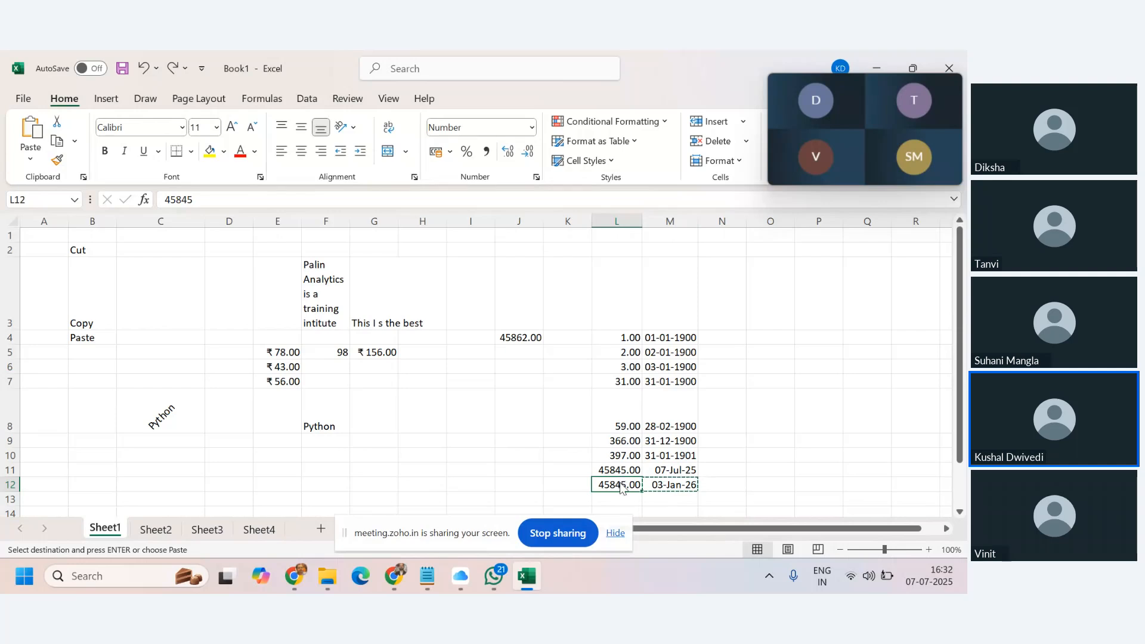
pyautogui.hotkey('ctrl', 'alt', 'v')
pyautogui.press('v')
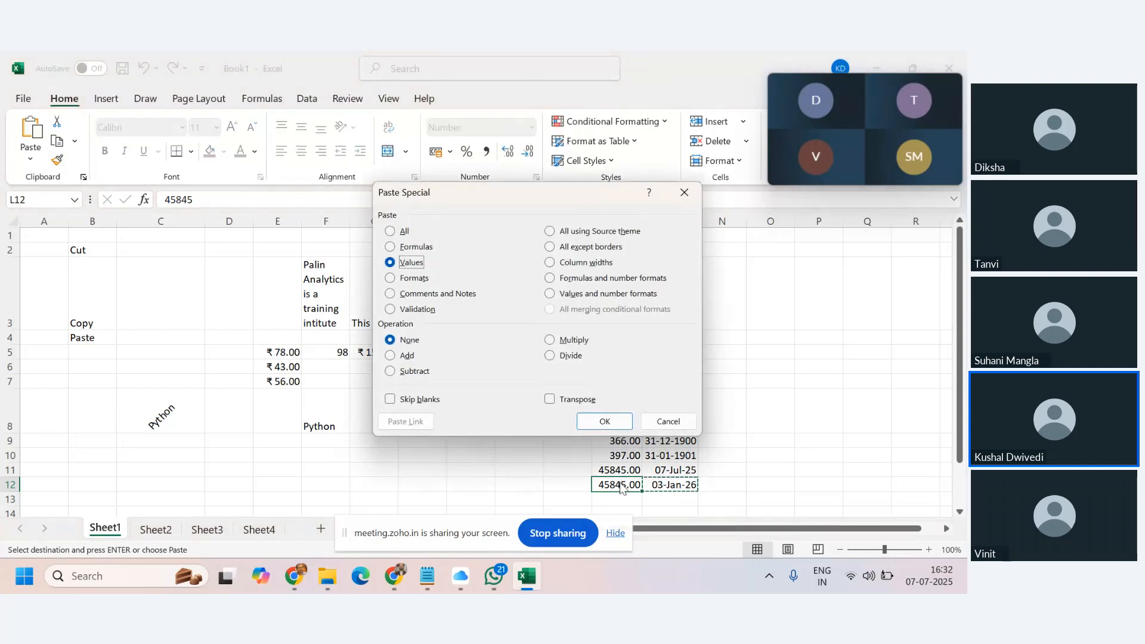
pyautogui.click(411, 279)
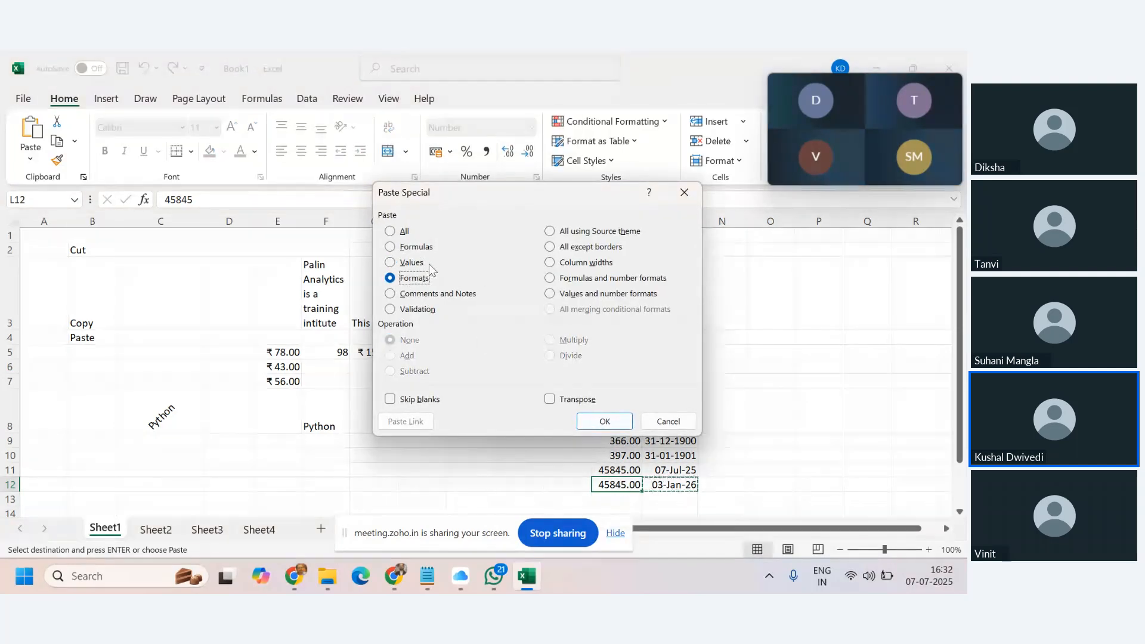
pyautogui.click(410, 262)
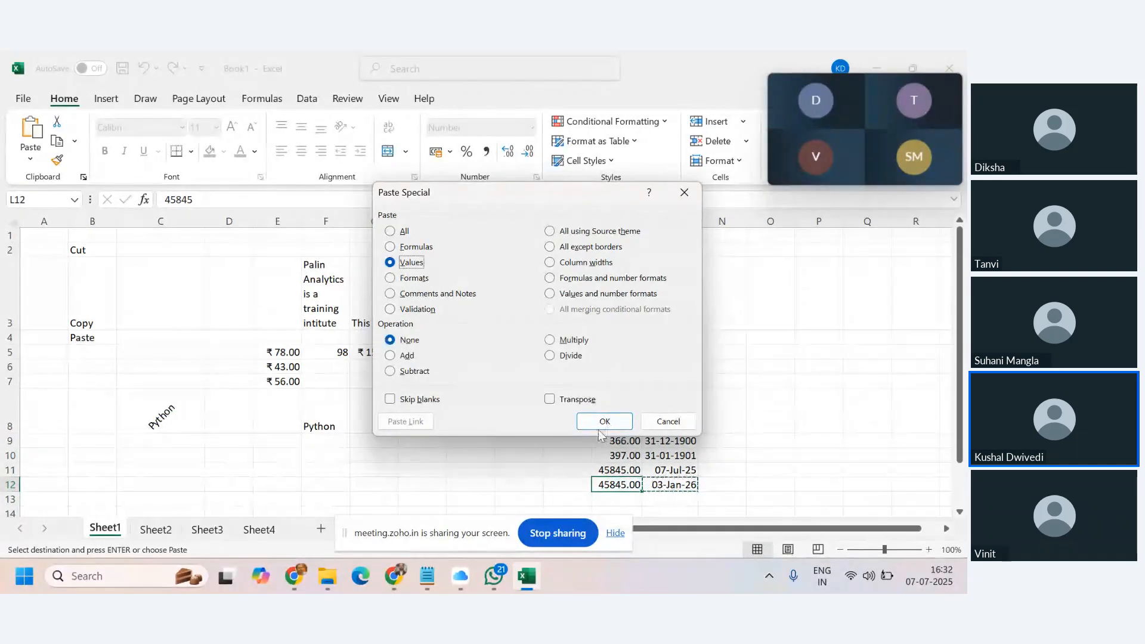
pyautogui.click(604, 421)
pyautogui.click(758, 430)
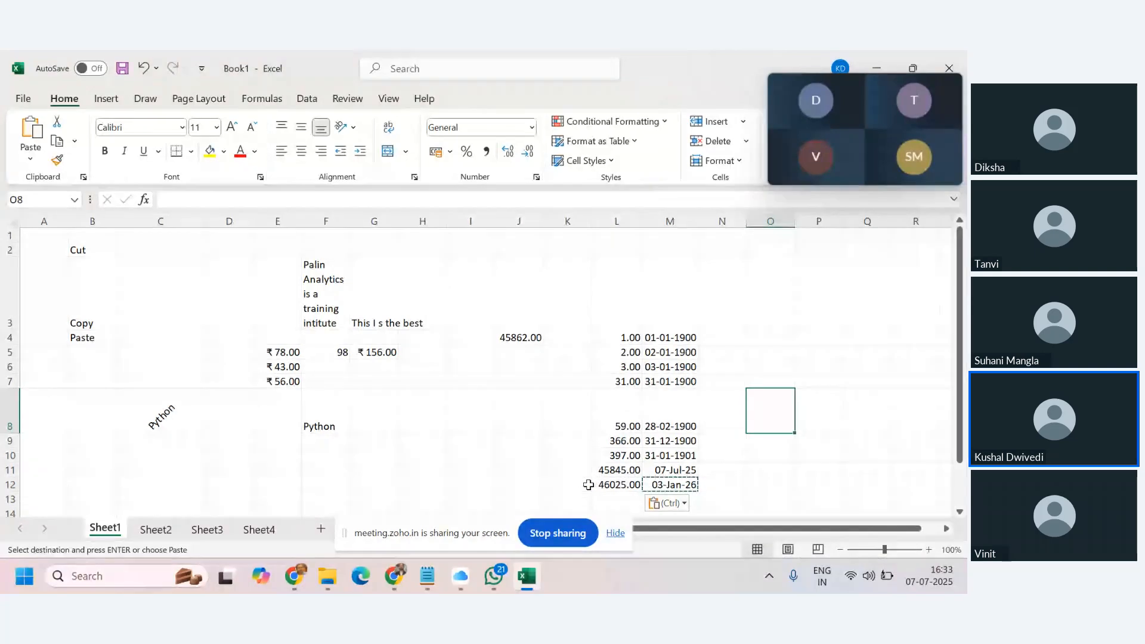
# Enter =L12-L11 in L13, giving 180.00.
pyautogui.click(613, 499)
pyautogui.write('=')
pyautogui.click(620, 482)
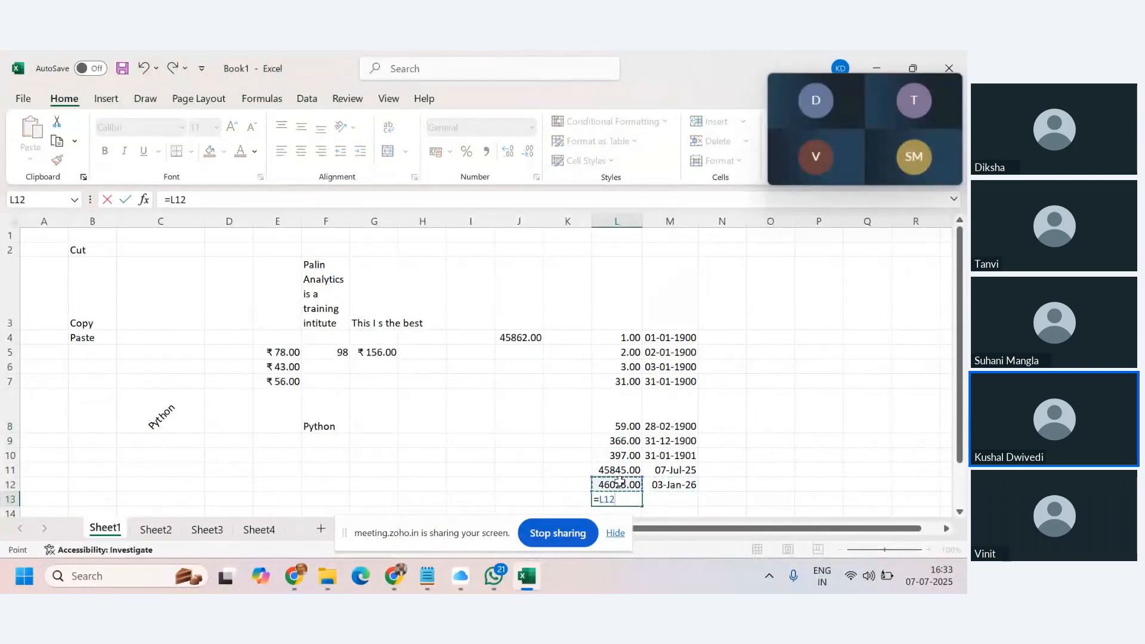
pyautogui.write('-')
pyautogui.click(620, 471)
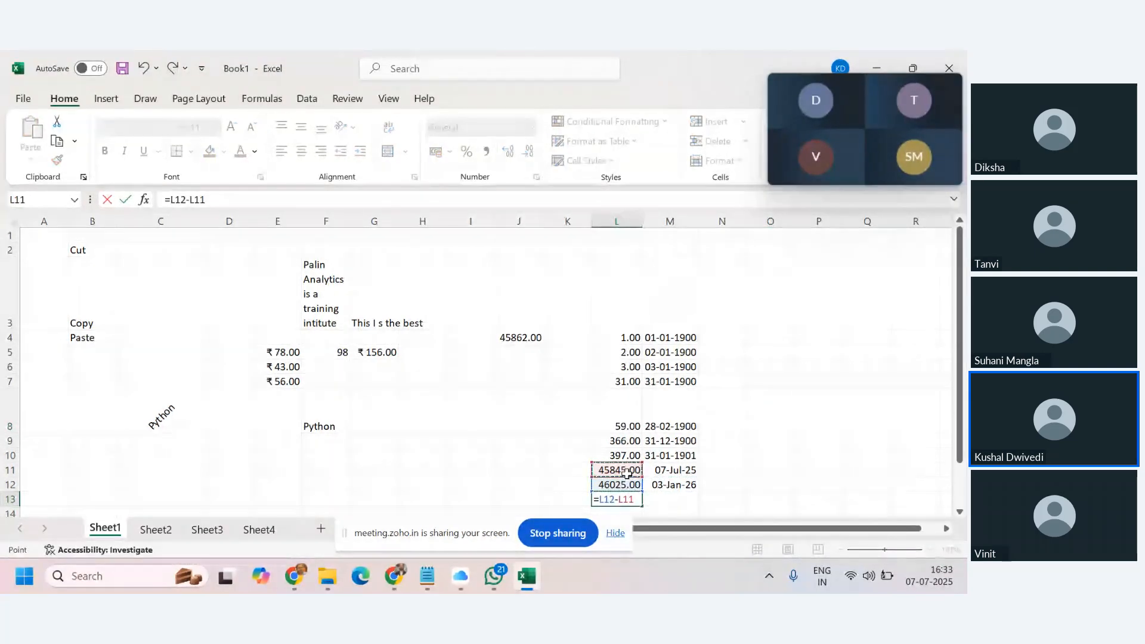
pyautogui.press('Return')
pyautogui.click(619, 484)
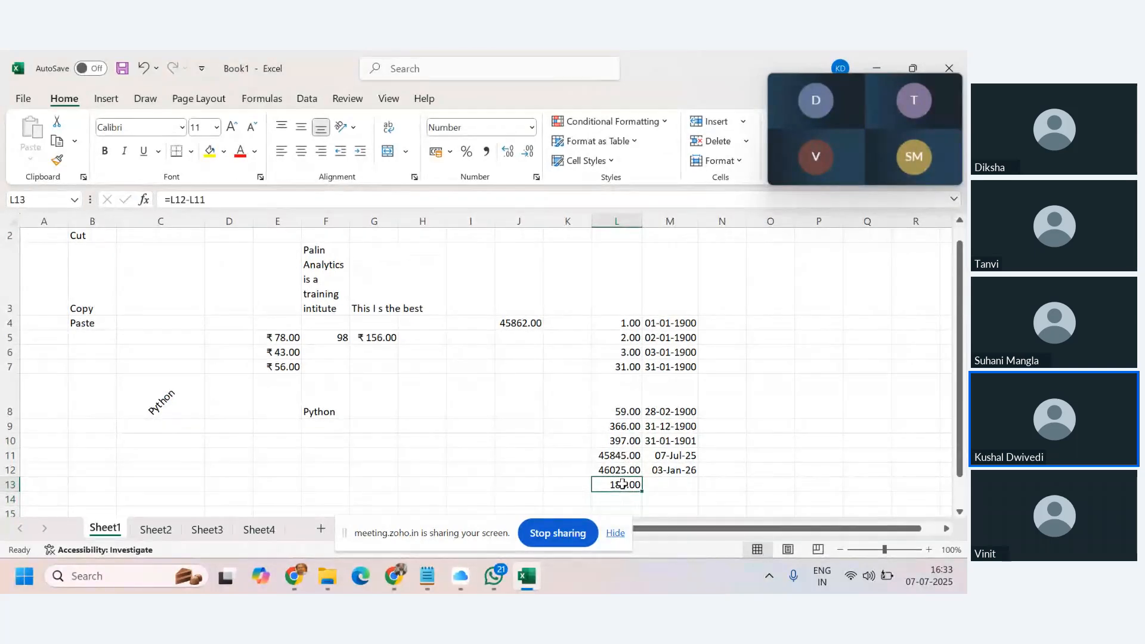
# Review the dates in M11 and M12, including M12's =M11+180 formula.
pyautogui.moveTo(689, 459); pyautogui.dragTo(679, 471)
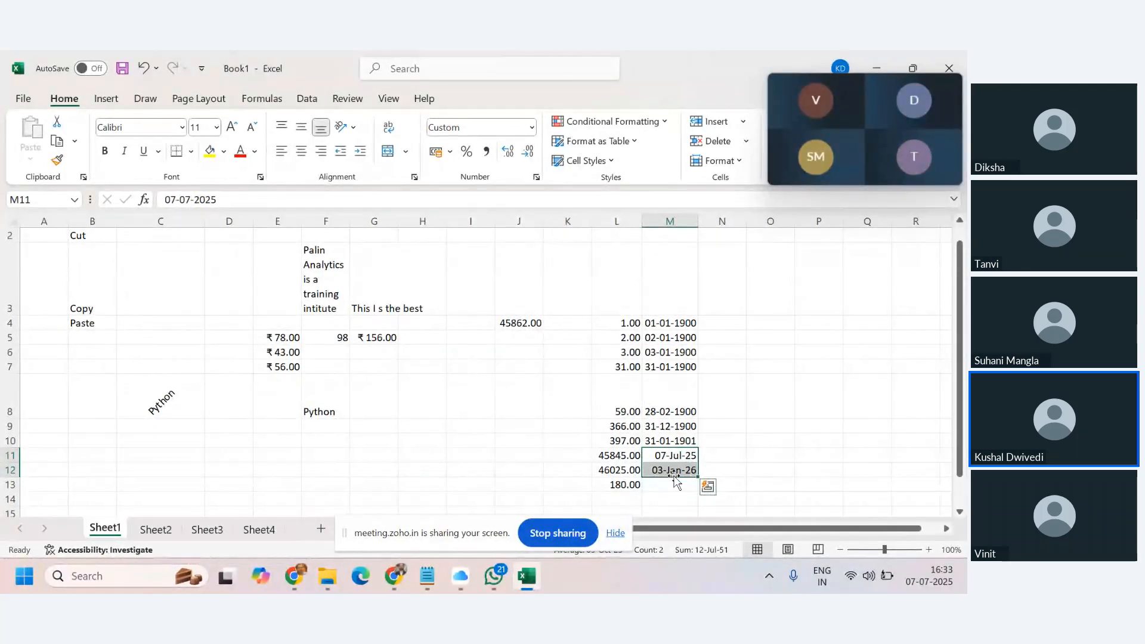
pyautogui.click(669, 456)
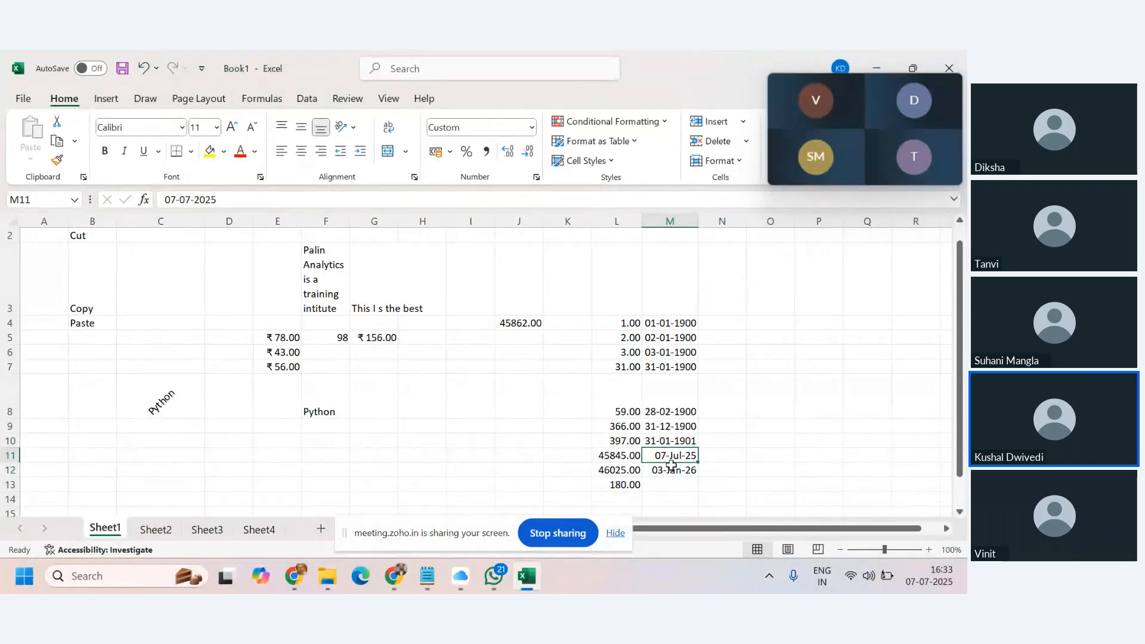
pyautogui.click(670, 468)
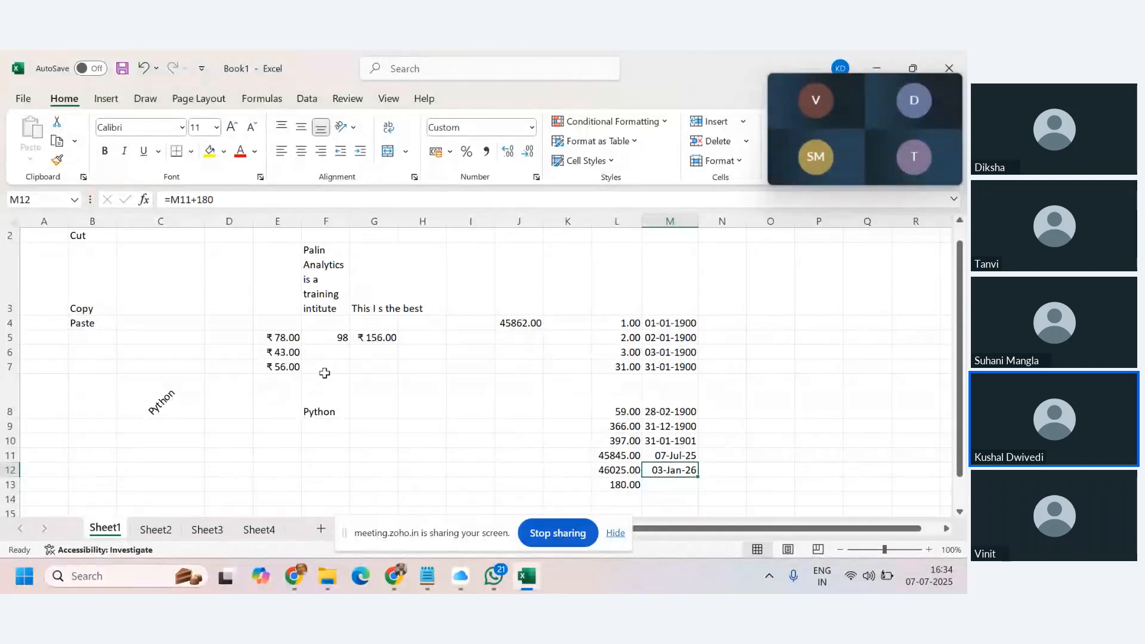
# Apply the custom mmm-yy format to M12 so its date displays as Jan-26.
pyautogui.click(532, 127)
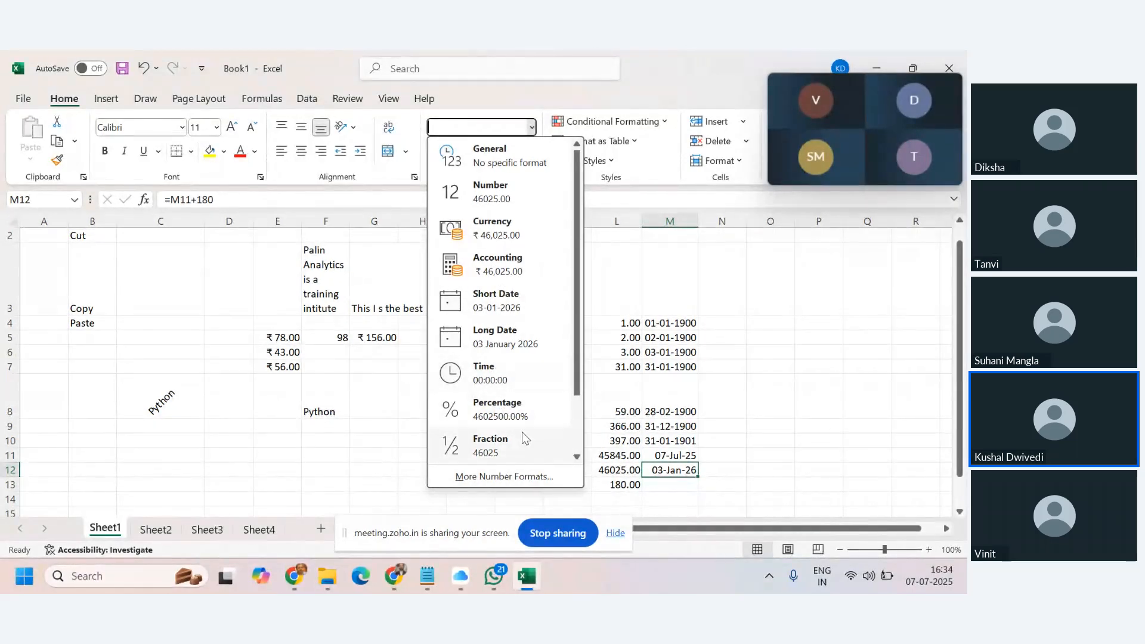
pyautogui.click(518, 480)
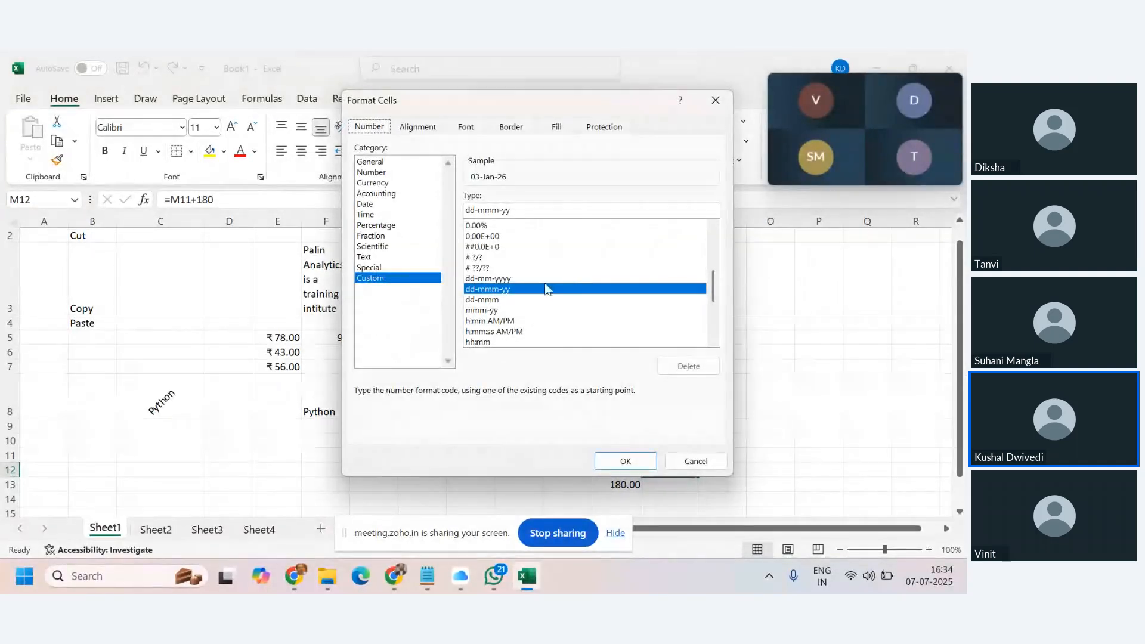
pyautogui.scroll(6, 546, 313)
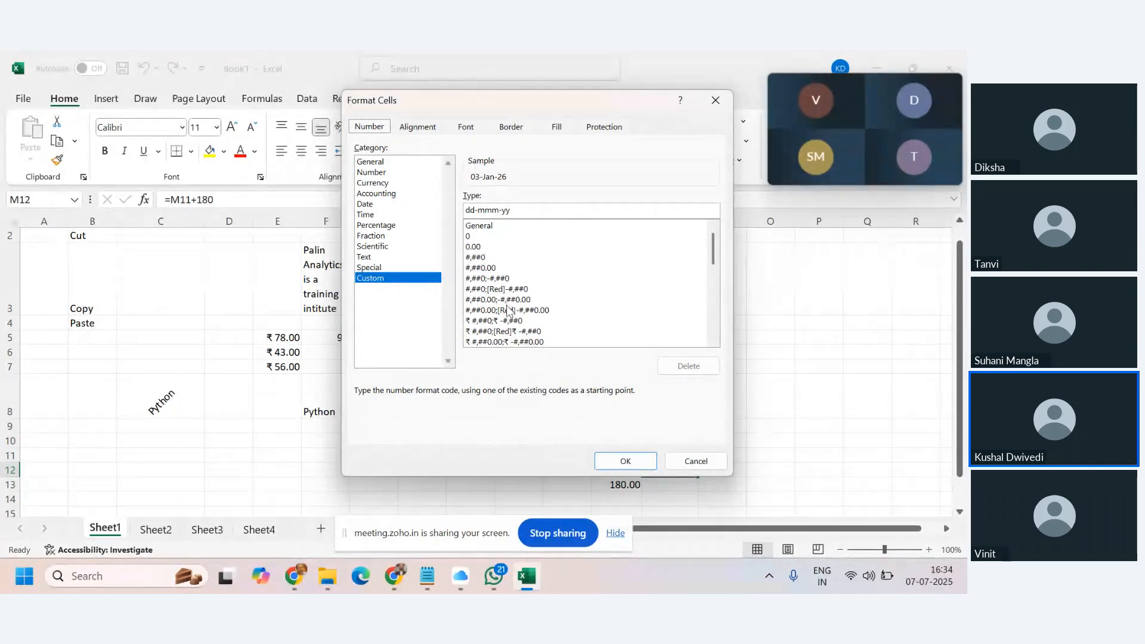
pyautogui.scroll(-8, 502, 310)
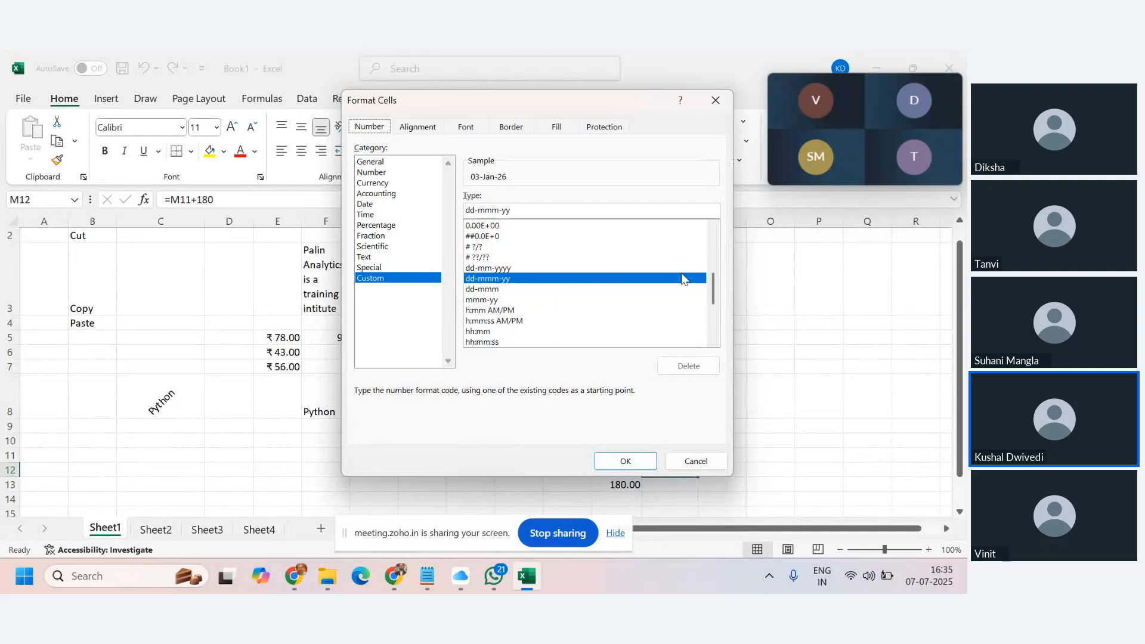
pyautogui.click(934, 403)
pyautogui.click(695, 461)
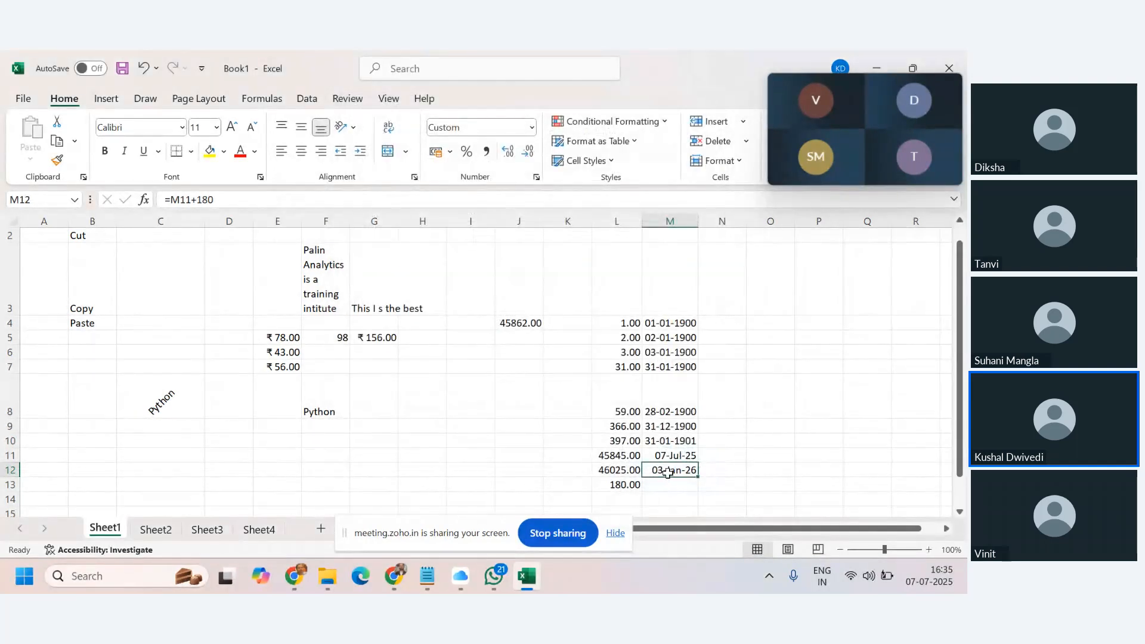
pyautogui.click(531, 127)
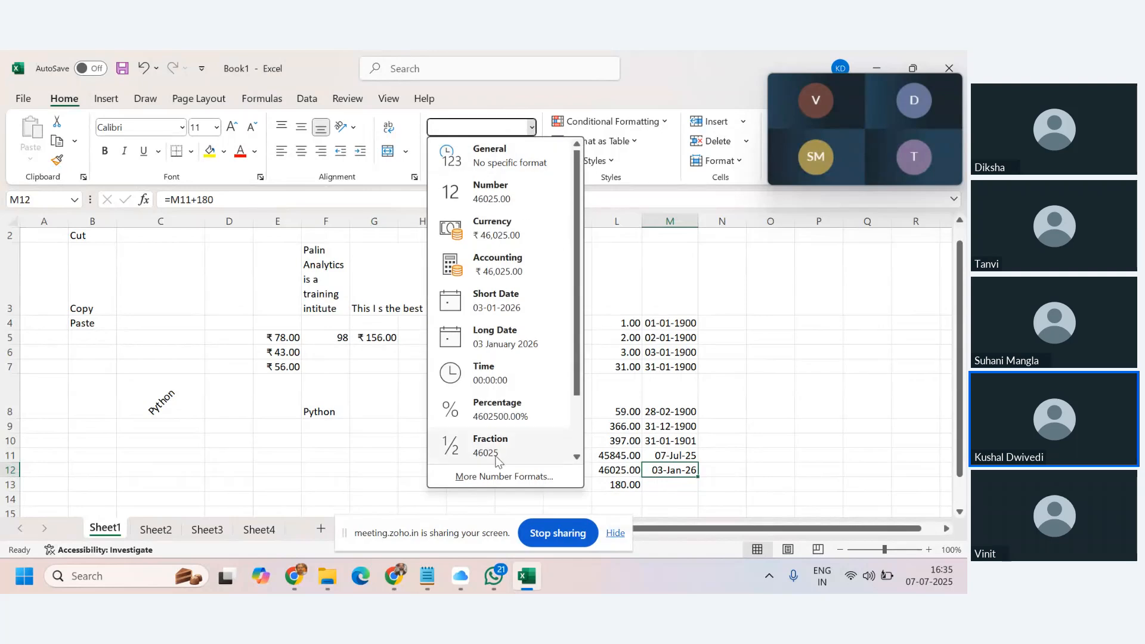
pyautogui.click(497, 477)
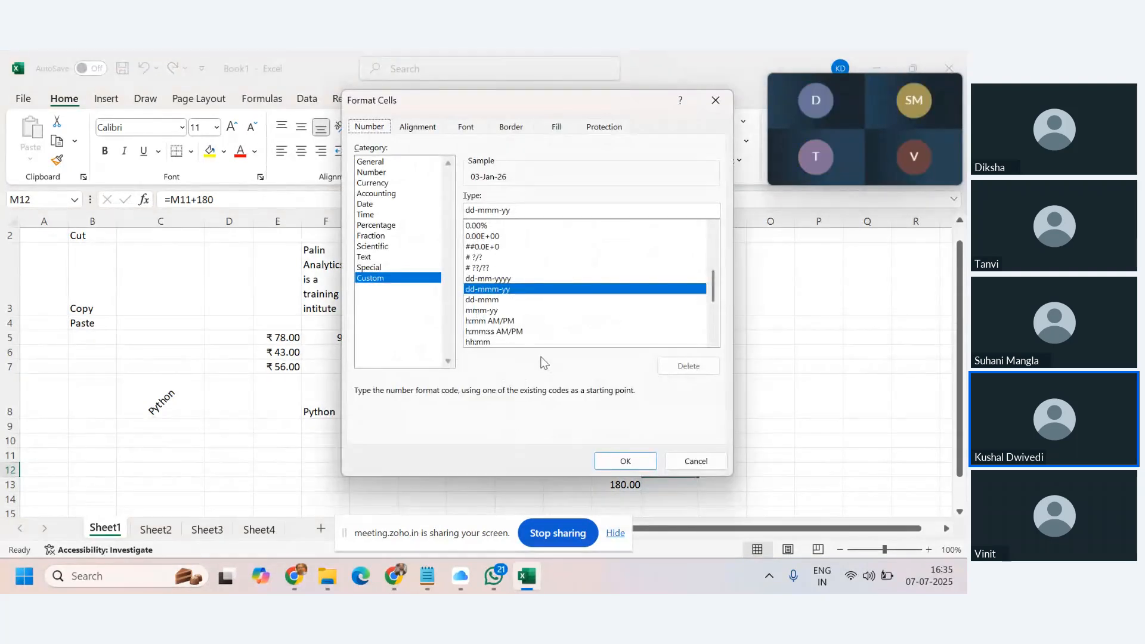
pyautogui.click(481, 310)
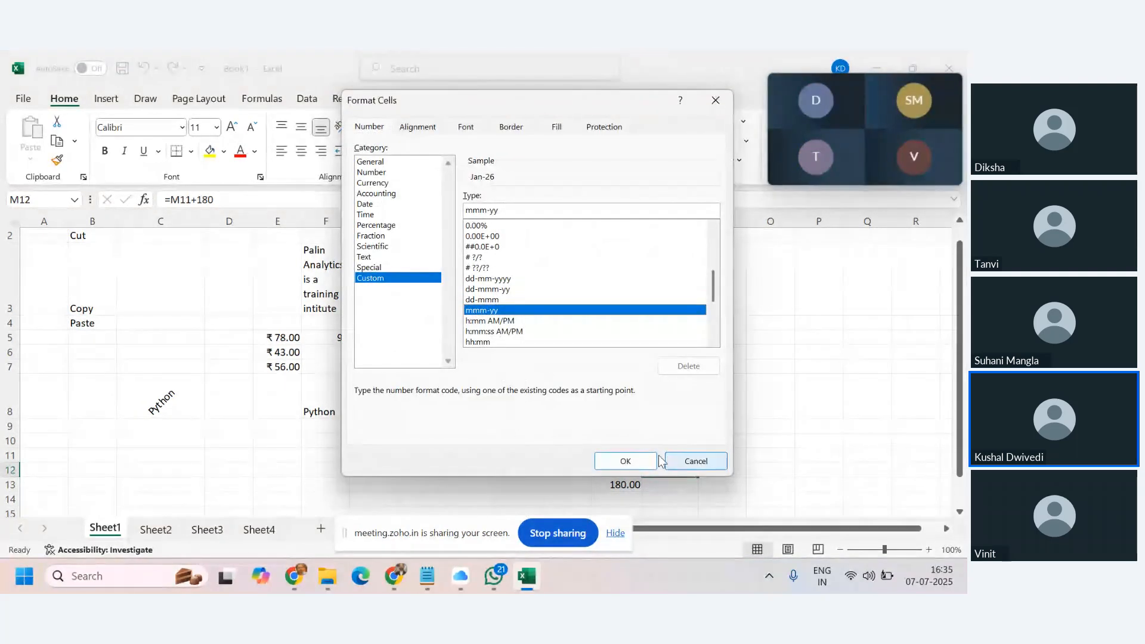
pyautogui.click(634, 465)
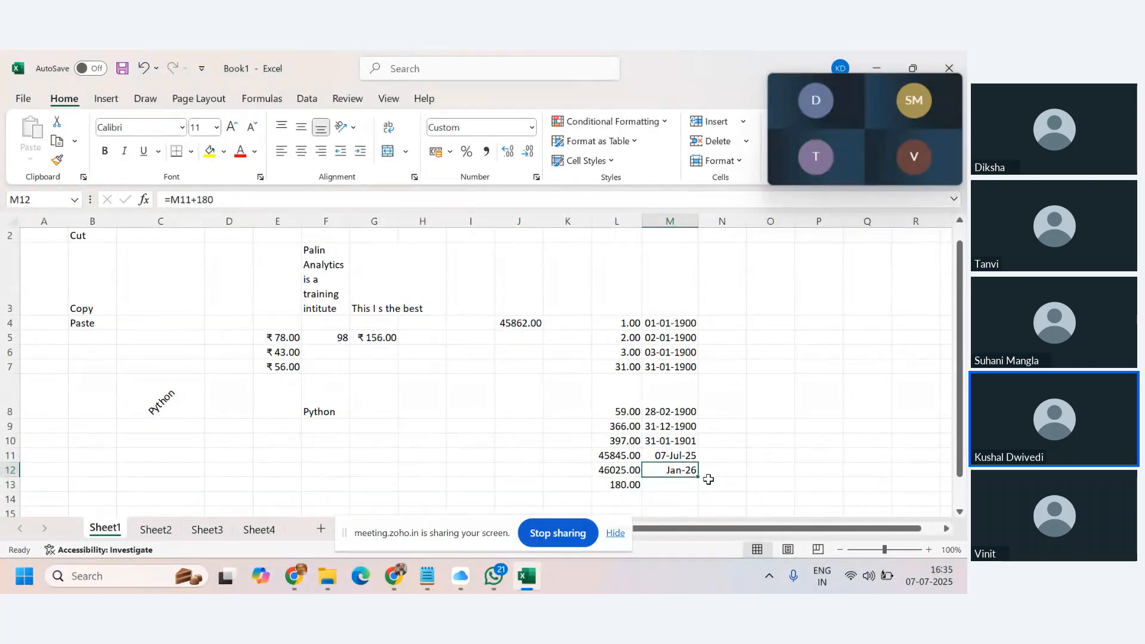
# Apply the custom dd-mmm date format to M12.
pyautogui.click(532, 127)
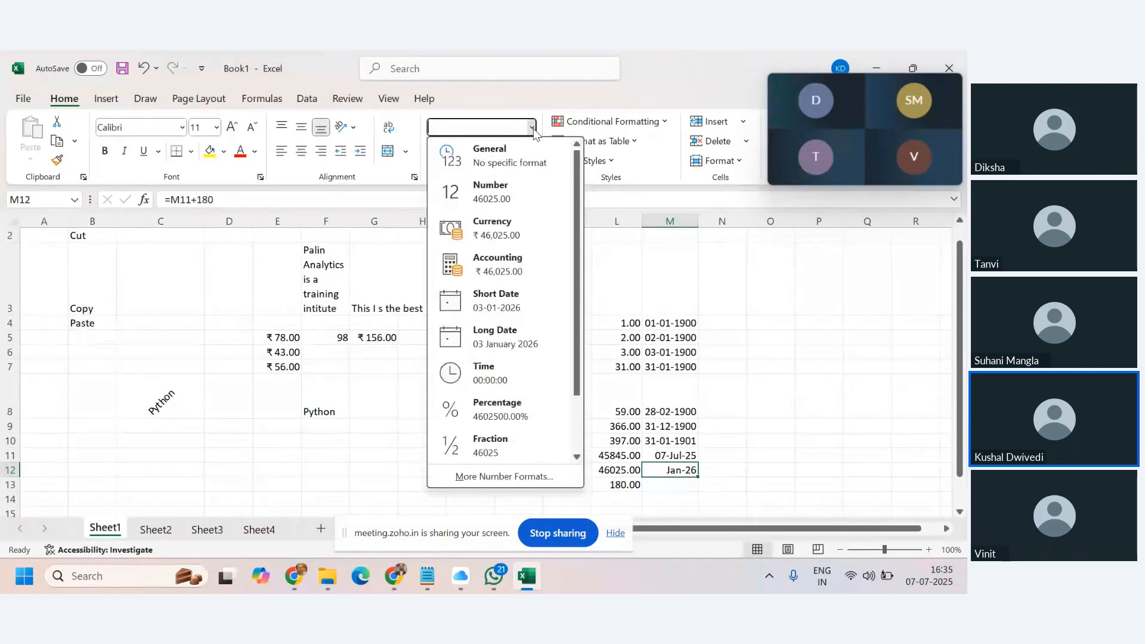
pyautogui.click(535, 477)
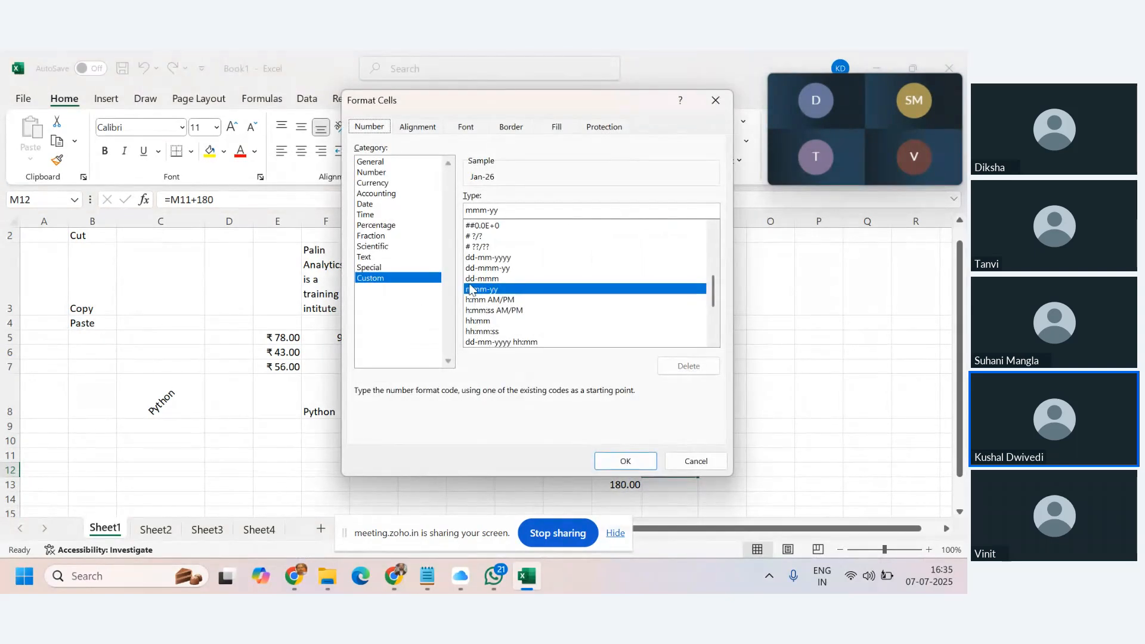
pyautogui.click(479, 279)
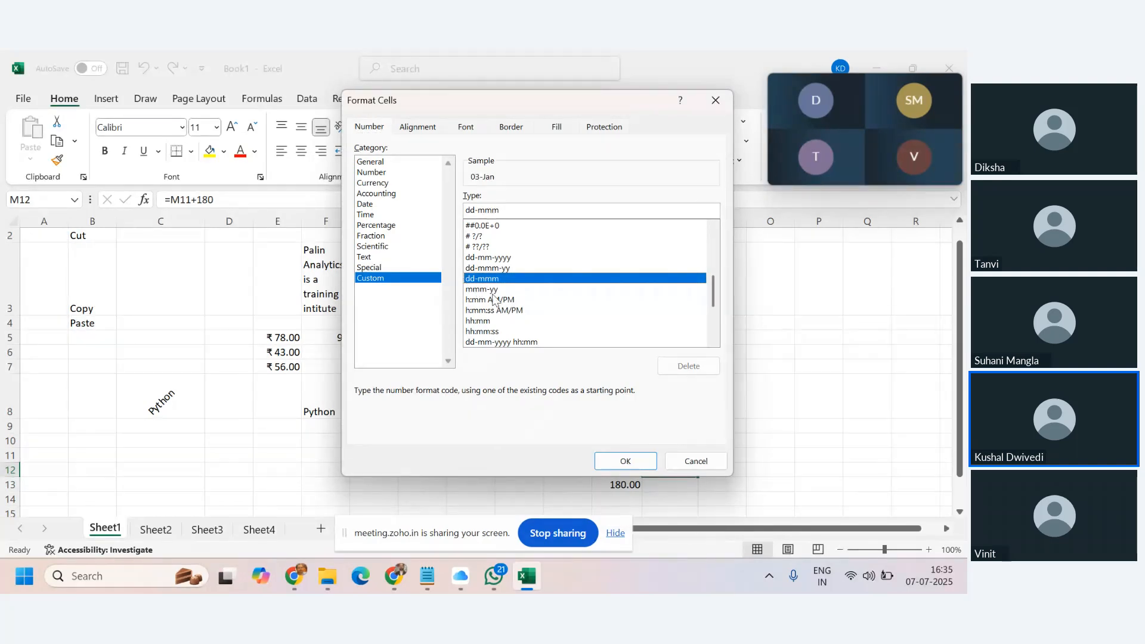
pyautogui.click(633, 462)
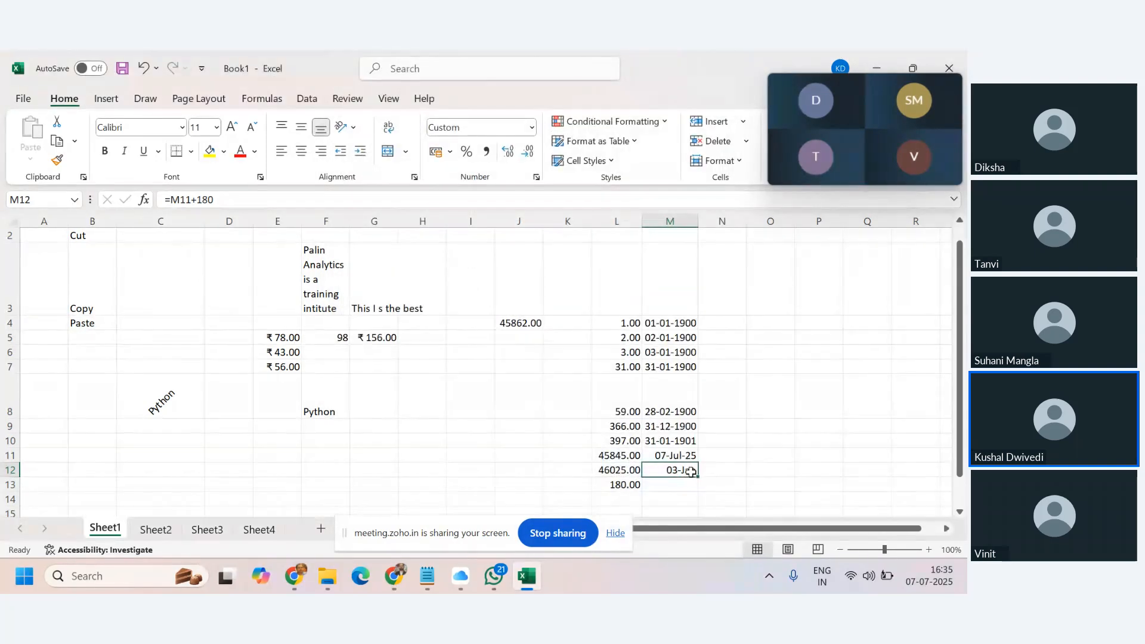
pyautogui.click(532, 128)
pyautogui.click(501, 476)
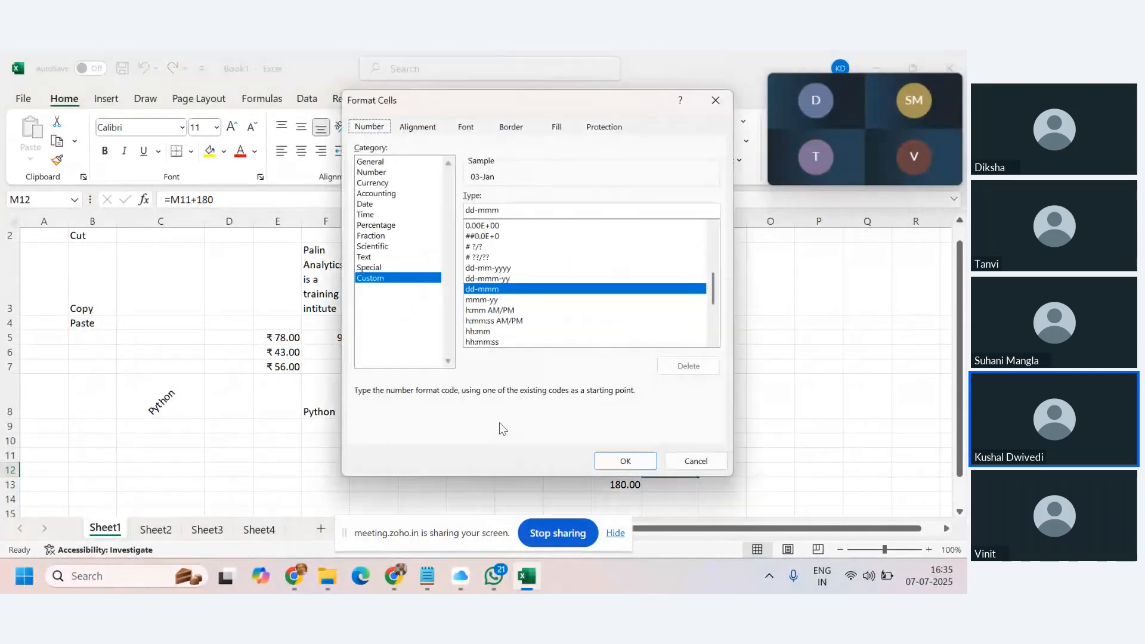
pyautogui.scroll(-3, 560, 320)
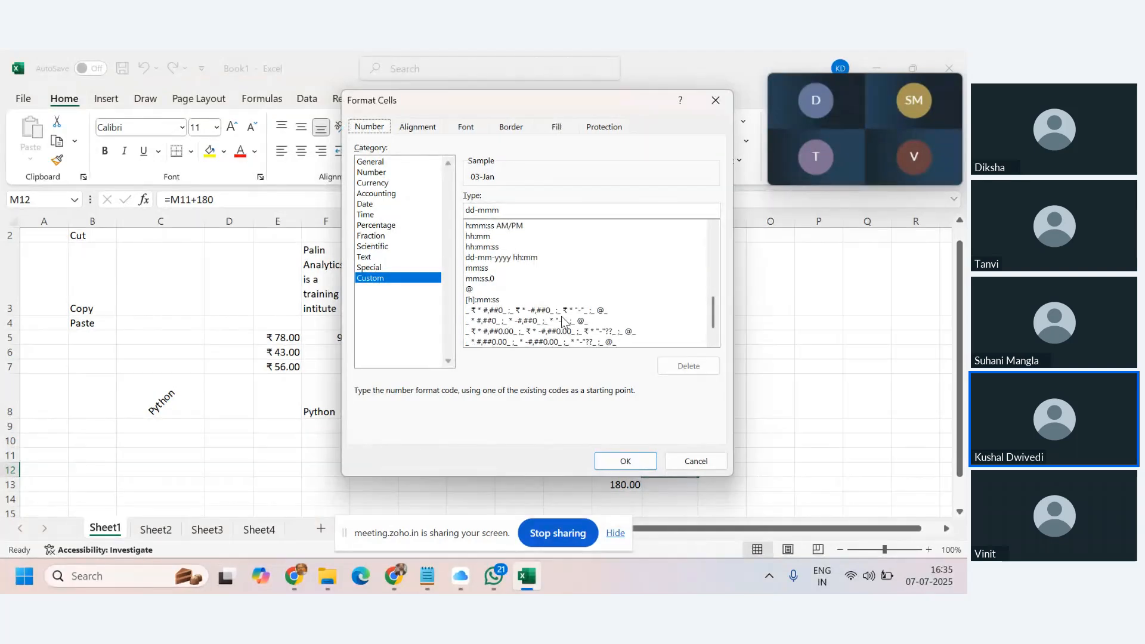
pyautogui.scroll(1, 561, 320)
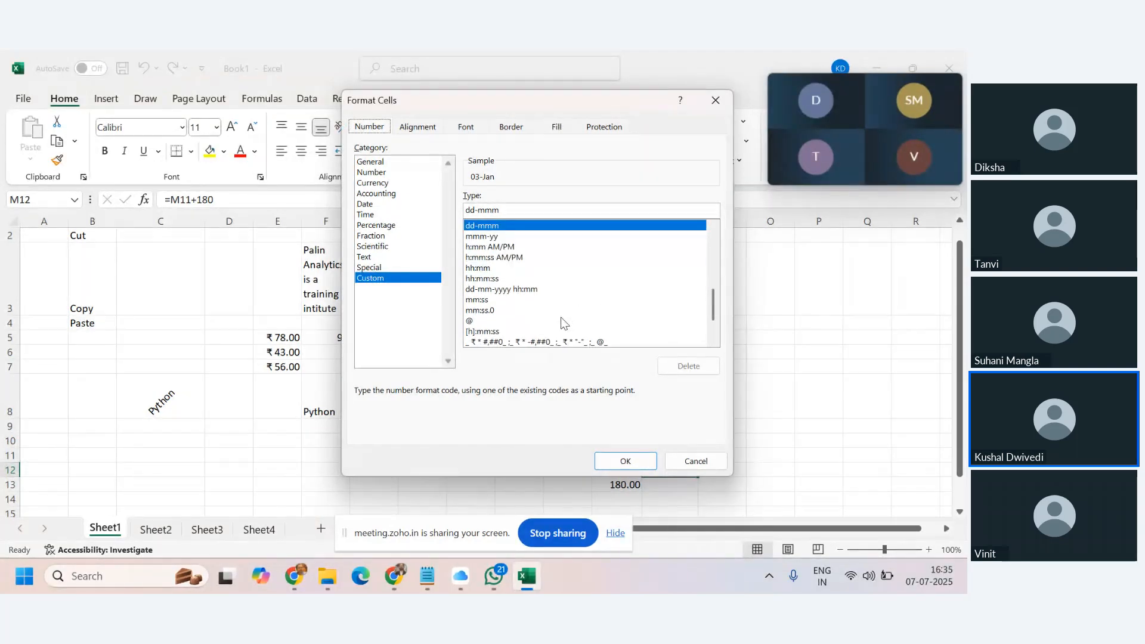
pyautogui.click(498, 289)
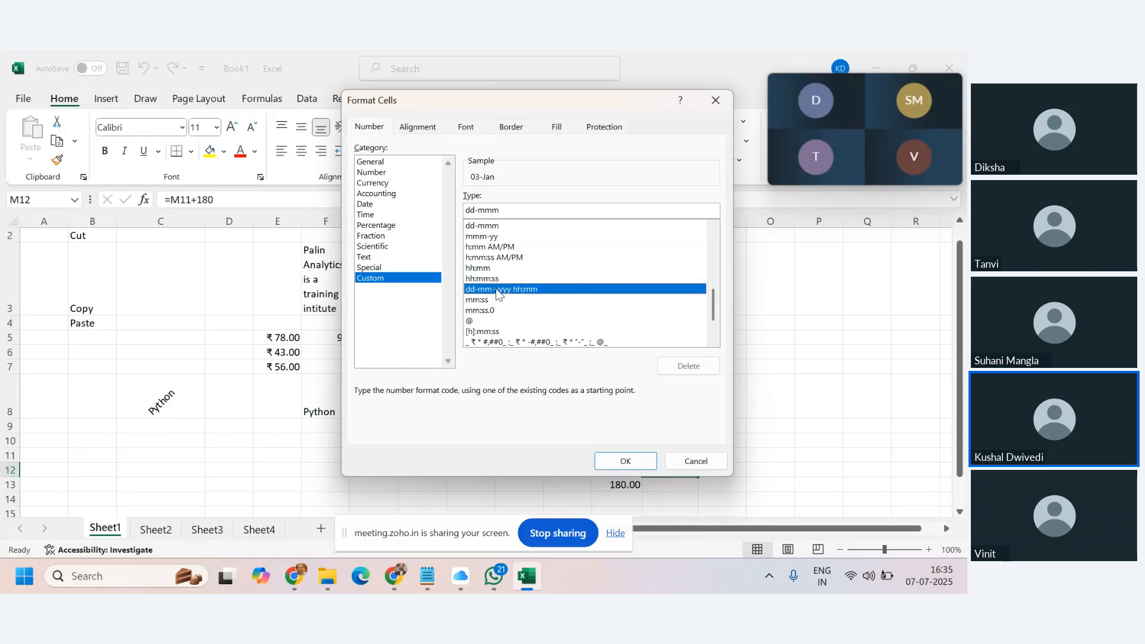
pyautogui.click(626, 461)
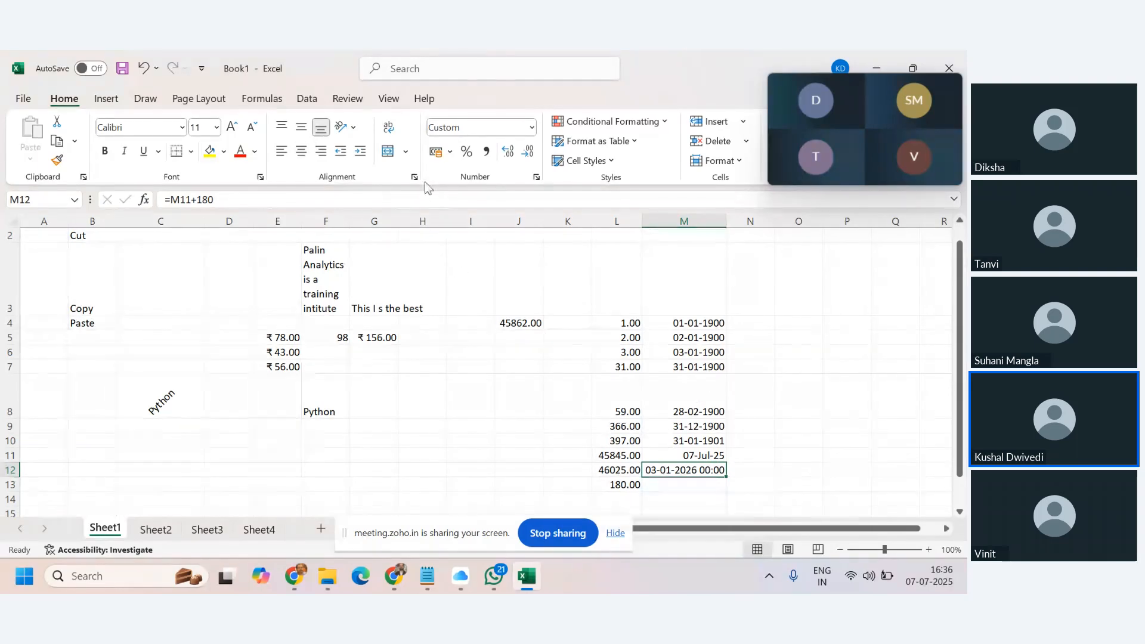
pyautogui.click(449, 153)
pyautogui.click(404, 387)
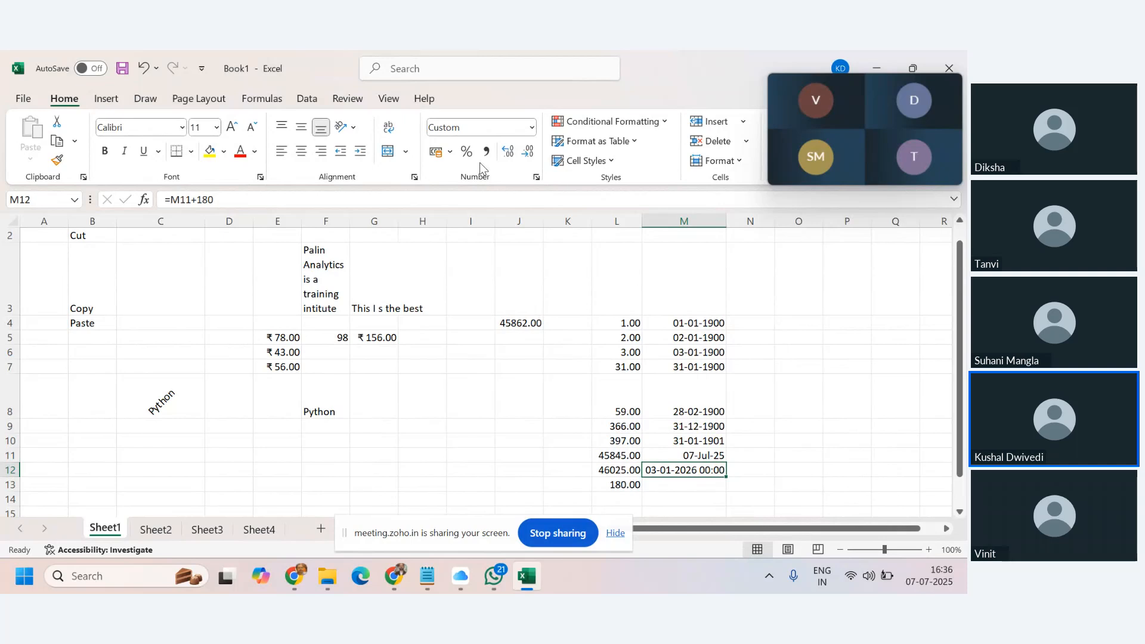
pyautogui.click(272, 428)
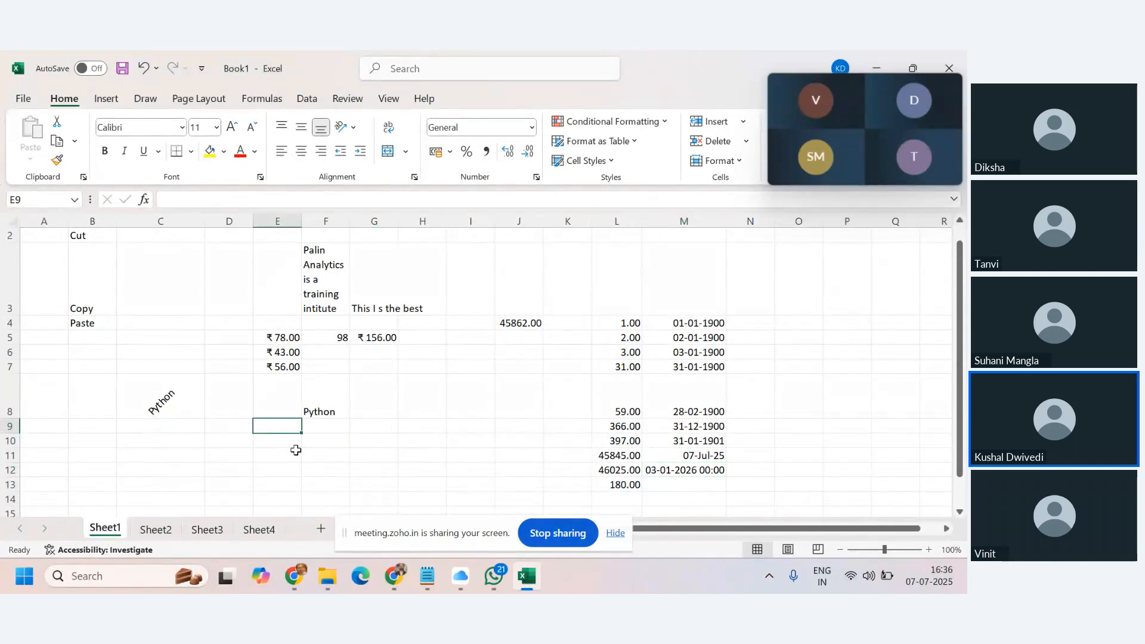
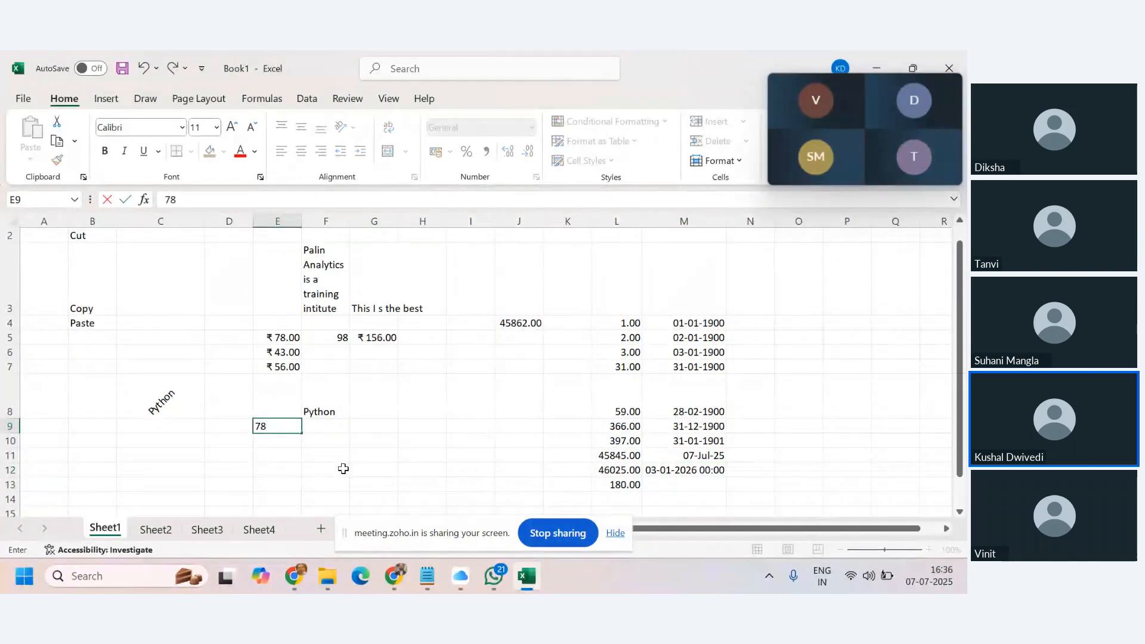
pyautogui.press('Return')
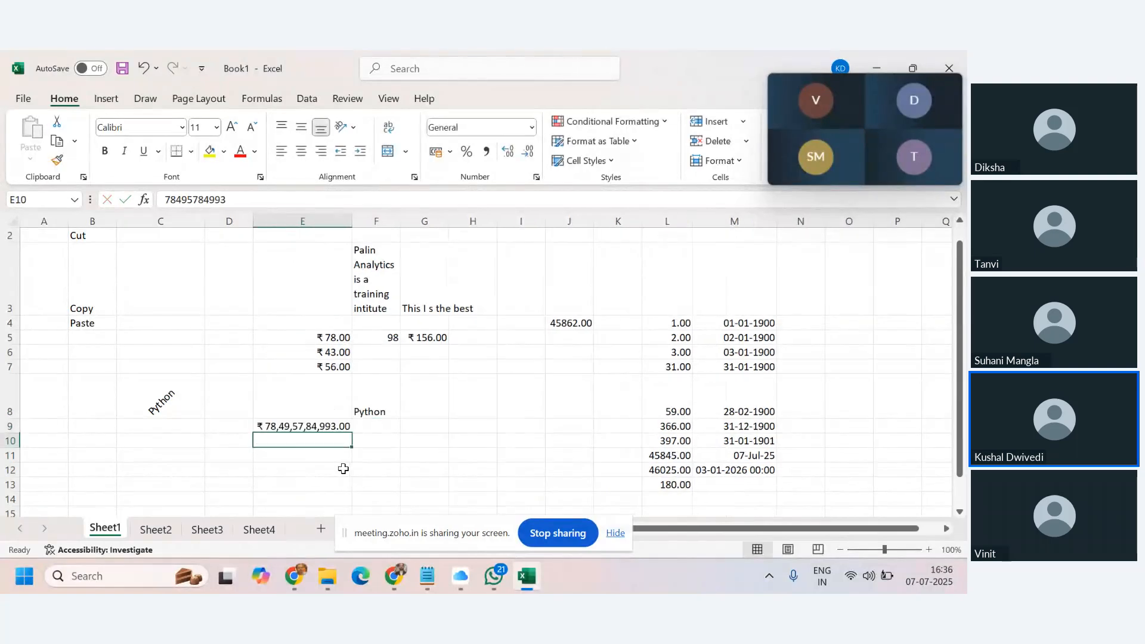
pyautogui.click(297, 426)
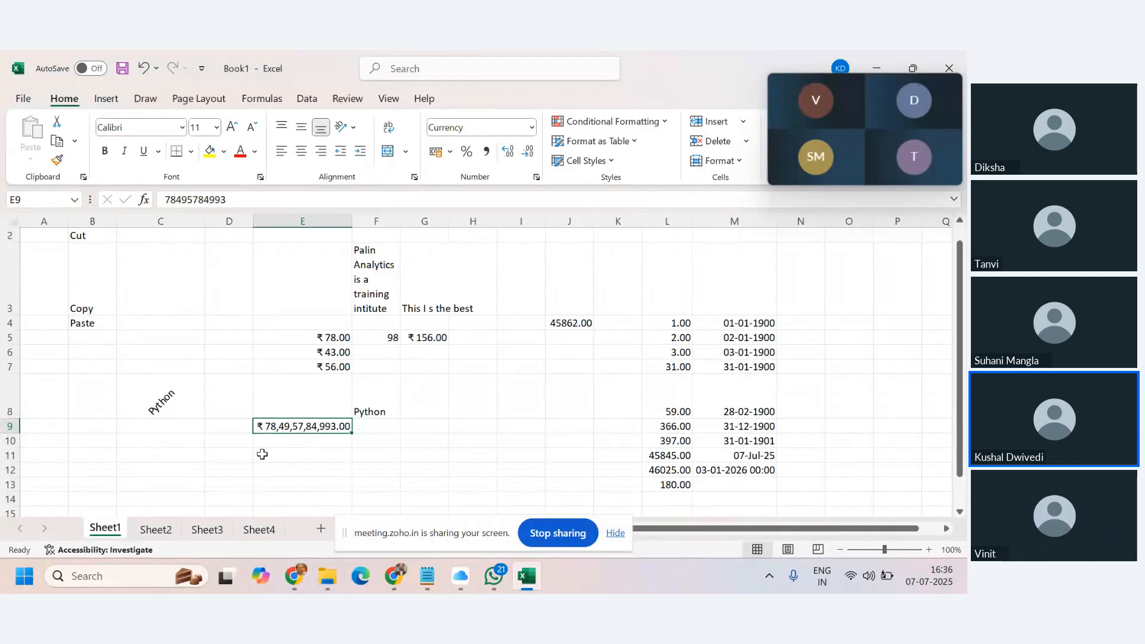
pyautogui.click(424, 429)
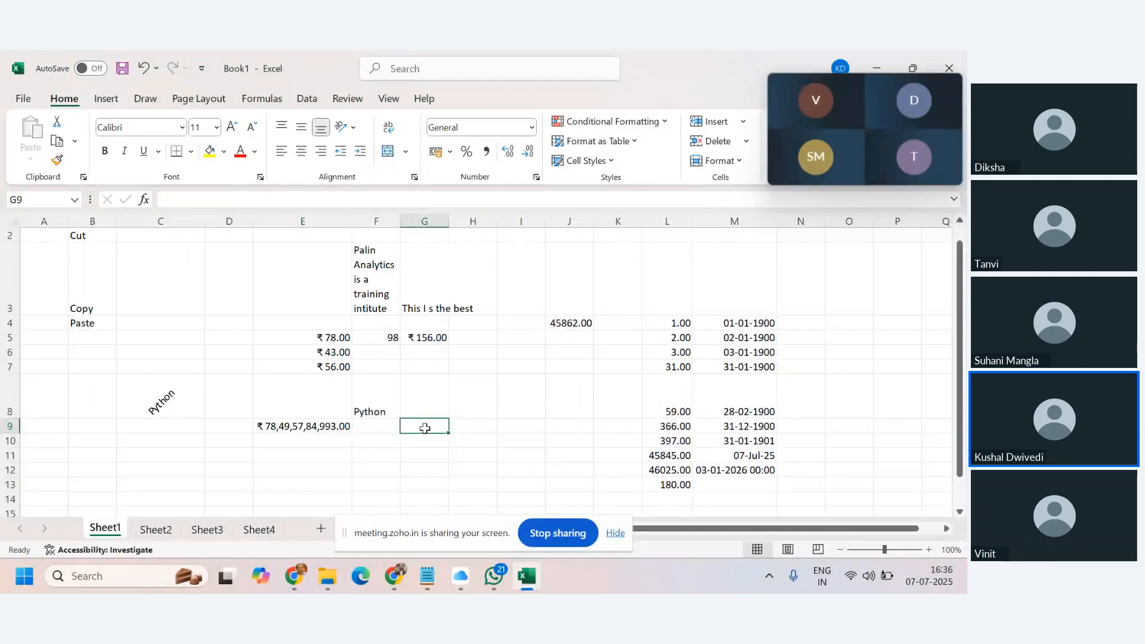
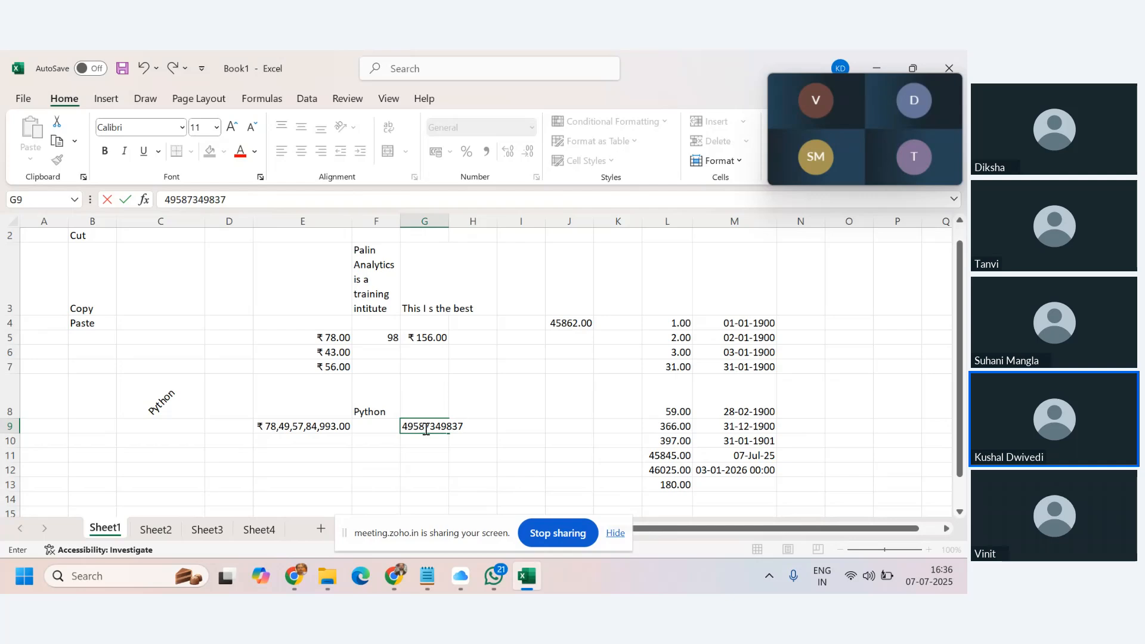
pyautogui.press('Return')
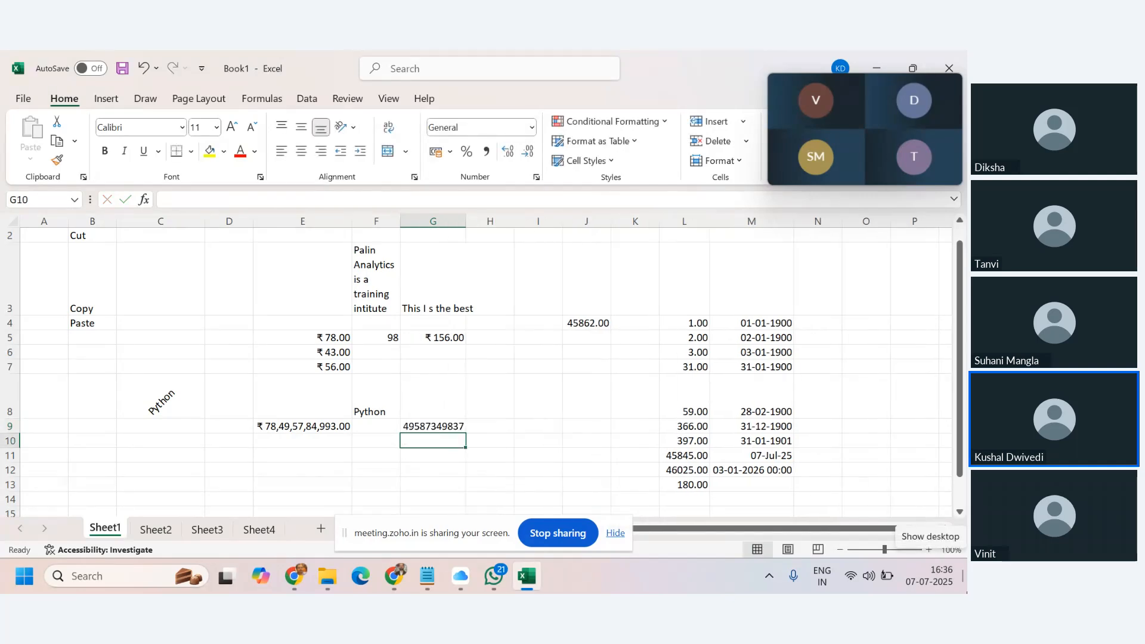
pyautogui.click(418, 421)
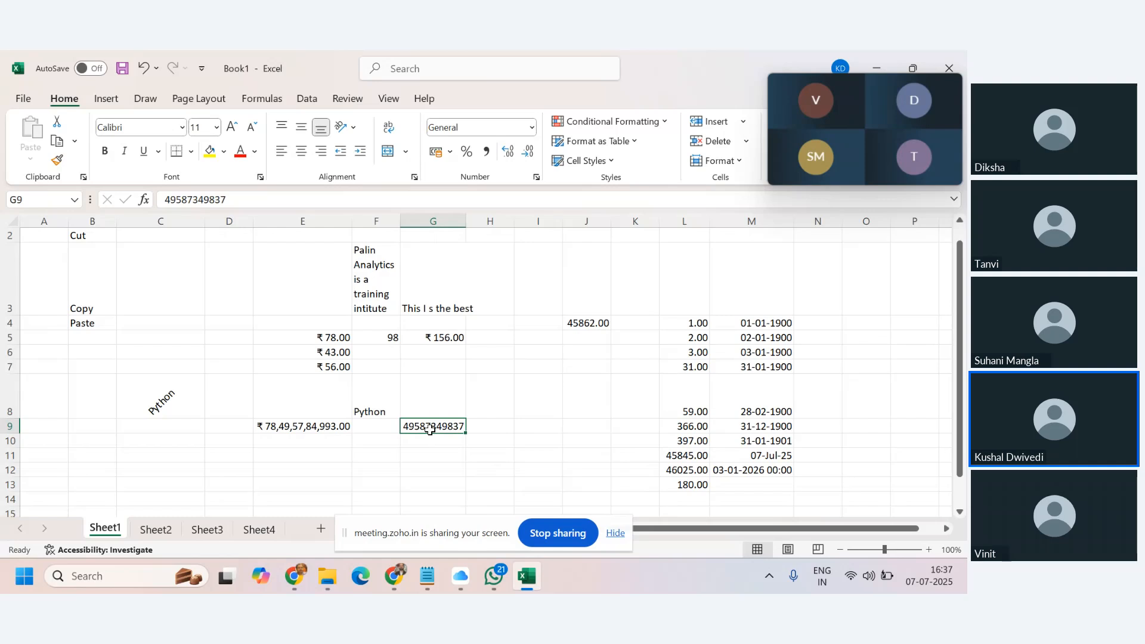
pyautogui.click(486, 152)
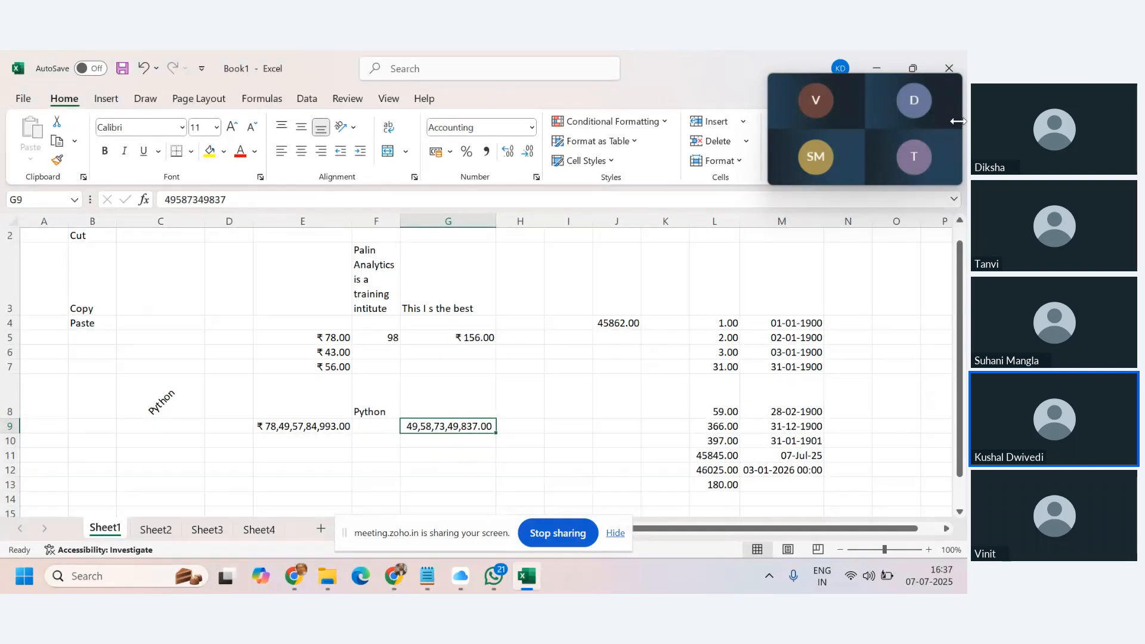
pyautogui.moveTo(872, 108)
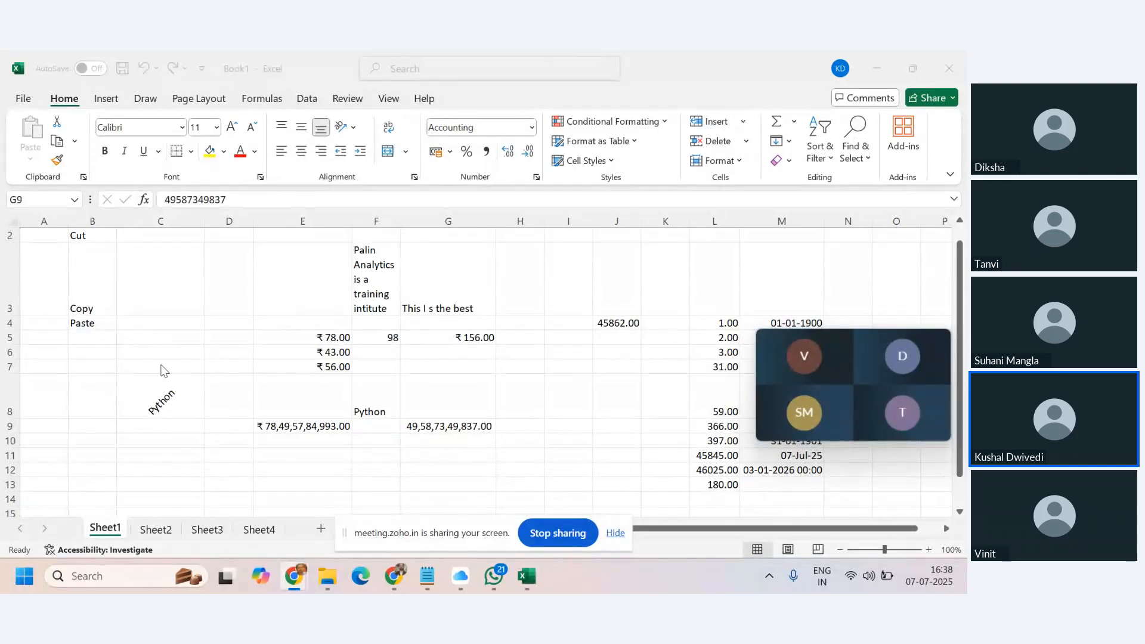
# Insert a new blank worksheet, Sheet5, from the Cells group's Insert menu.
pyautogui.click(742, 126)
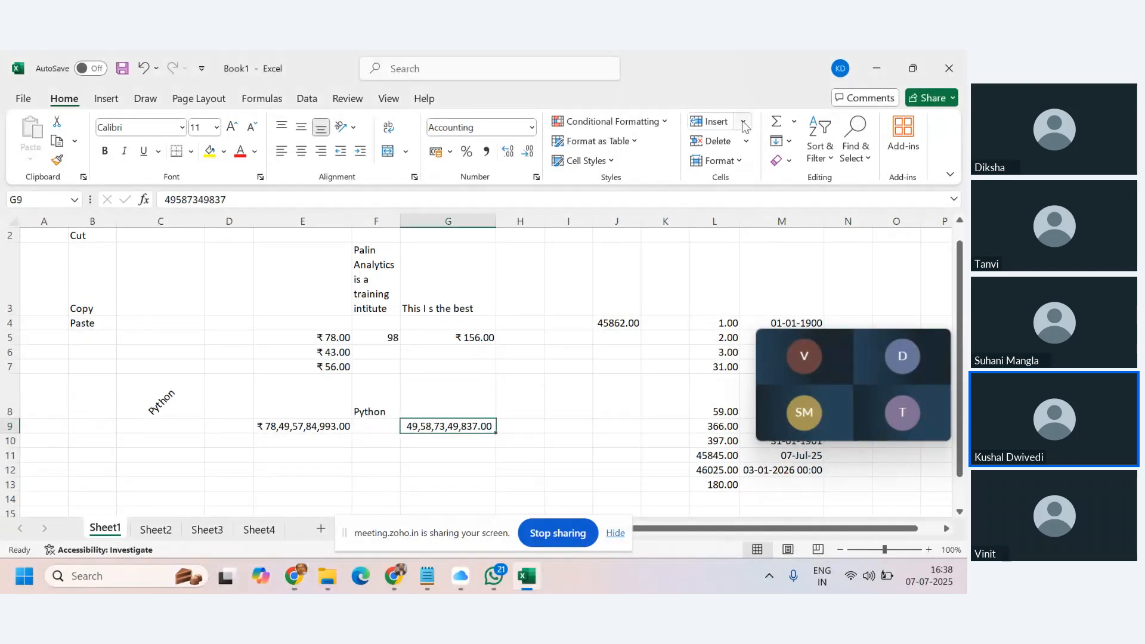
pyautogui.click(740, 128)
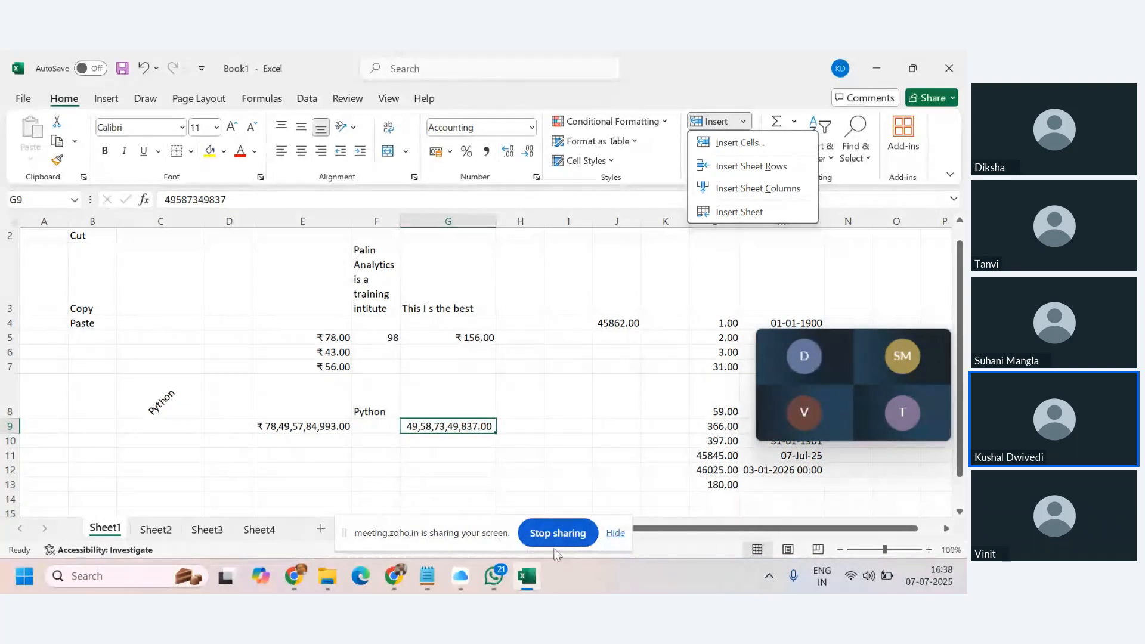
pyautogui.click(612, 538)
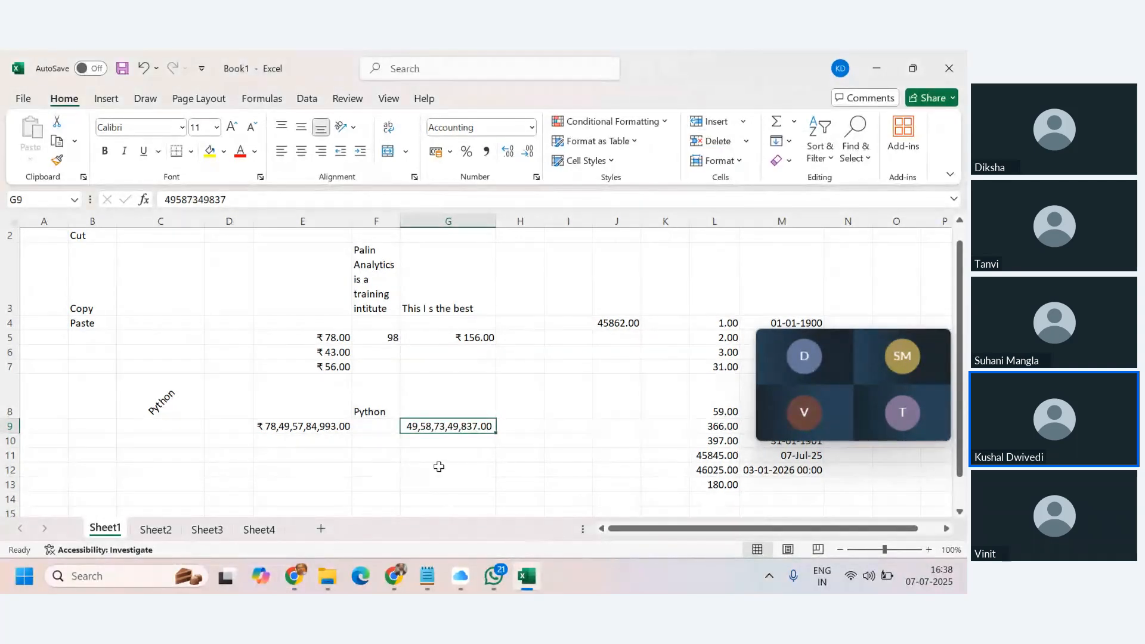
pyautogui.click(742, 122)
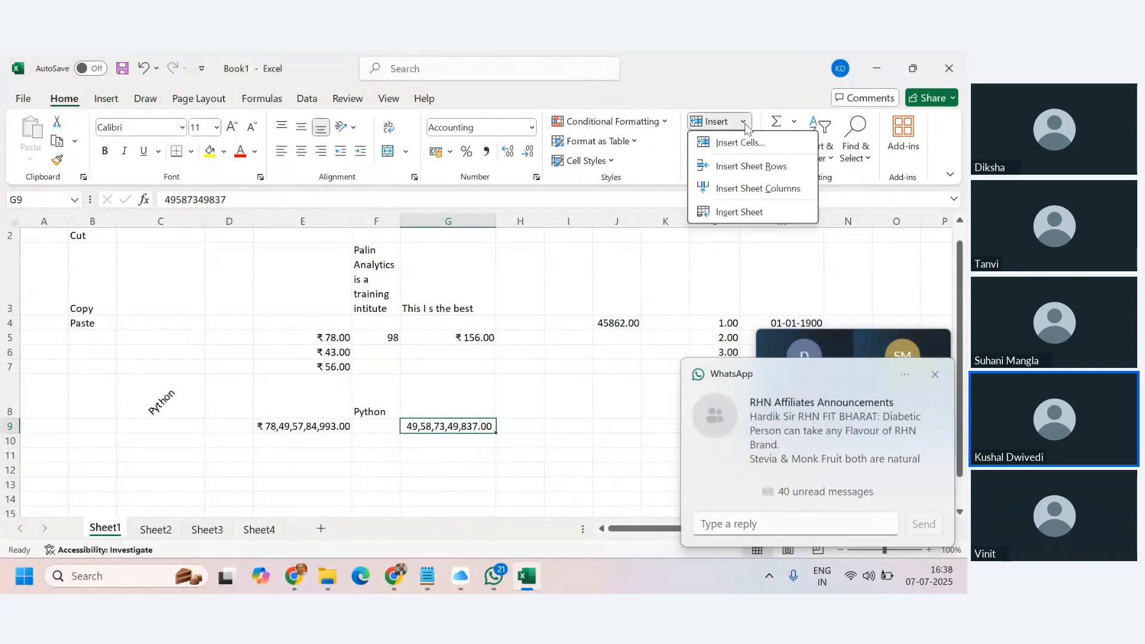
pyautogui.click(740, 213)
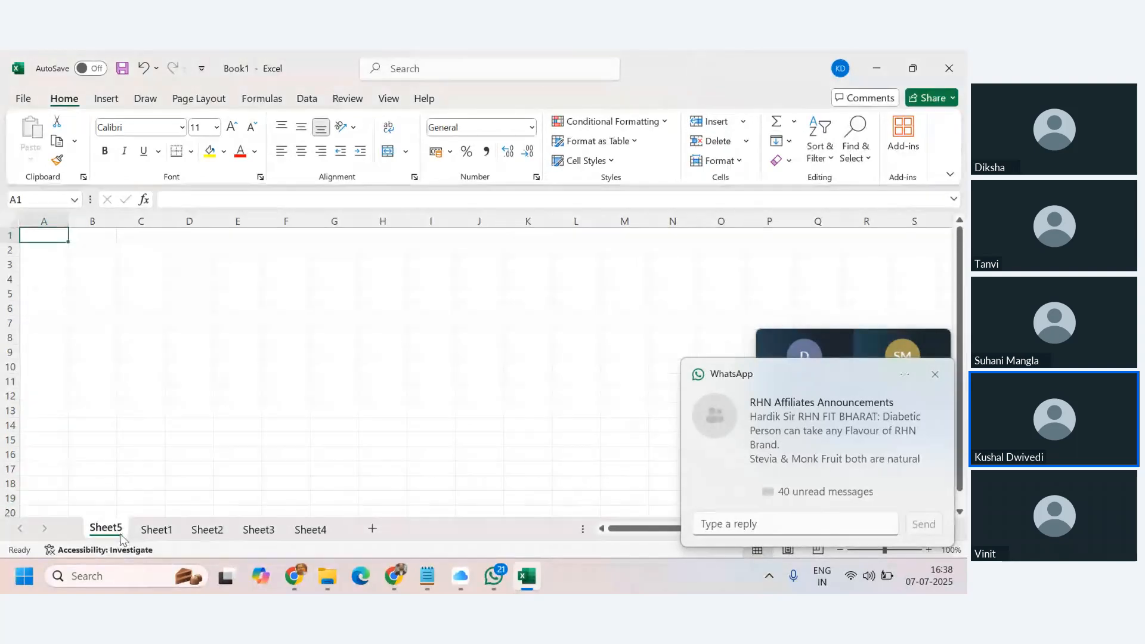
# Return to Sheet1 and look through the Insert and Delete options.
pyautogui.click(152, 530)
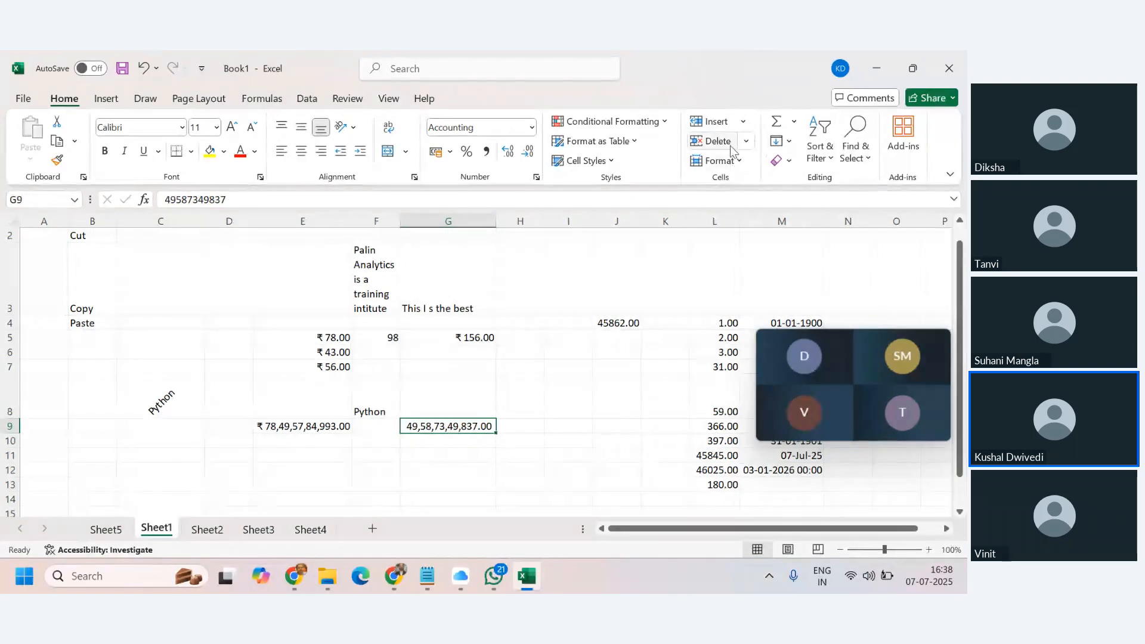
pyautogui.click(743, 121)
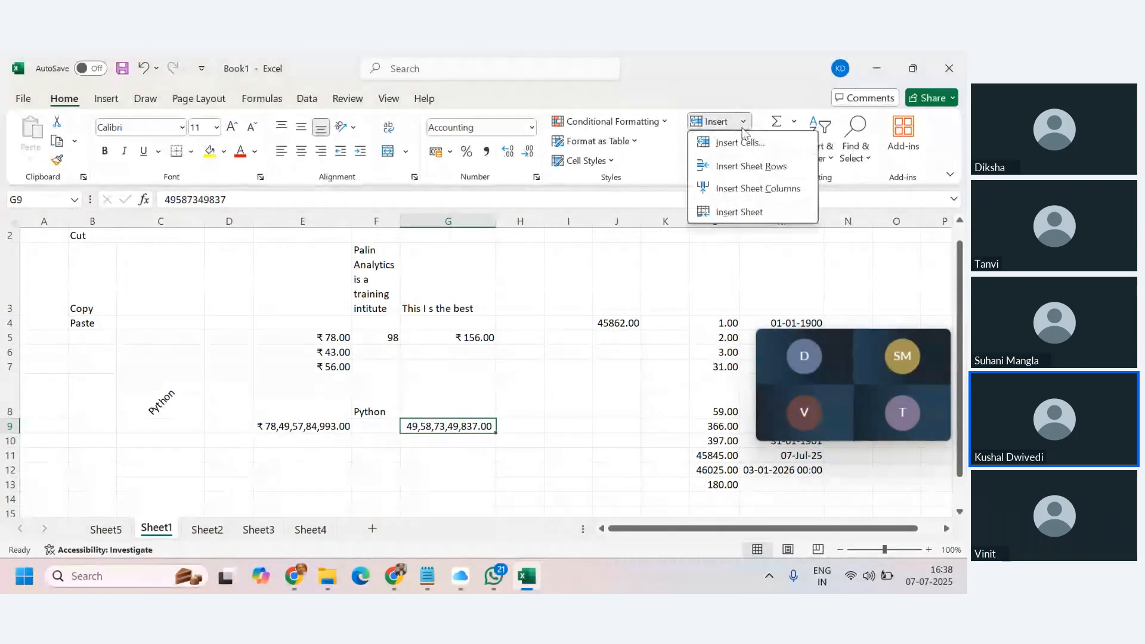
pyautogui.click(658, 277)
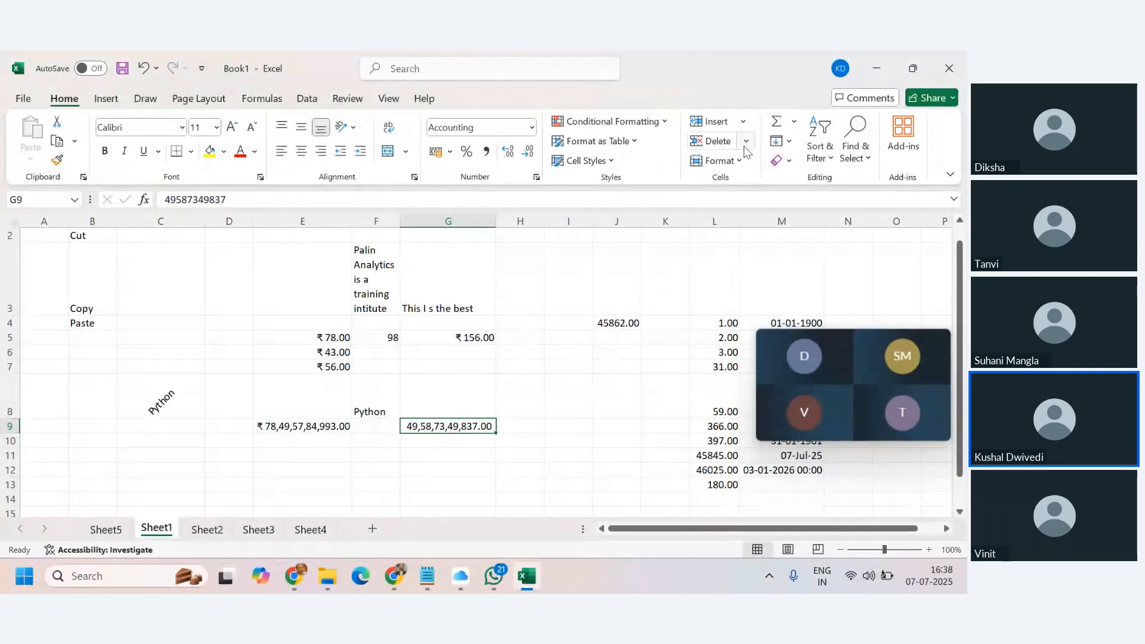
pyautogui.click(744, 142)
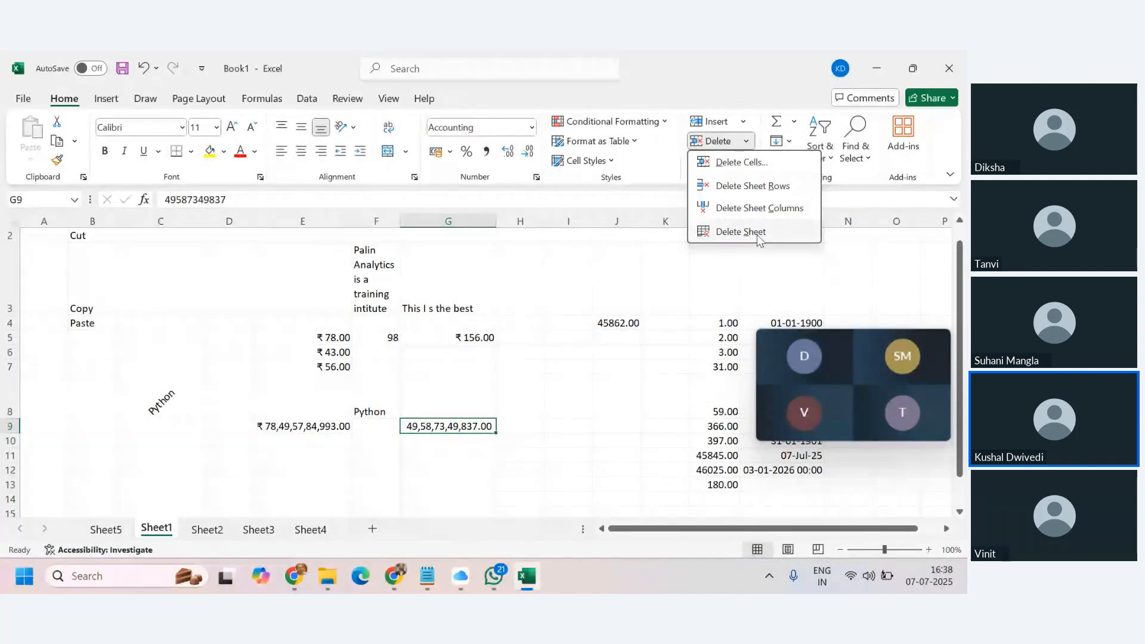
# Browse the Format menu's cell size options without changing anything.
pyautogui.click(583, 334)
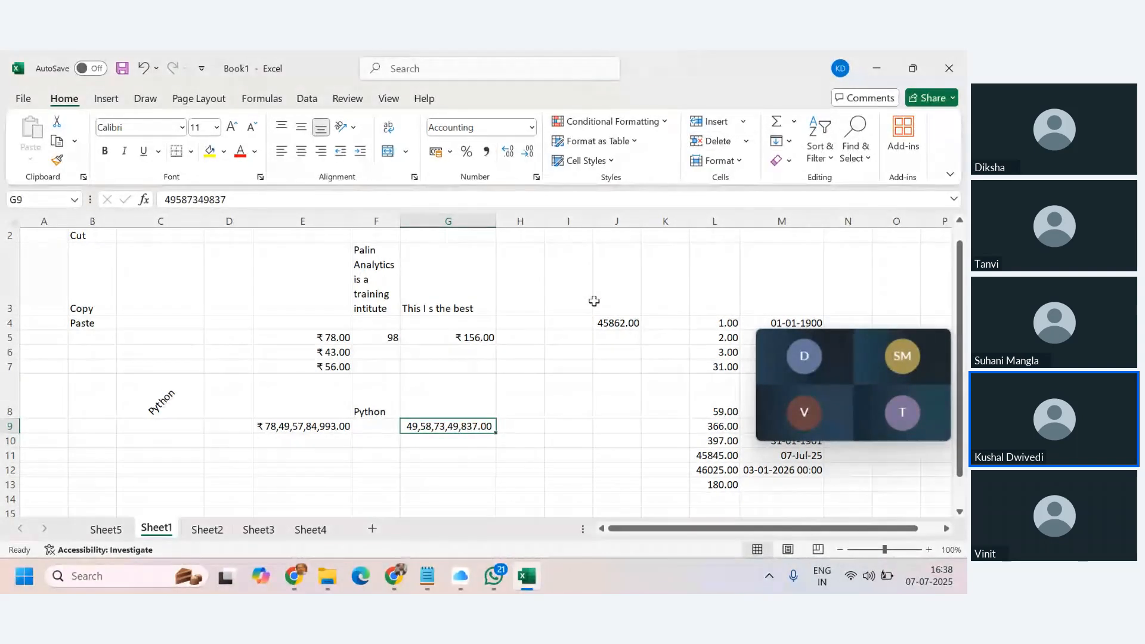
pyautogui.click(729, 161)
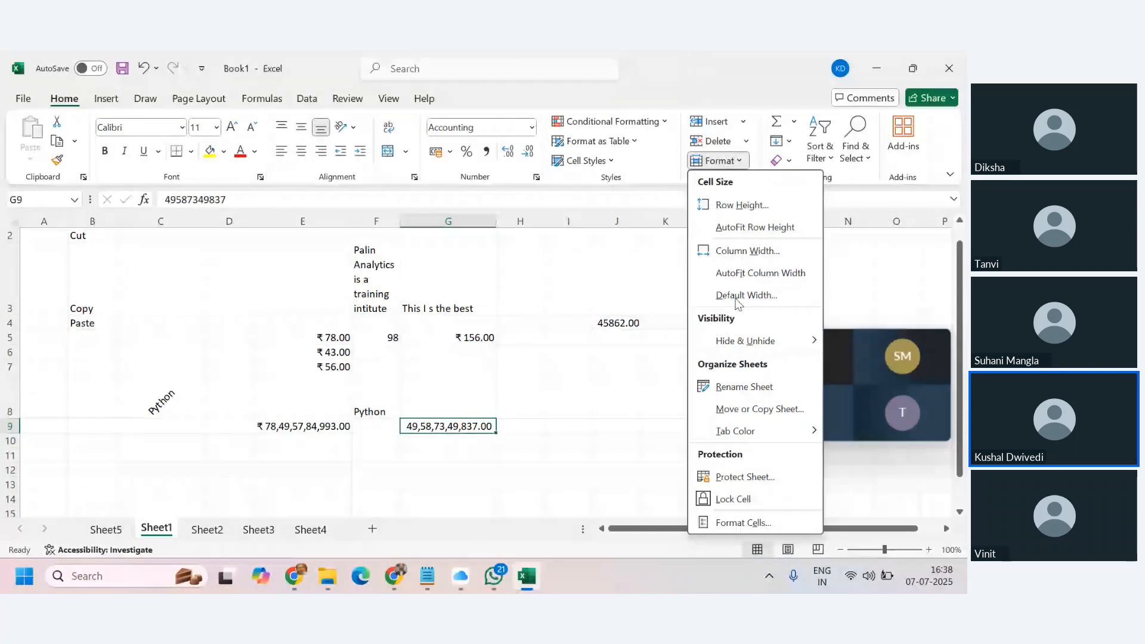
pyautogui.moveTo(759, 440)
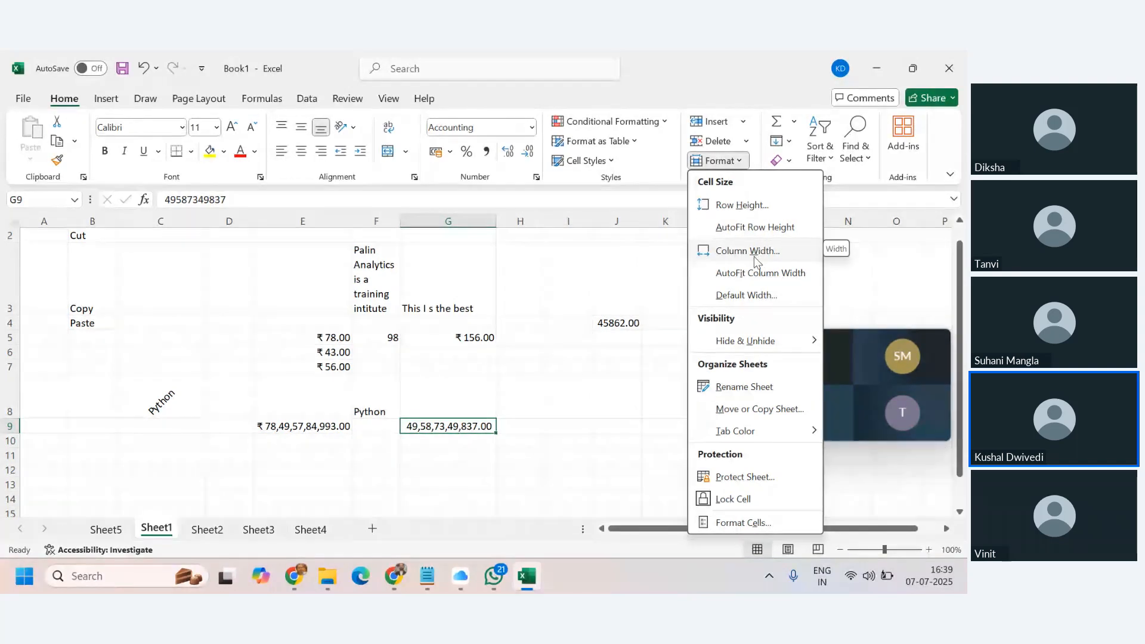
pyautogui.click(264, 451)
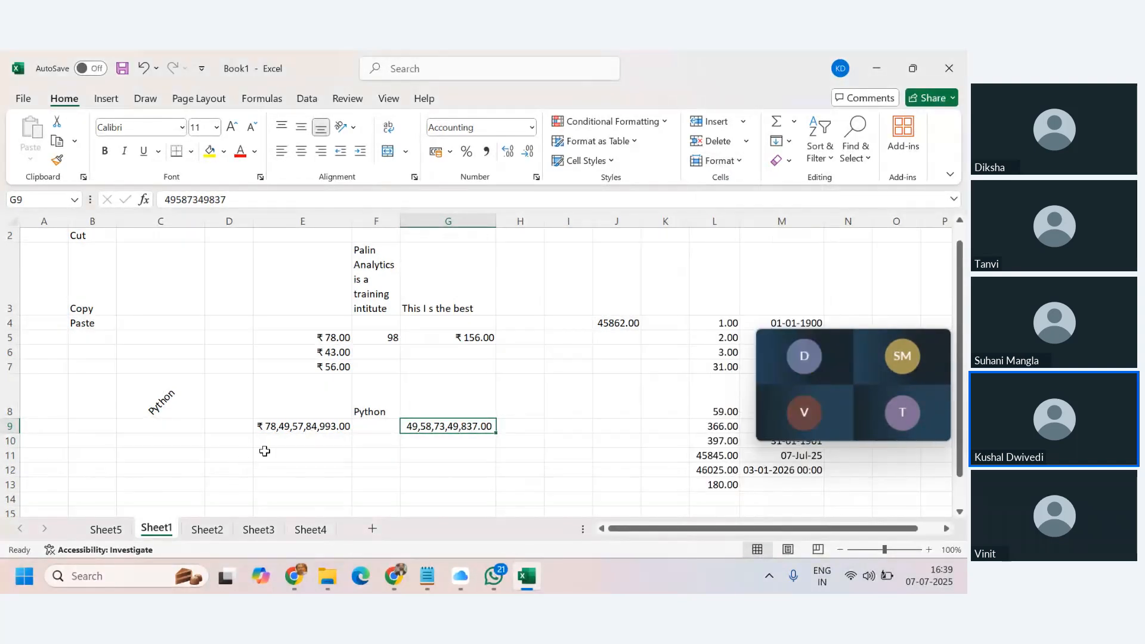
# Type a sentence into D11 giving the speaker's name and saying they are a trainer.
pyautogui.click(231, 455)
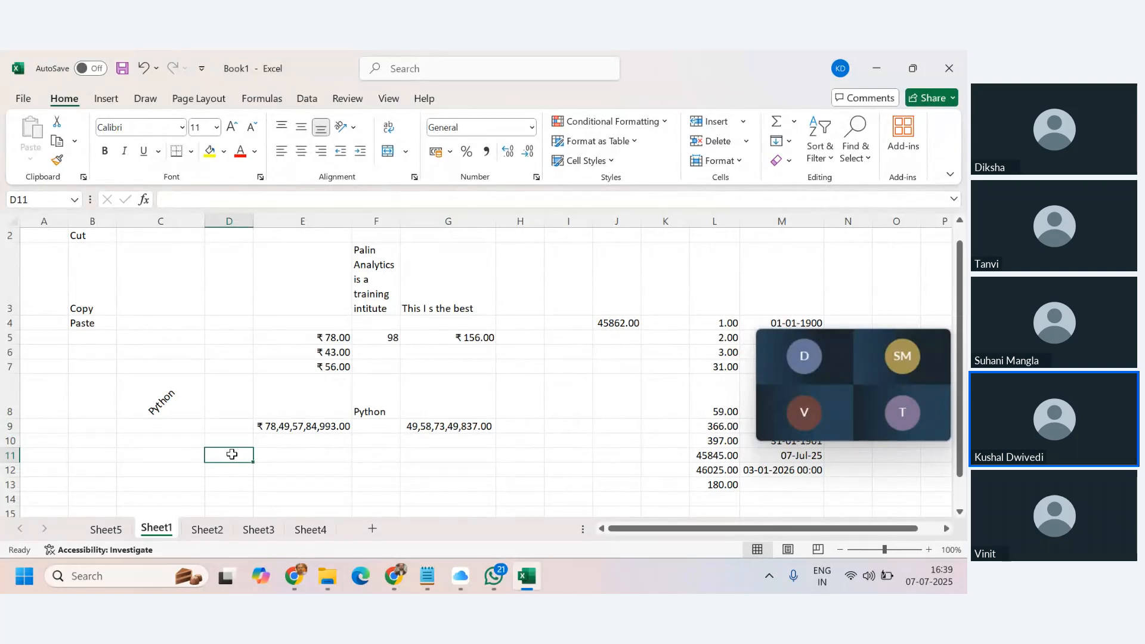
pyautogui.write('M')
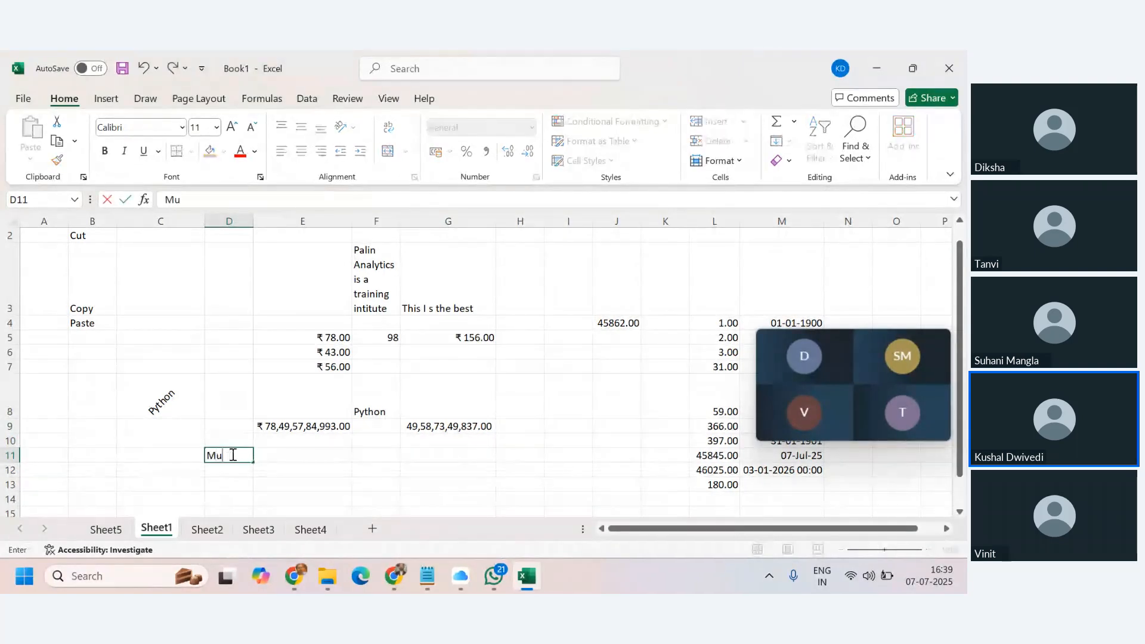
pyautogui.write('y name i')
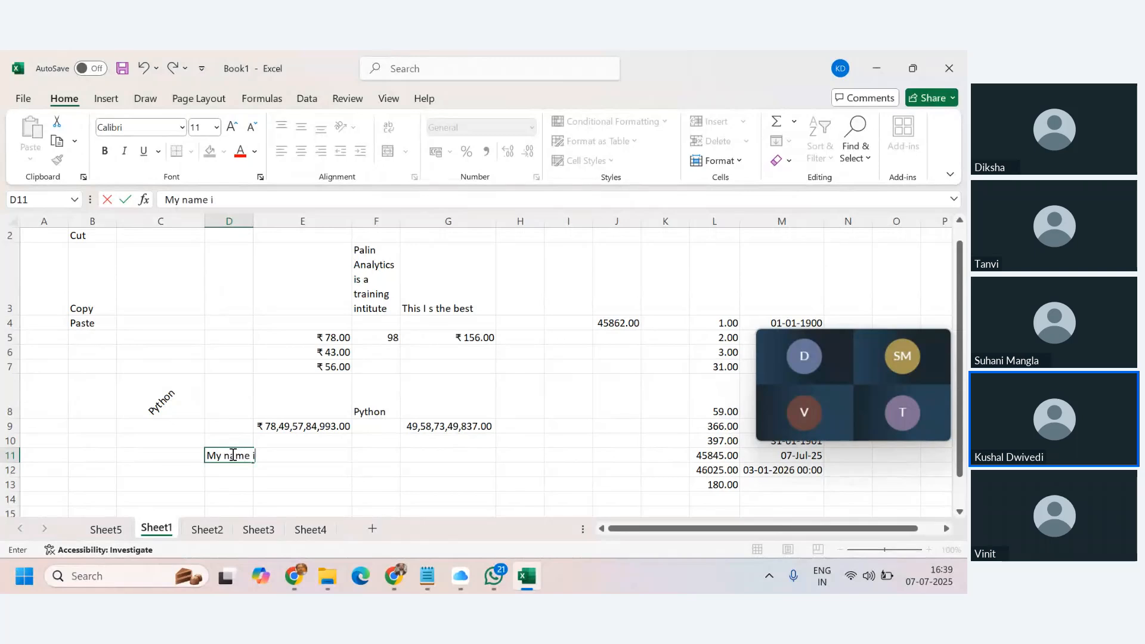
pyautogui.write('s Ksu')
pyautogui.press('BackSpace')
pyautogui.press('BackSpace')
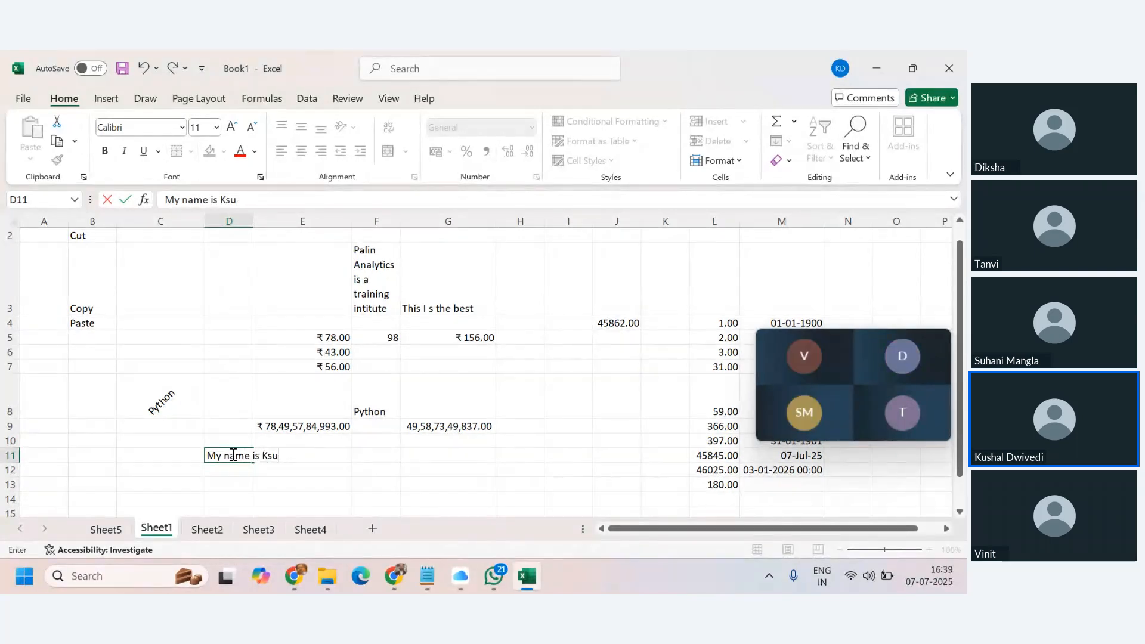
pyautogui.write('ushal, I am an t')
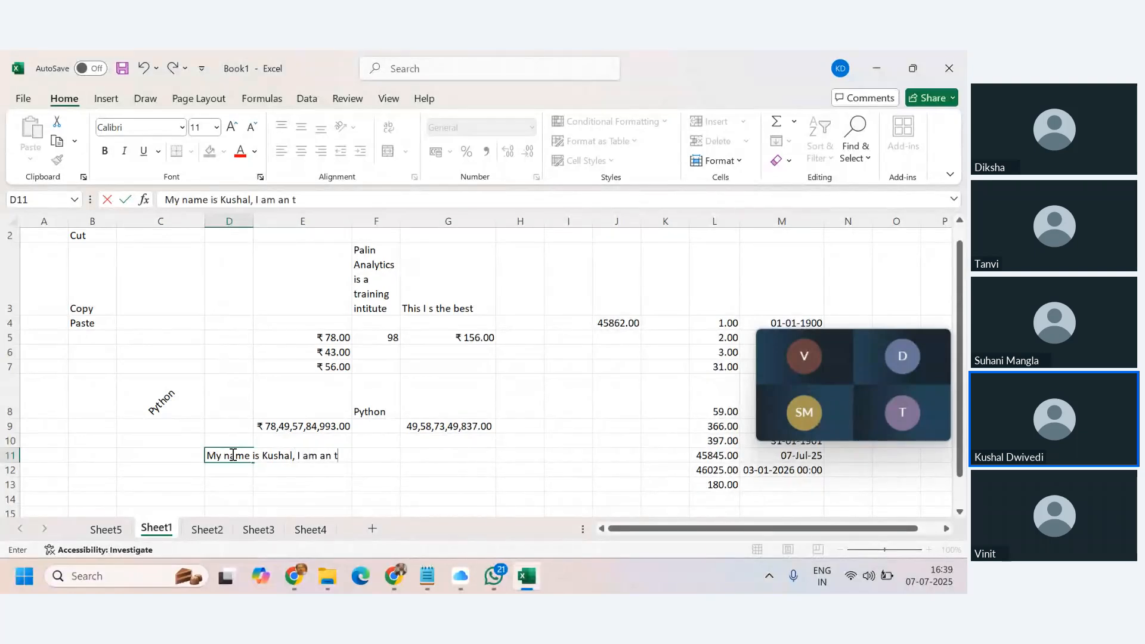
pyautogui.write('raininer')
pyautogui.write('er.')
pyautogui.click(312, 420)
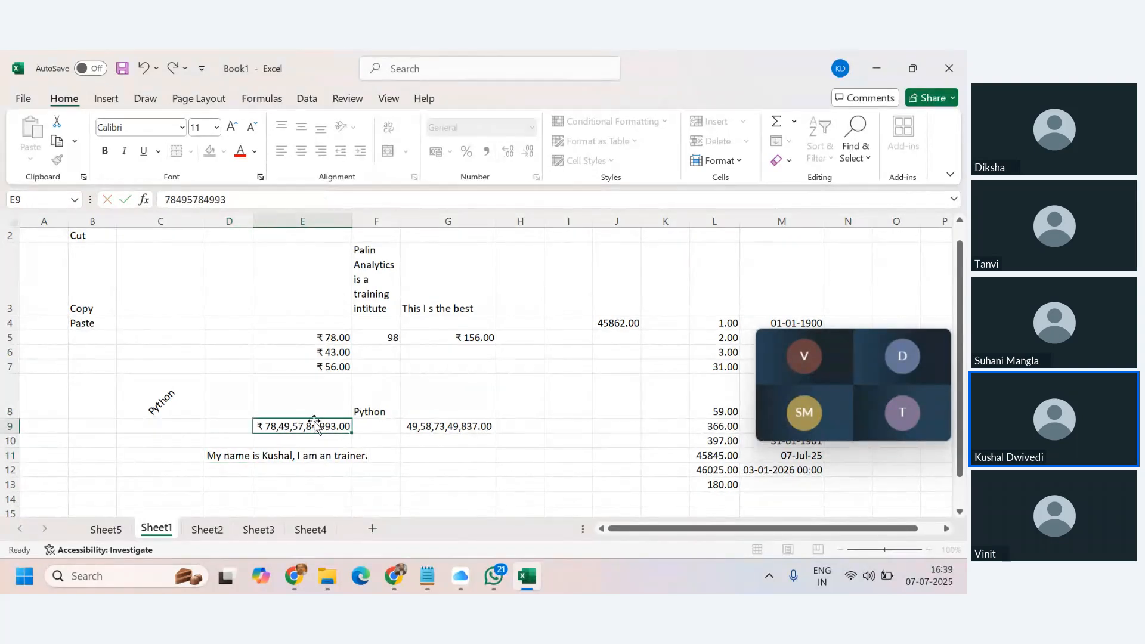
pyautogui.click(227, 453)
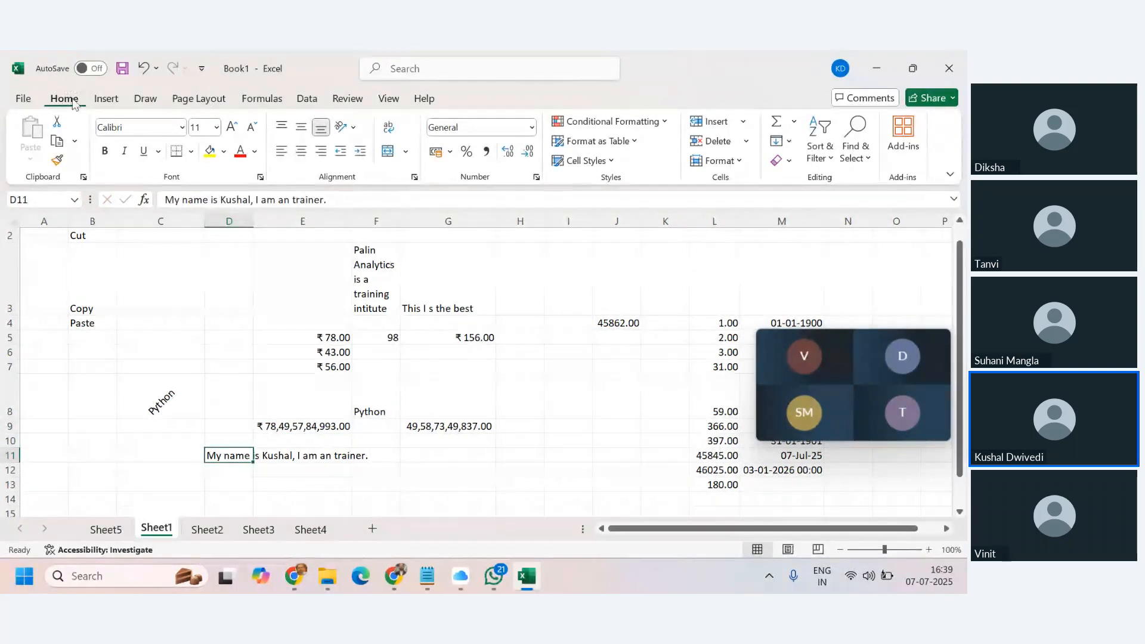
pyautogui.click(102, 100)
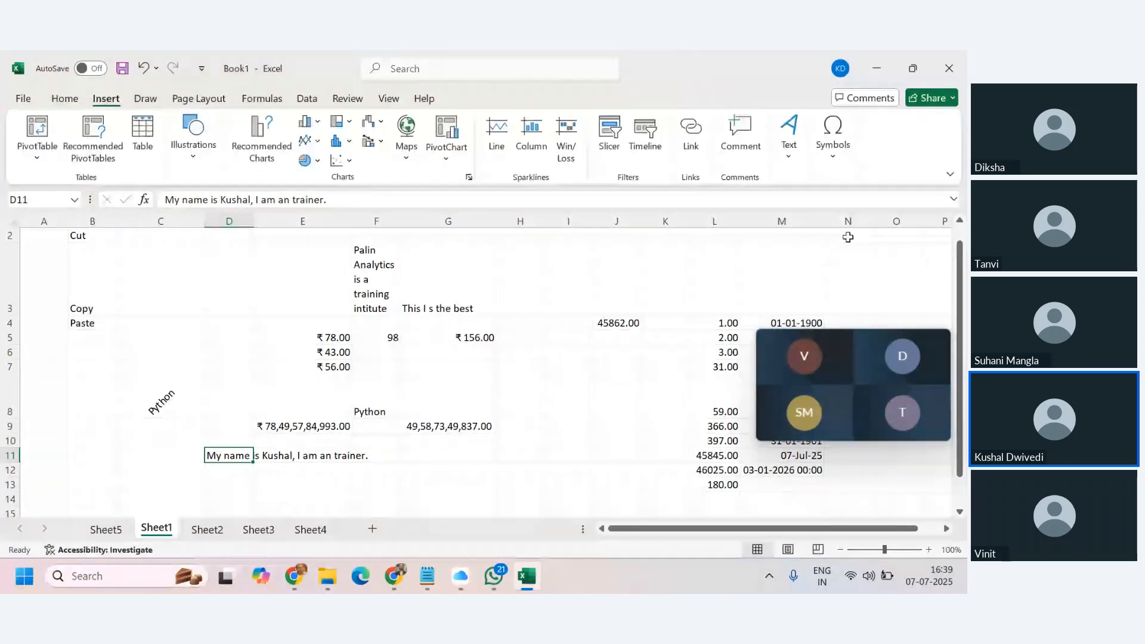
# Set the height of row 11 to 20.
pyautogui.click(60, 100)
pyautogui.click(737, 161)
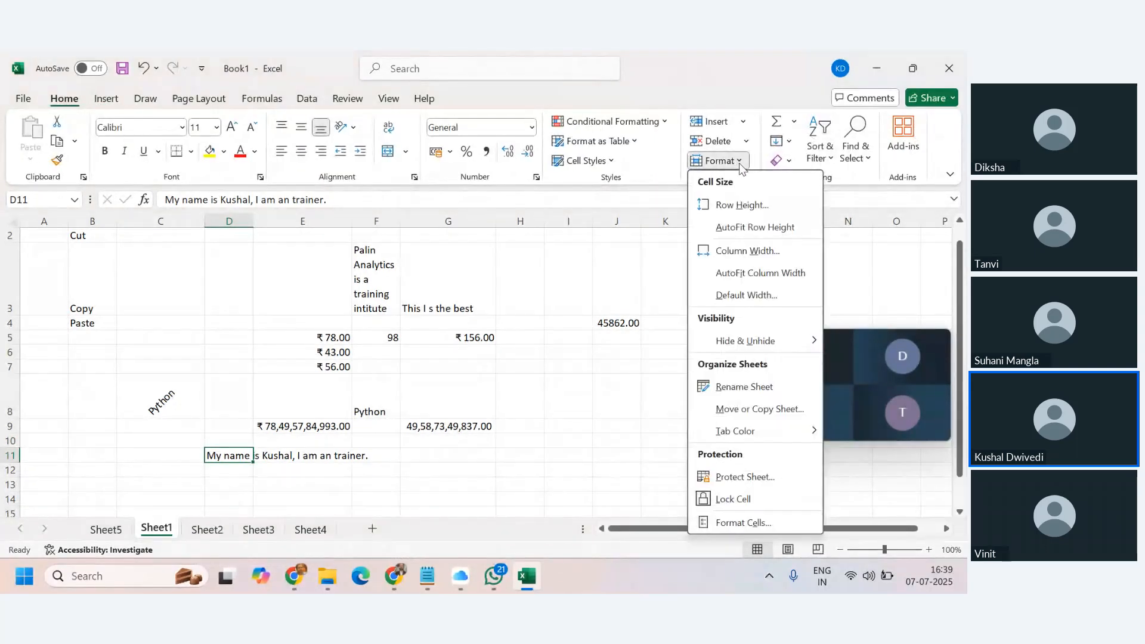
pyautogui.click(737, 207)
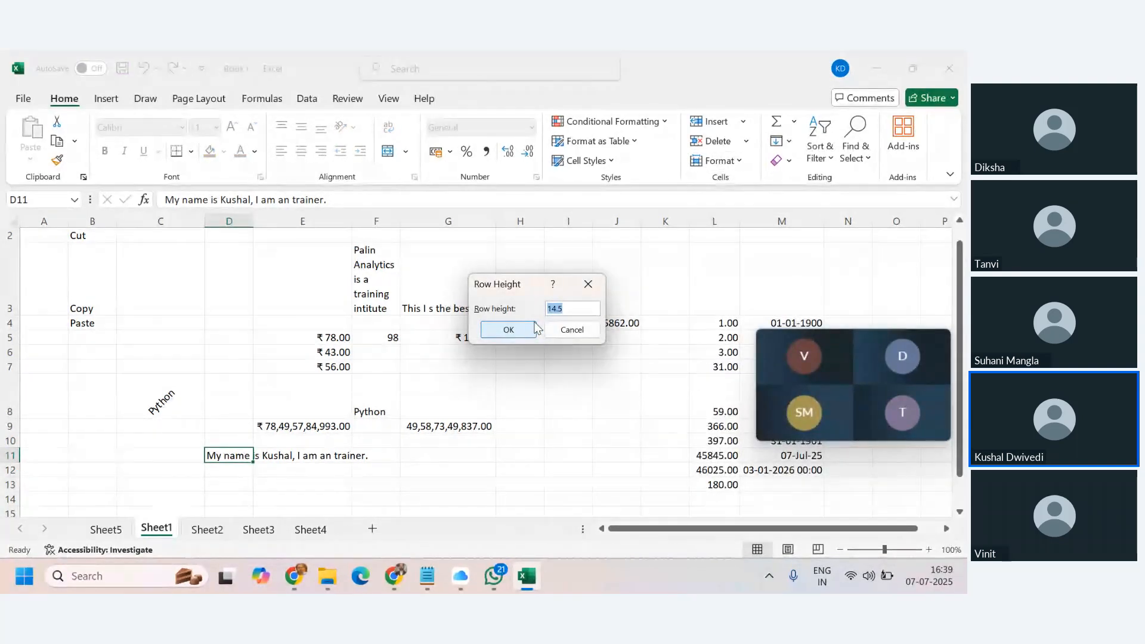
pyautogui.write('20')
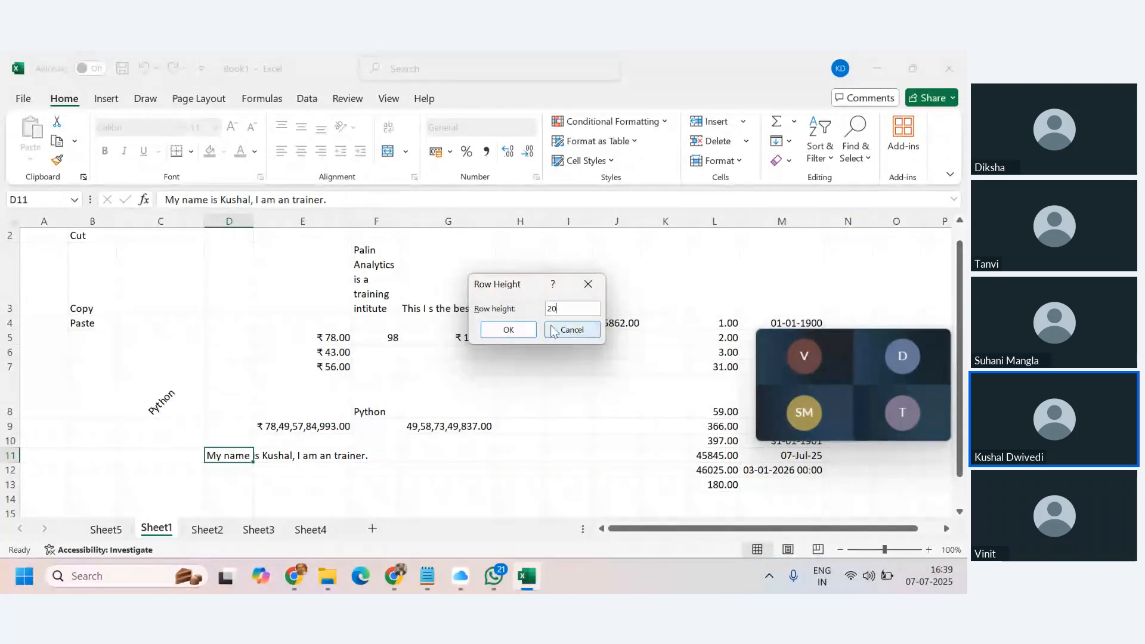
pyautogui.click(525, 334)
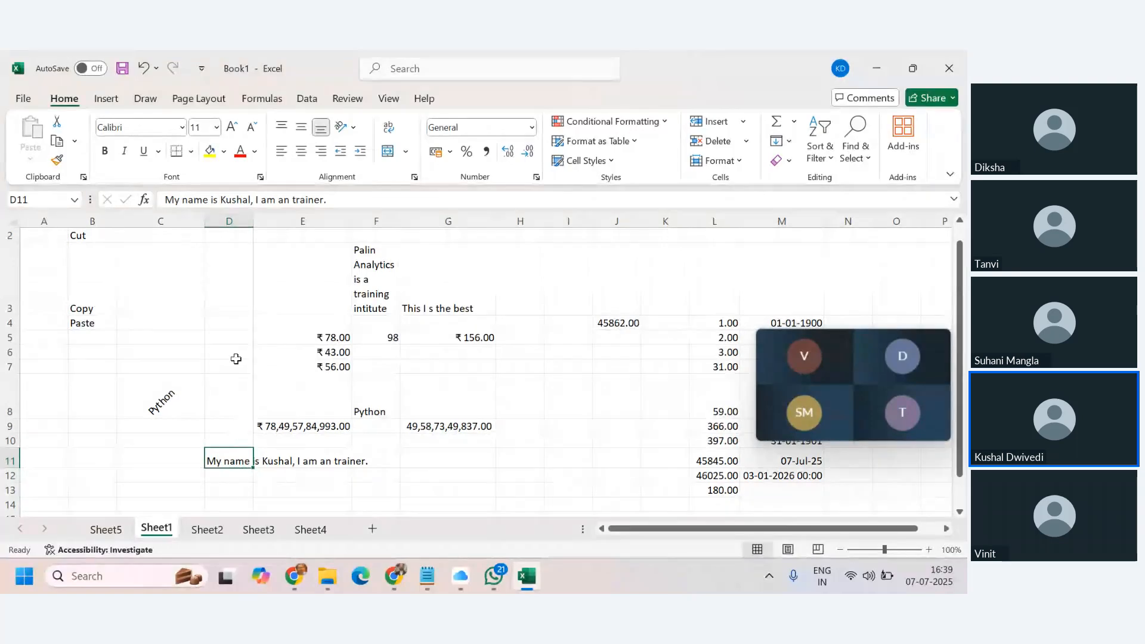
# Set the width of column D to 16.
pyautogui.click(230, 222)
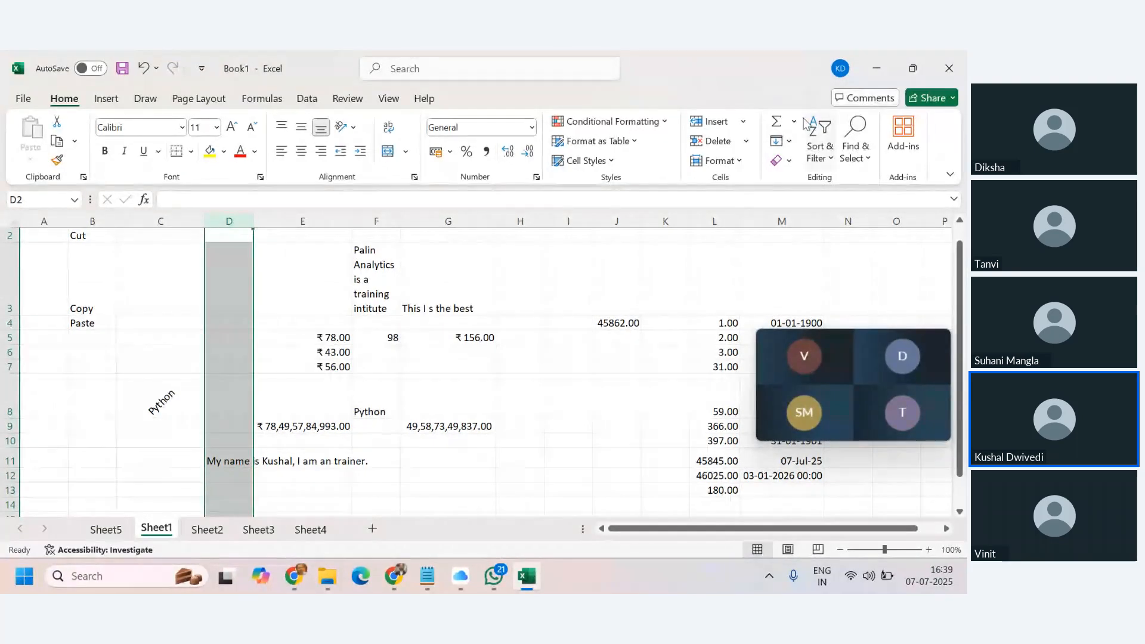
pyautogui.click(740, 159)
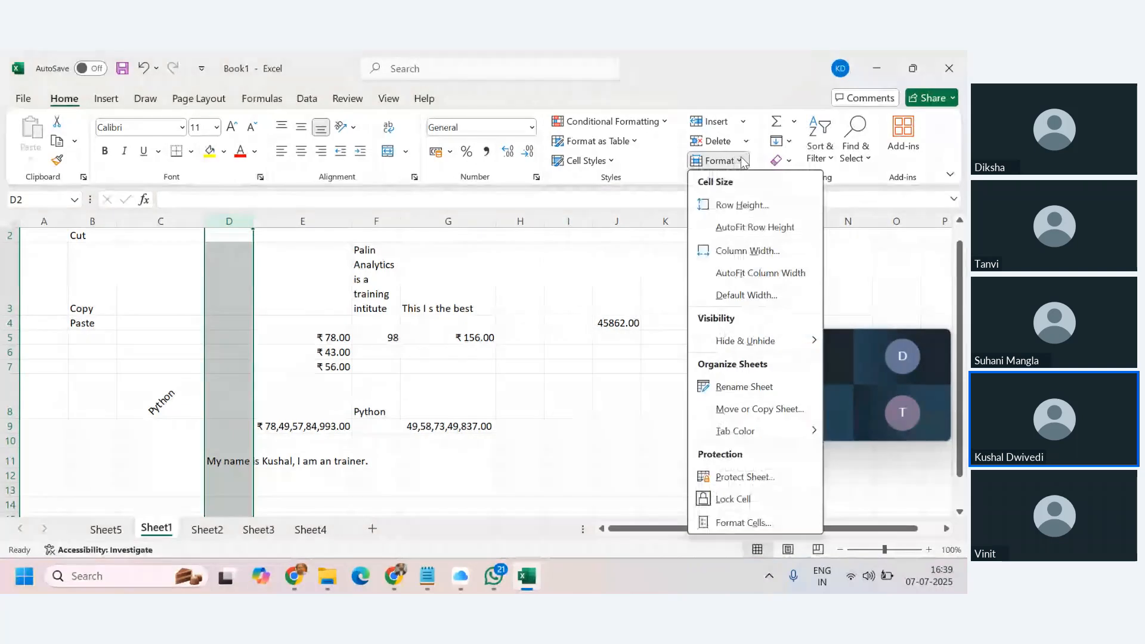
pyautogui.click(748, 251)
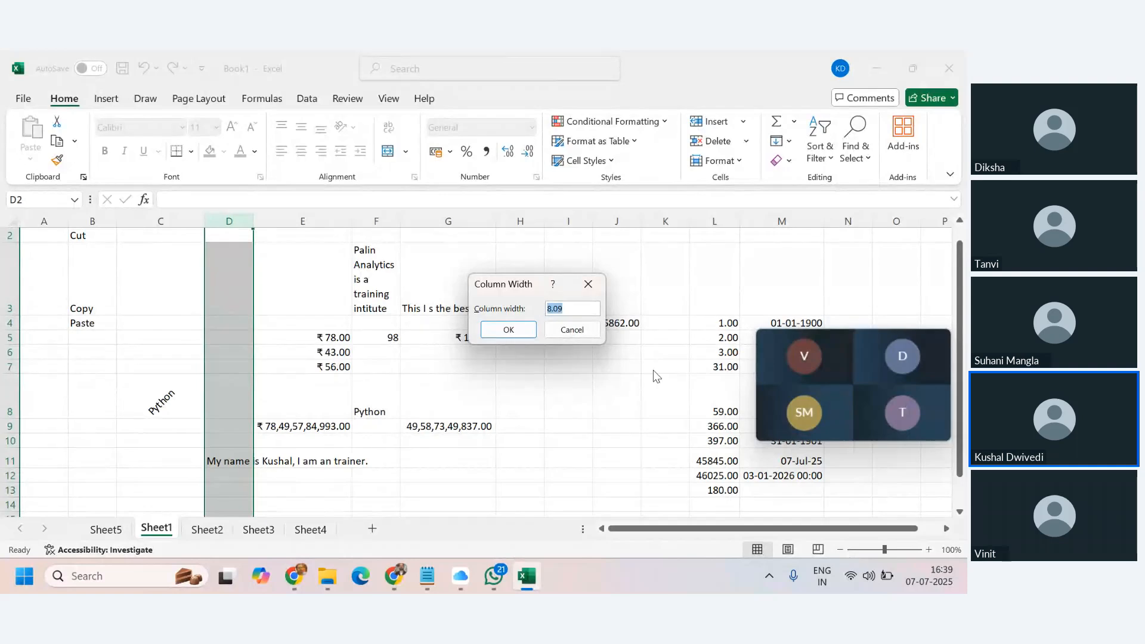
pyautogui.write('16')
pyautogui.click(508, 329)
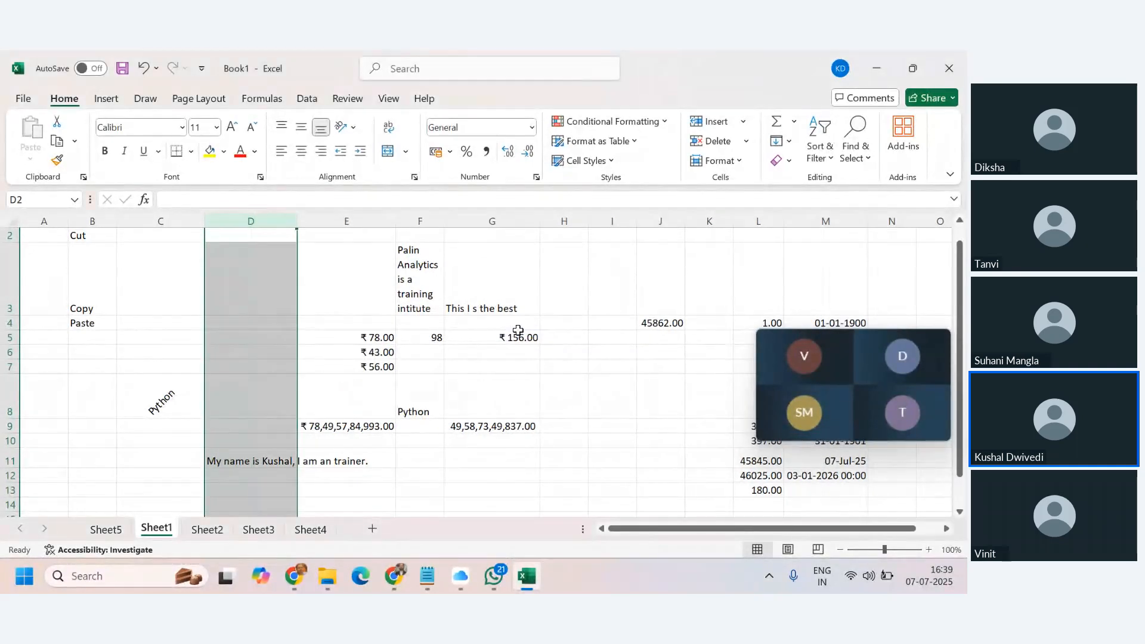
pyautogui.click(372, 460)
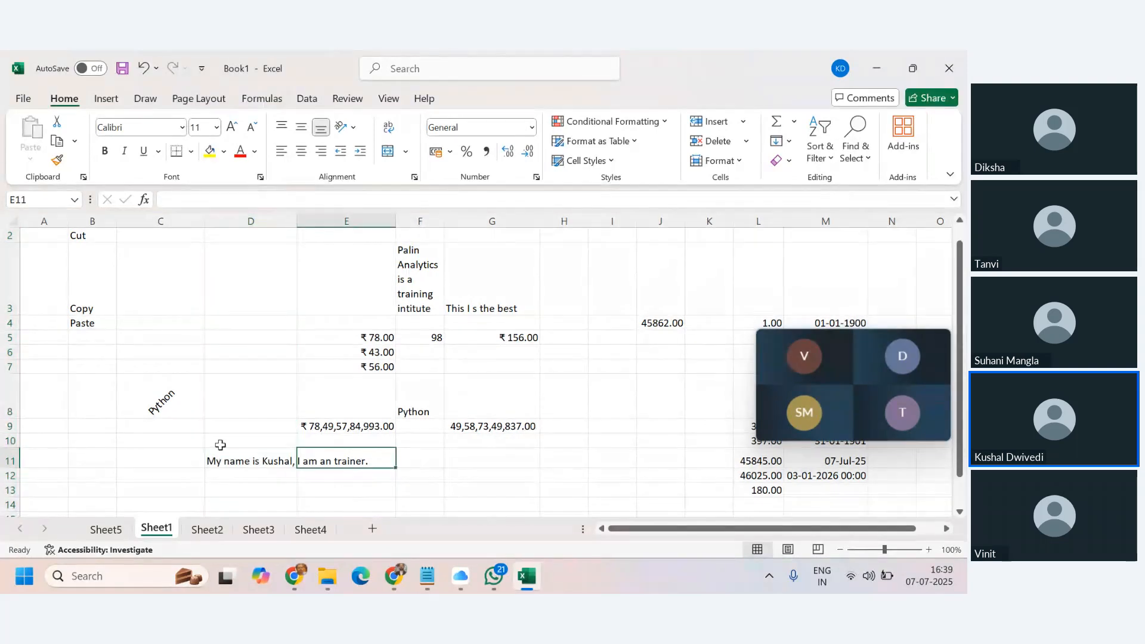
# Select the sentence in D11 and scroll around the sheet to review it.
pyautogui.click(250, 462)
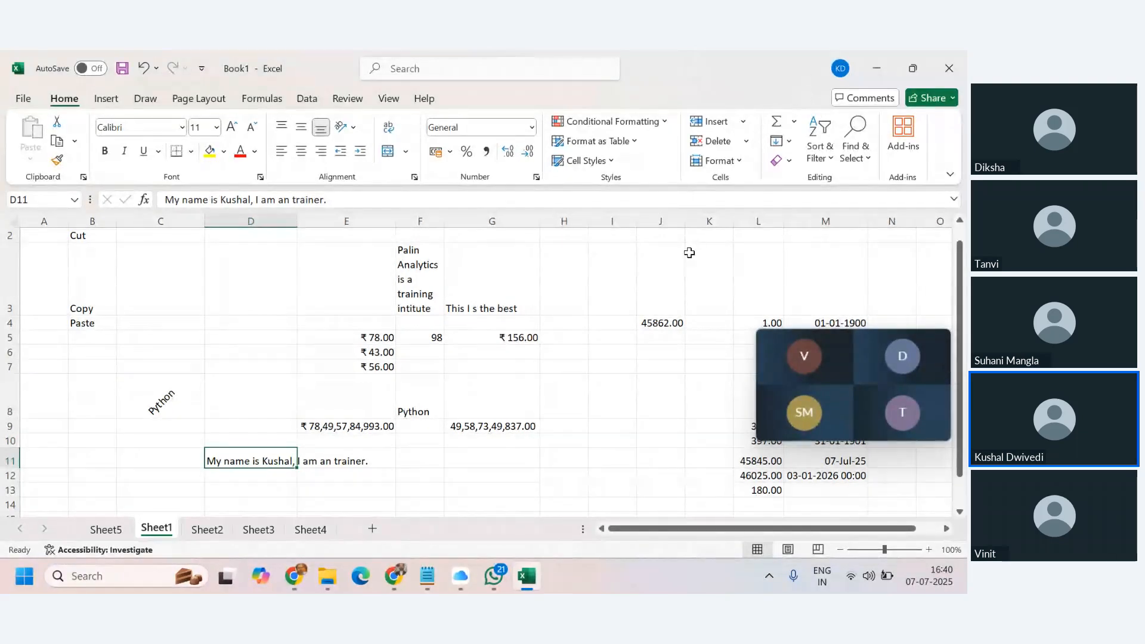
pyautogui.scroll(-2, 493, 413)
pyautogui.scroll(3, 493, 409)
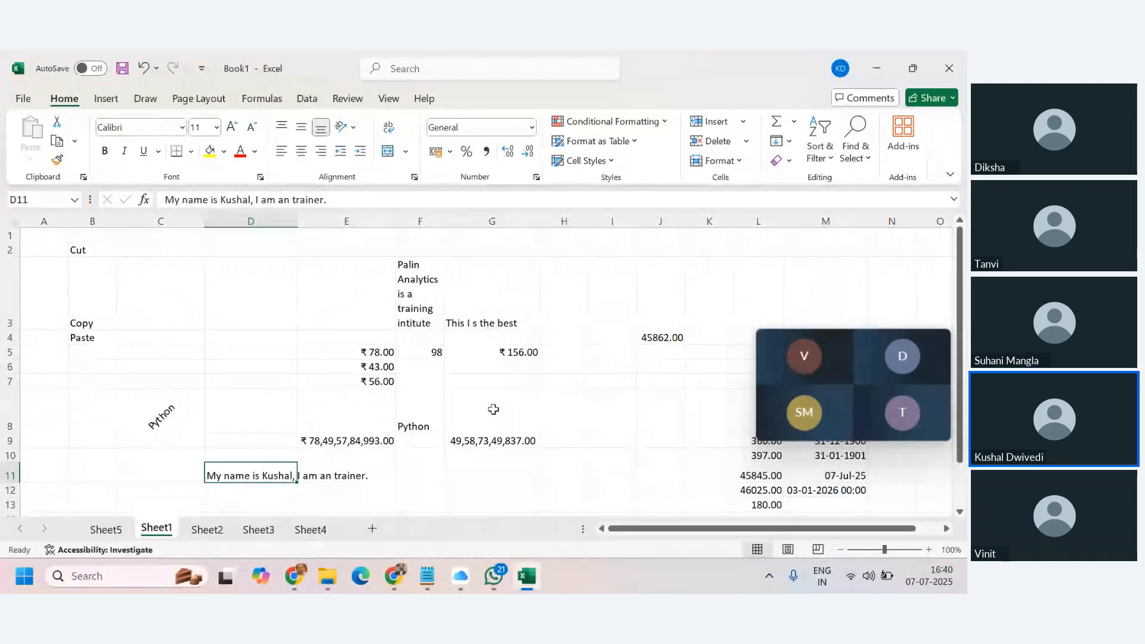
pyautogui.scroll(-1, 546, 398)
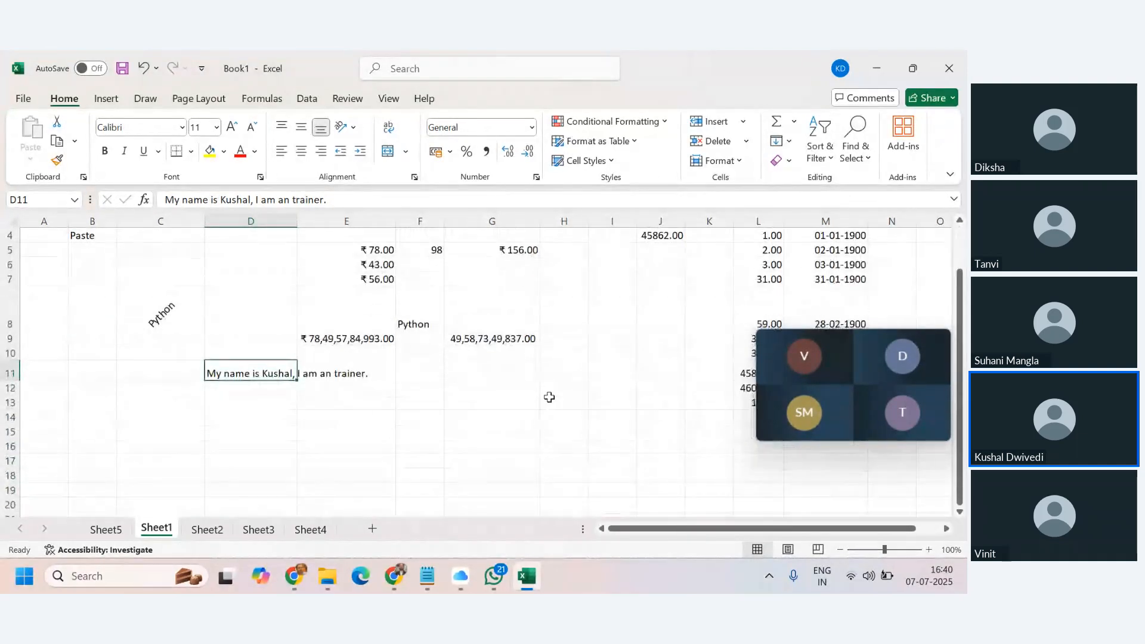
pyautogui.scroll(1, 548, 398)
pyautogui.moveTo(858, 357); pyautogui.dragTo(859, 244)
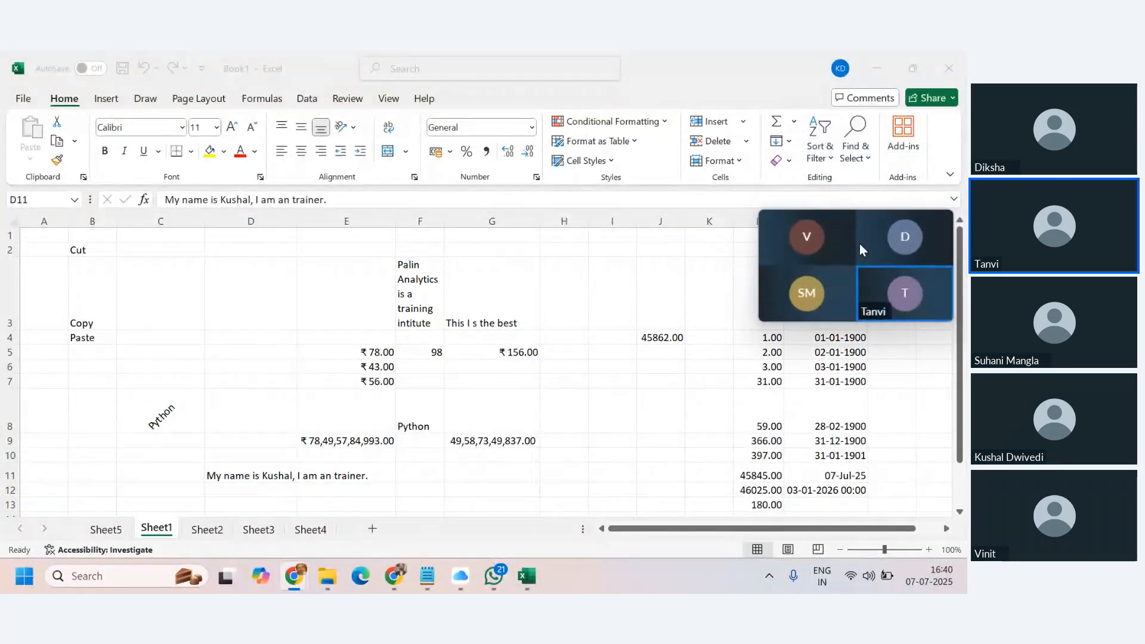
pyautogui.scroll(-1, 338, 433)
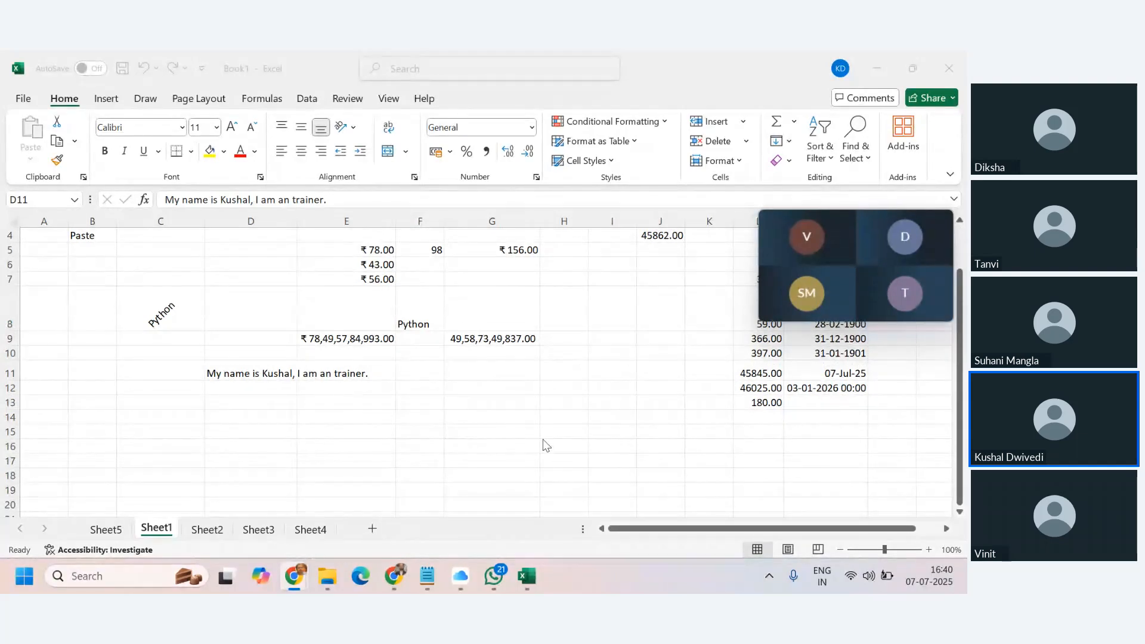
pyautogui.scroll(1, 967, 341)
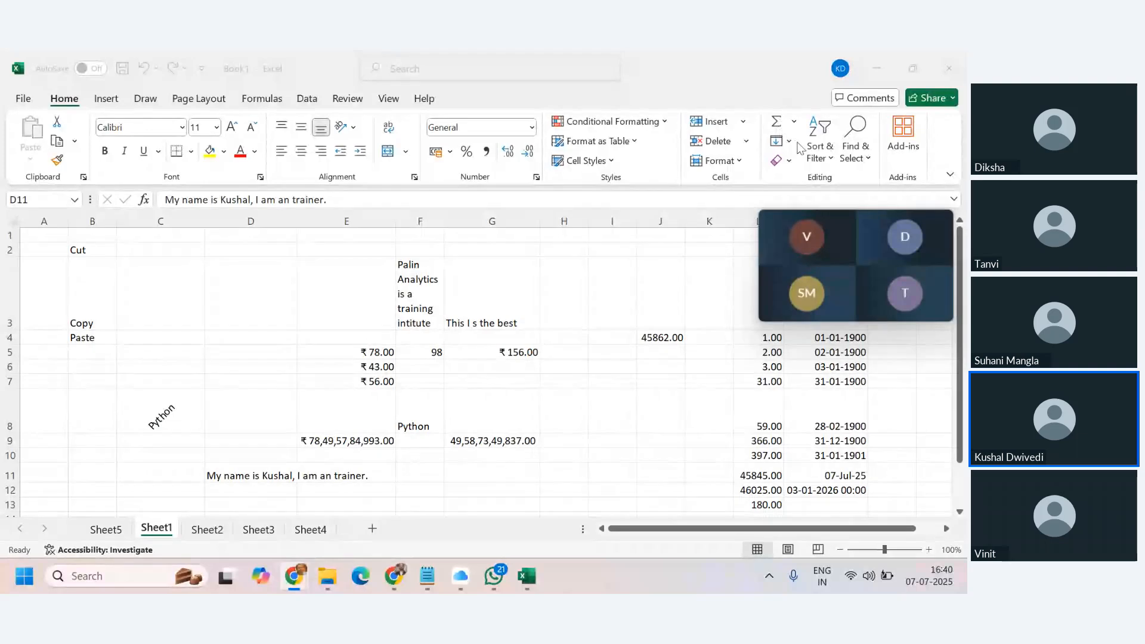
pyautogui.moveTo(855, 226); pyautogui.dragTo(872, 308)
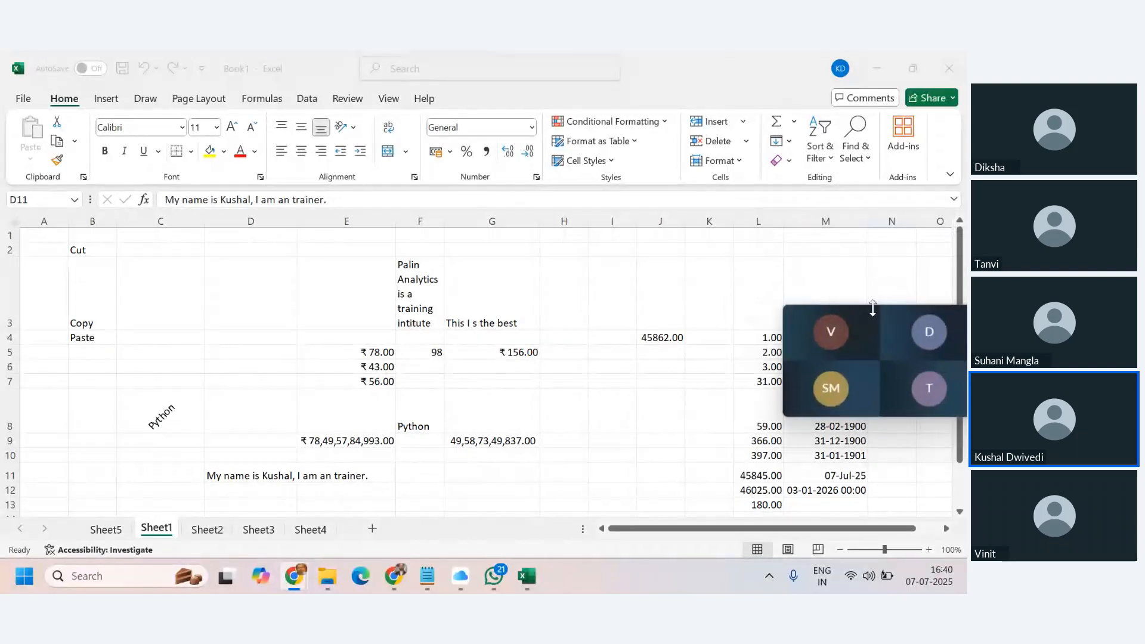
# Show the AutoSum list of Sum, Average, Count Numbers, Max and Min.
pyautogui.click(794, 132)
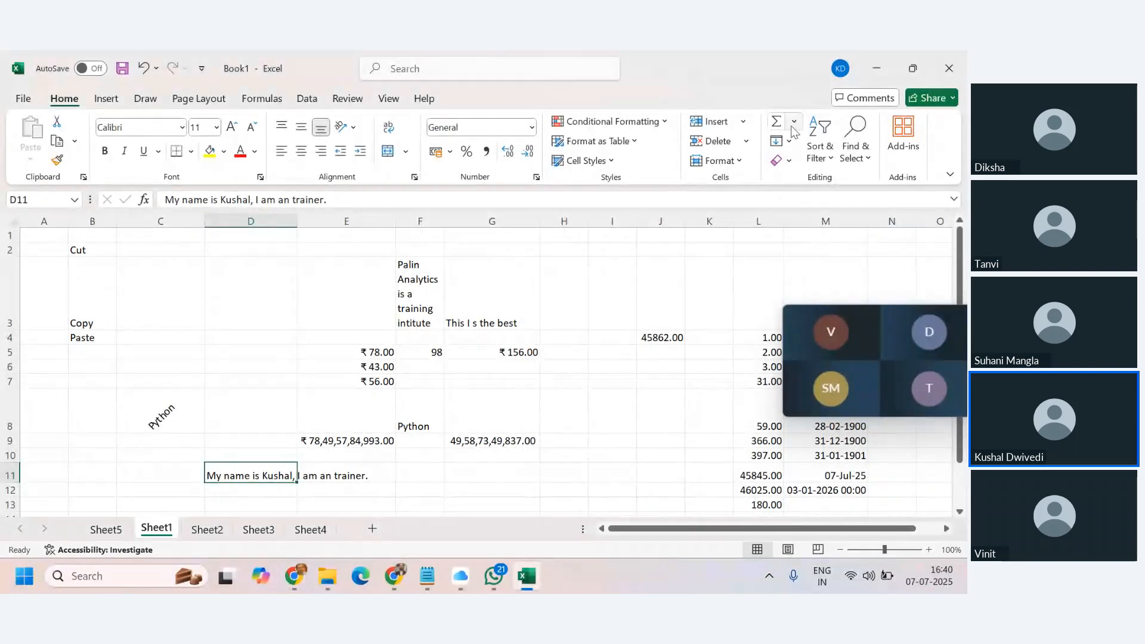
pyautogui.click(795, 126)
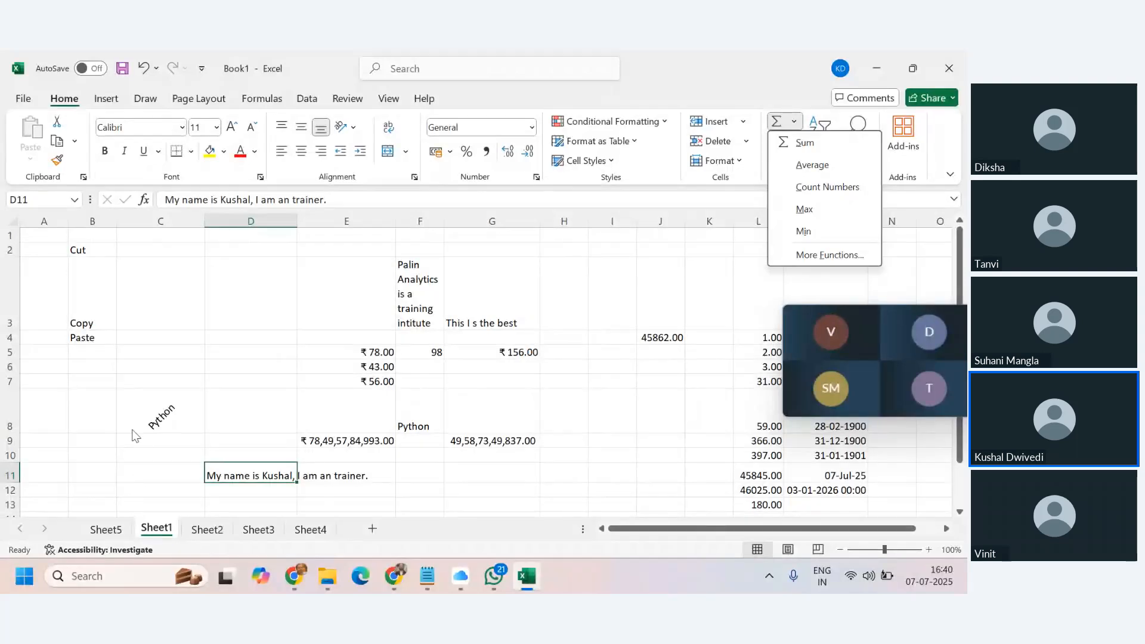
pyautogui.scroll(-1, 200, 401)
# Enter =RANDBETWEEN(30,70) in B14 and fill it across B14:F24.
pyautogui.click(91, 423)
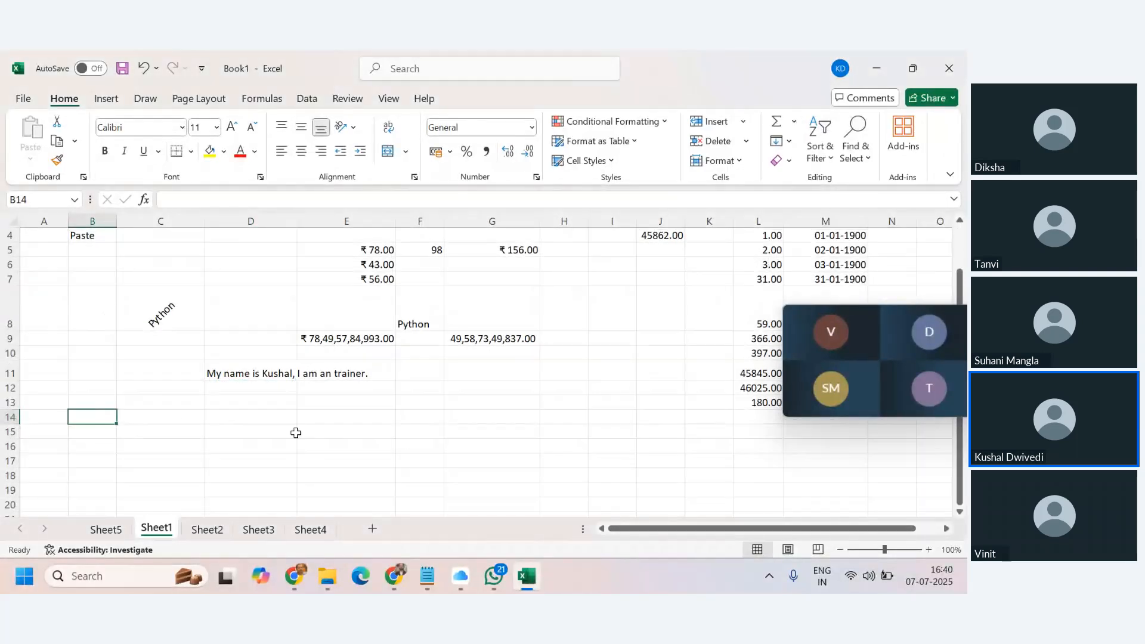
pyautogui.write('=r')
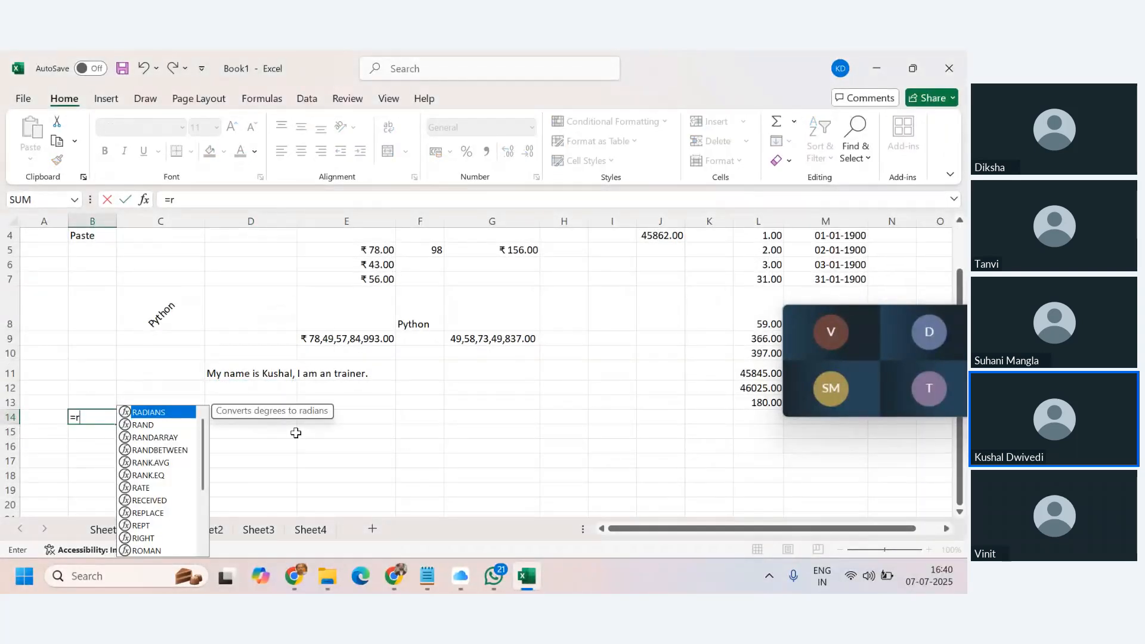
pyautogui.write('andbe')
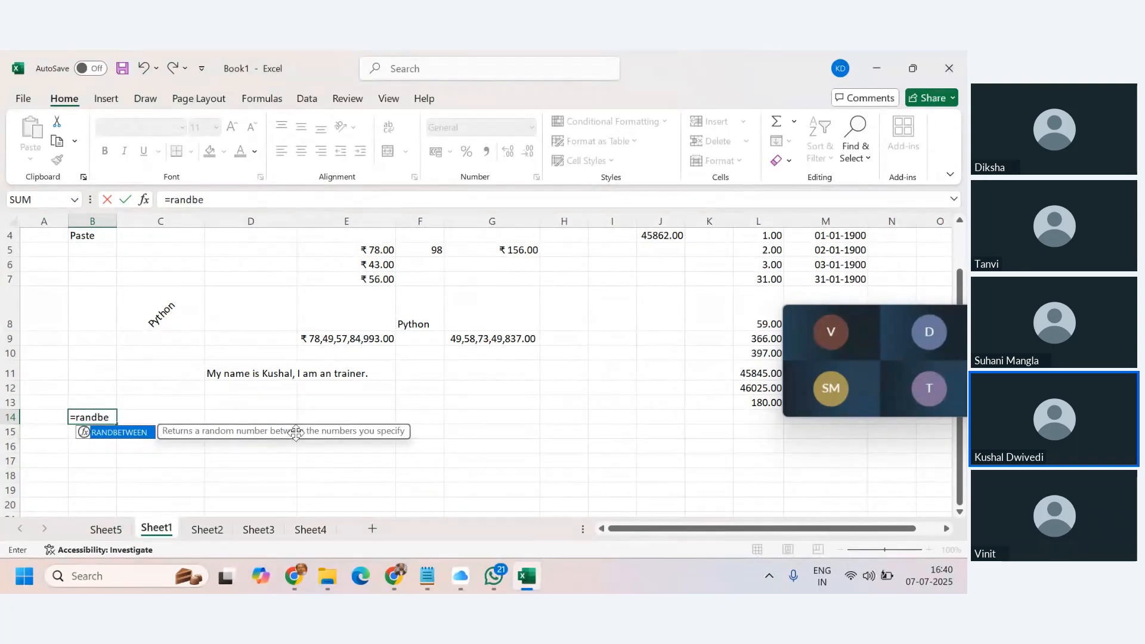
pyautogui.write('tween(')
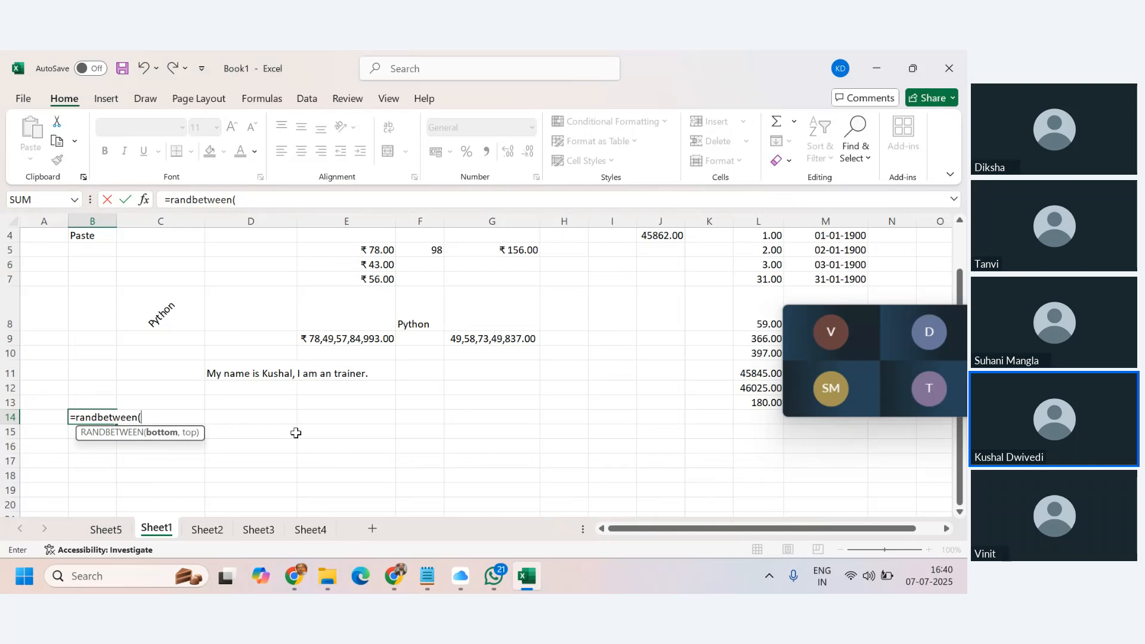
pyautogui.write('30,7')
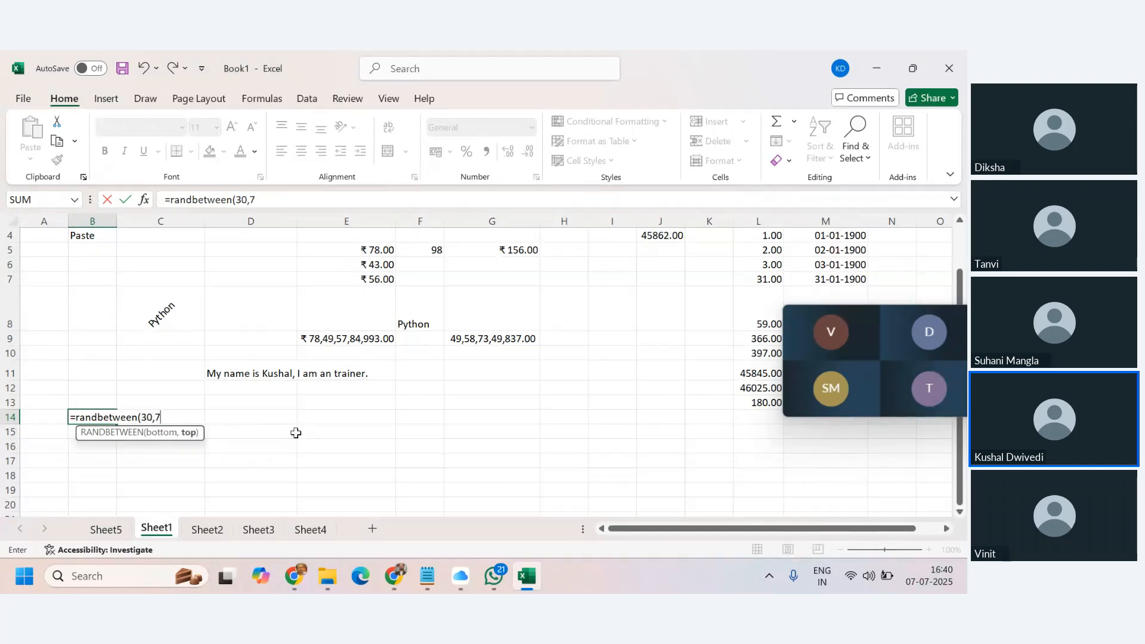
pyautogui.write('0)')
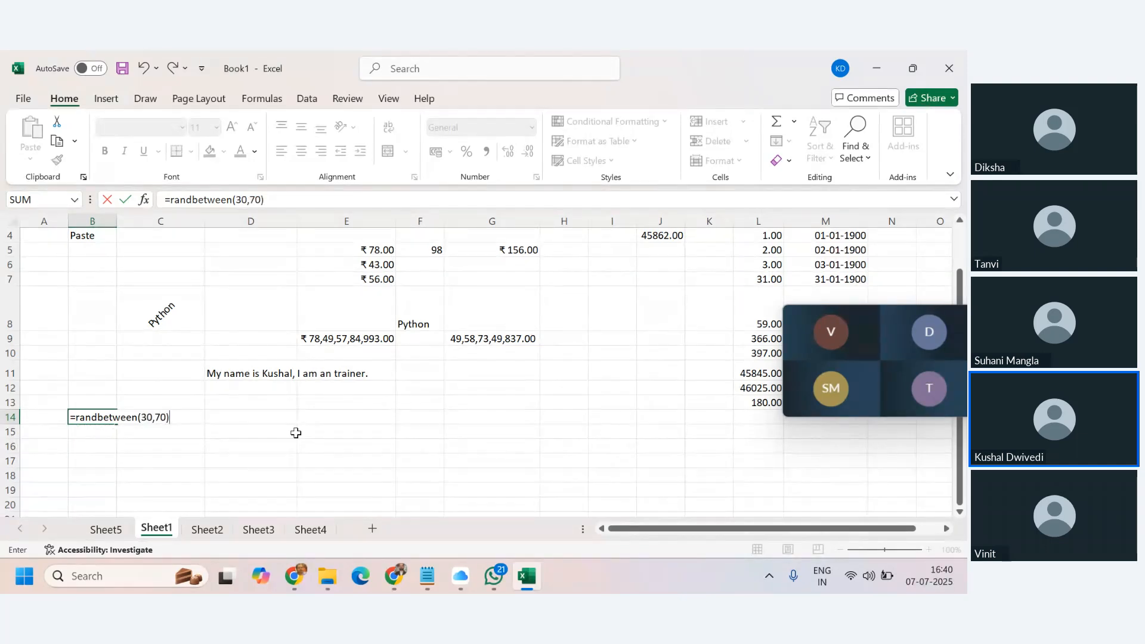
pyautogui.press('Return')
pyautogui.press('Up')
pyautogui.hotkey('shift', 'Right')
pyautogui.hotkey('shift', 'Right')
pyautogui.hotkey('shift', 'Right')
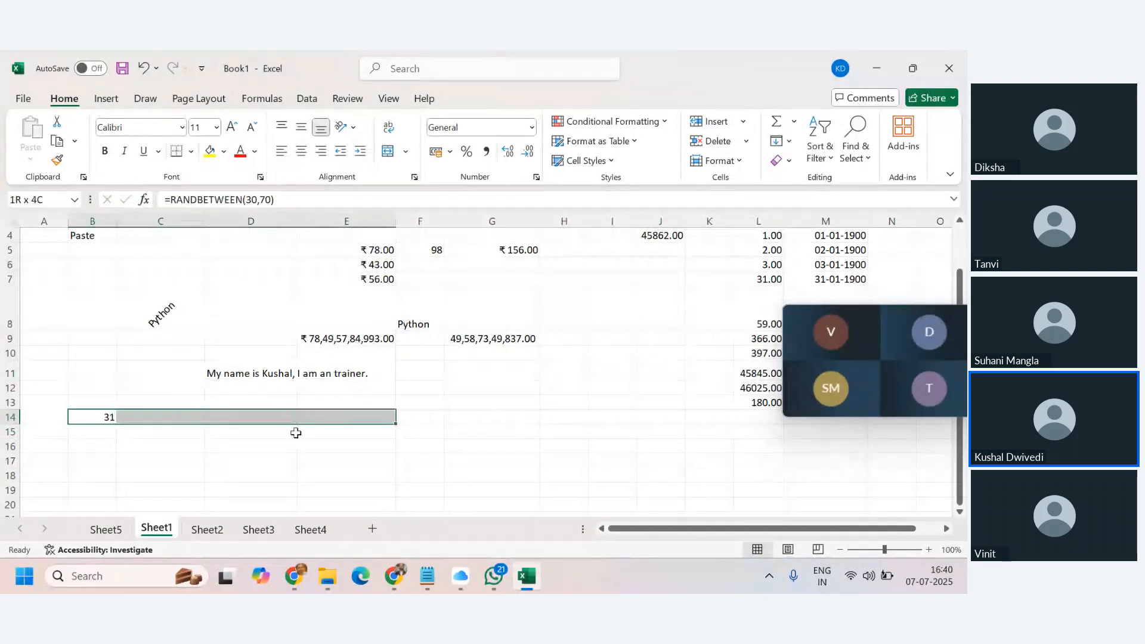
pyautogui.hotkey('shift', 'Right')
pyautogui.hotkey('ctrl', 'r')
pyautogui.hotkey('shift', 'Down')
pyautogui.hotkey('shift', 'Down')
pyautogui.hotkey('shift', 'Down')
pyautogui.hotkey('shift', 'Down')
pyautogui.hotkey('shift', 'Down')
pyautogui.hotkey('shift', 'Down')
pyautogui.hotkey('shift', 'Down')
pyautogui.hotkey('shift', 'Down')
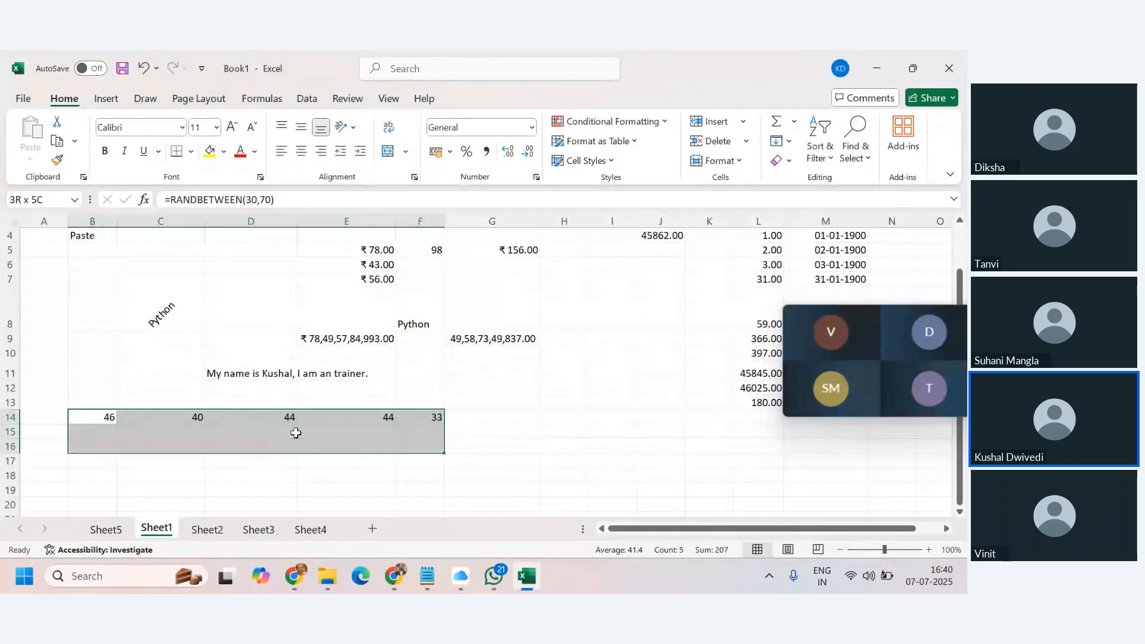
pyautogui.hotkey('shift', 'Down')
pyautogui.hotkey('shift', 'Down')
pyautogui.hotkey('ctrl', 'd')
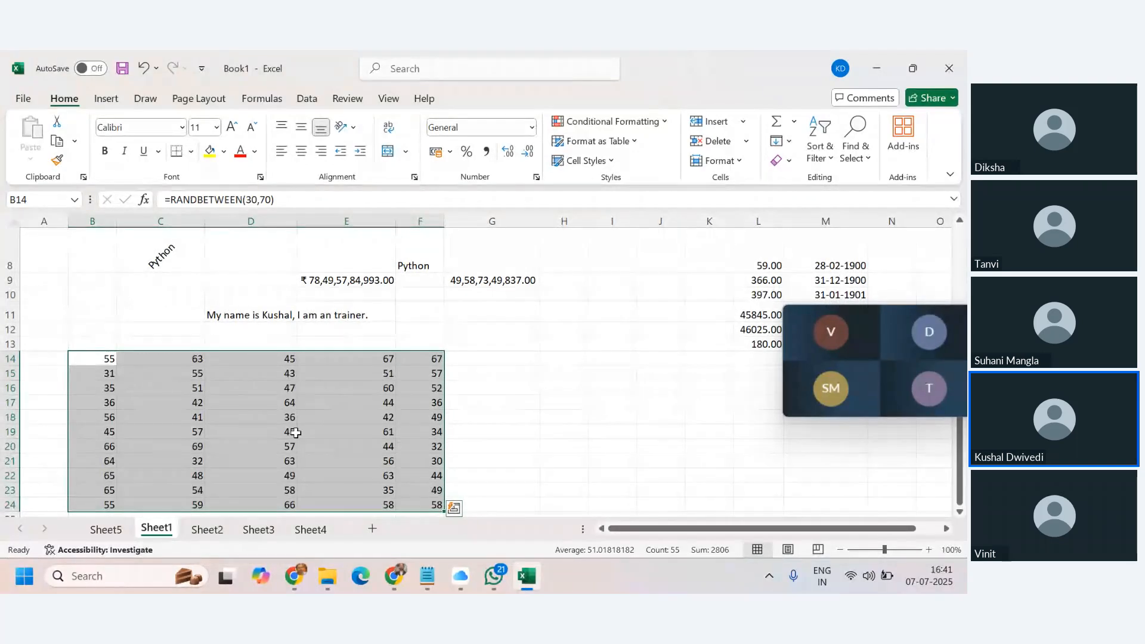
# Copy B14:F24 and paste it back over itself as values only.
pyautogui.hotkey('ctrl', 'c')
pyautogui.hotkey('ctrl', 'alt', 'v')
pyautogui.press('Return')
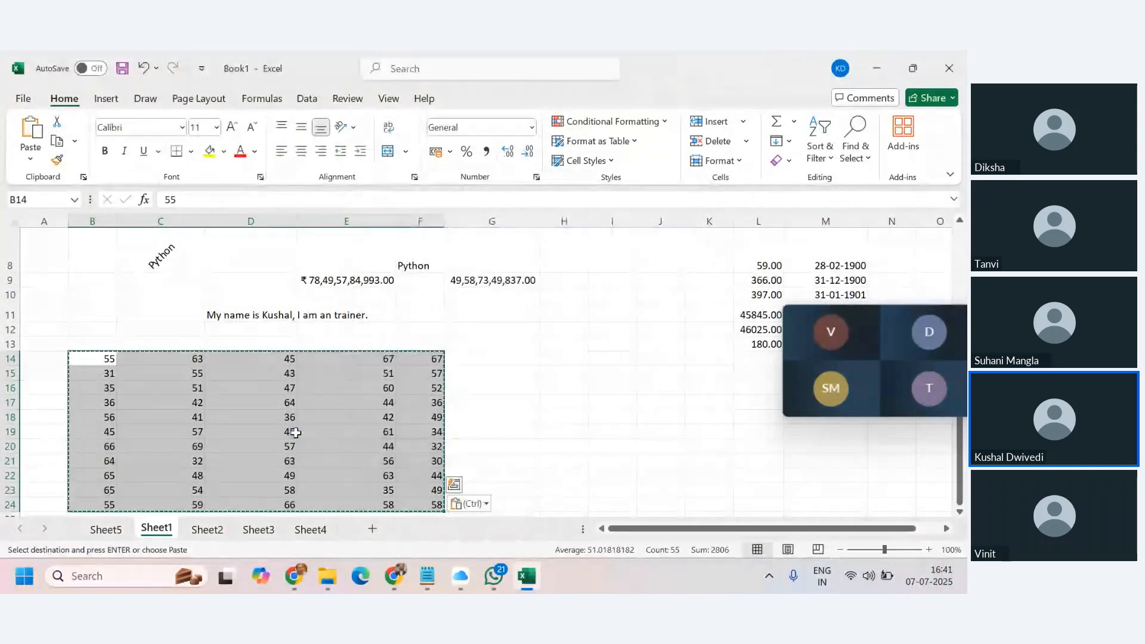
pyautogui.click(419, 358)
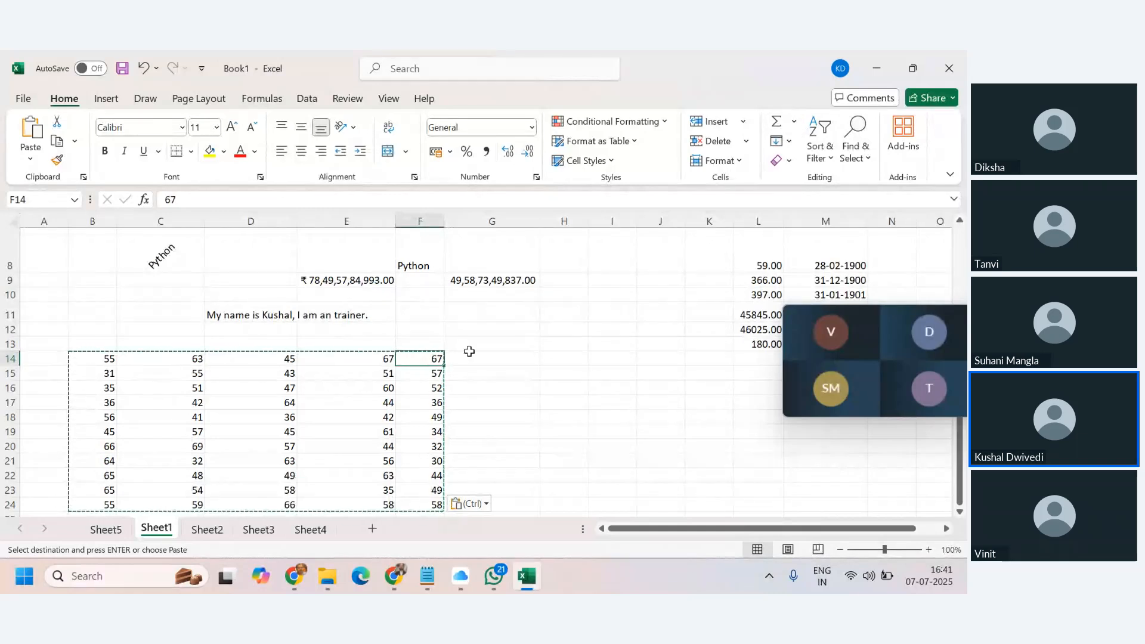
pyautogui.click(475, 358)
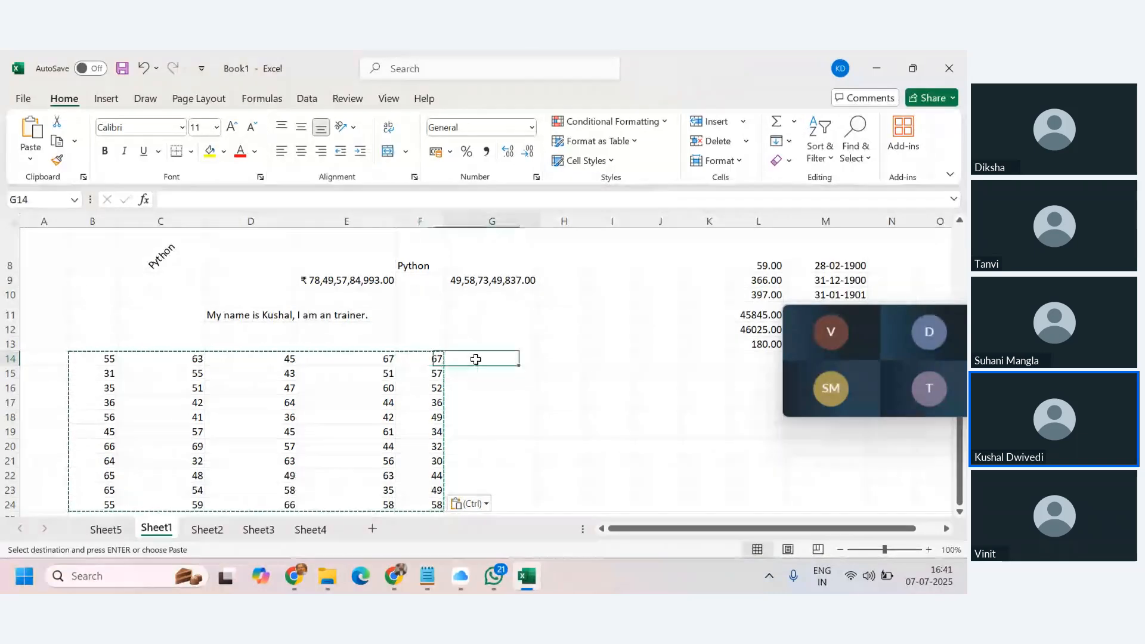
# Use AutoSum to put =SUM(B14:E14) in G14, returning 230.
pyautogui.click(794, 121)
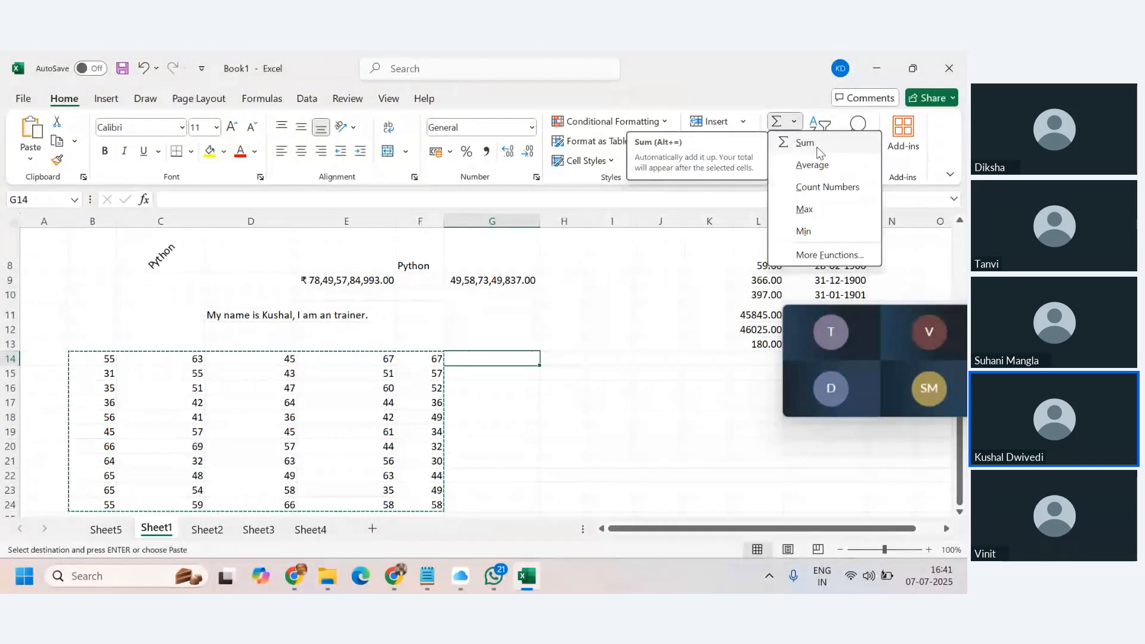
pyautogui.click(817, 150)
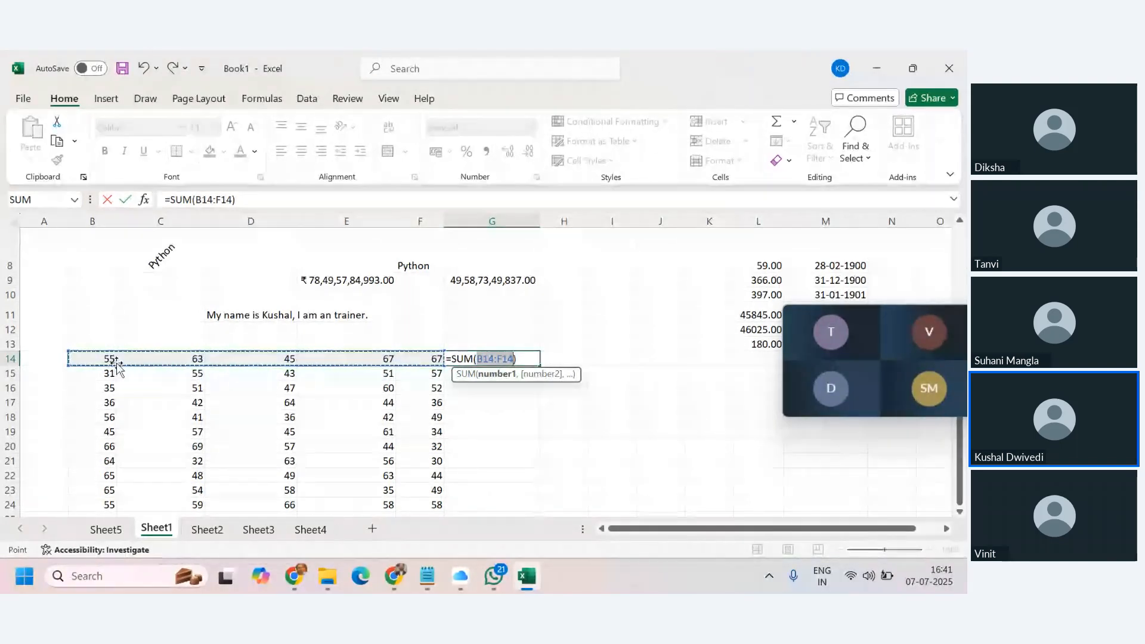
pyautogui.moveTo(97, 358); pyautogui.dragTo(340, 359)
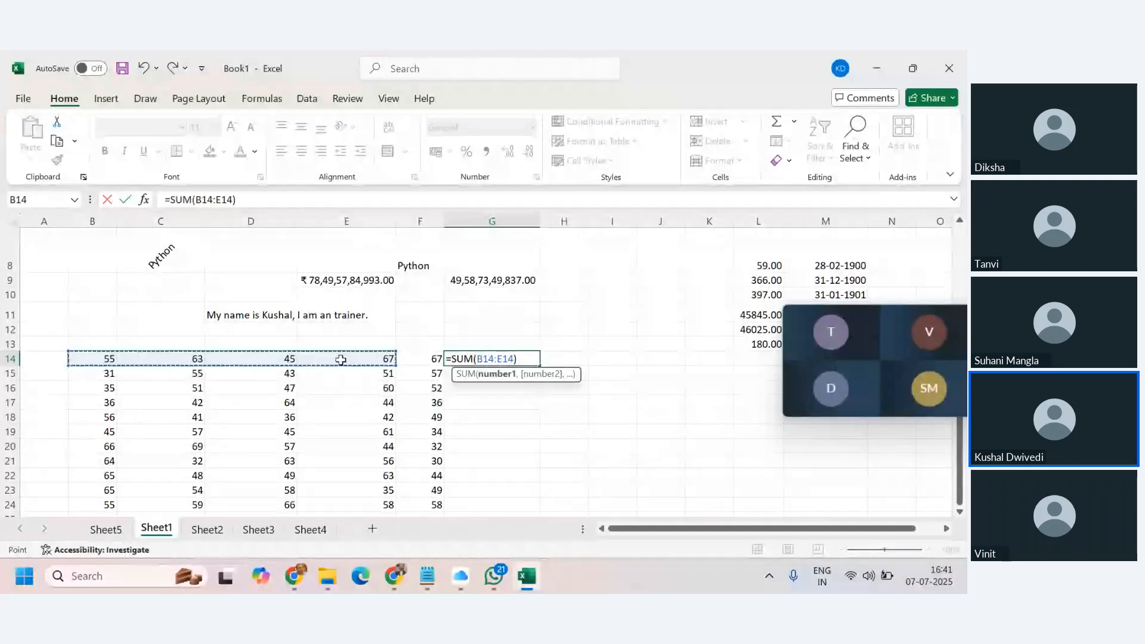
pyautogui.press('Return')
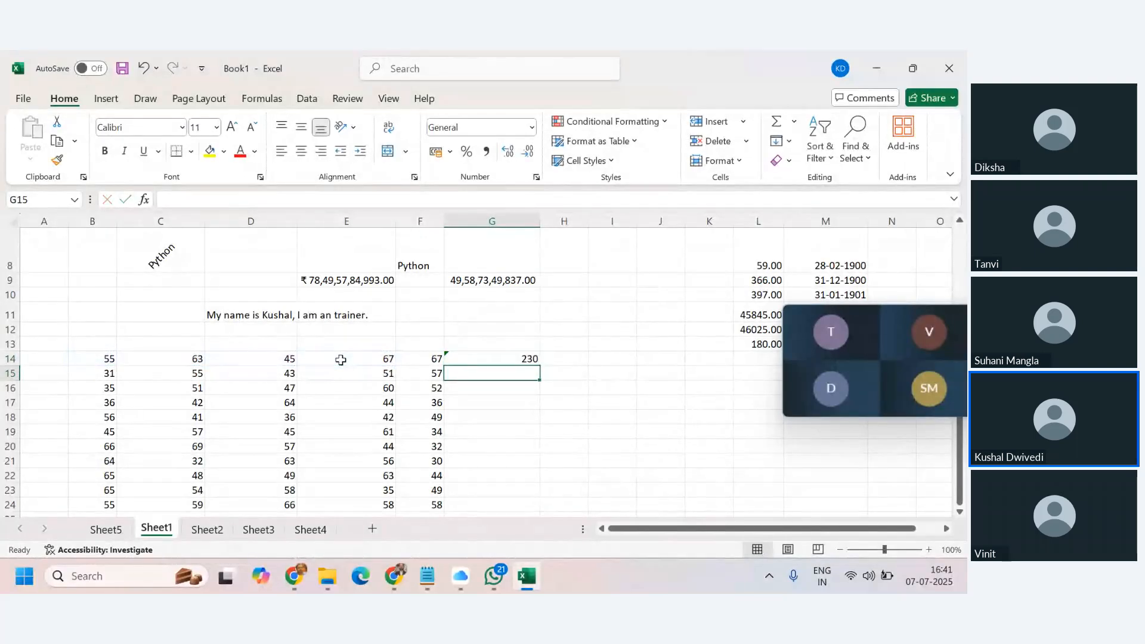
pyautogui.click(793, 122)
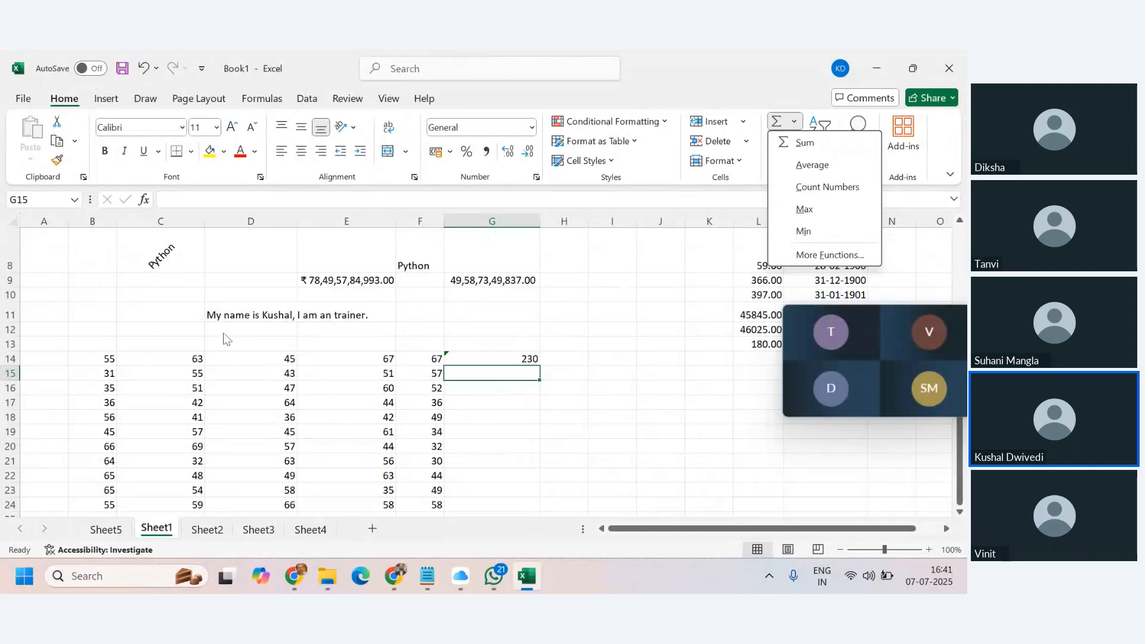
# Enter =COUNT(B14:F24) in I15, which returns 55.
pyautogui.click(598, 374)
pyautogui.click(623, 371)
pyautogui.write('=counta')
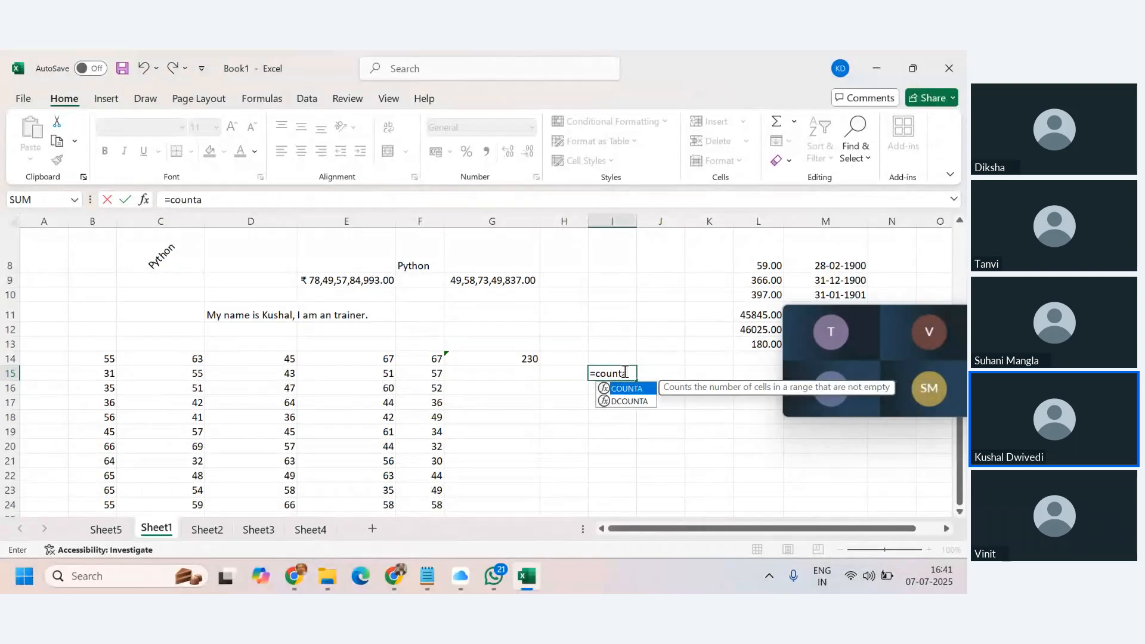
pyautogui.press('BackSpace')
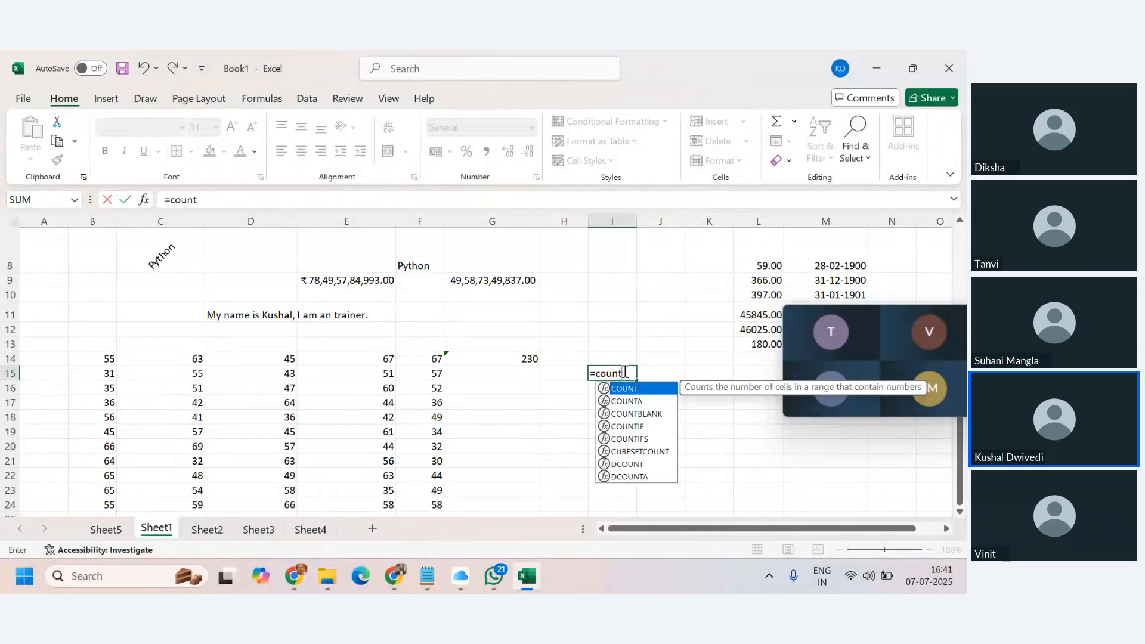
pyautogui.write('(')
pyautogui.moveTo(120, 353); pyautogui.dragTo(422, 501)
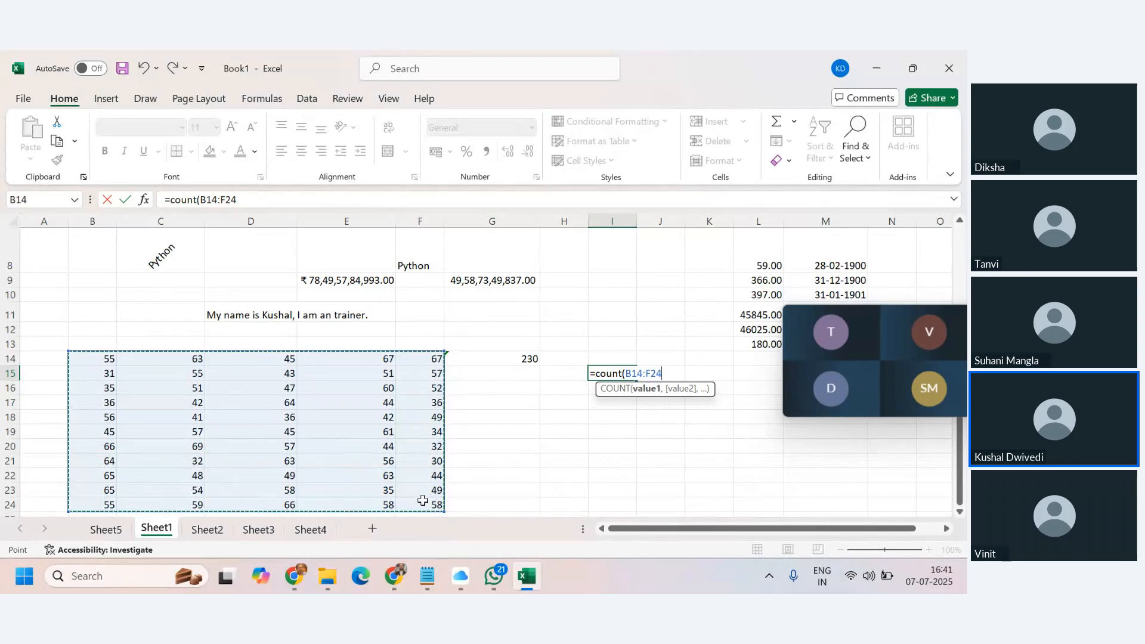
pyautogui.write(')')
pyautogui.press('Return')
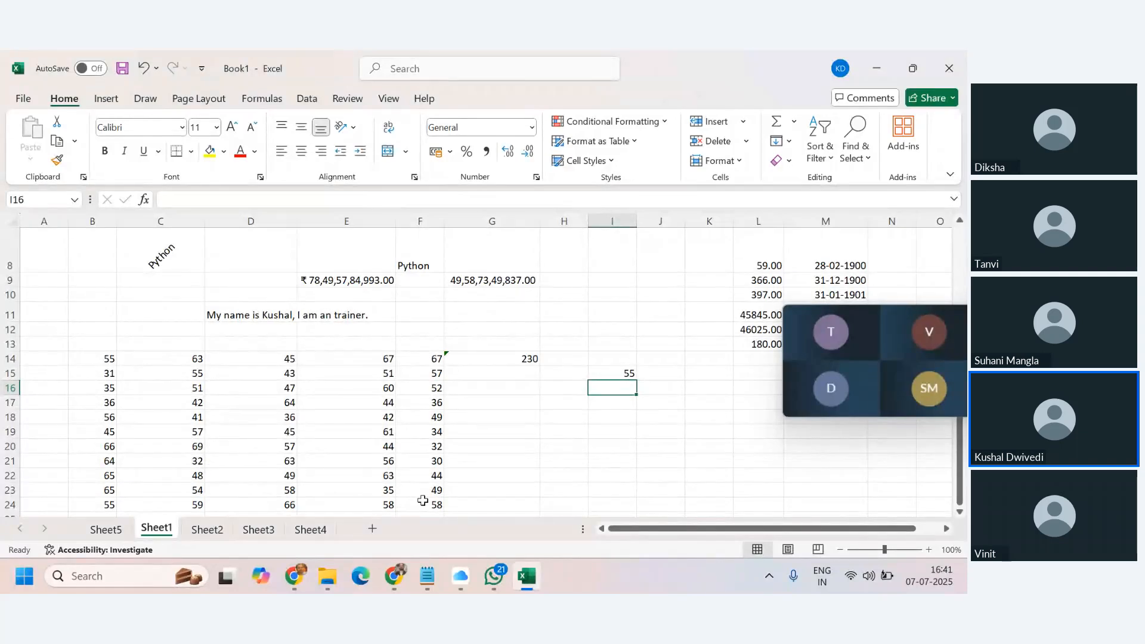
pyautogui.click(626, 373)
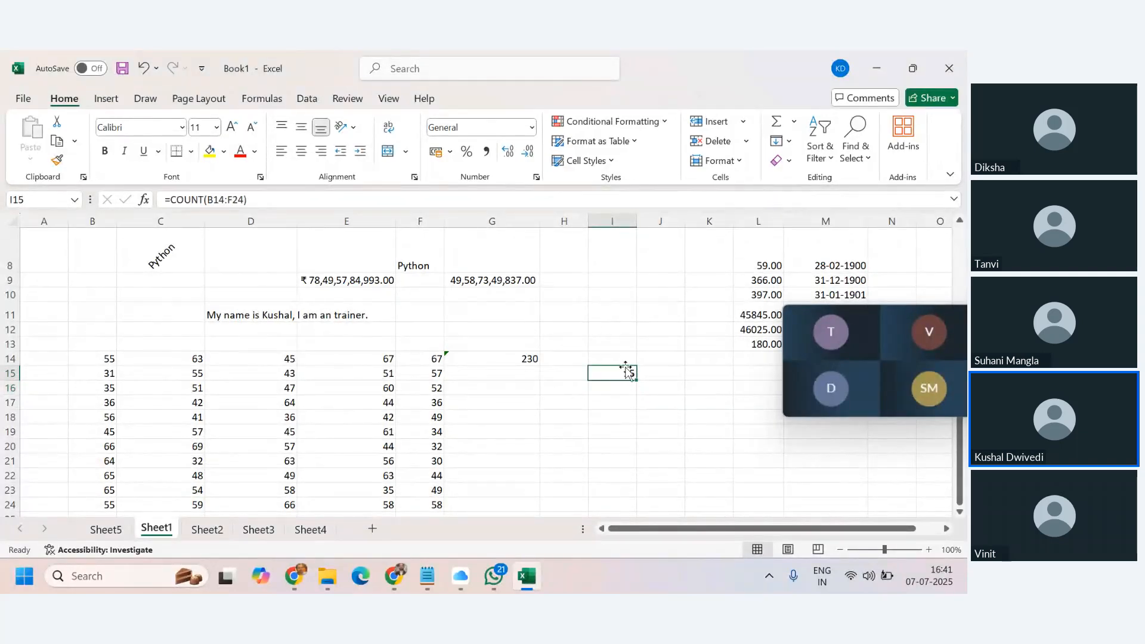
pyautogui.click(794, 121)
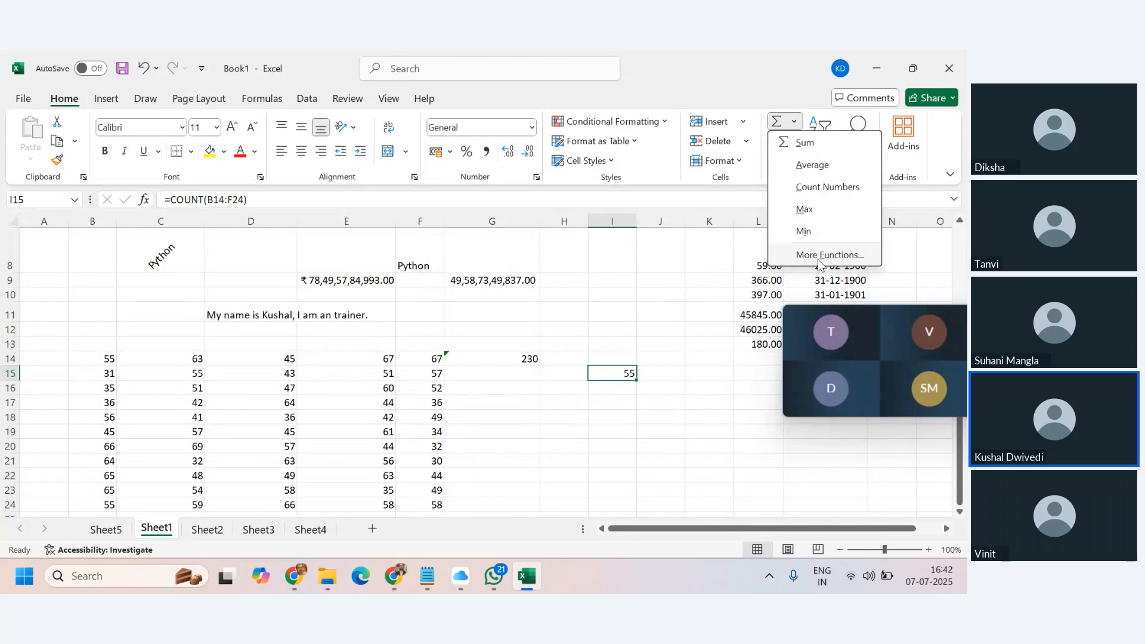
# Dismiss the AutoSum and Fill menus and open the Clear dropdown in the Editing group.
pyautogui.click(650, 295)
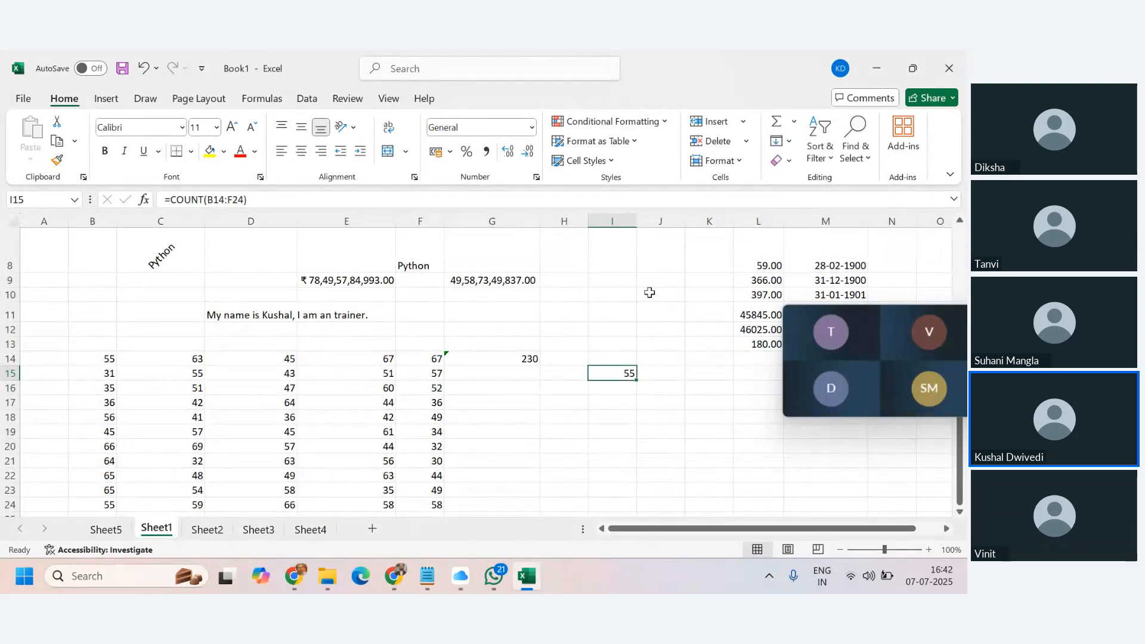
pyautogui.click(790, 141)
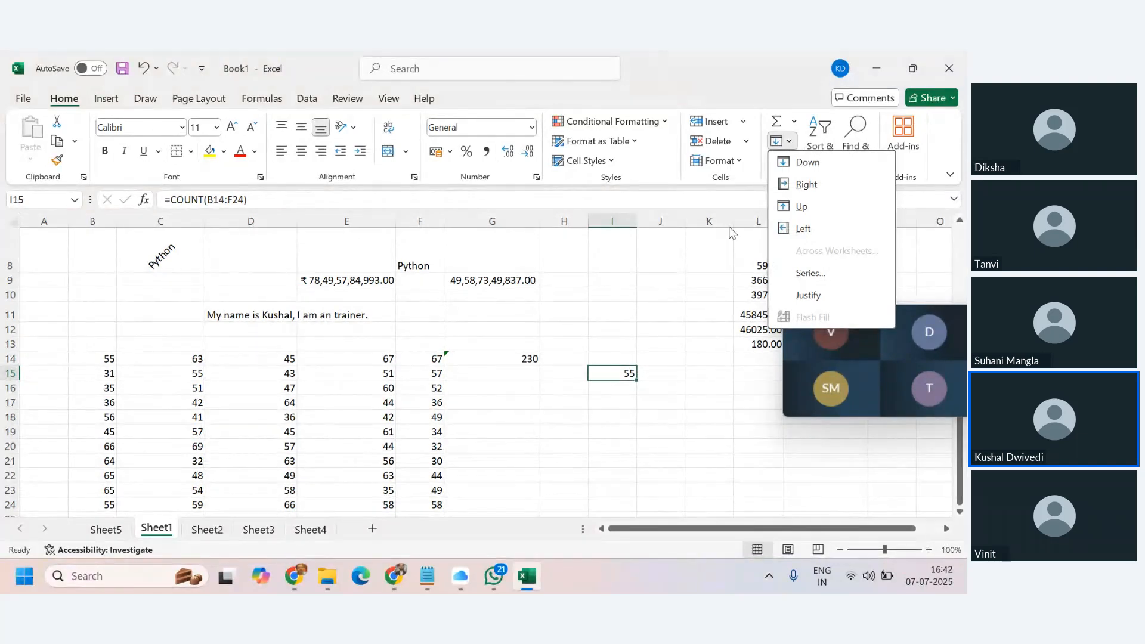
pyautogui.click(633, 302)
pyautogui.click(788, 162)
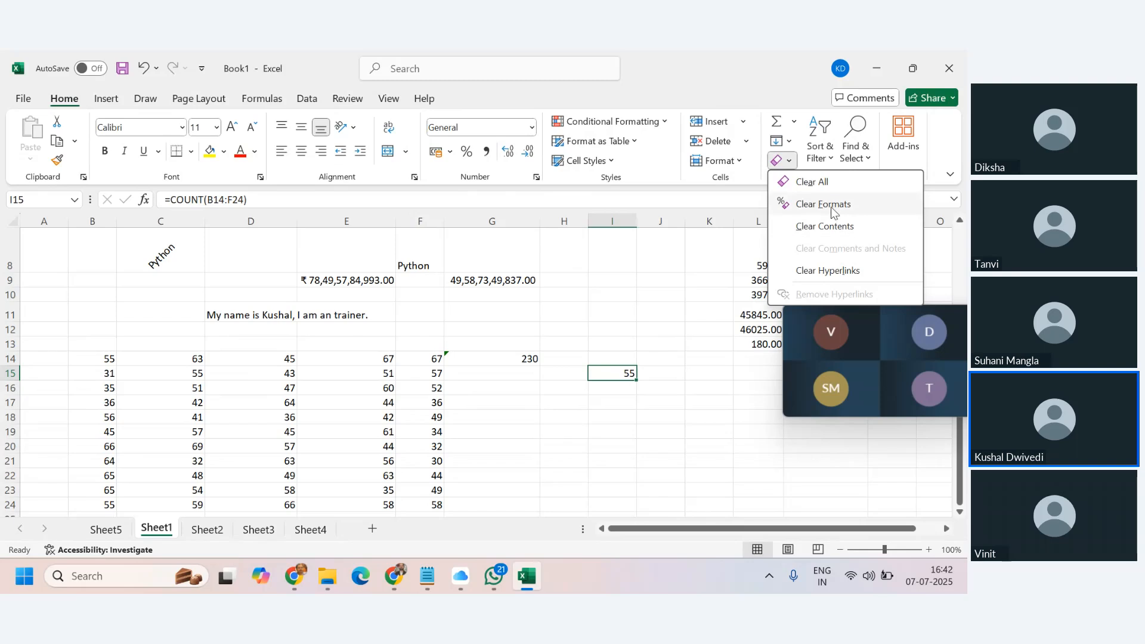
# Apply Clear Formats to cell C8 so its rotated 'Python' text becomes plain horizontal text.
pyautogui.scroll(2, 363, 374)
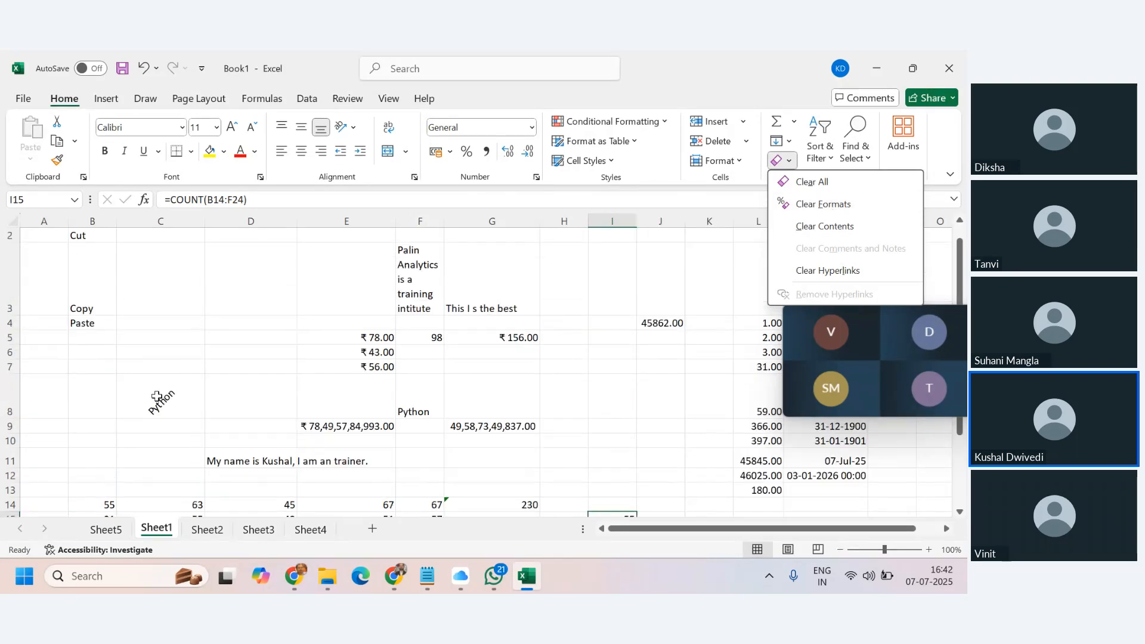
pyautogui.click(163, 399)
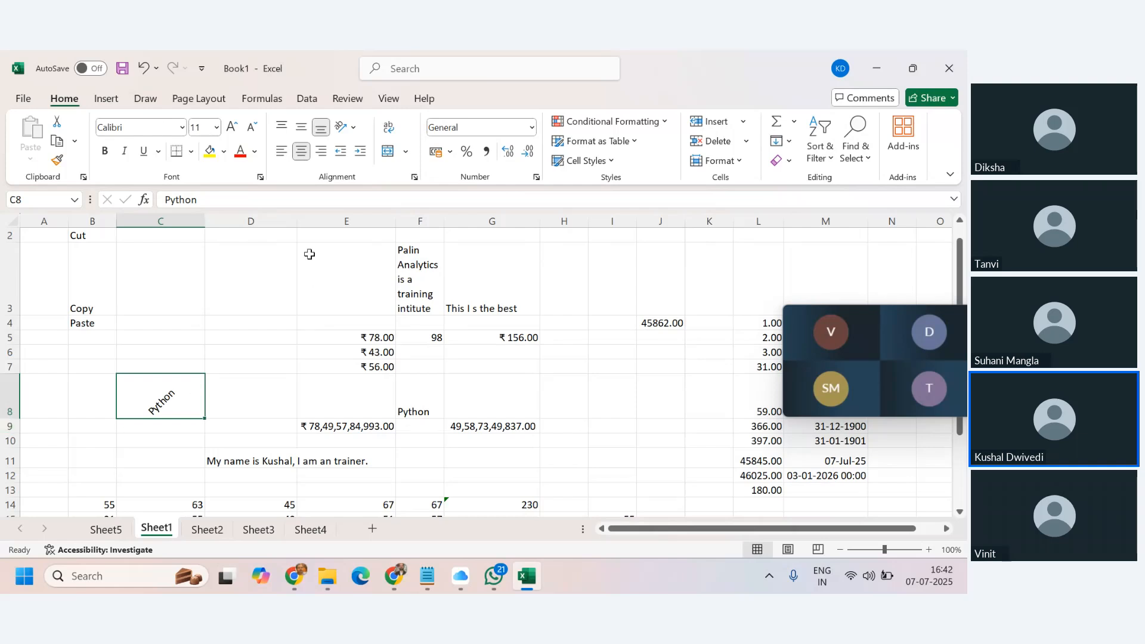
pyautogui.click(789, 160)
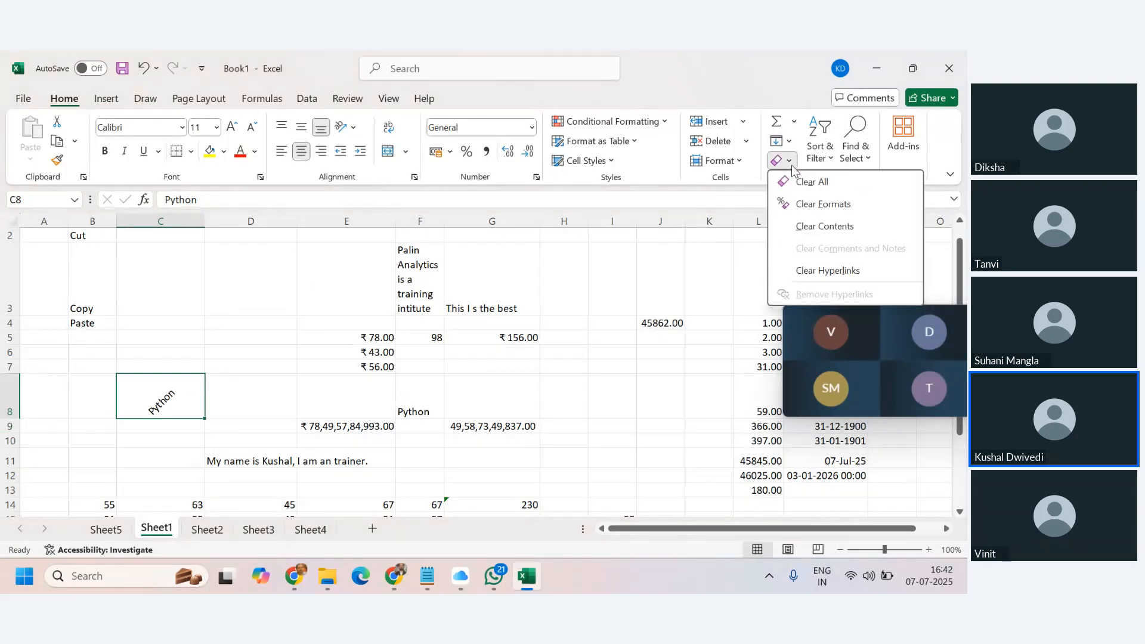
pyautogui.click(841, 205)
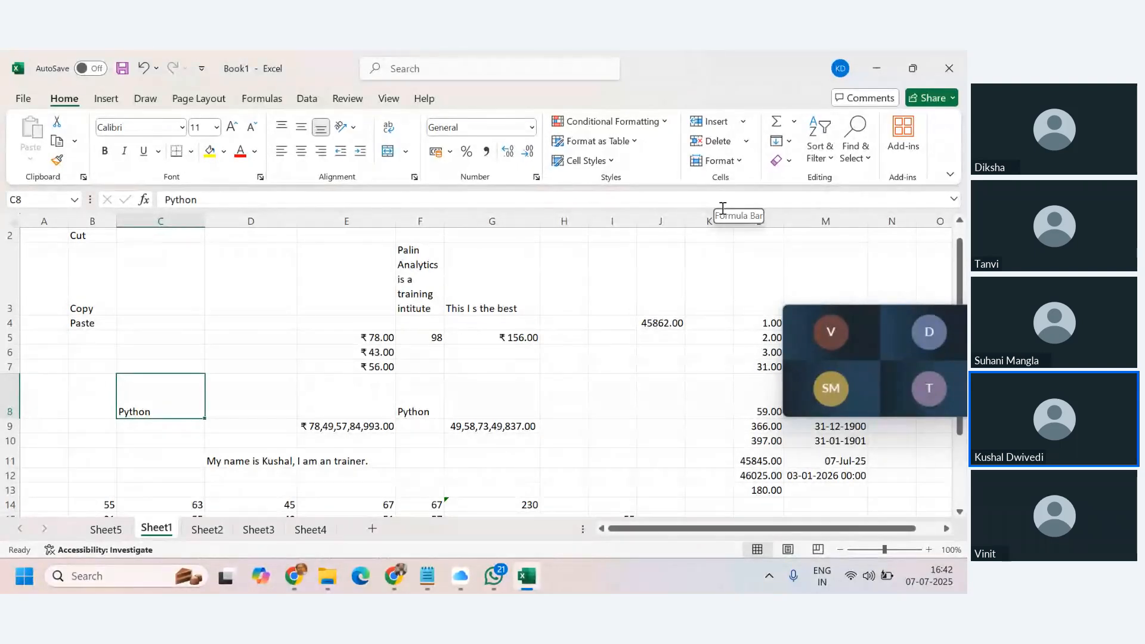
pyautogui.click(782, 161)
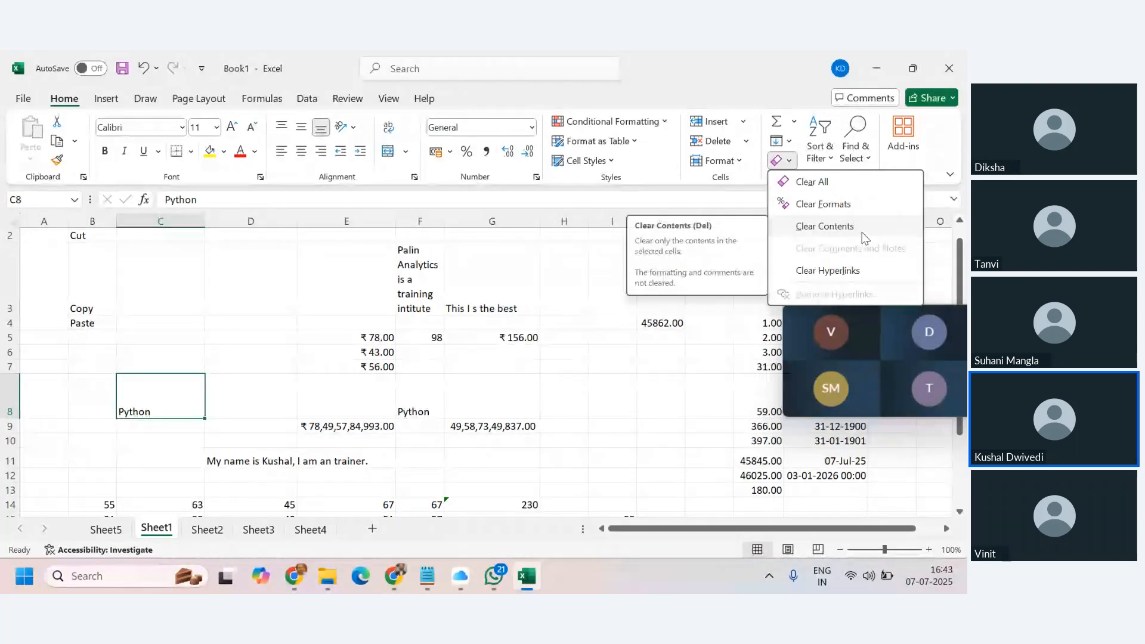
pyautogui.click(679, 444)
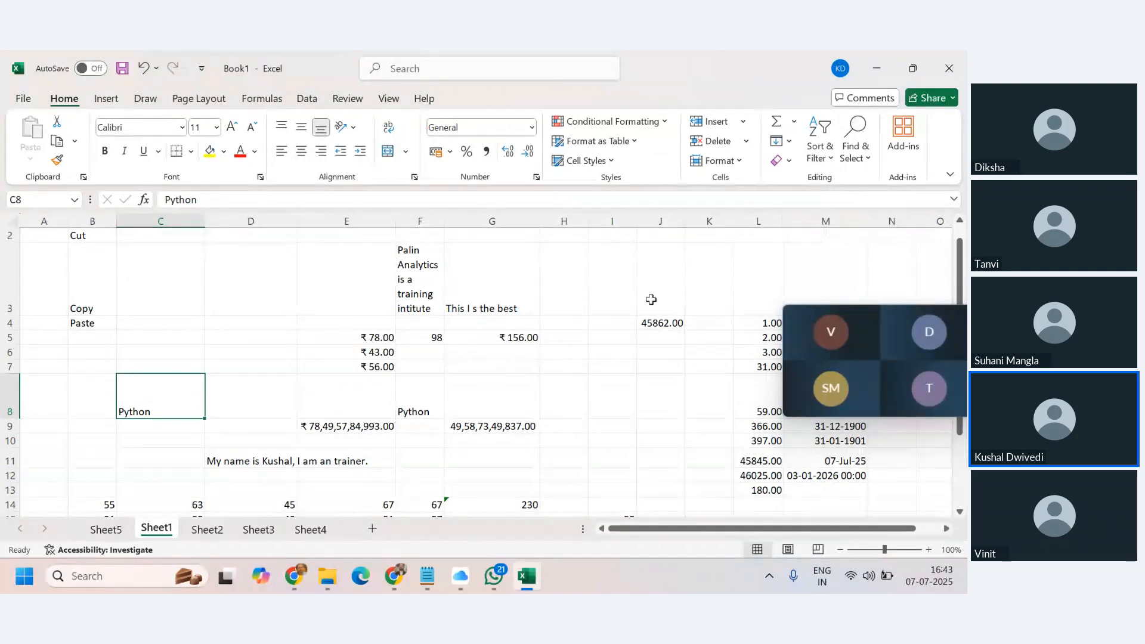
pyautogui.scroll(1, 478, 366)
pyautogui.scroll(1, 479, 366)
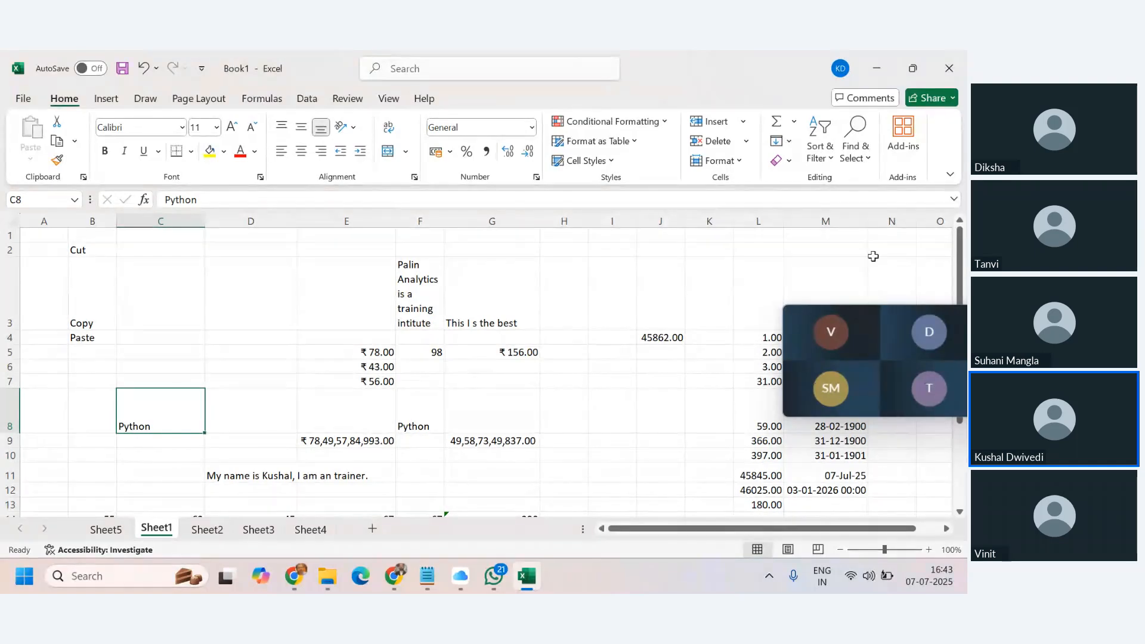
pyautogui.moveTo(882, 360)
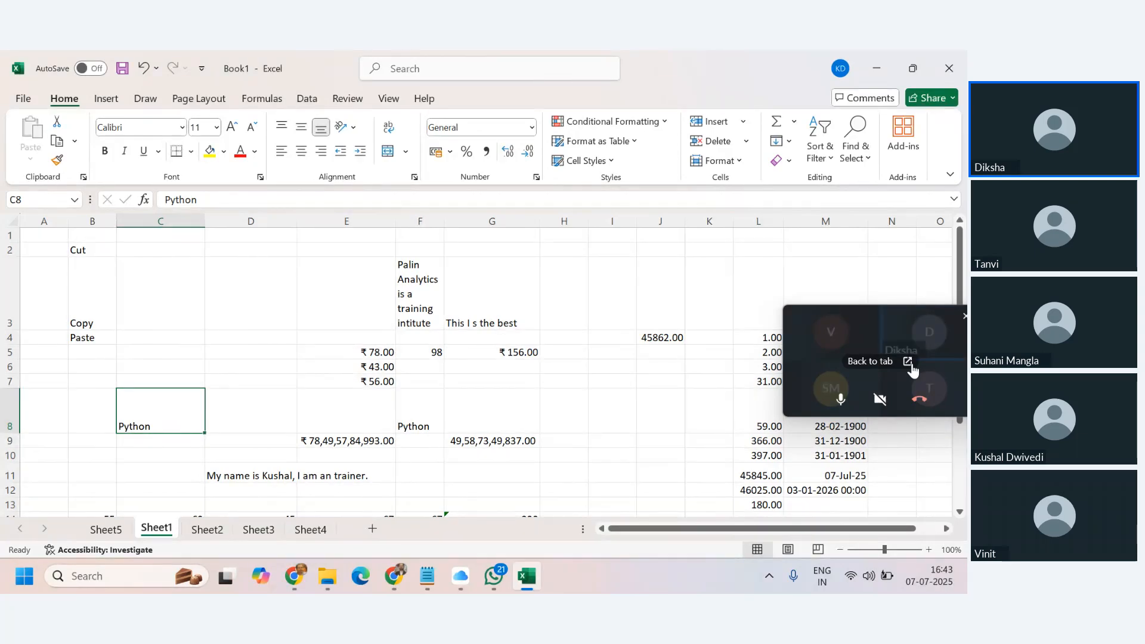
# Inspect G14's existing SUM formula and the B14:F14 values without changing anything.
pyautogui.click(614, 408)
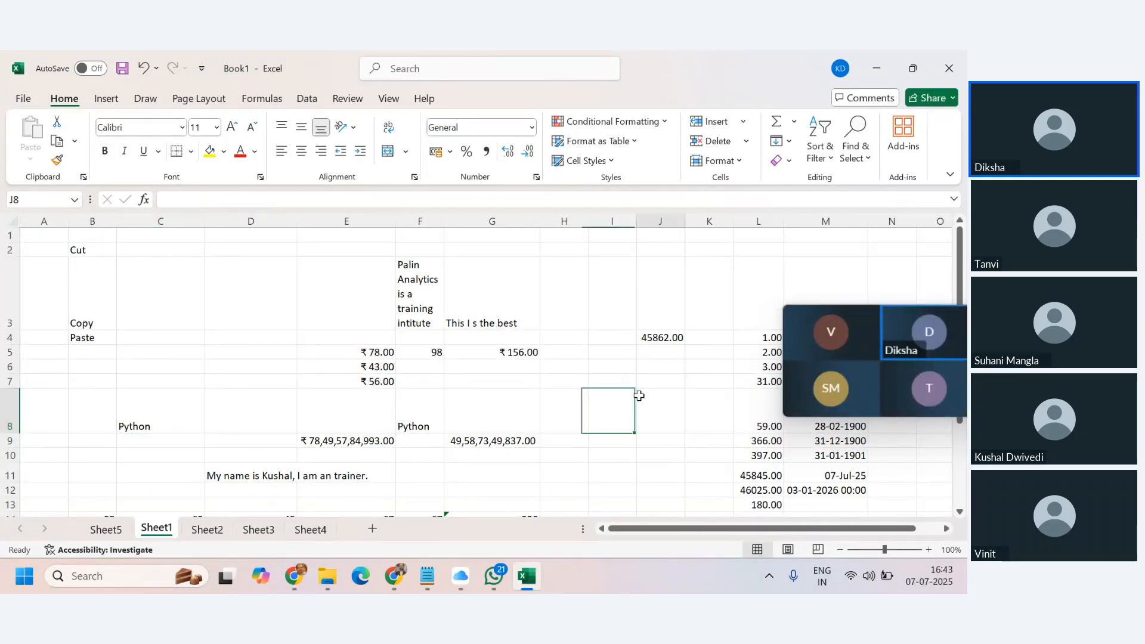
pyautogui.click(652, 412)
pyautogui.scroll(-3, 435, 411)
pyautogui.scroll(1, 438, 416)
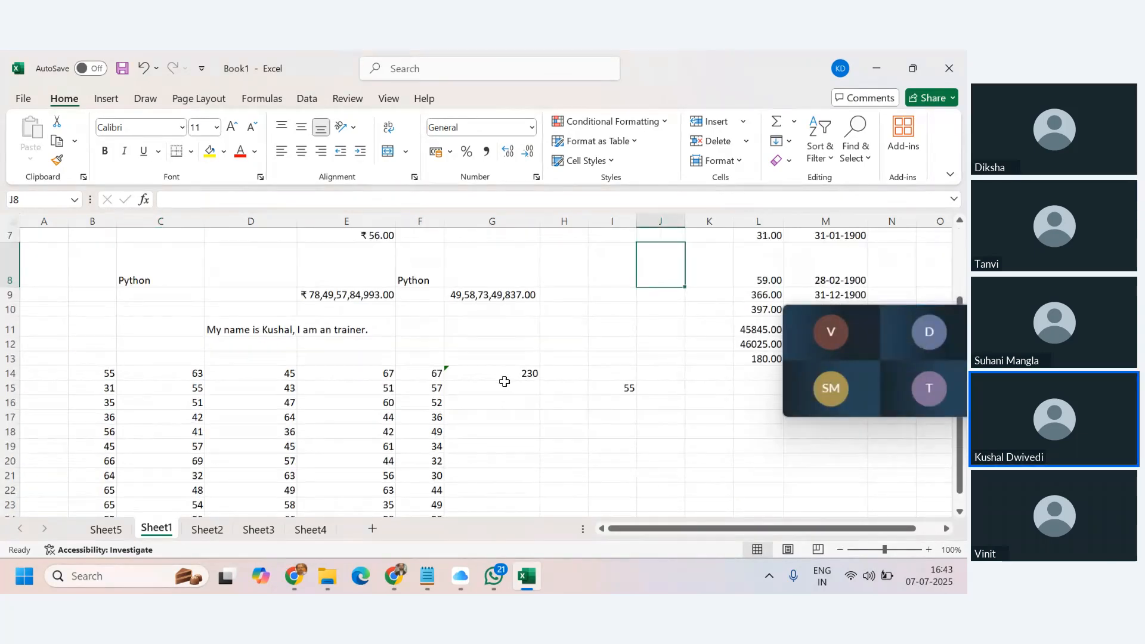
pyautogui.click(507, 374)
pyautogui.moveTo(935, 369)
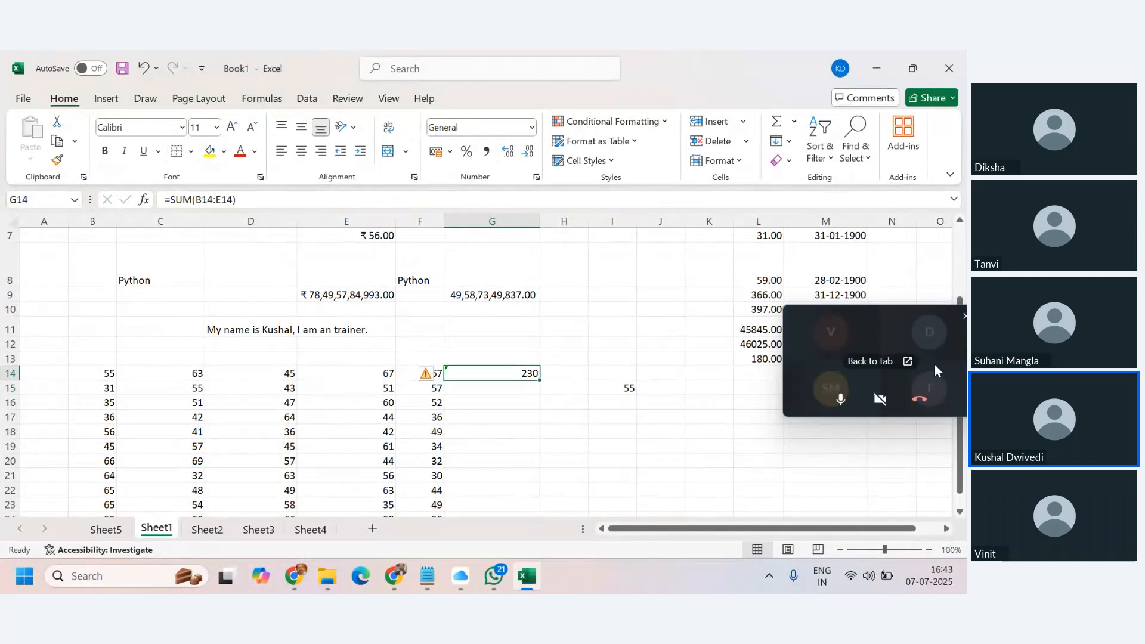
pyautogui.write('=')
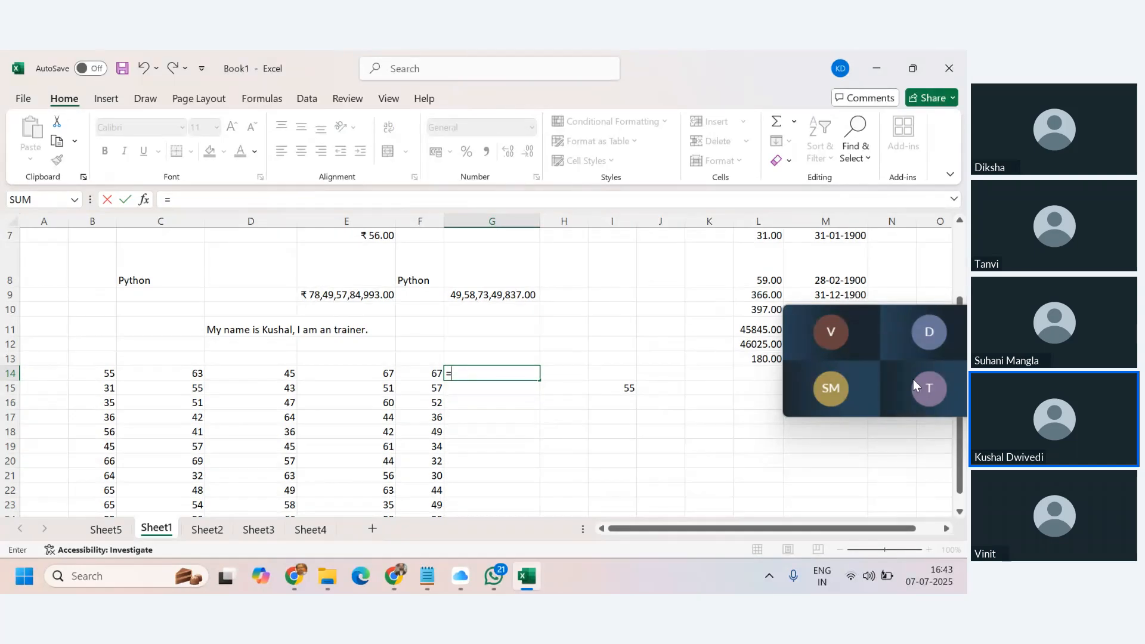
pyautogui.press('Escape')
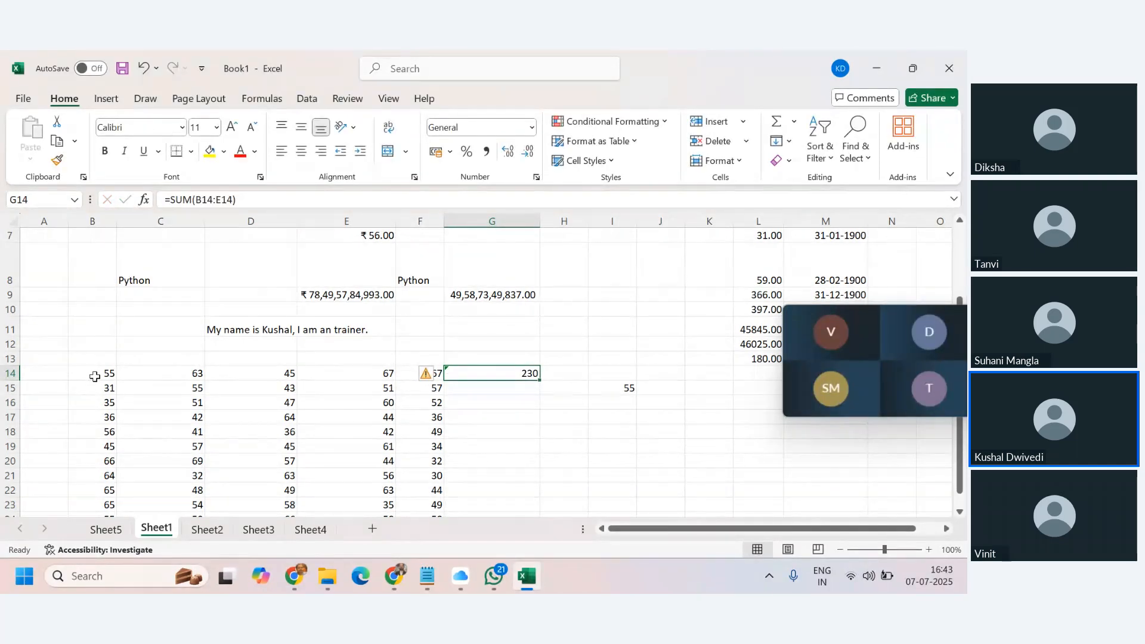
pyautogui.moveTo(94, 376); pyautogui.dragTo(411, 377)
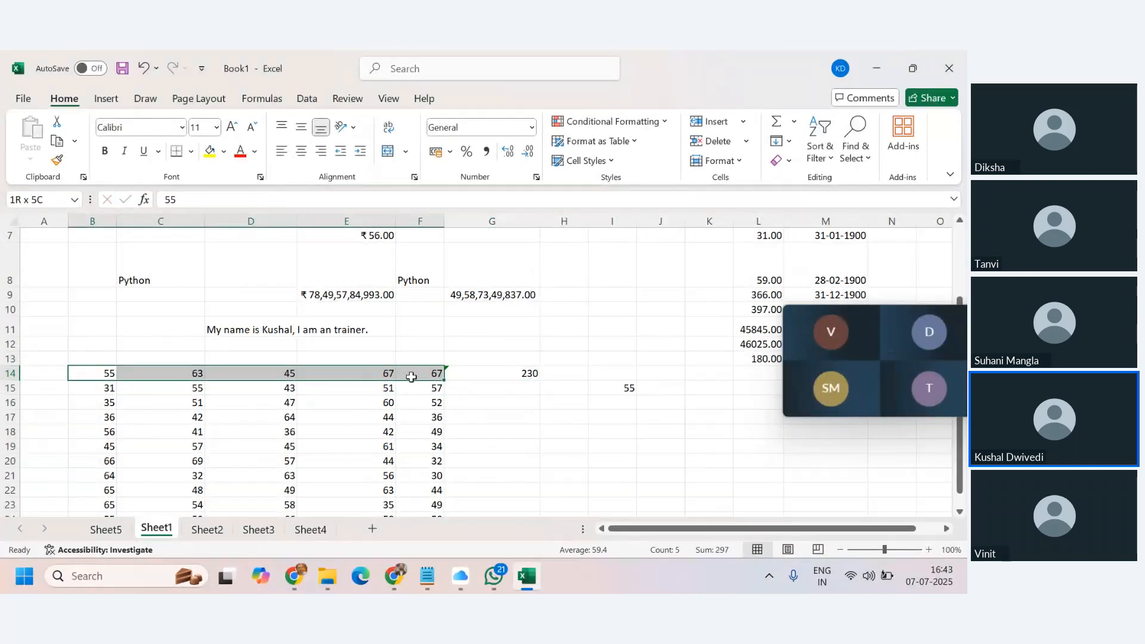
pyautogui.click(501, 395)
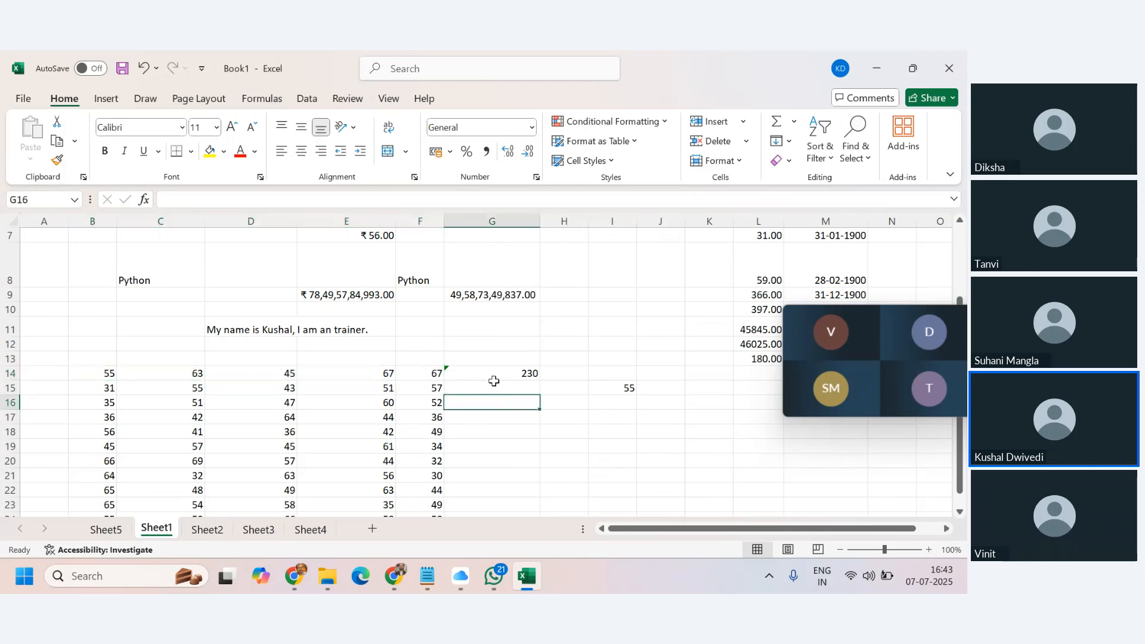
# Enter =B14+C14+D14+E14+F14 in G14, giving a row 14 total of 297.
pyautogui.click(498, 375)
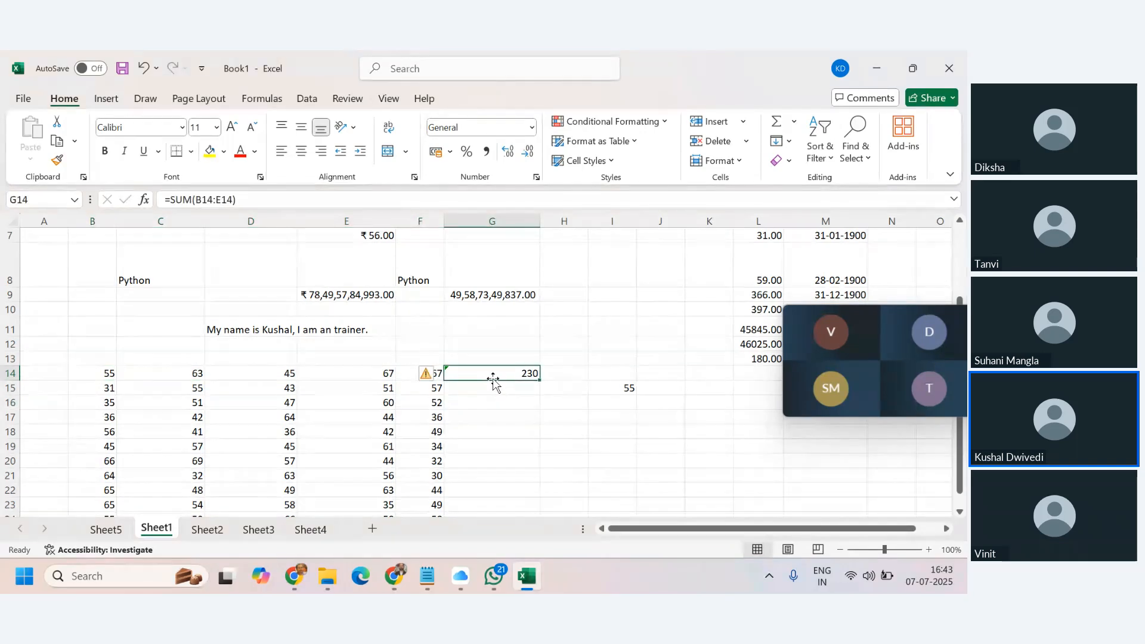
pyautogui.write('=')
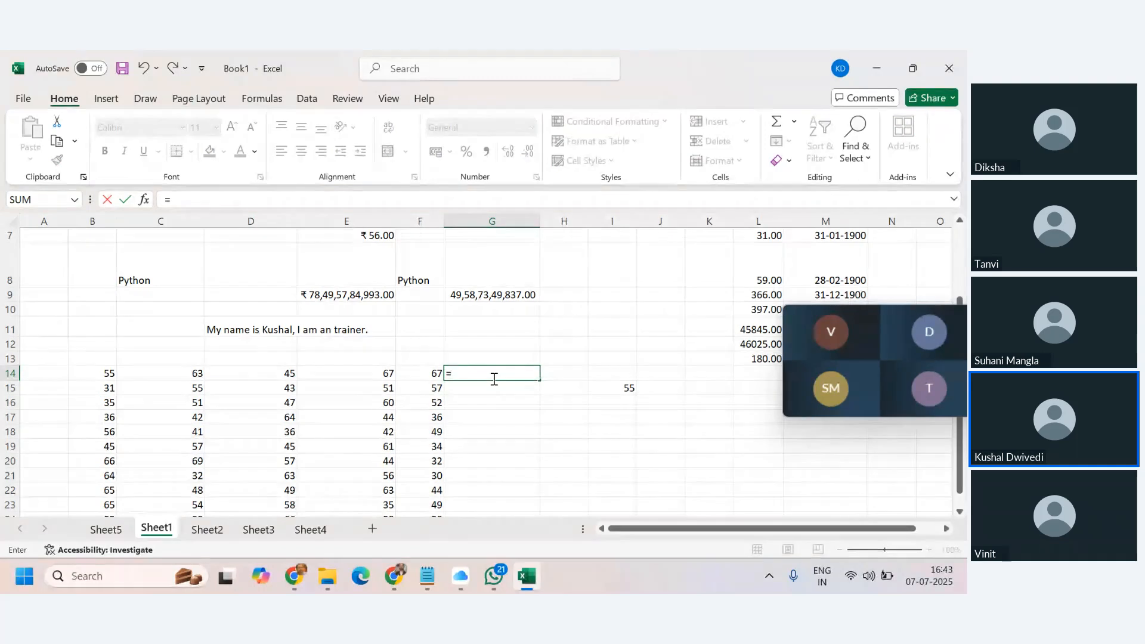
pyautogui.click(108, 375)
pyautogui.write('+')
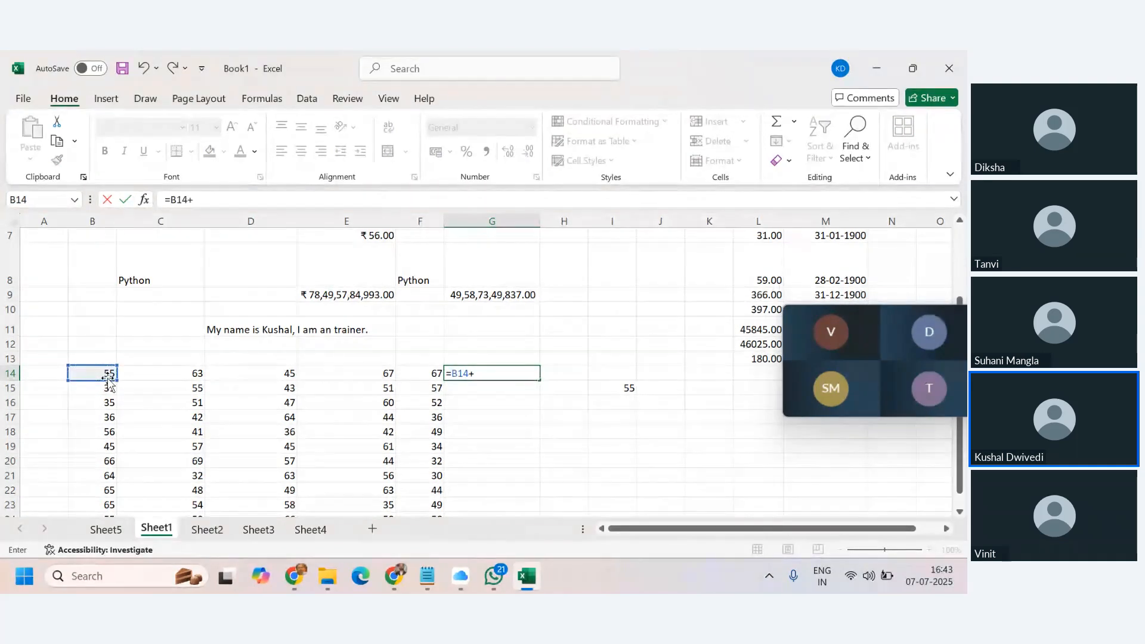
pyautogui.click(160, 372)
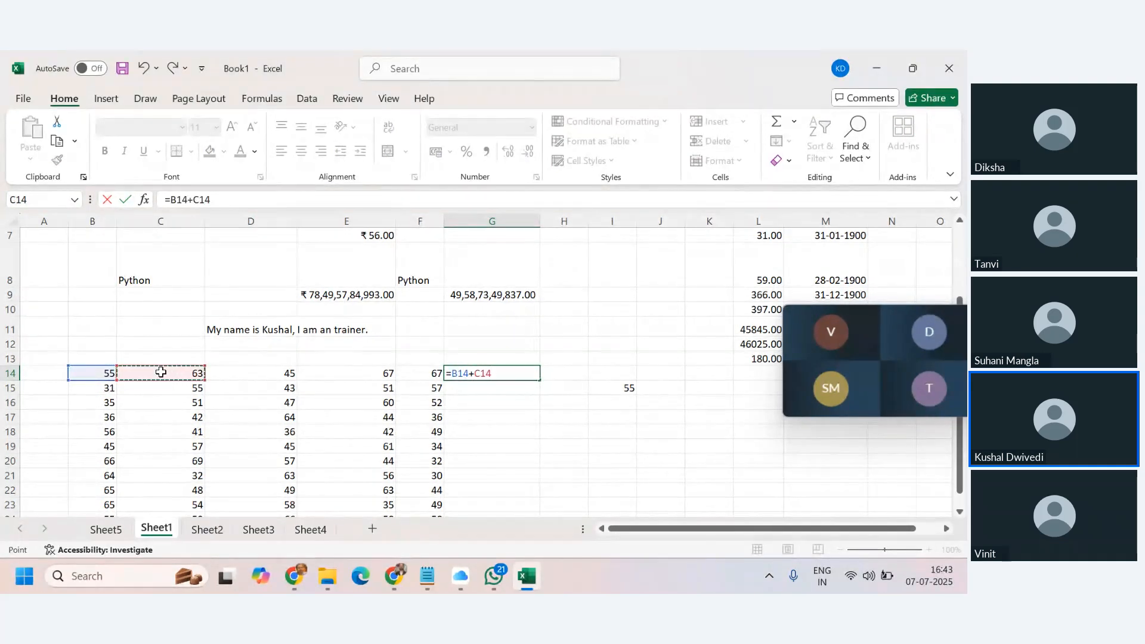
pyautogui.write('+')
pyautogui.click(280, 375)
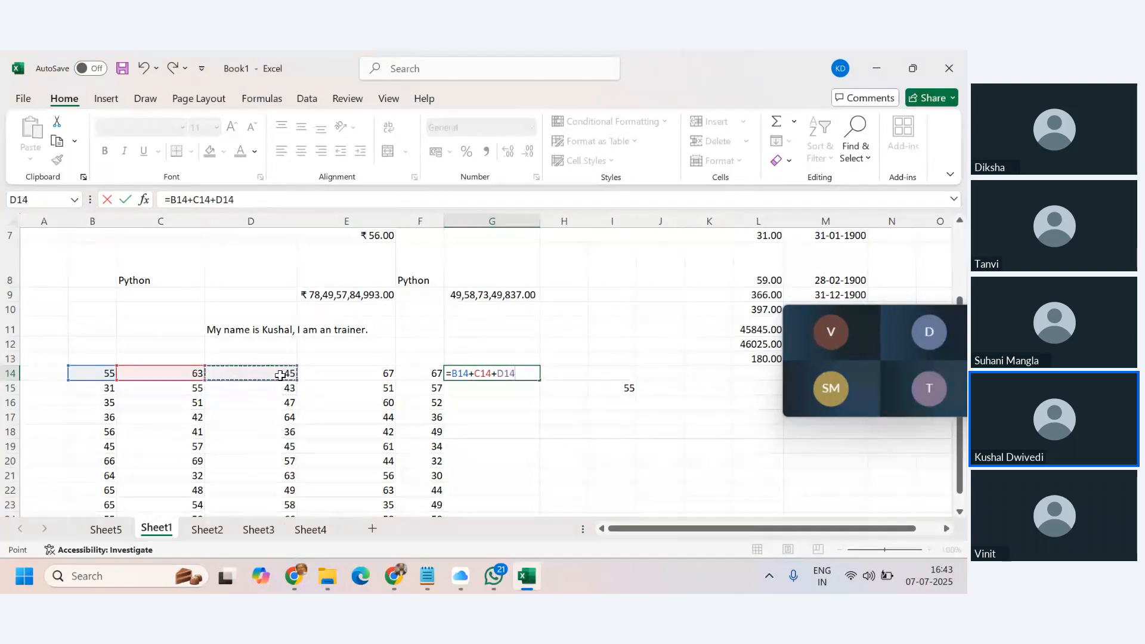
pyautogui.click(370, 375)
pyautogui.write('+')
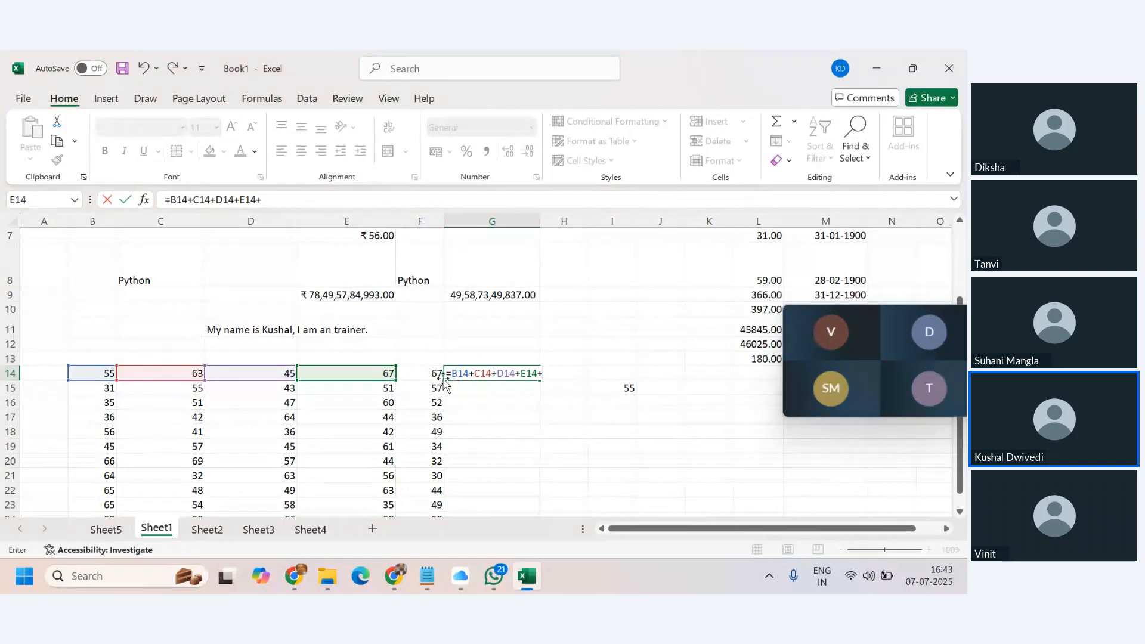
pyautogui.click(437, 375)
pyautogui.press('Return')
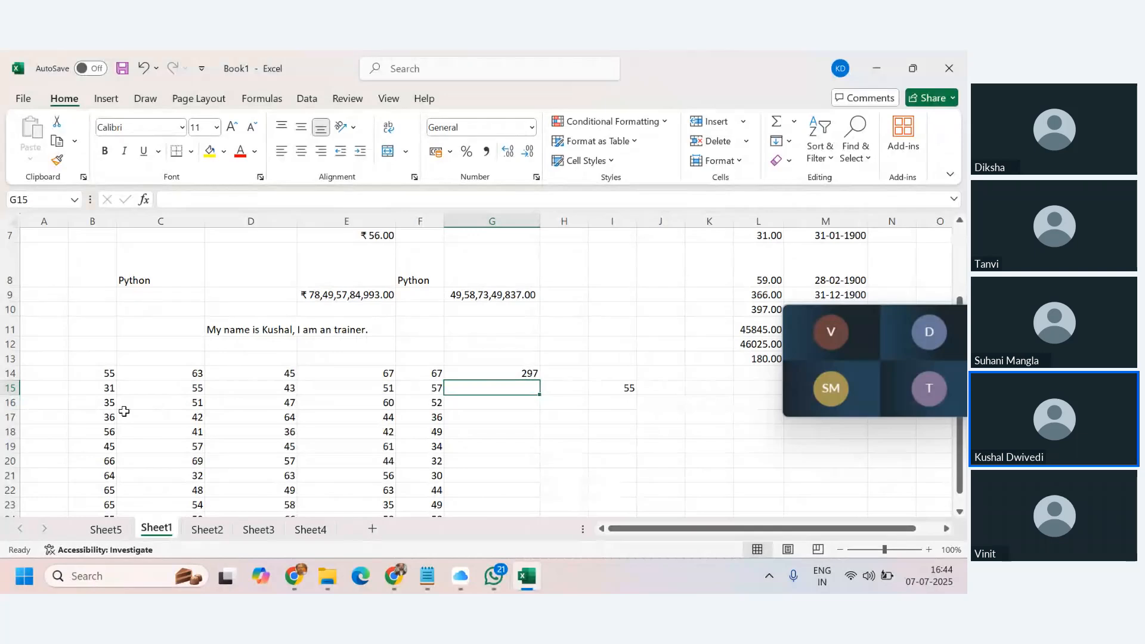
# Enter =SUM(B14,C14,D14,E14,F14) in H14, returning 297.
pyautogui.click(572, 374)
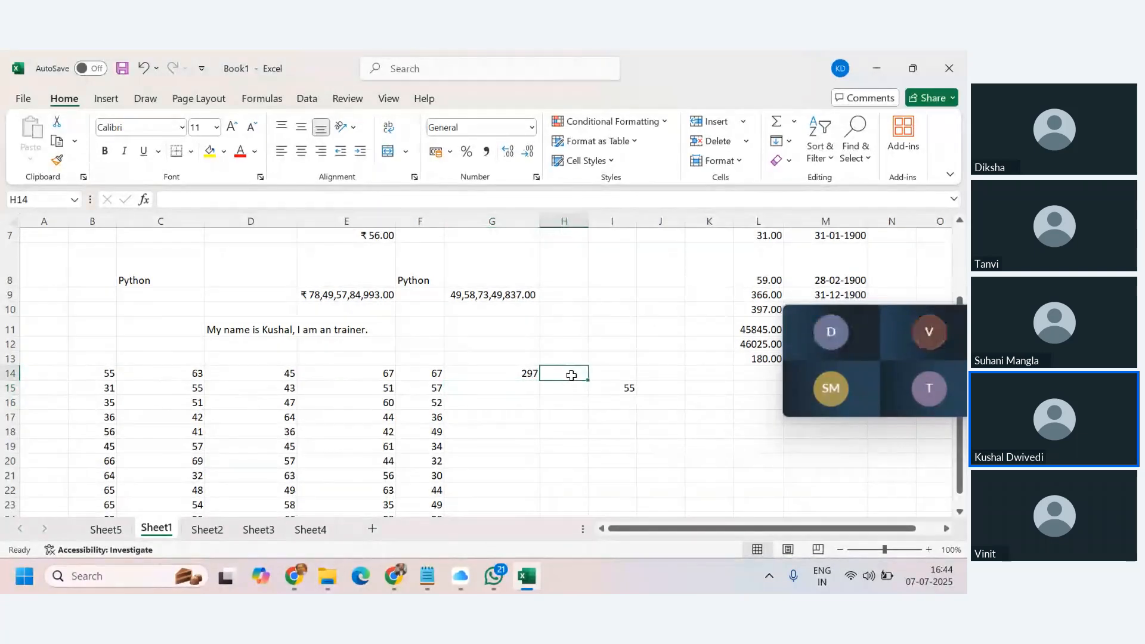
pyautogui.write('=sum')
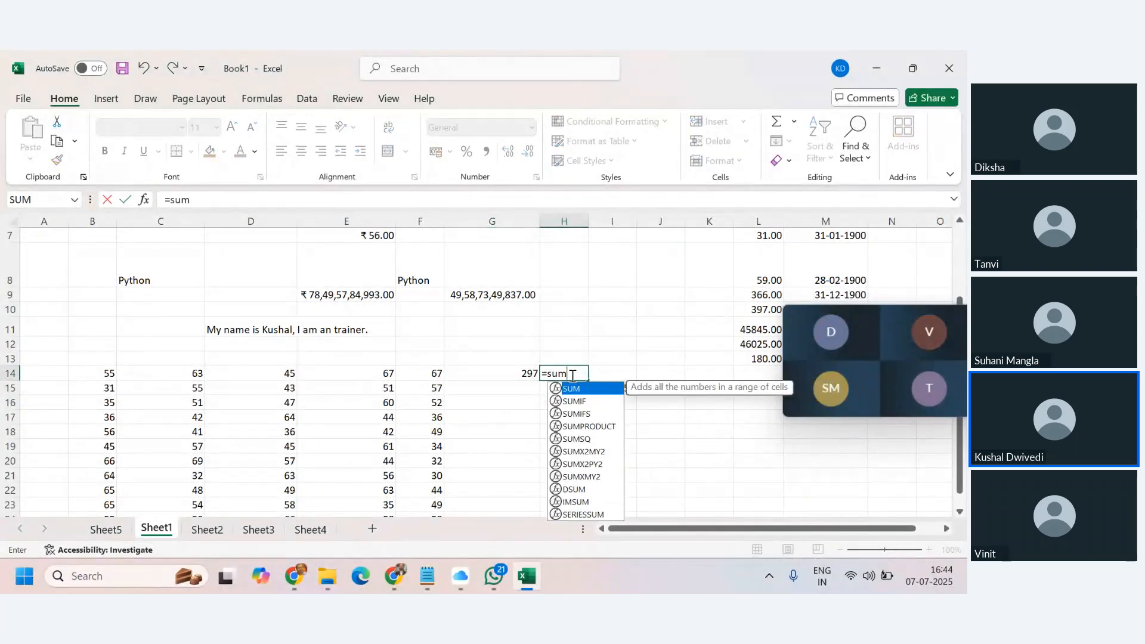
pyautogui.write('(')
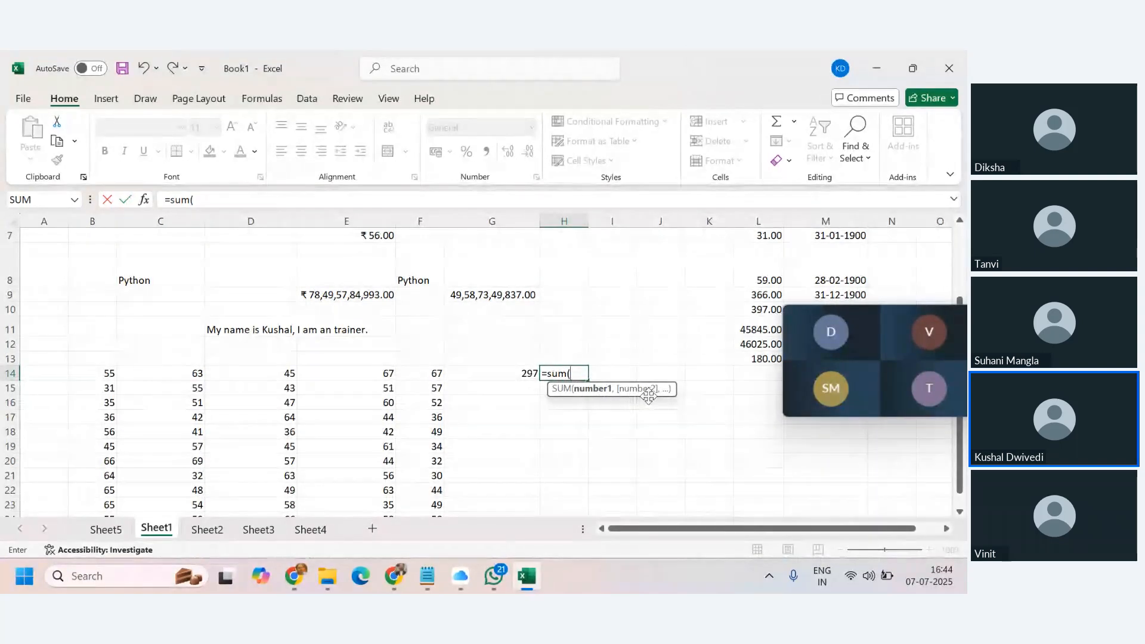
pyautogui.click(108, 373)
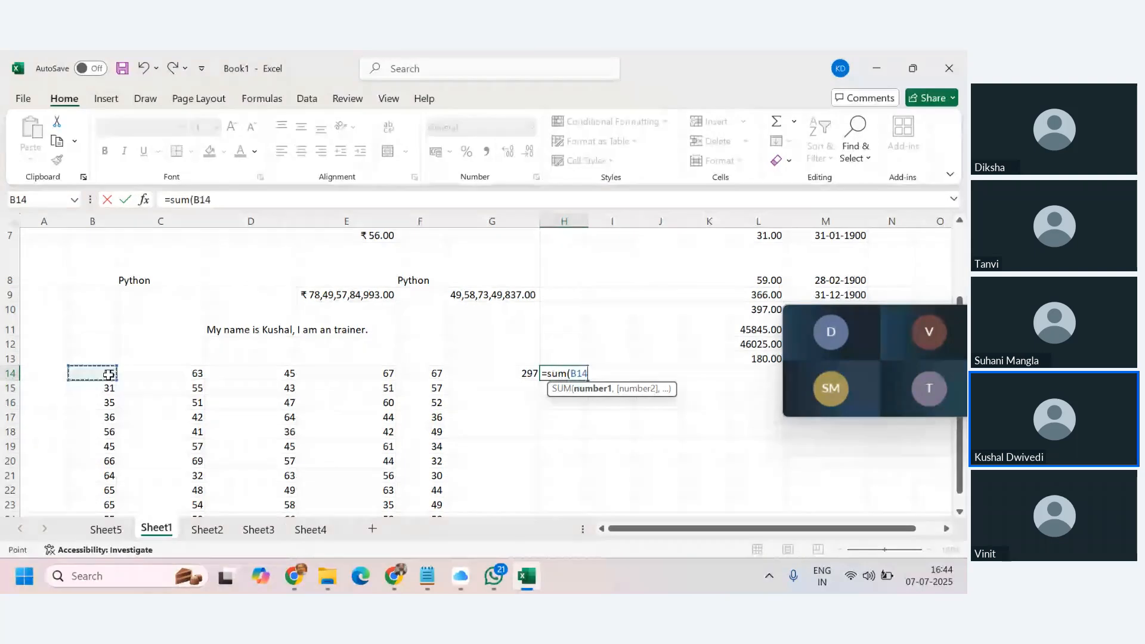
pyautogui.write(',')
pyautogui.click(159, 373)
pyautogui.write(',')
pyautogui.click(273, 374)
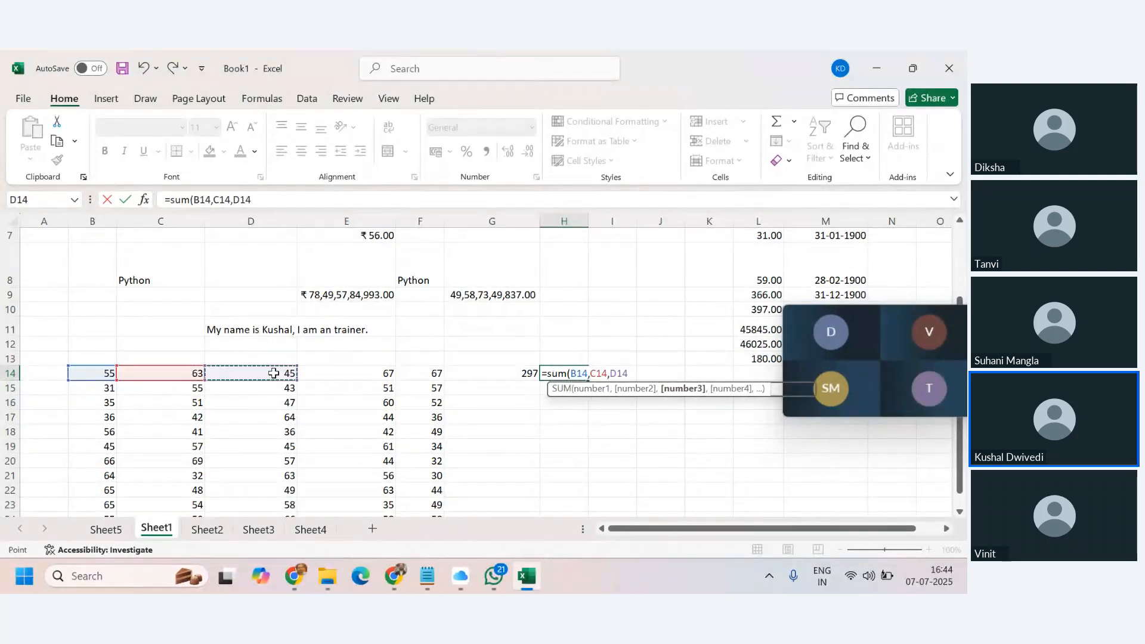
pyautogui.write(',')
pyautogui.click(357, 372)
pyautogui.write(',')
pyautogui.click(423, 371)
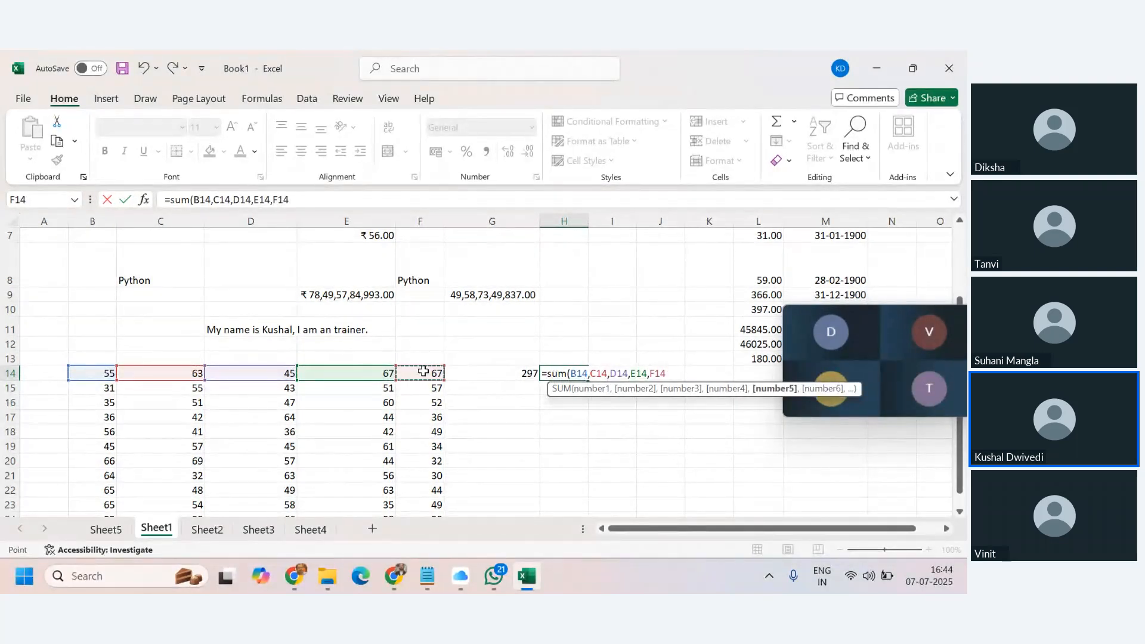
pyautogui.write(')')
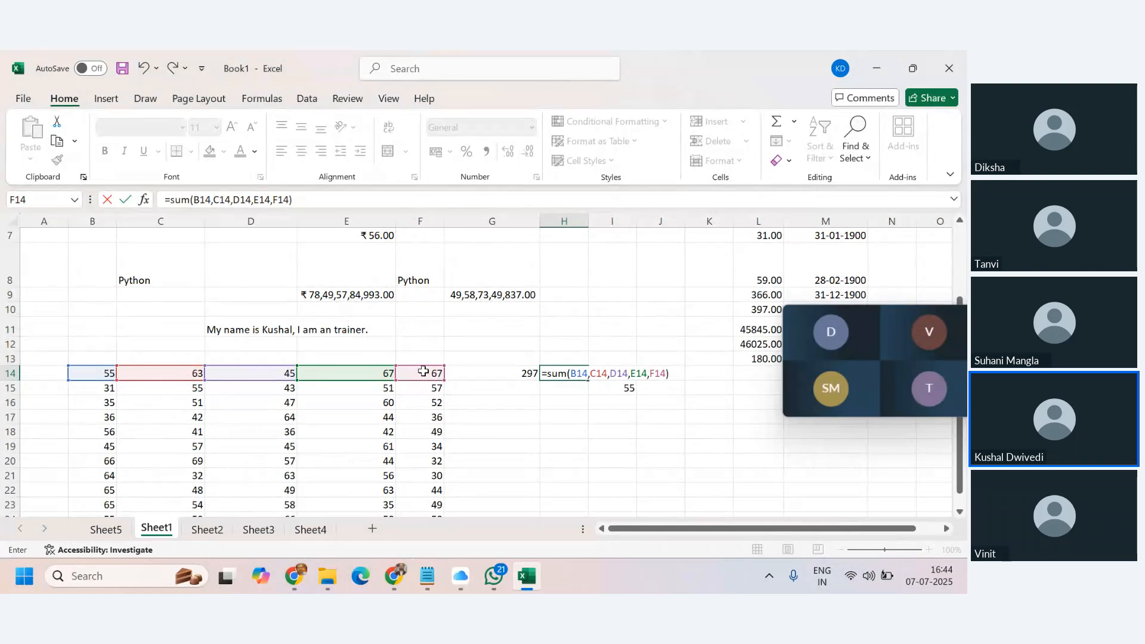
pyautogui.press('Return')
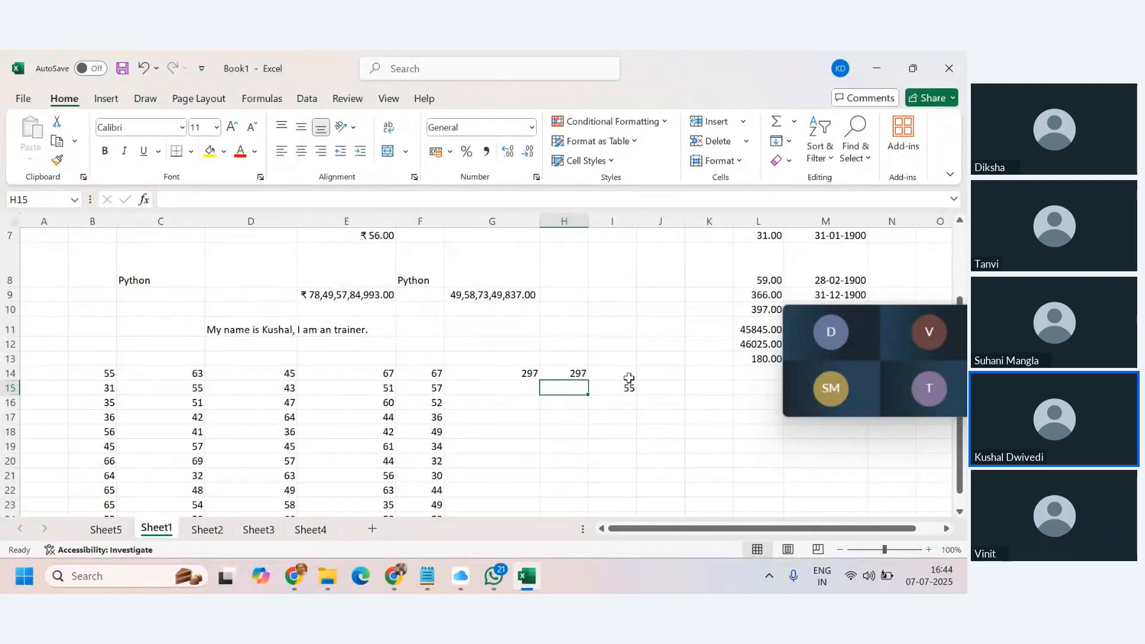
# Enter =SUM(B14:F14) in I14 and review the formula, which also returns 297.
pyautogui.click(626, 375)
pyautogui.write('=')
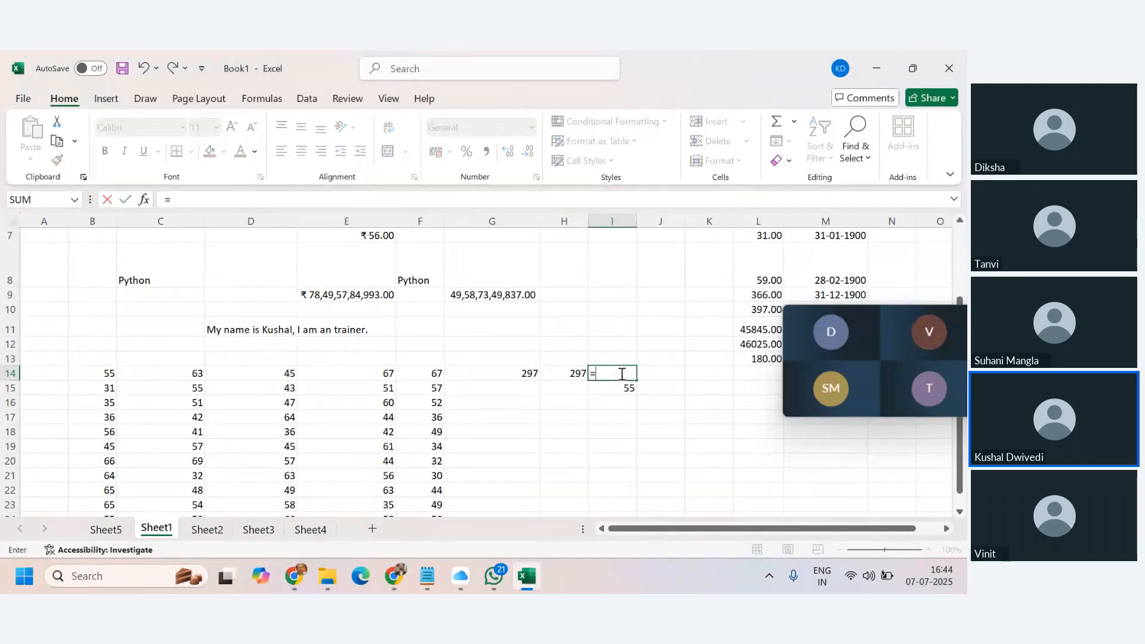
pyautogui.write('sum(')
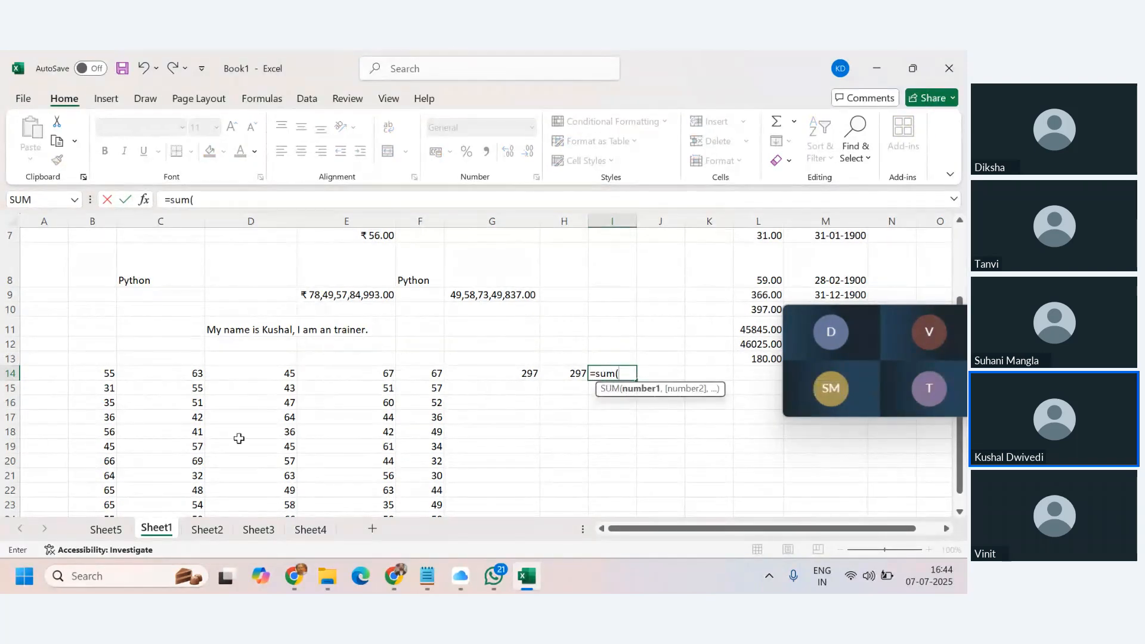
pyautogui.moveTo(107, 374); pyautogui.dragTo(413, 371)
pyautogui.write(')')
pyautogui.press('Return')
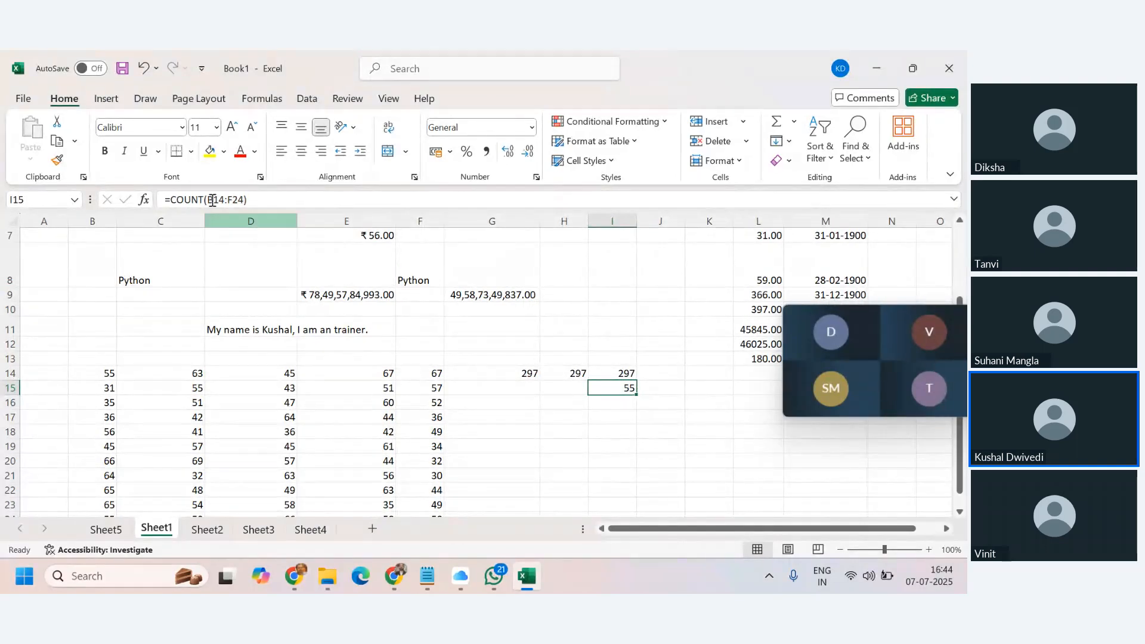
pyautogui.click(624, 371)
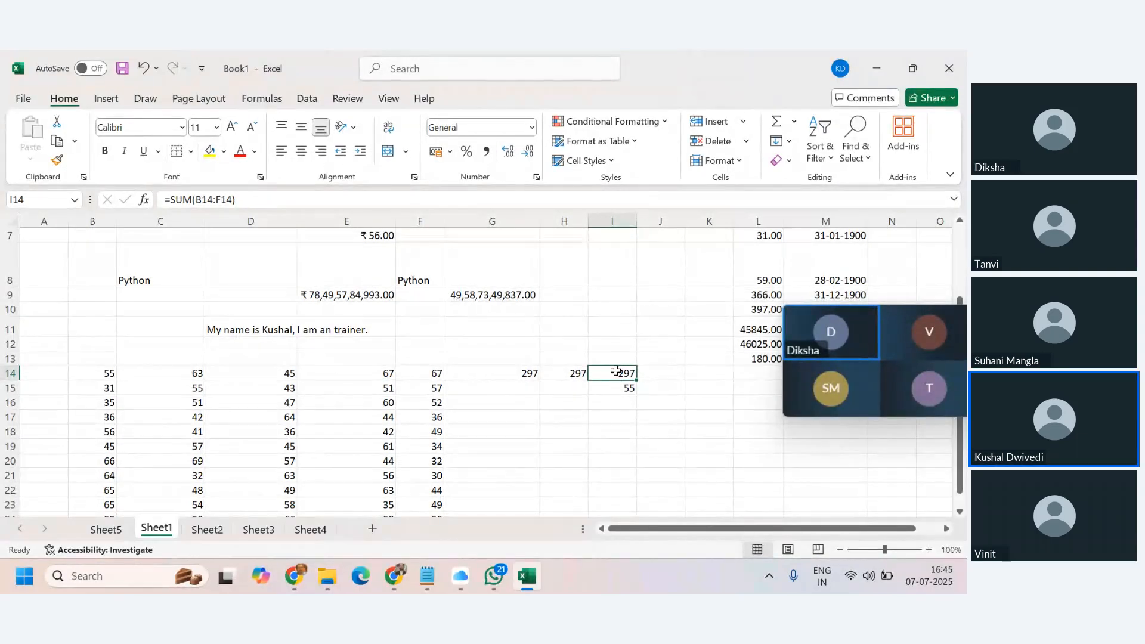
pyautogui.moveTo(874, 336)
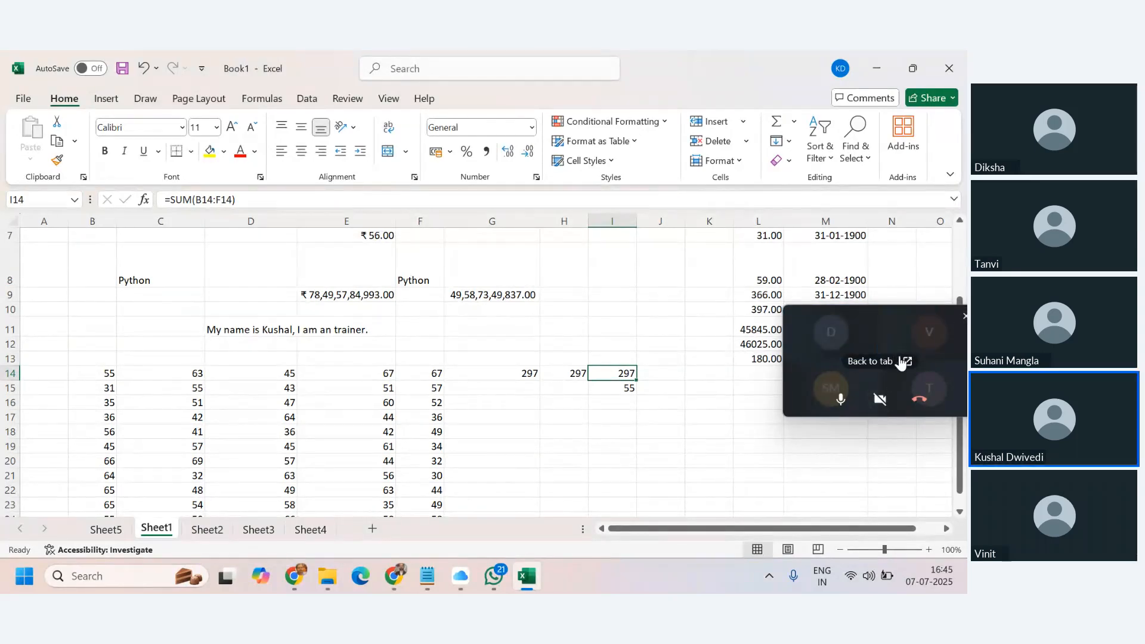
# Bring the Zoho Meeting browser window forward and stop sharing the Excel screen.
pyautogui.click(294, 576)
pyautogui.click(463, 487)
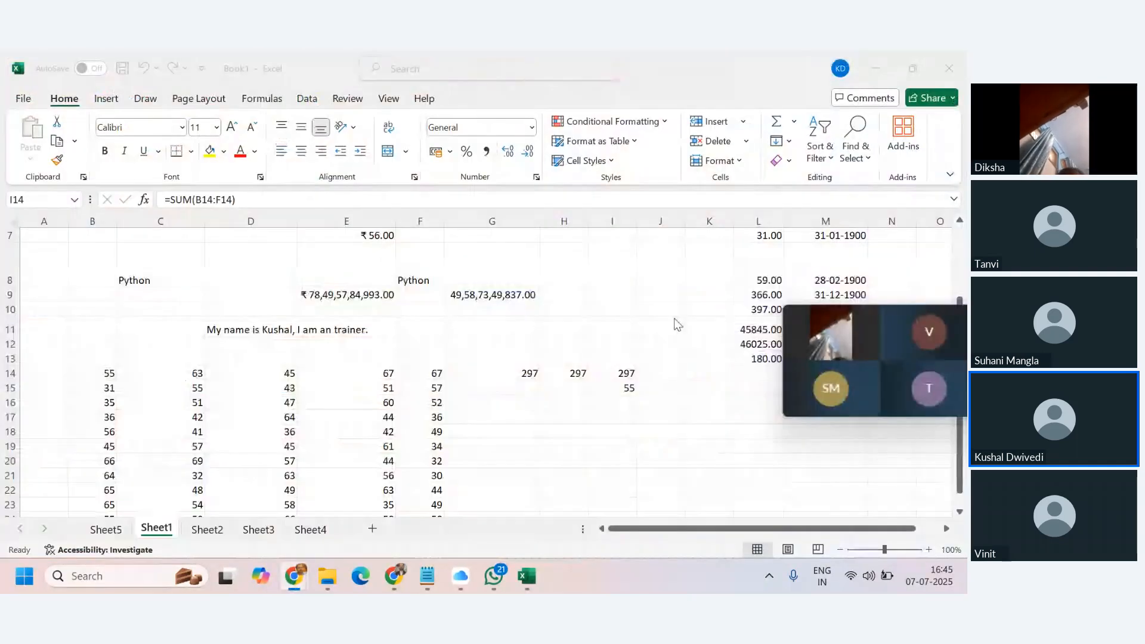
pyautogui.moveTo(910, 318)
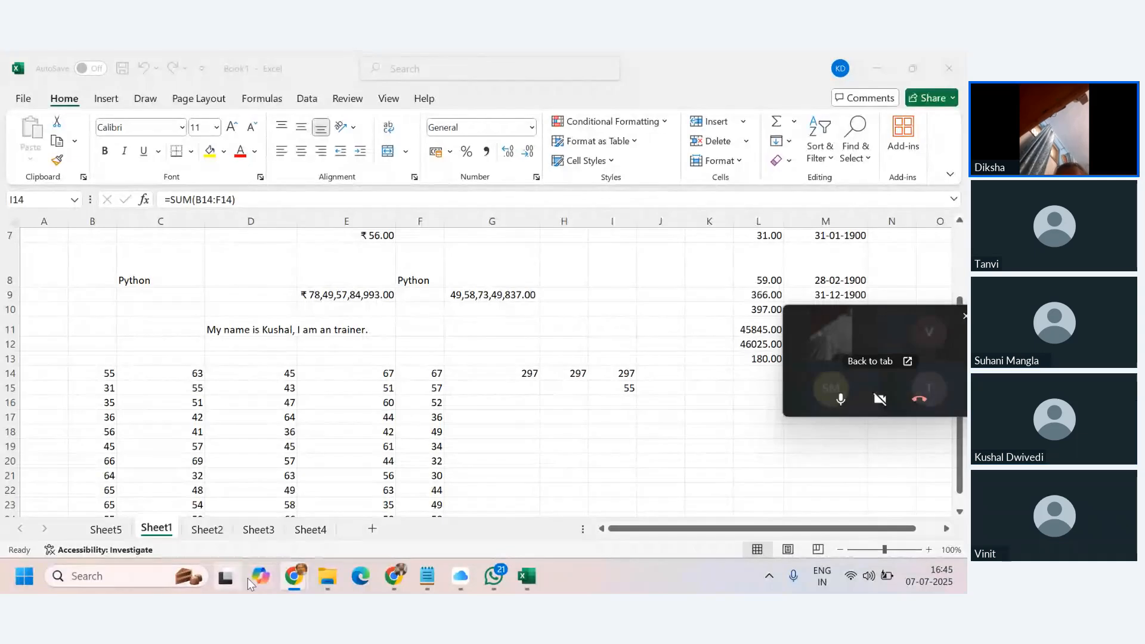
pyautogui.moveTo(305, 577)
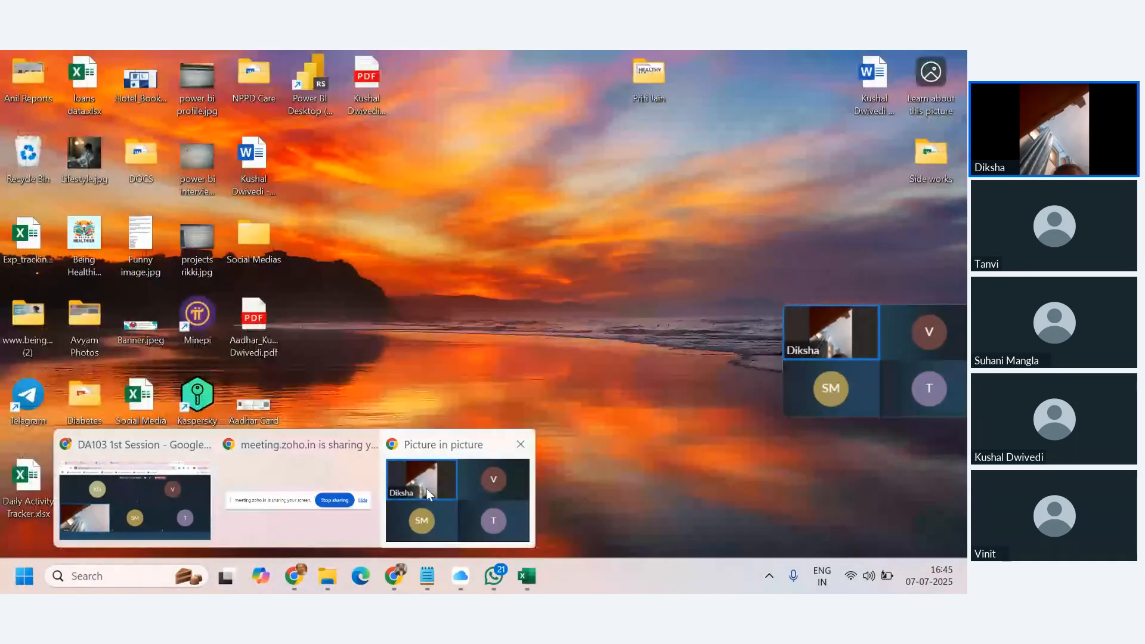
pyautogui.click(430, 492)
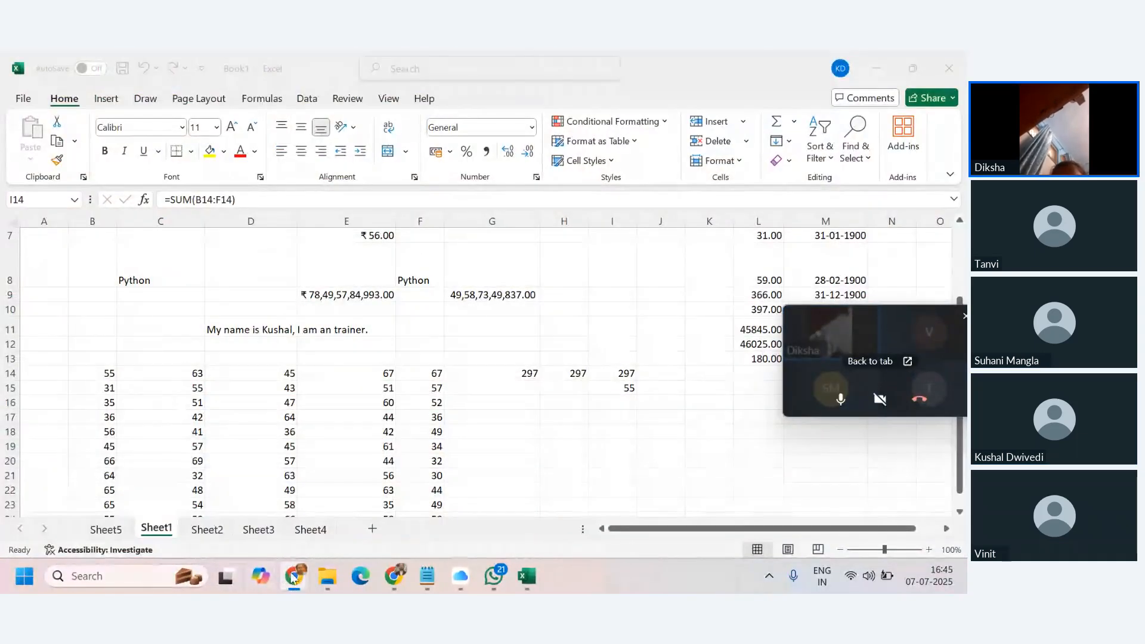
pyautogui.moveTo(295, 577)
pyautogui.click(185, 490)
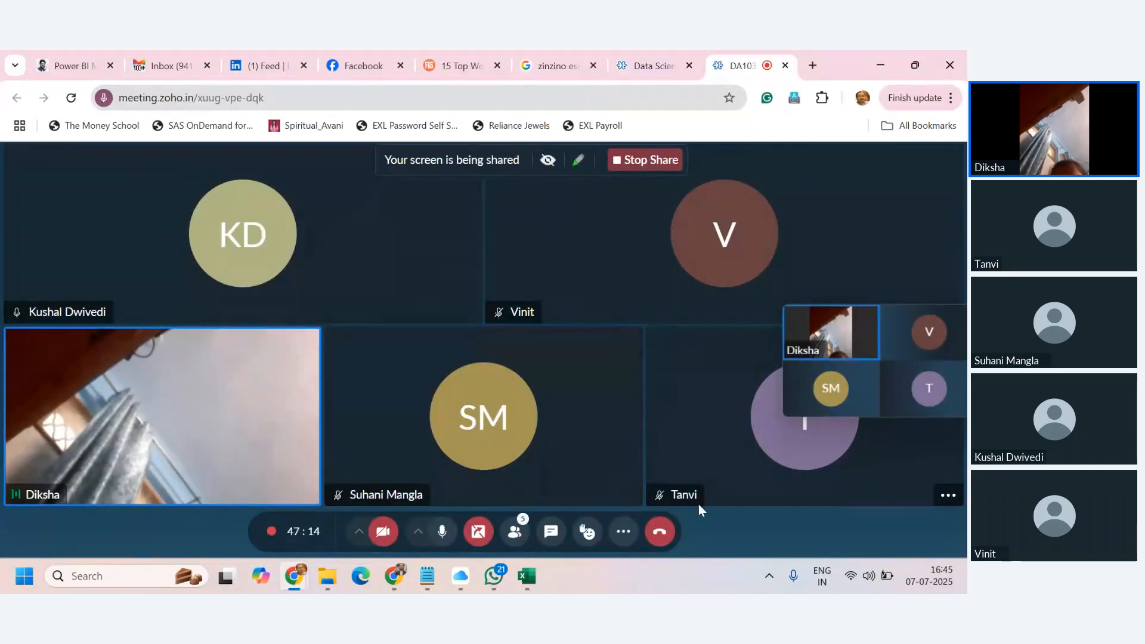
pyautogui.click(487, 538)
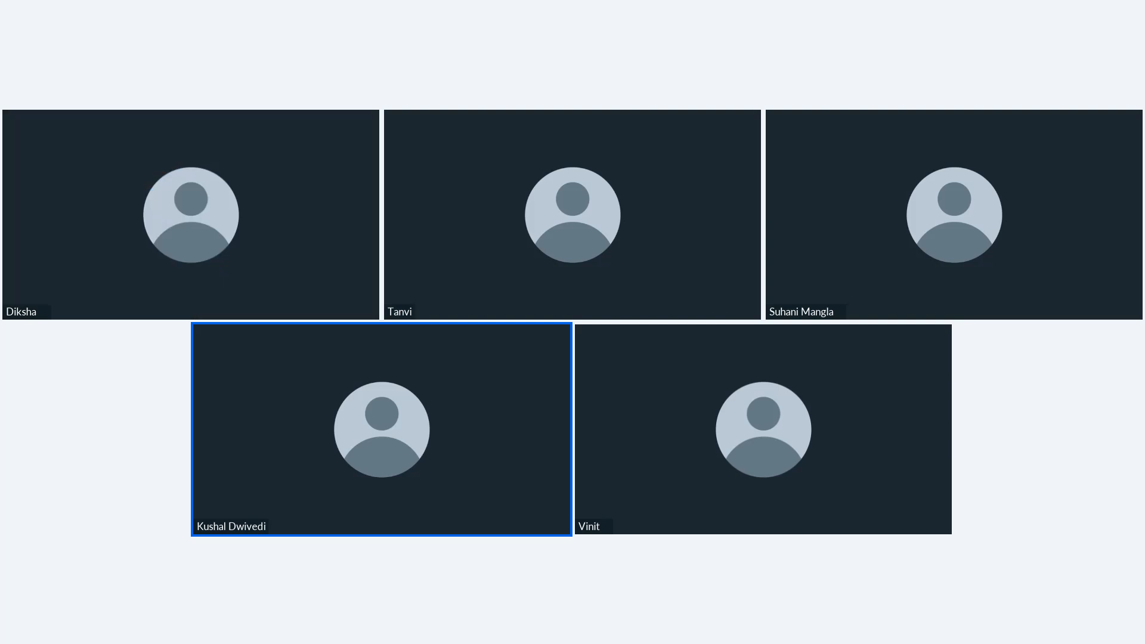
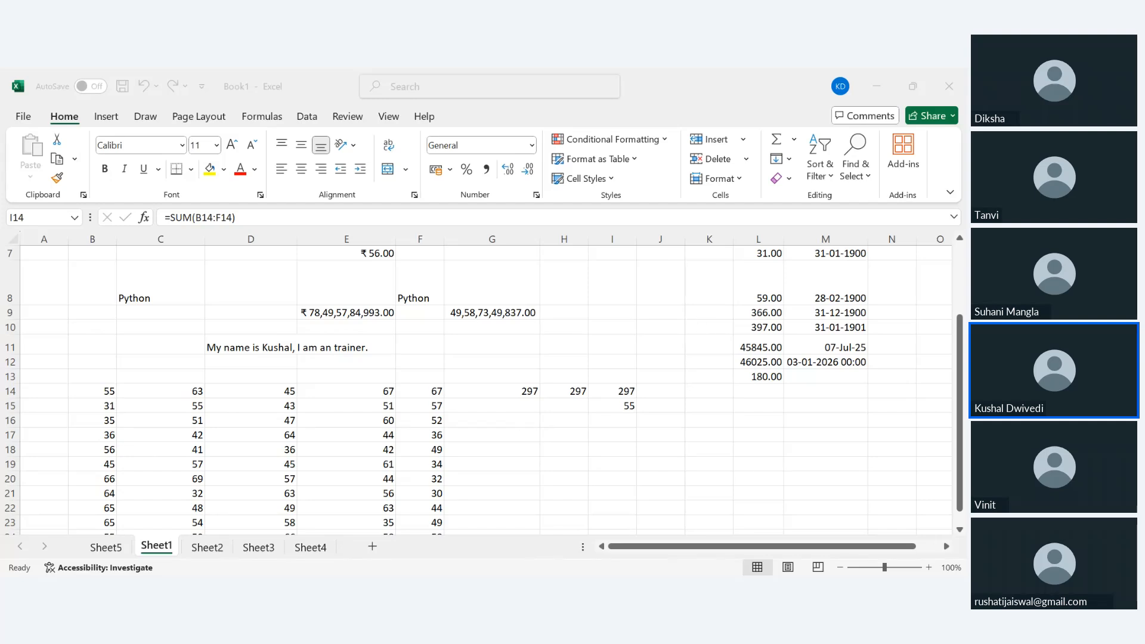
# Review the references in the H14 SUM formula without changing it.
pyautogui.click(531, 587)
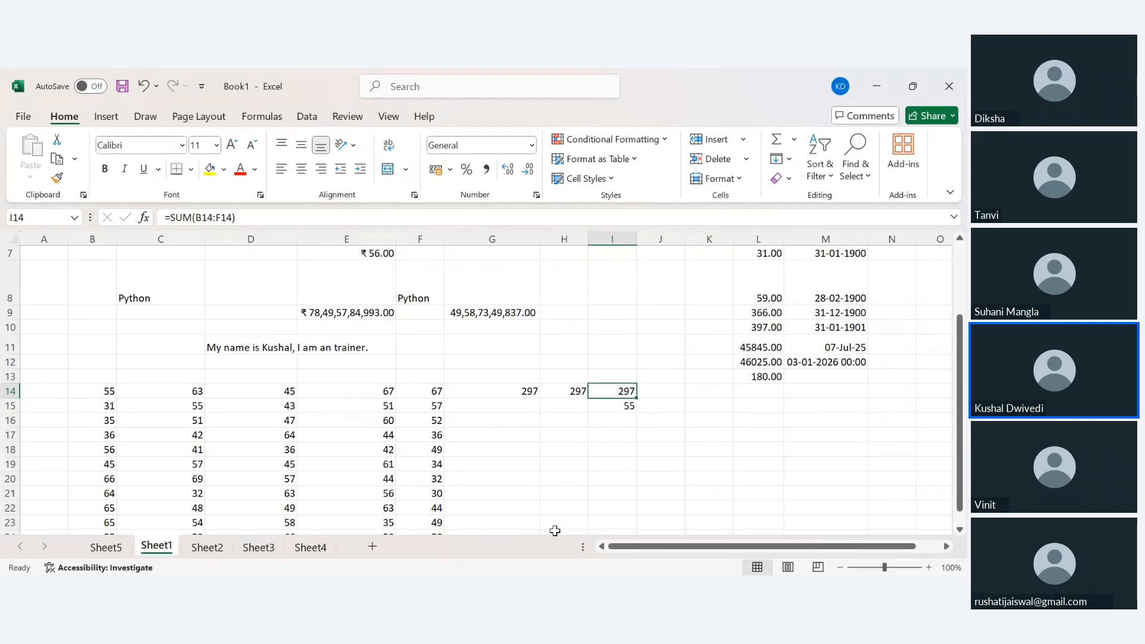
pyautogui.click(576, 392)
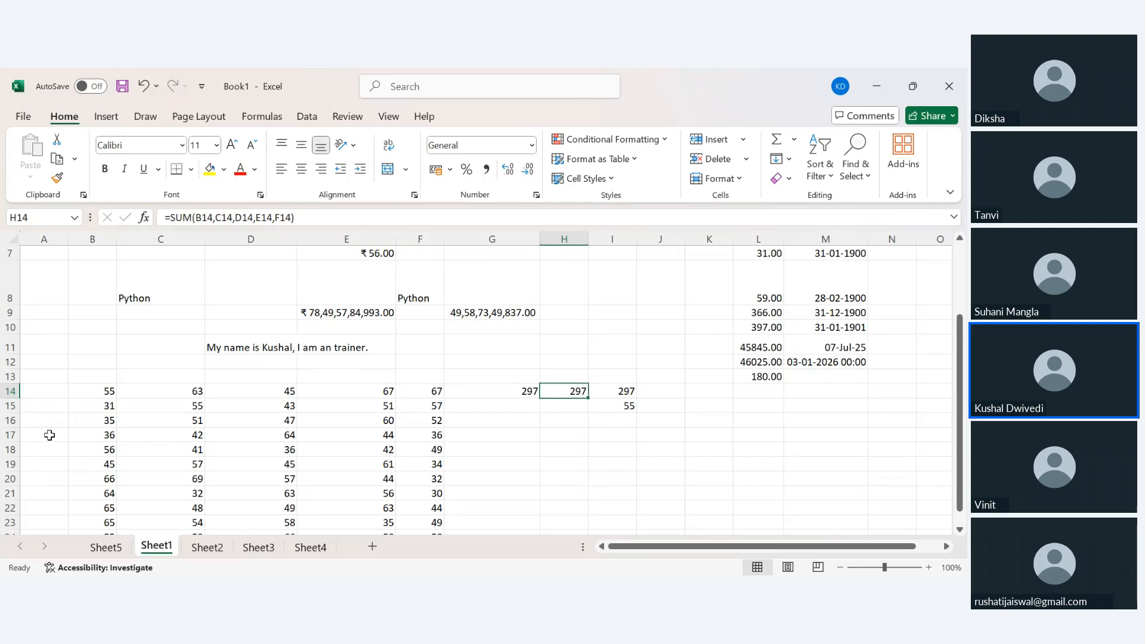
pyautogui.click(34, 219)
pyautogui.moveTo(166, 217); pyautogui.dragTo(313, 217)
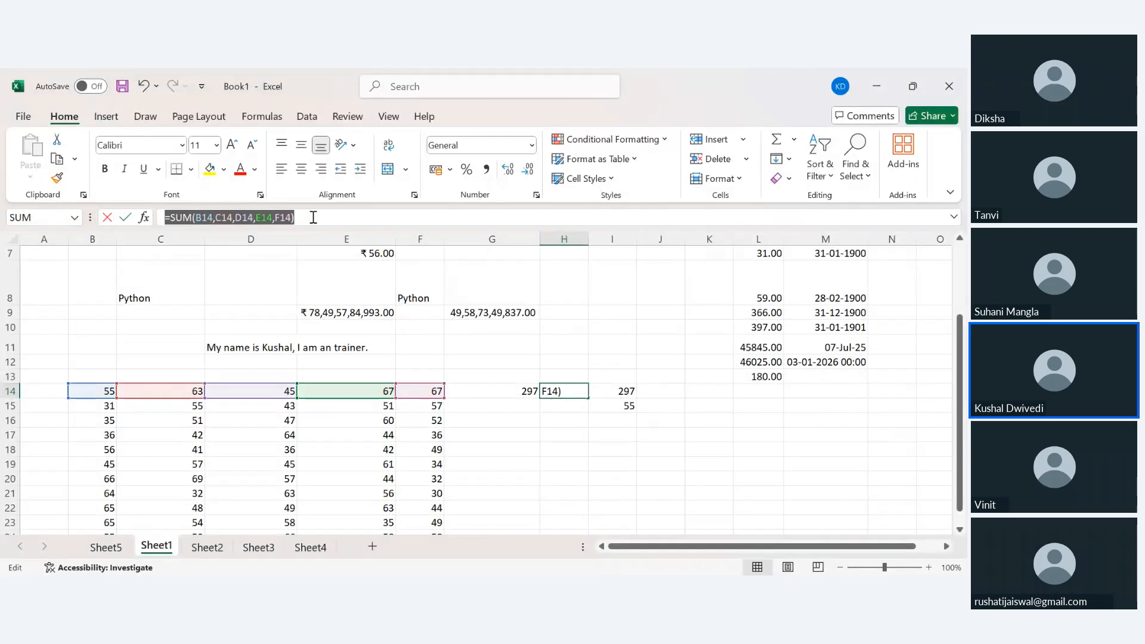
pyautogui.click(313, 217)
pyautogui.press('Escape')
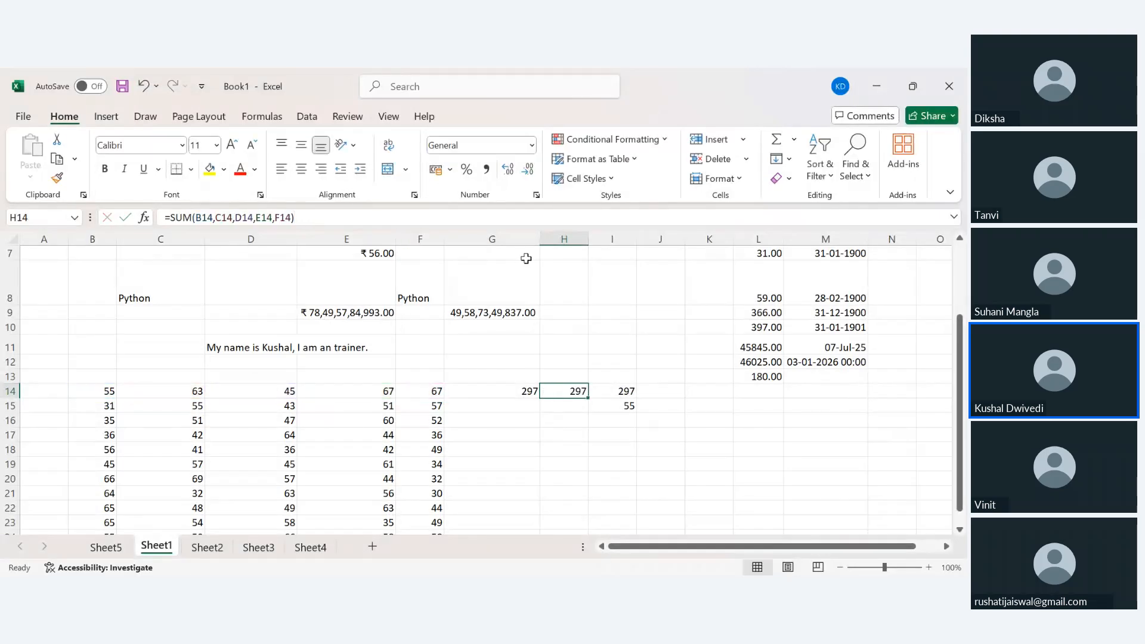
pyautogui.hotkey('alt', 'Tab')
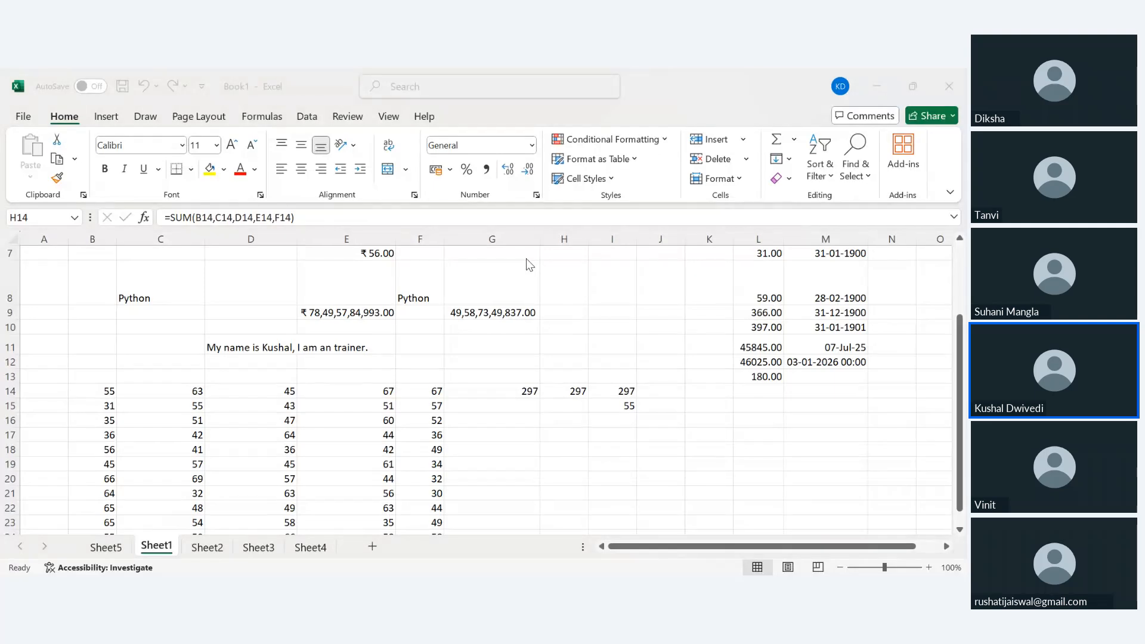
pyautogui.hotkey('alt', 'Tab')
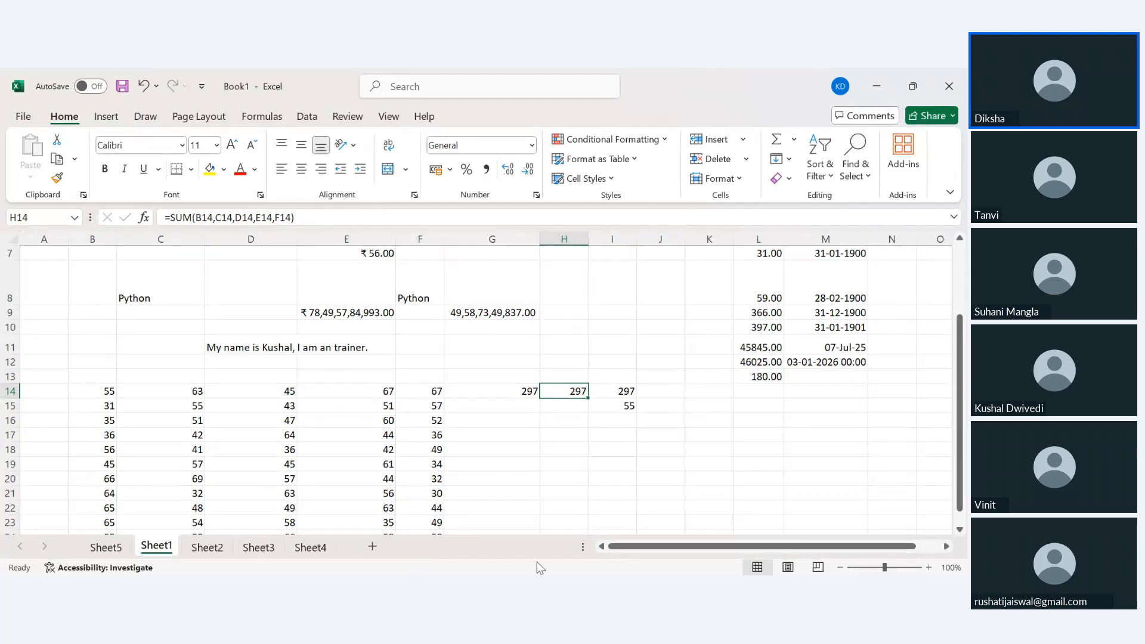
# Check the sum of the row 14 marks and review the G14 addition formula unchanged.
pyautogui.press('Right')
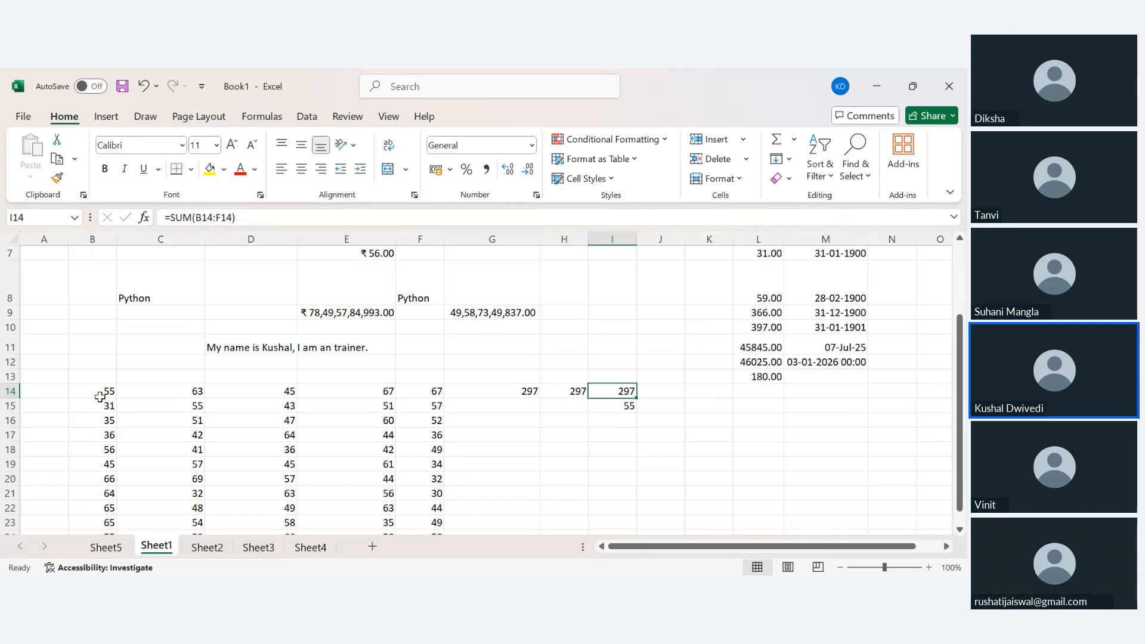
pyautogui.moveTo(81, 388); pyautogui.dragTo(432, 390)
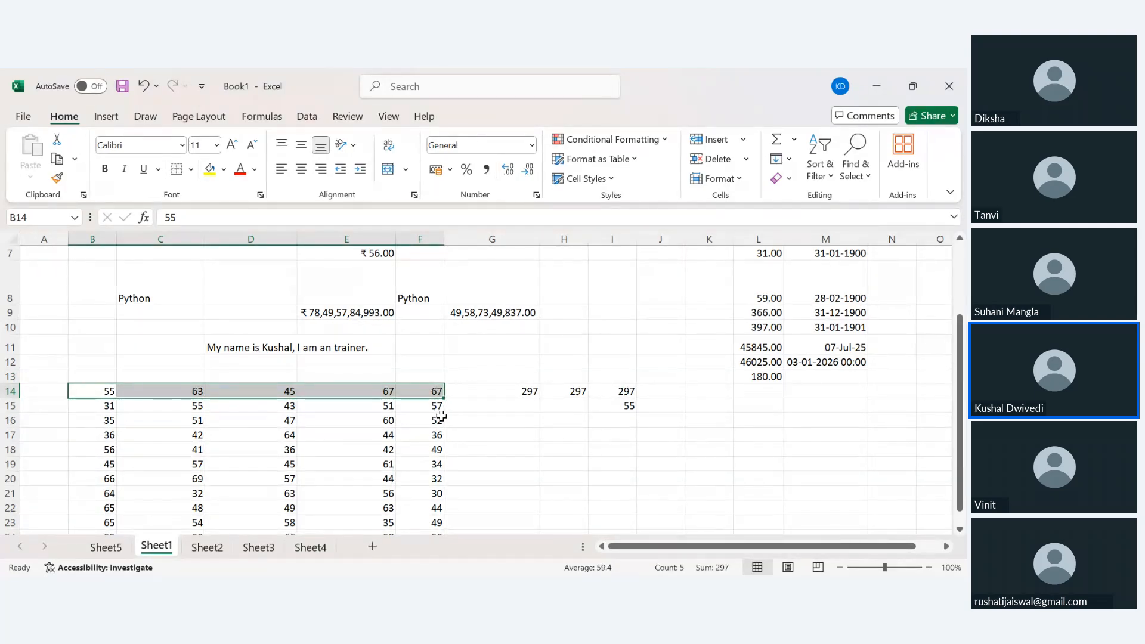
pyautogui.click(438, 434)
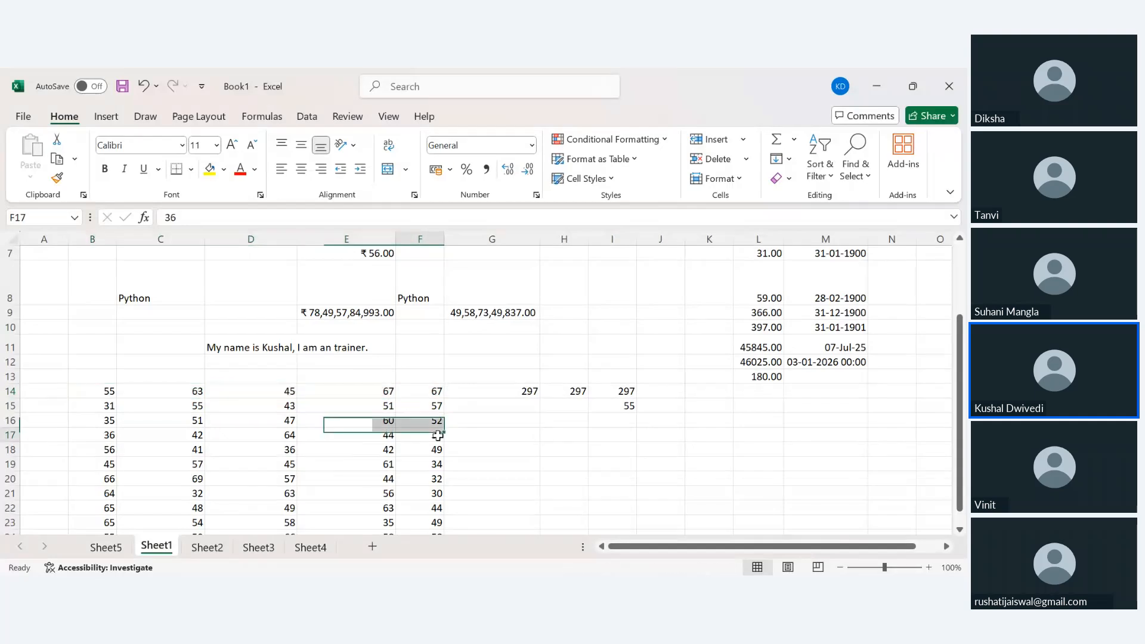
pyautogui.click(519, 391)
pyautogui.doubleClick(519, 391)
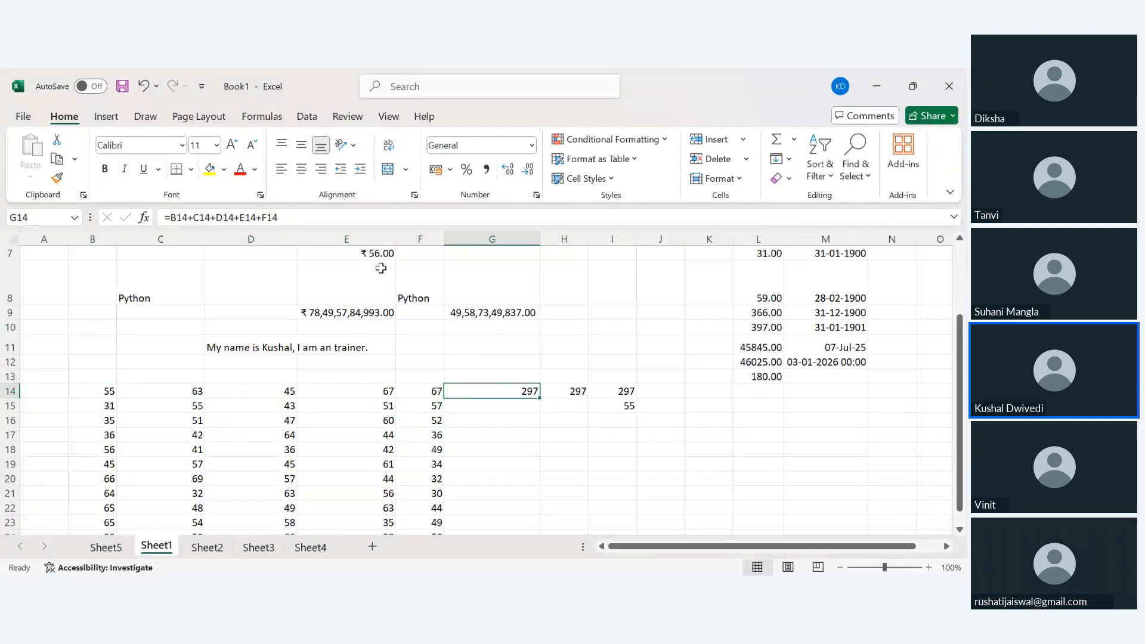
pyautogui.moveTo(281, 218); pyautogui.dragTo(157, 230)
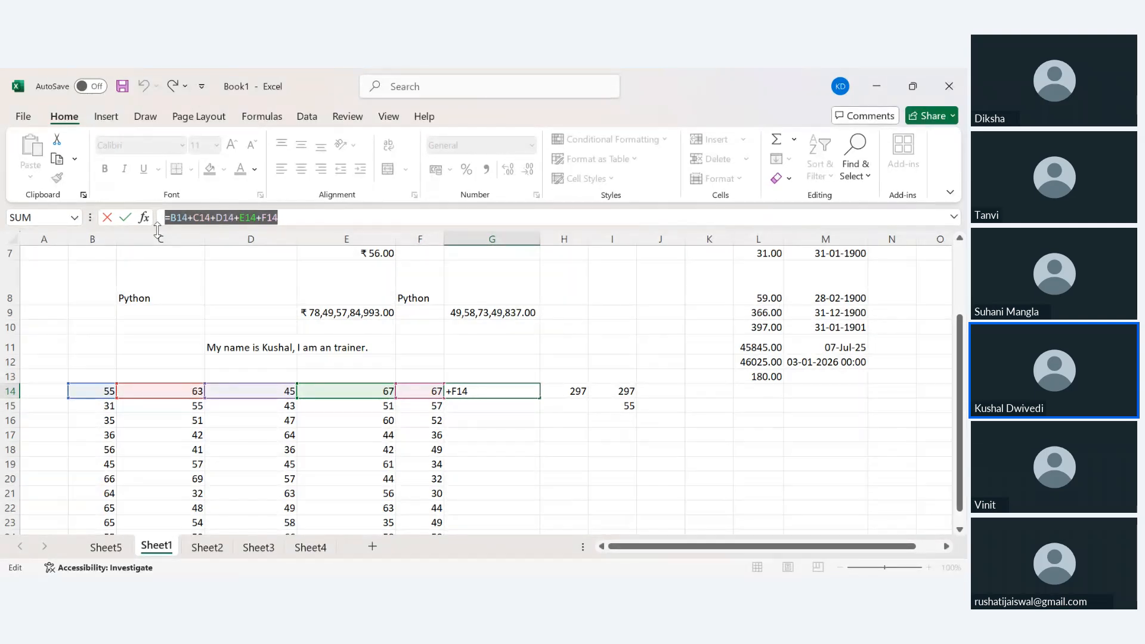
pyautogui.press('Escape')
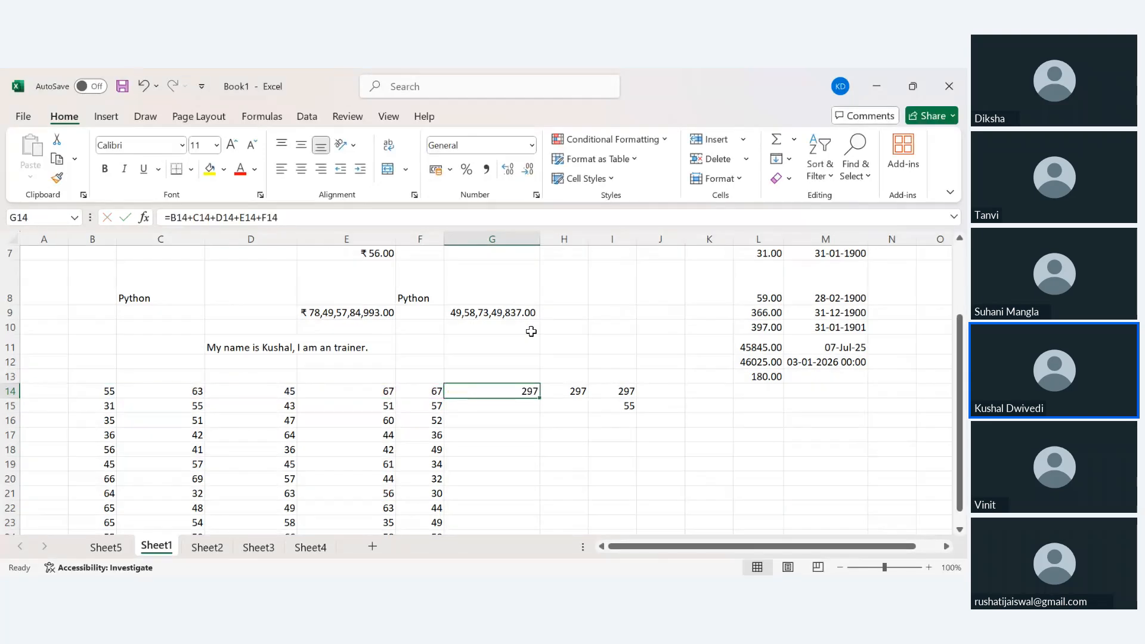
# Reconfirm the H14 SUM formula as is and return to G14.
pyautogui.click(565, 394)
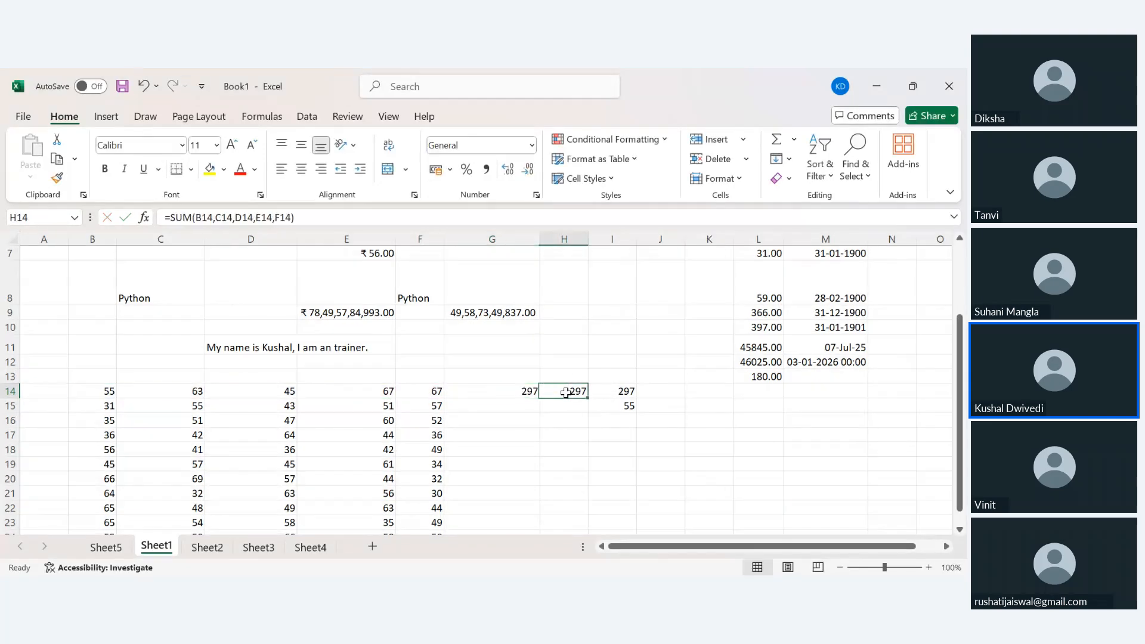
pyautogui.doubleClick(182, 217)
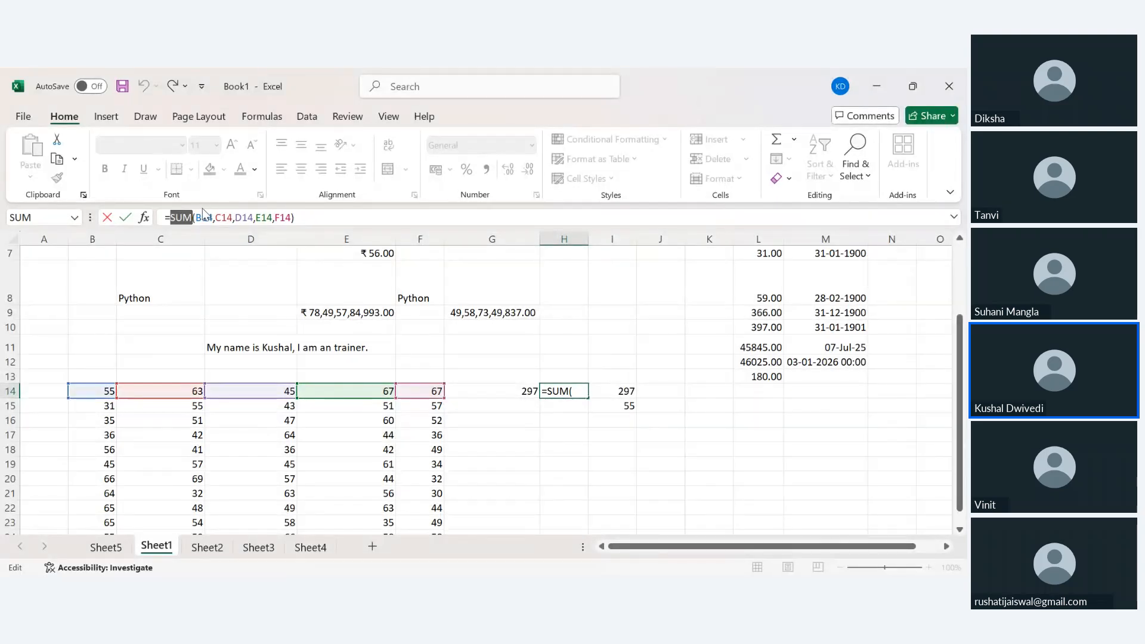
pyautogui.click(303, 218)
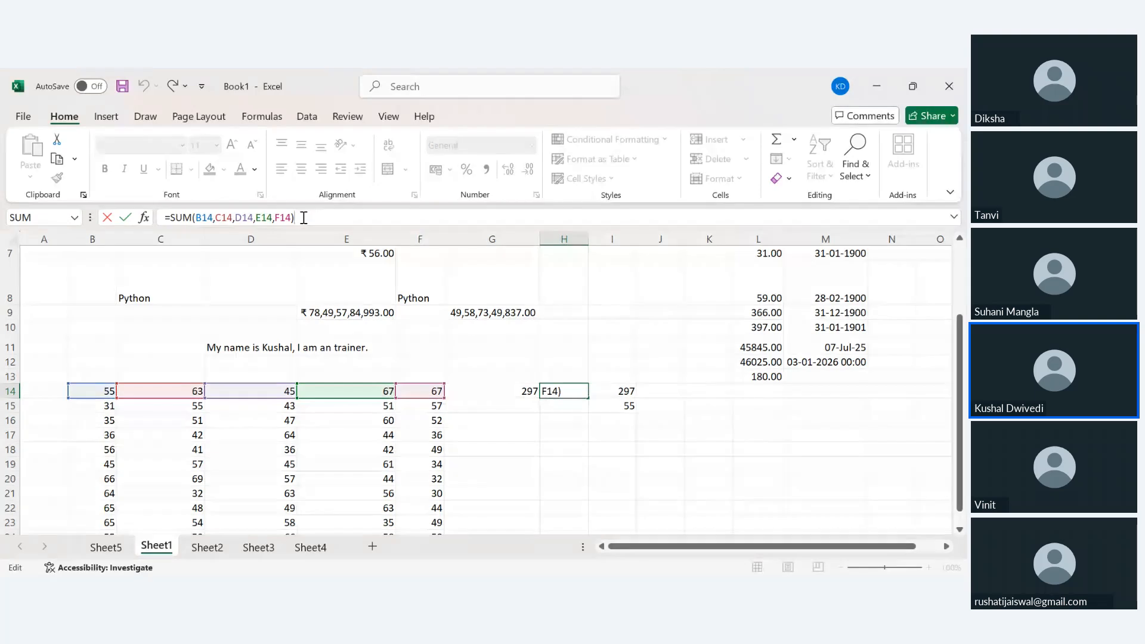
pyautogui.press('Return')
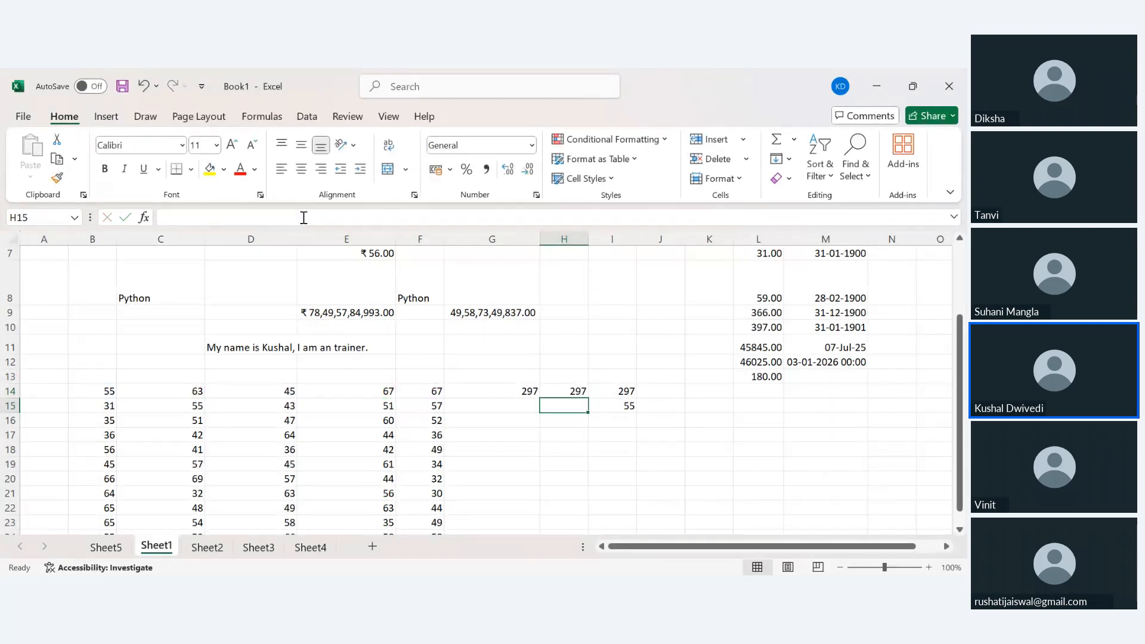
pyautogui.press('Up')
pyautogui.press('Left')
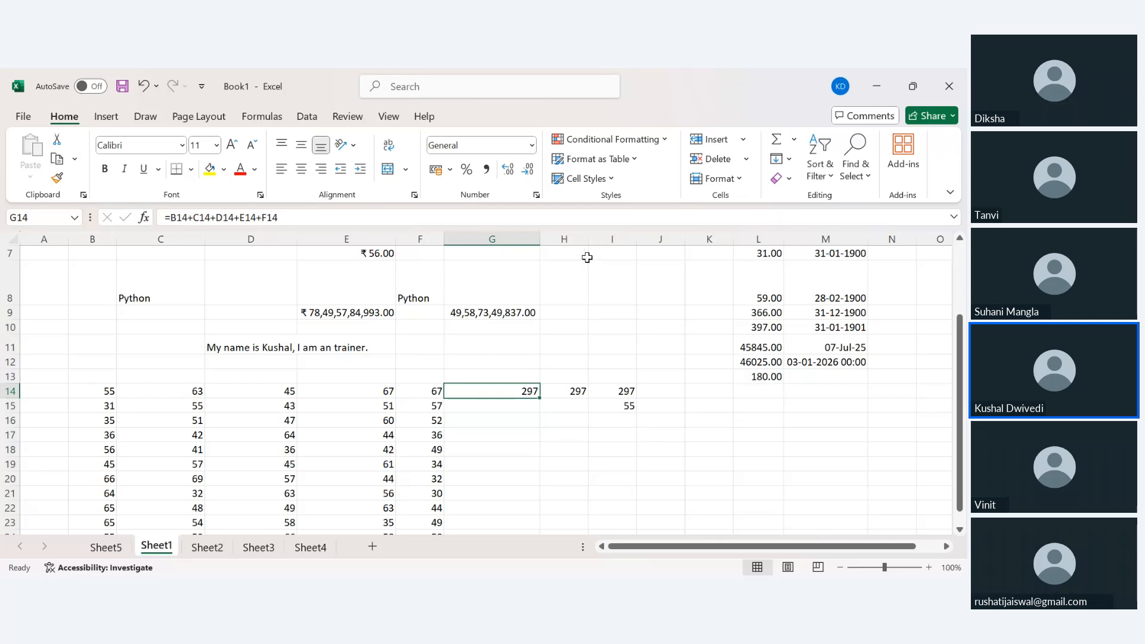
# Rebuild the I14 formula to sum the row 14 marks range B14:F14.
pyautogui.click(606, 393)
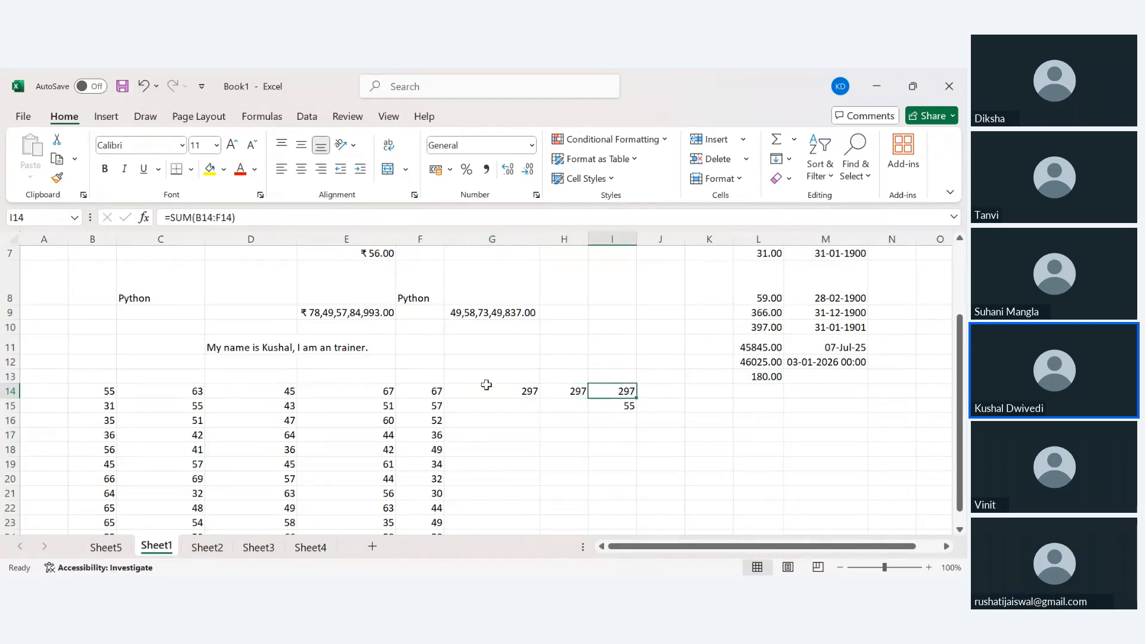
pyautogui.doubleClick(180, 217)
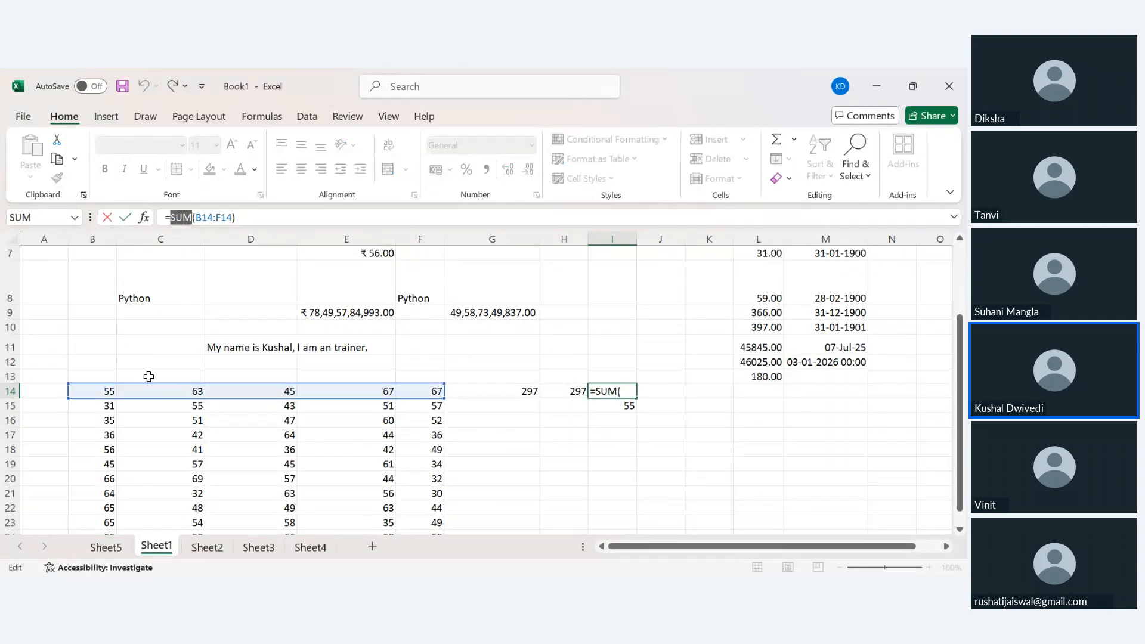
pyautogui.moveTo(197, 218); pyautogui.dragTo(237, 219)
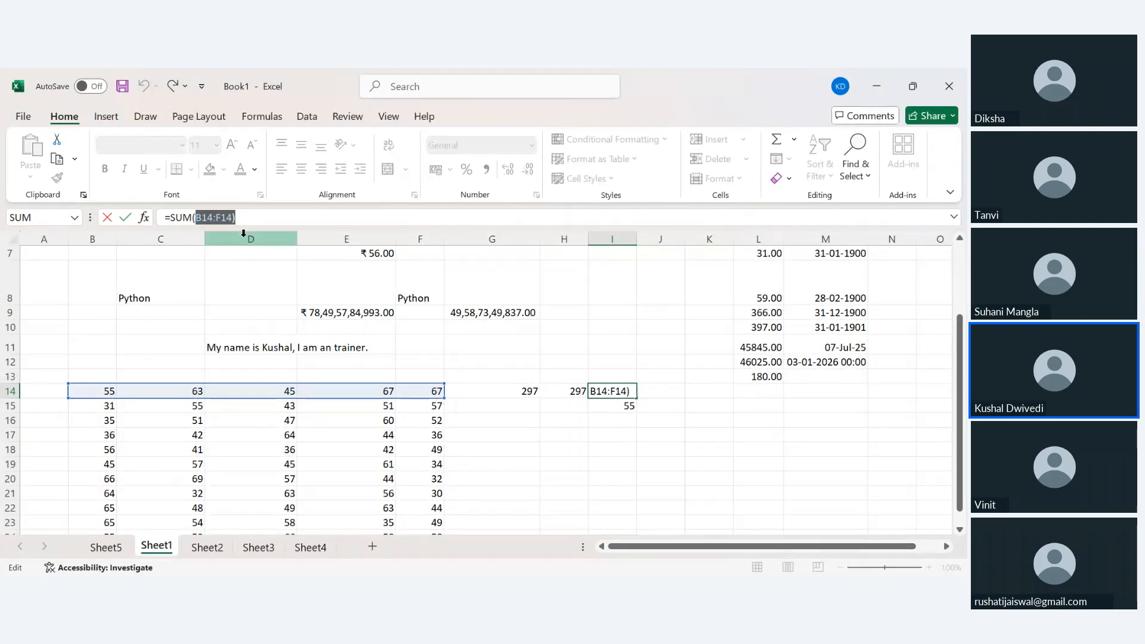
pyautogui.press('BackSpace')
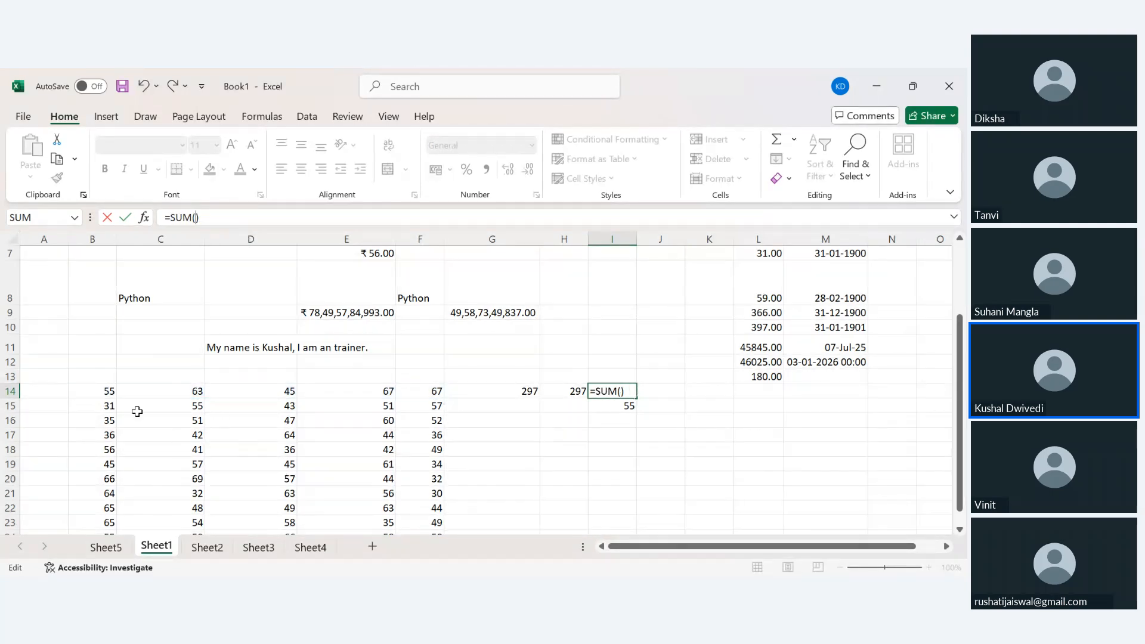
pyautogui.moveTo(102, 390); pyautogui.dragTo(428, 397)
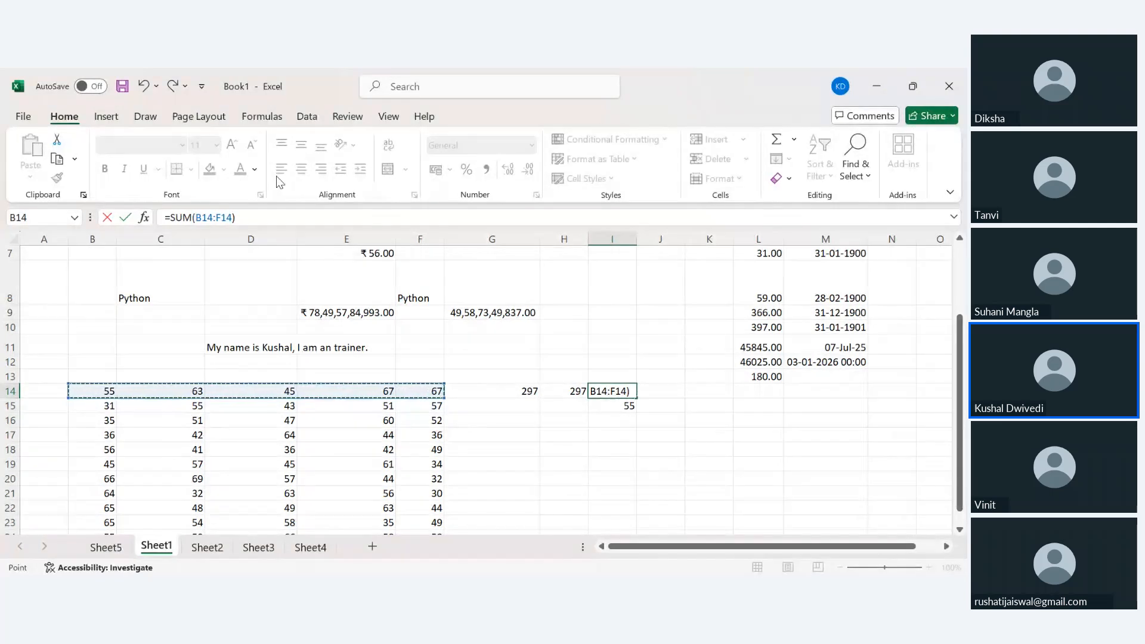
pyautogui.press('Return')
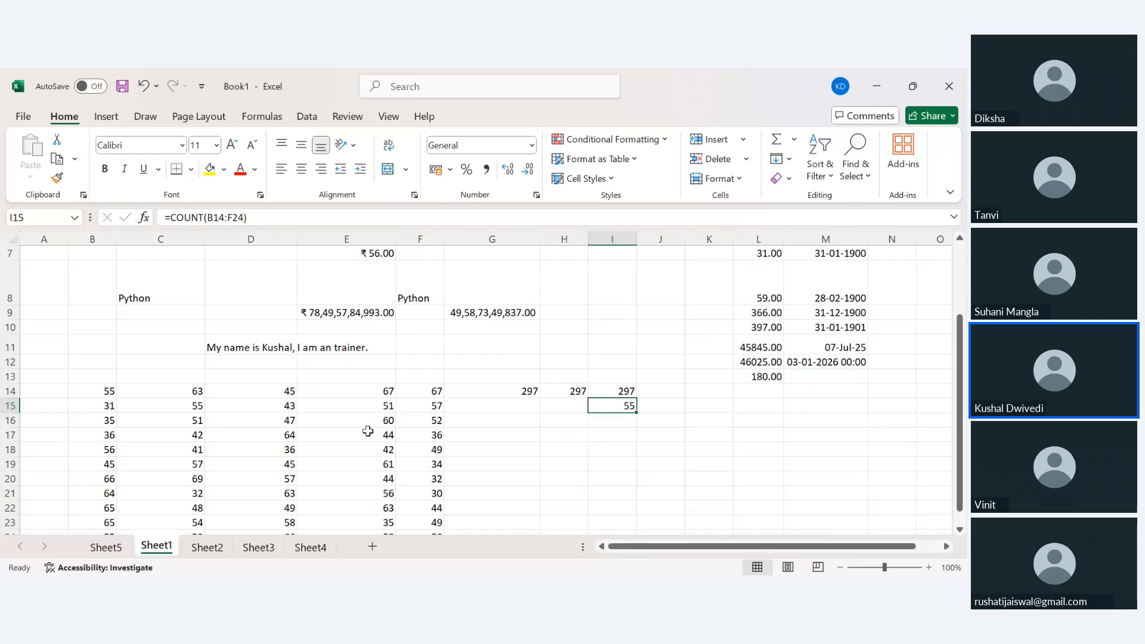
# Fill the three row 14 totals G14:I14 down to row 24.
pyautogui.scroll(-1, 370, 429)
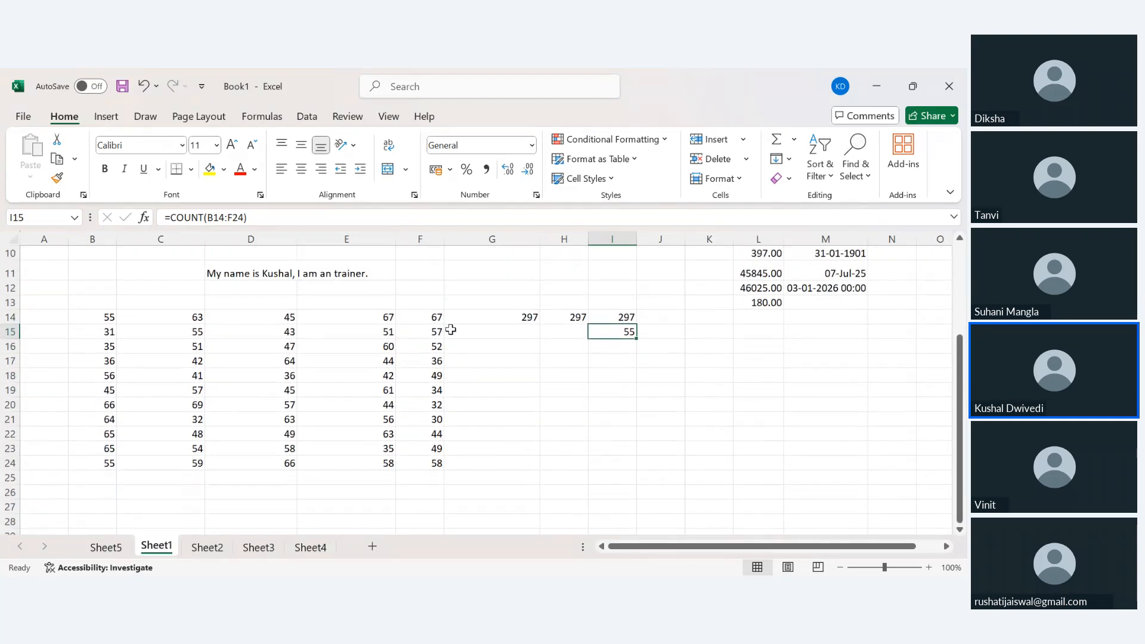
pyautogui.scroll(1, 524, 441)
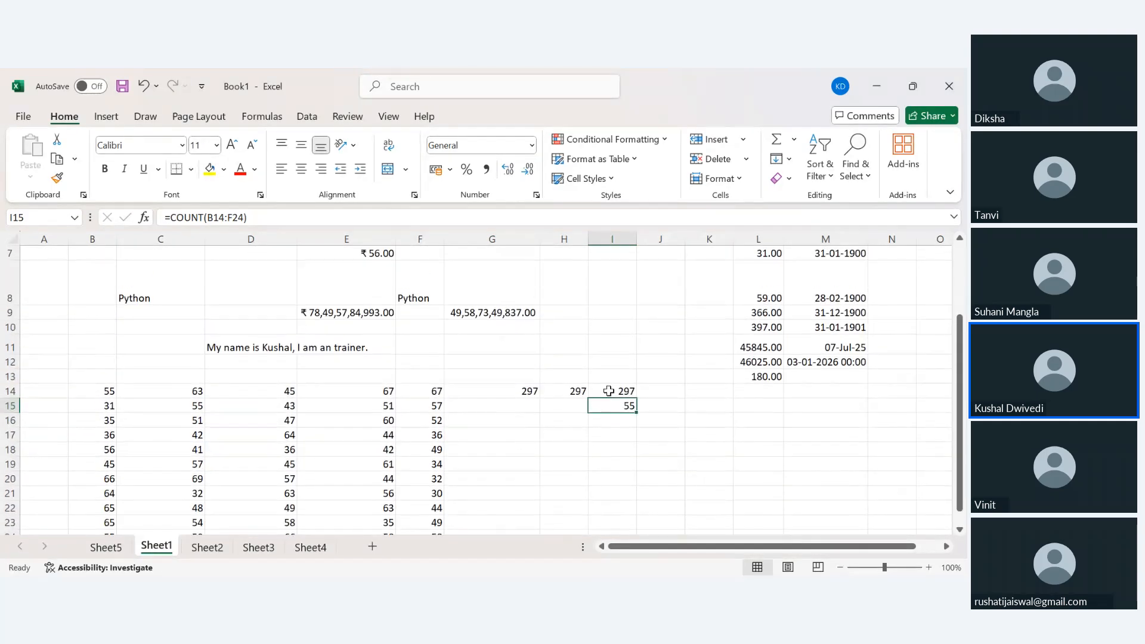
pyautogui.moveTo(512, 389); pyautogui.dragTo(614, 387)
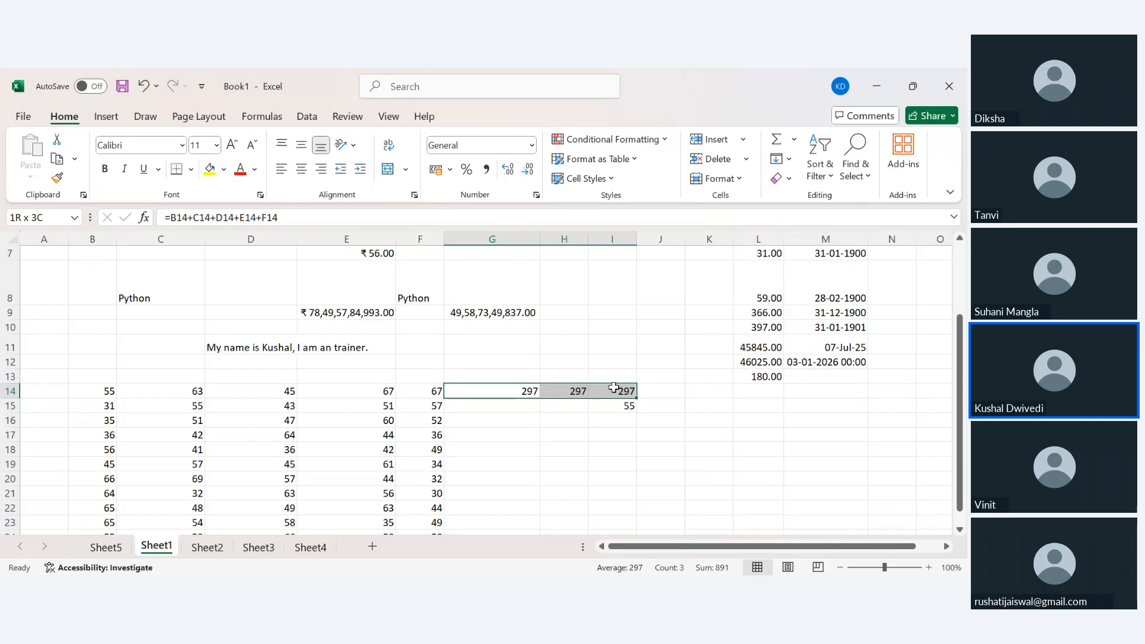
pyautogui.click(477, 462)
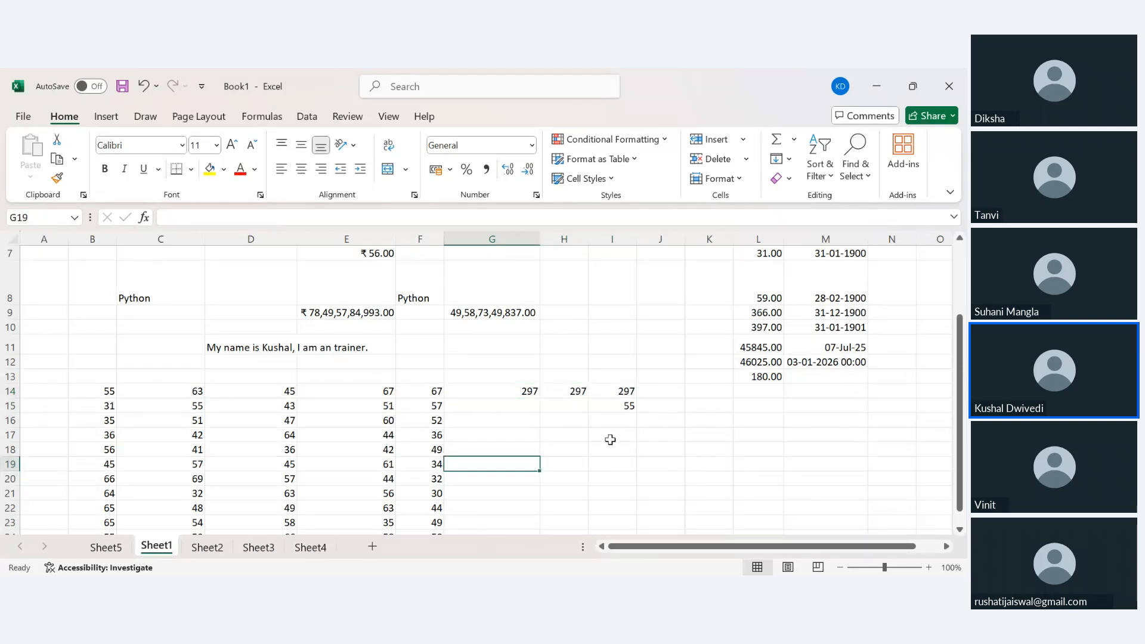
pyautogui.moveTo(510, 395); pyautogui.dragTo(635, 480)
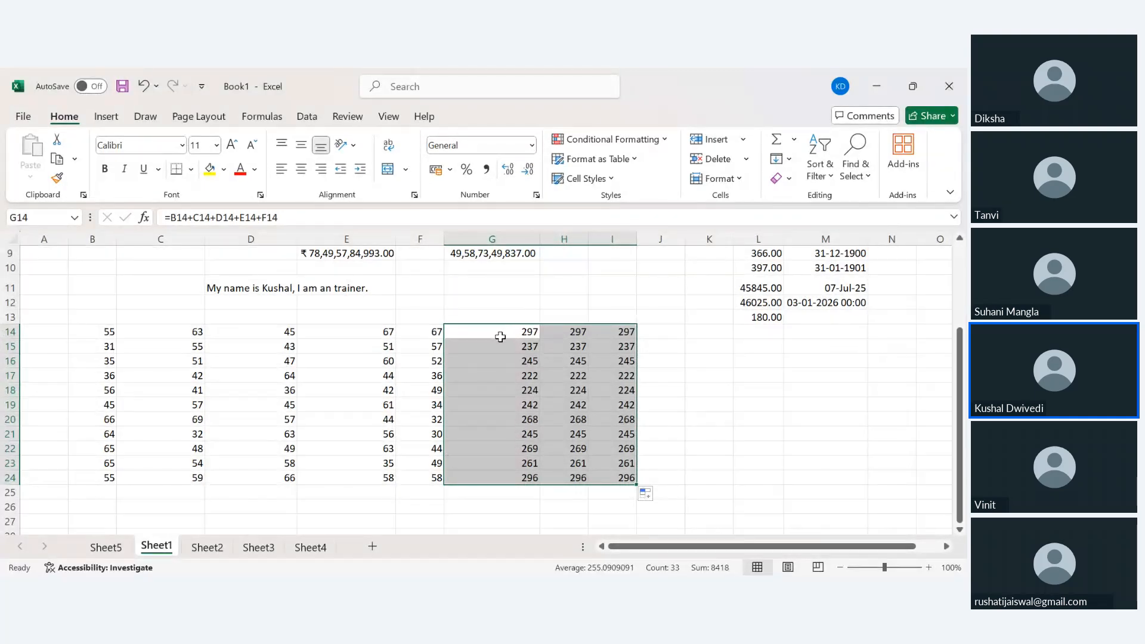
# Select columns G, H and I to compare the filled totals.
pyautogui.click(491, 234)
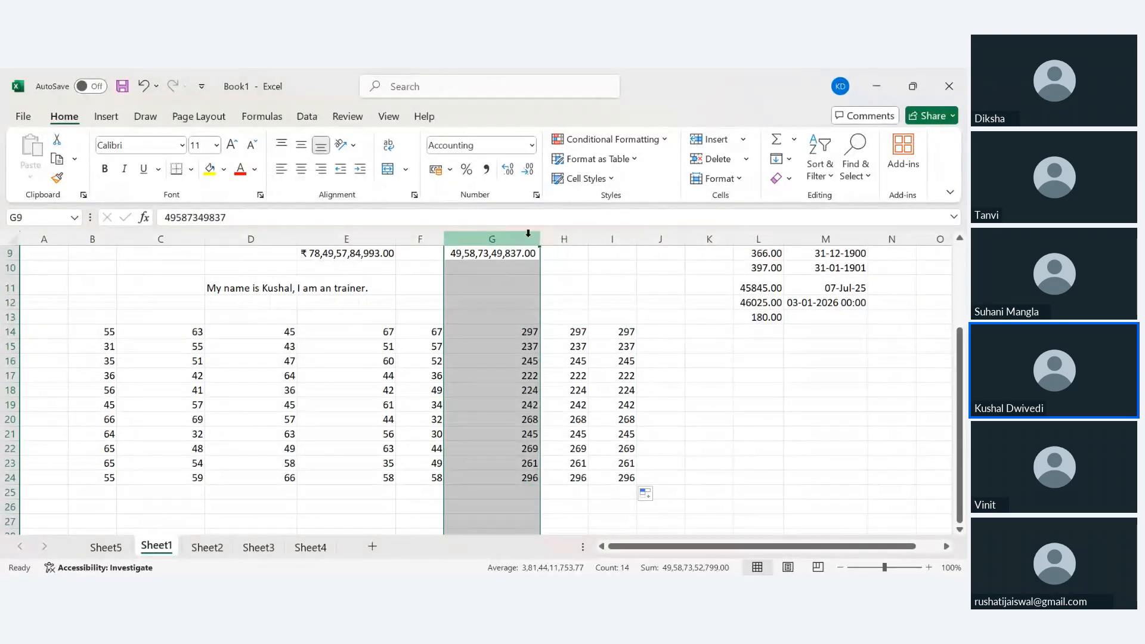
pyautogui.click(564, 239)
pyautogui.click(621, 241)
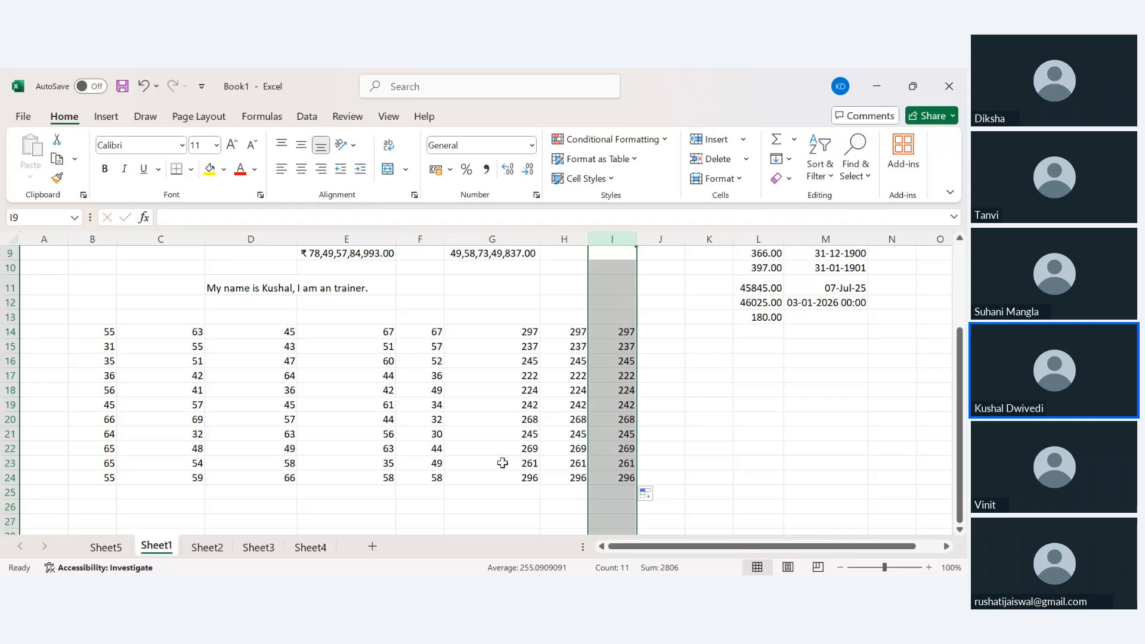
pyautogui.click(936, 446)
pyautogui.click(677, 404)
pyautogui.click(664, 332)
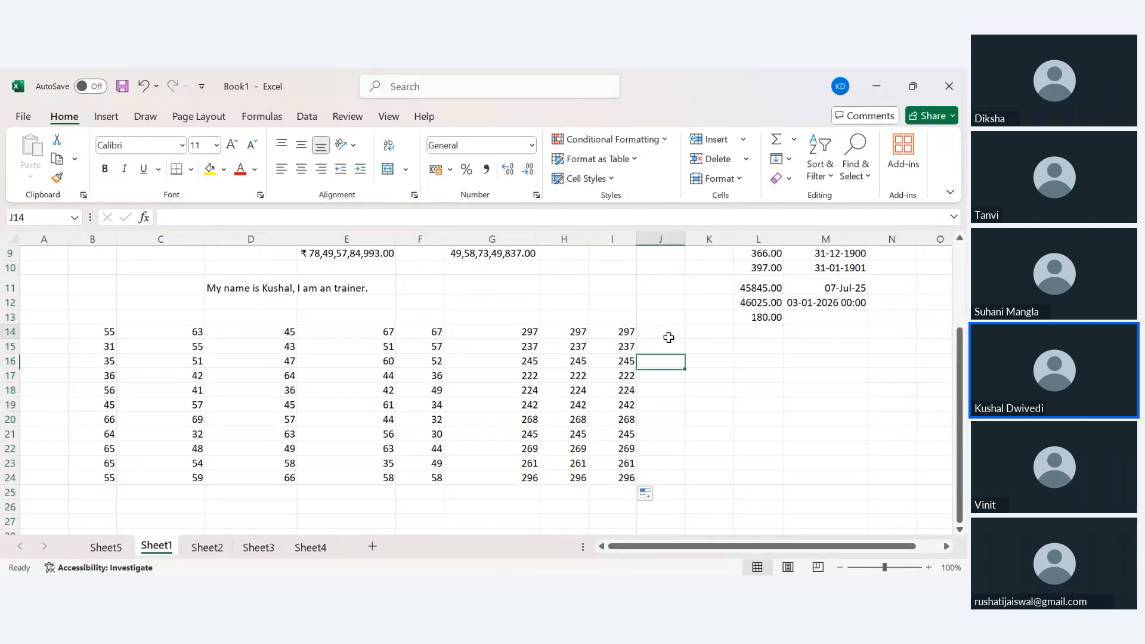
pyautogui.write('=')
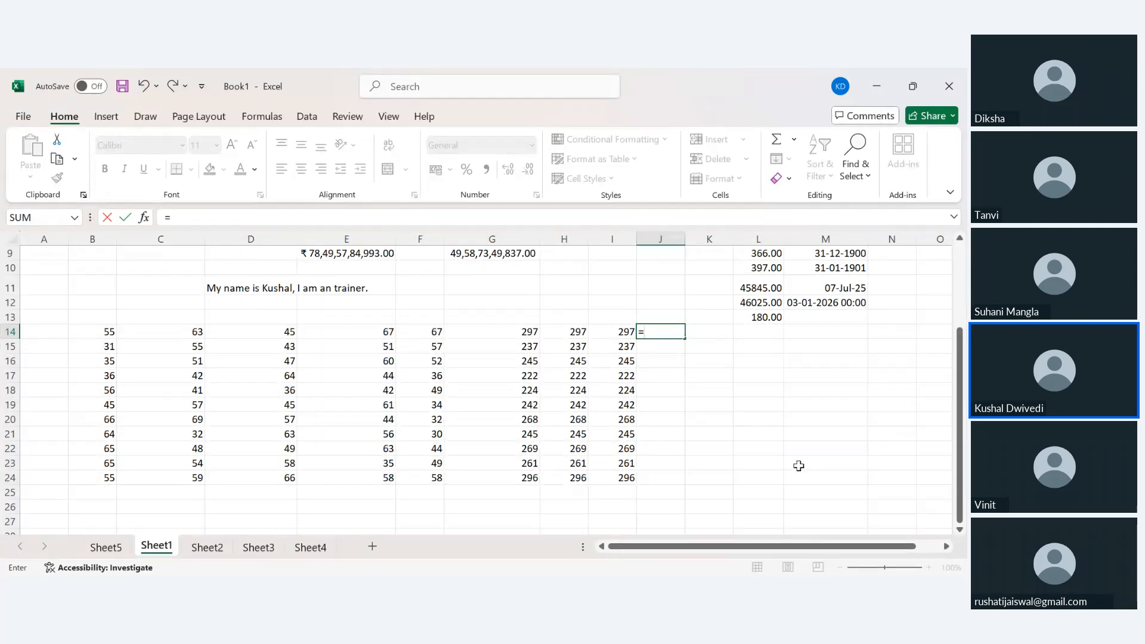
pyautogui.press('Escape')
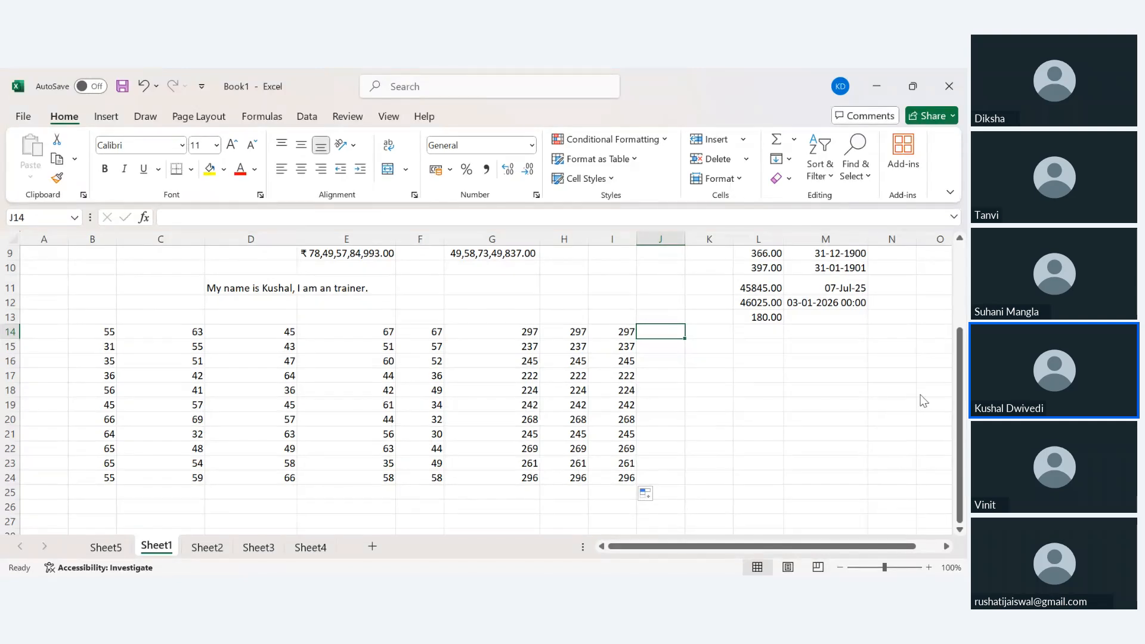
pyautogui.click(899, 348)
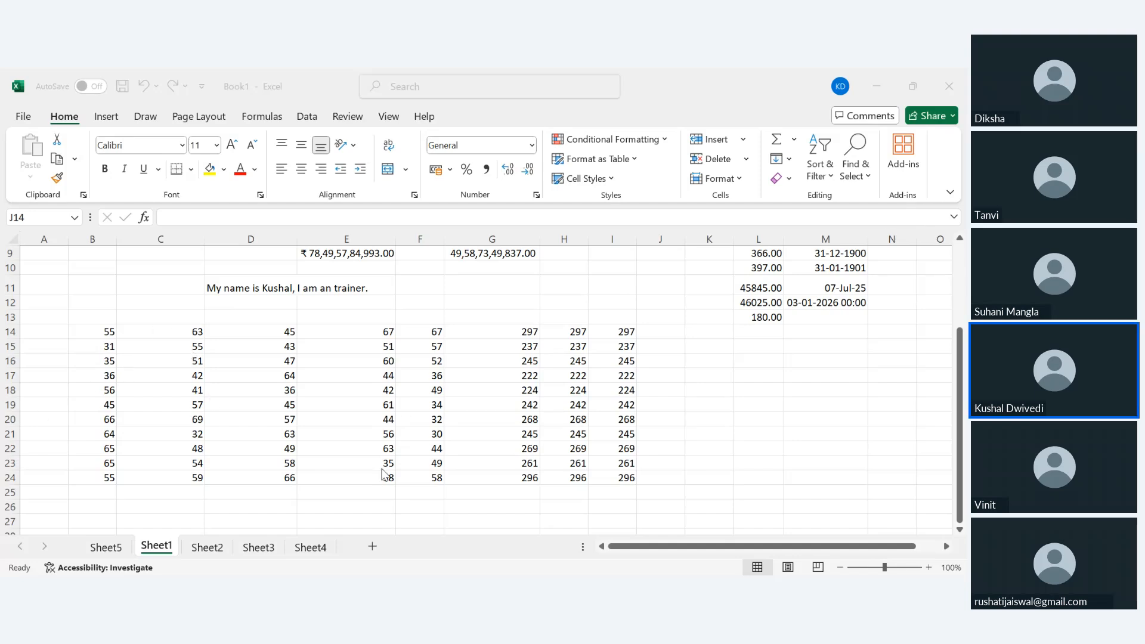
pyautogui.moveTo(109, 332); pyautogui.dragTo(438, 339)
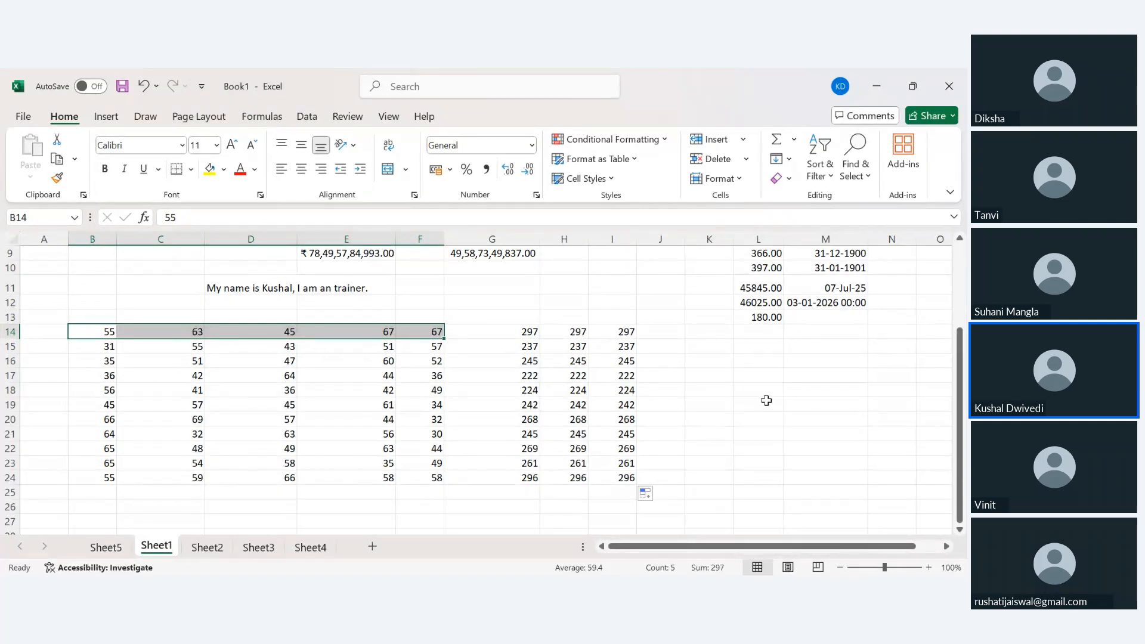
pyautogui.click(672, 335)
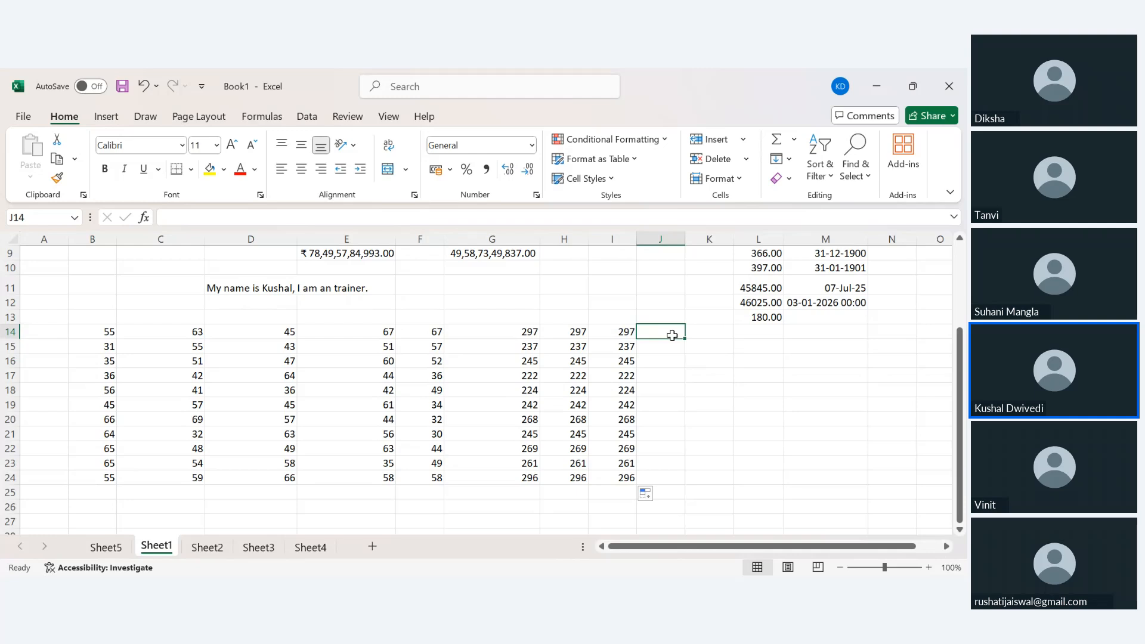
pyautogui.press('Down')
pyautogui.press('Down')
pyautogui.press('Down')
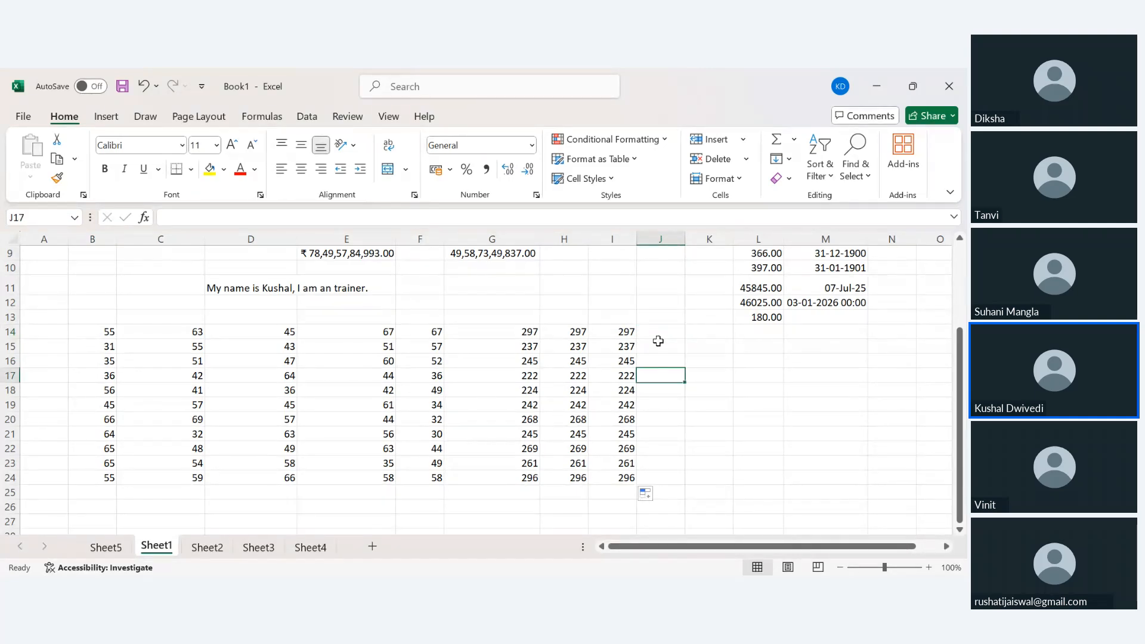
# Label G13 and H13 'Sum' and I13 'Sum Final'.
pyautogui.click(504, 320)
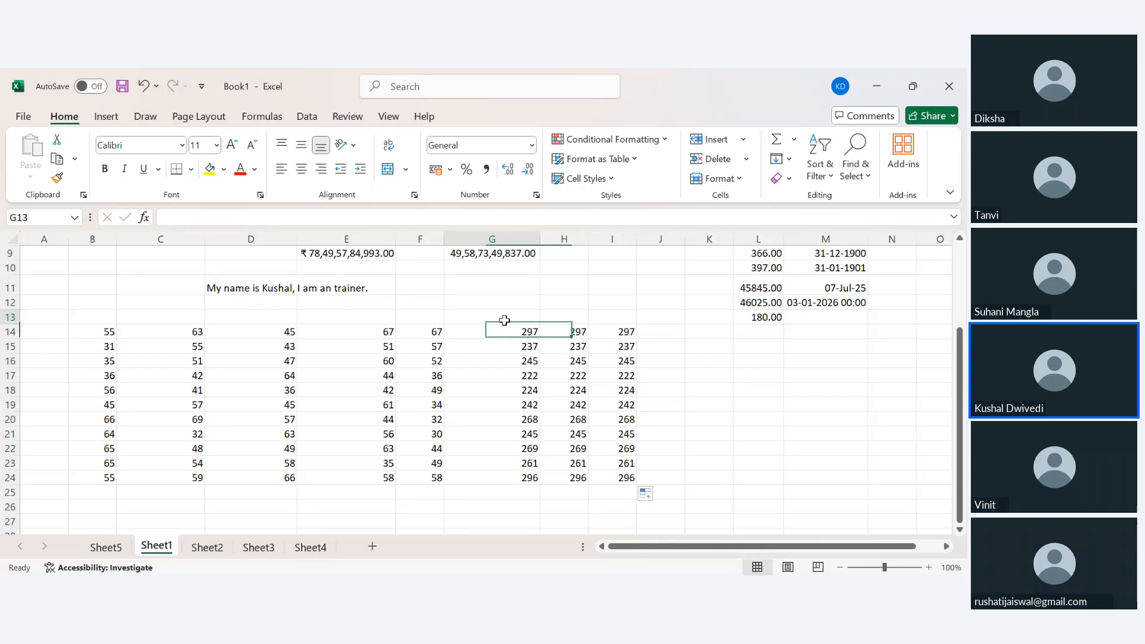
pyautogui.write('Sum')
pyautogui.press('Tab')
pyautogui.write('Sum')
pyautogui.press('Tab')
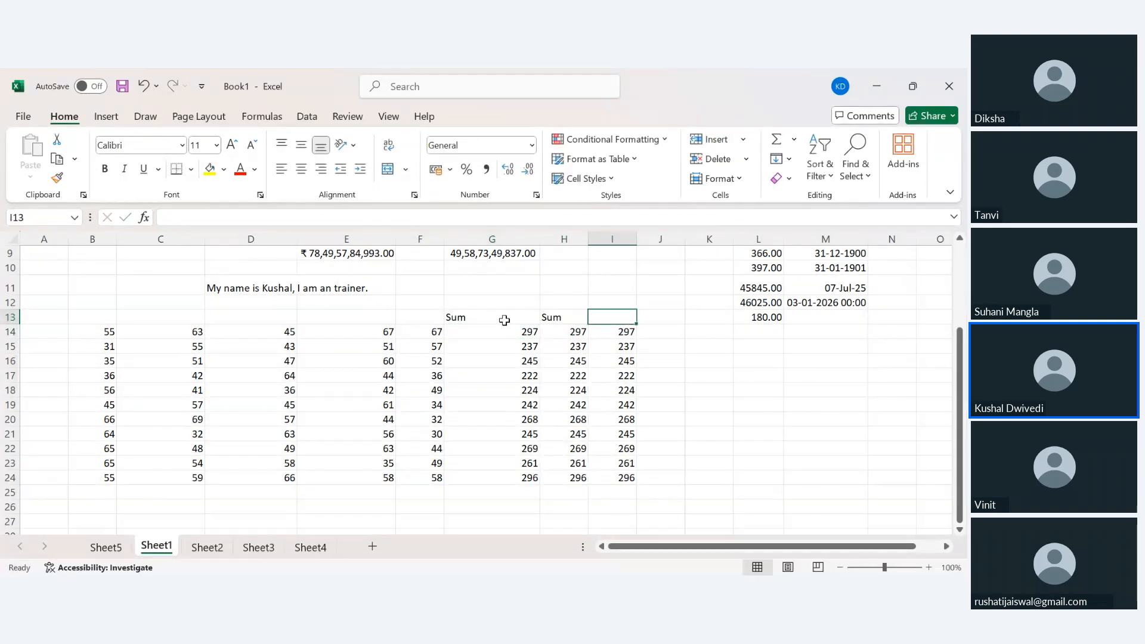
pyautogui.write('Sum Final')
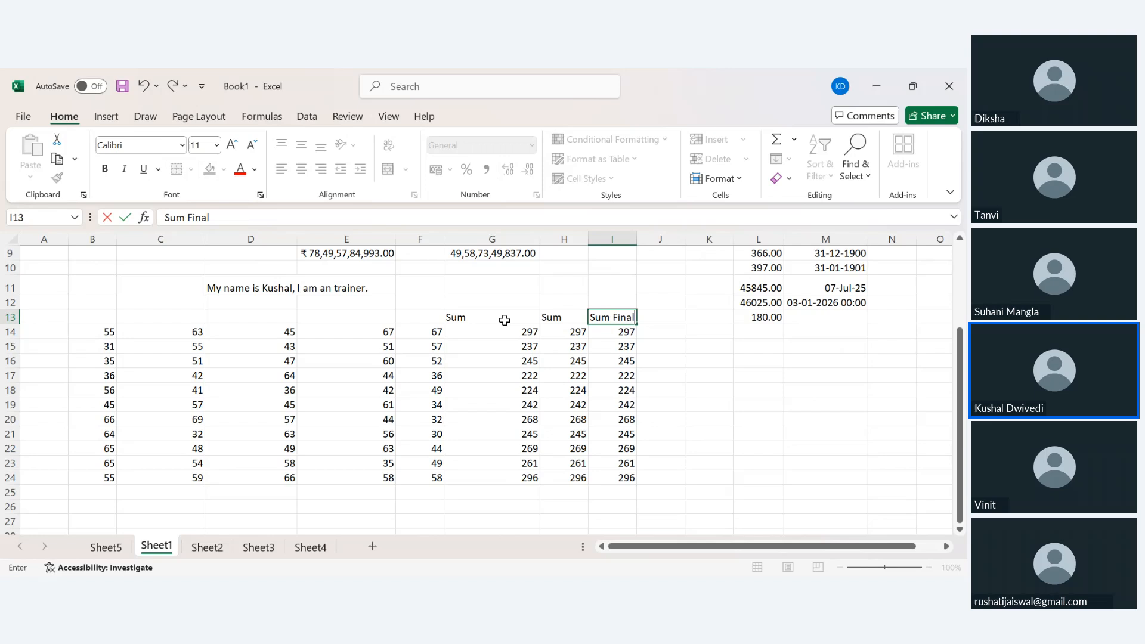
pyautogui.press('Return')
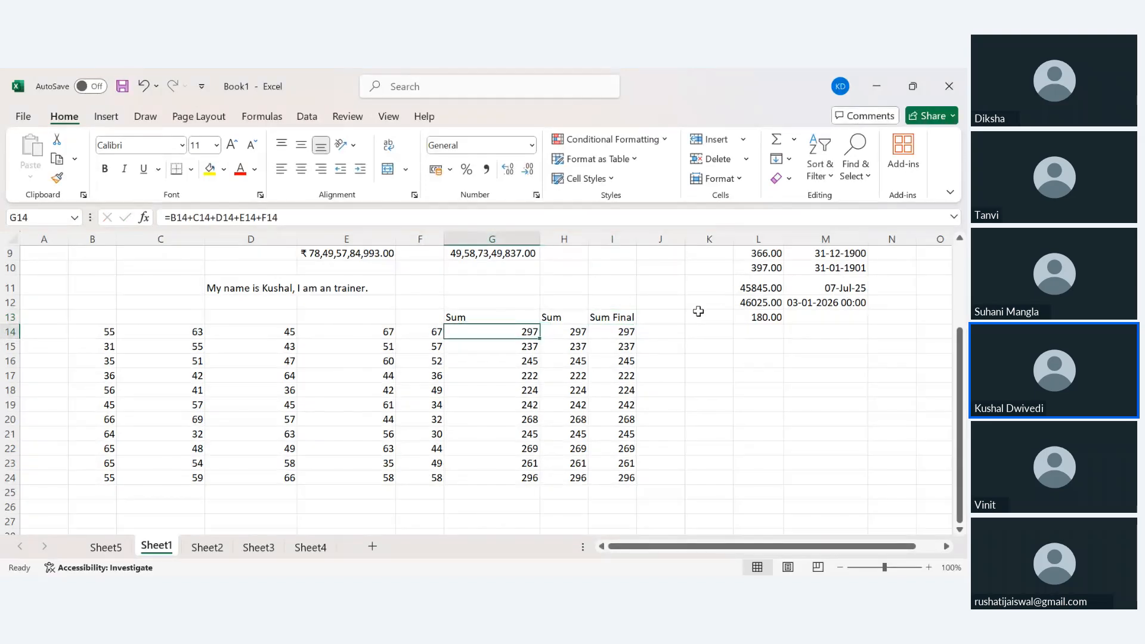
pyautogui.click(691, 326)
pyautogui.click(681, 317)
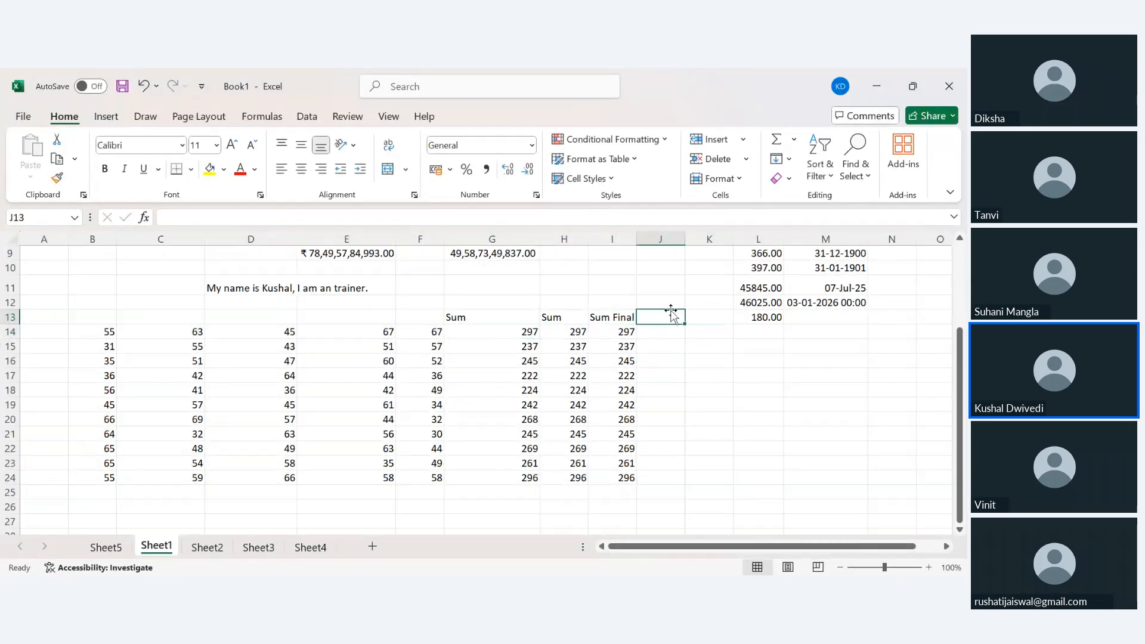
# Head J13 'Average' and fill =SUM(B14:F14)/5 down J14:J24.
pyautogui.write('Average')
pyautogui.press('Return')
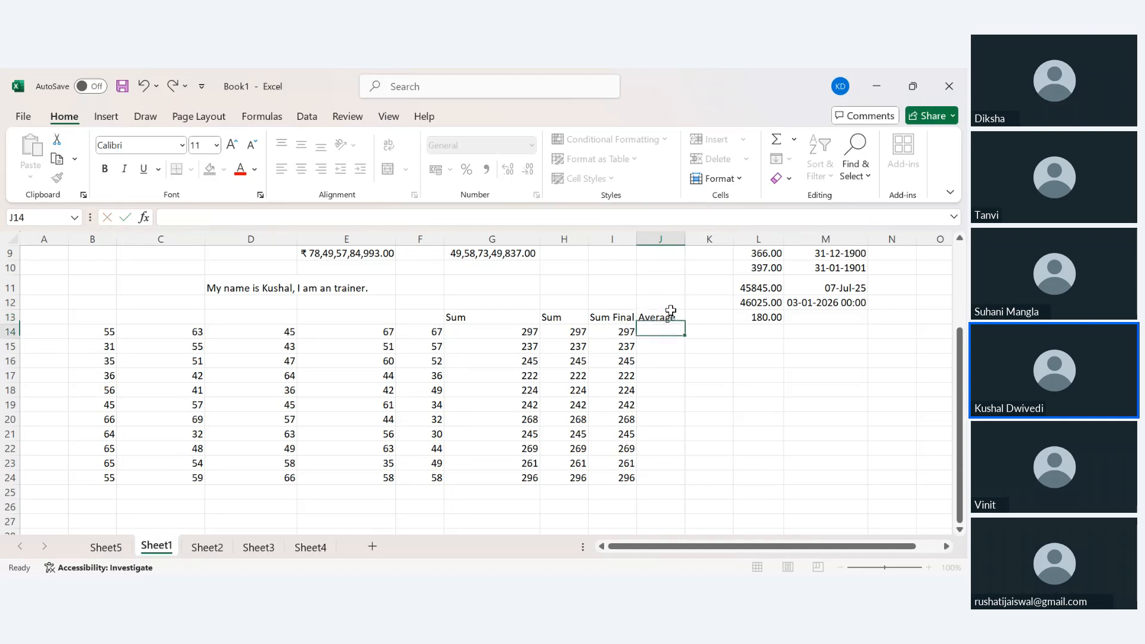
pyautogui.write('=')
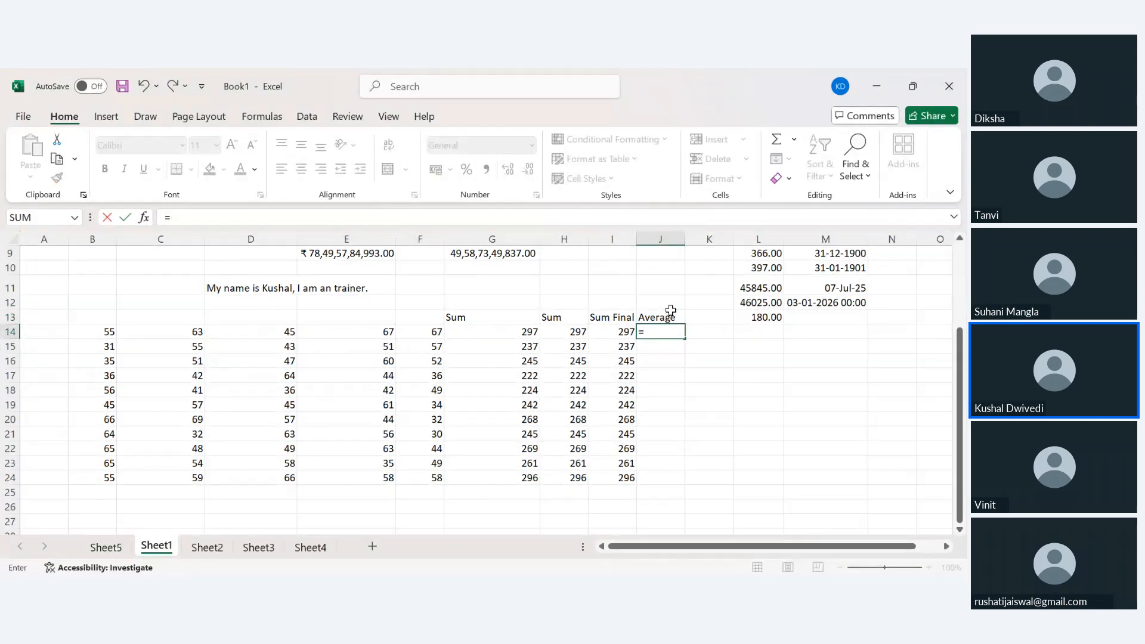
pyautogui.write('sum(')
pyautogui.moveTo(95, 331); pyautogui.dragTo(437, 335)
pyautogui.write(')')
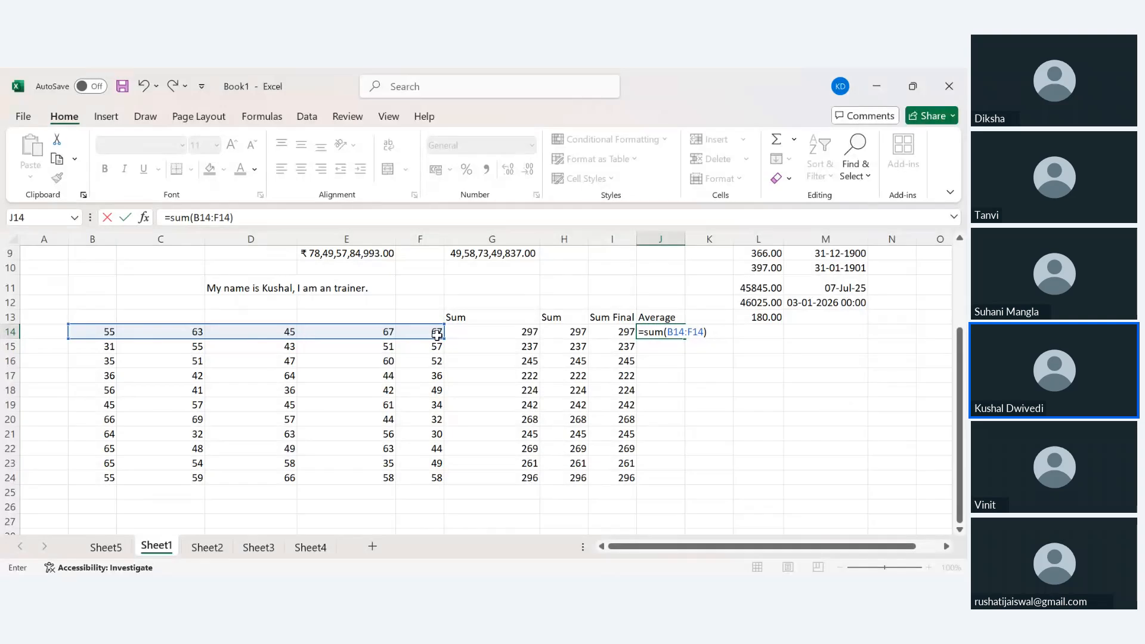
pyautogui.write('/5')
pyautogui.press('Return')
pyautogui.press('Down')
pyautogui.press('Down')
pyautogui.press('Down')
pyautogui.press('Down')
pyautogui.press('Down')
pyautogui.press('Down')
pyautogui.press('Down')
pyautogui.press('Down')
pyautogui.press('Down')
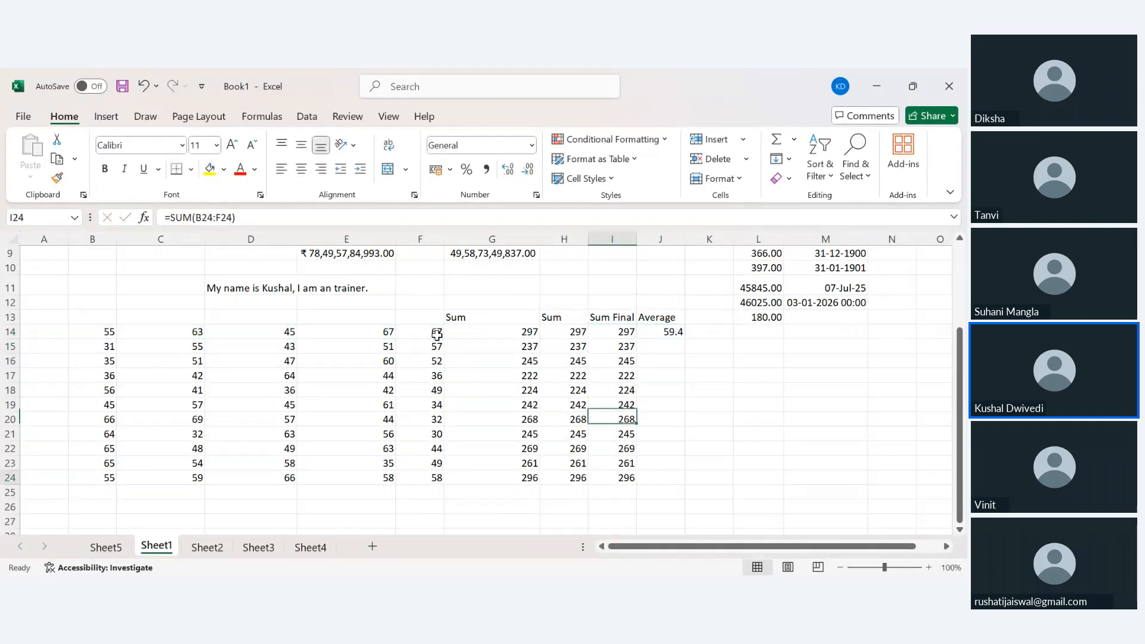
pyautogui.hotkey('shift', 'Up')
pyautogui.hotkey('shift', 'Up')
pyautogui.hotkey('shift', 'Up')
pyautogui.hotkey('shift', 'Up')
pyautogui.hotkey('shift', 'Up')
pyautogui.hotkey('shift', 'Up')
pyautogui.hotkey('shift', 'Up')
pyautogui.hotkey('shift', 'Up')
pyautogui.hotkey('shift', 'Up')
pyautogui.hotkey('shift', 'Up')
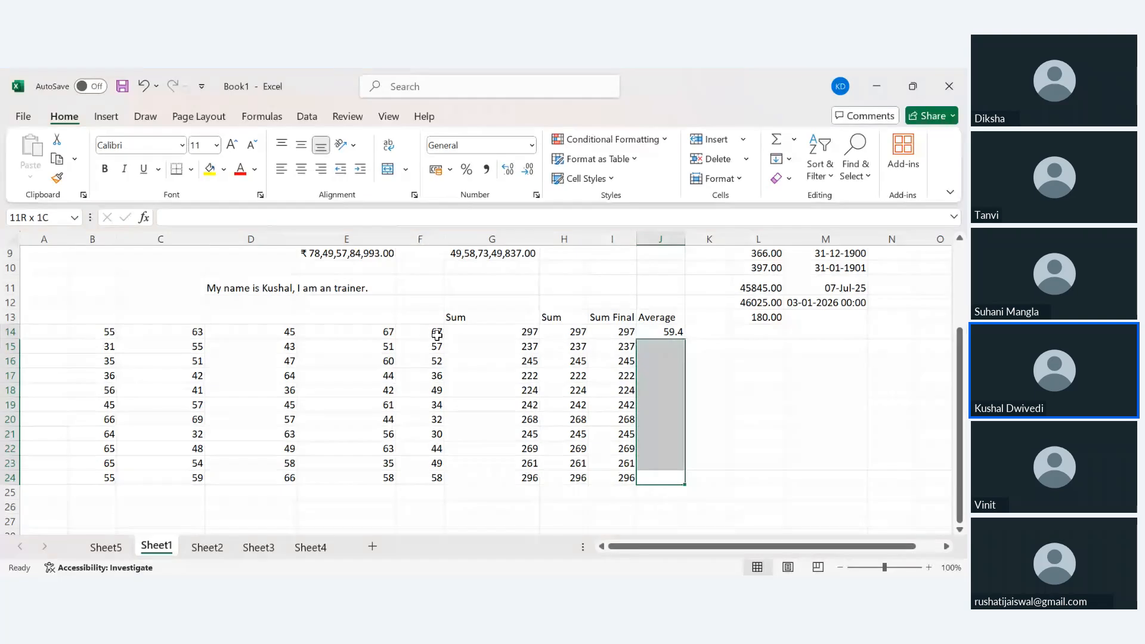
pyautogui.hotkey('ctrl', 'd')
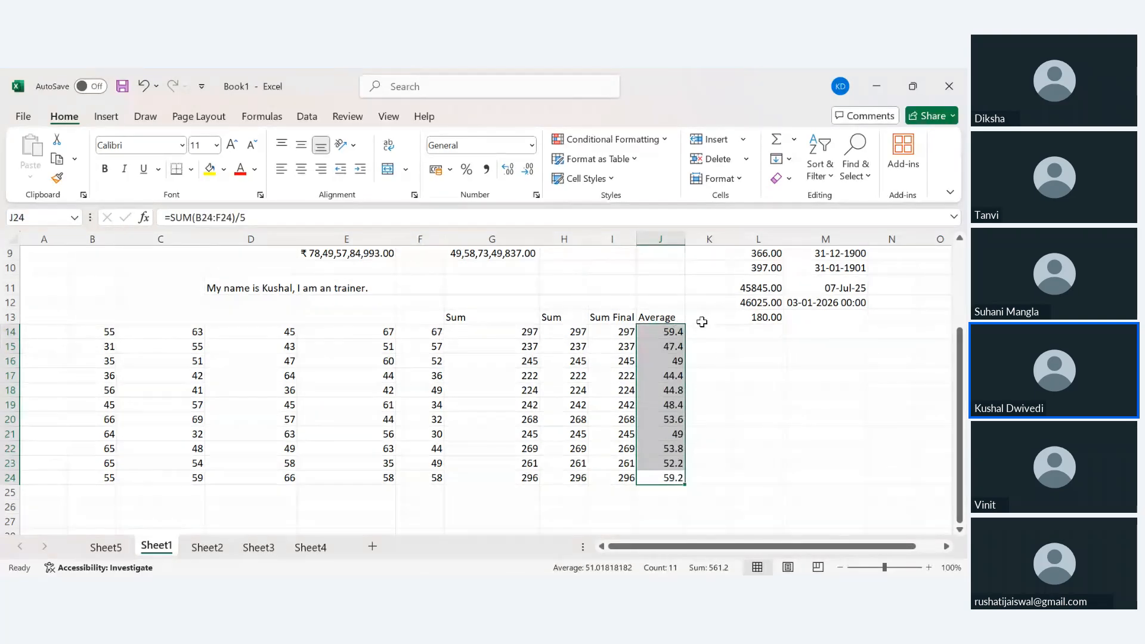
pyautogui.click(660, 335)
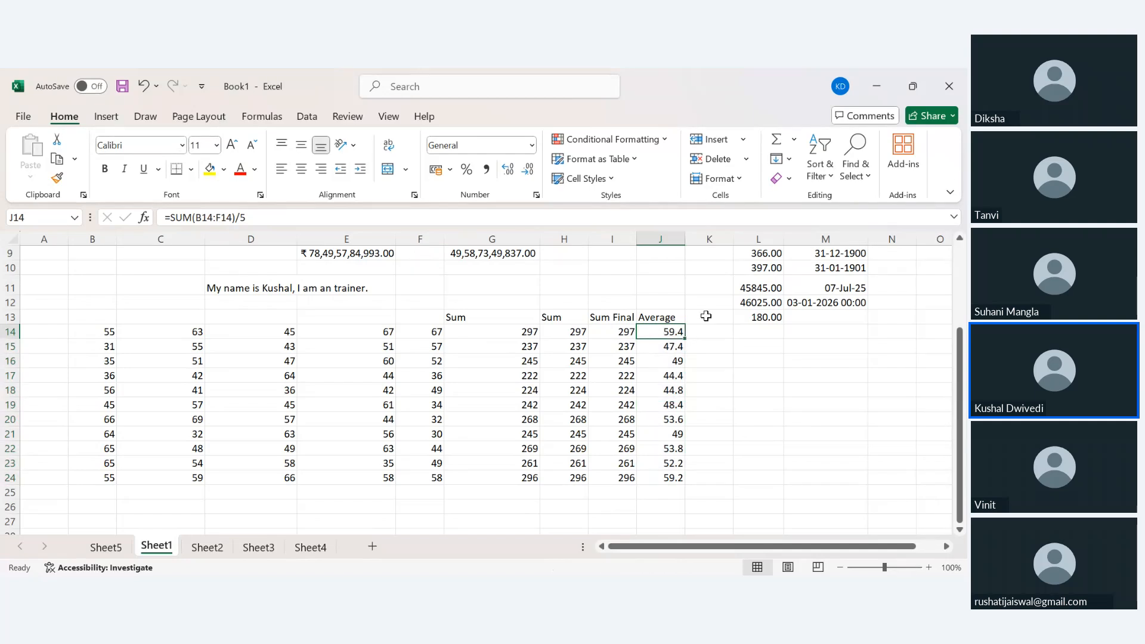
# Head K13 'Average' and fill =AVERAGE(B14:F14) down K14:K24, checking it against J14.
pyautogui.click(706, 318)
pyautogui.write('Aver')
pyautogui.write('a')
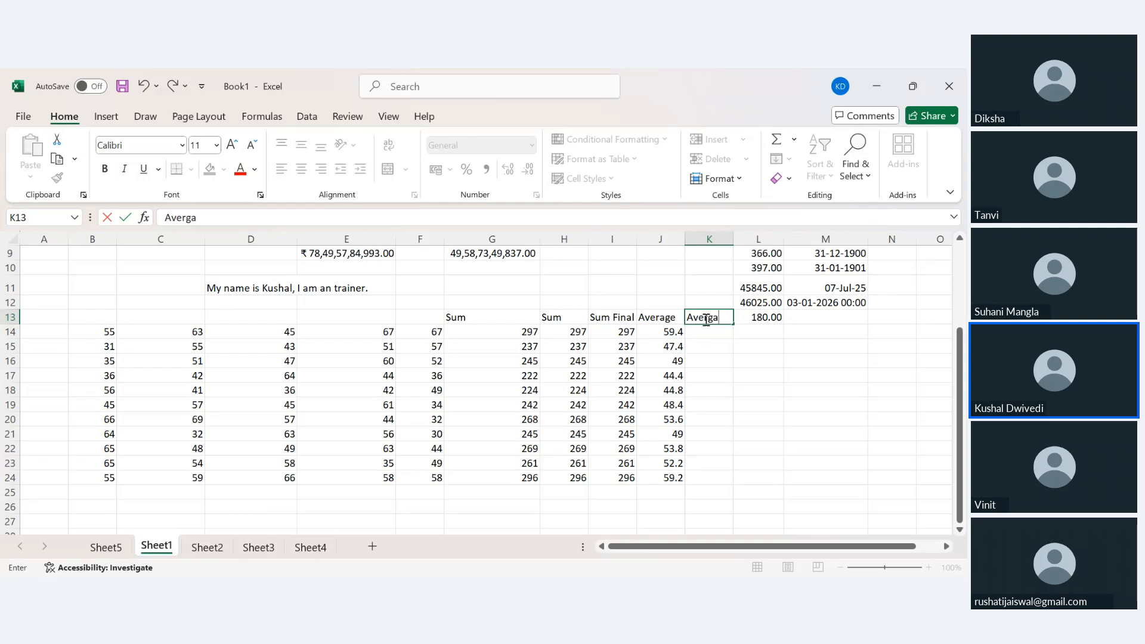
pyautogui.write('ge')
pyautogui.press('Return')
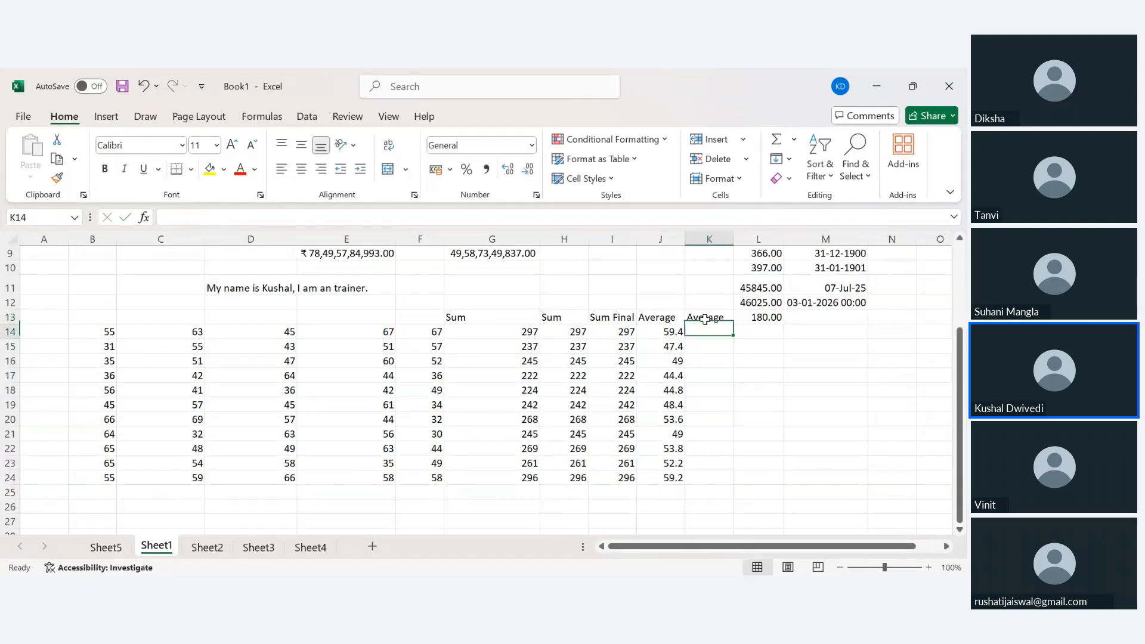
pyautogui.write('=')
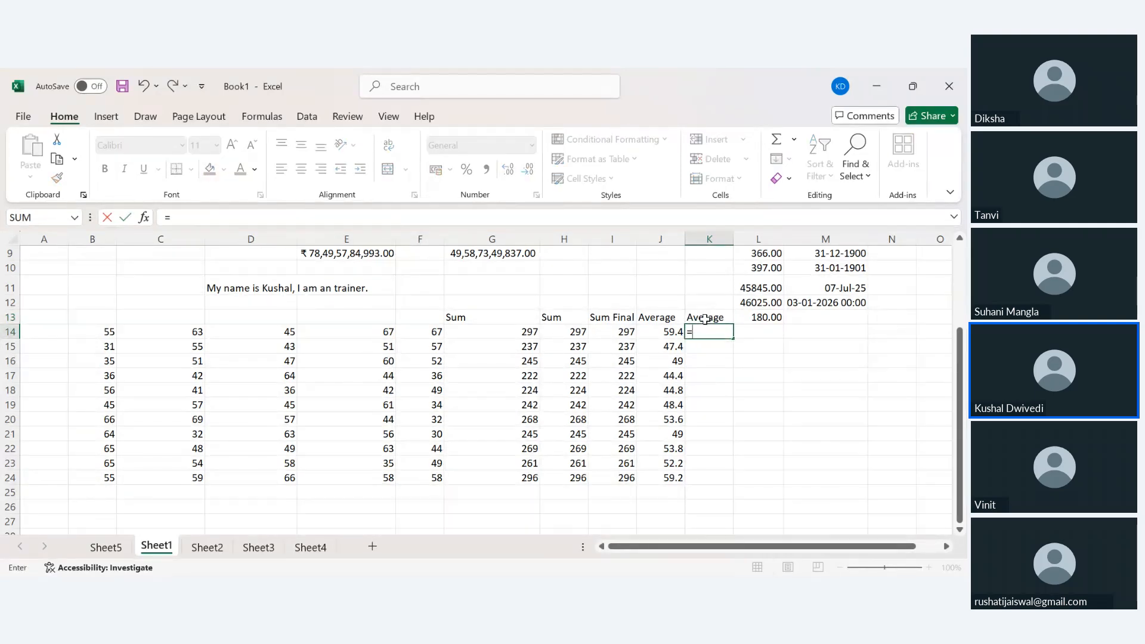
pyautogui.write('average(')
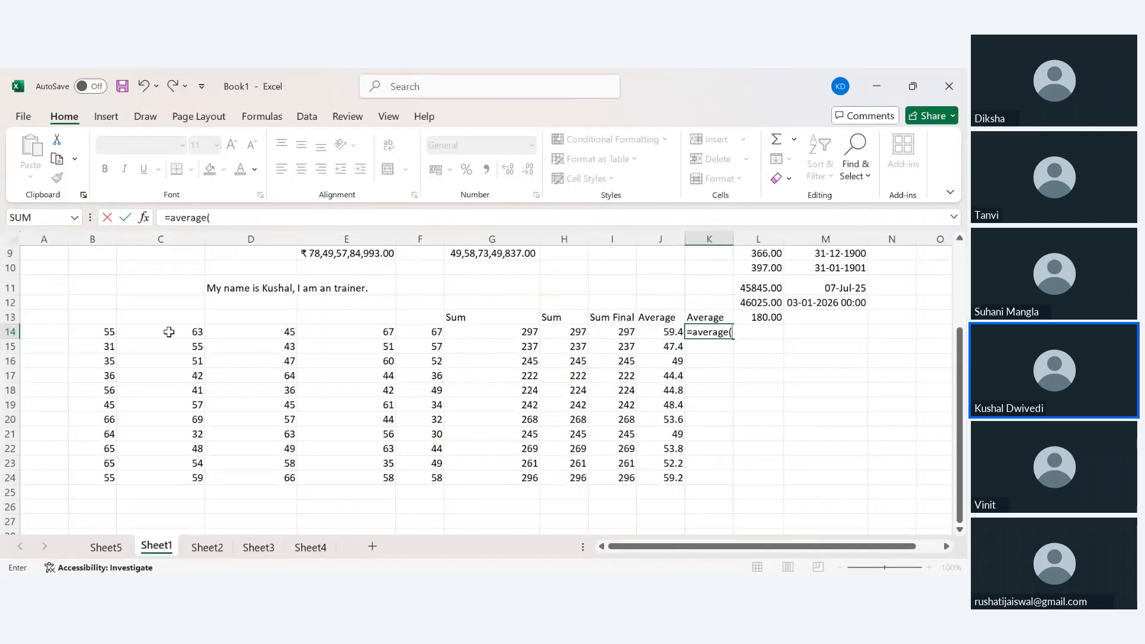
pyautogui.moveTo(107, 331); pyautogui.dragTo(368, 336)
pyautogui.moveTo(386, 346); pyautogui.dragTo(412, 336)
pyautogui.write(')')
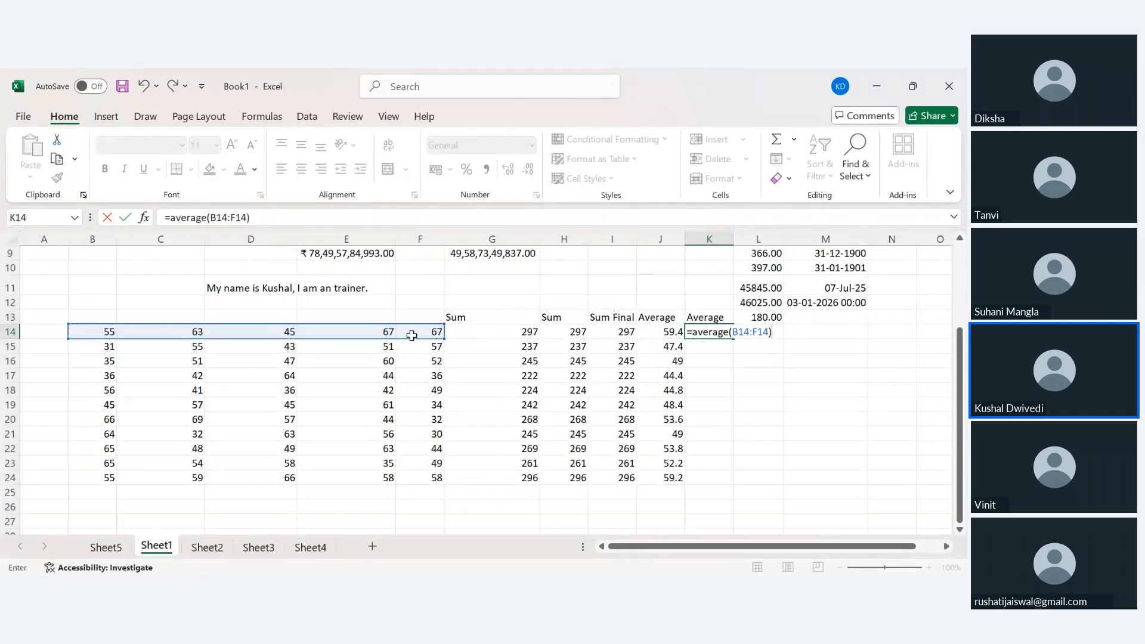
pyautogui.press('Return')
pyautogui.press('Up')
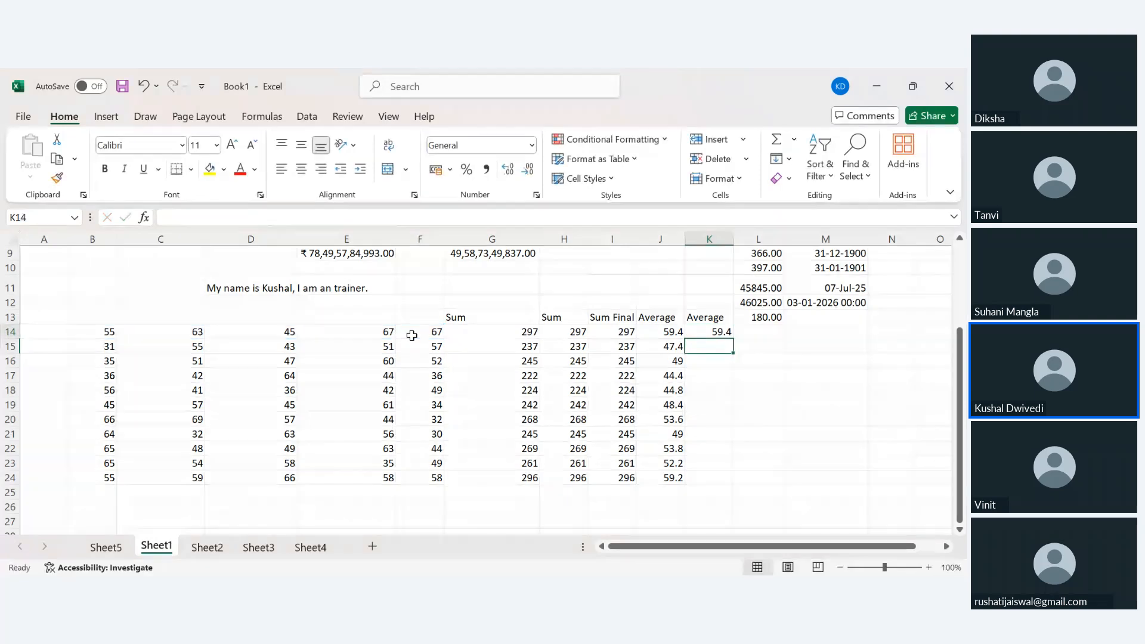
pyautogui.hotkey('shift', 'Down')
pyautogui.hotkey('shift', 'Down')
pyautogui.hotkey('shift', 'Down')
pyautogui.hotkey('shift', 'Down')
pyautogui.hotkey('shift', 'Down')
pyautogui.hotkey('shift', 'Down')
pyautogui.hotkey('shift', 'Down')
pyautogui.hotkey('shift', 'Down')
pyautogui.hotkey('shift', 'Down')
pyautogui.hotkey('shift', 'Down')
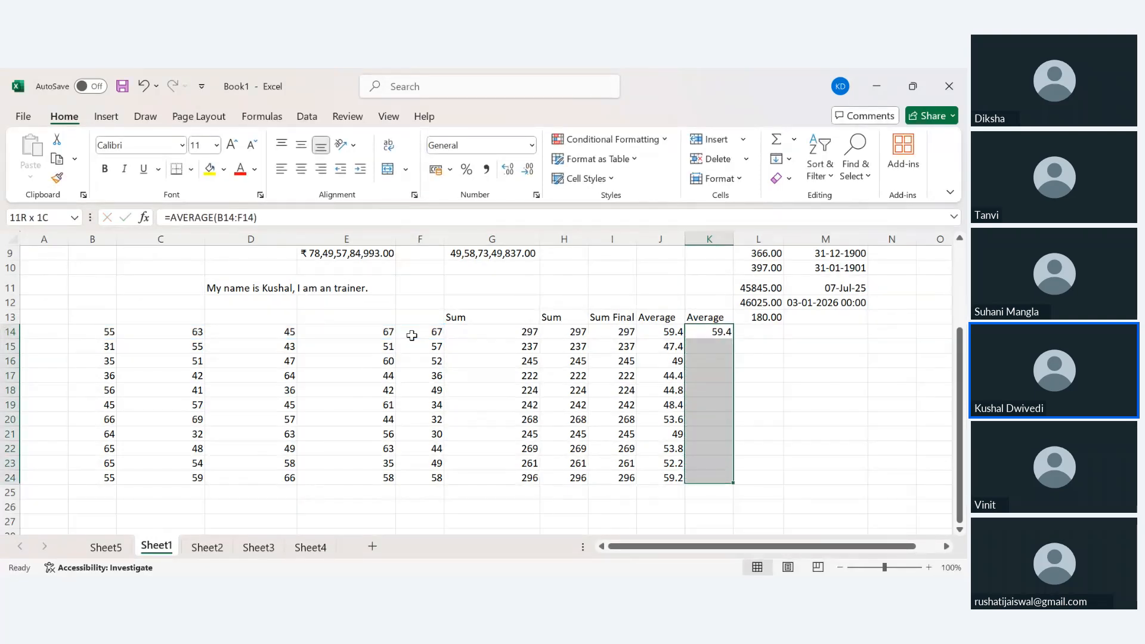
pyautogui.hotkey('ctrl', 'd')
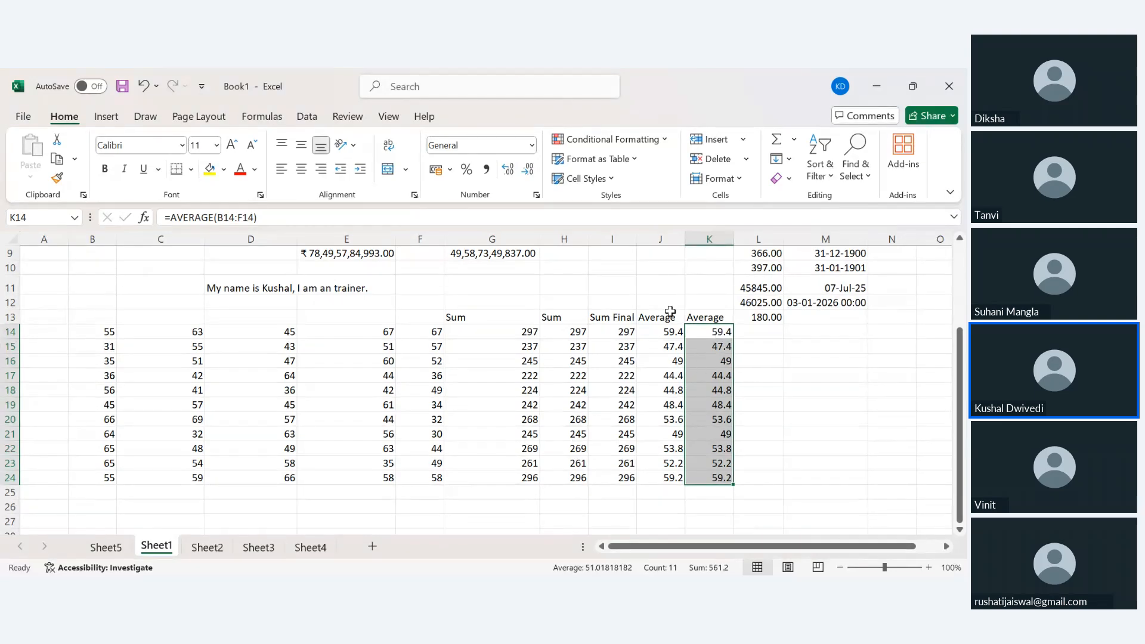
pyautogui.click(650, 332)
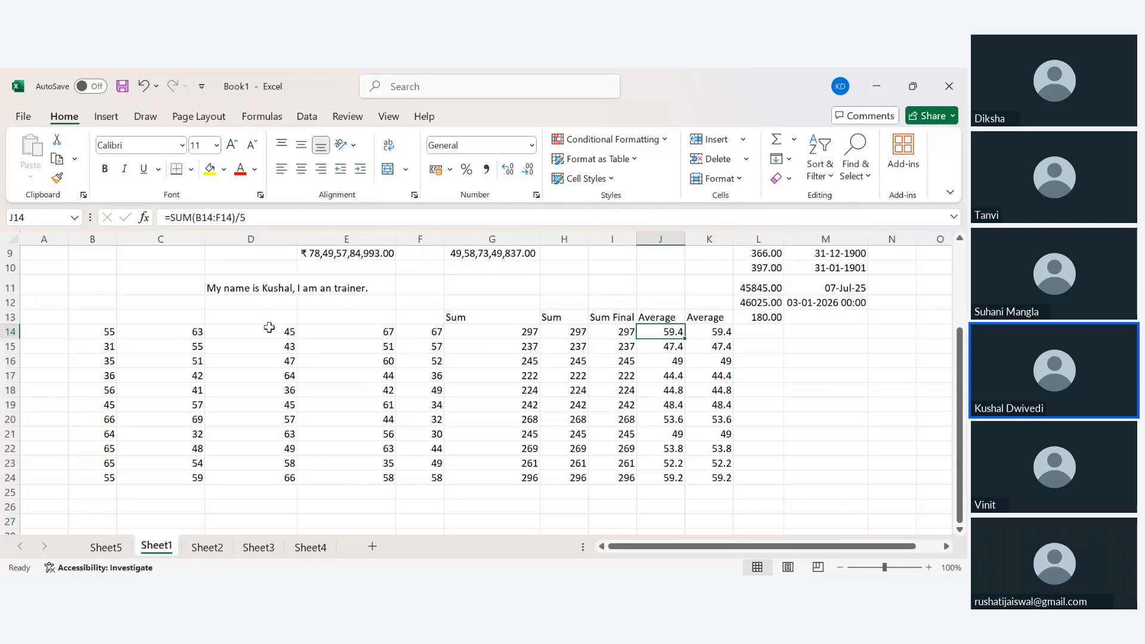
# Enter a RANDBETWEEN formula for random marks from 30 to 99 in B28.
pyautogui.click(283, 377)
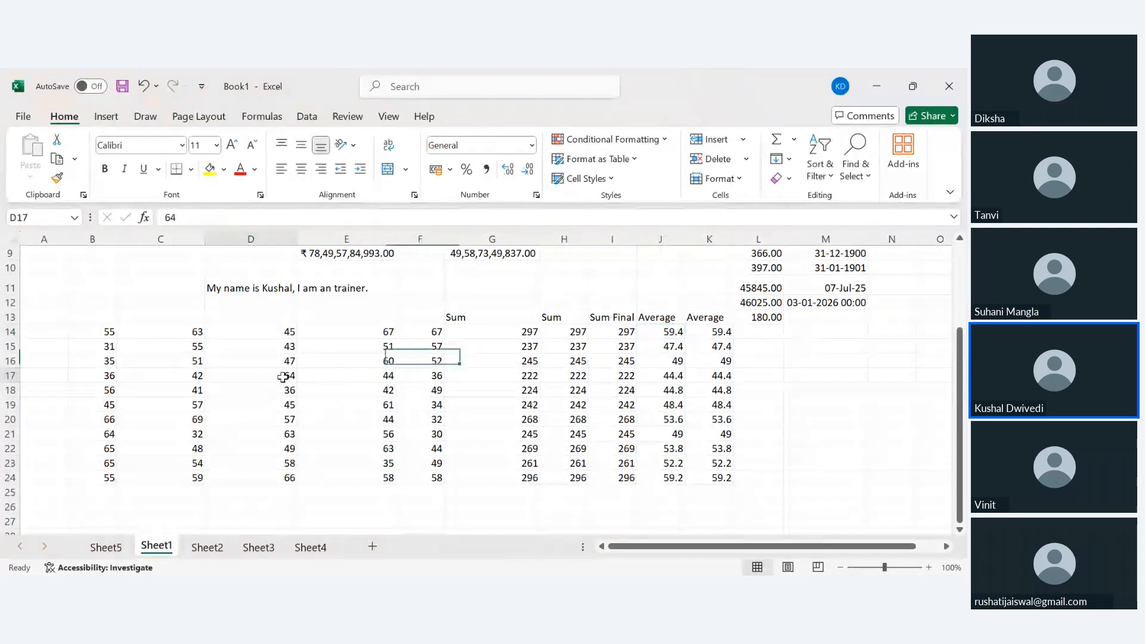
pyautogui.scroll(-1, 384, 430)
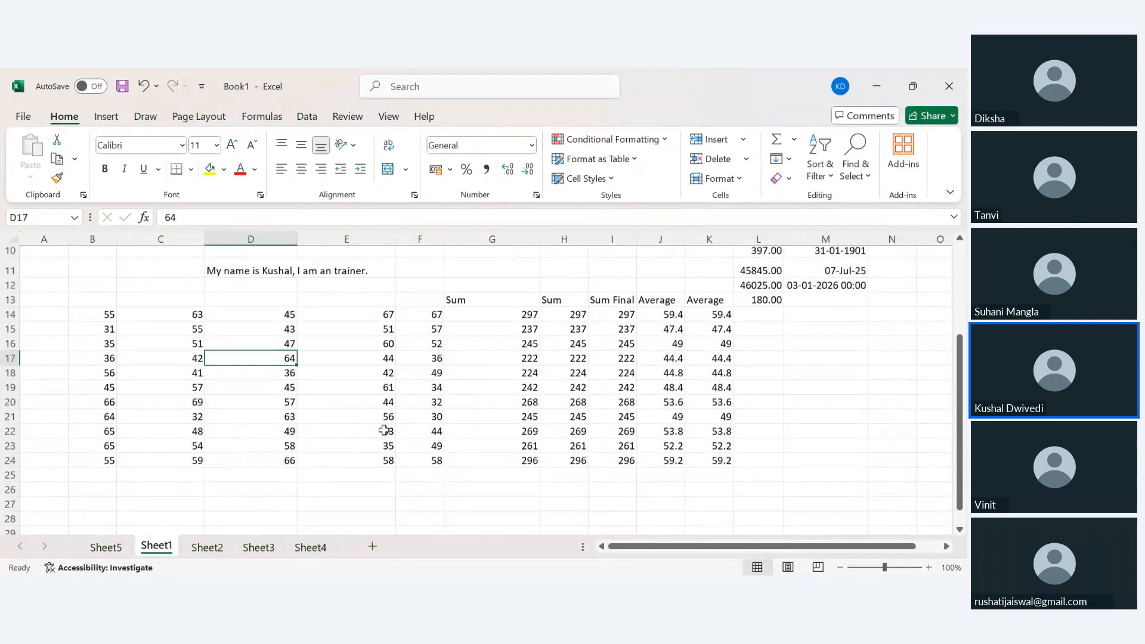
pyautogui.scroll(-4, 384, 430)
pyautogui.scroll(2, 327, 409)
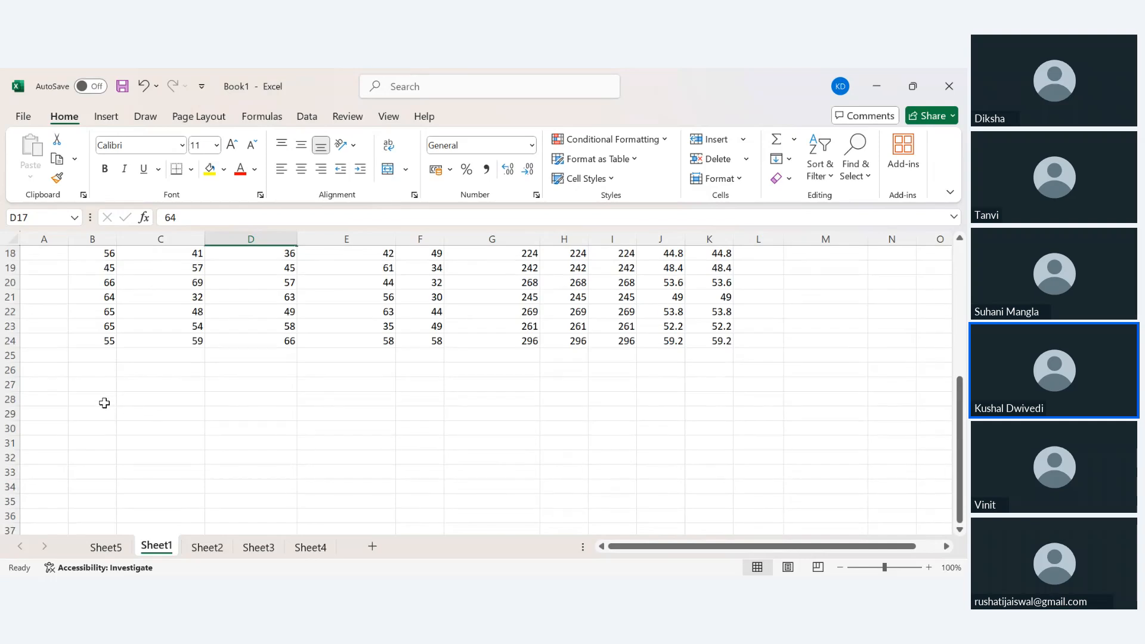
pyautogui.click(104, 403)
pyautogui.write('=')
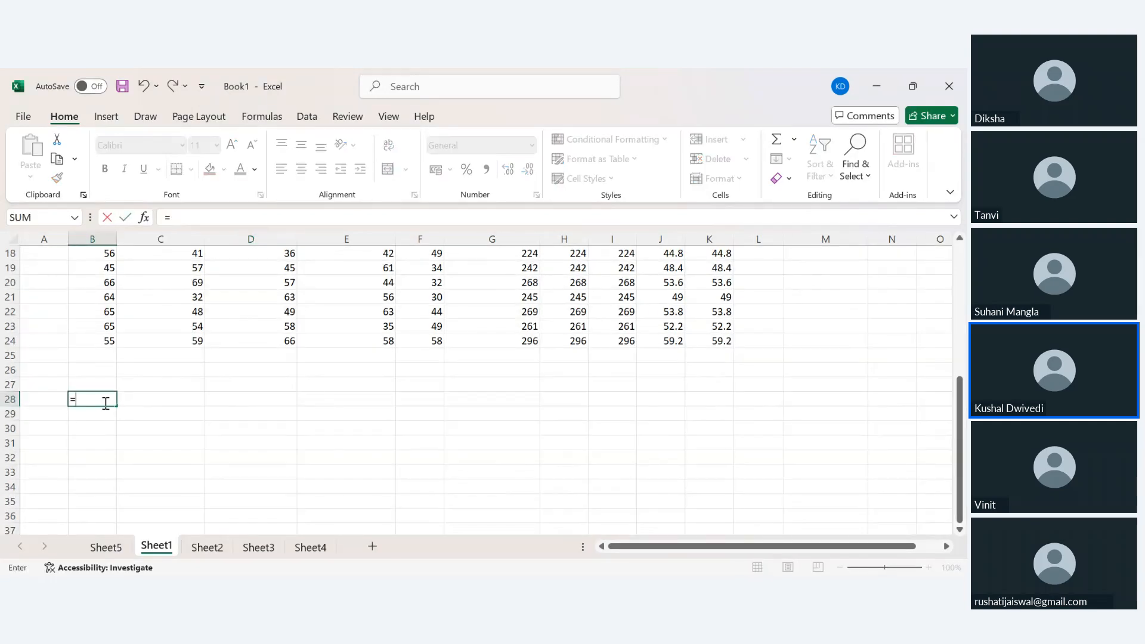
pyautogui.write('randbetwen')
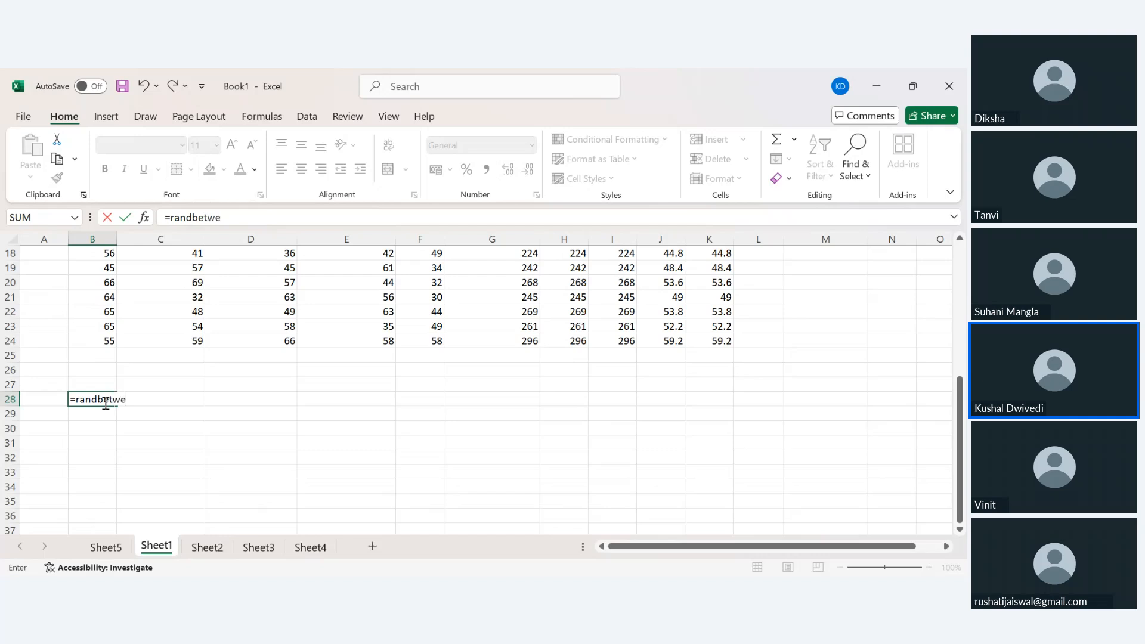
pyautogui.press('BackSpace')
pyautogui.press('BackSpace')
pyautogui.write('en(30,90)')
pyautogui.press('Return')
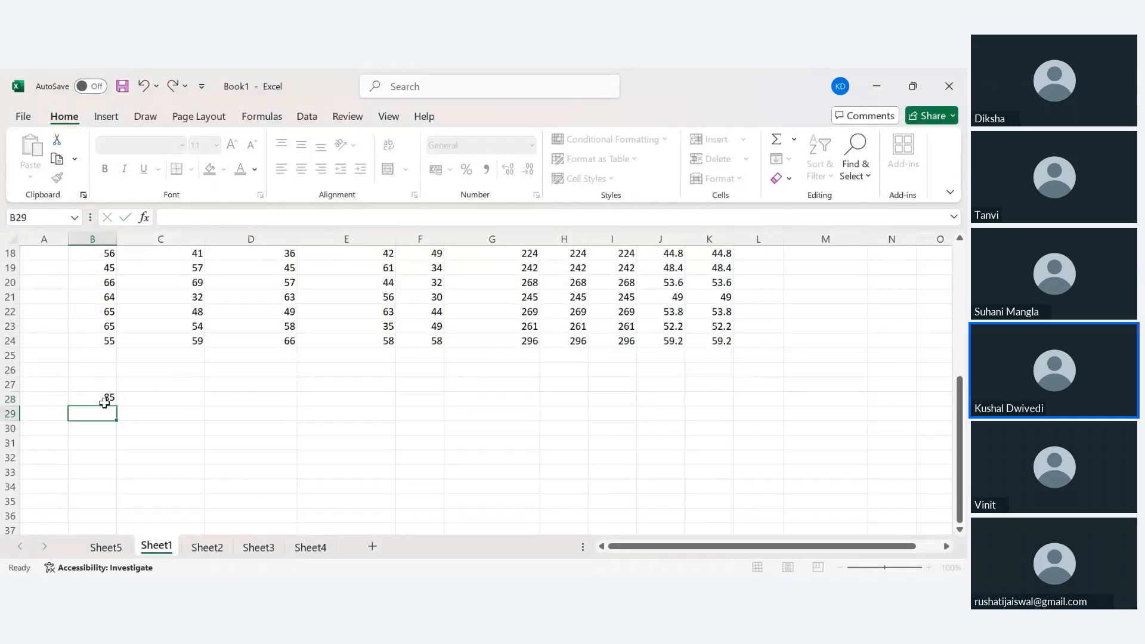
# Copy the random-mark formula across B28:F28 and down to row 34.
pyautogui.click(104, 403)
pyautogui.hotkey('shift', 'Right')
pyautogui.hotkey('shift', 'Right')
pyautogui.hotkey('shift', 'Right')
pyautogui.hotkey('shift', 'Right')
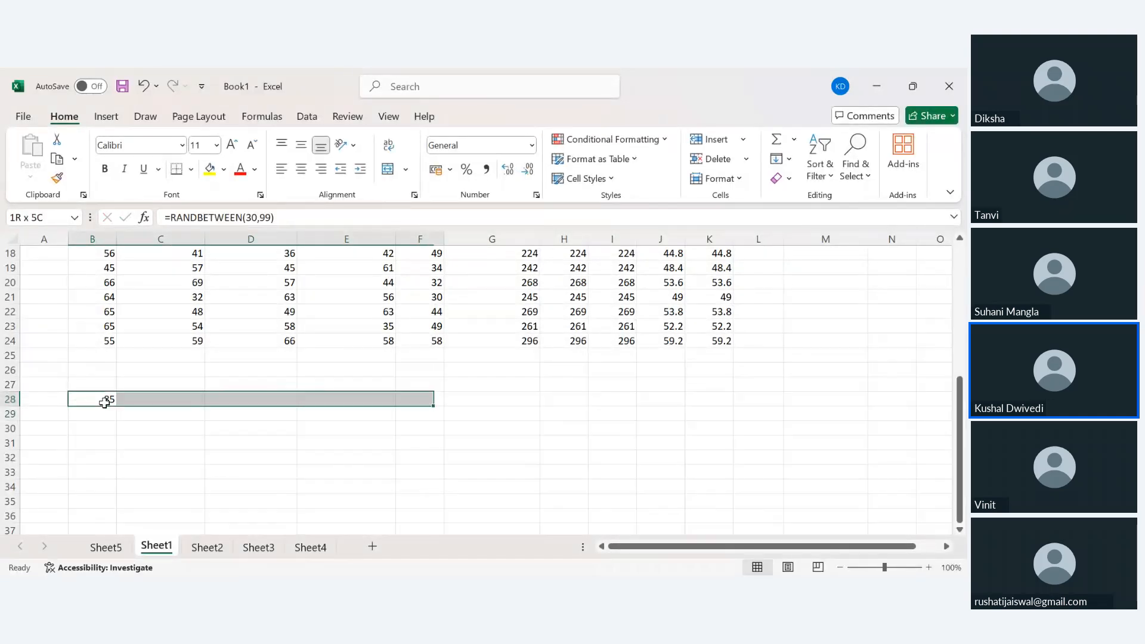
pyautogui.hotkey('ctrl', 'r')
pyautogui.hotkey('shift', 'Down')
pyautogui.hotkey('shift', 'Down')
pyautogui.hotkey('shift', 'Down')
pyautogui.hotkey('shift', 'Down')
pyautogui.hotkey('shift', 'Down')
pyautogui.hotkey('shift', 'Down')
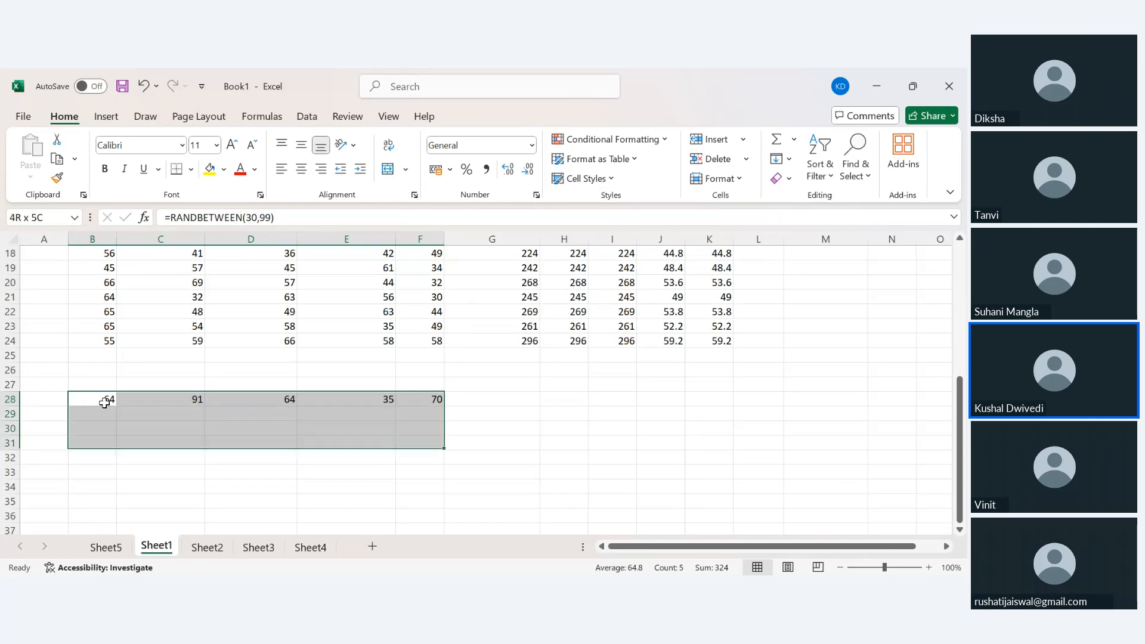
pyautogui.hotkey('ctrl', 'd')
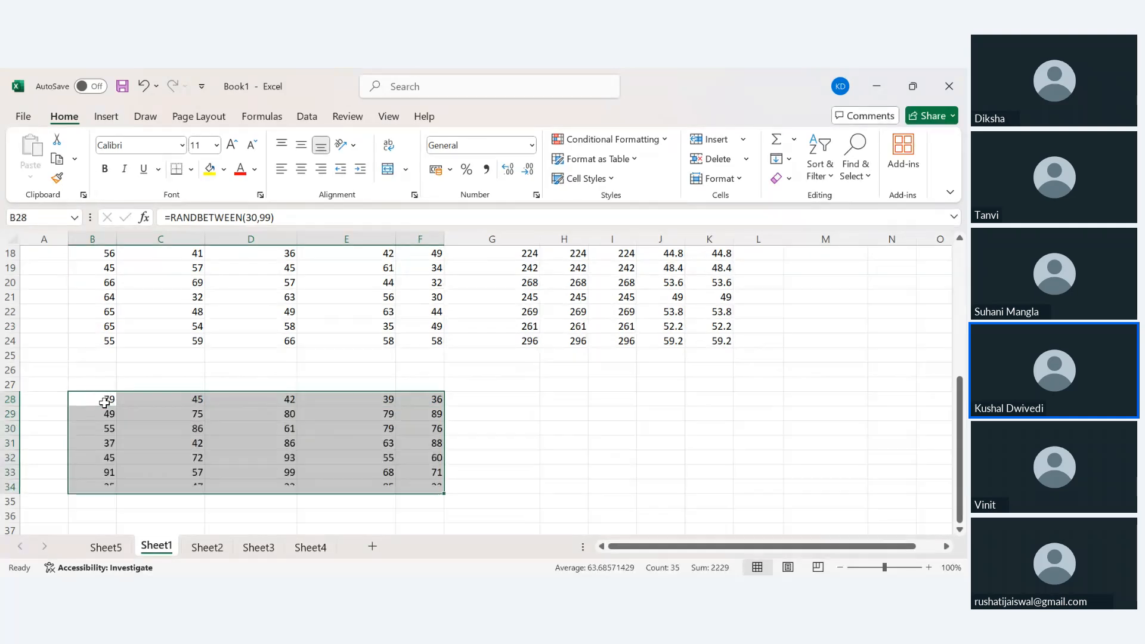
pyautogui.click(514, 387)
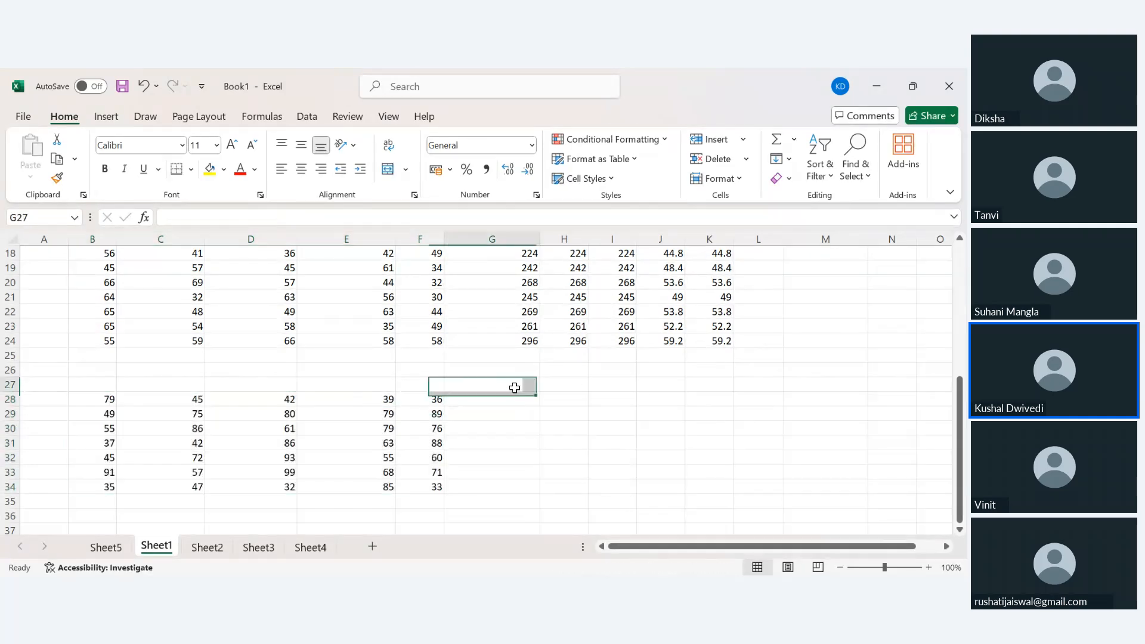
# Head G27 'Averge' and fill =SUM(B28:F28)/5 down G28:G34.
pyautogui.write('A')
pyautogui.write('Av')
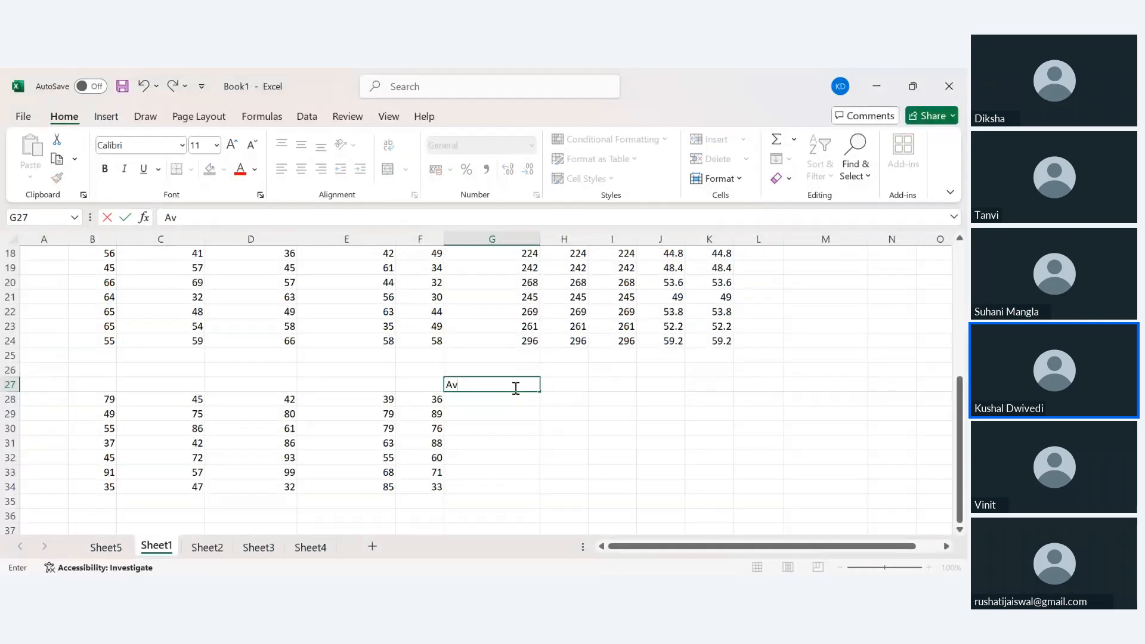
pyautogui.write('erge')
pyautogui.press('Return')
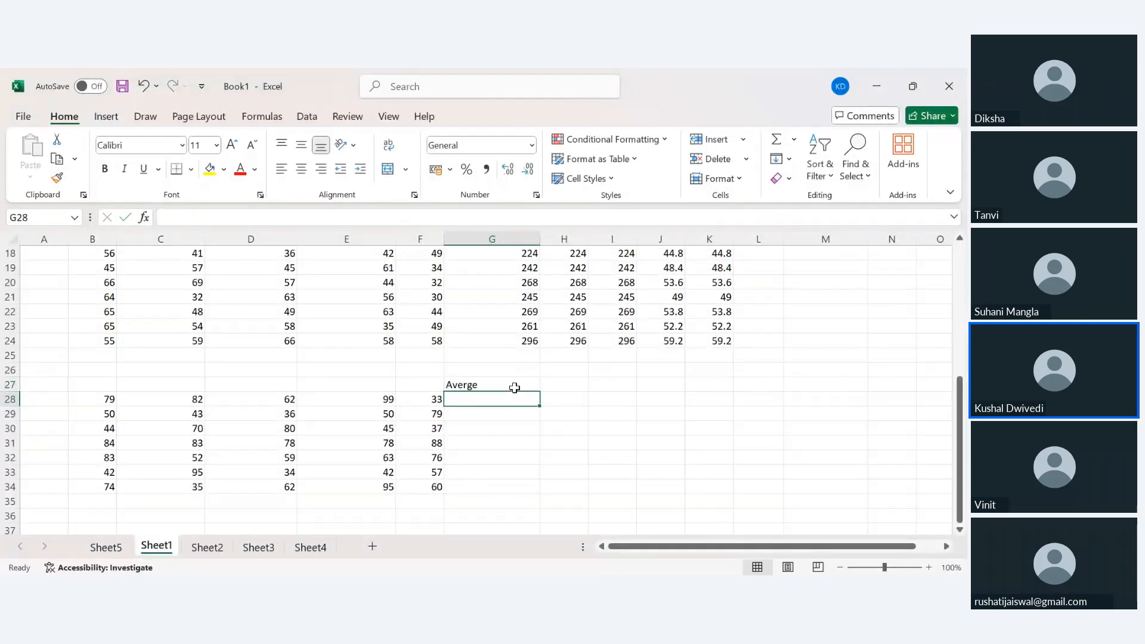
pyautogui.write('=sum(')
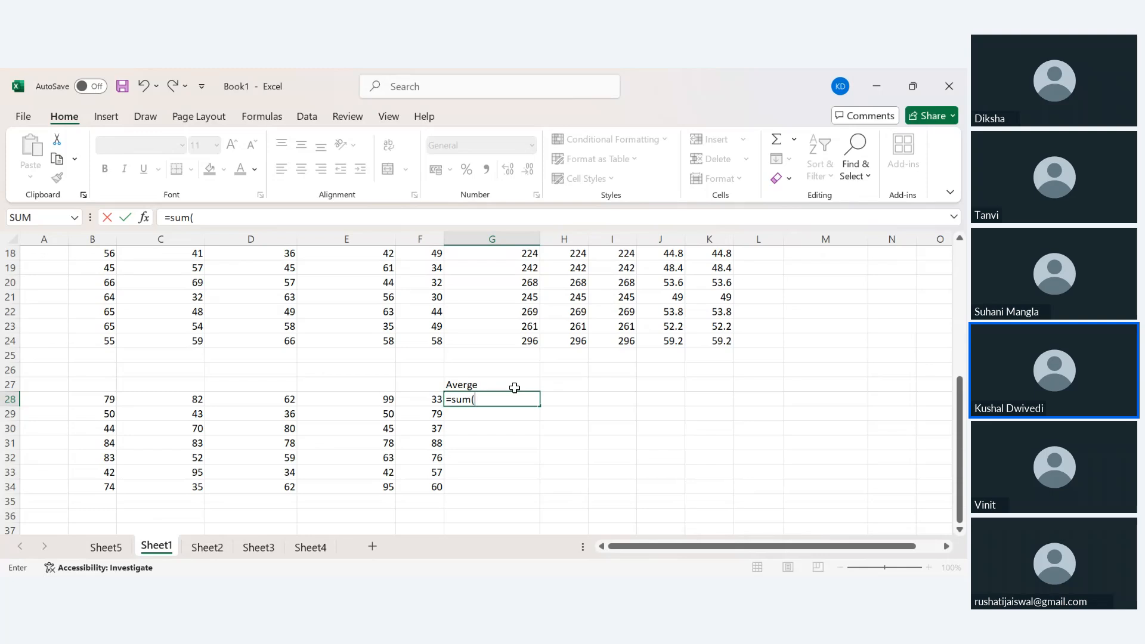
pyautogui.press('Left')
pyautogui.hotkey('ctrl', 'shift', 'Left')
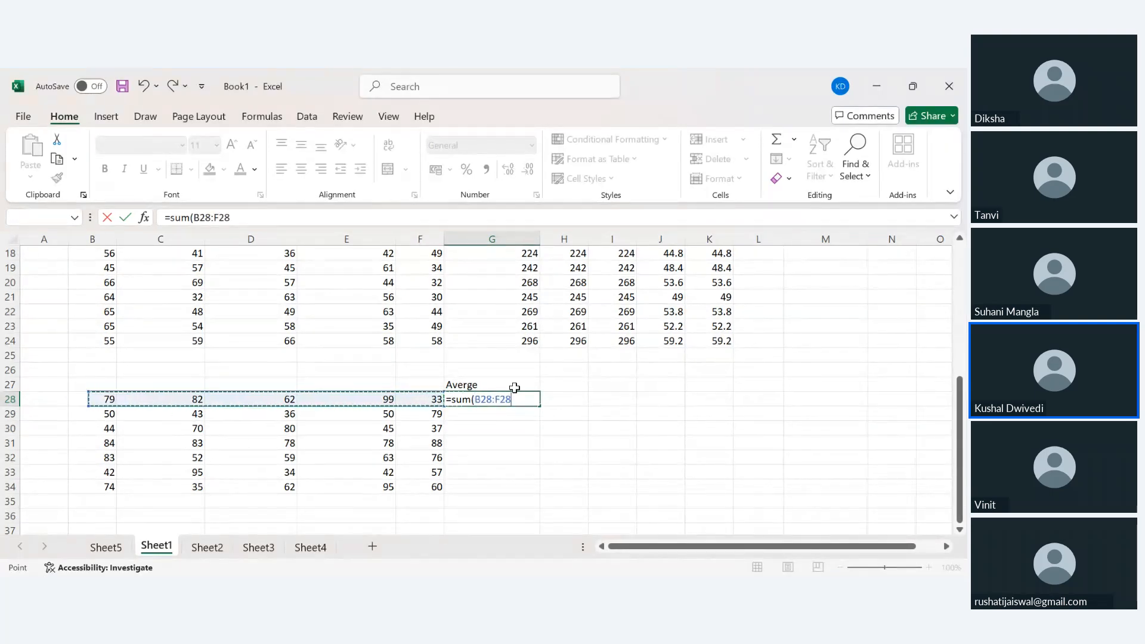
pyautogui.write(')/')
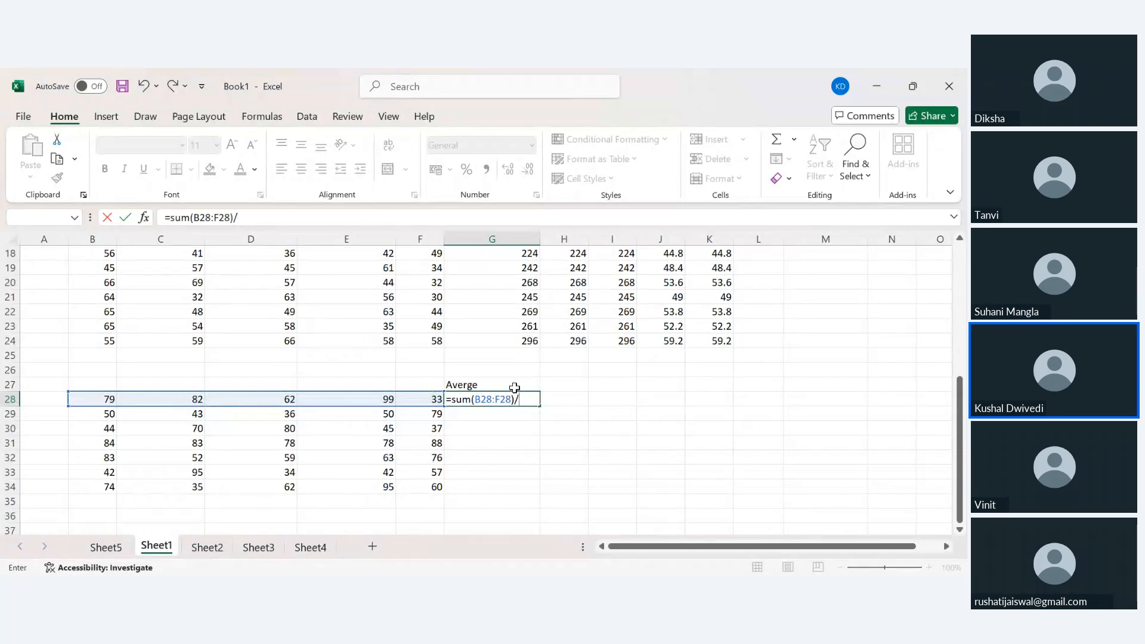
pyautogui.write('5')
pyautogui.press('Return')
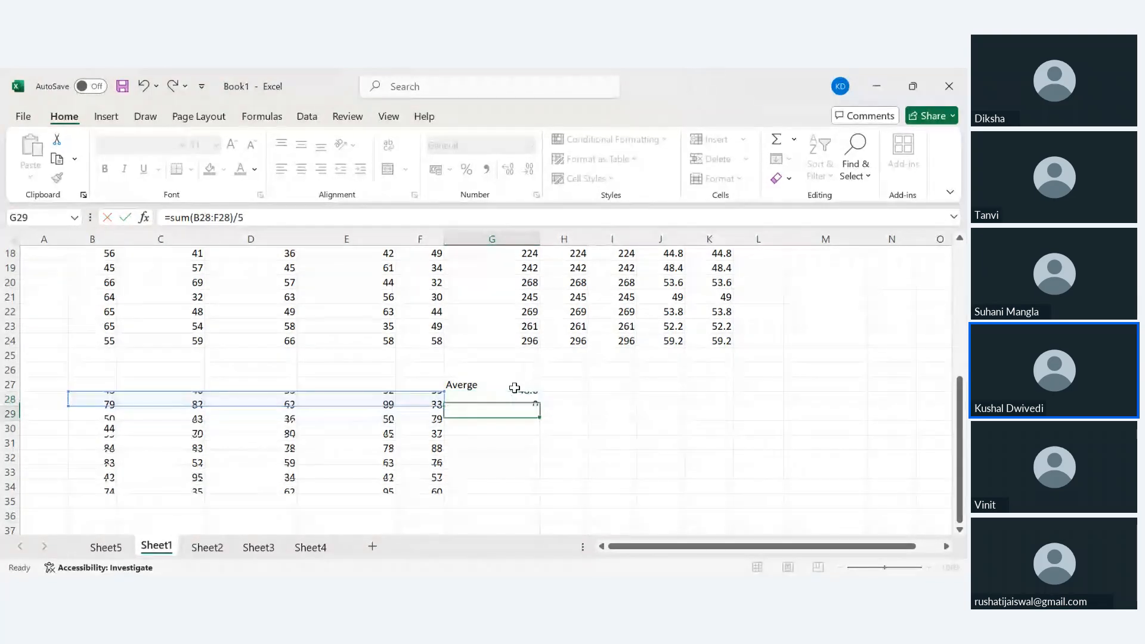
pyautogui.press('Up')
pyautogui.hotkey('shift', 'Down')
pyautogui.hotkey('shift', 'Down')
pyautogui.hotkey('shift', 'Down')
pyautogui.hotkey('shift', 'Down')
pyautogui.hotkey('shift', 'Down')
pyautogui.hotkey('shift', 'Down')
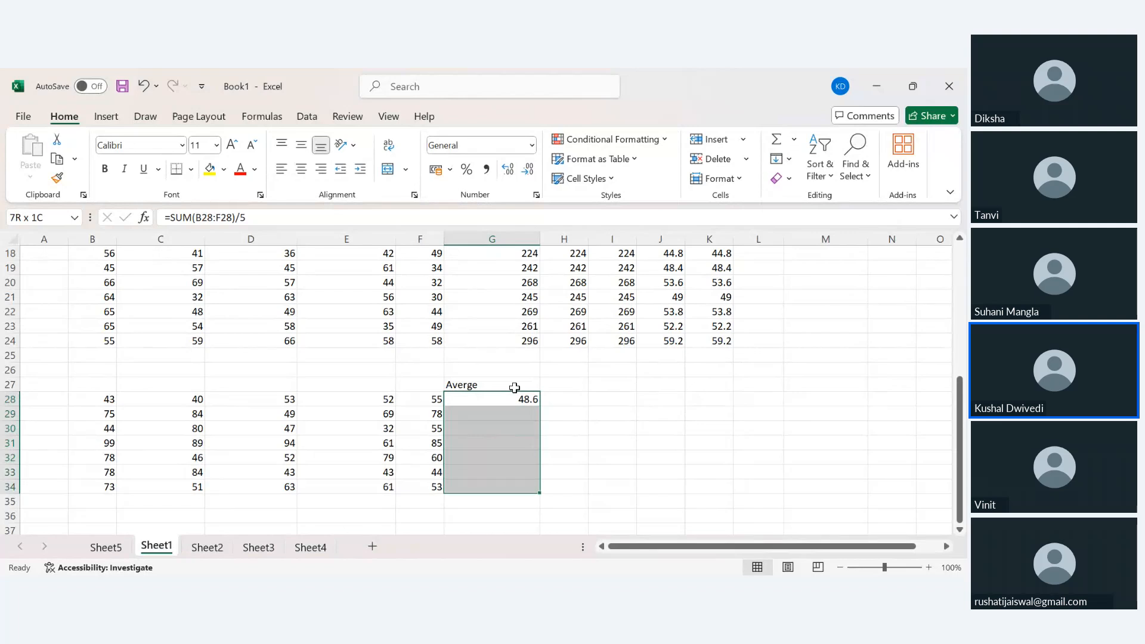
pyautogui.hotkey('ctrl', 'd')
pyautogui.press('Right')
pyautogui.press('Up')
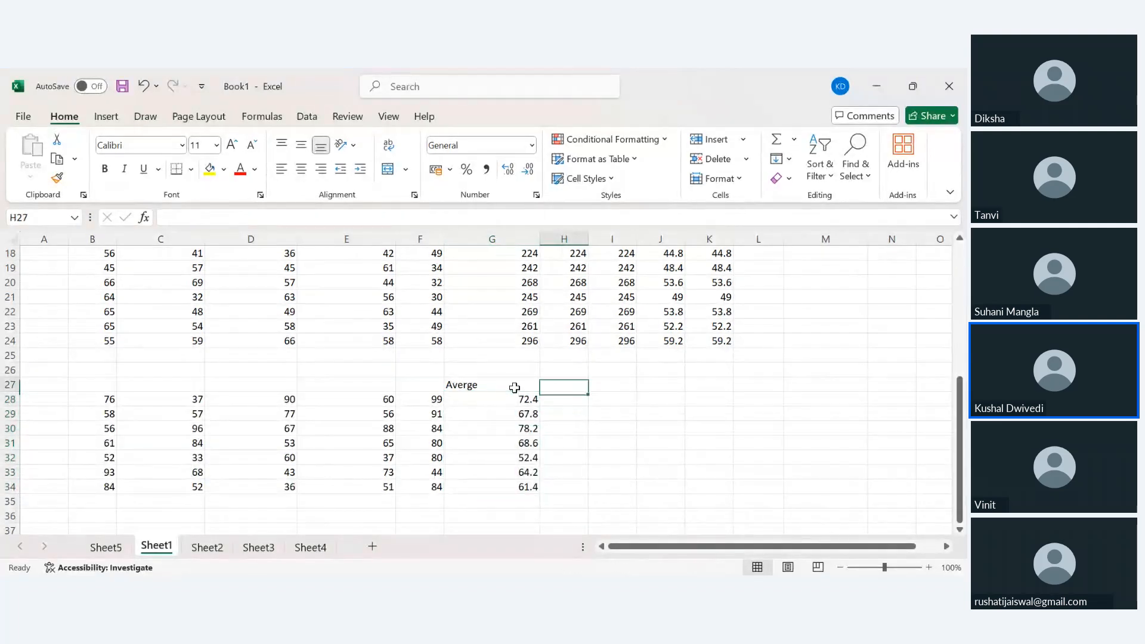
# Head H27 'Average'.
pyautogui.write('Averg')
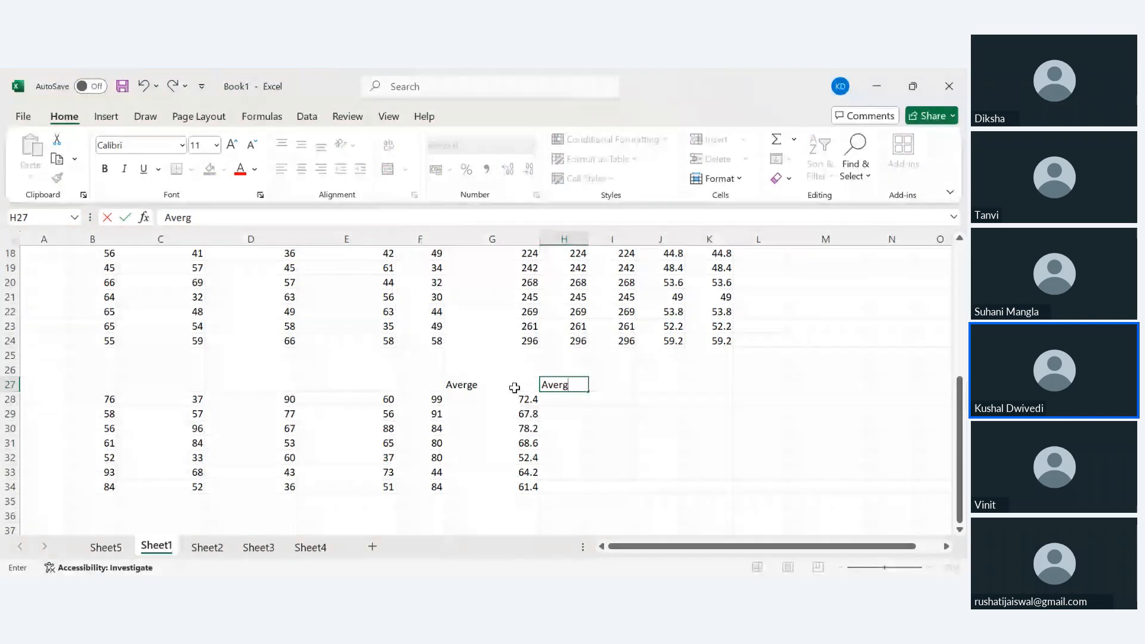
pyautogui.press('BackSpace')
pyautogui.write('age')
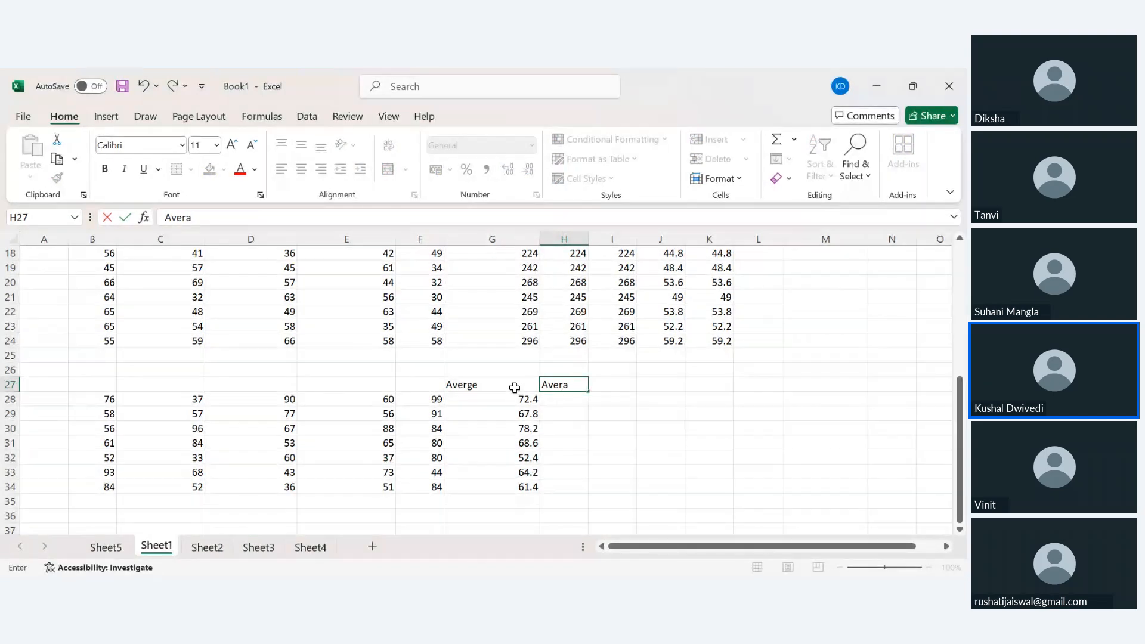
pyautogui.hotkey('ctrl', 'Return')
pyautogui.press('Return')
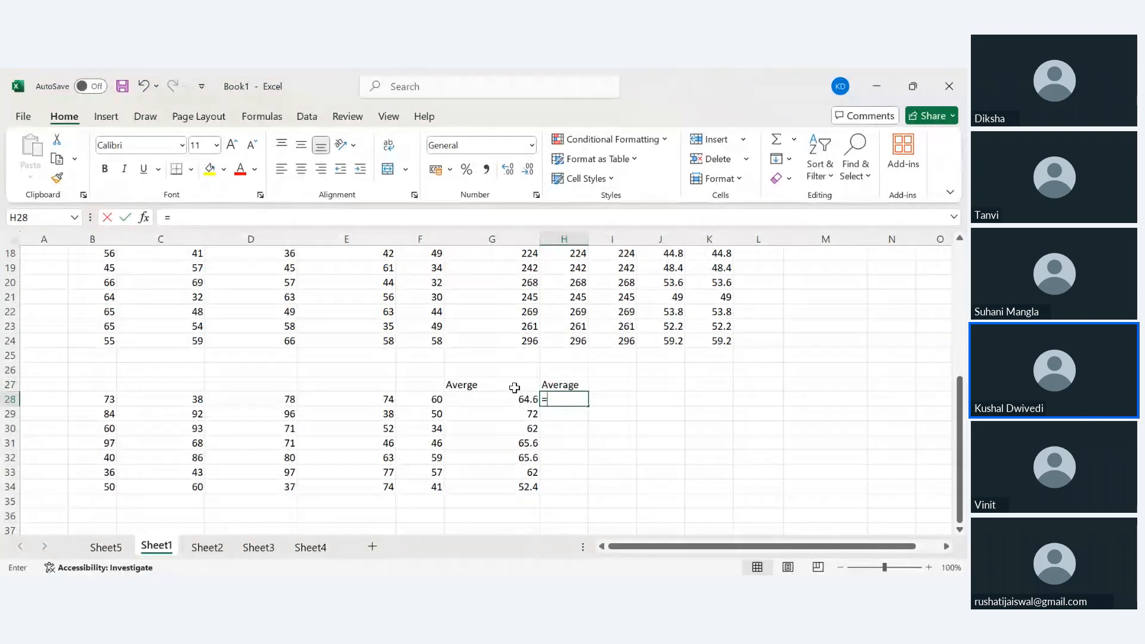
# Fill =AVERAGE(B28:F28) down H28:H34.
pyautogui.write('=av')
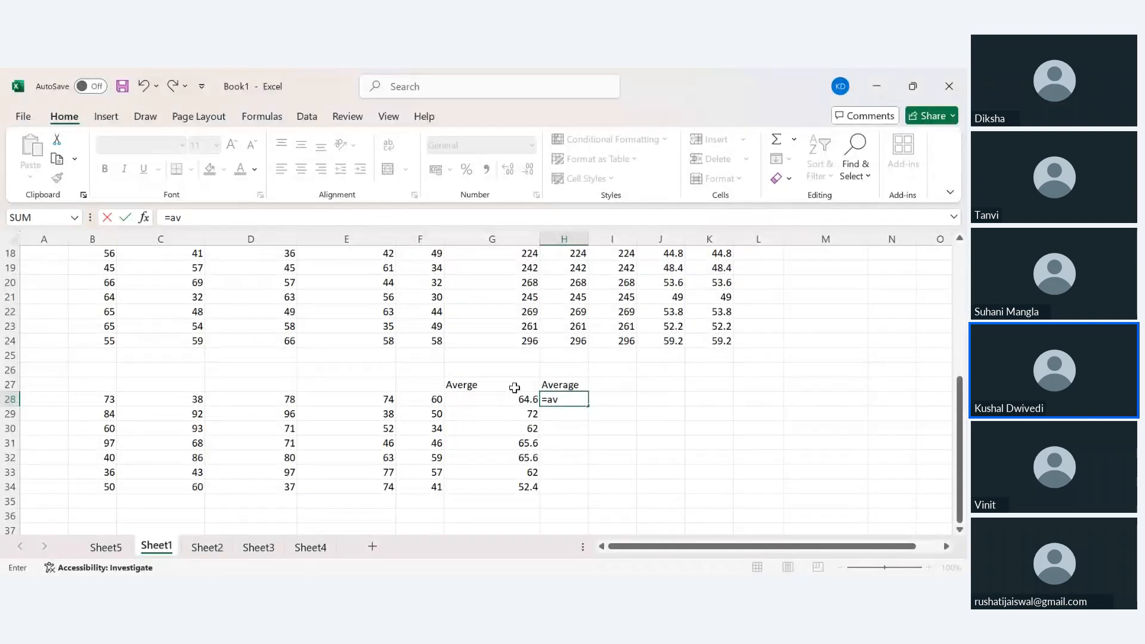
pyautogui.write('erage(')
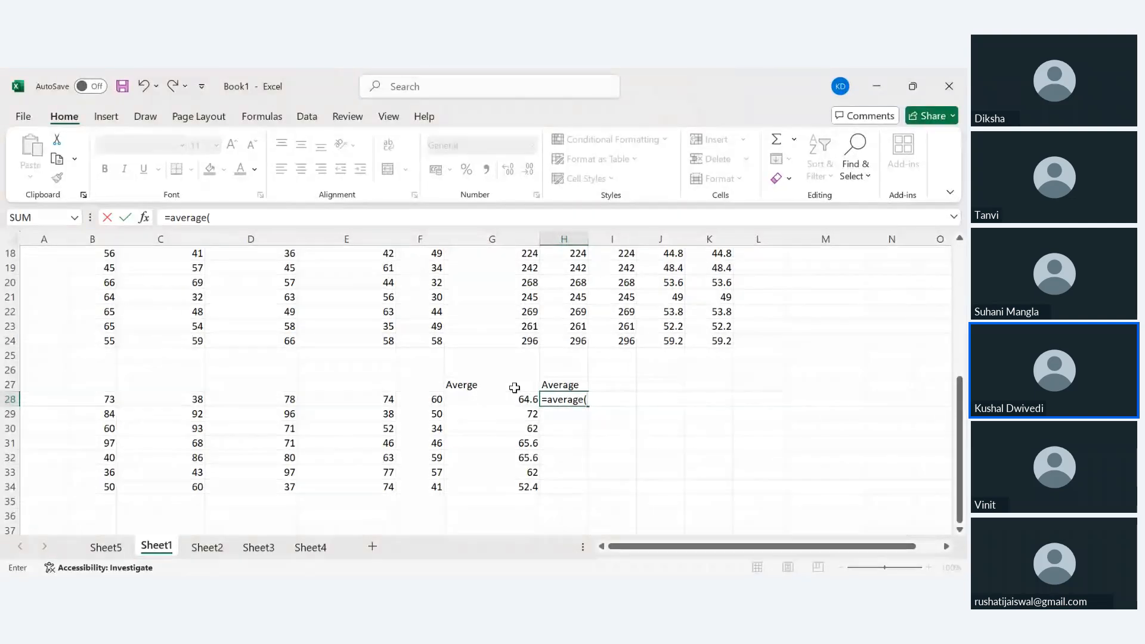
pyautogui.press('Left')
pyautogui.press('Left')
pyautogui.hotkey('shift', 'Left')
pyautogui.hotkey('shift', 'Left')
pyautogui.hotkey('shift', 'Left')
pyautogui.hotkey('shift', 'Left')
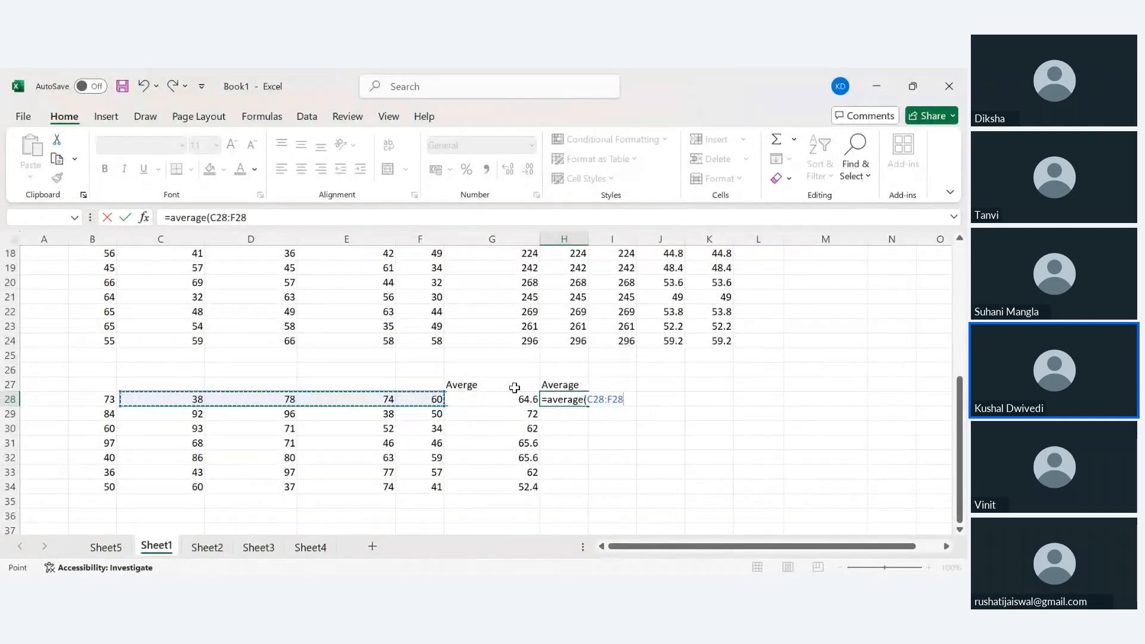
pyautogui.write(')')
pyautogui.press('Return')
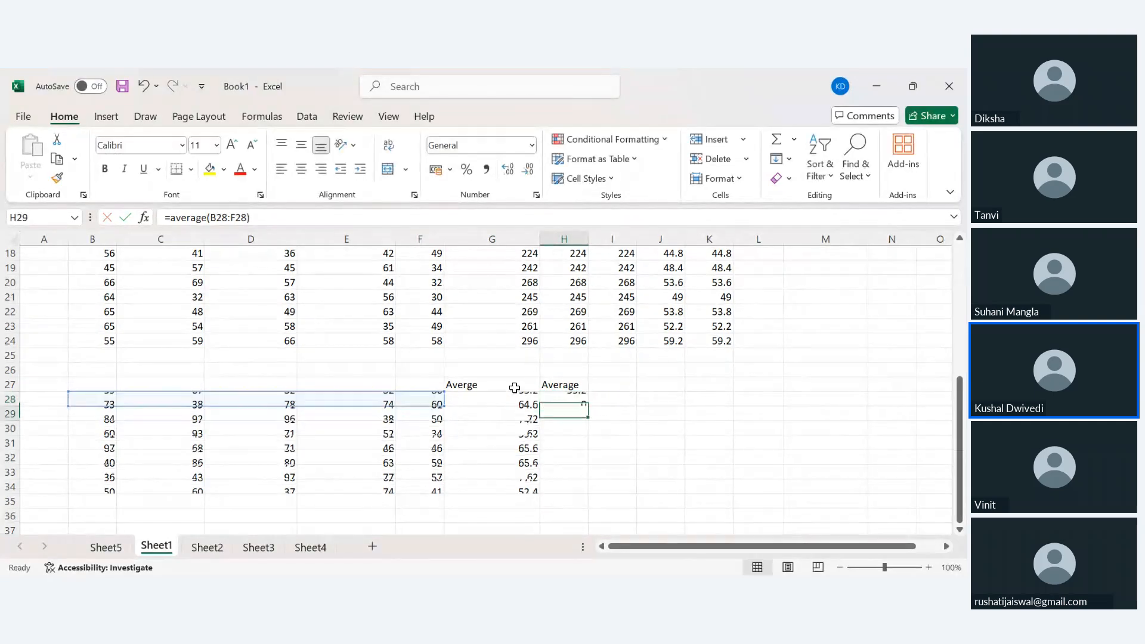
pyautogui.press('Up')
pyautogui.hotkey('shift', 'Down')
pyautogui.hotkey('shift', 'Down')
pyautogui.hotkey('shift', 'Down')
pyautogui.hotkey('shift', 'Down')
pyautogui.hotkey('shift', 'Down')
pyautogui.hotkey('shift', 'Down')
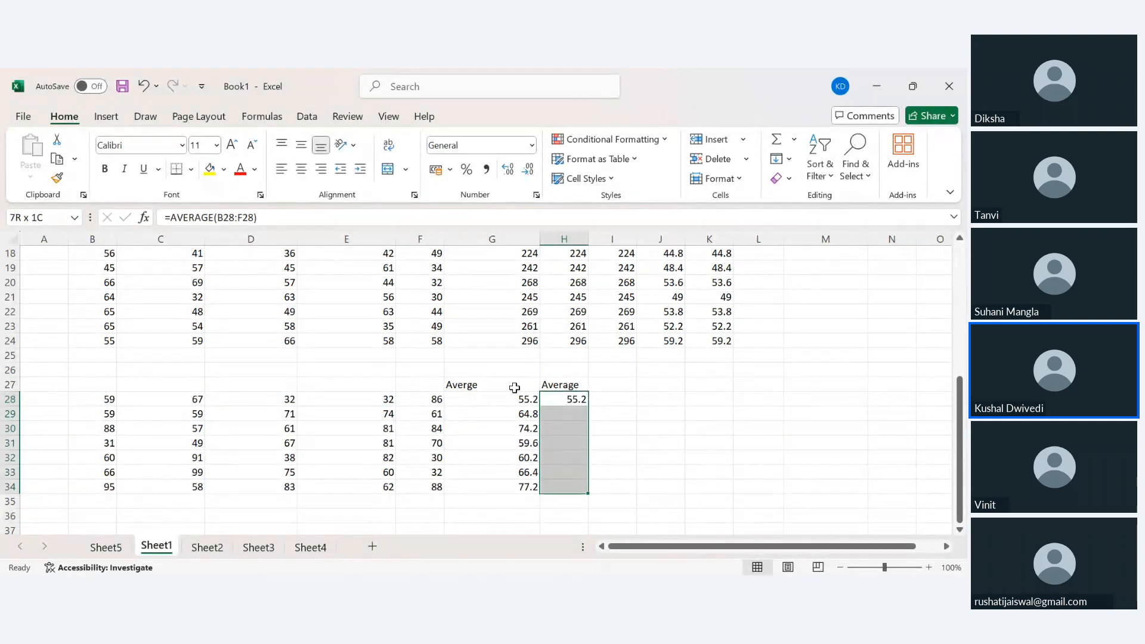
pyautogui.hotkey('ctrl', 'd')
pyautogui.press('Left')
pyautogui.press('Left')
pyautogui.press('Left')
pyautogui.press('Left')
pyautogui.press('Left')
pyautogui.press('Left')
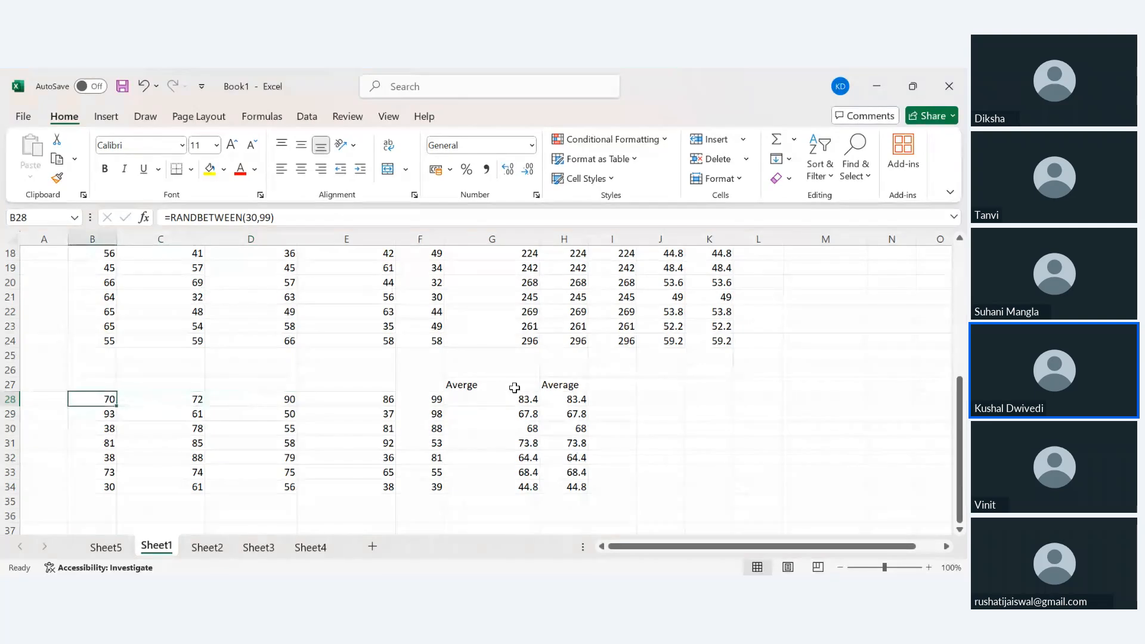
# Convert the random marks in B28:F34 to fixed values.
pyautogui.hotkey('shift', 'Right')
pyautogui.hotkey('shift', 'Right')
pyautogui.hotkey('shift', 'Right')
pyautogui.hotkey('shift', 'Right')
pyautogui.hotkey('shift', 'Down')
pyautogui.hotkey('shift', 'Down')
pyautogui.hotkey('shift', 'Down')
pyautogui.hotkey('shift', 'Down')
pyautogui.hotkey('shift', 'Down')
pyautogui.hotkey('shift', 'Down')
pyautogui.hotkey('ctrl', 'c')
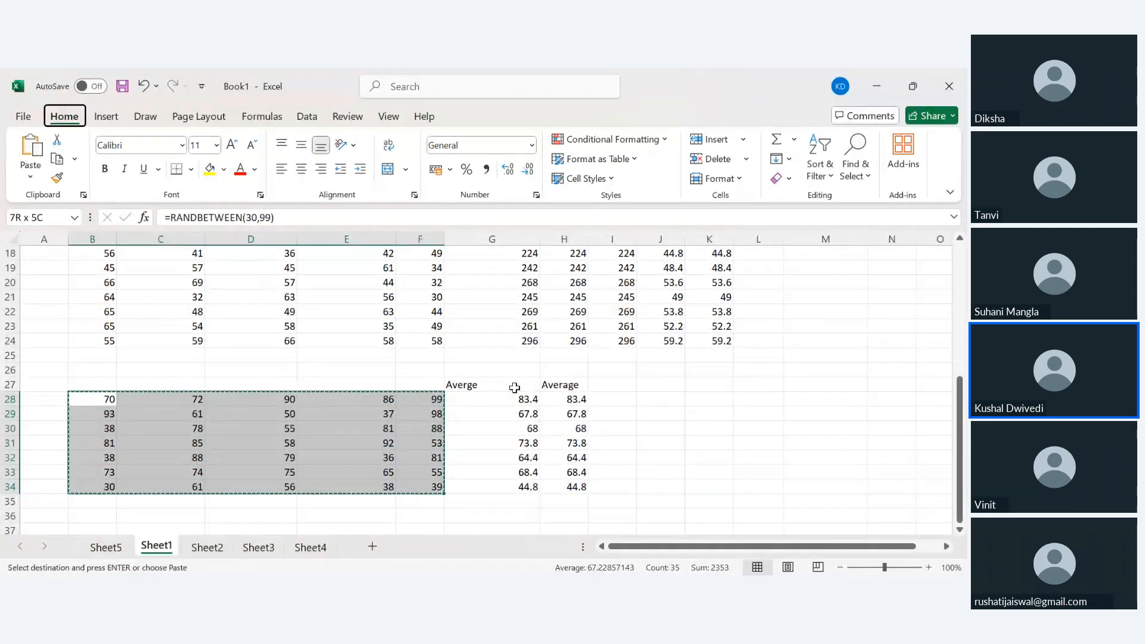
pyautogui.hotkey('ctrl', 'shift', 'v')
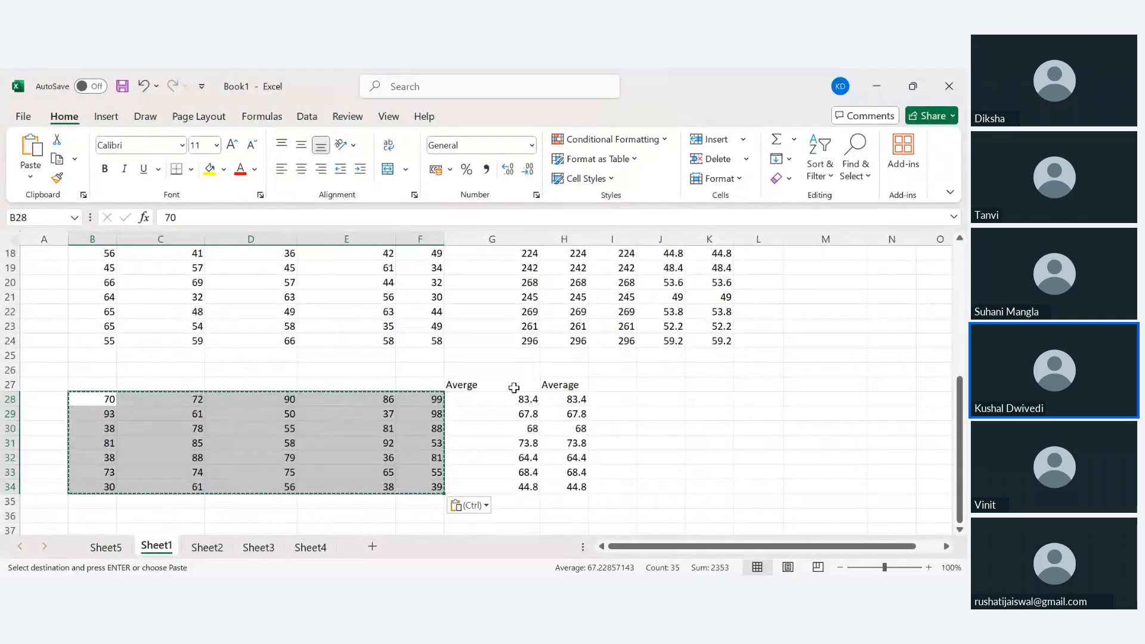
# Clear the marks in C32 and F29.
pyautogui.click(410, 417)
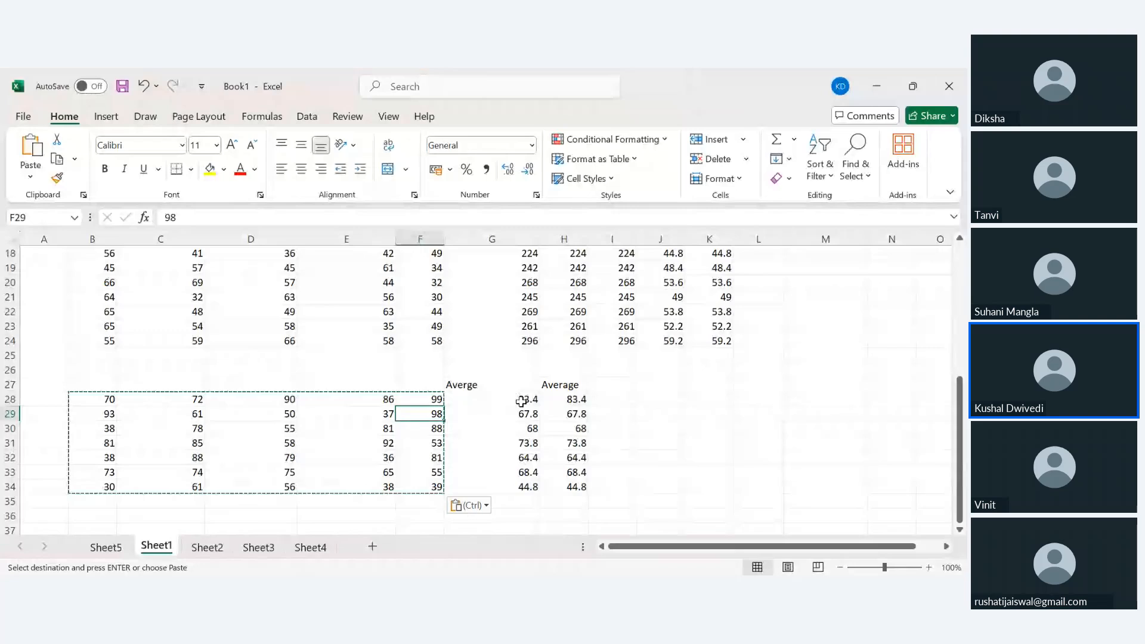
pyautogui.click(175, 461)
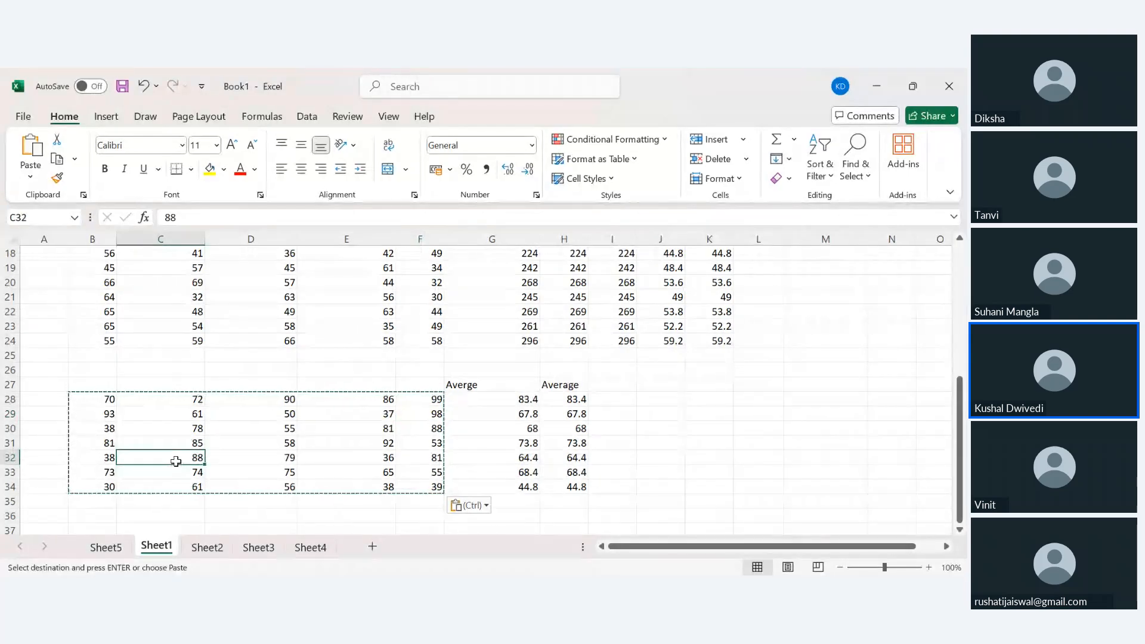
pyautogui.press('Delete')
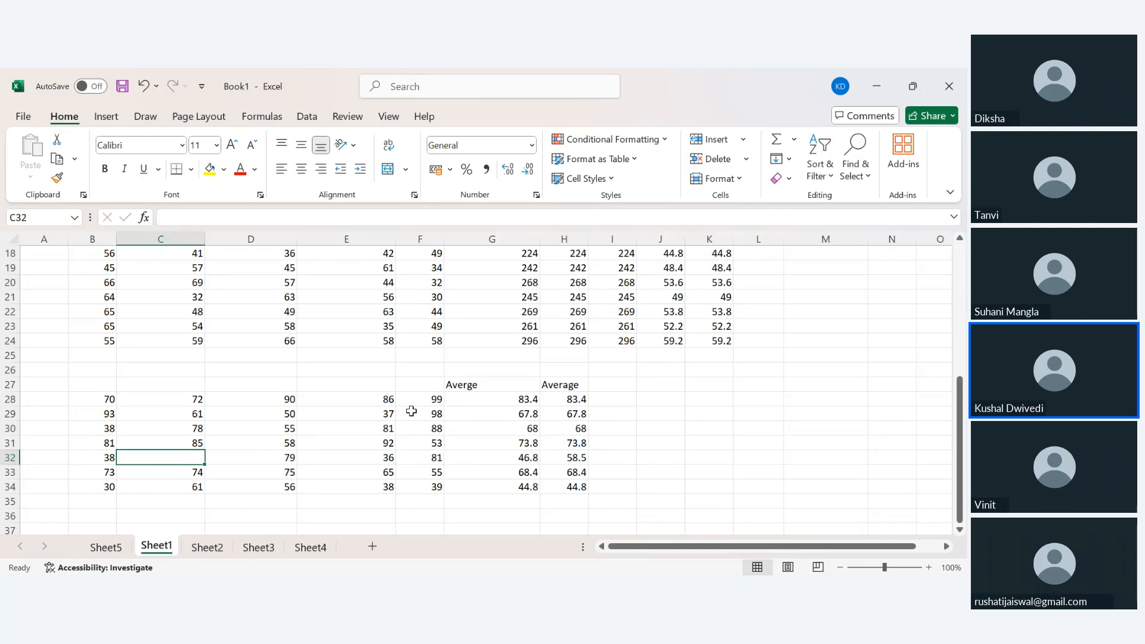
pyautogui.click(412, 411)
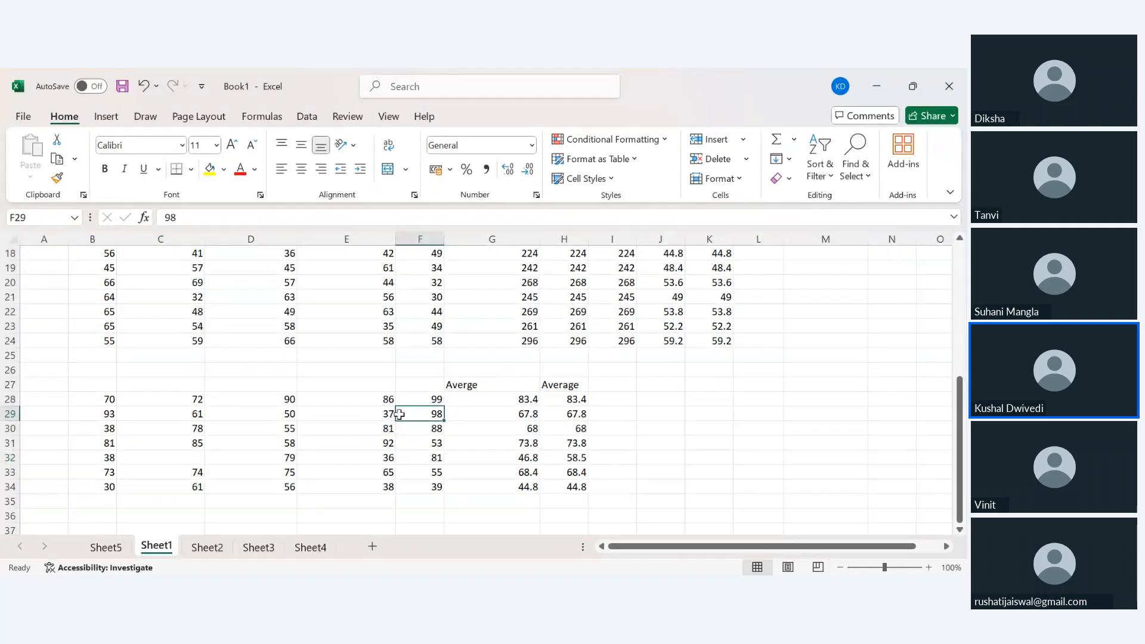
pyautogui.press('Delete')
pyautogui.moveTo(102, 401); pyautogui.dragTo(425, 406)
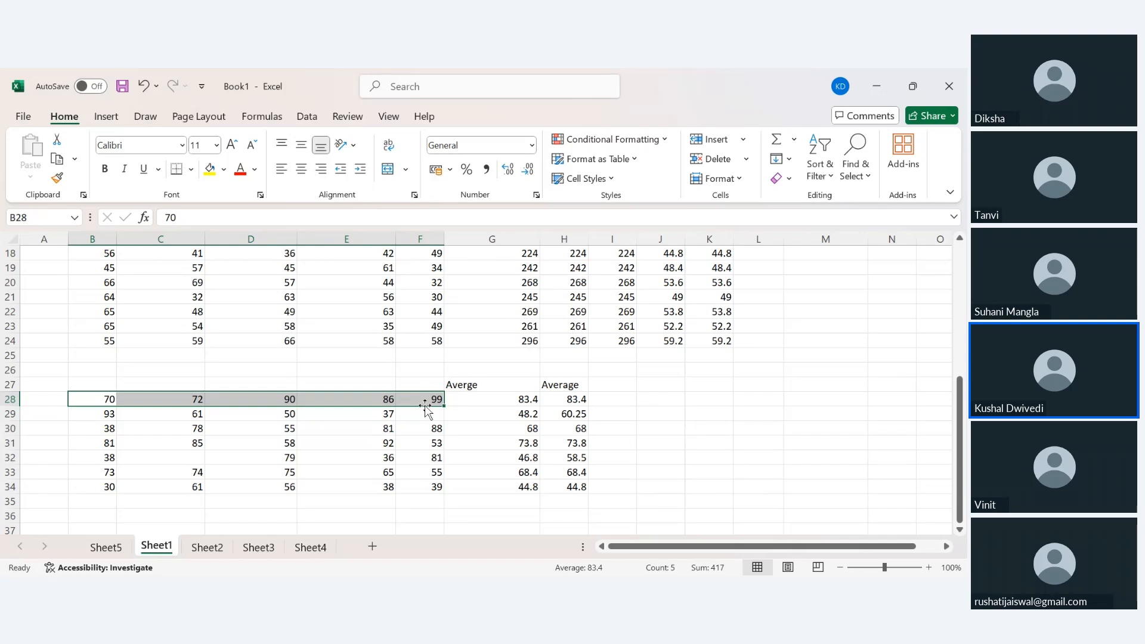
pyautogui.moveTo(524, 401); pyautogui.dragTo(578, 400)
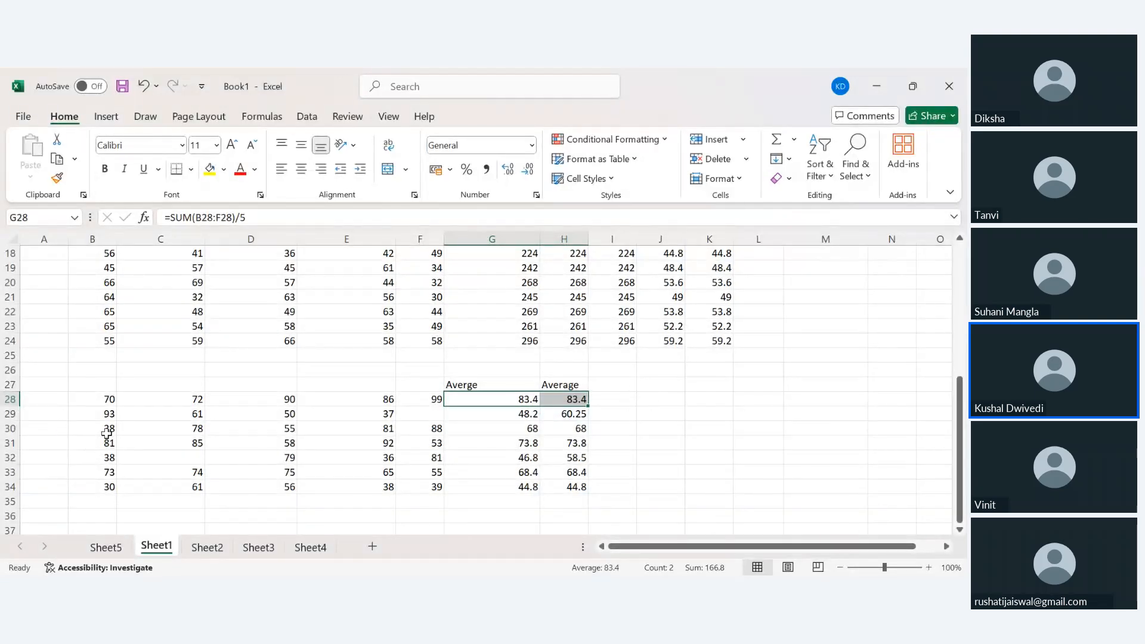
pyautogui.moveTo(103, 418); pyautogui.dragTo(408, 418)
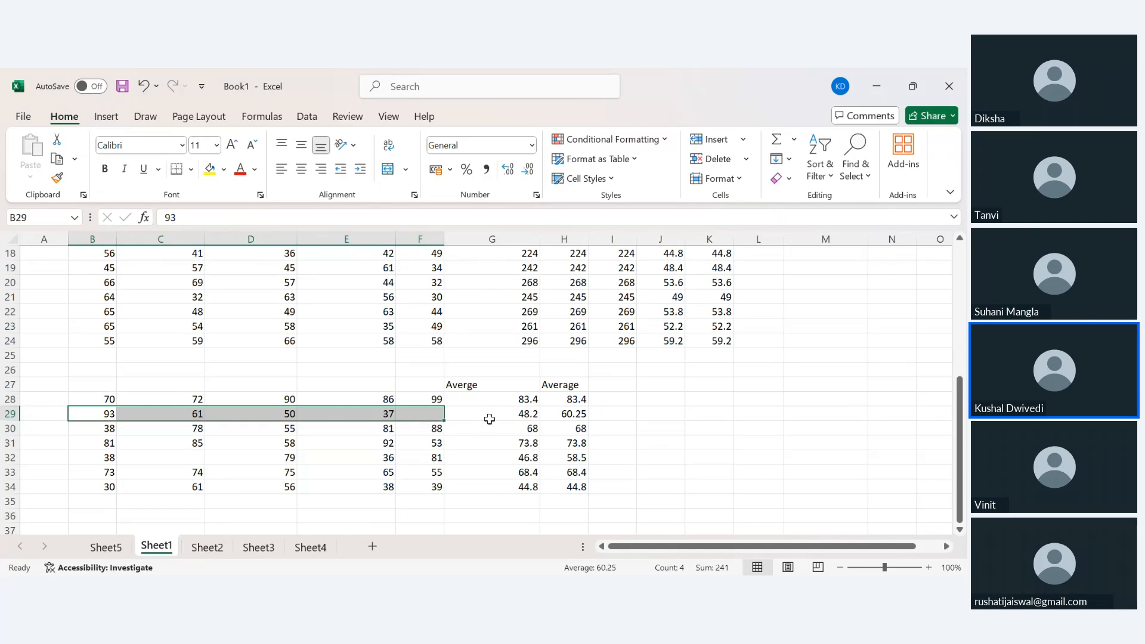
pyautogui.click(489, 419)
pyautogui.click(573, 416)
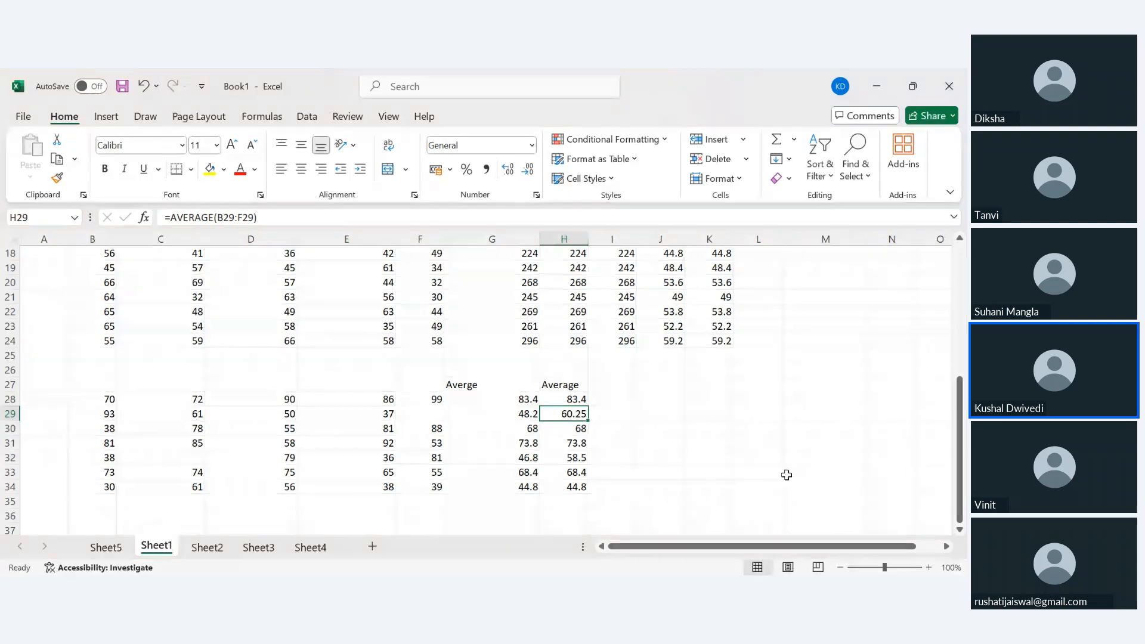
pyautogui.click(184, 458)
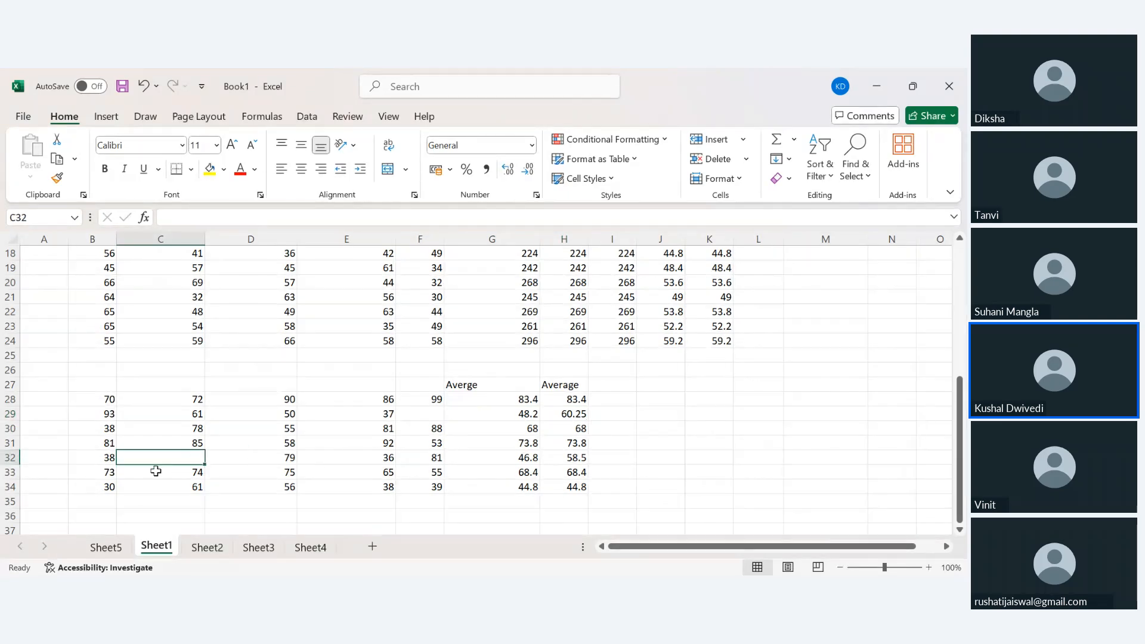
pyautogui.moveTo(95, 457); pyautogui.dragTo(414, 457)
pyautogui.keyDown('ctrl'); pyautogui.click(526, 457); pyautogui.keyUp('ctrl')
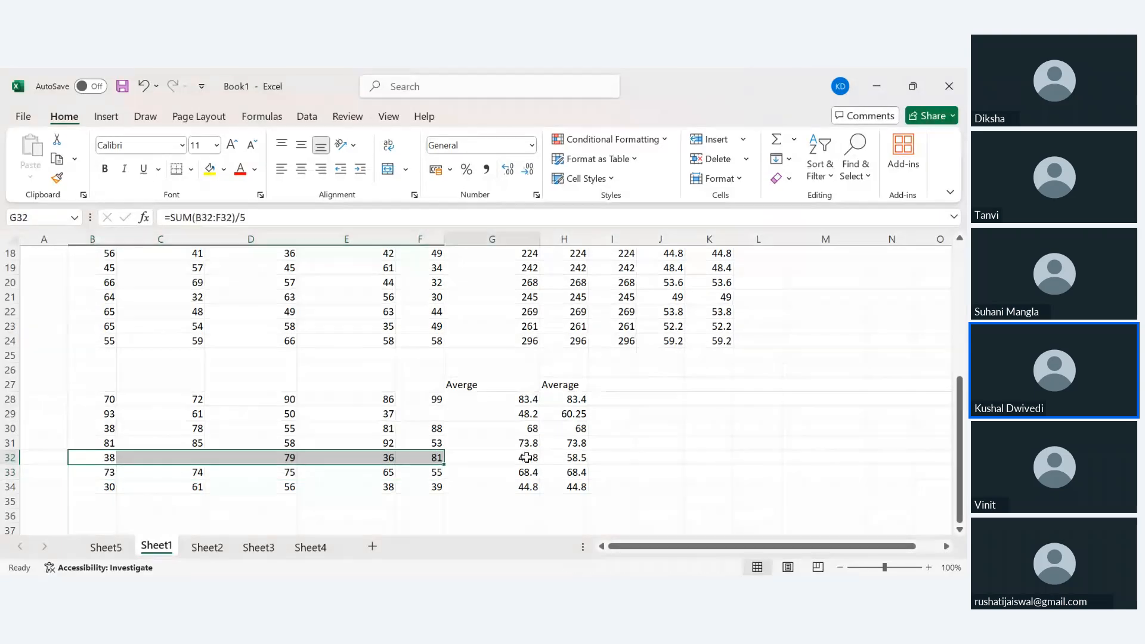
pyautogui.click(526, 457)
pyautogui.click(569, 457)
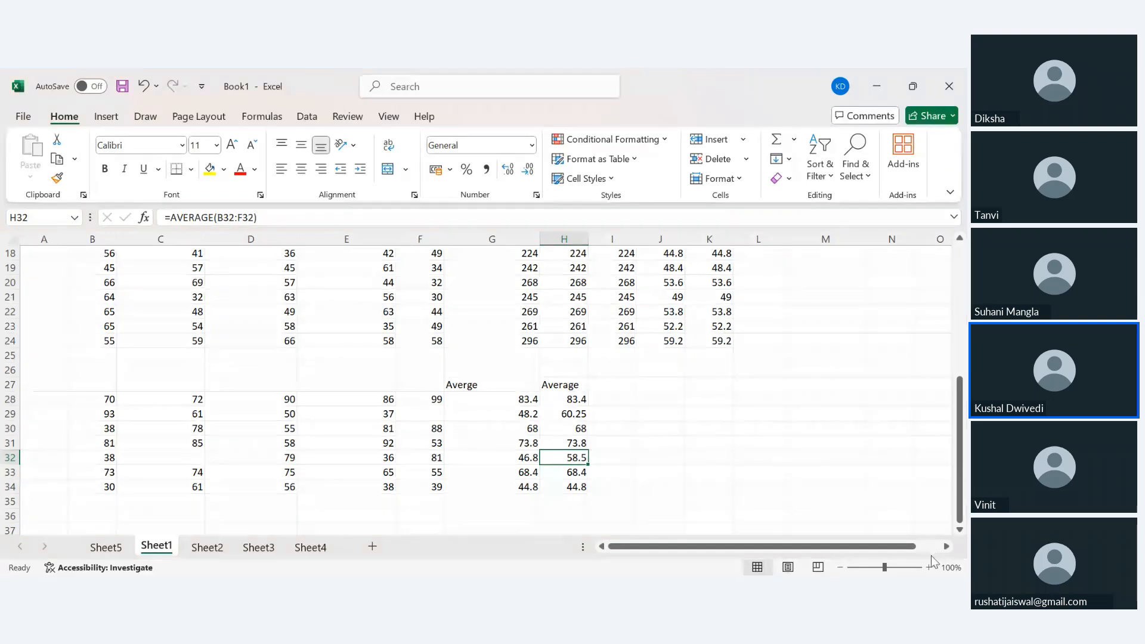
# Rename the headers to 'Averge-1' and 'Average-2' and widen column H to fit.
pyautogui.doubleClick(506, 386)
pyautogui.write('-1')
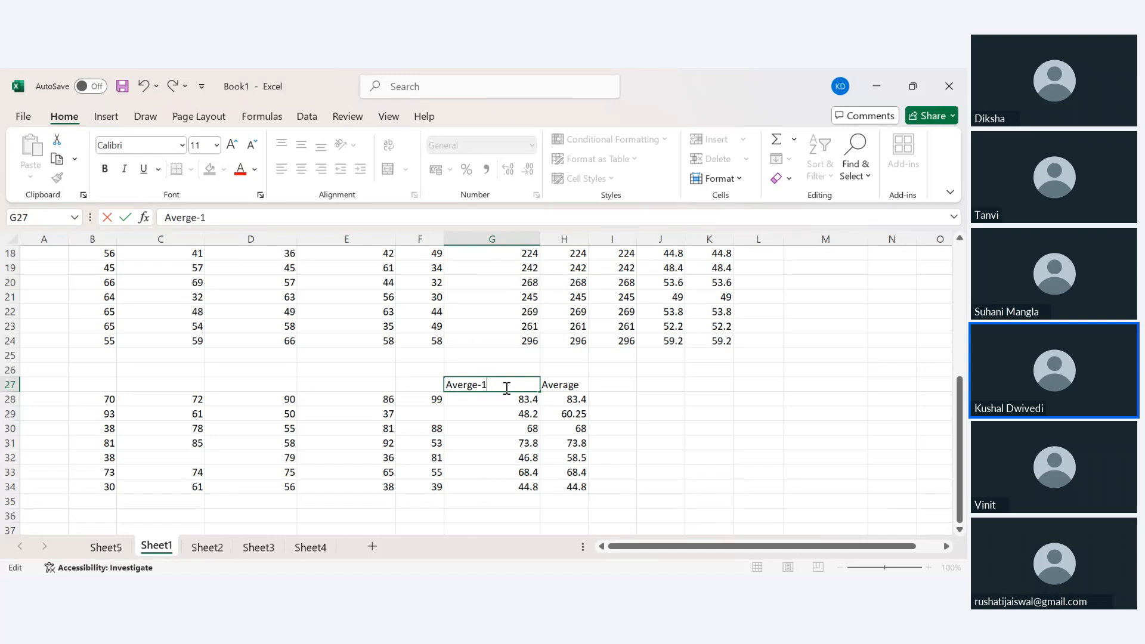
pyautogui.press('Return')
pyautogui.doubleClick(584, 385)
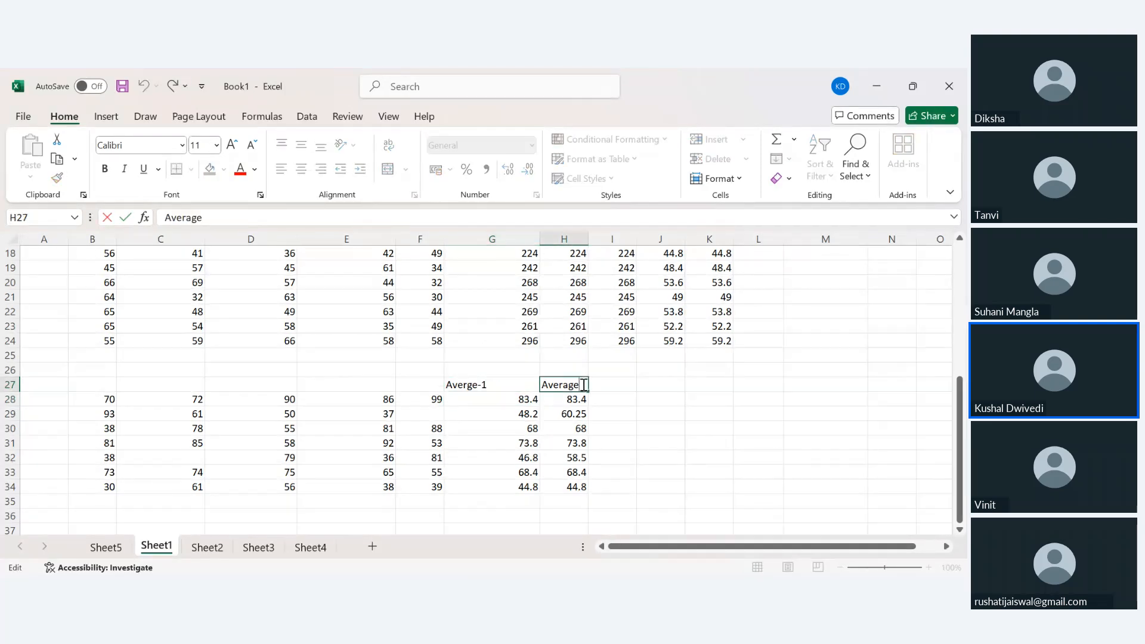
pyautogui.write('-2\\')
pyautogui.press('BackSpace')
pyautogui.press('Return')
pyautogui.moveTo(589, 239); pyautogui.dragTo(625, 241)
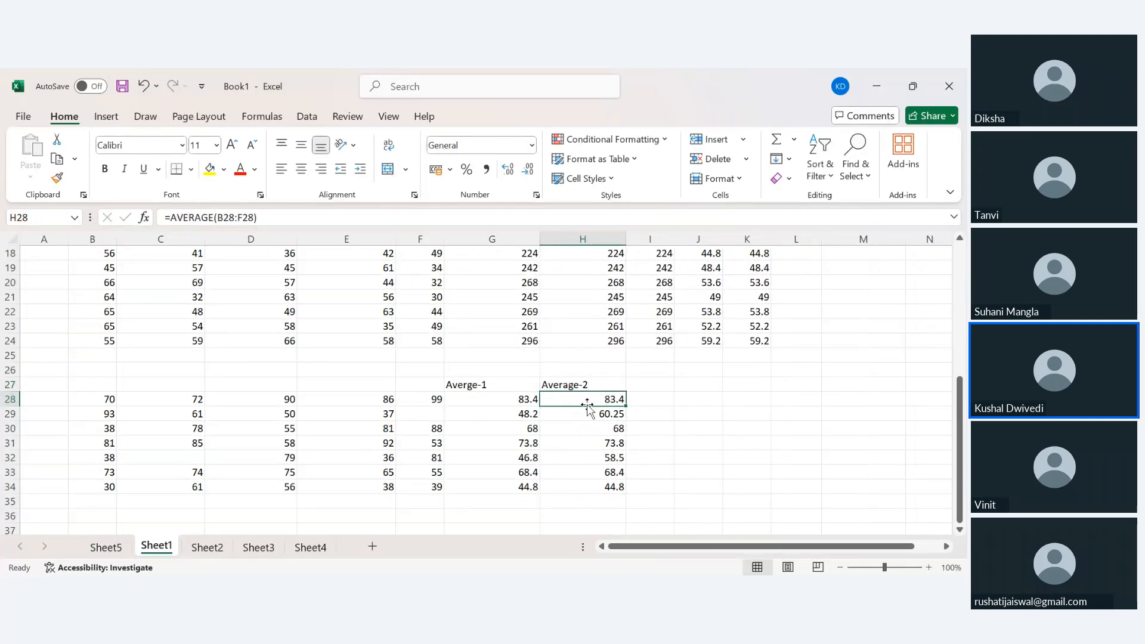
pyautogui.click(568, 411)
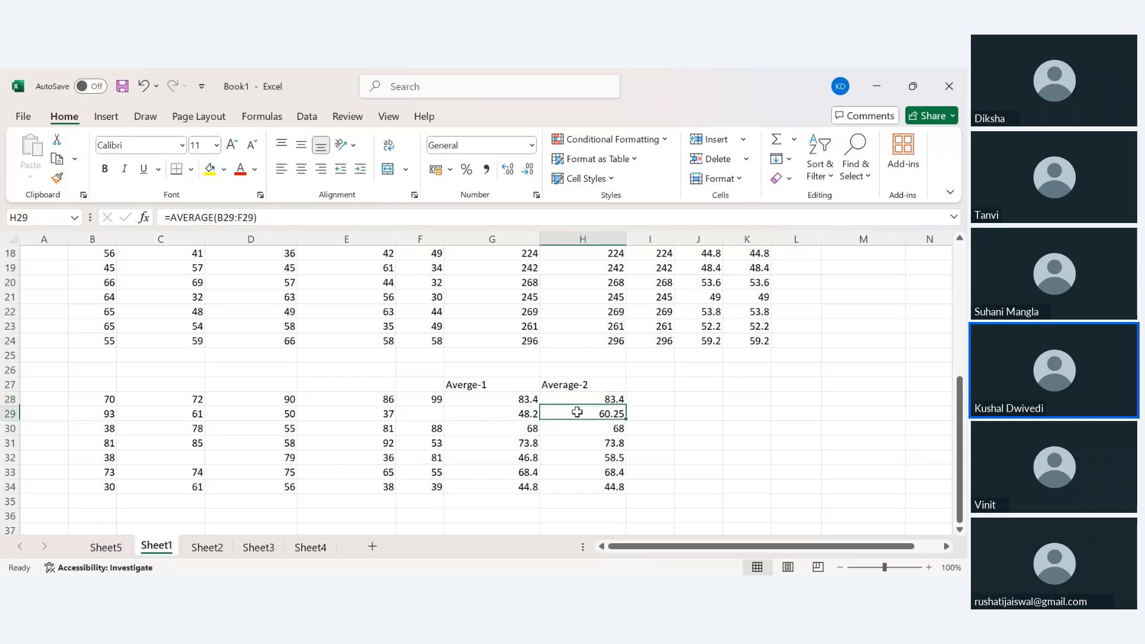
pyautogui.click(492, 411)
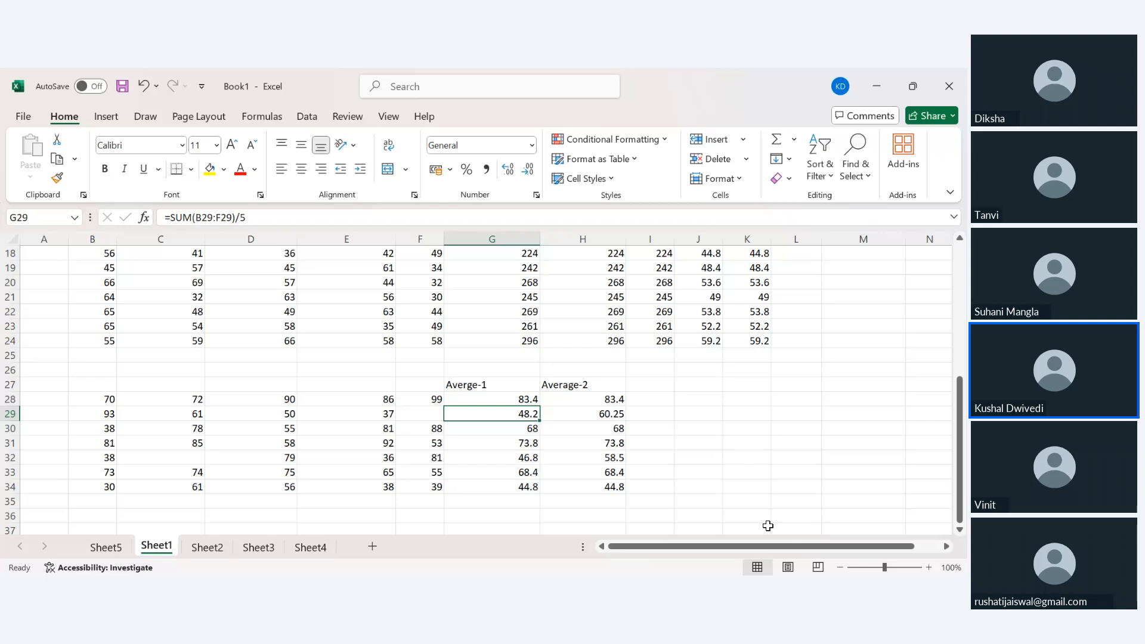
pyautogui.click(504, 396)
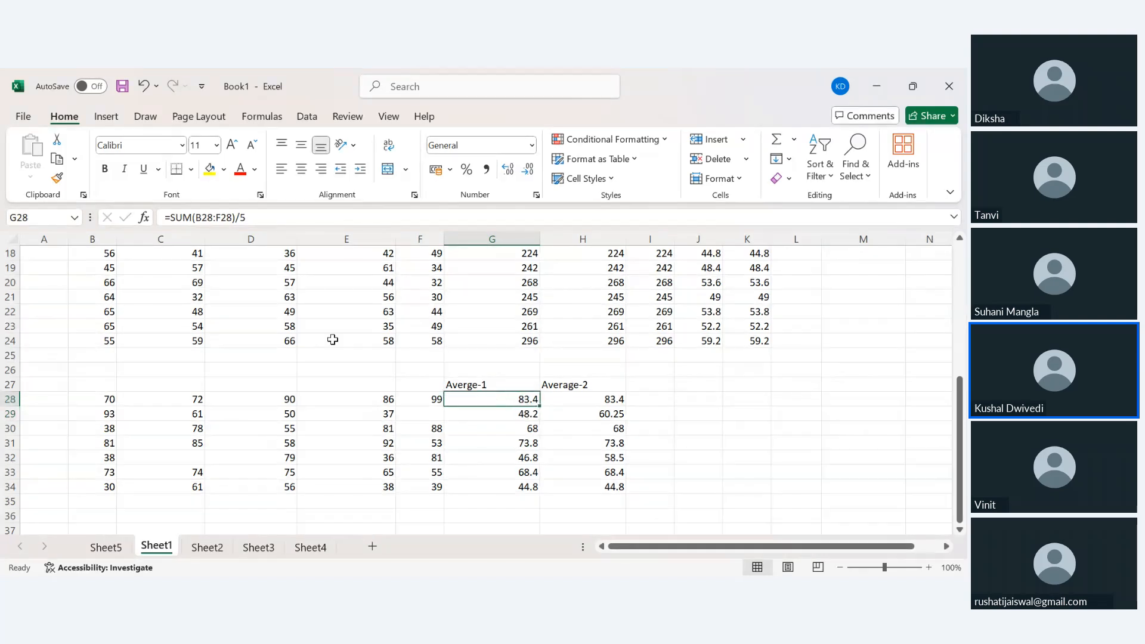
pyautogui.moveTo(238, 217); pyautogui.dragTo(253, 224)
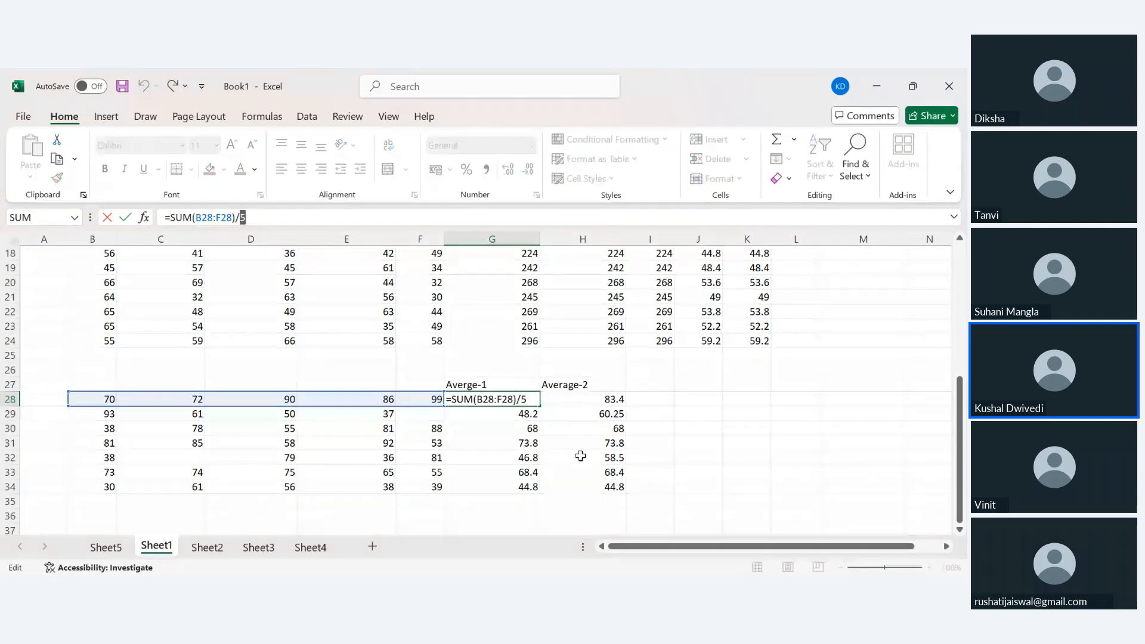
pyautogui.press('Return')
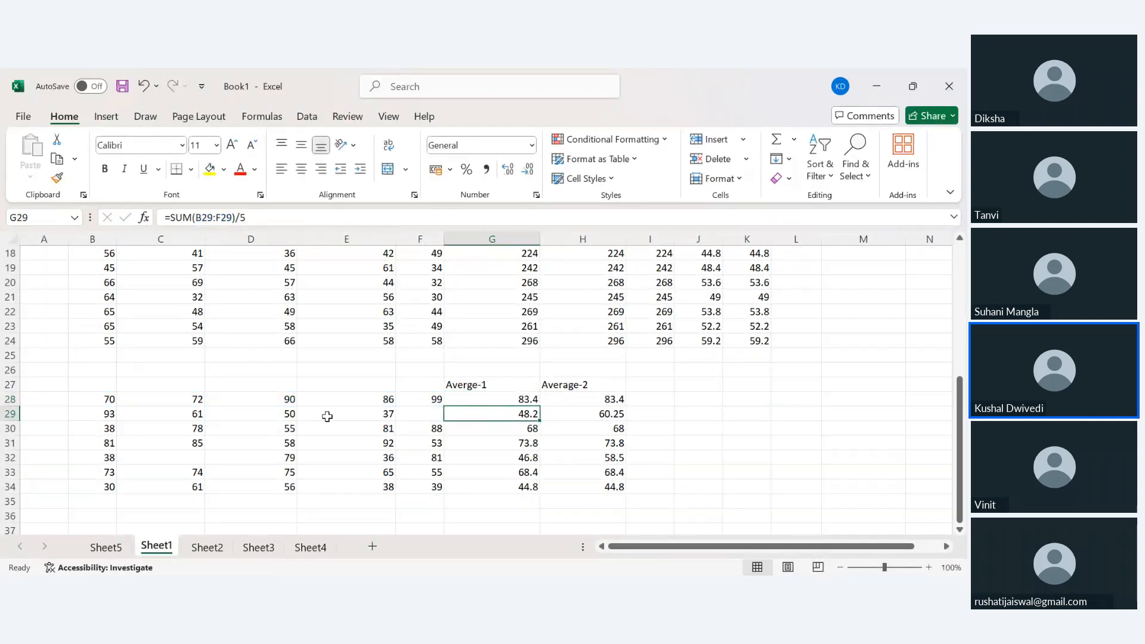
pyautogui.moveTo(418, 413); pyautogui.dragTo(141, 413)
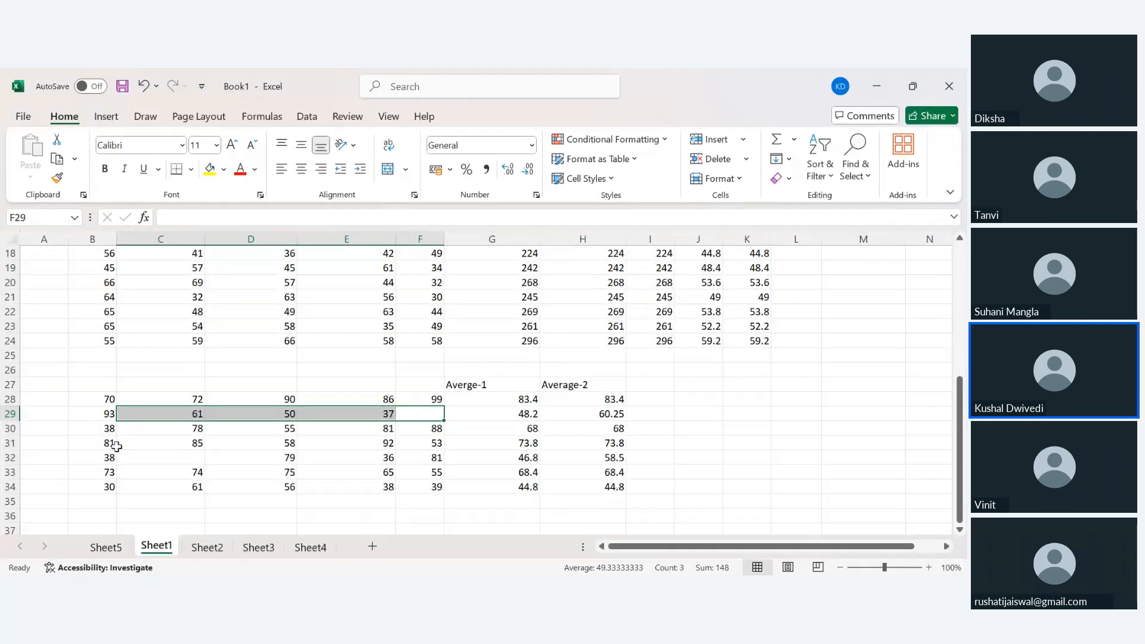
pyautogui.moveTo(104, 457); pyautogui.dragTo(424, 456)
pyautogui.click(510, 414)
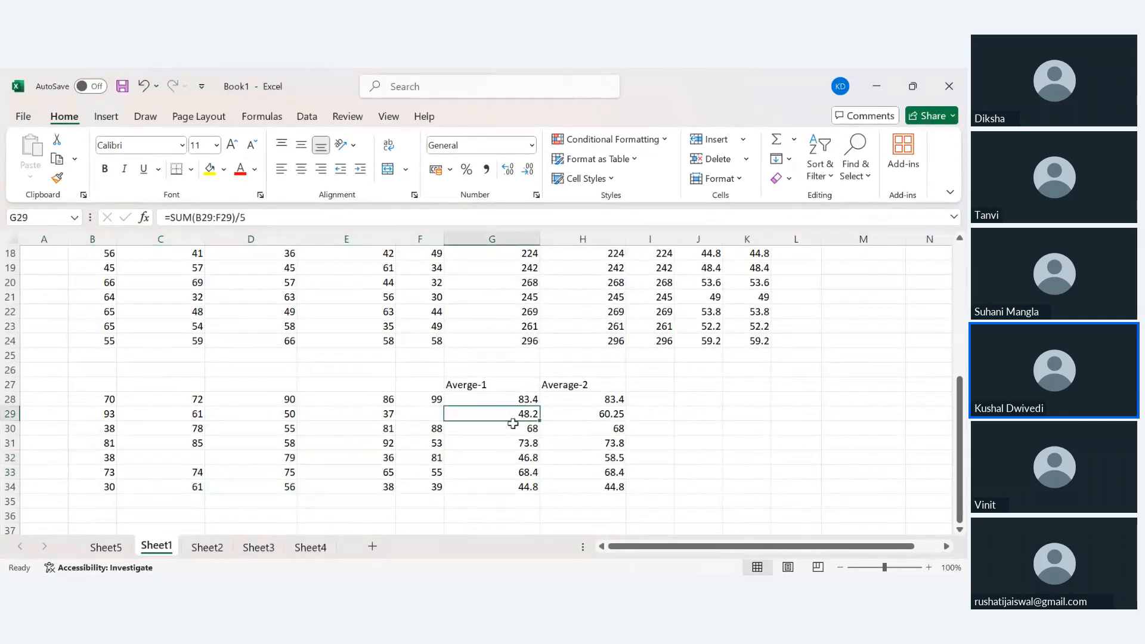
pyautogui.click(515, 458)
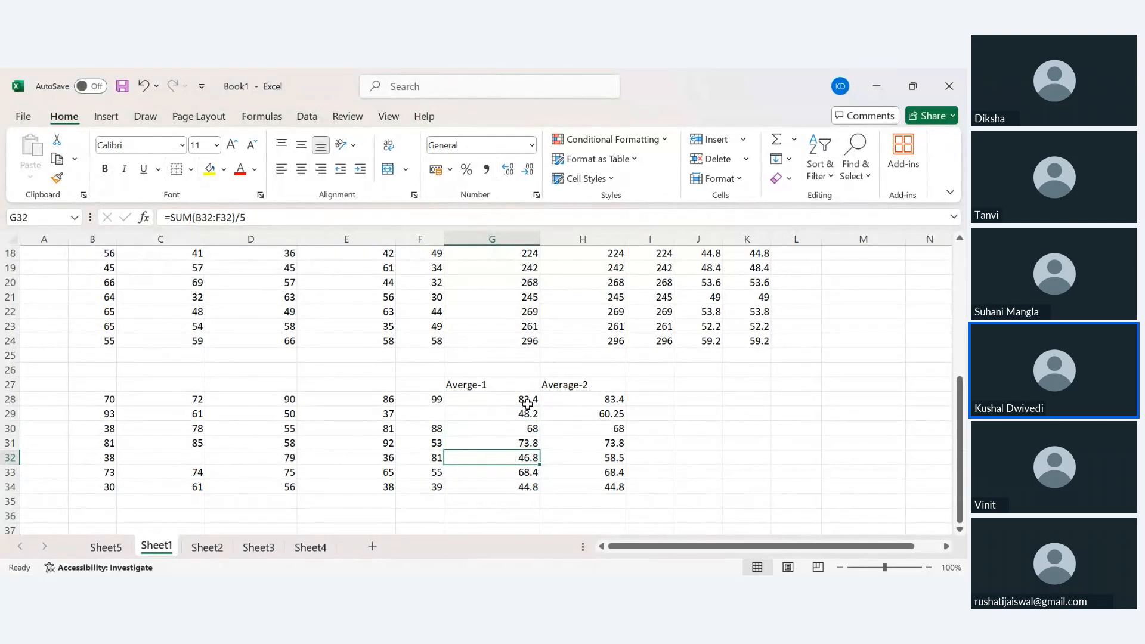
pyautogui.moveTo(527, 404); pyautogui.dragTo(526, 491)
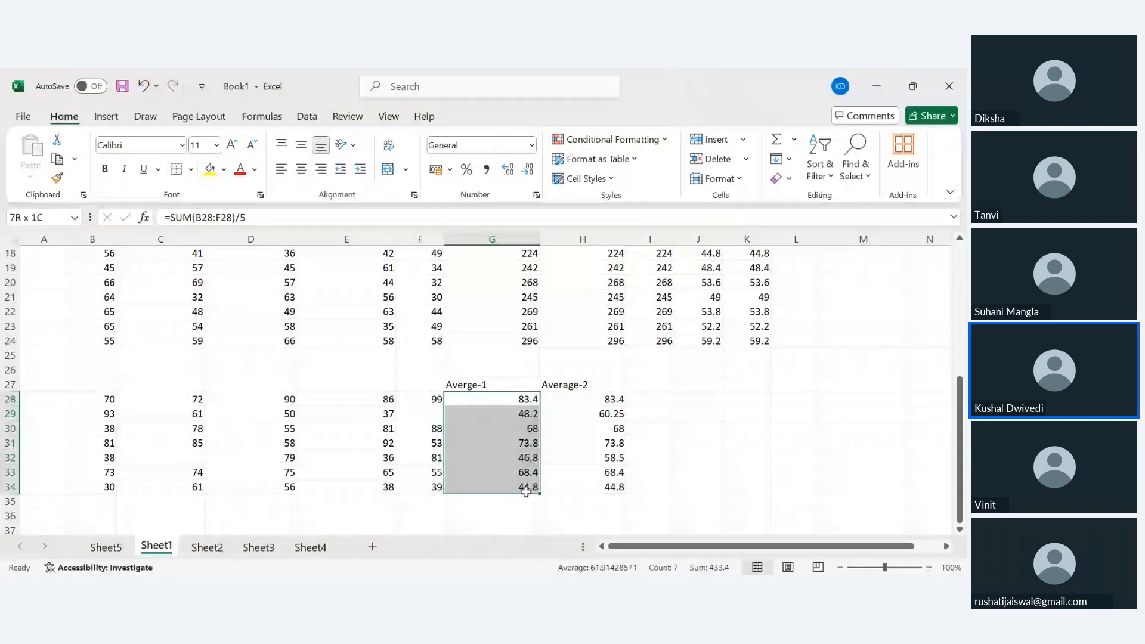
pyautogui.click(661, 412)
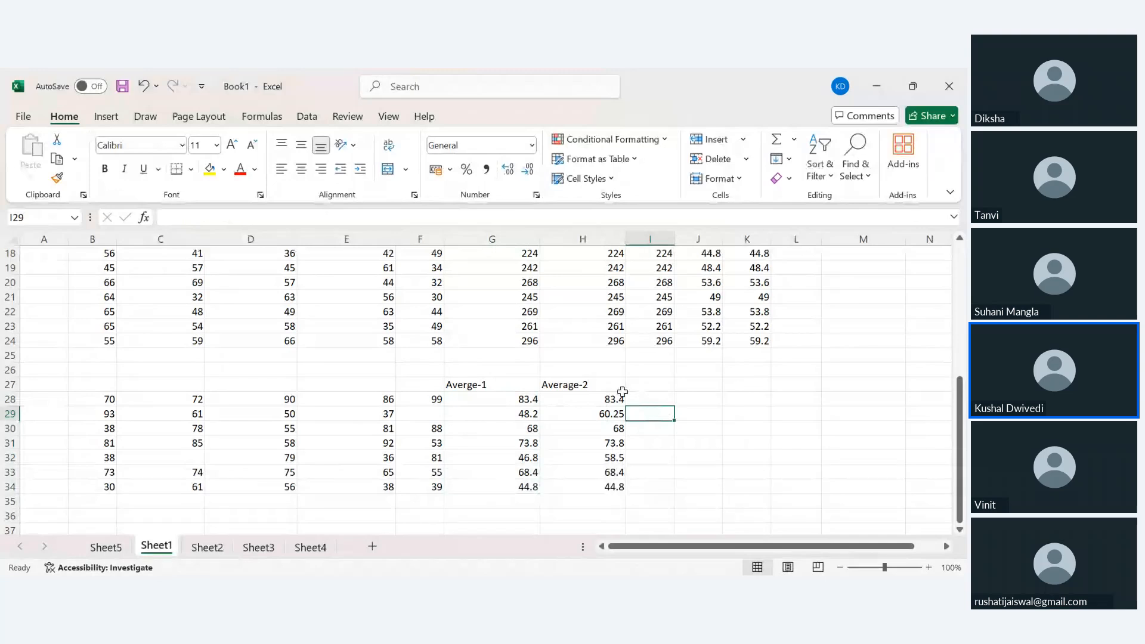
pyautogui.moveTo(605, 397); pyautogui.dragTo(610, 486)
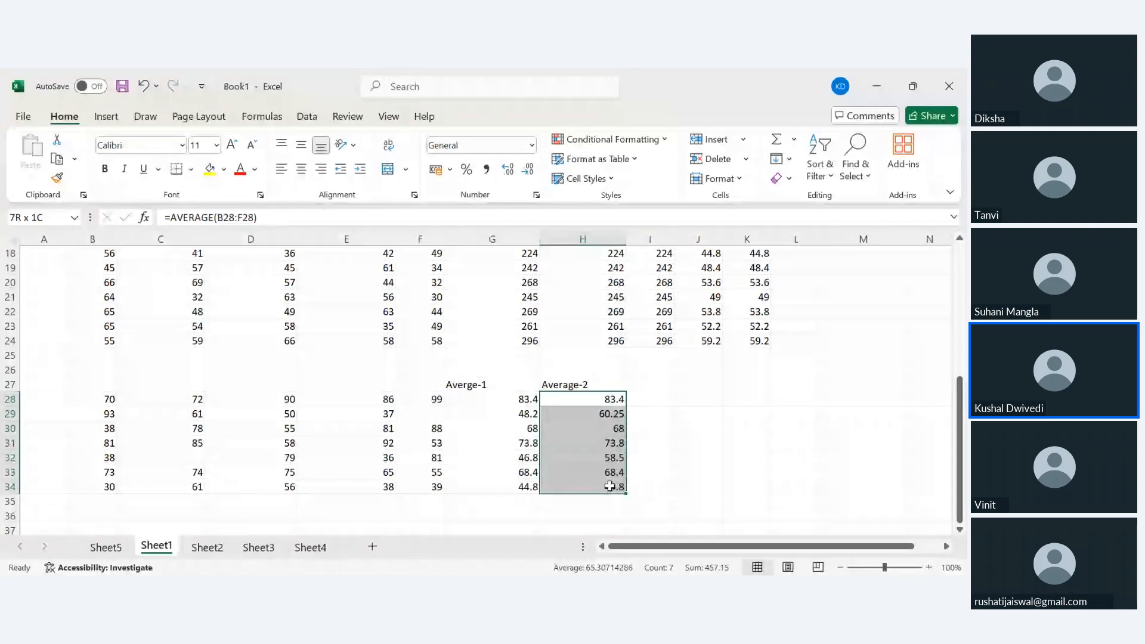
pyautogui.moveTo(609, 487); pyautogui.dragTo(609, 487)
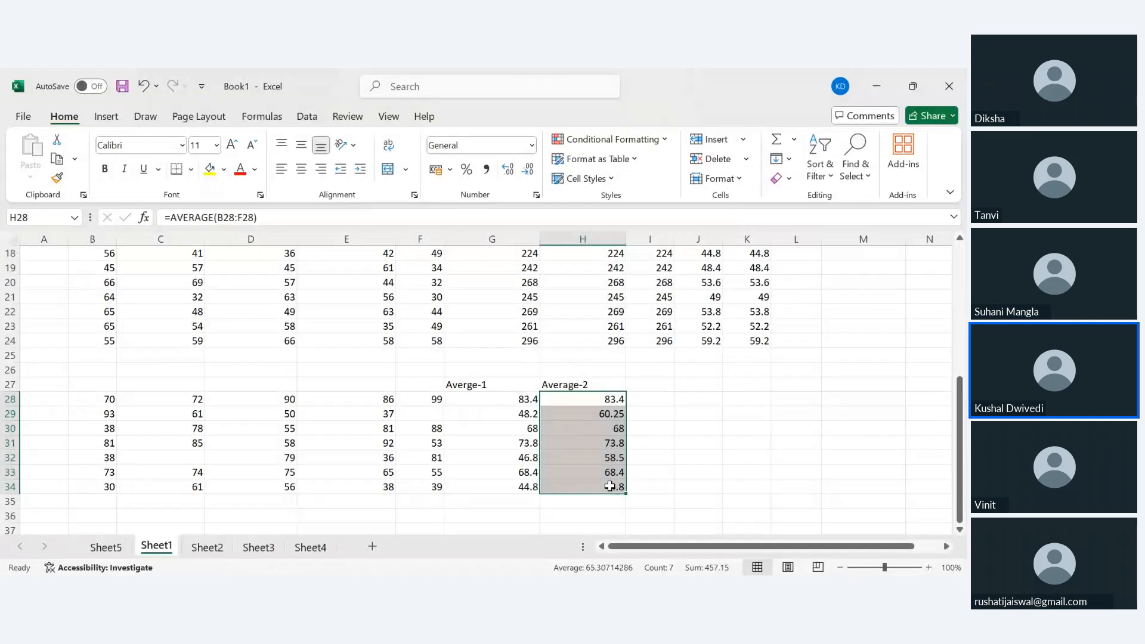
pyautogui.moveTo(590, 397); pyautogui.dragTo(606, 484)
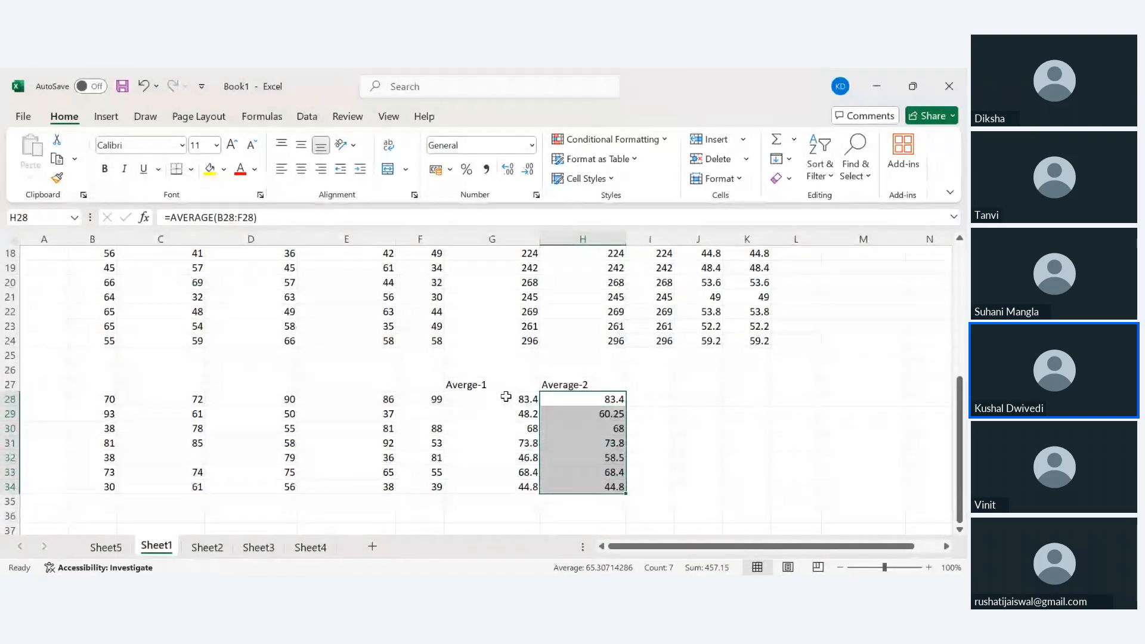
pyautogui.moveTo(506, 399); pyautogui.dragTo(512, 480)
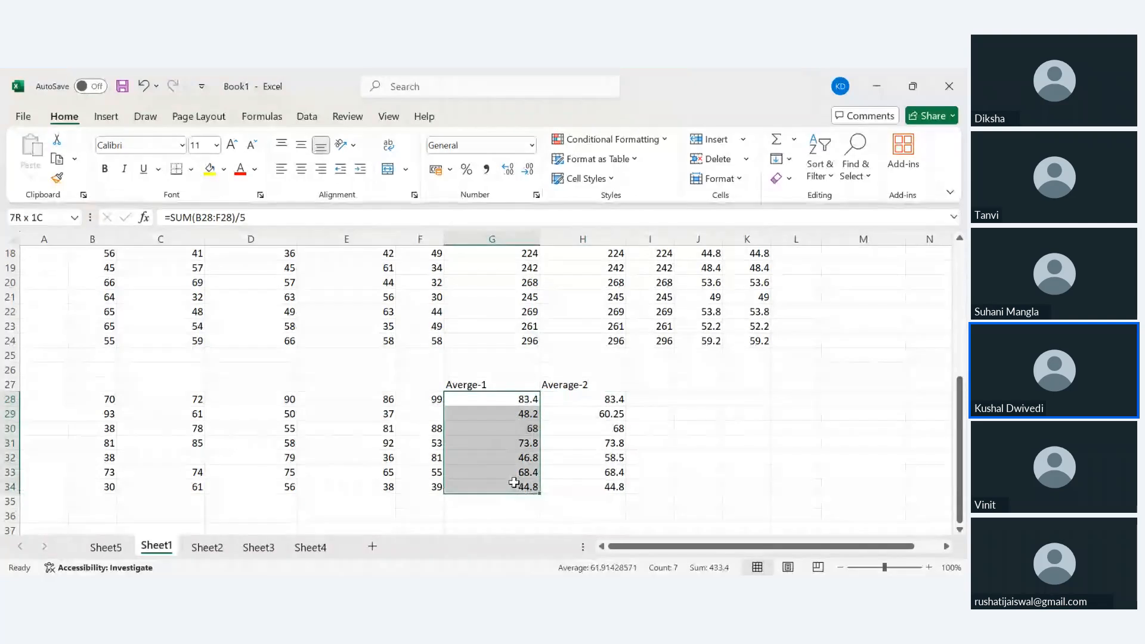
pyautogui.moveTo(514, 484); pyautogui.dragTo(514, 484)
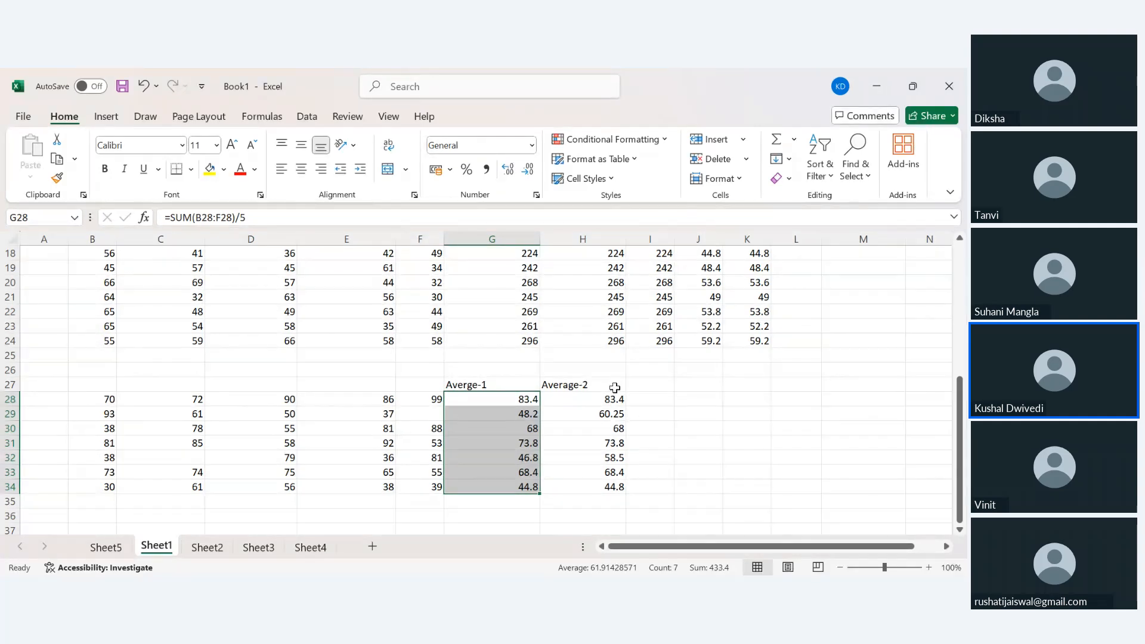
pyautogui.moveTo(603, 399); pyautogui.dragTo(615, 483)
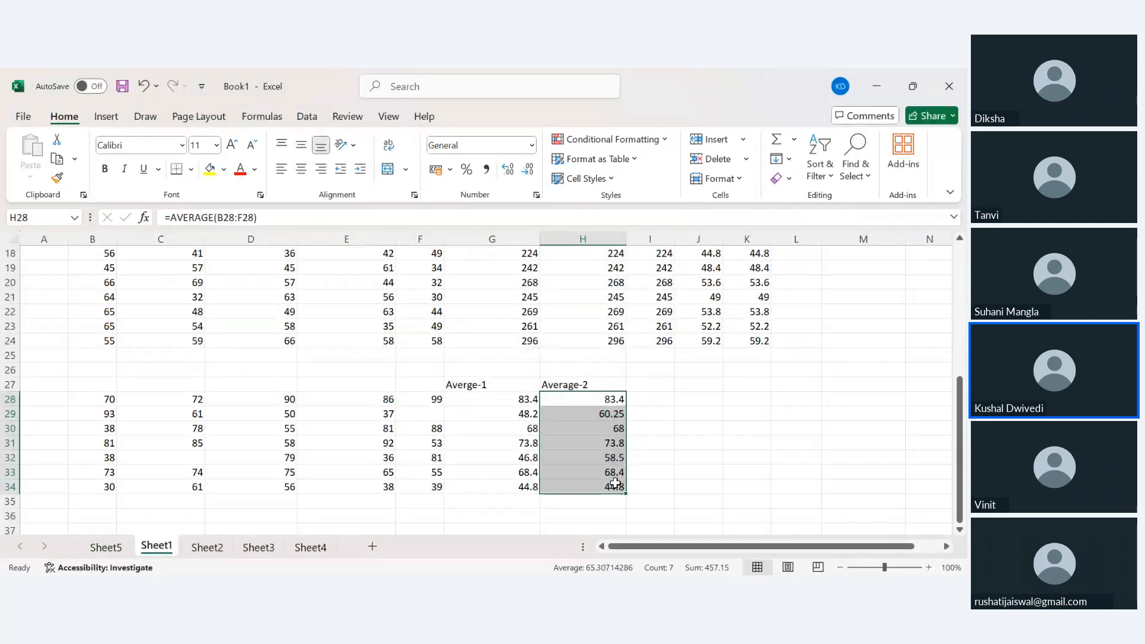
pyautogui.click(614, 483)
pyautogui.click(476, 400)
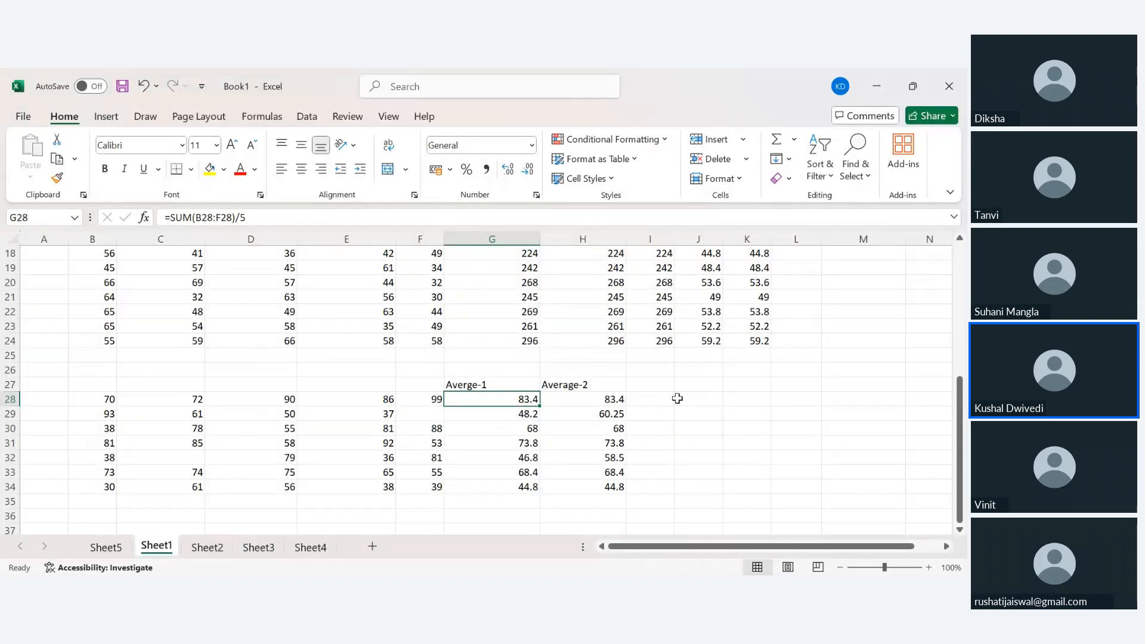
pyautogui.click(657, 401)
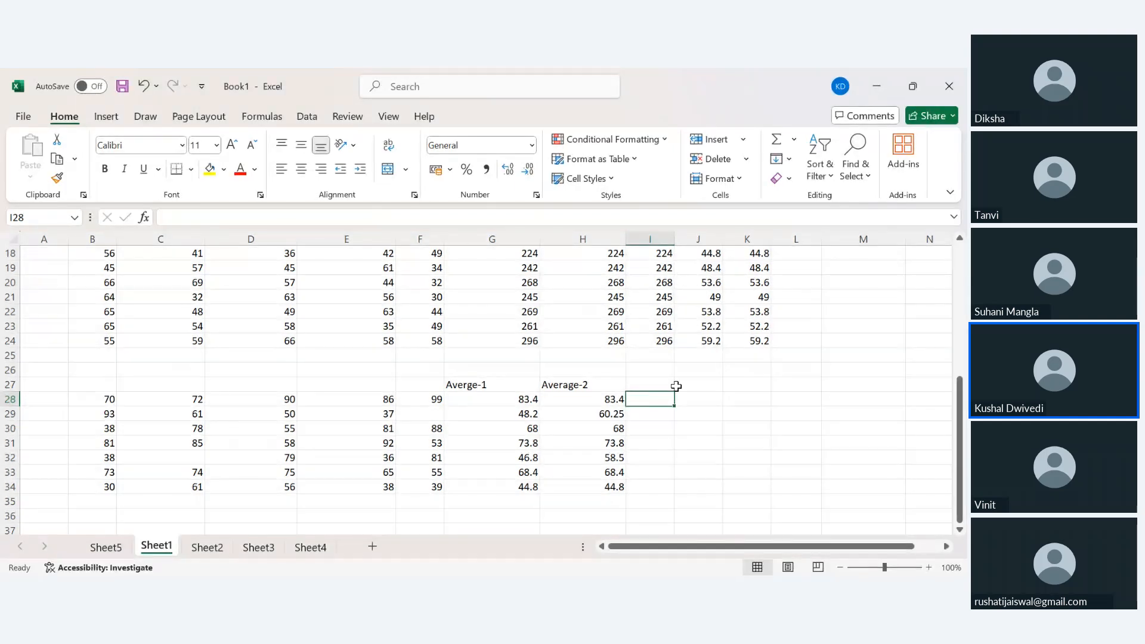
# Add the heading 'Average with count'.
pyautogui.click(649, 384)
pyautogui.write('A')
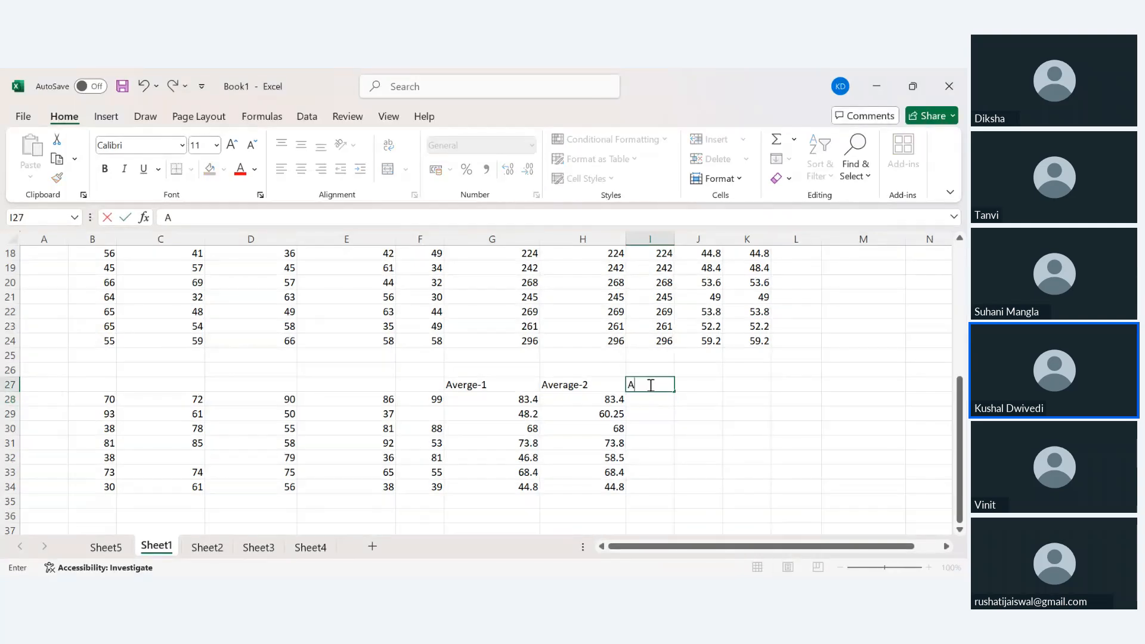
pyautogui.write('verage with count')
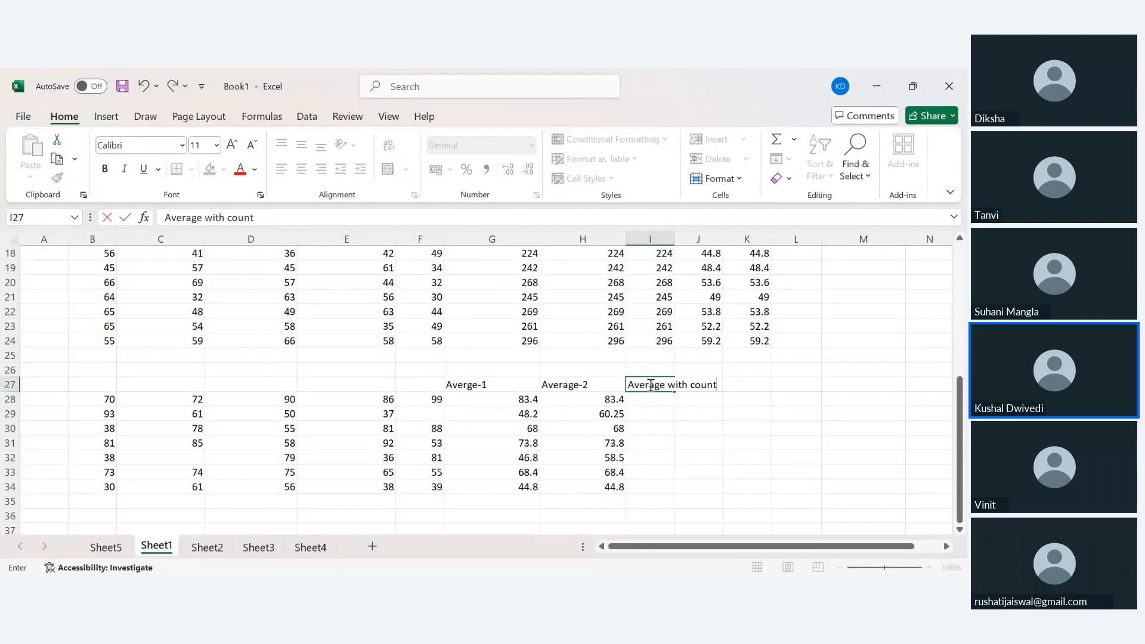
pyautogui.press('Return')
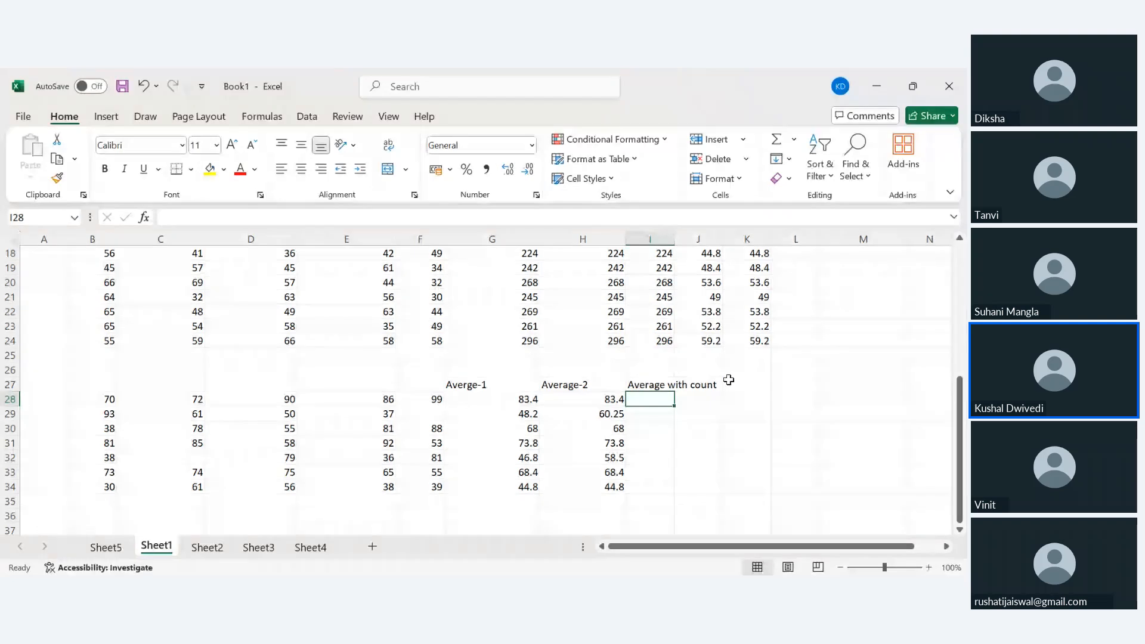
# Fill =COUNT(B28:F28) down K28:K34 to count each row's marks.
pyautogui.click(745, 400)
pyautogui.write('=')
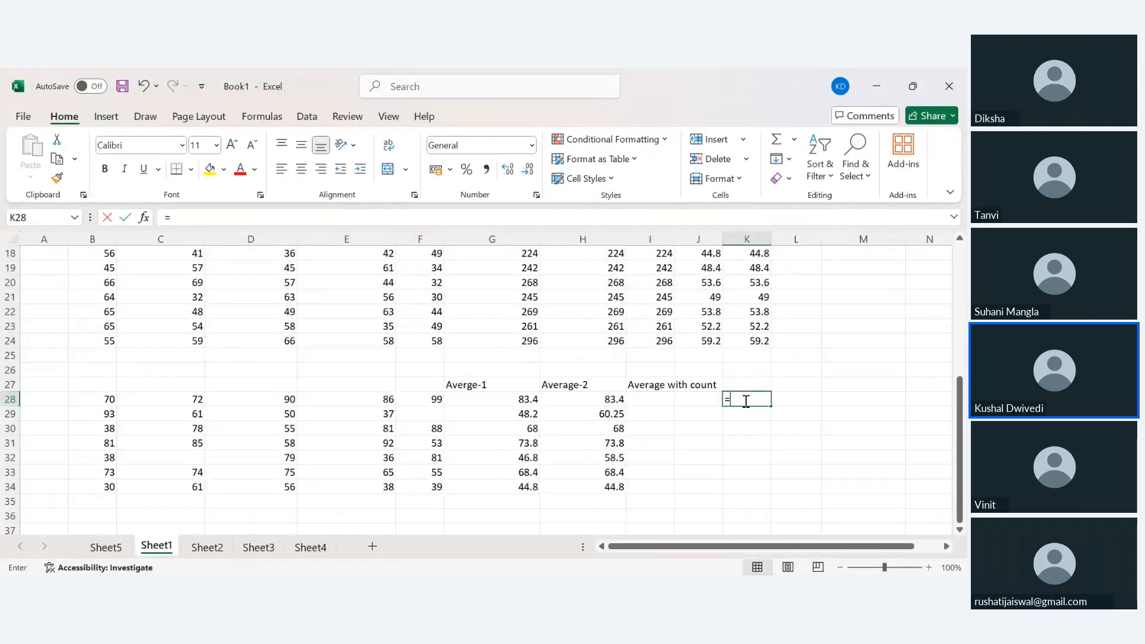
pyautogui.write('count(')
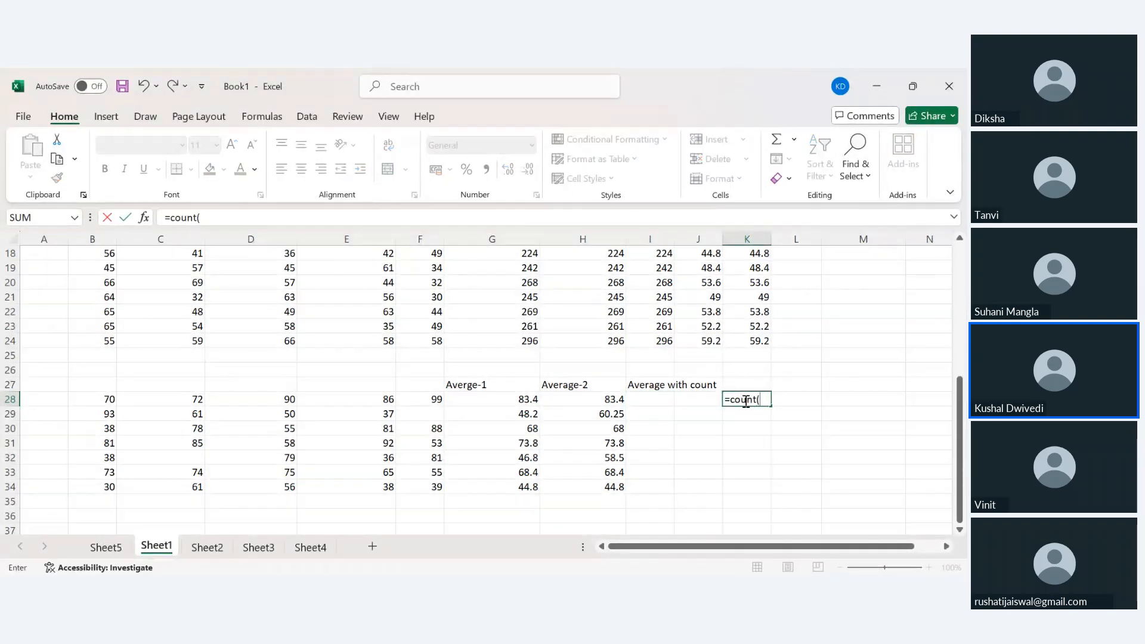
pyautogui.click(112, 400)
pyautogui.moveTo(112, 400); pyautogui.dragTo(420, 398)
pyautogui.press('Return')
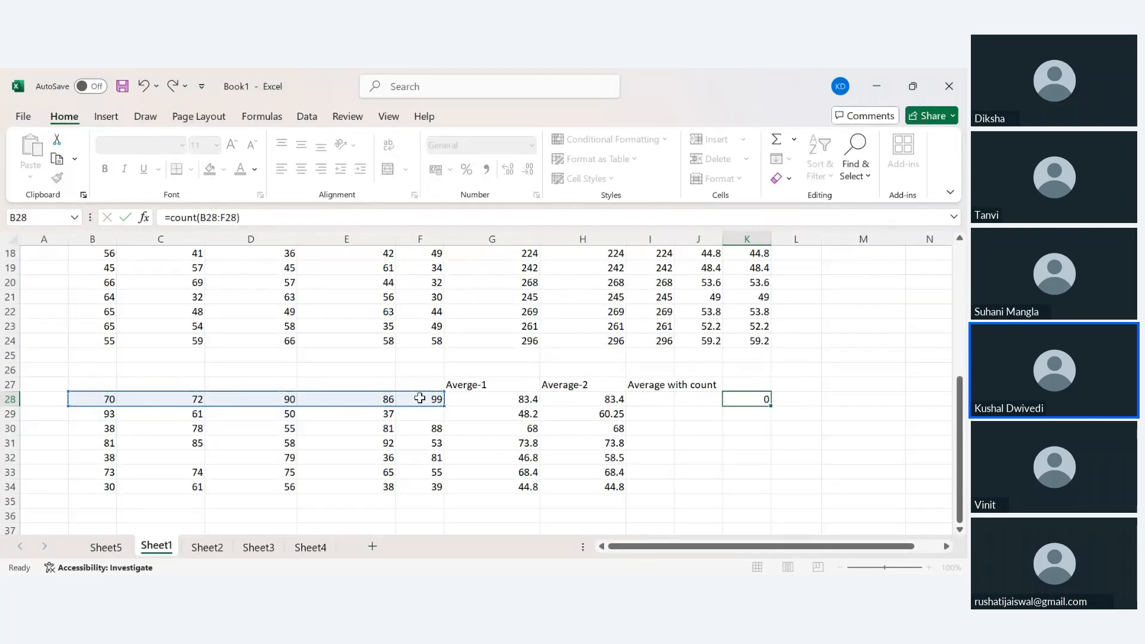
pyautogui.hotkey('shift', 'Down')
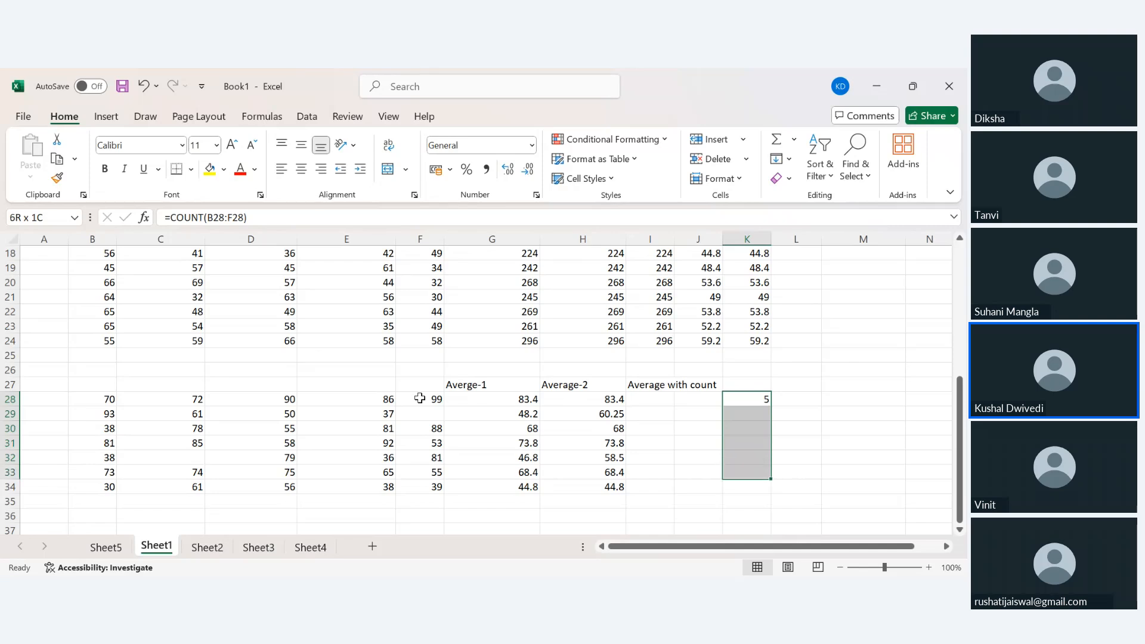
pyautogui.hotkey('shift', 'Down')
pyautogui.hotkey('ctrl', 'd')
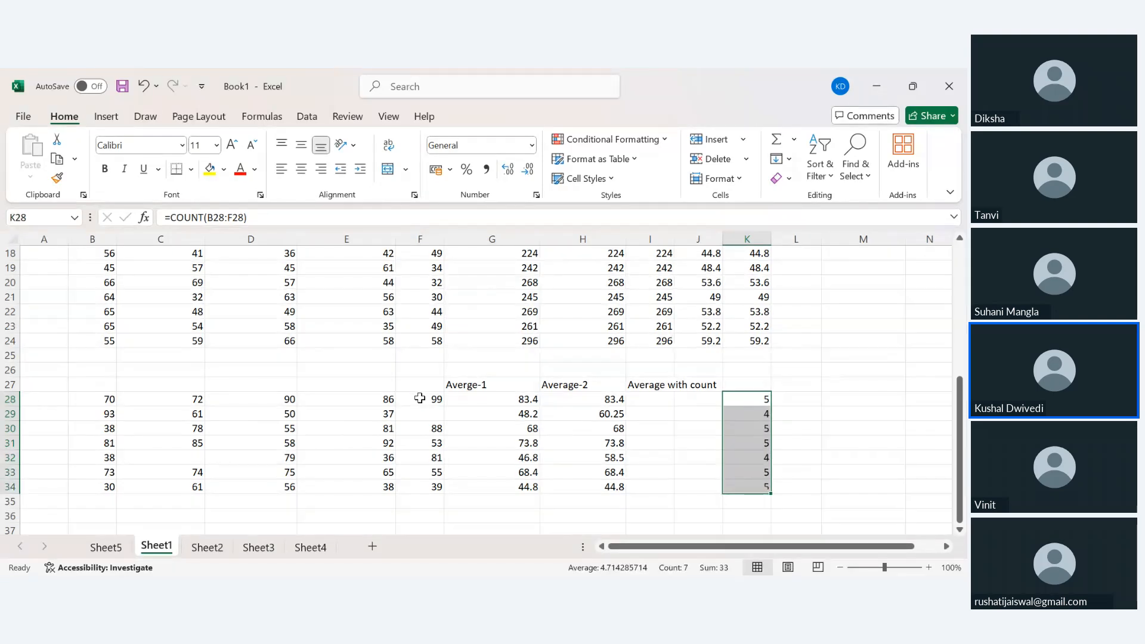
pyautogui.click(662, 400)
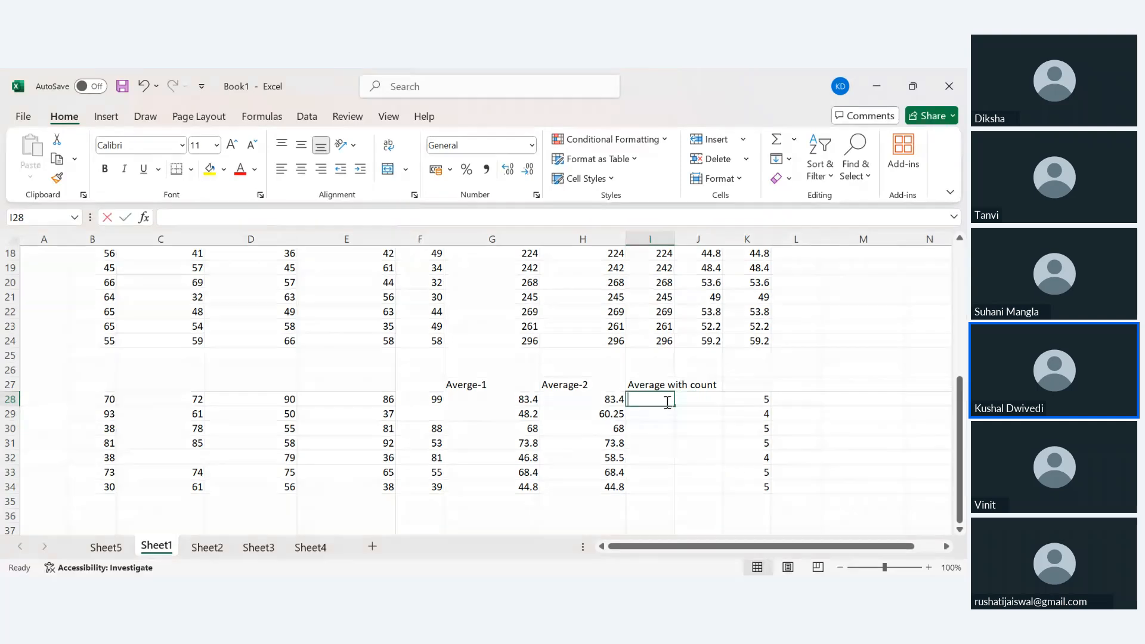
# Enter =SUM(B28:F28)/COUNT(B28:F28) in I28 and fill it down through I34.
pyautogui.write('=sum(')
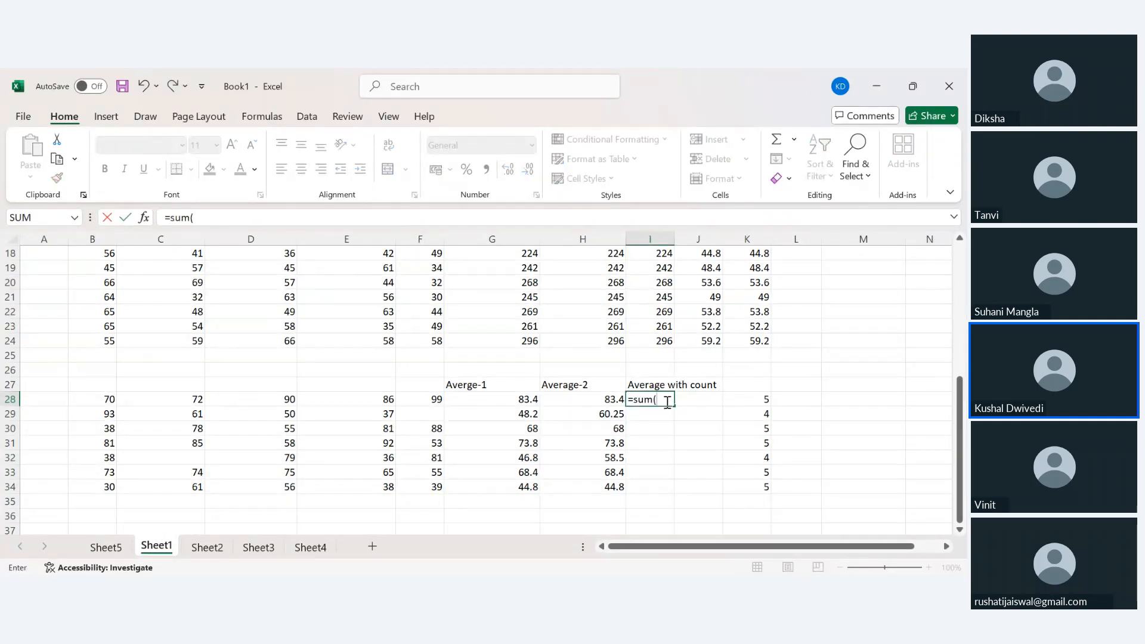
pyautogui.moveTo(110, 399); pyautogui.dragTo(421, 397)
pyautogui.write(')')
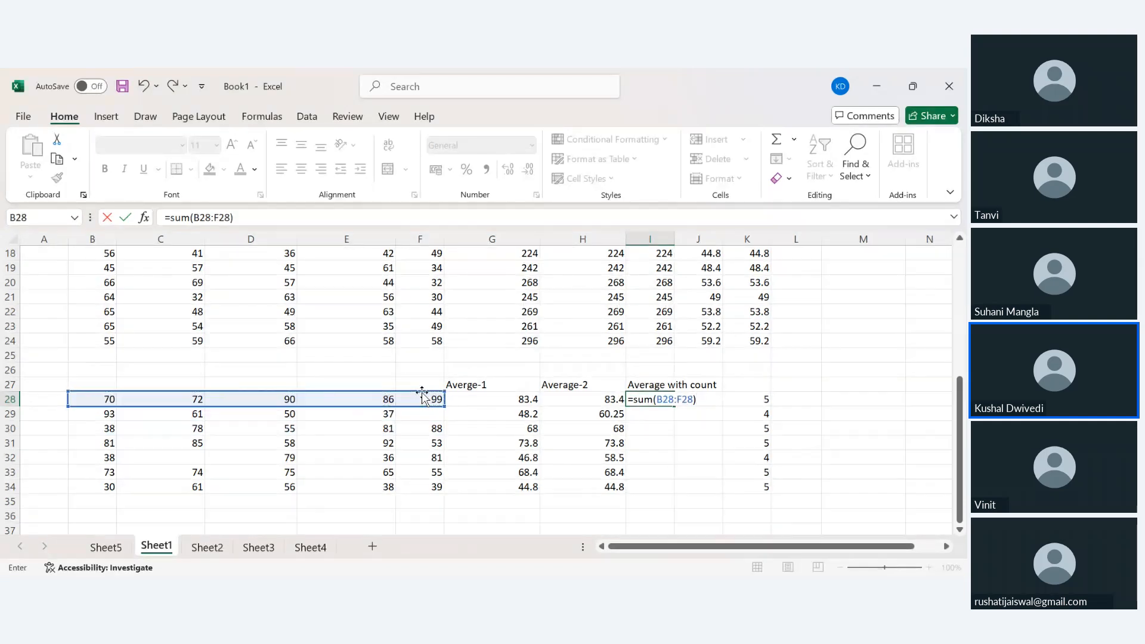
pyautogui.write('/count(')
pyautogui.moveTo(97, 400); pyautogui.dragTo(421, 401)
pyautogui.write(')')
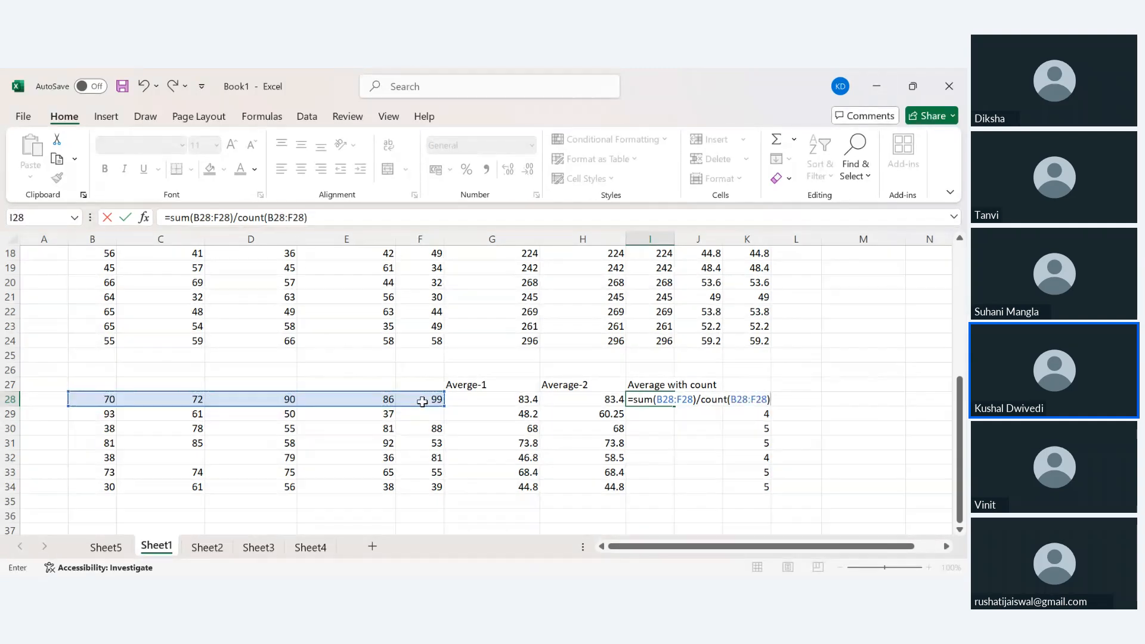
pyautogui.press('Return')
pyautogui.press('Up')
pyautogui.hotkey('shift', 'Down')
pyautogui.hotkey('shift', 'Down')
pyautogui.hotkey('shift', 'Down')
pyautogui.hotkey('shift', 'Down')
pyautogui.hotkey('shift', 'Down')
pyautogui.hotkey('shift', 'Down')
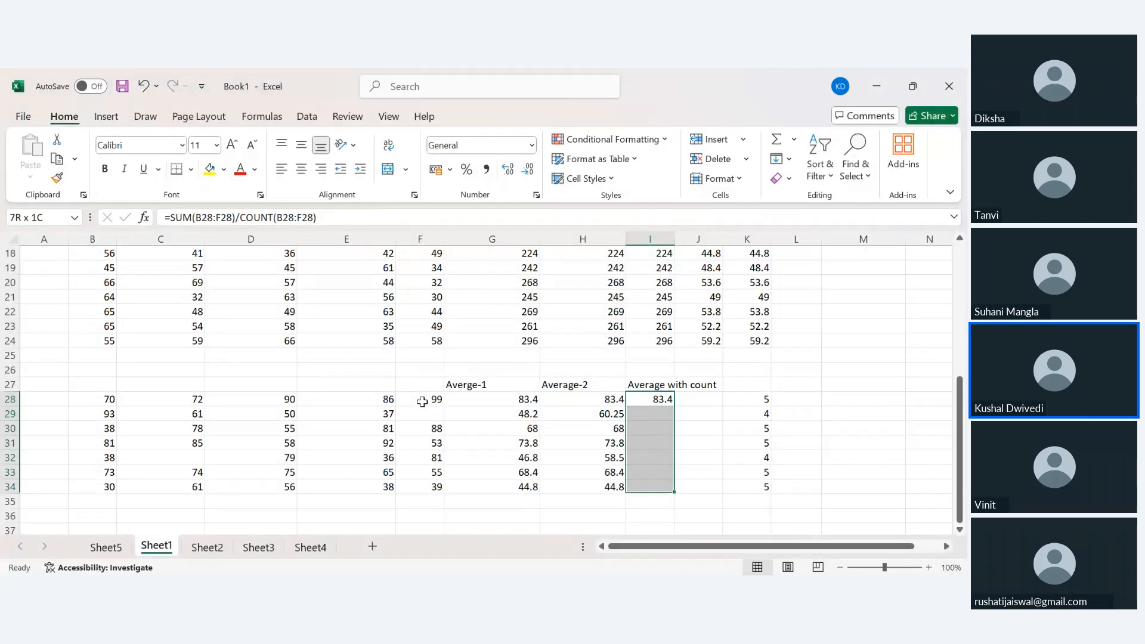
pyautogui.hotkey('ctrl', 'd')
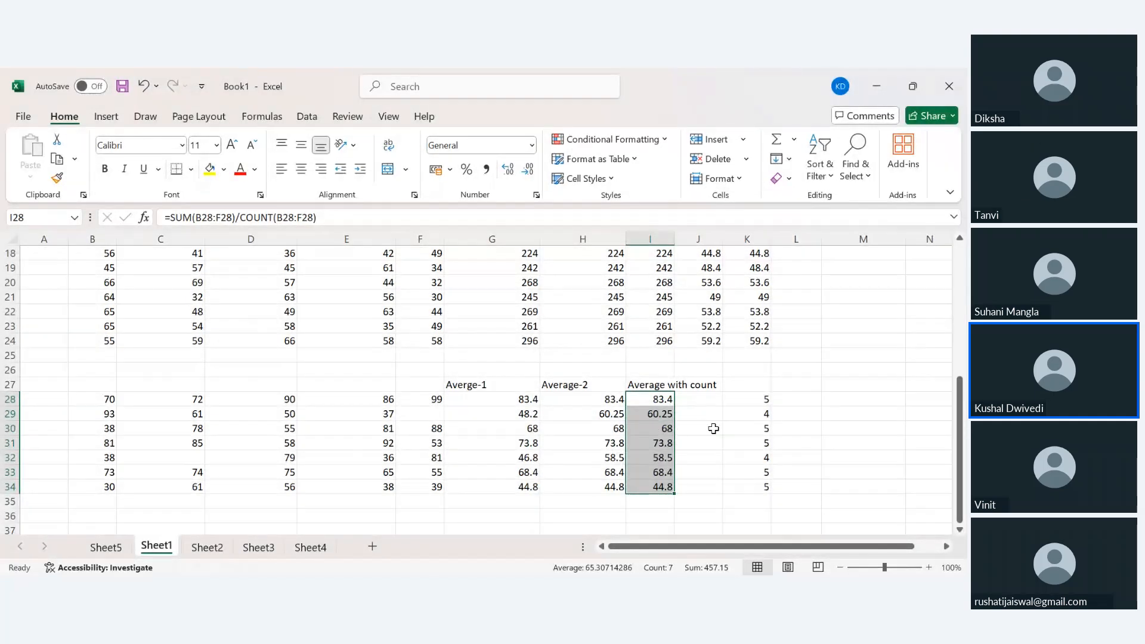
pyautogui.moveTo(523, 399); pyautogui.dragTo(525, 502)
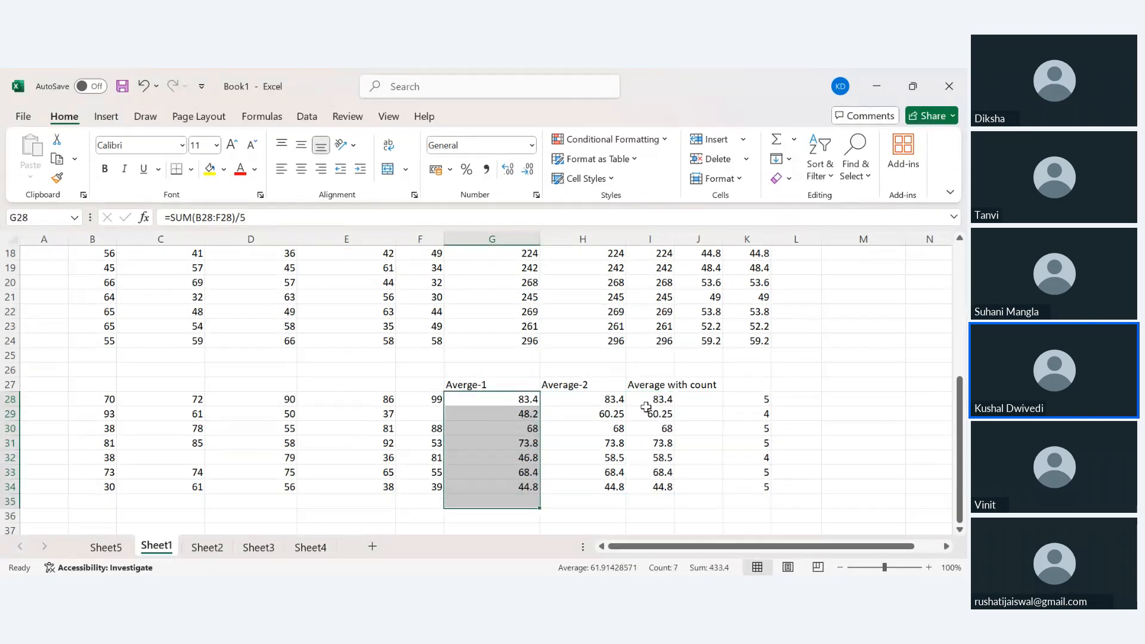
pyautogui.click(652, 397)
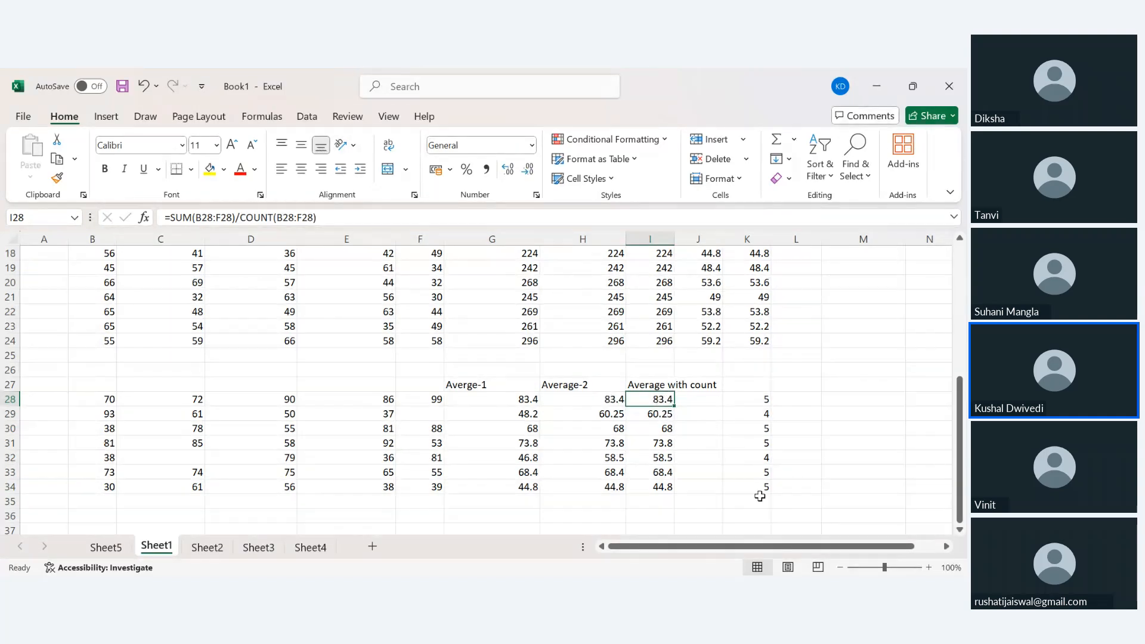
pyautogui.click(603, 401)
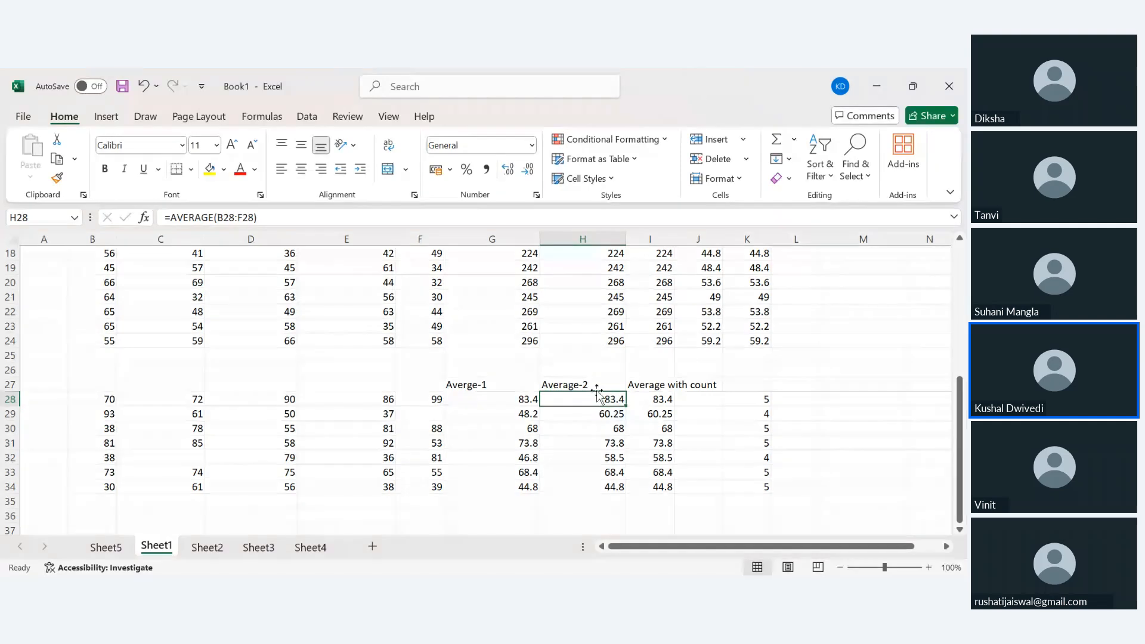
pyautogui.doubleClick(657, 399)
pyautogui.moveTo(317, 218); pyautogui.dragTo(170, 221)
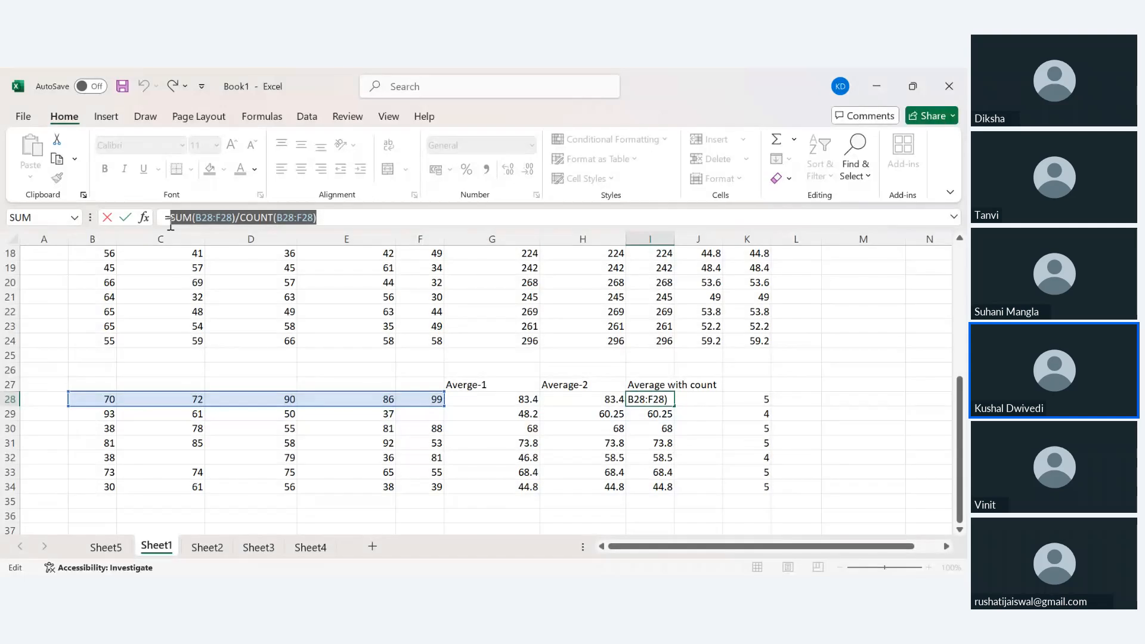
pyautogui.press('Return')
pyautogui.press('Return')
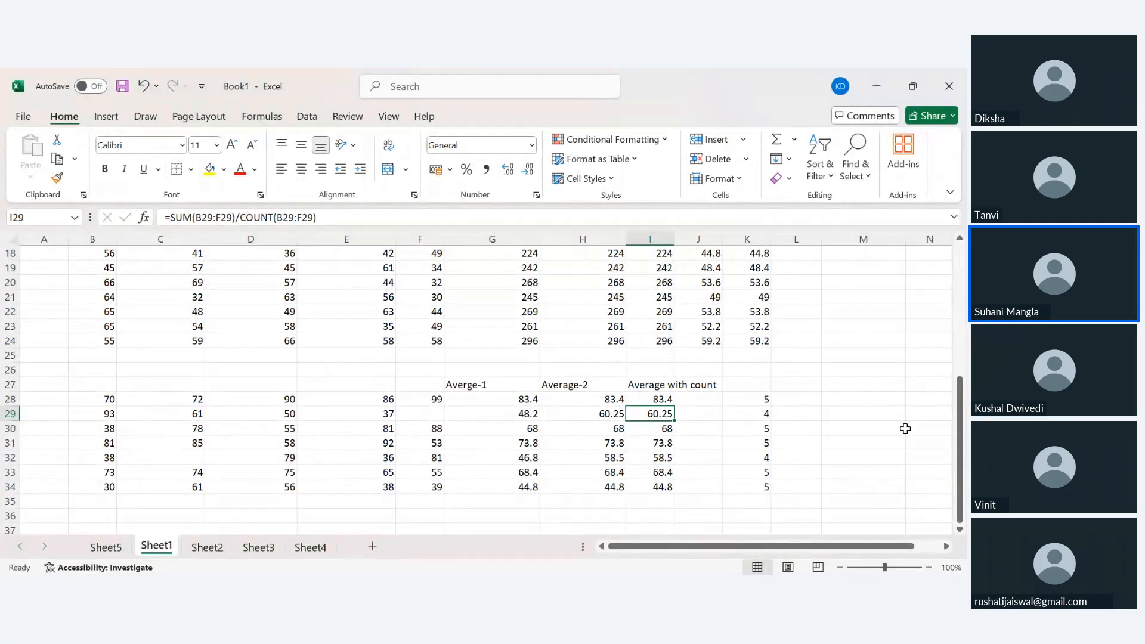
pyautogui.click(858, 160)
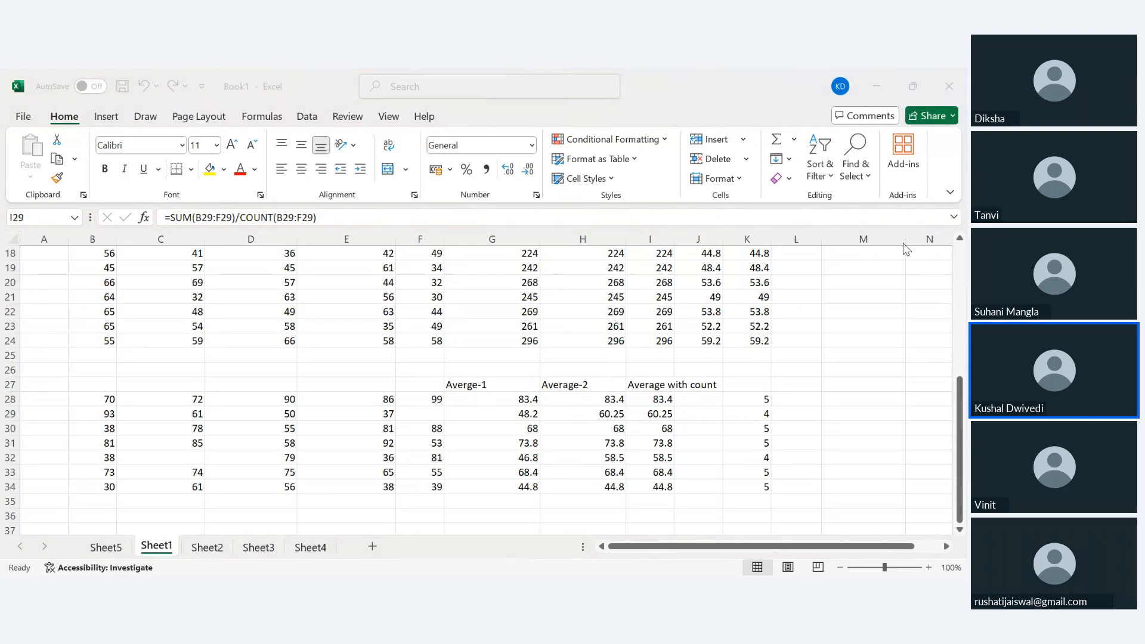
pyautogui.click(349, 431)
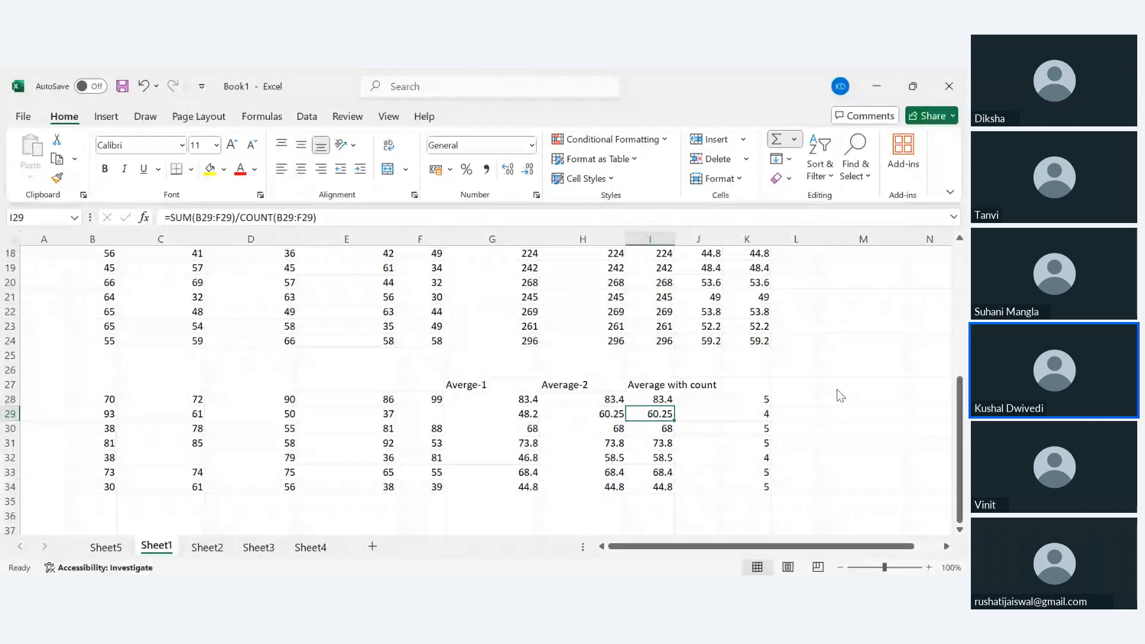
# Label B27:F27 with the subject headers hindi, eng, hum, bio and maths.
pyautogui.scroll(-1, 127, 409)
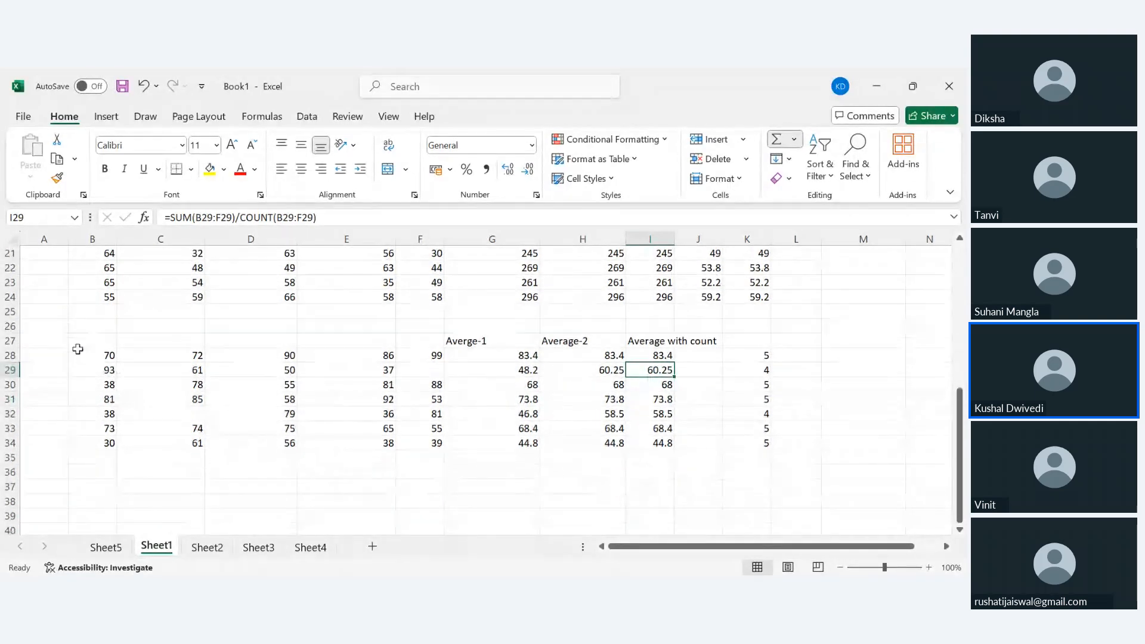
pyautogui.click(99, 339)
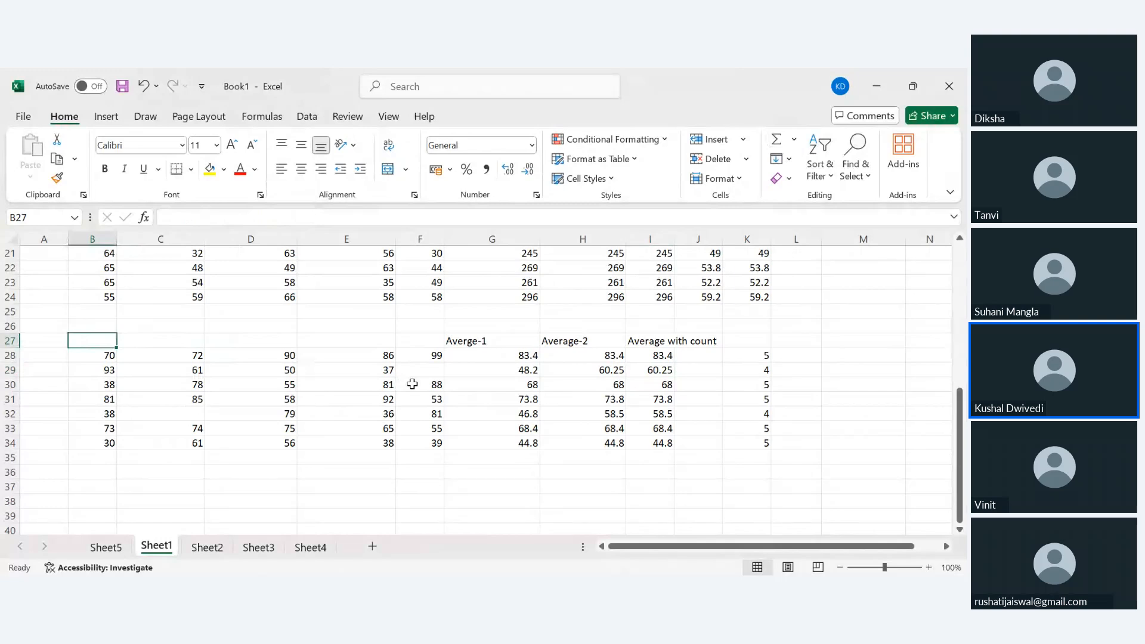
pyautogui.write('hindi')
pyautogui.press('Tab')
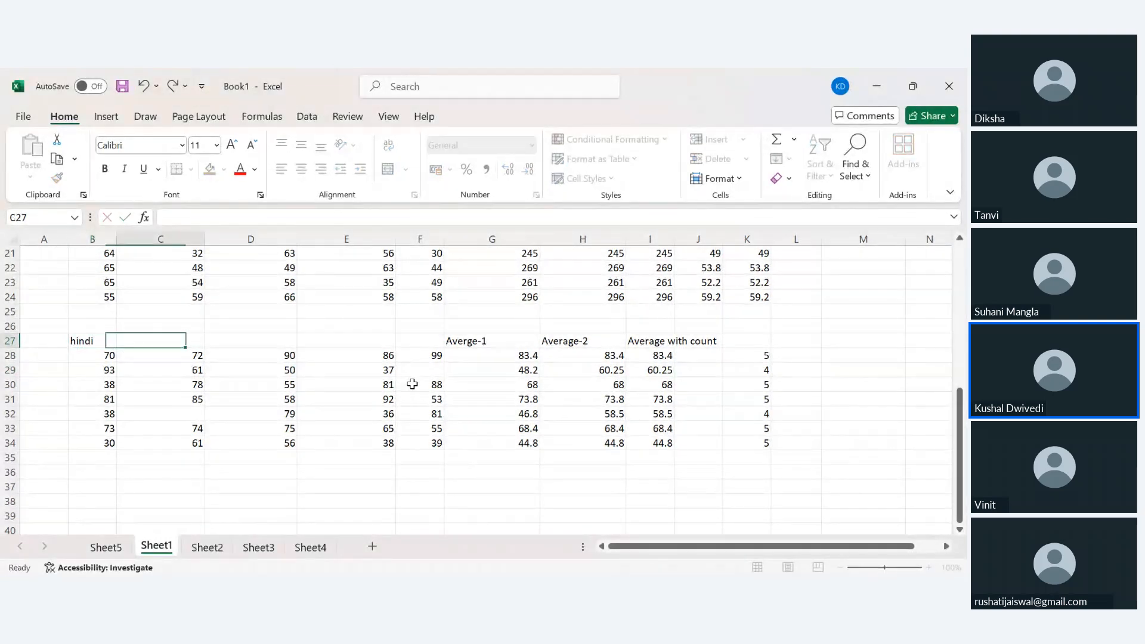
pyautogui.write('eng')
pyautogui.press('Tab')
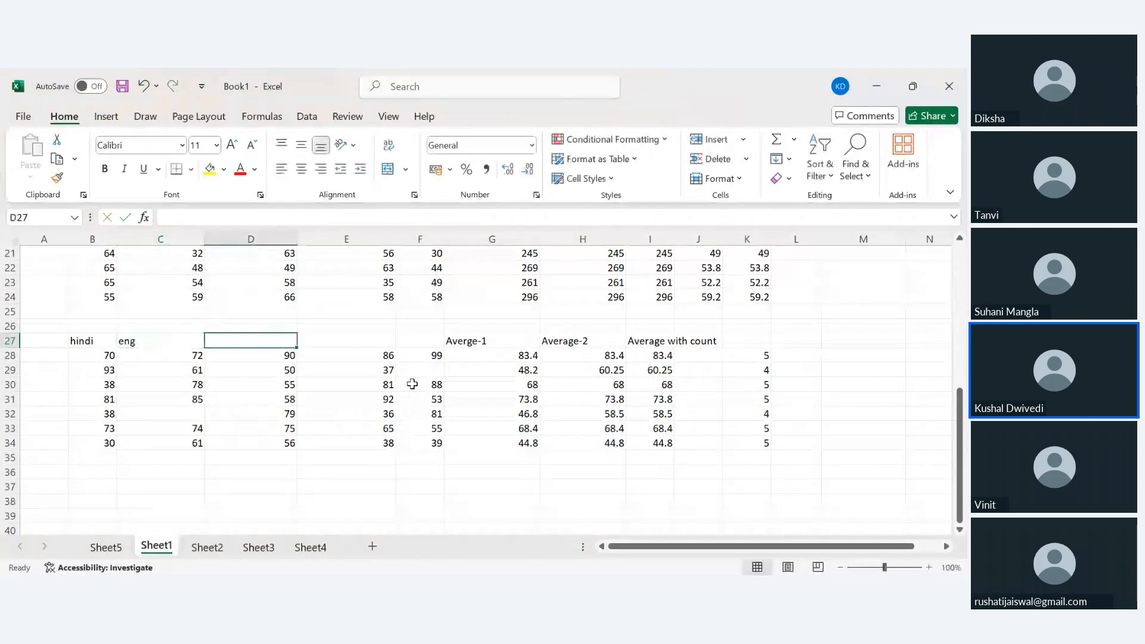
pyautogui.write('hum')
pyautogui.press('Tab')
pyautogui.write('bio')
pyautogui.press('Tab')
pyautogui.write('mat')
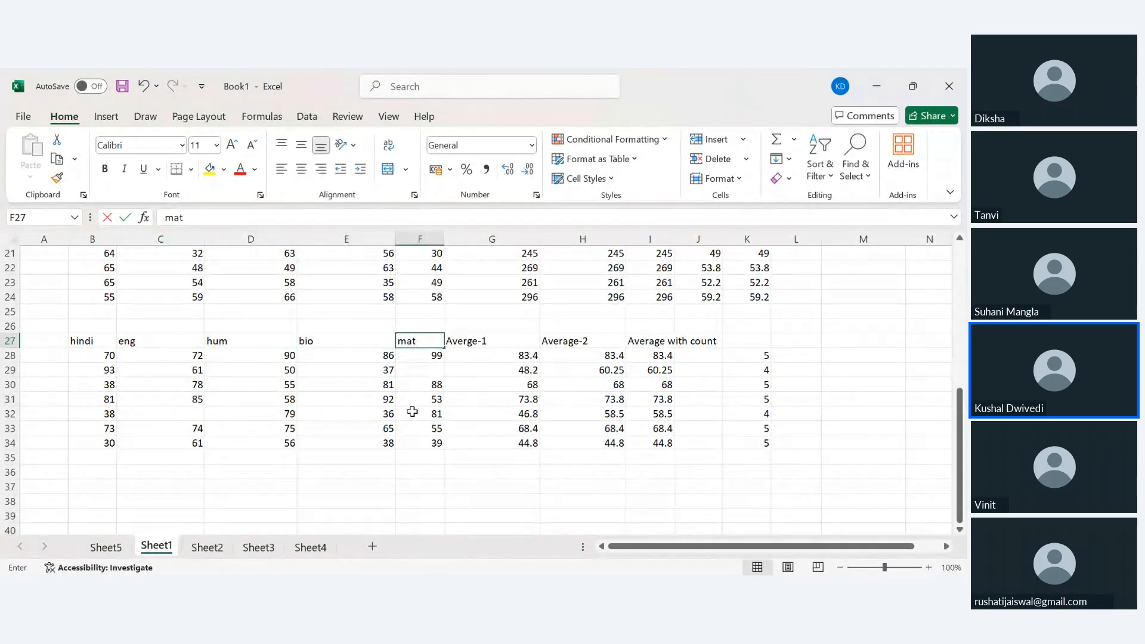
pyautogui.write('hs')
pyautogui.press('Return')
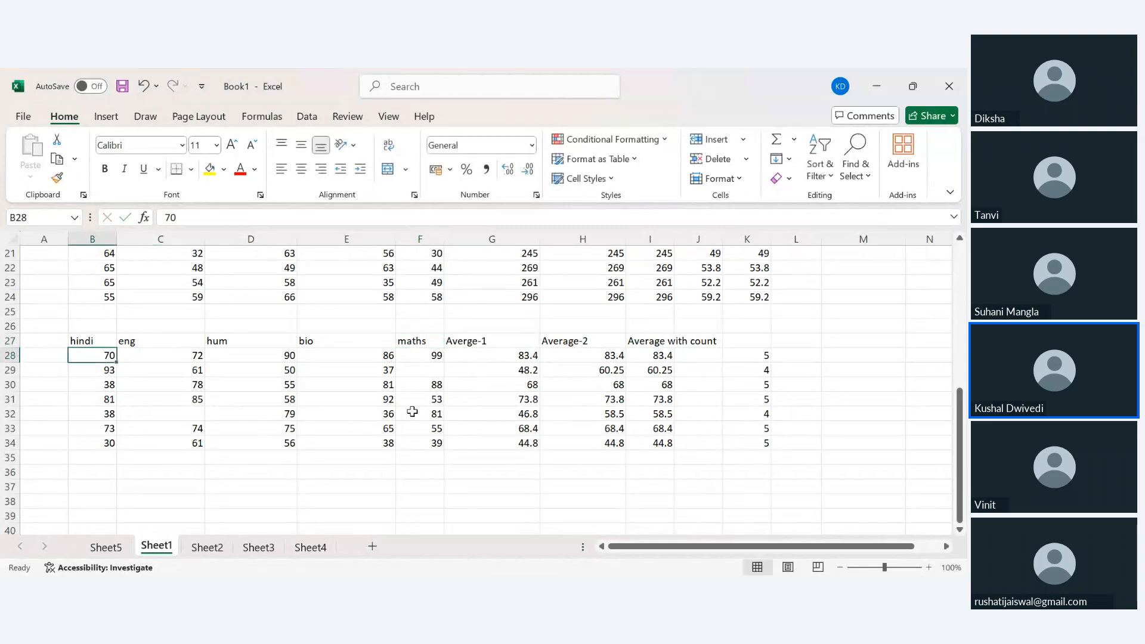
pyautogui.click(96, 476)
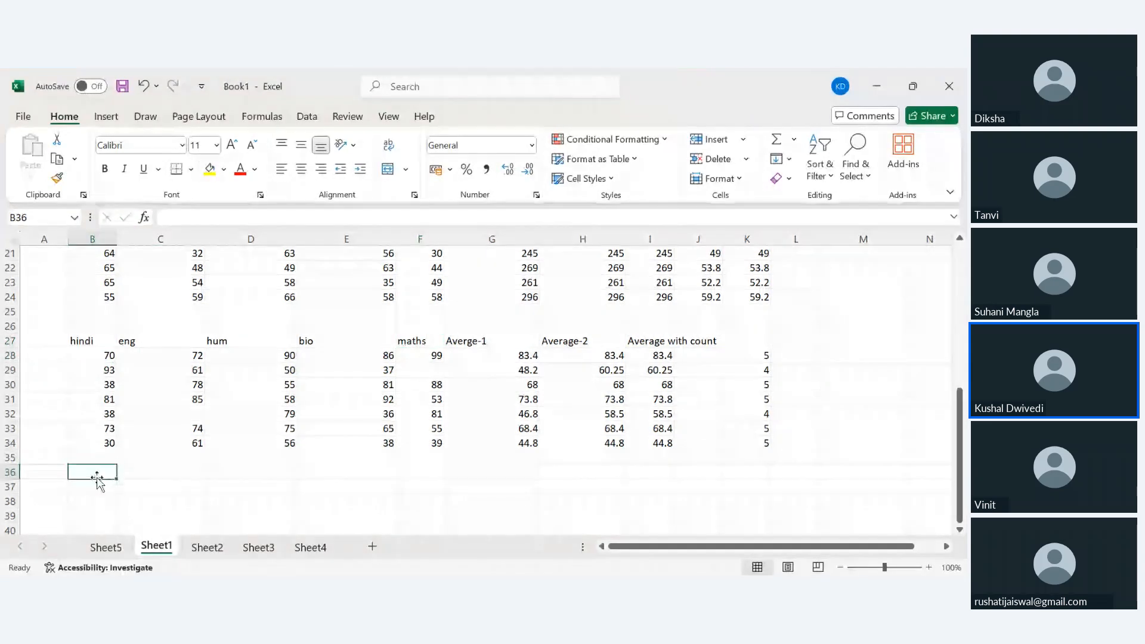
# Enter =MAX(B28:B34) in B36 and fill it right across to F36.
pyautogui.write('=')
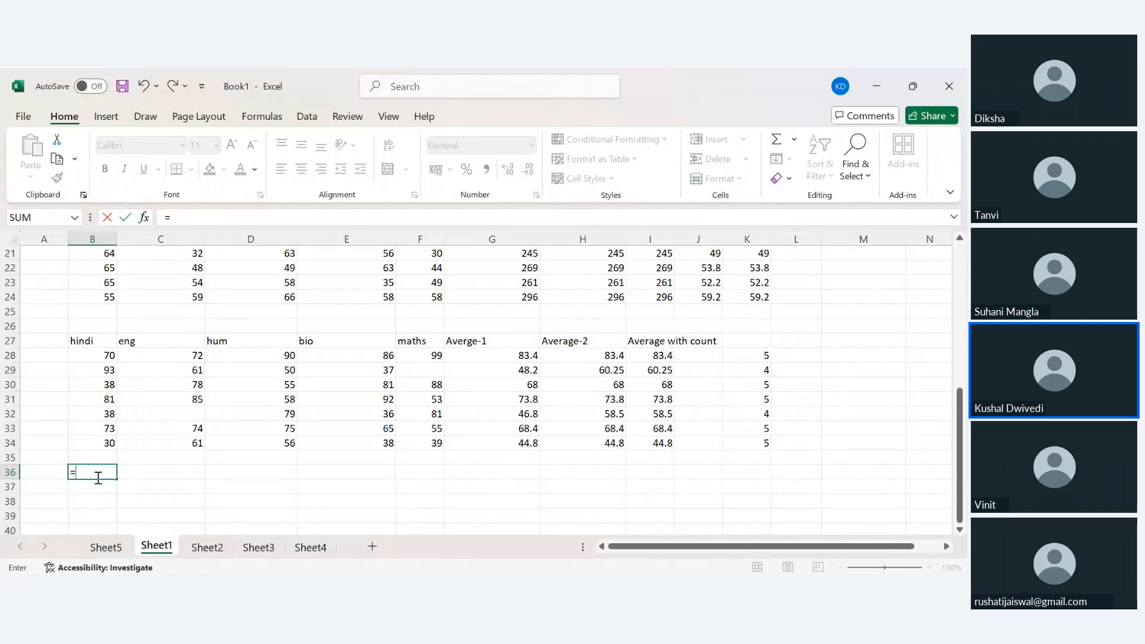
pyautogui.write('max(')
pyautogui.moveTo(102, 442); pyautogui.dragTo(112, 357)
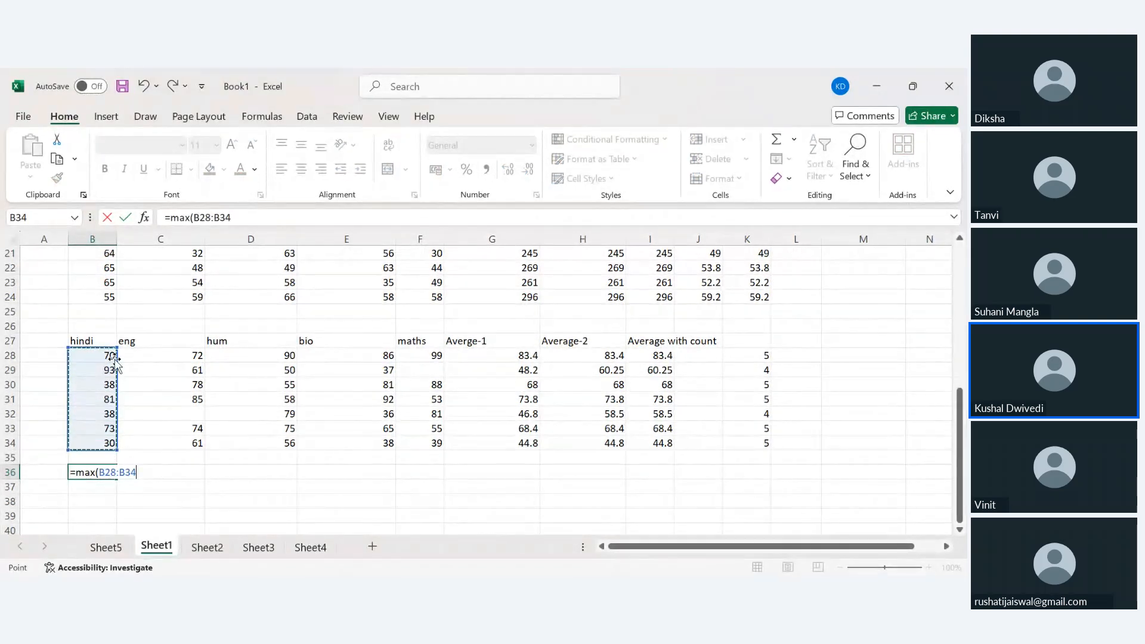
pyautogui.press('Return')
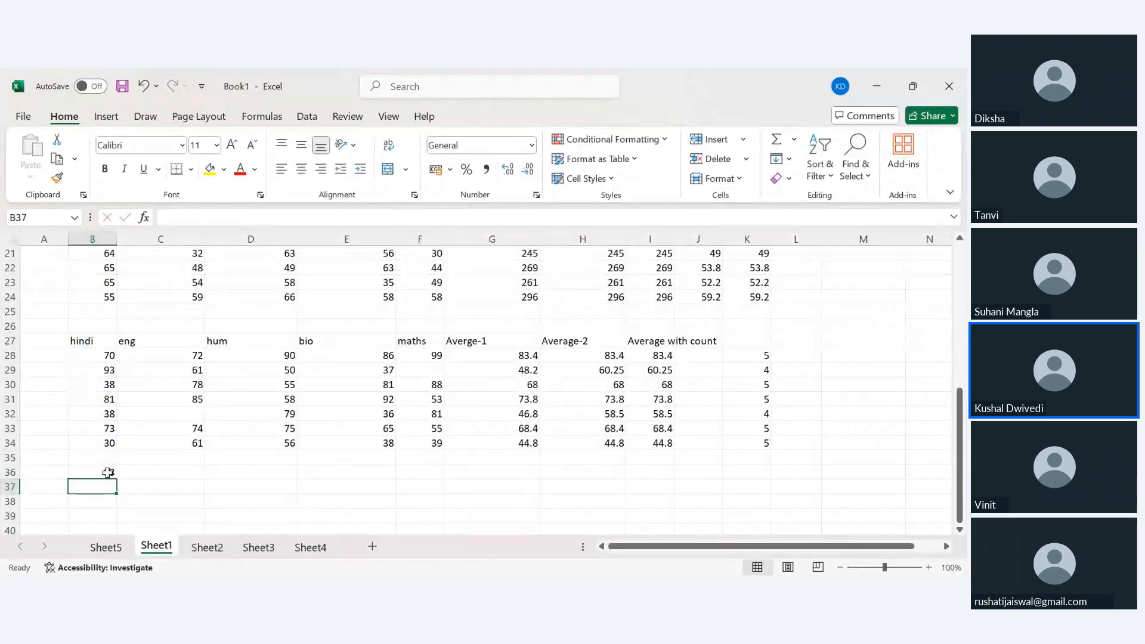
pyautogui.click(108, 472)
pyautogui.moveTo(116, 482); pyautogui.dragTo(455, 480)
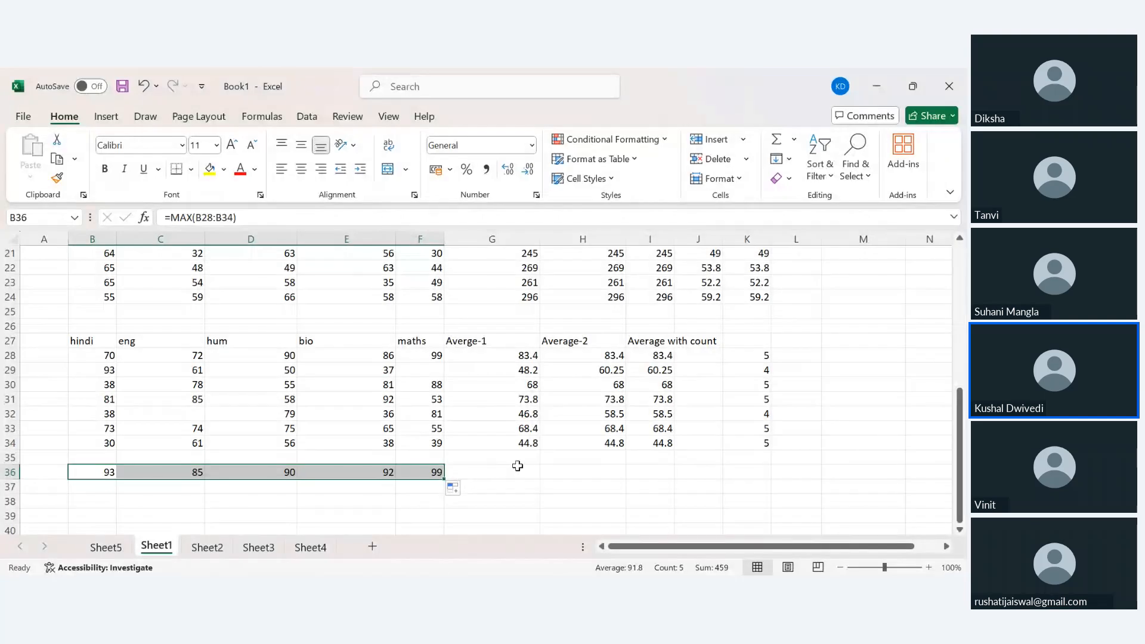
pyautogui.click(520, 467)
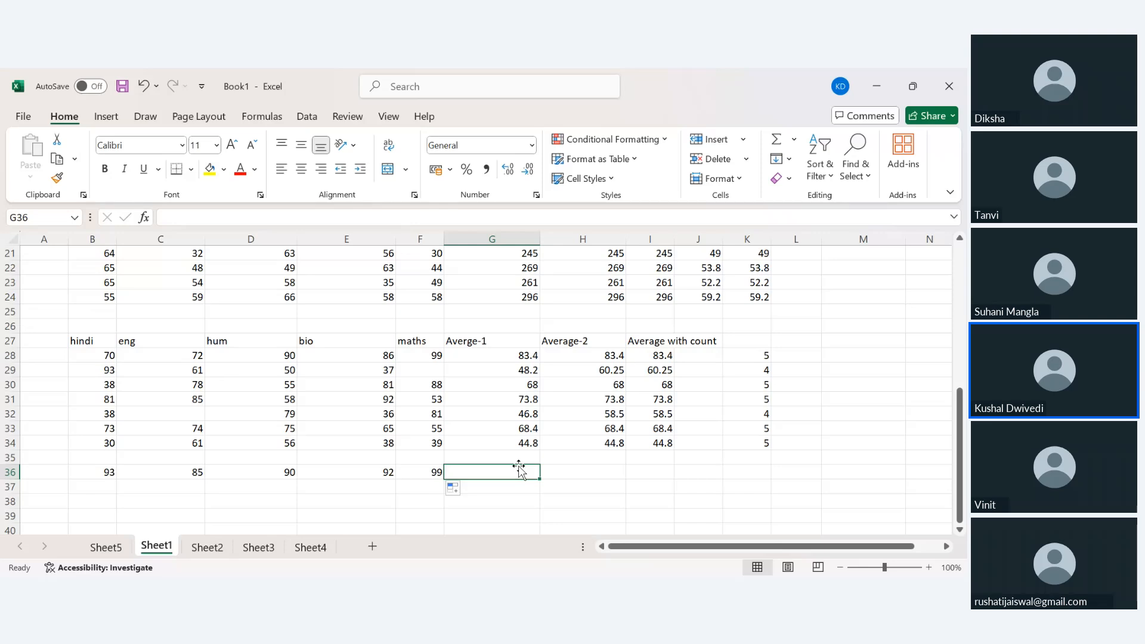
pyautogui.hotkey('alt', 'Tab')
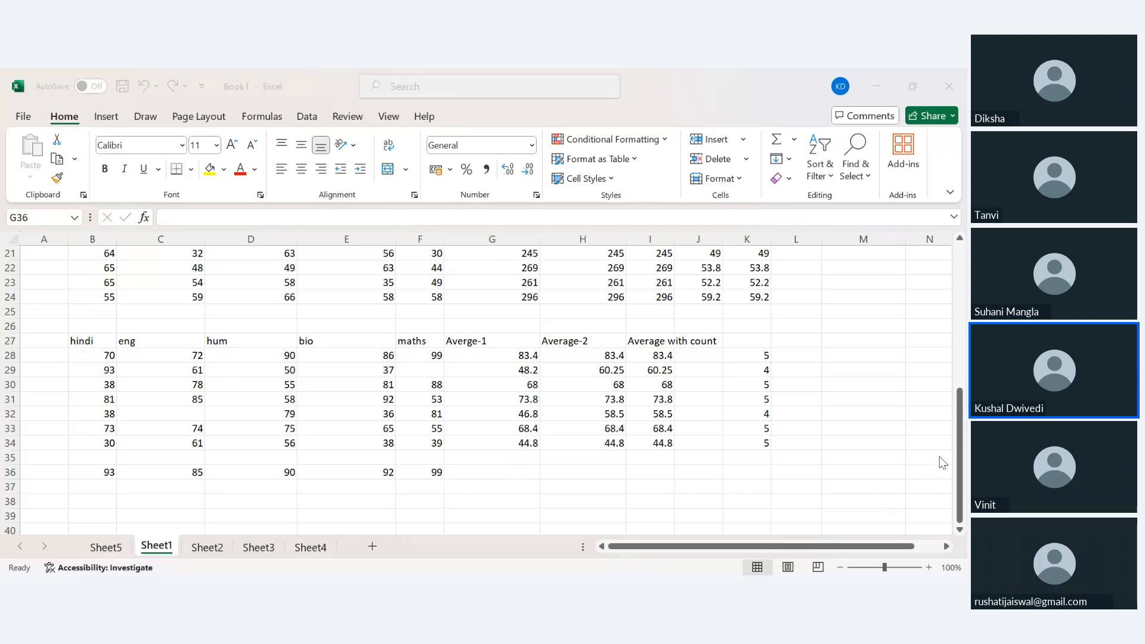
pyautogui.hotkey('alt', 'Tab')
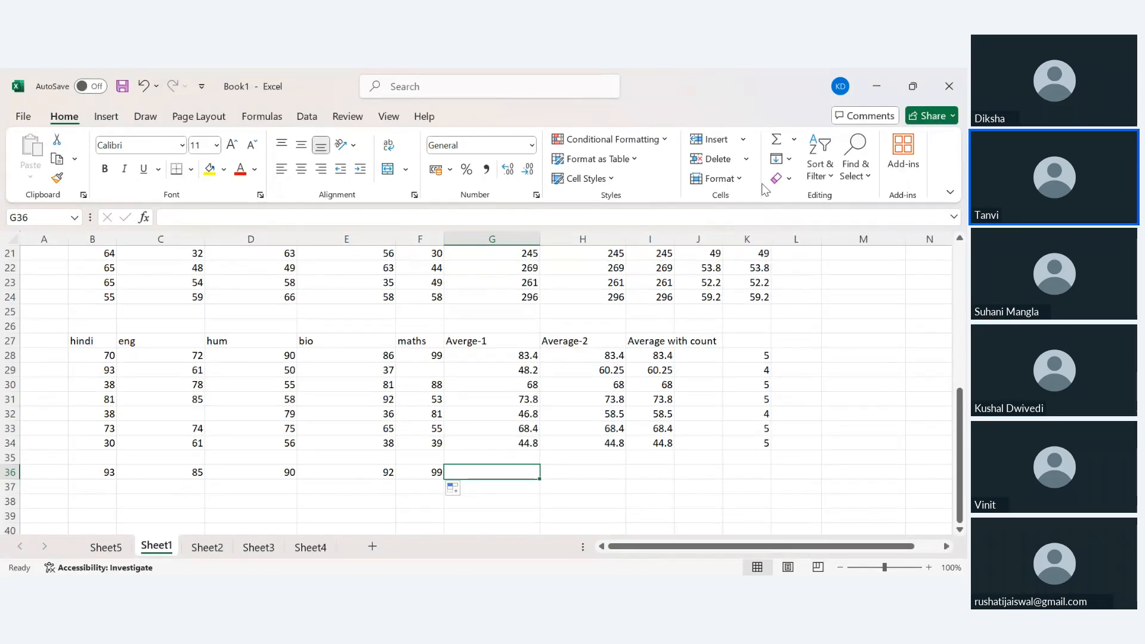
pyautogui.click(790, 160)
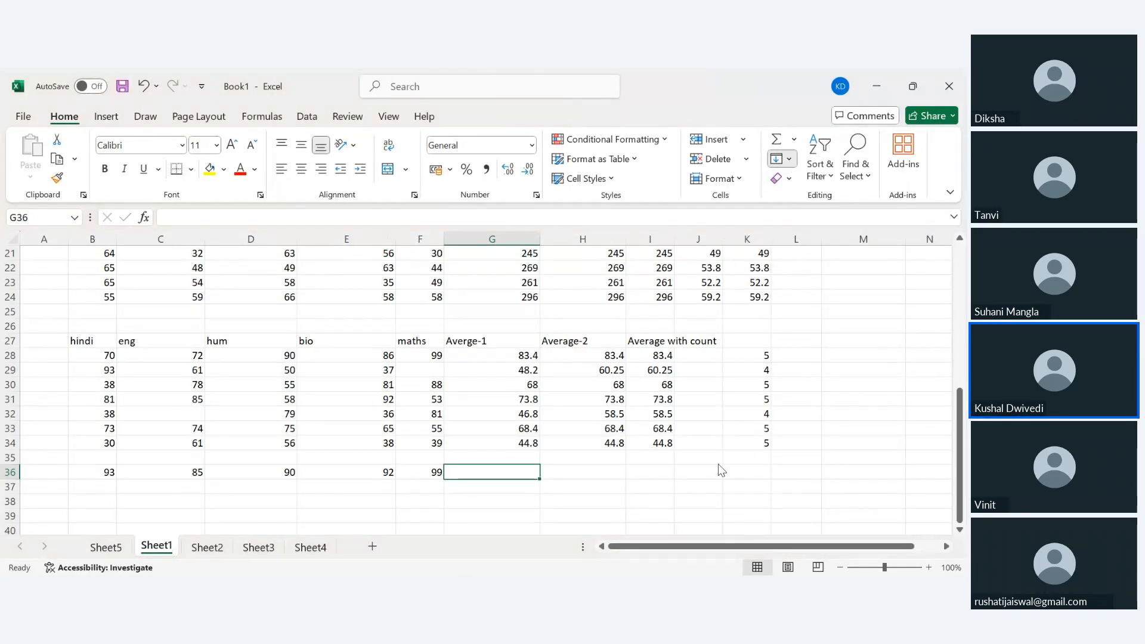
pyautogui.click(739, 465)
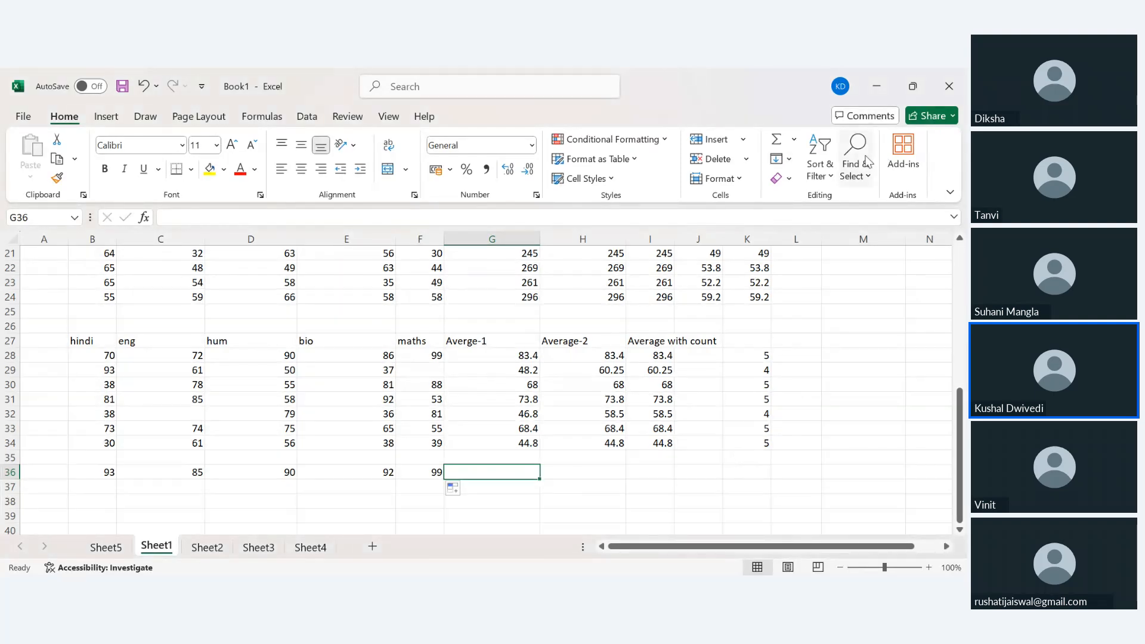
pyautogui.click(790, 159)
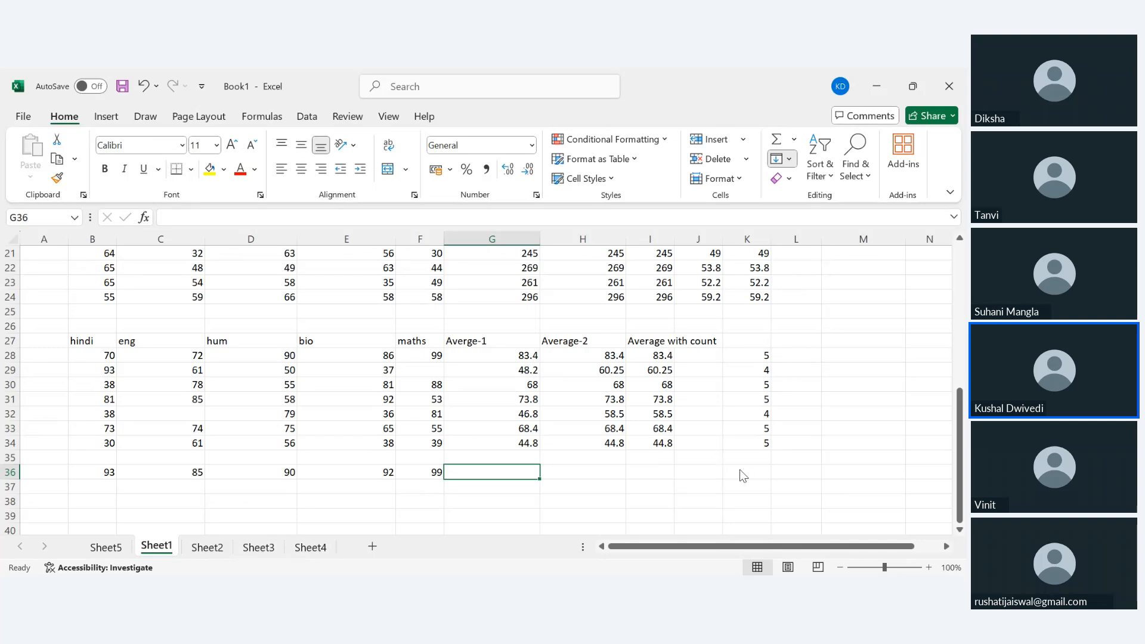
pyautogui.click(859, 442)
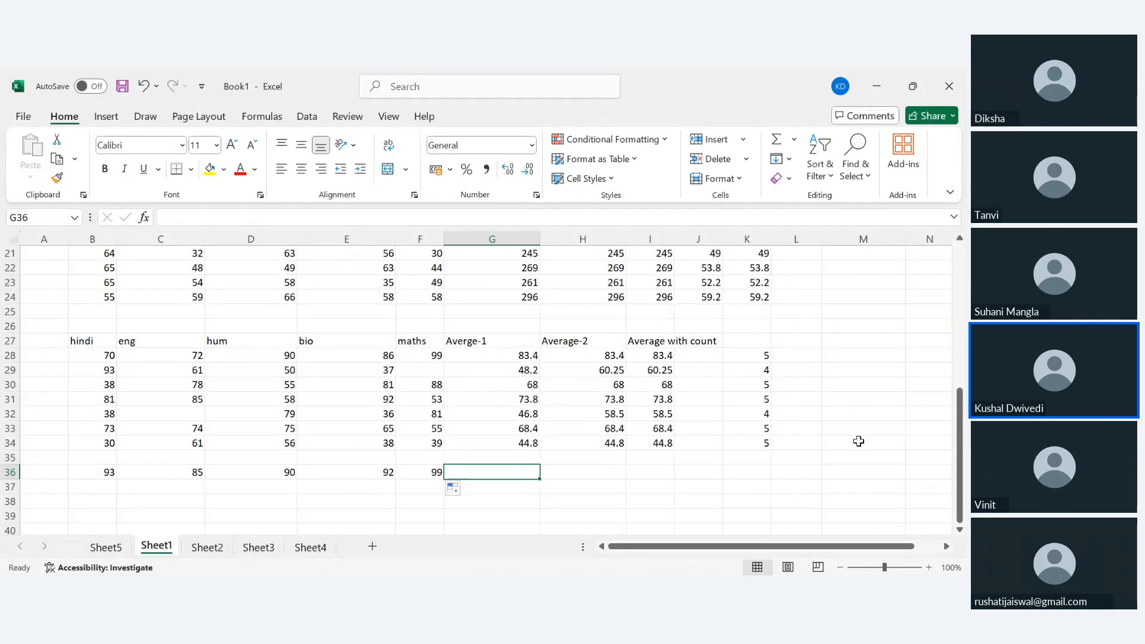
pyautogui.click(786, 182)
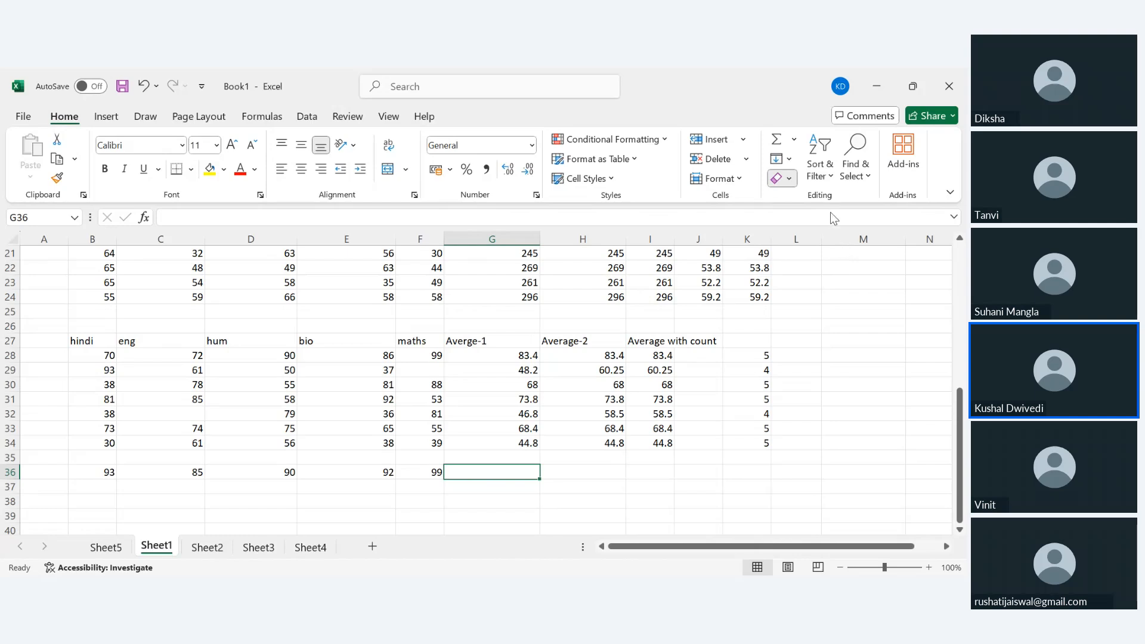
pyautogui.click(873, 407)
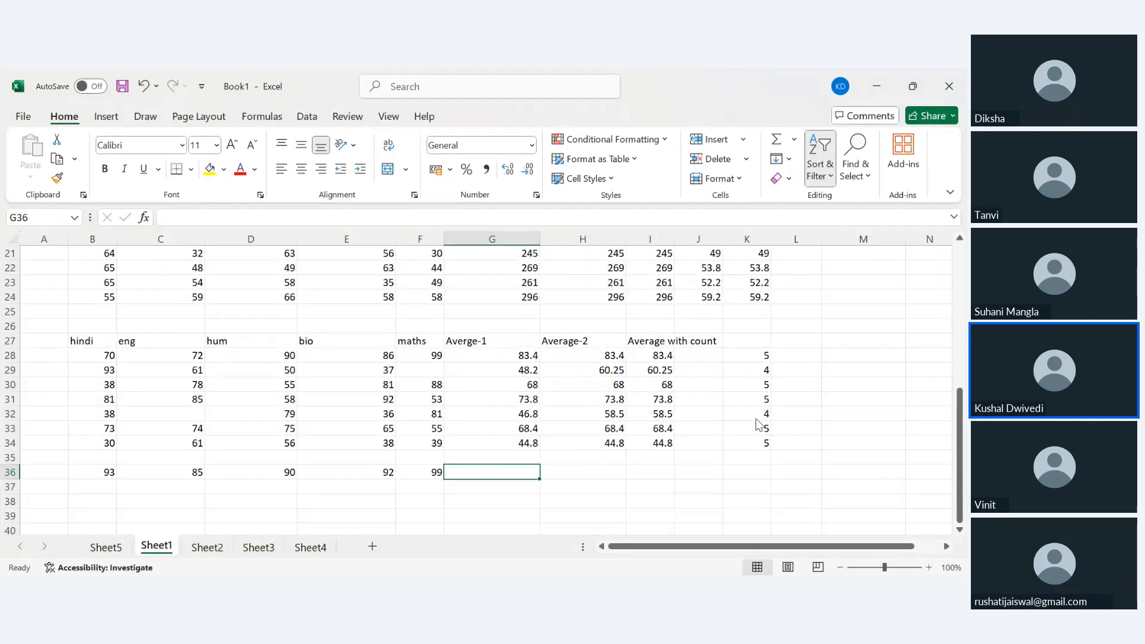
pyautogui.scroll(-2, 532, 405)
pyautogui.scroll(1, 534, 406)
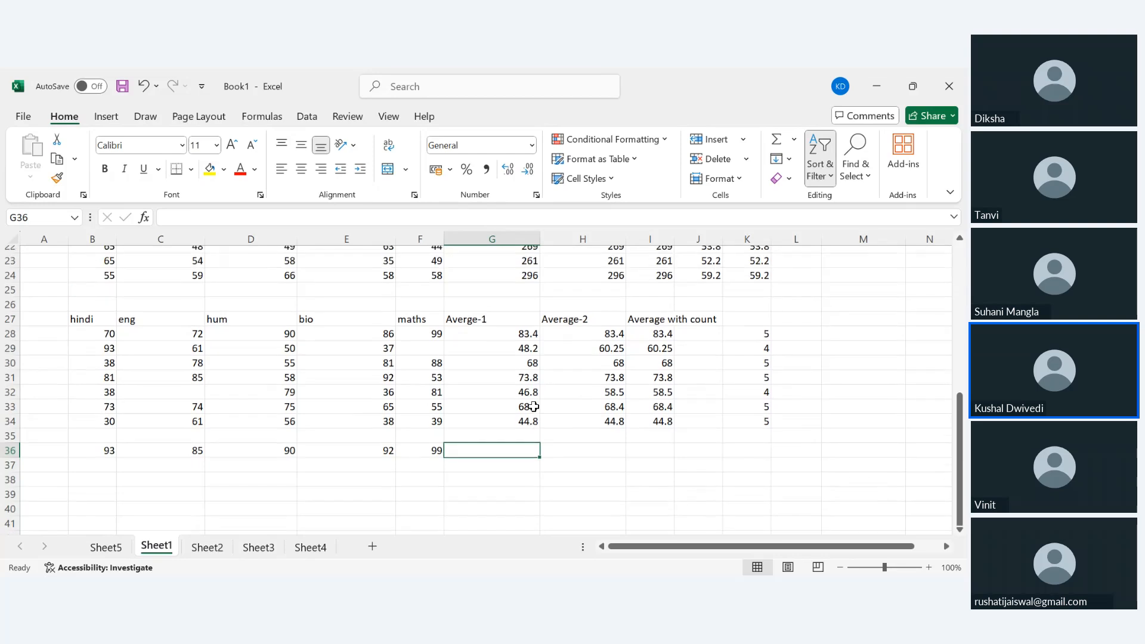
pyautogui.scroll(3, 534, 406)
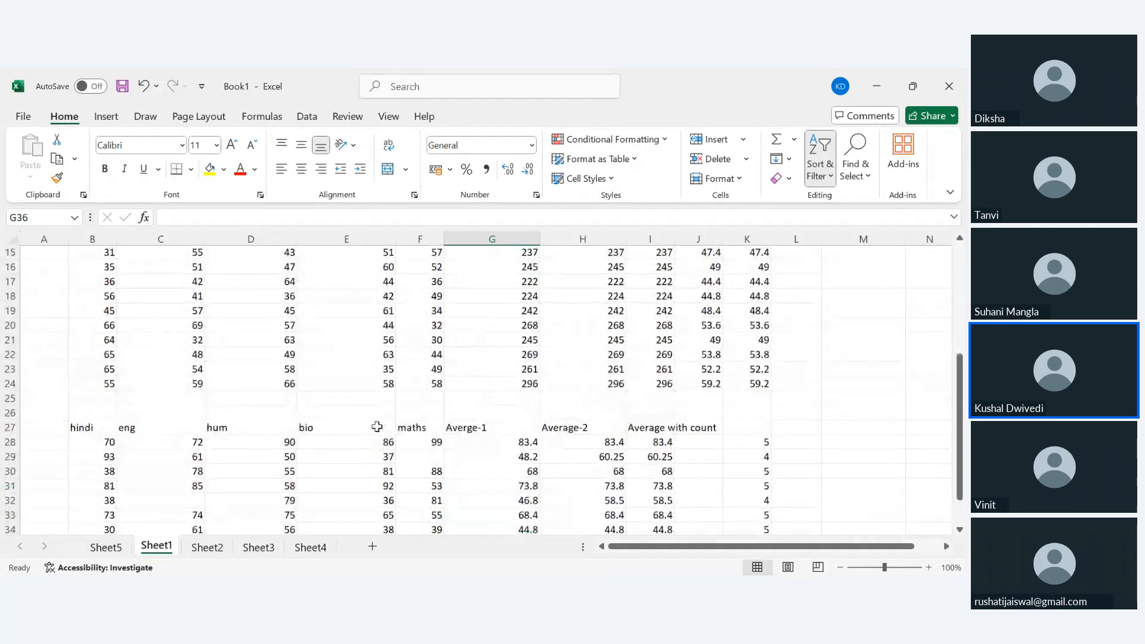
pyautogui.scroll(6, 377, 427)
pyautogui.scroll(-4, 378, 428)
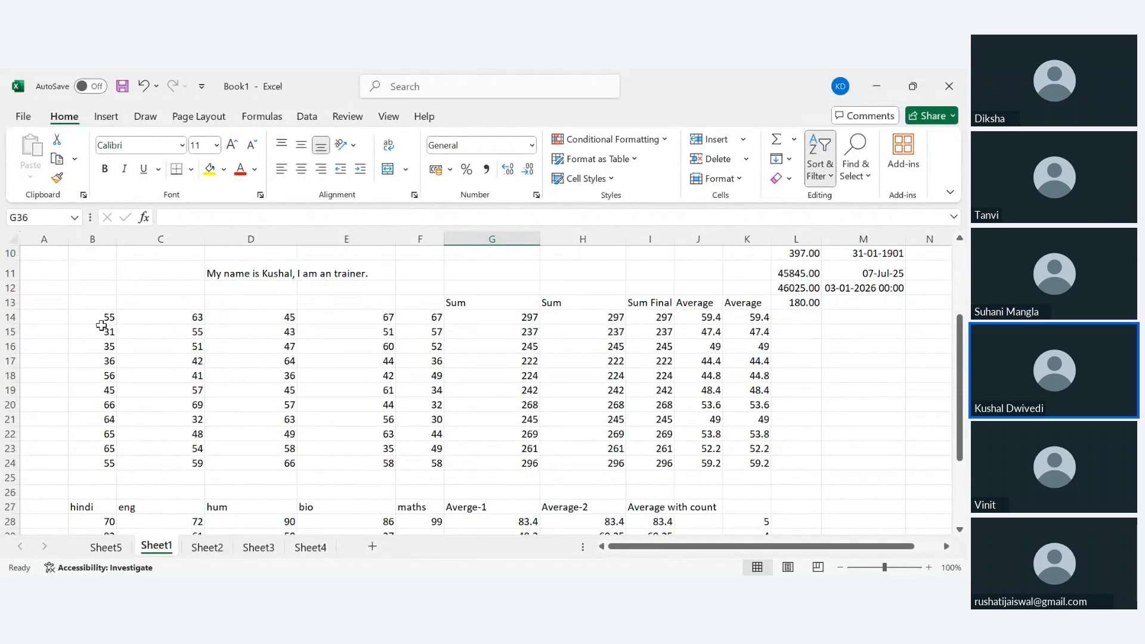
pyautogui.moveTo(105, 316); pyautogui.dragTo(582, 465)
pyautogui.click(604, 377)
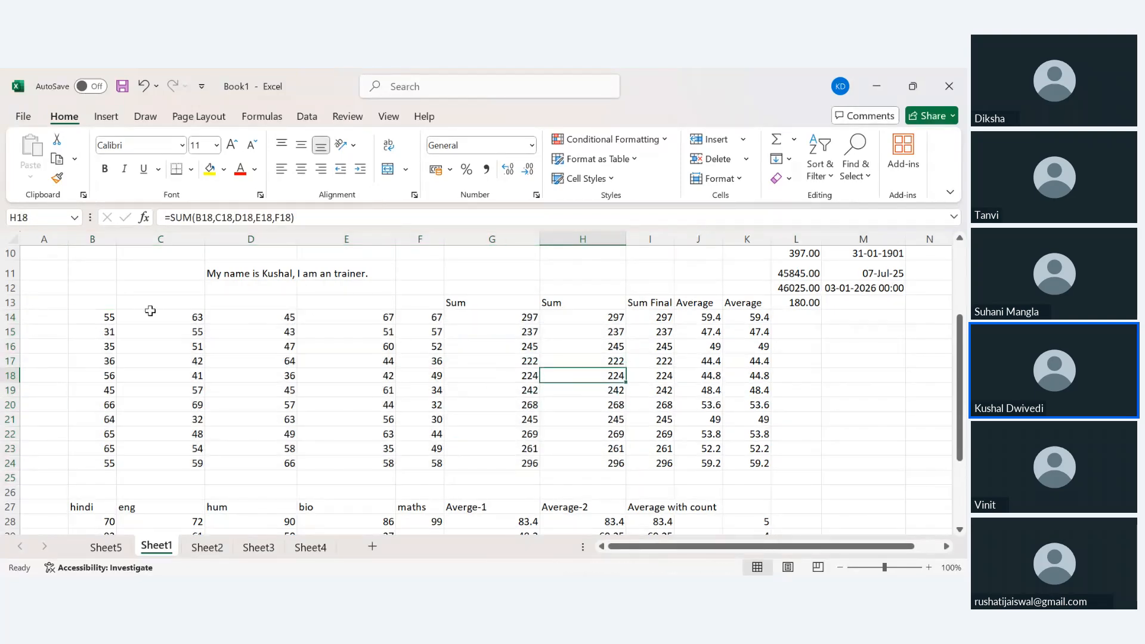
pyautogui.click(100, 303)
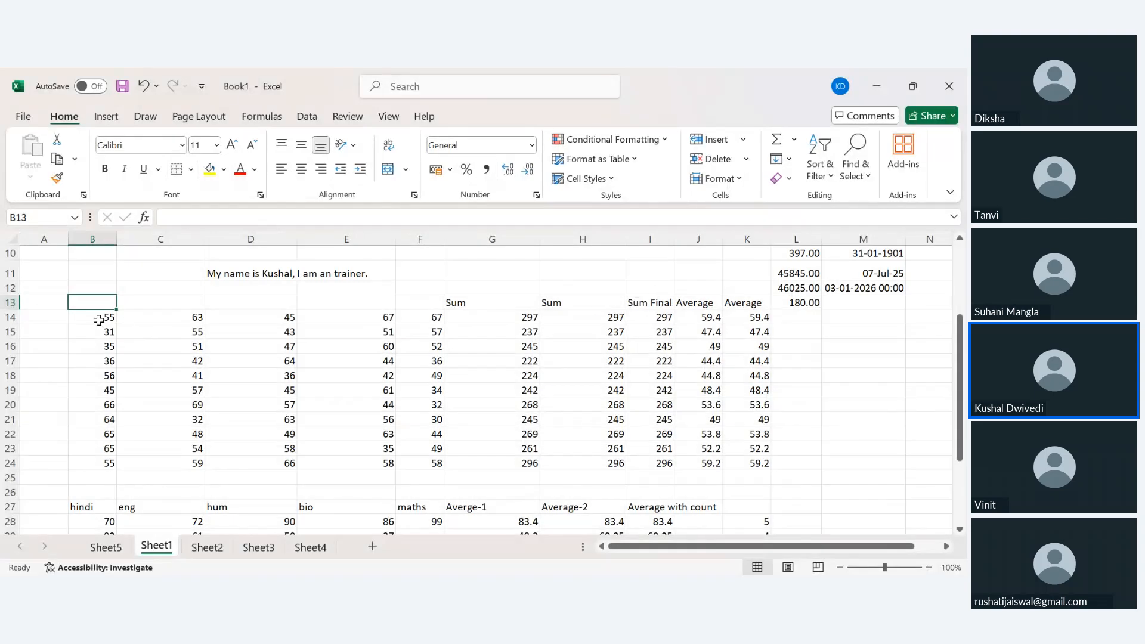
pyautogui.moveTo(94, 302); pyautogui.dragTo(658, 466)
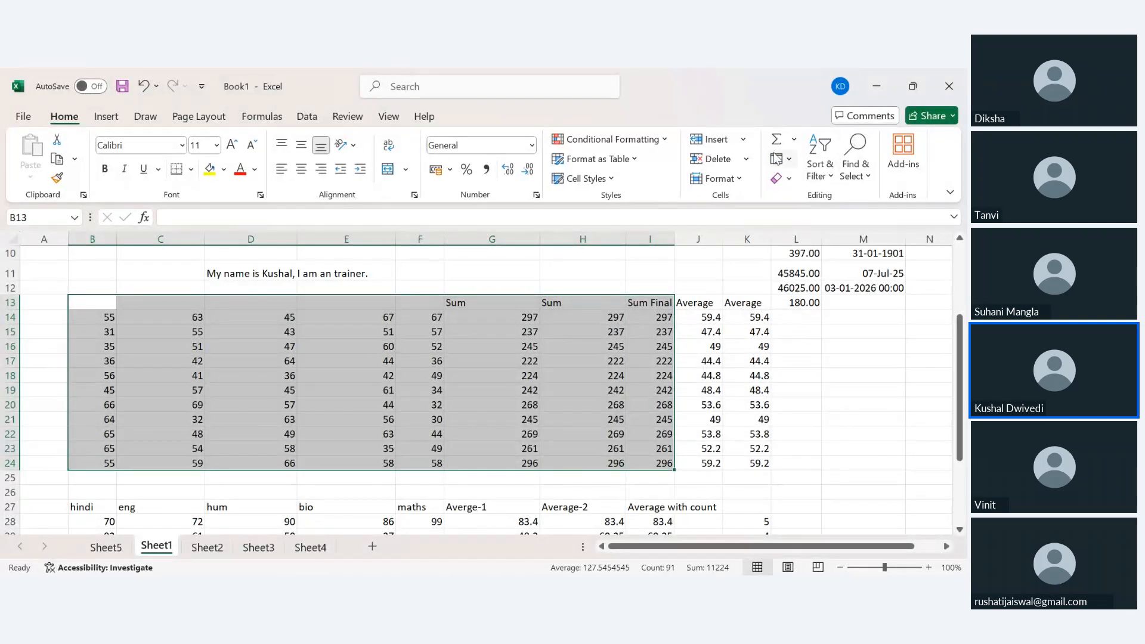
pyautogui.click(848, 228)
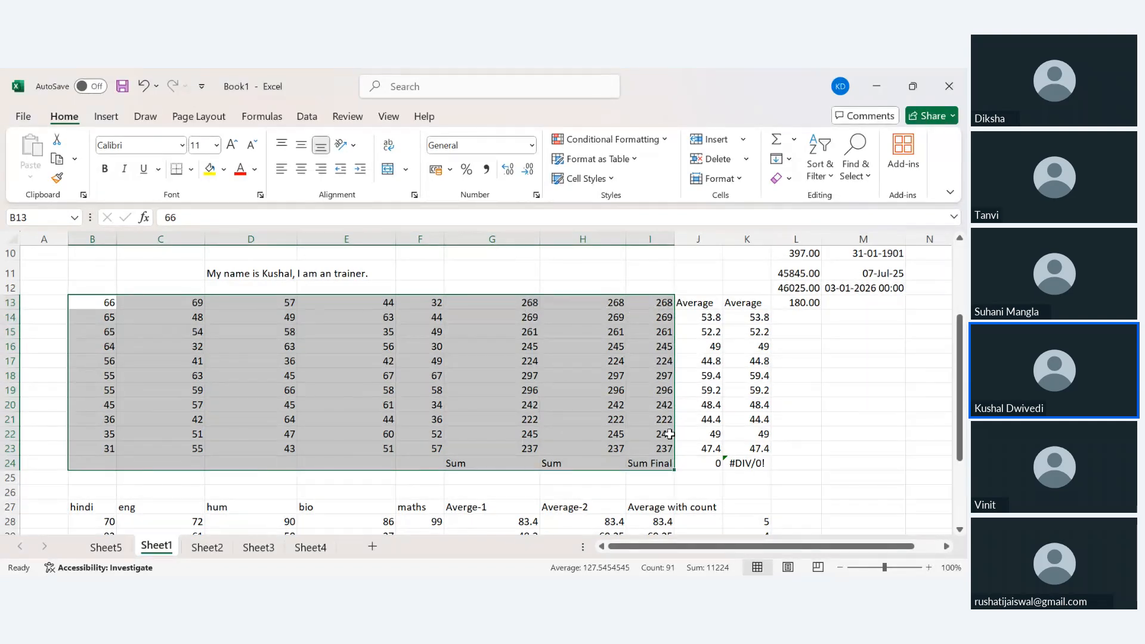
pyautogui.click(666, 304)
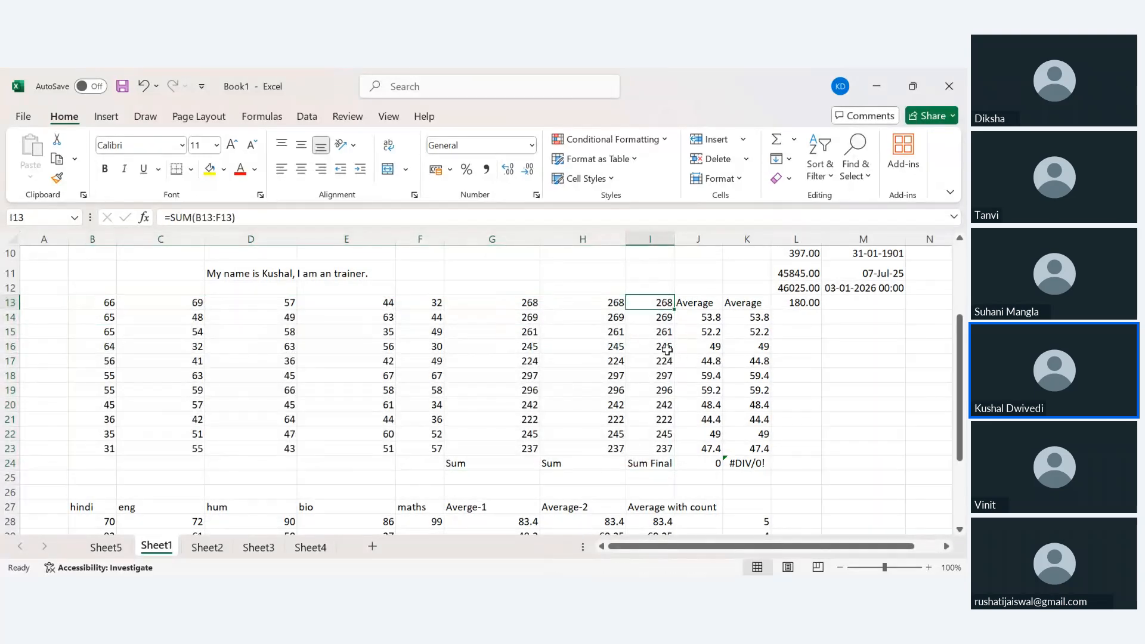
pyautogui.click(662, 323)
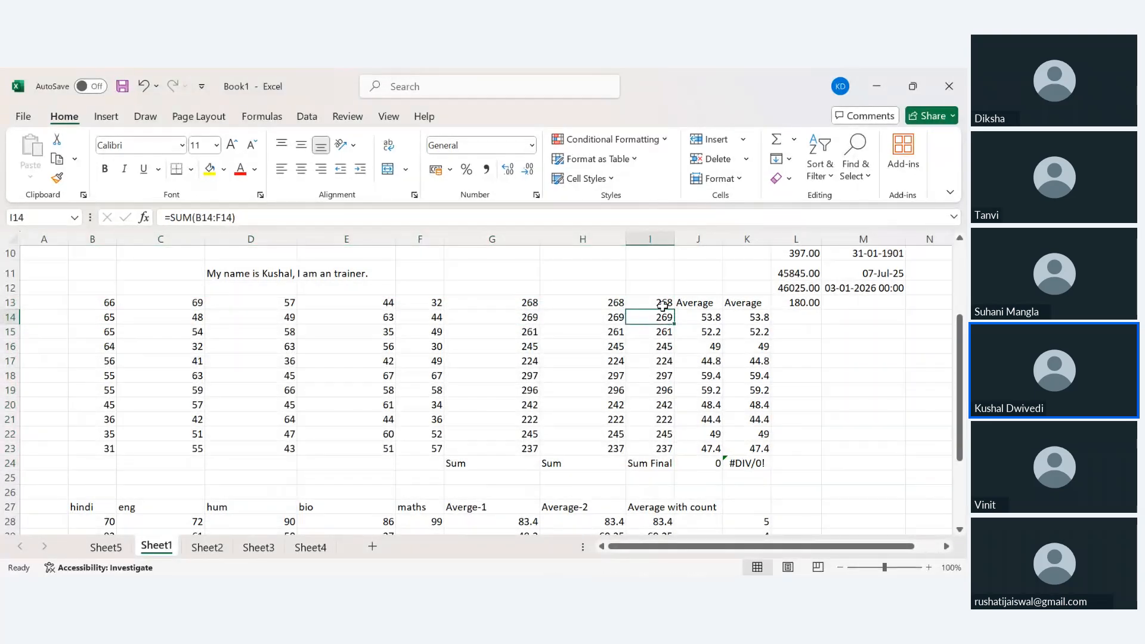
pyautogui.click(664, 306)
pyautogui.click(664, 319)
pyautogui.click(651, 465)
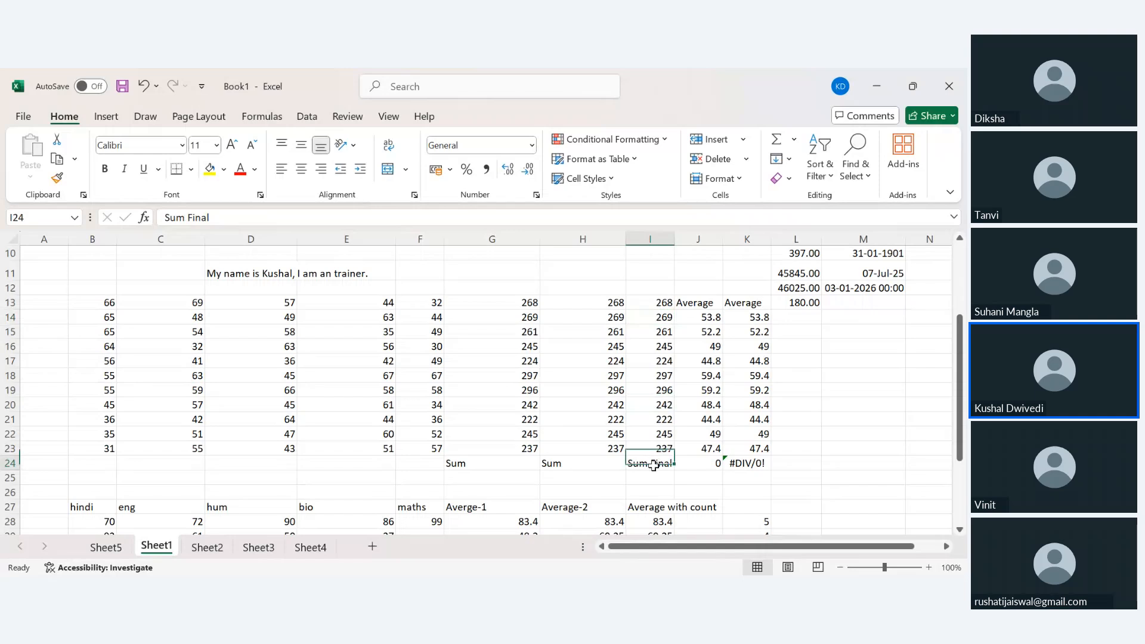
pyautogui.hotkey('ctrl', 'z')
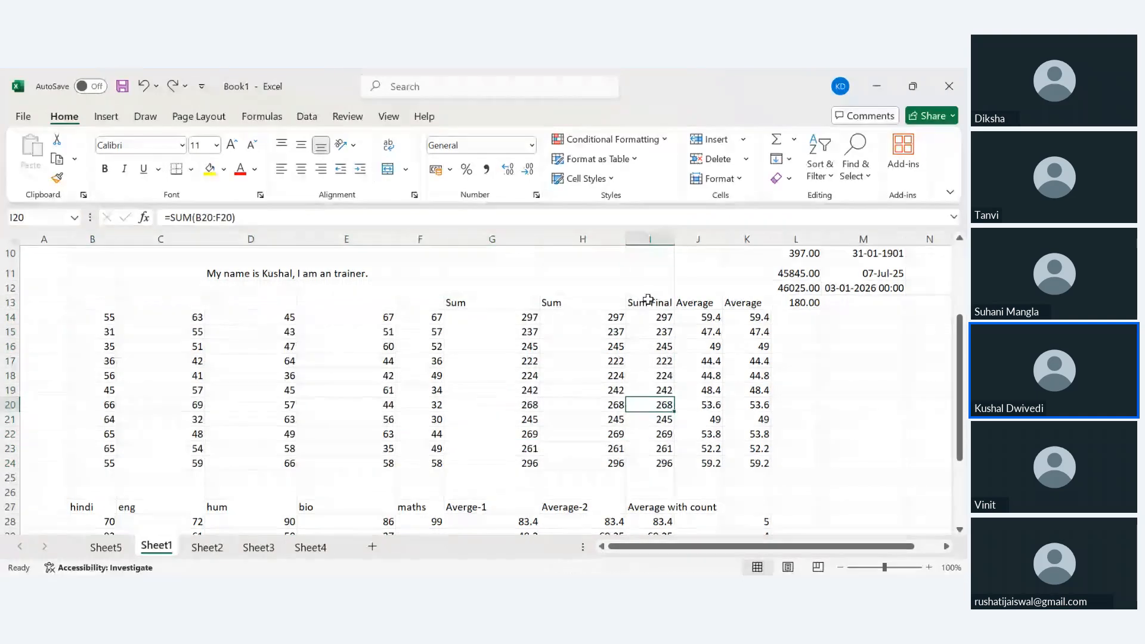
# Sort the B14:I24 marks rows smallest to largest by the Sum Final total.
pyautogui.moveTo(99, 316); pyautogui.dragTo(658, 464)
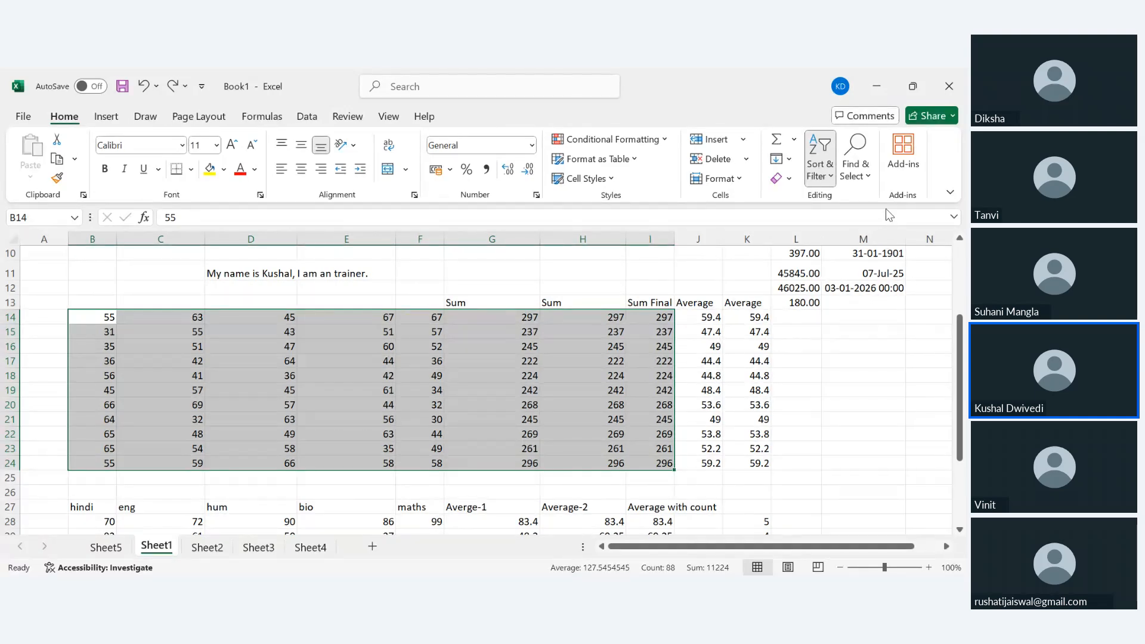
pyautogui.click(871, 257)
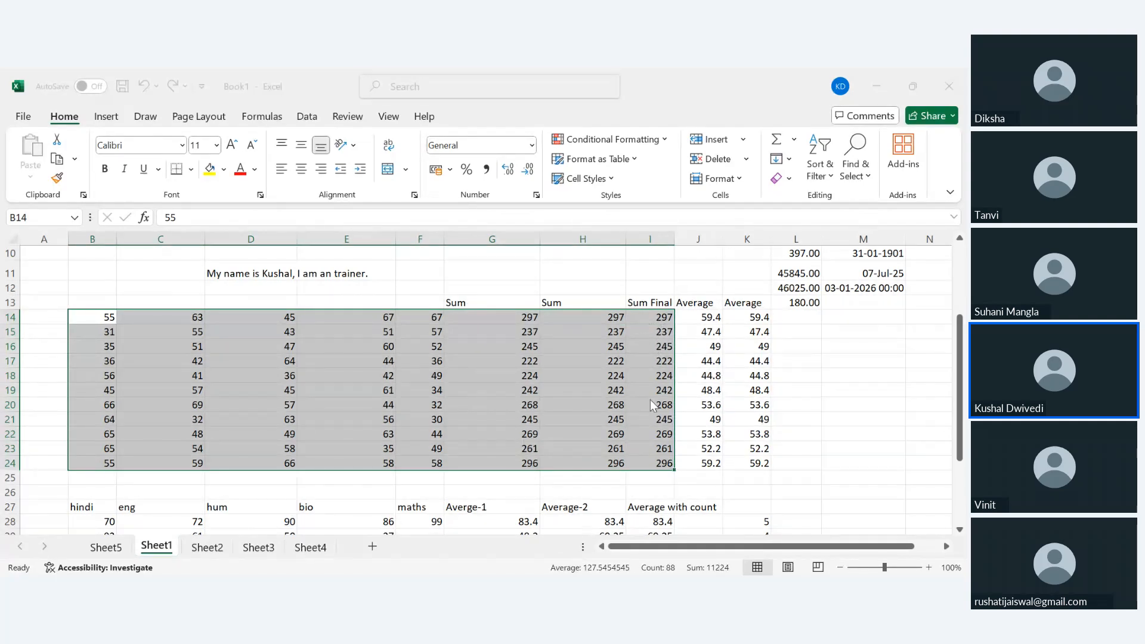
pyautogui.click(603, 432)
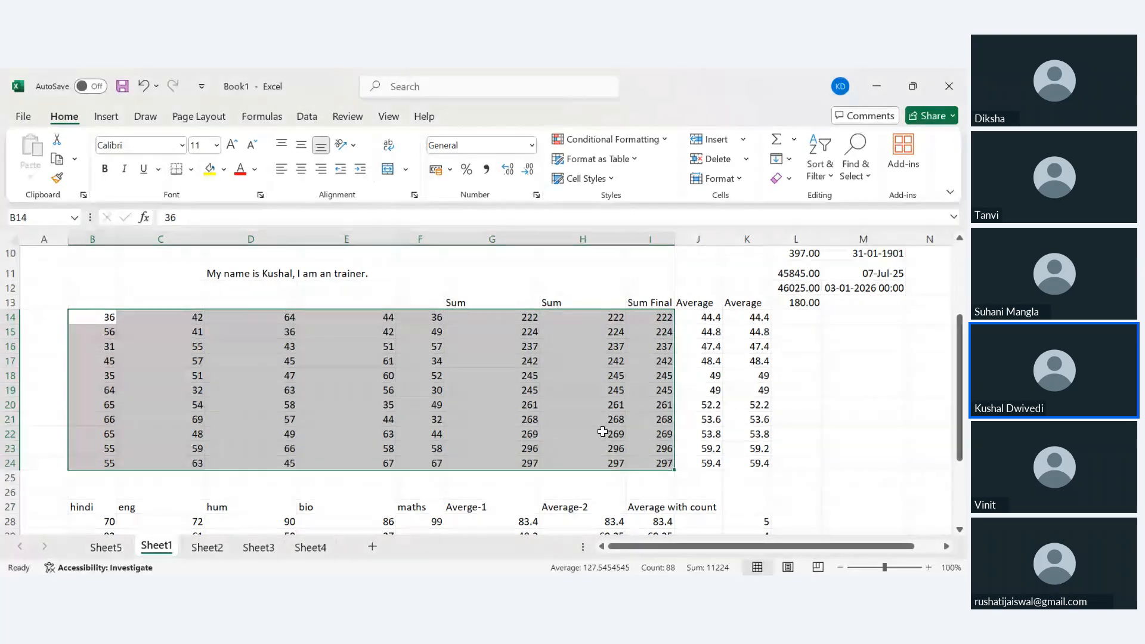
pyautogui.click(650, 317)
pyautogui.click(650, 318)
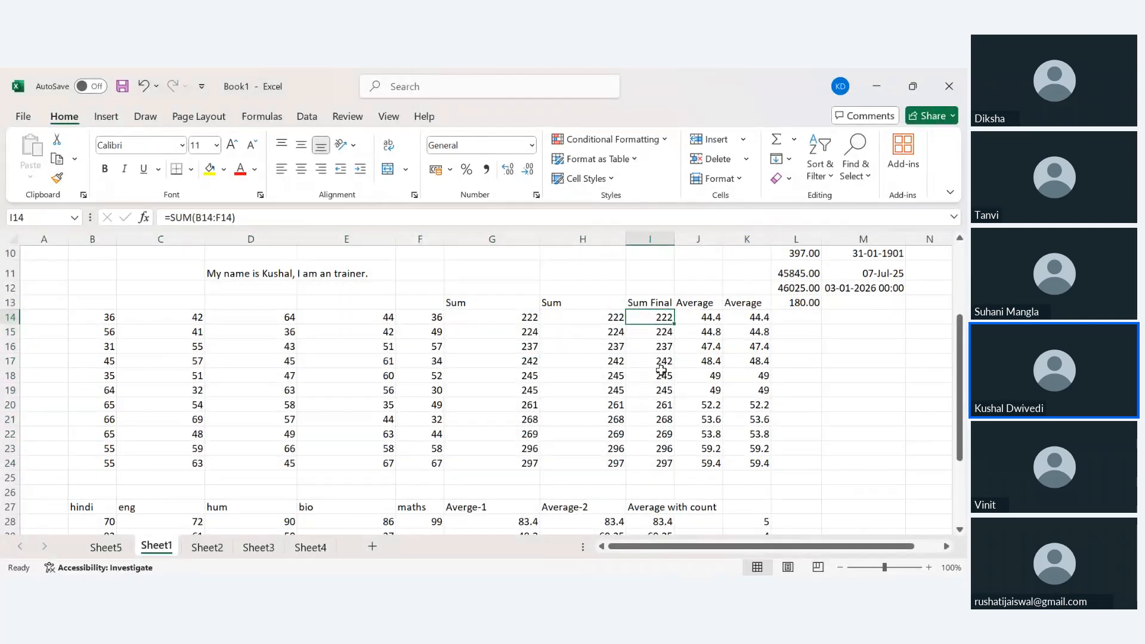
pyautogui.click(654, 464)
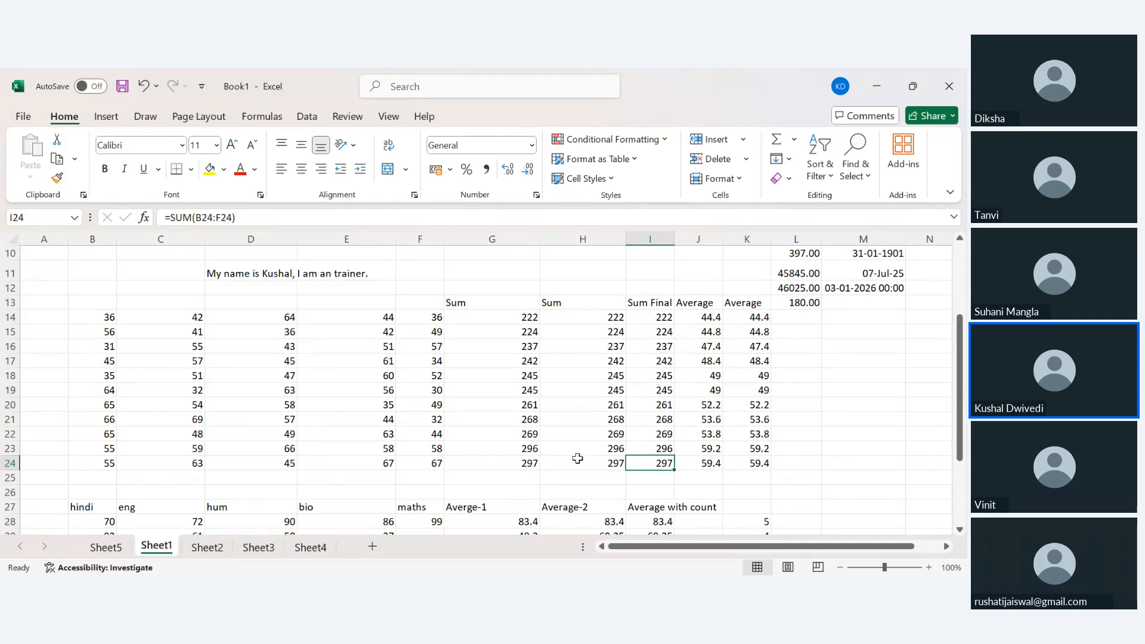
pyautogui.scroll(3, 582, 455)
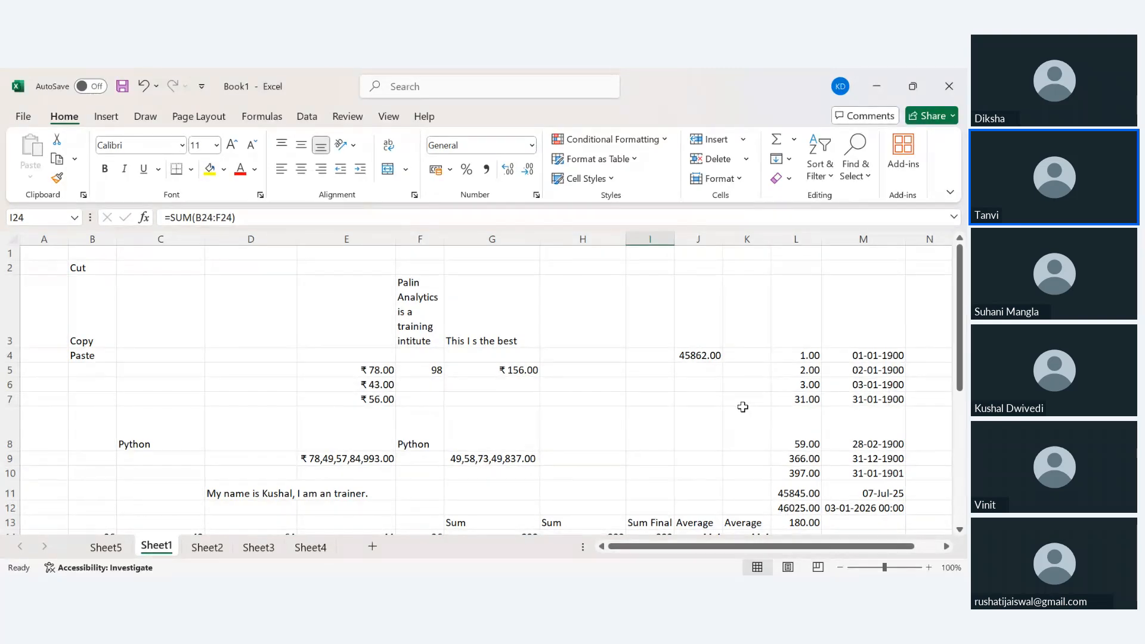
pyautogui.scroll(-2, 739, 405)
pyautogui.scroll(-2, 683, 417)
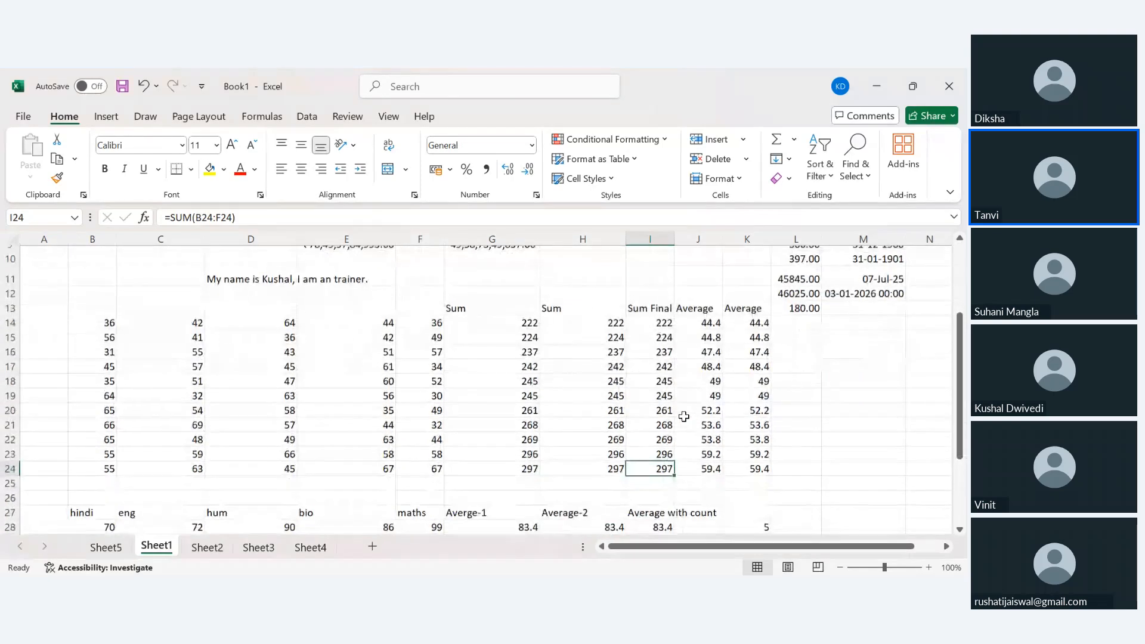
pyautogui.scroll(1, 683, 416)
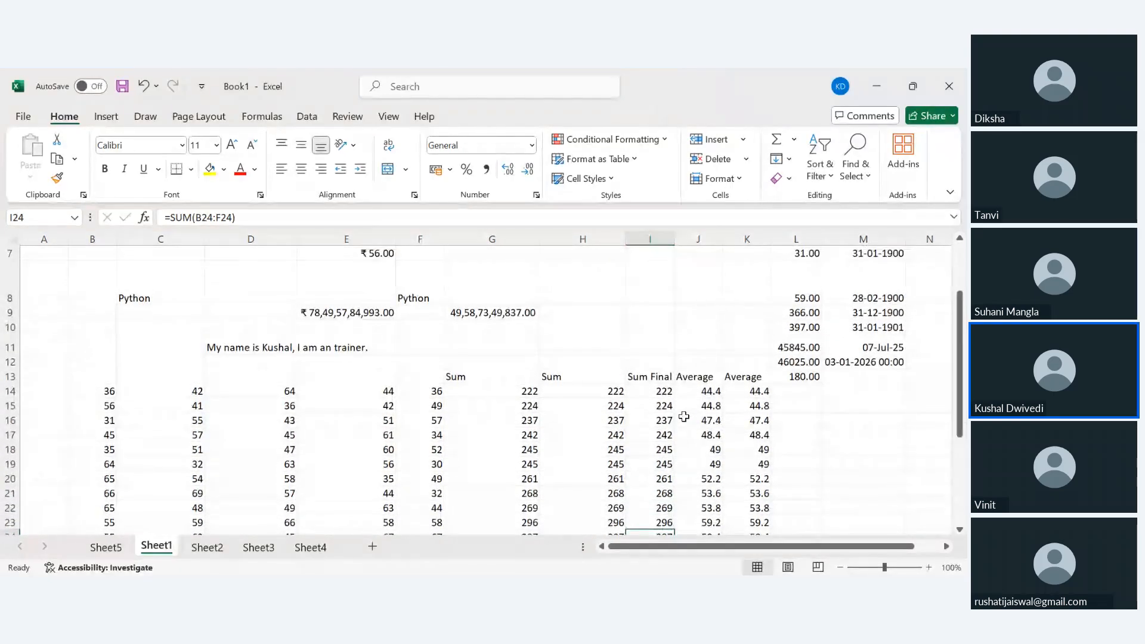
pyautogui.scroll(-1, 683, 416)
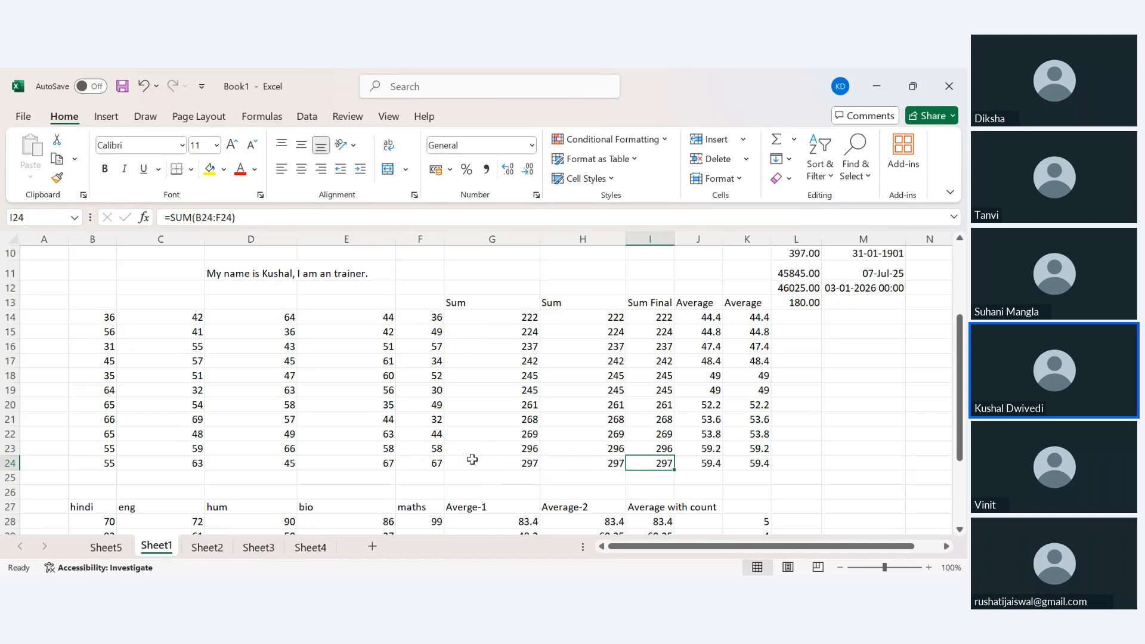
pyautogui.scroll(-4, 385, 452)
pyautogui.scroll(2, 384, 451)
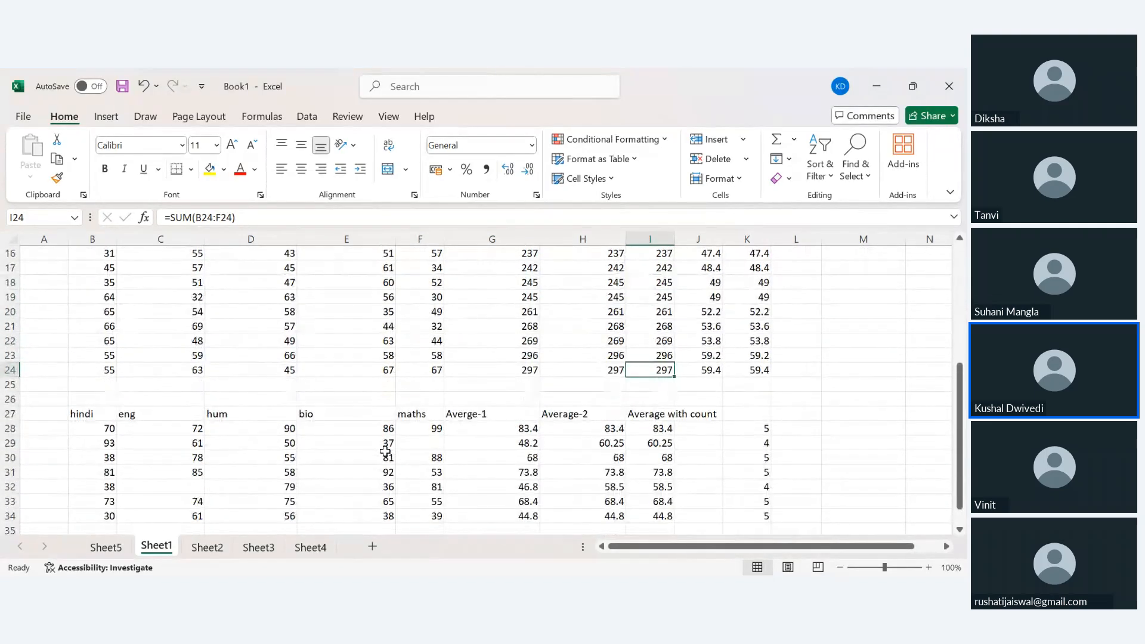
pyautogui.scroll(3, 384, 451)
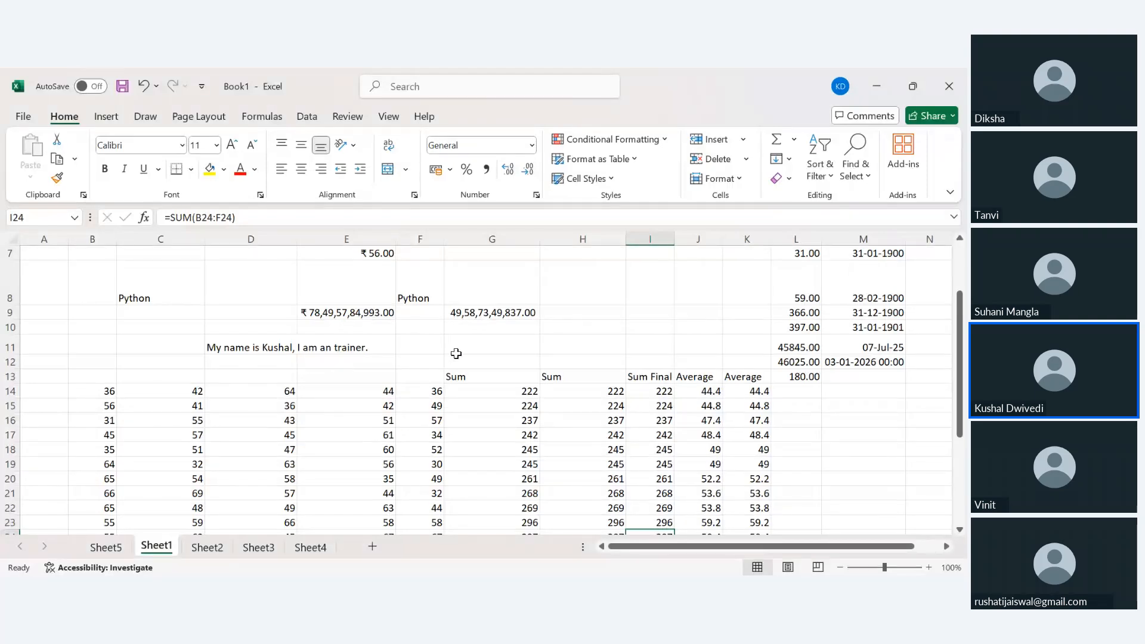
pyautogui.scroll(-2, 456, 352)
pyautogui.scroll(-3, 456, 354)
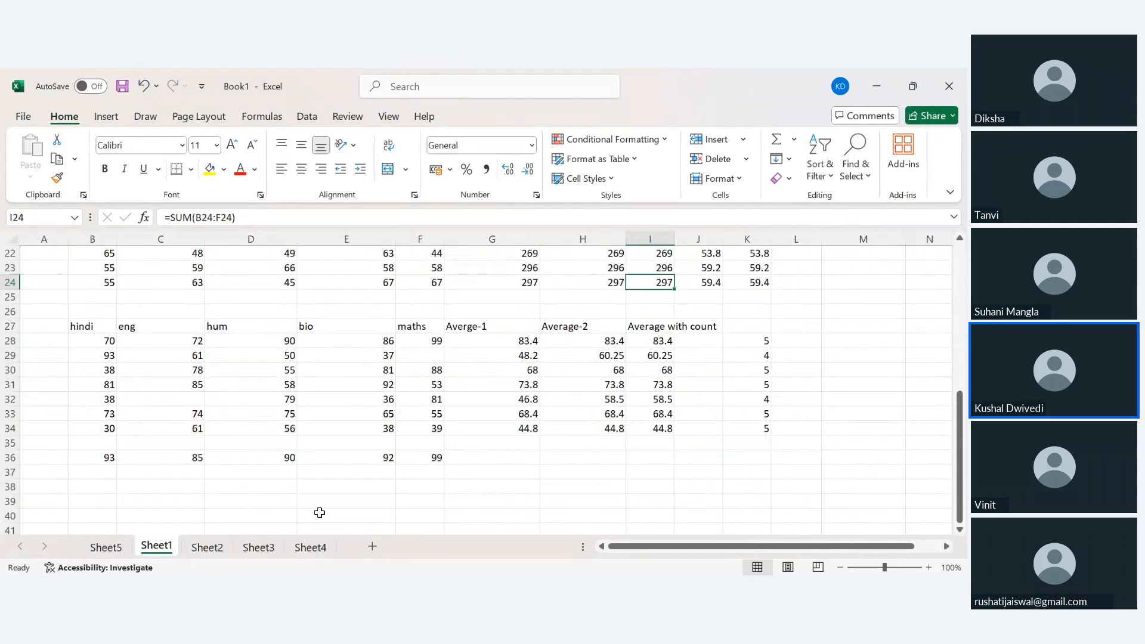
# On Sheet2, enter =RANDBETWEEN(30,95) in B3 and extend the selection rightward.
pyautogui.click(205, 547)
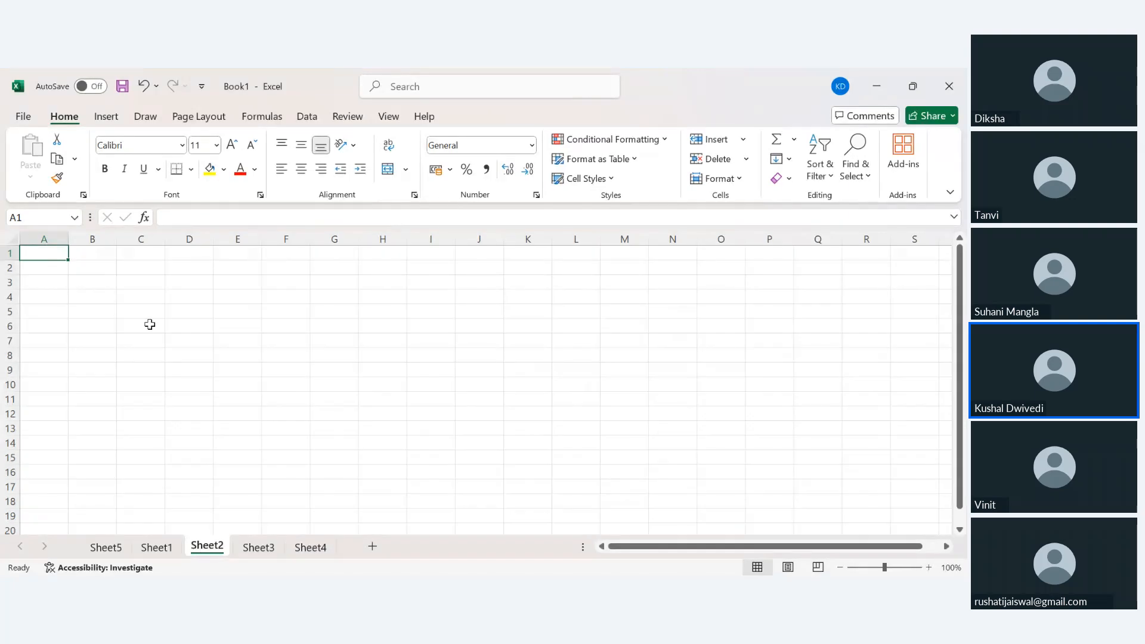
pyautogui.click(83, 284)
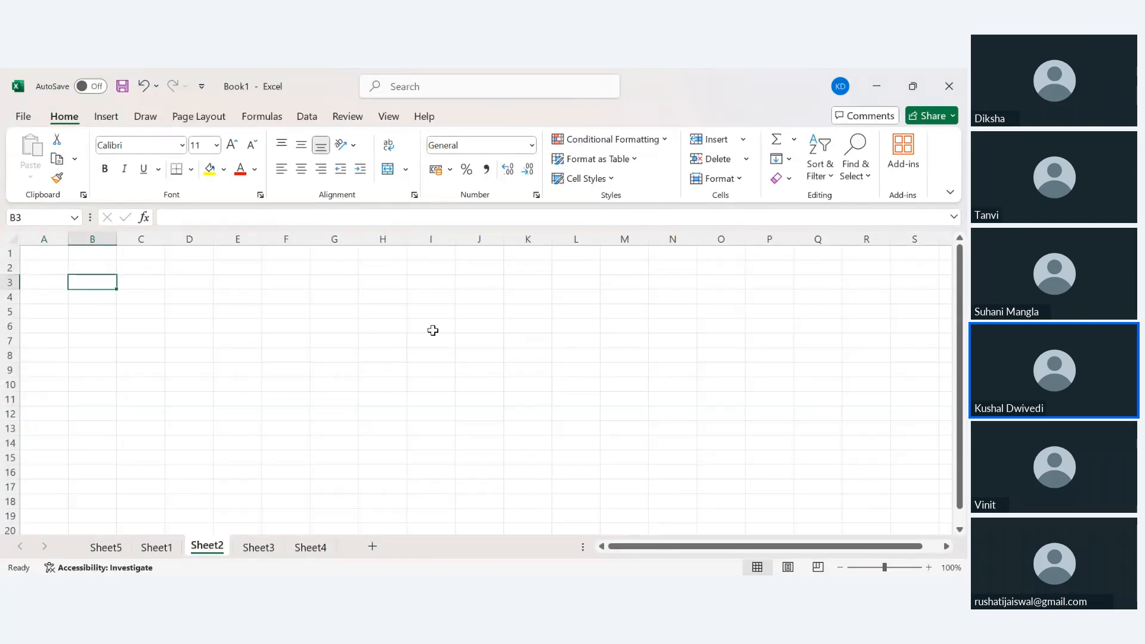
pyautogui.write('=rand')
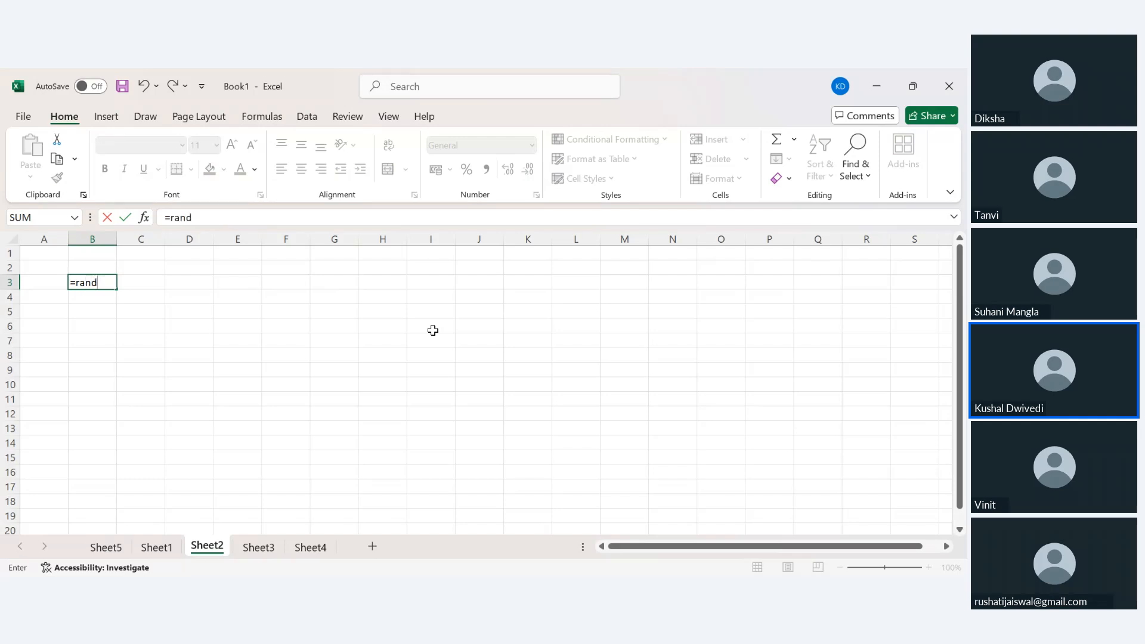
pyautogui.write('between(30,95')
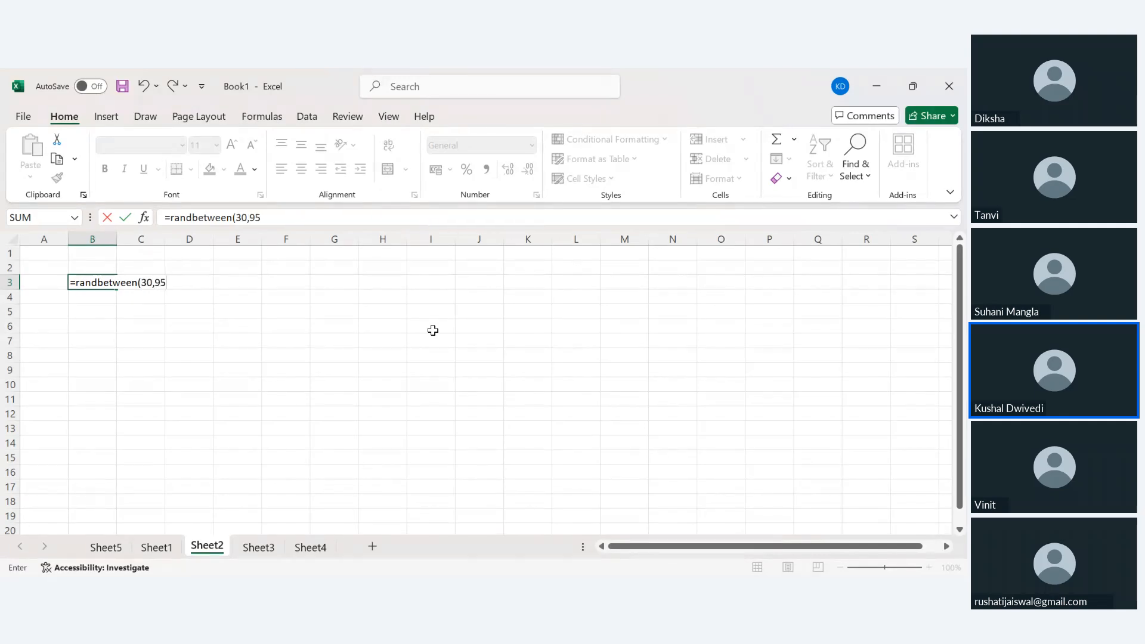
pyautogui.press('Return')
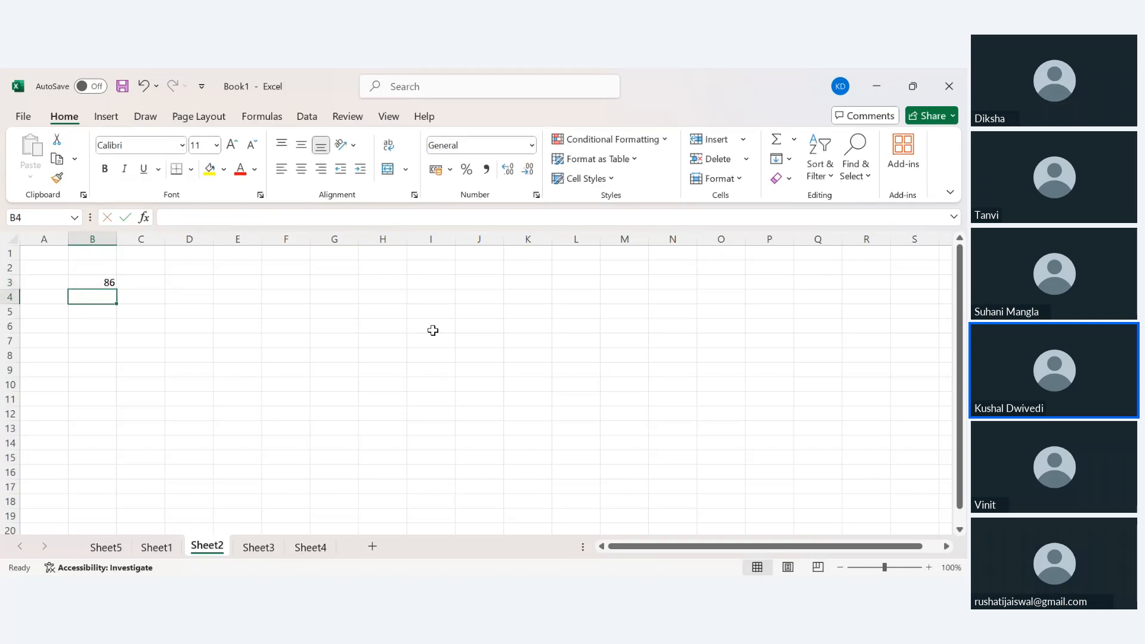
pyautogui.press('Up')
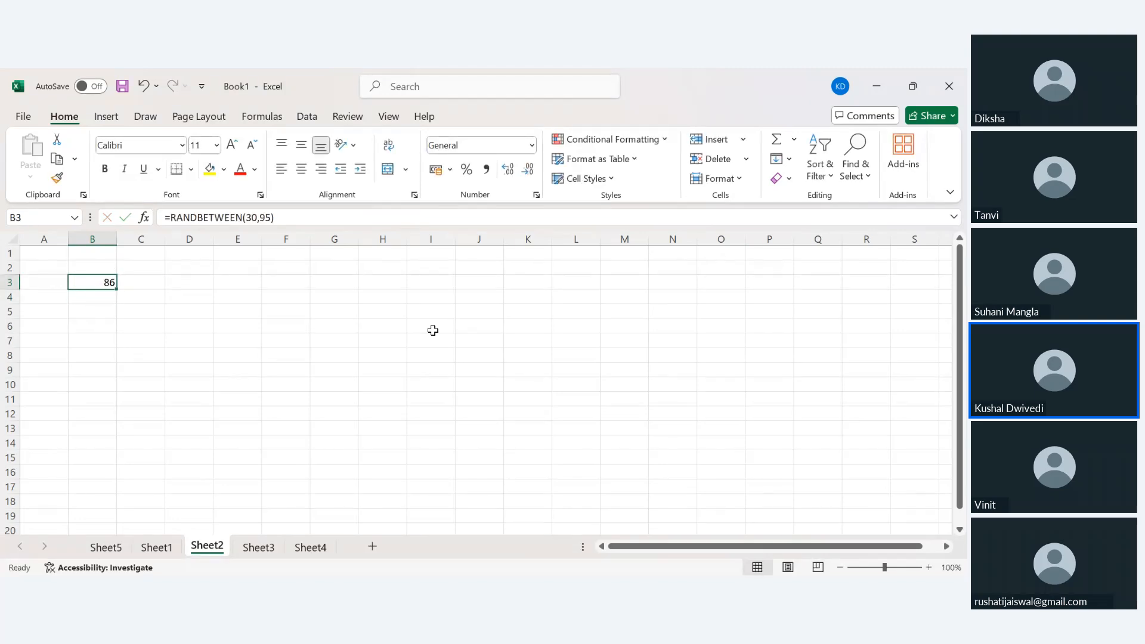
pyautogui.hotkey('shift', 'Right')
pyautogui.hotkey('shift', 'Right')
pyautogui.hotkey('shift', 'Right')
pyautogui.hotkey('shift', 'Right')
pyautogui.hotkey('shift', 'Right')
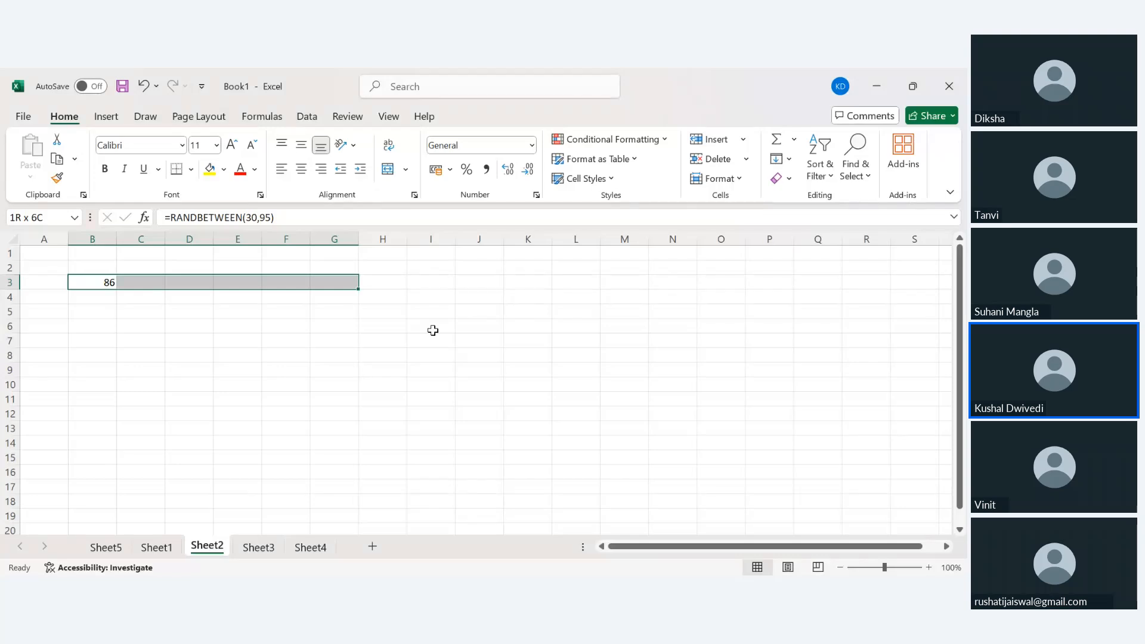
# Fill the RANDBETWEEN formula across B3:G3 and down to row 35.
pyautogui.hotkey('ctrl', 'r')
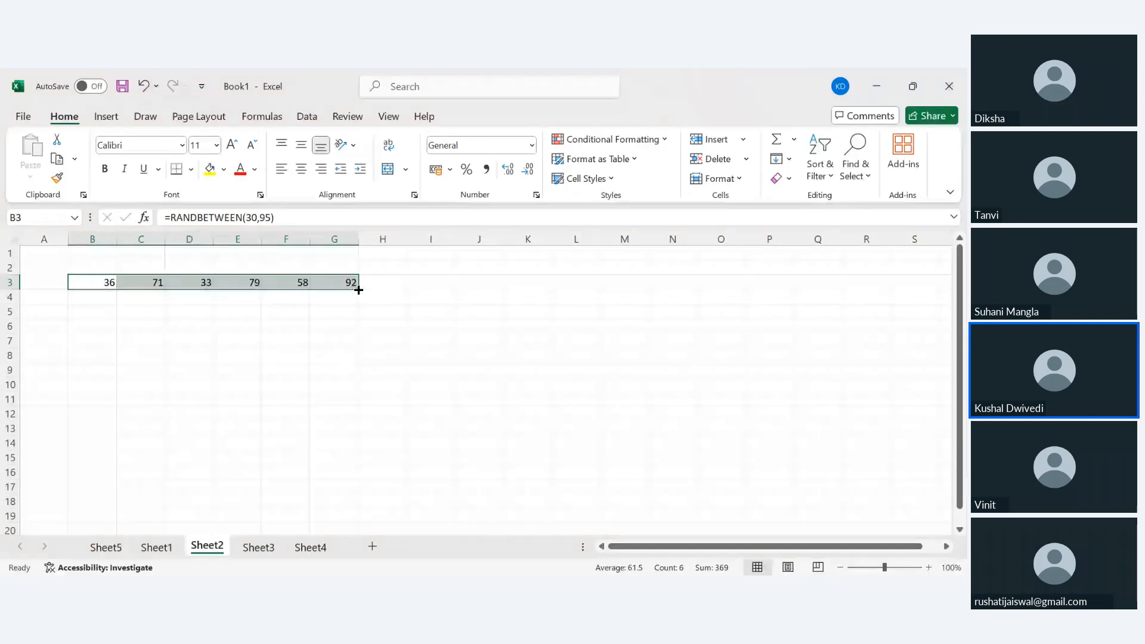
pyautogui.moveTo(359, 289); pyautogui.dragTo(332, 475)
pyautogui.scroll(6, 333, 473)
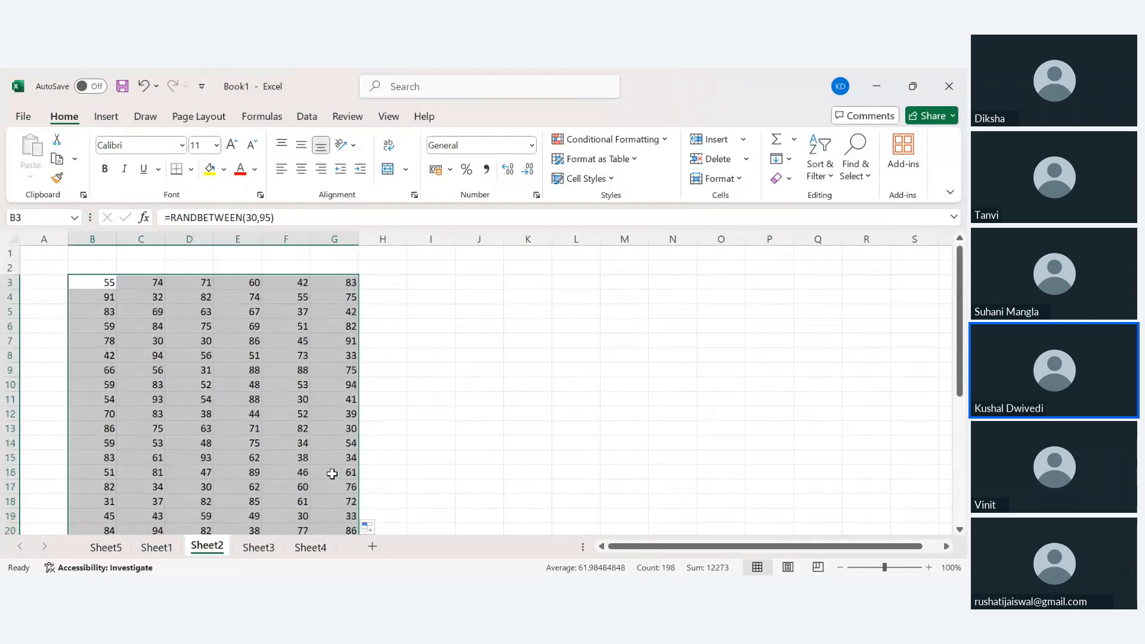
pyautogui.scroll(-4, 327, 465)
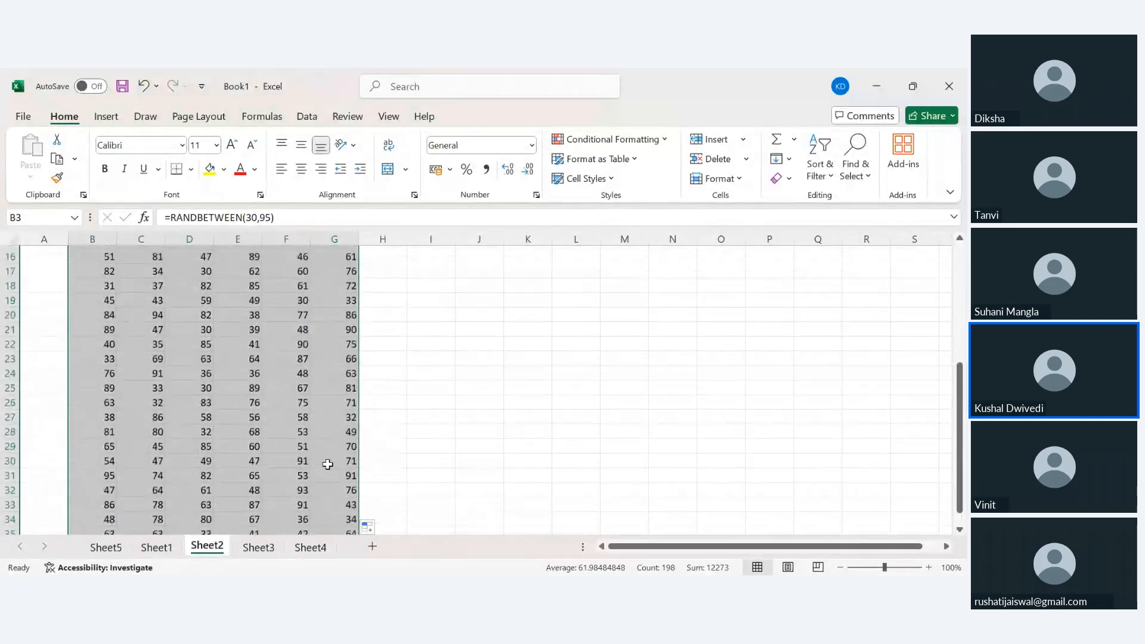
pyautogui.scroll(4, 327, 464)
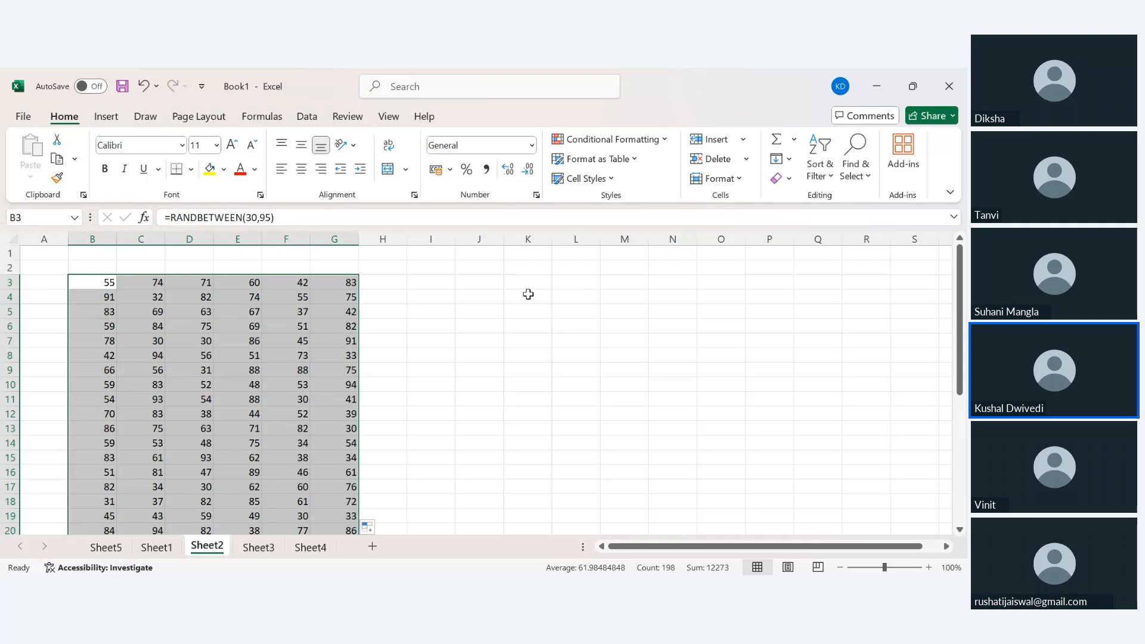
# Type the test entries tt, oo, 22 and 76 into K3:K6.
pyautogui.click(546, 286)
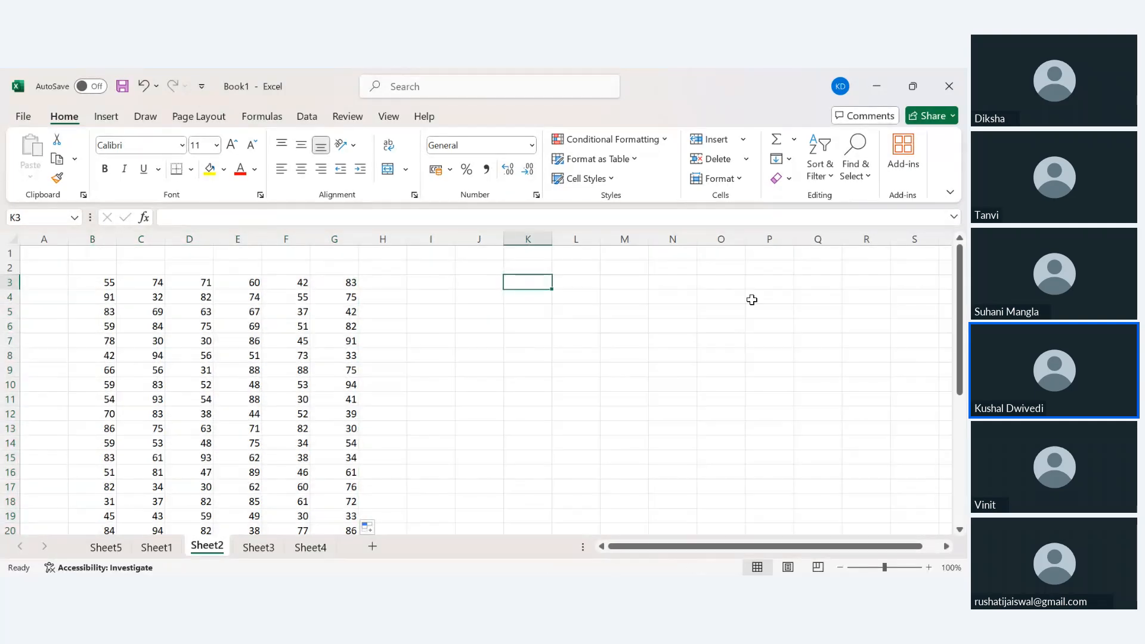
pyautogui.write('tt')
pyautogui.press('Return')
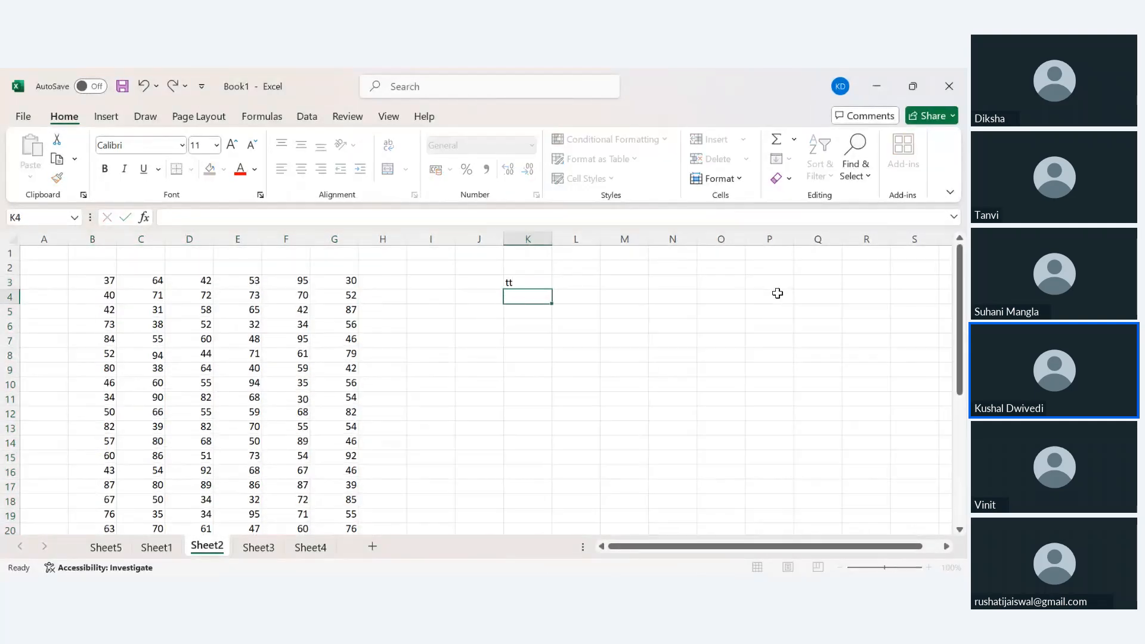
pyautogui.write('oo')
pyautogui.press('Return')
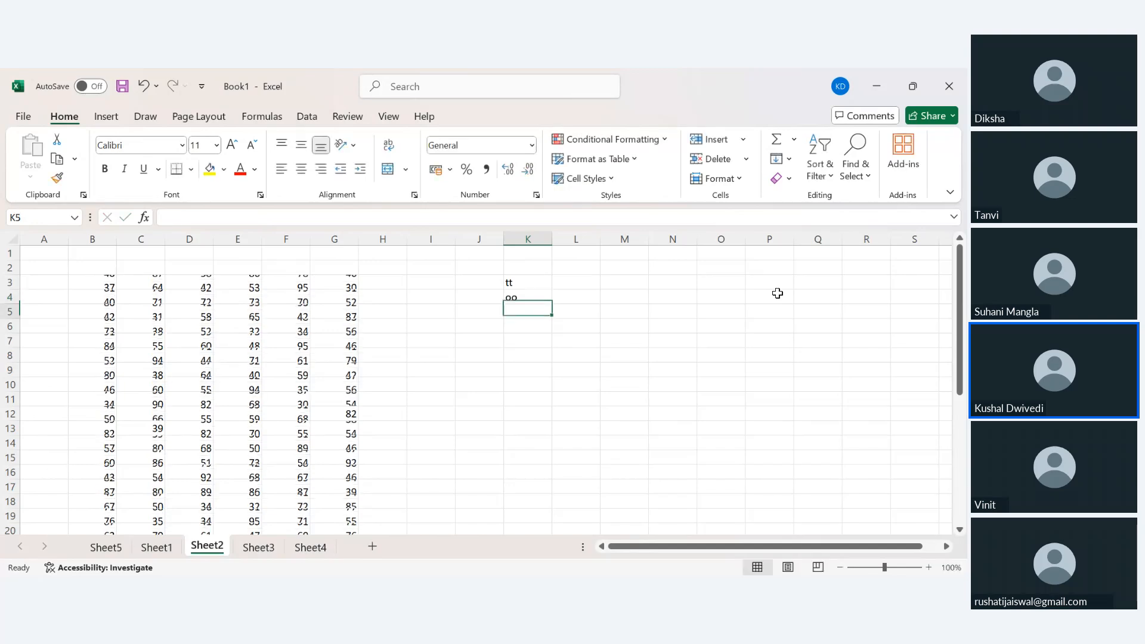
pyautogui.write('22')
pyautogui.press('Return')
pyautogui.write('76')
pyautogui.press('Return')
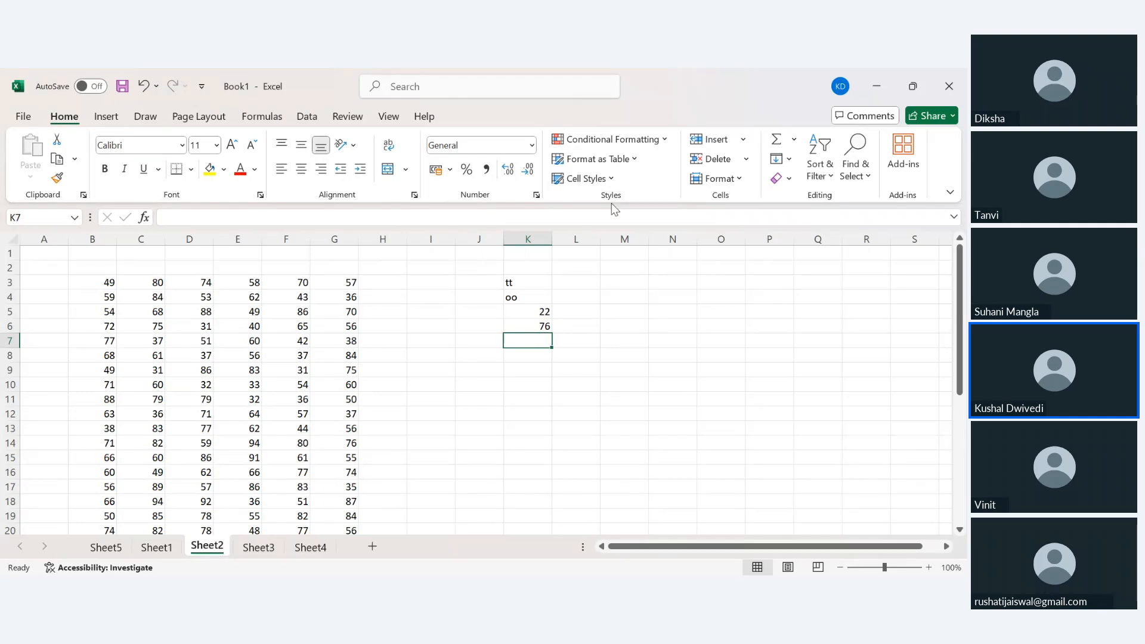
# Enter 5 in K7 and check that B3's random mark recalculates.
pyautogui.click(94, 283)
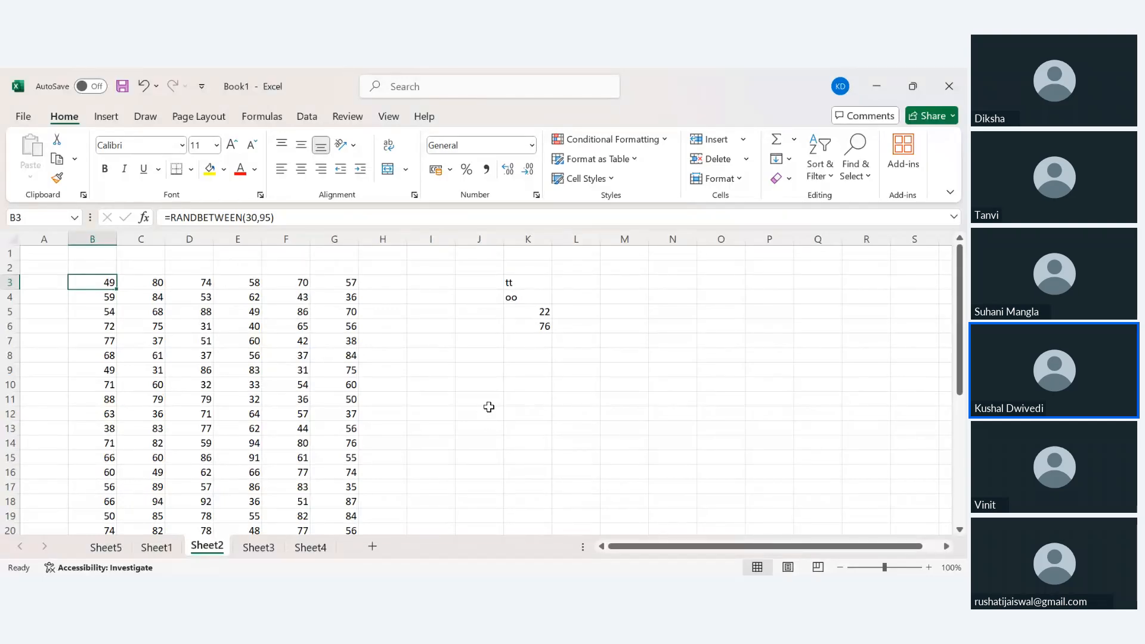
pyautogui.click(547, 341)
pyautogui.doubleClick(547, 341)
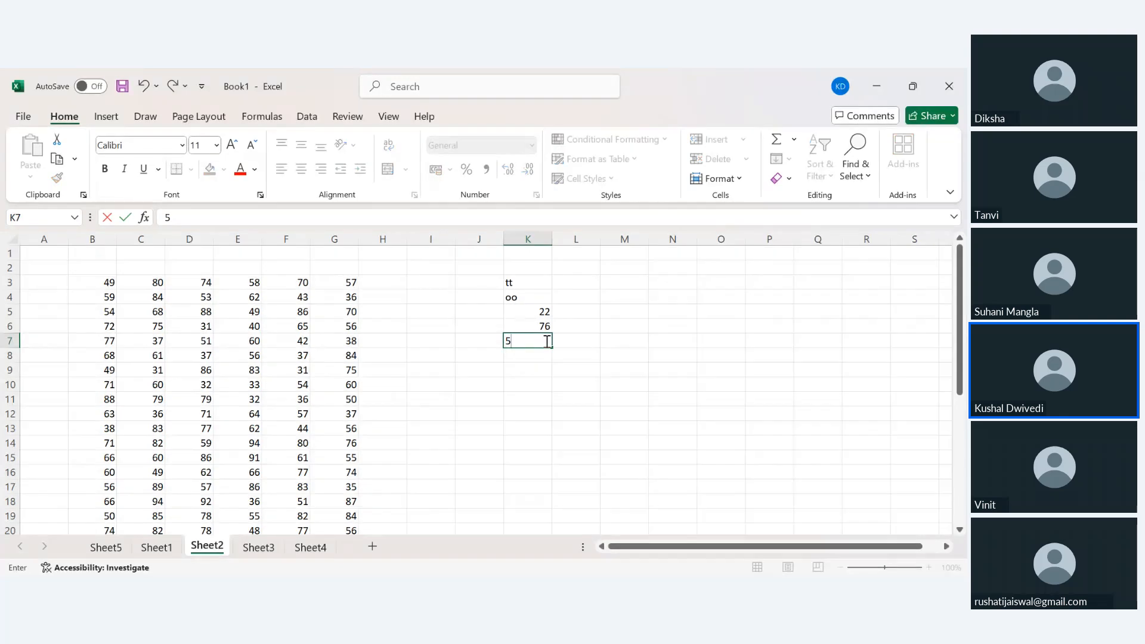
pyautogui.press('Return')
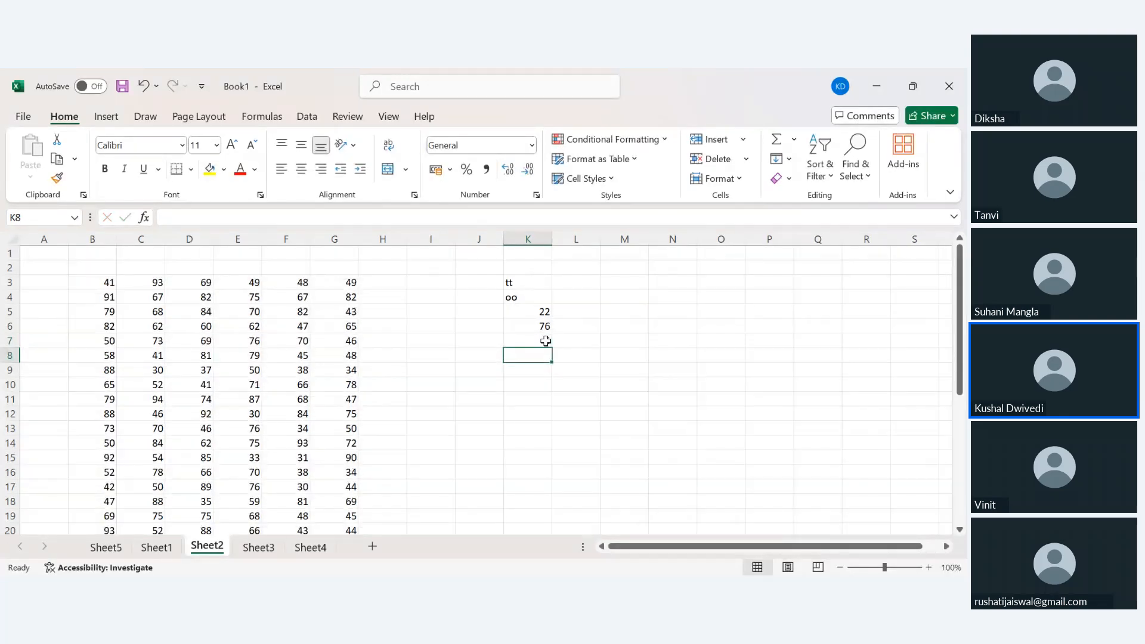
pyautogui.click(98, 279)
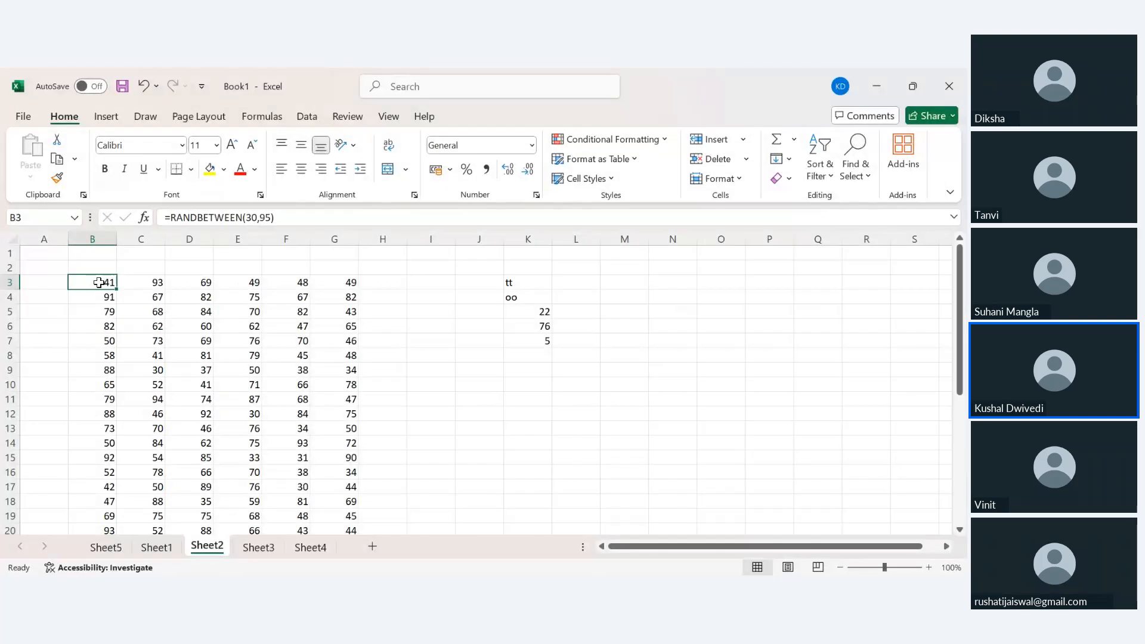
# Copy the whole B3:G35 marks block for pasting back as values.
pyautogui.hotkey('ctrl', 'shift', 'Right')
pyautogui.hotkey('ctrl', 'shift', 'Down')
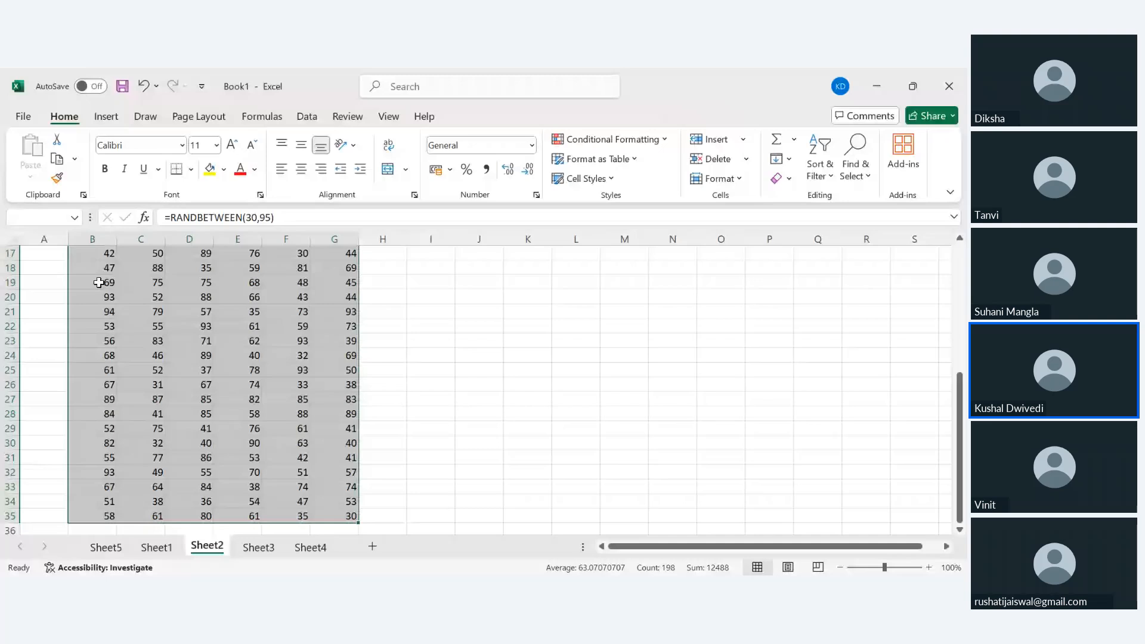
pyautogui.hotkey('ctrl', 'c')
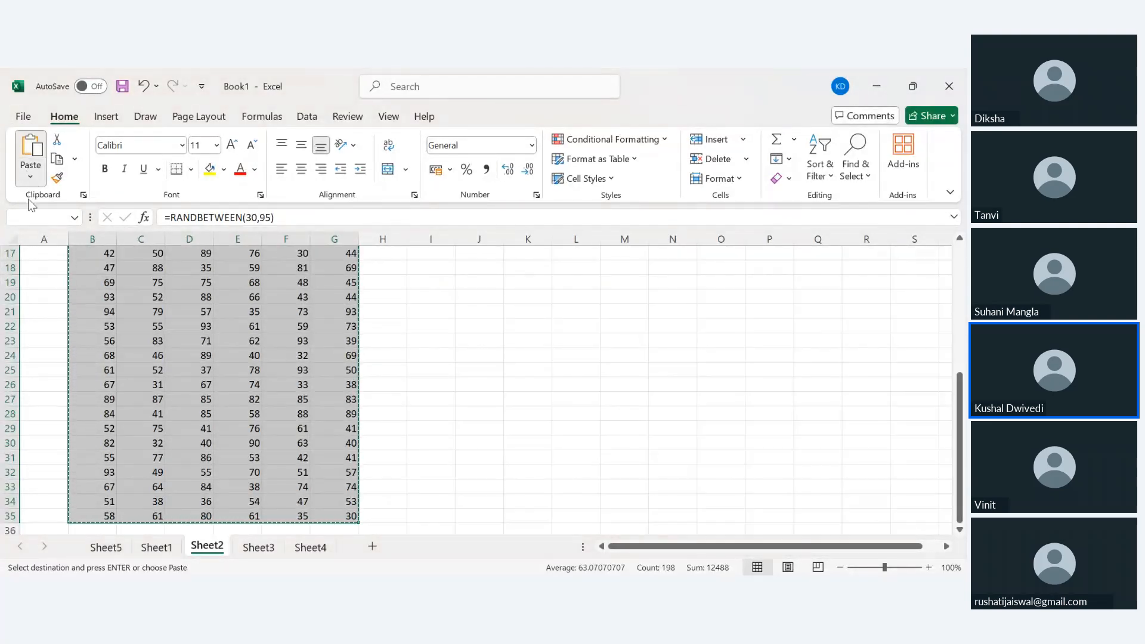
pyautogui.click(25, 286)
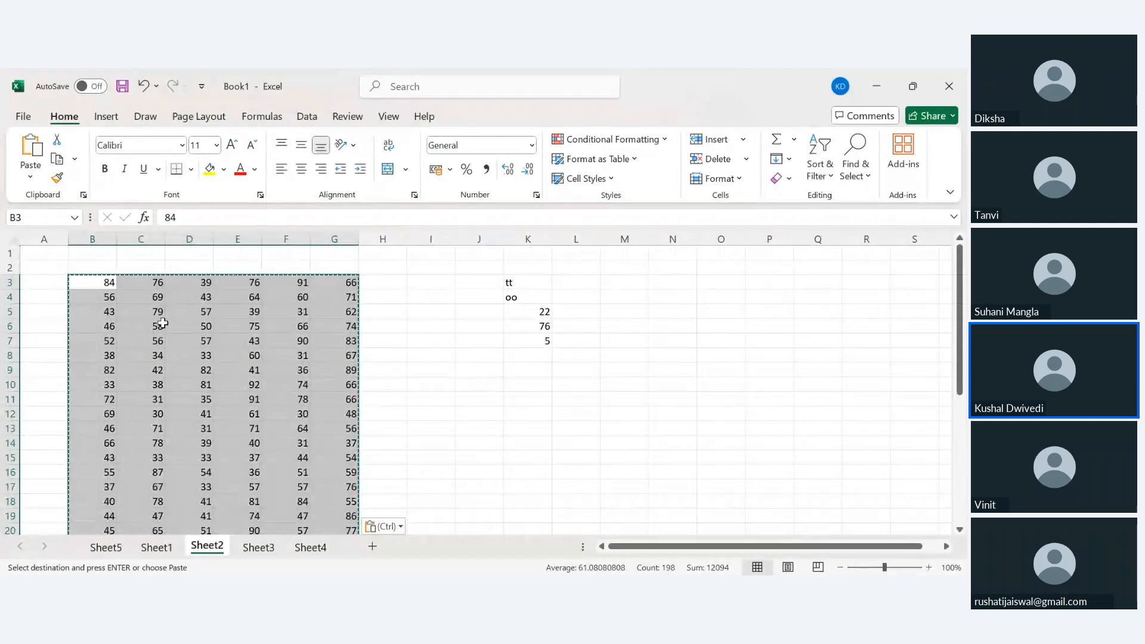
# Paste the marks back as plain values and check they stay fixed.
pyautogui.click(97, 283)
pyautogui.press('Down')
pyautogui.press('Down')
pyautogui.press('Down')
pyautogui.press('Down')
pyautogui.press('Down')
pyautogui.press('Down')
pyautogui.press('Down')
pyautogui.press('Down')
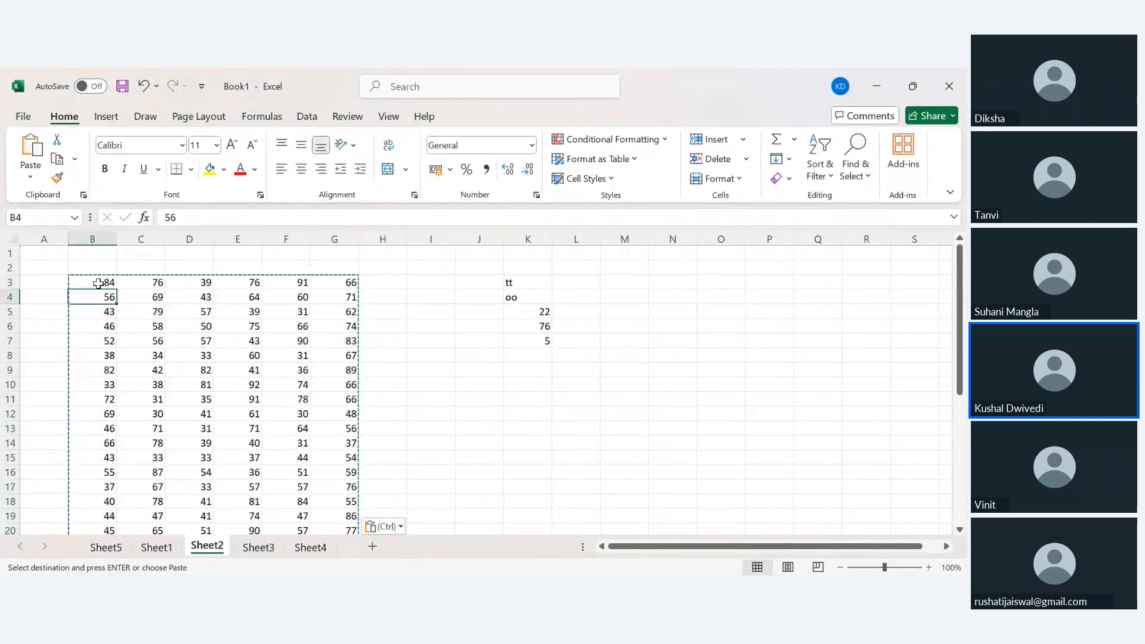
pyautogui.press('Down')
pyautogui.press('Down')
pyautogui.press('Down')
pyautogui.press('Down')
pyautogui.press('Down')
pyautogui.press('Down')
pyautogui.press('Down')
pyautogui.press('Down')
pyautogui.press('Down')
pyautogui.press('Down')
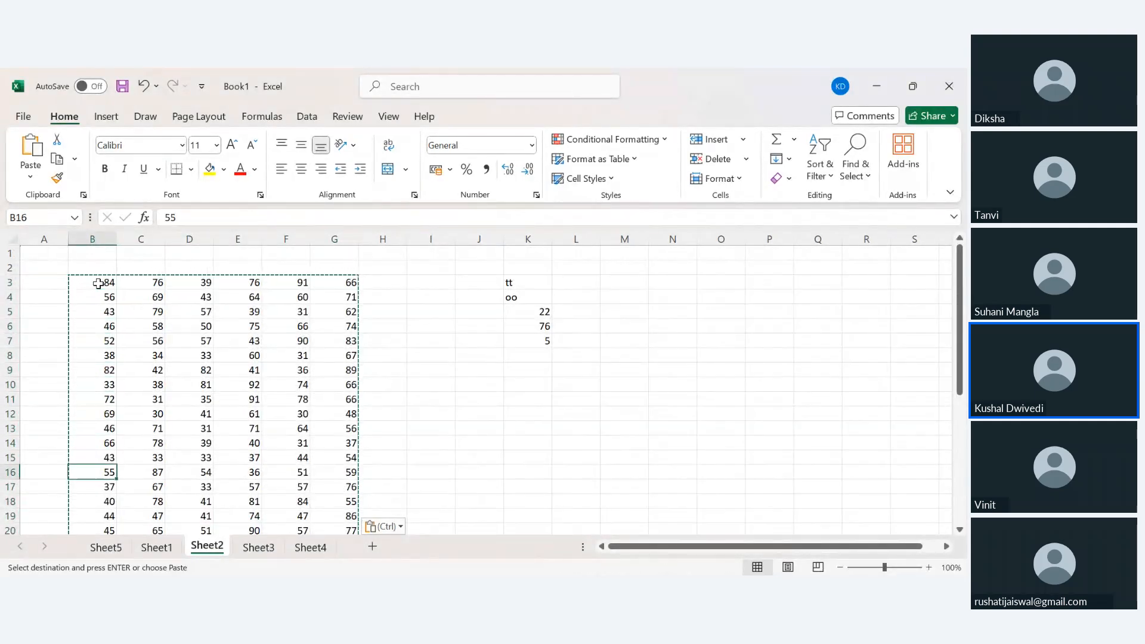
pyautogui.press('Right')
pyautogui.press('Right')
pyautogui.press('Right')
pyautogui.press('Right')
pyautogui.press('Right')
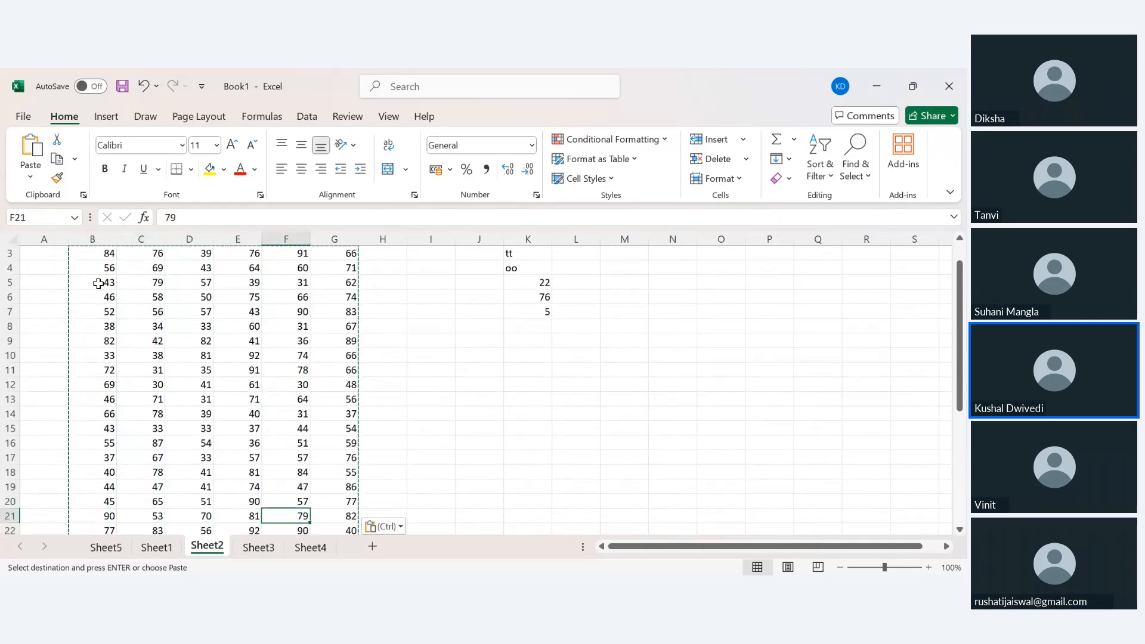
# Enter test values 667 and 443 in K7:K8, then select column K.
pyautogui.click(521, 310)
pyautogui.write('667')
pyautogui.press('Return')
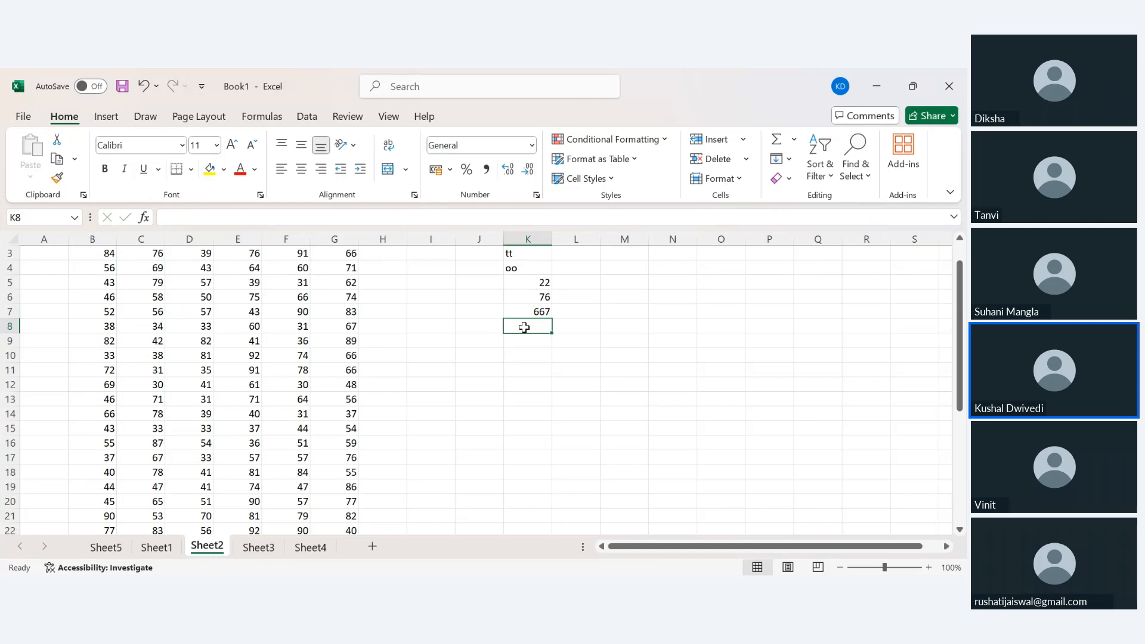
pyautogui.write('443')
pyautogui.press('Return')
pyautogui.scroll(1, 417, 390)
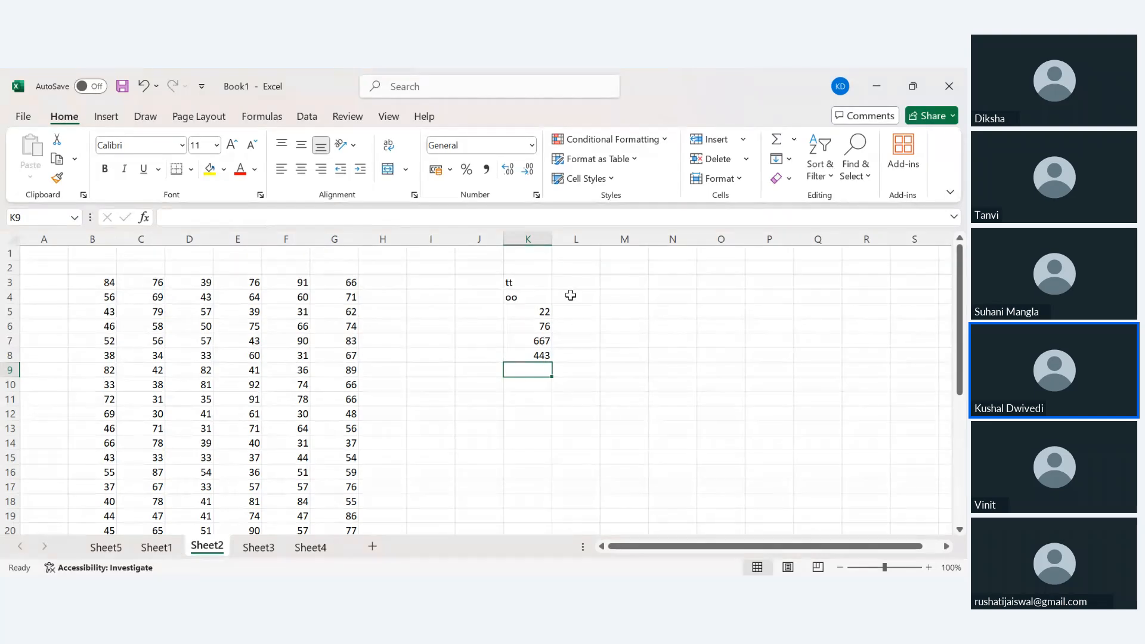
pyautogui.click(528, 237)
# Clear column K and fill student labels s1 through s33 down column A from A3.
pyautogui.press('Delete')
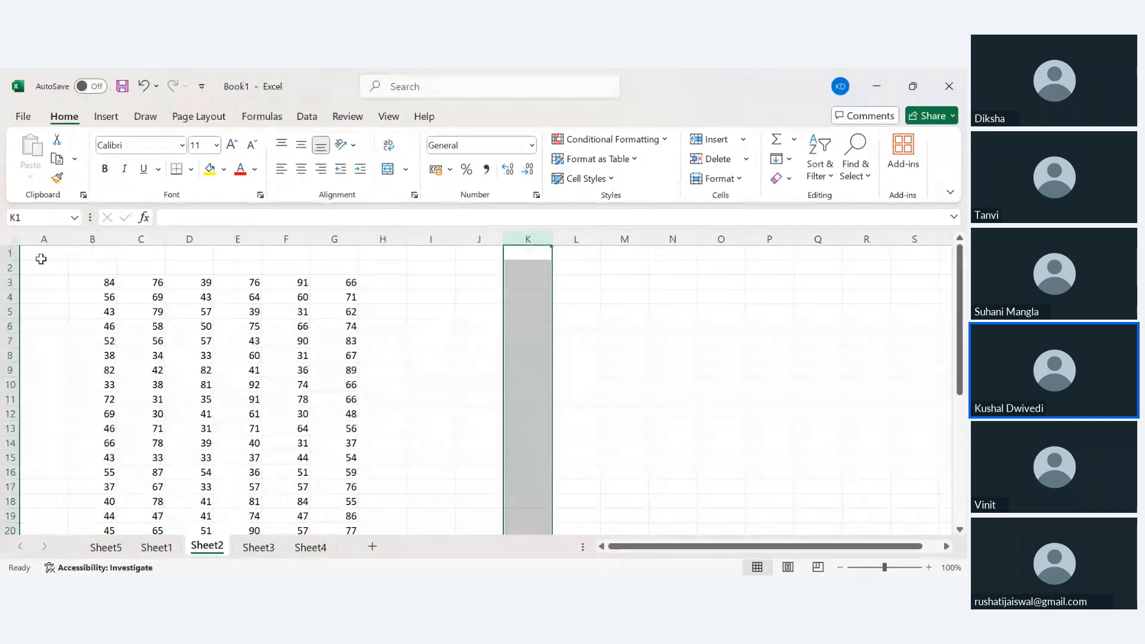
pyautogui.click(48, 284)
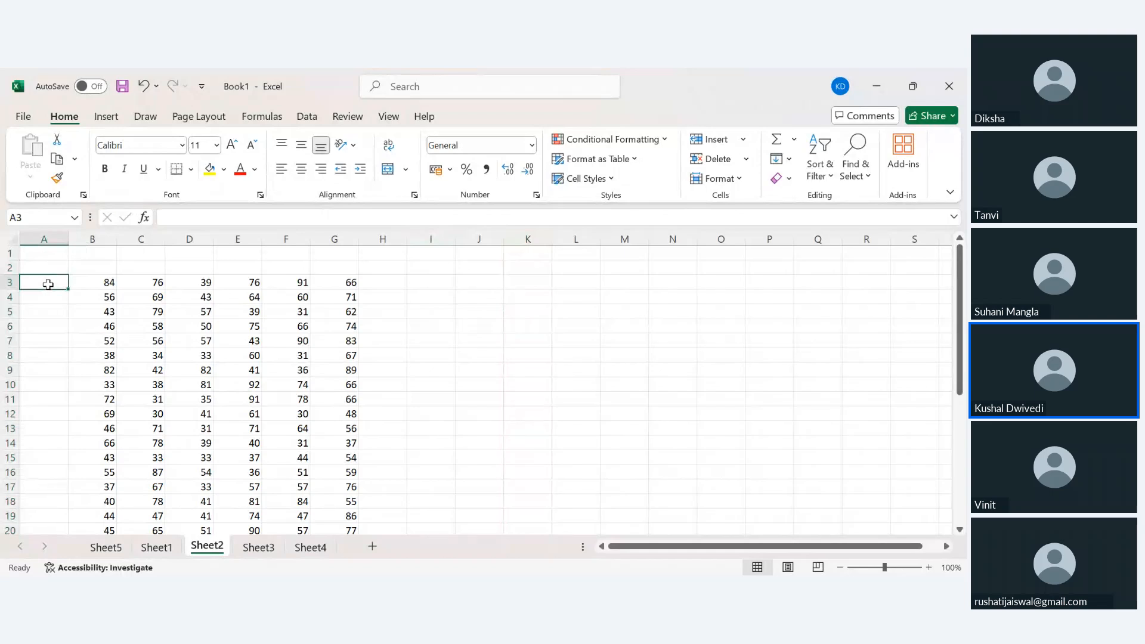
pyautogui.write('s1')
pyautogui.press('Return')
pyautogui.write('s2')
pyautogui.press('Return')
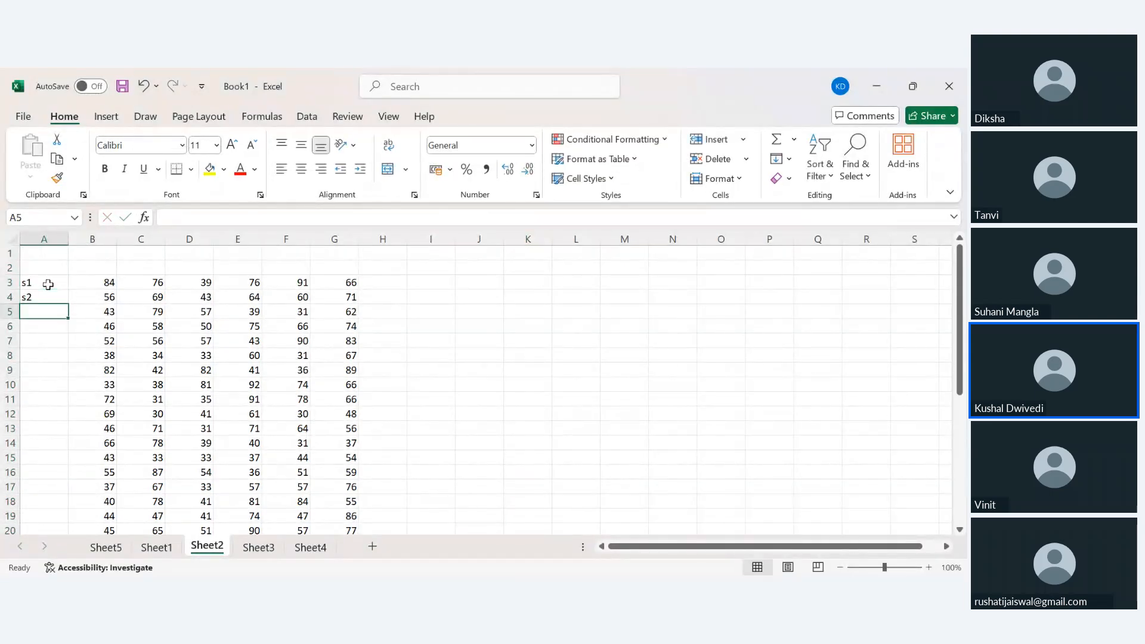
pyautogui.write('s3')
pyautogui.press('Return')
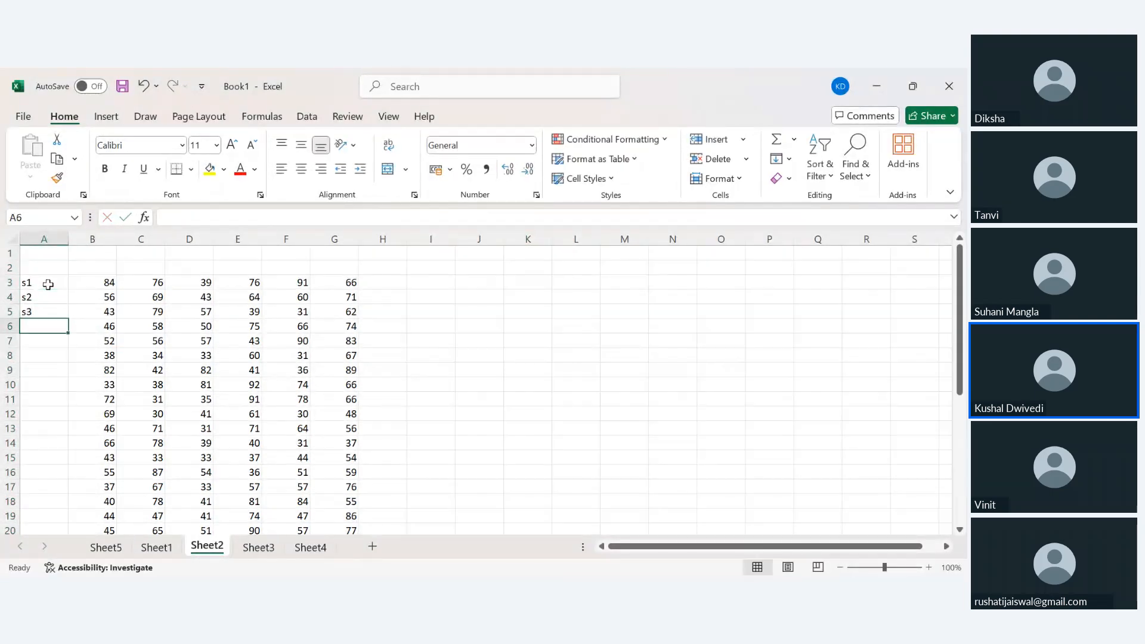
pyautogui.moveTo(48, 284); pyautogui.dragTo(59, 314)
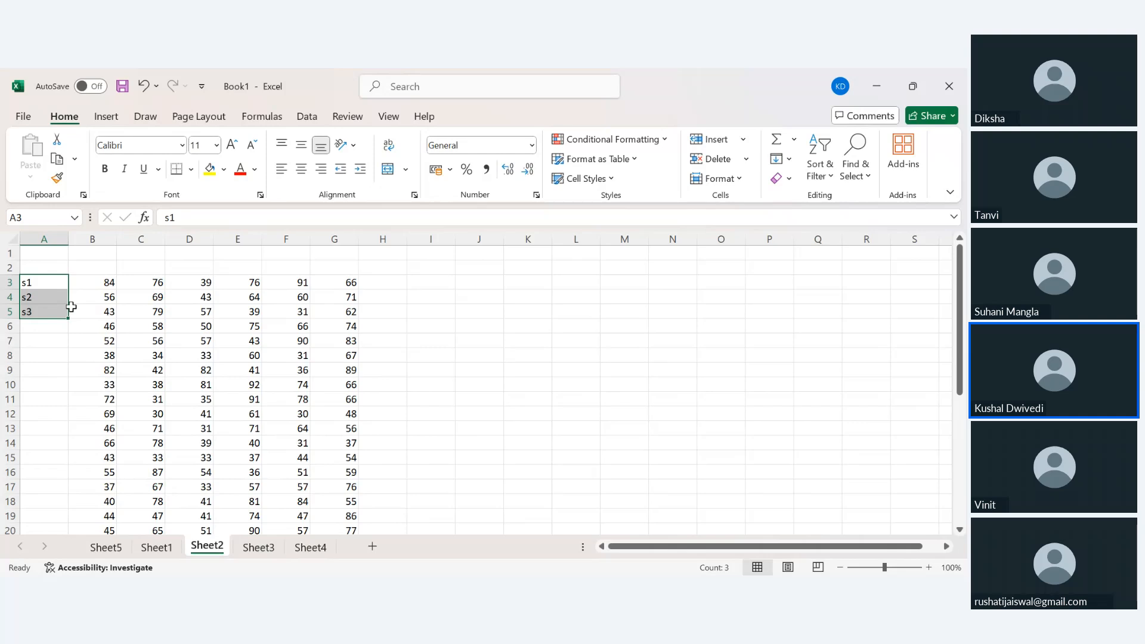
pyautogui.doubleClick(69, 318)
pyautogui.scroll(-7, 69, 405)
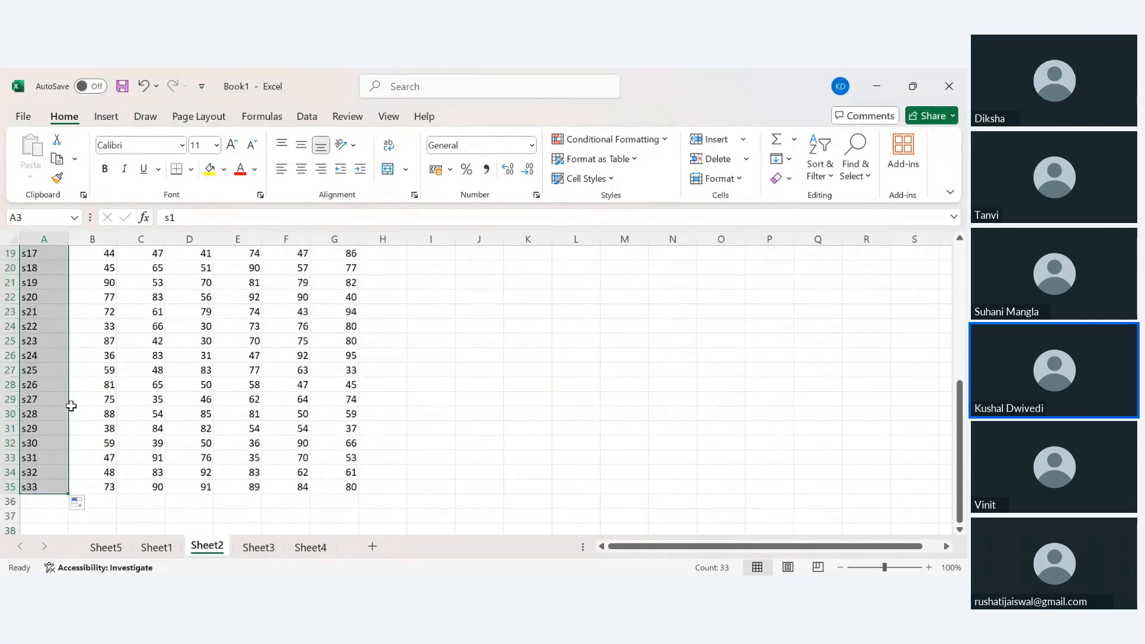
pyautogui.scroll(7, 70, 404)
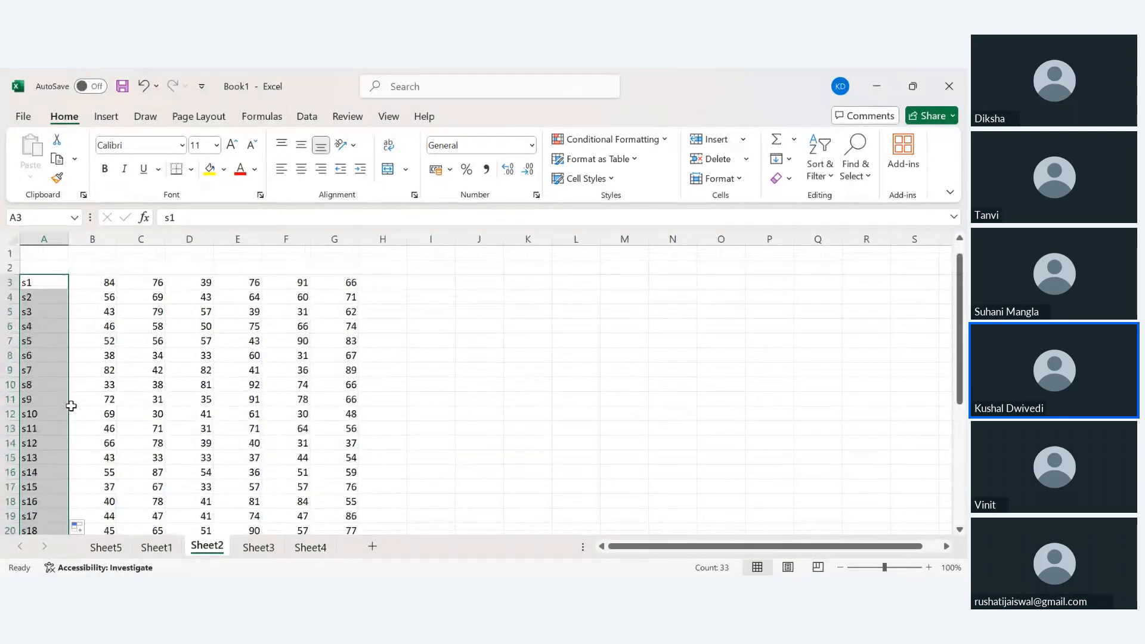
# Type the headers eng, hum, hindi, phy and biomech into B2:F2.
pyautogui.click(88, 267)
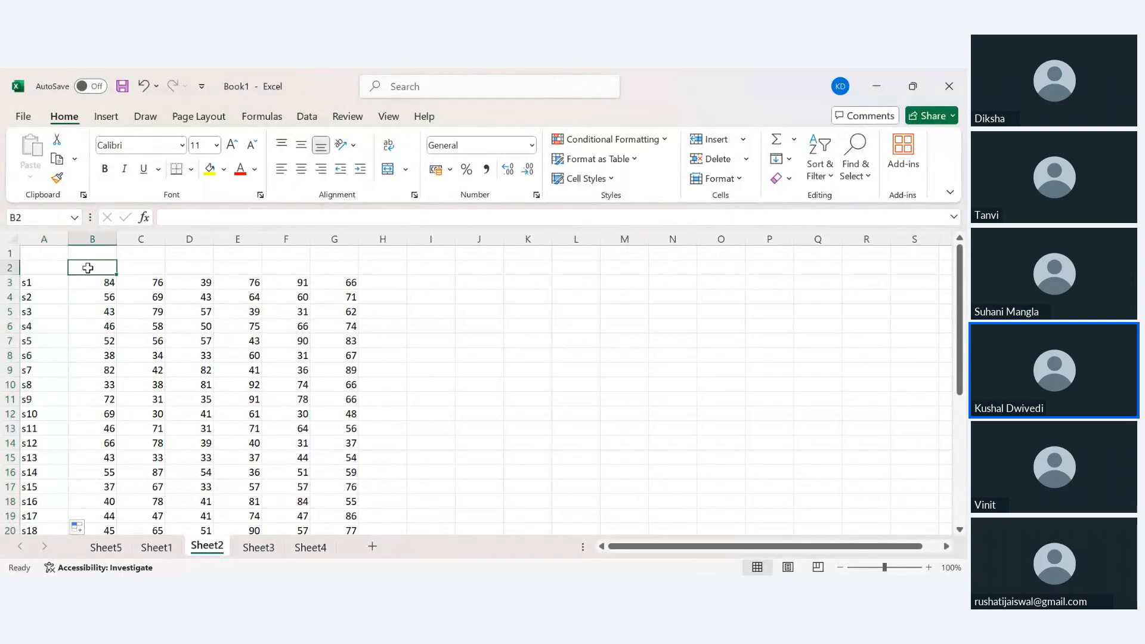
pyautogui.write('eng')
pyautogui.press('Tab')
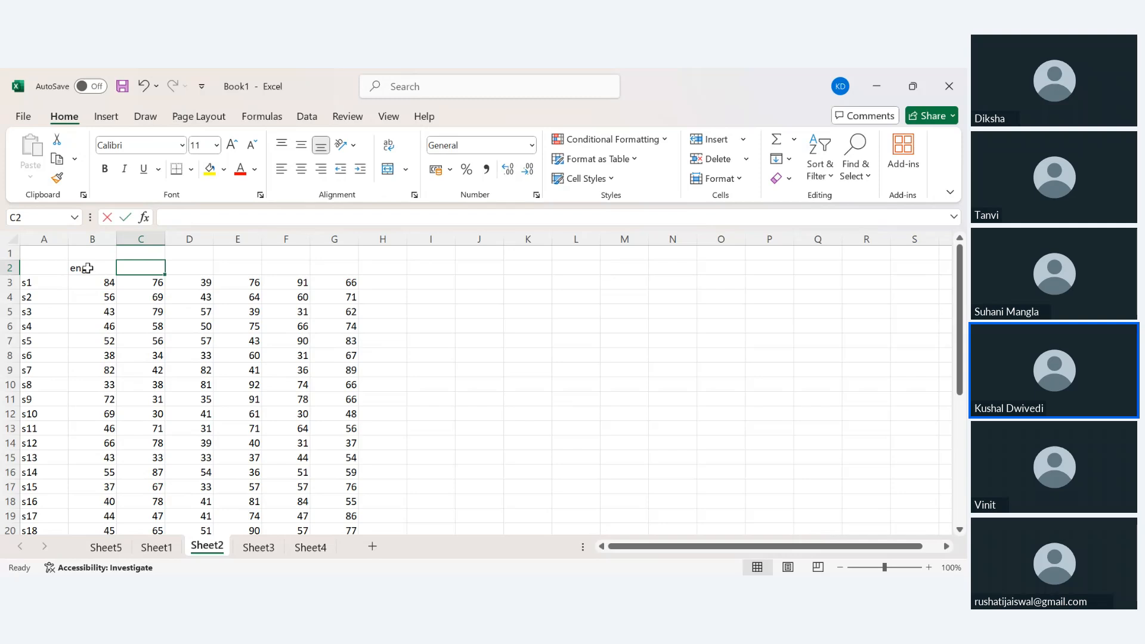
pyautogui.write('hum')
pyautogui.press('Tab')
pyautogui.write('hind')
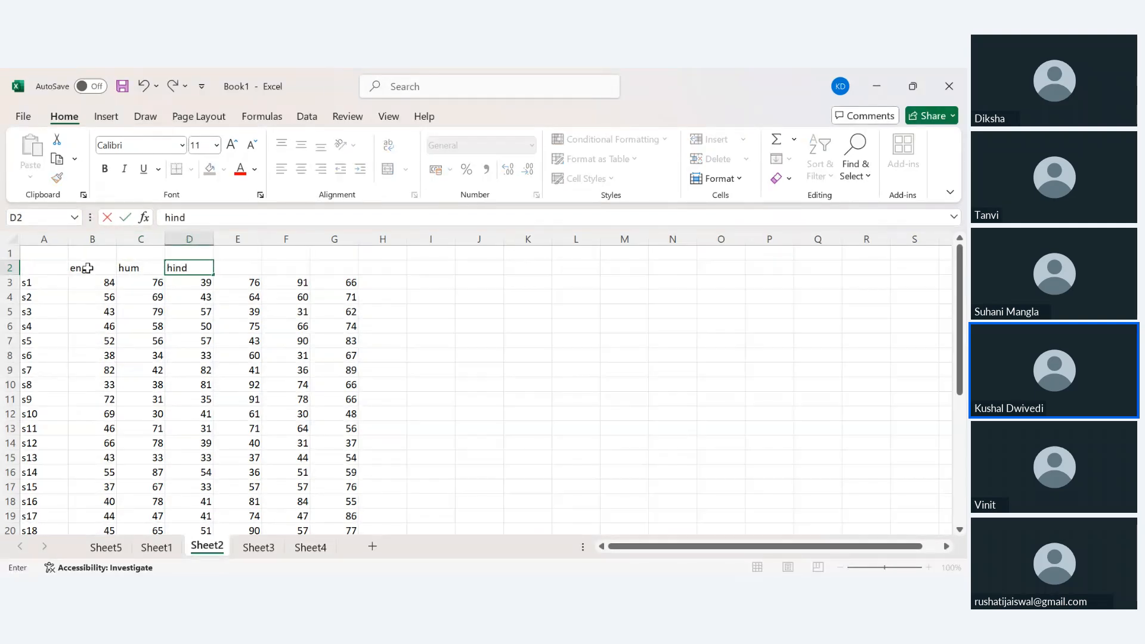
pyautogui.write('i')
pyautogui.press('Tab')
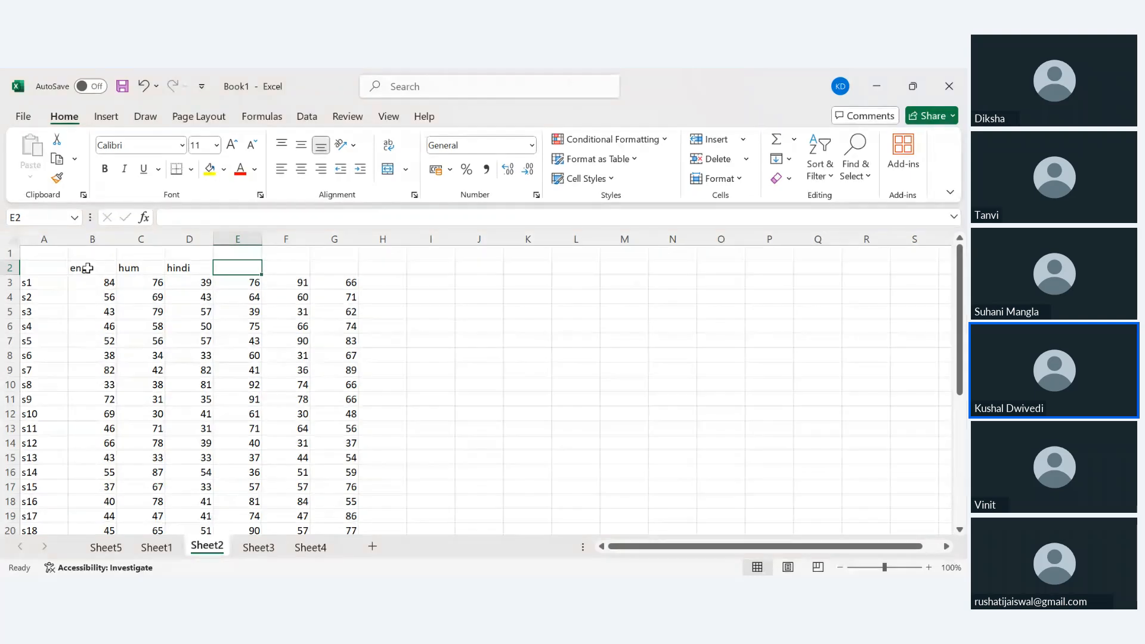
pyautogui.write('phy')
pyautogui.press('Tab')
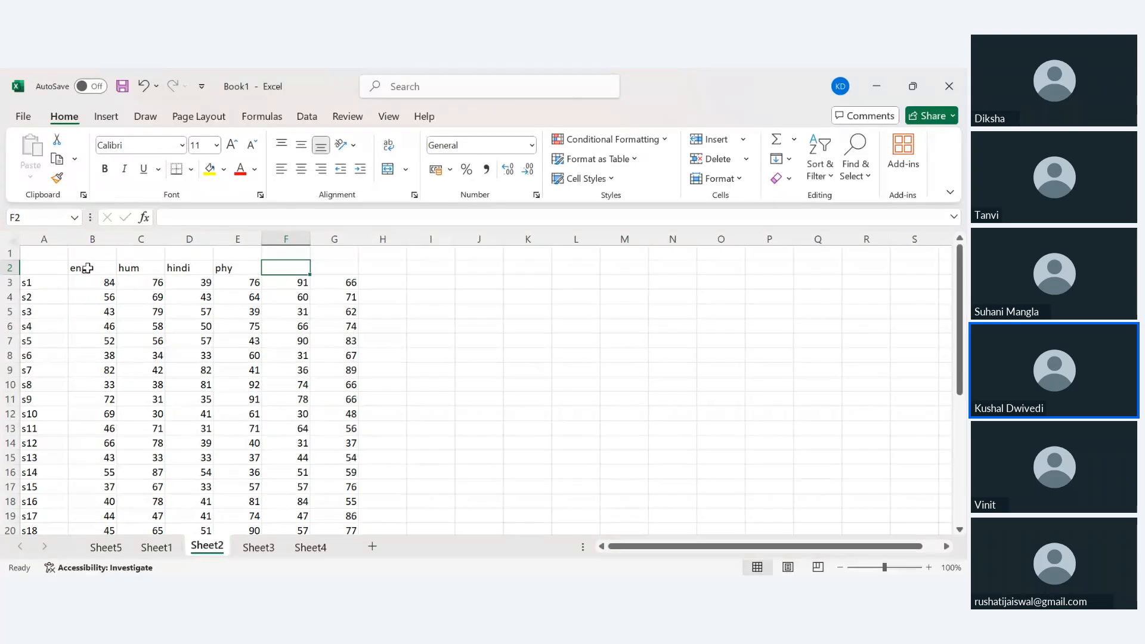
pyautogui.write('biomec')
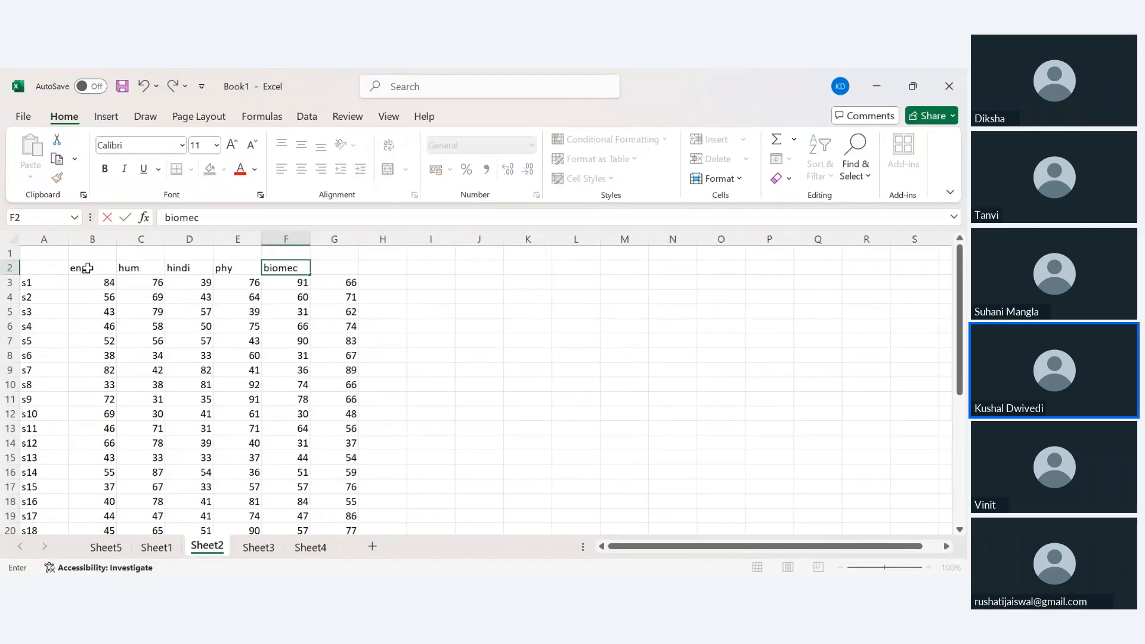
pyautogui.write('h')
pyautogui.press('Return')
# Add the EC header in G2, typed as EVC, and return to cell A2.
pyautogui.press('Up')
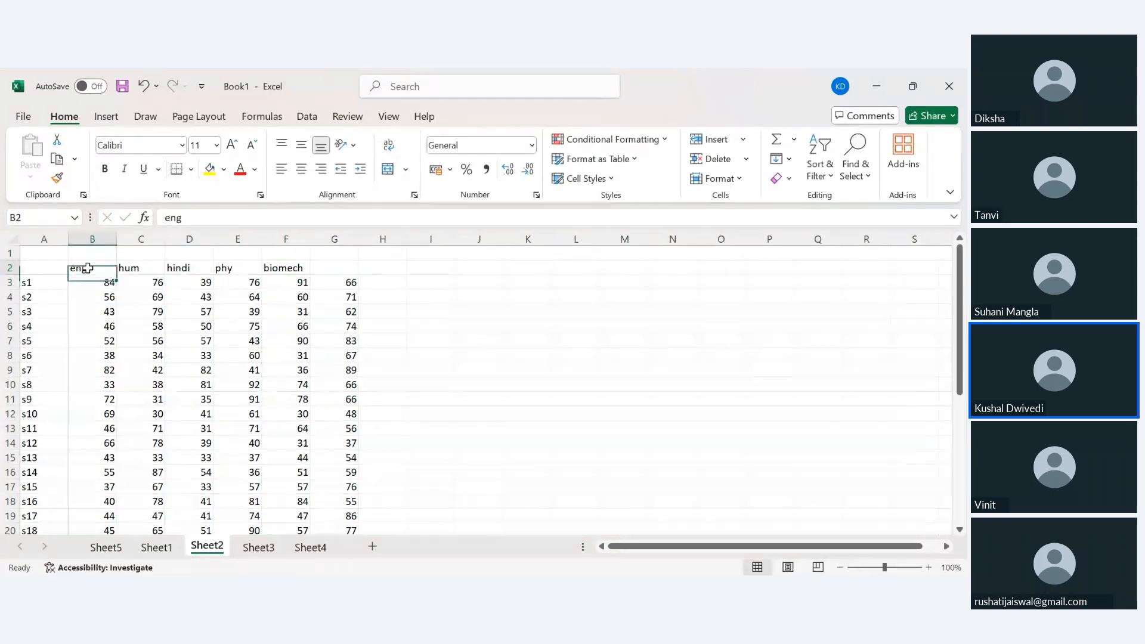
pyautogui.press('Right')
pyautogui.press('Right')
pyautogui.press('Right')
pyautogui.press('Right')
pyautogui.press('Right')
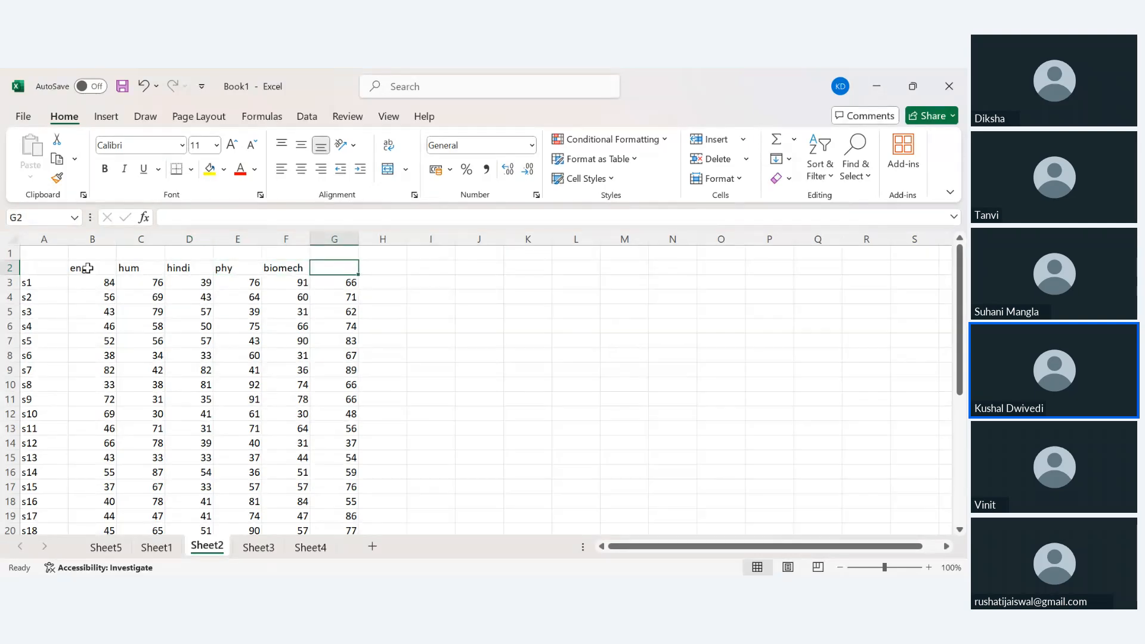
pyautogui.write('E')
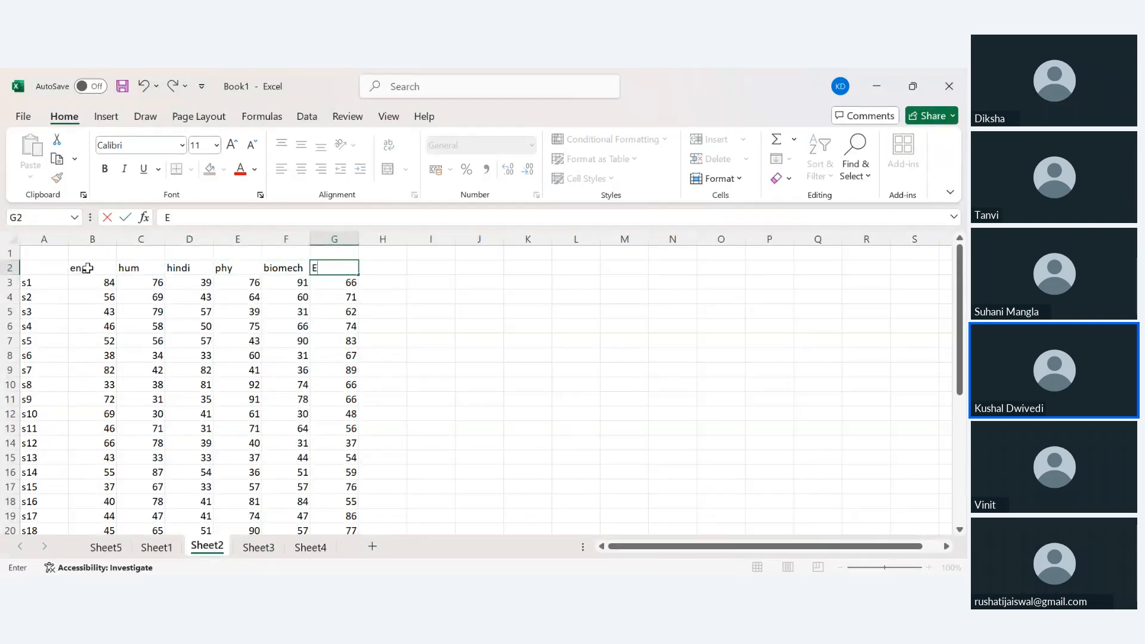
pyautogui.write('VC')
pyautogui.press('Return')
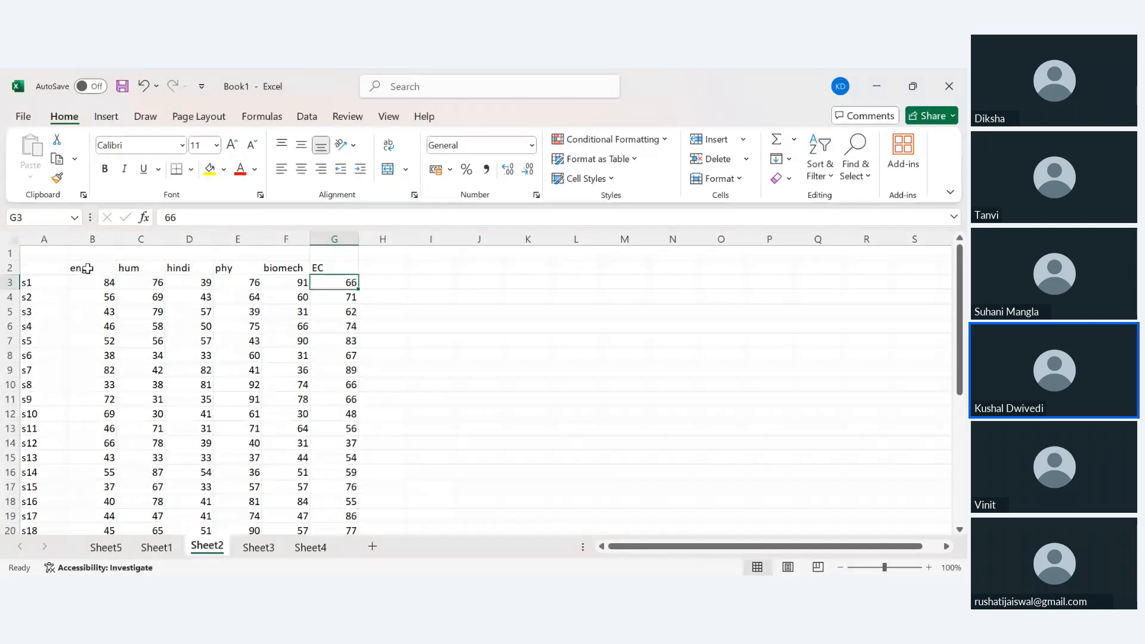
pyautogui.click(41, 269)
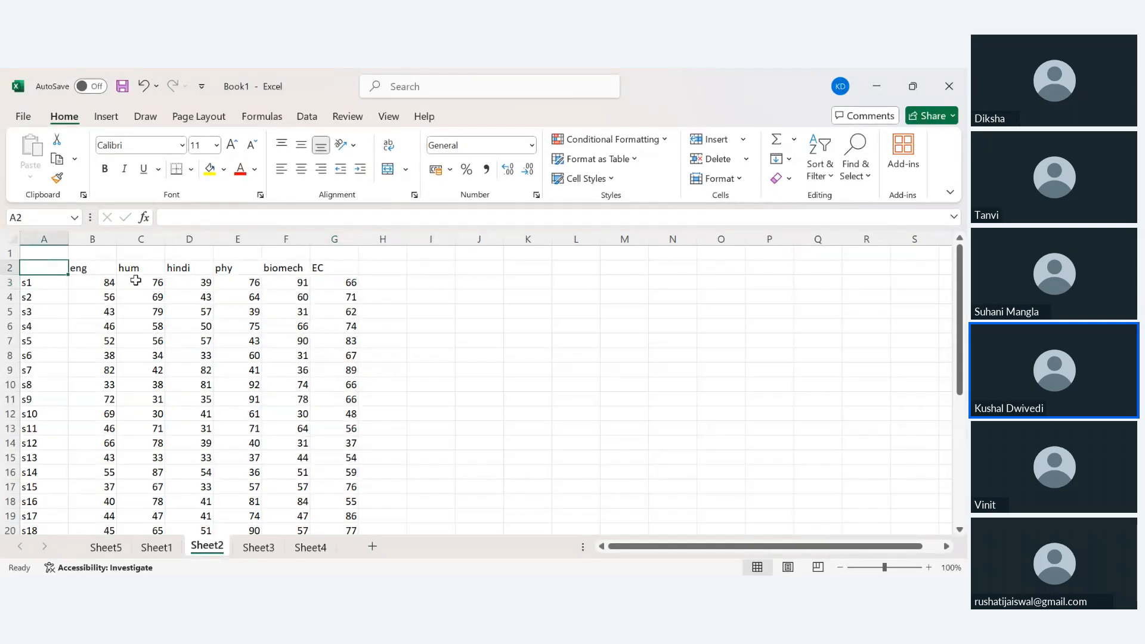
pyautogui.scroll(-1, 392, 370)
pyautogui.scroll(1, 392, 371)
# Add a Total header in H2 and enter =SUM(B3:G3) in H3, giving 432 for s1.
pyautogui.click(394, 269)
pyautogui.write('Total')
pyautogui.press('Return')
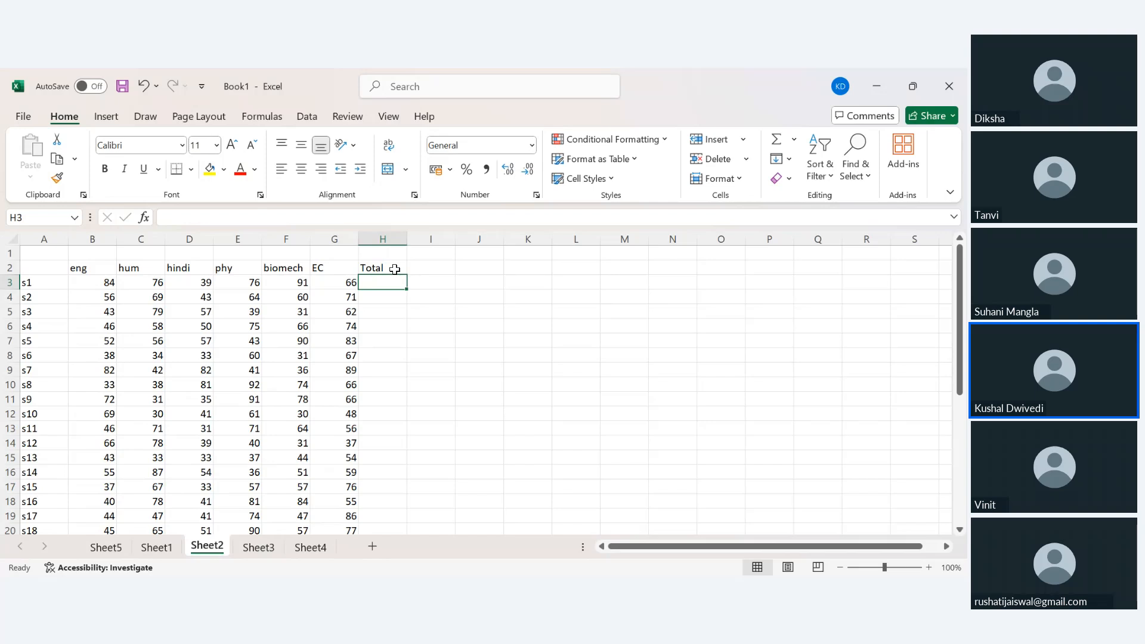
pyautogui.scroll(-4, 90, 357)
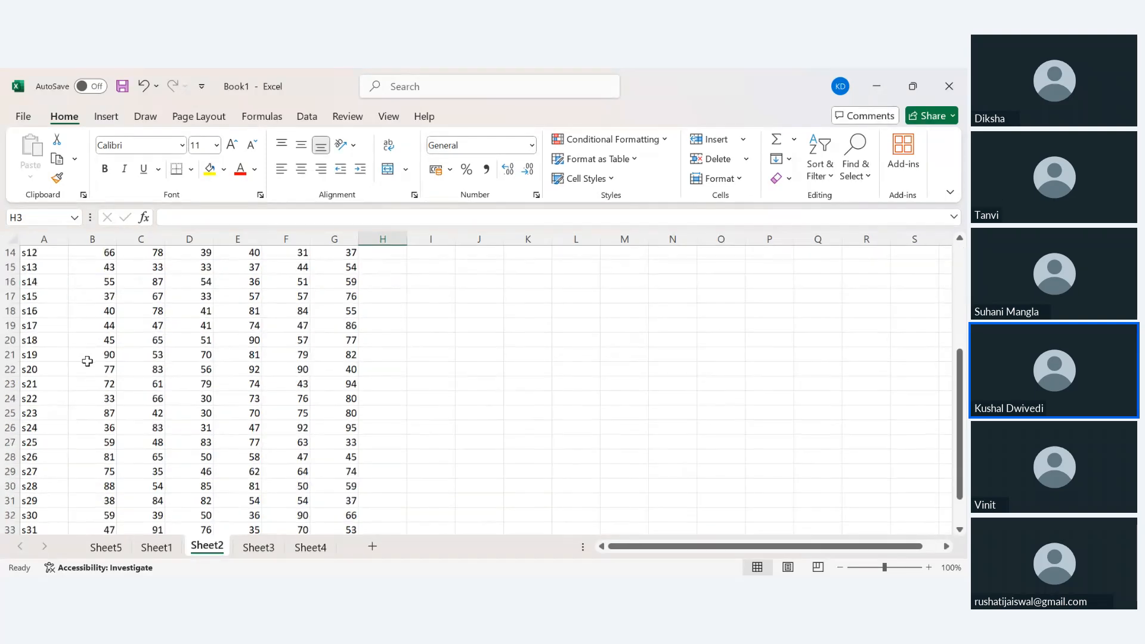
pyautogui.scroll(4, 87, 361)
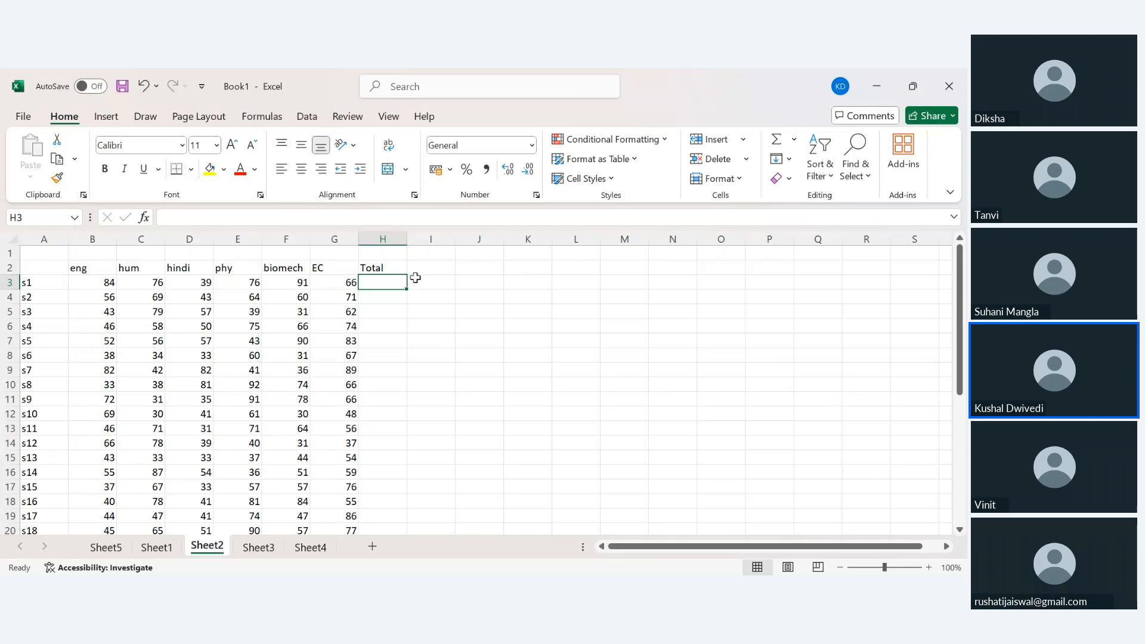
pyautogui.write('=su')
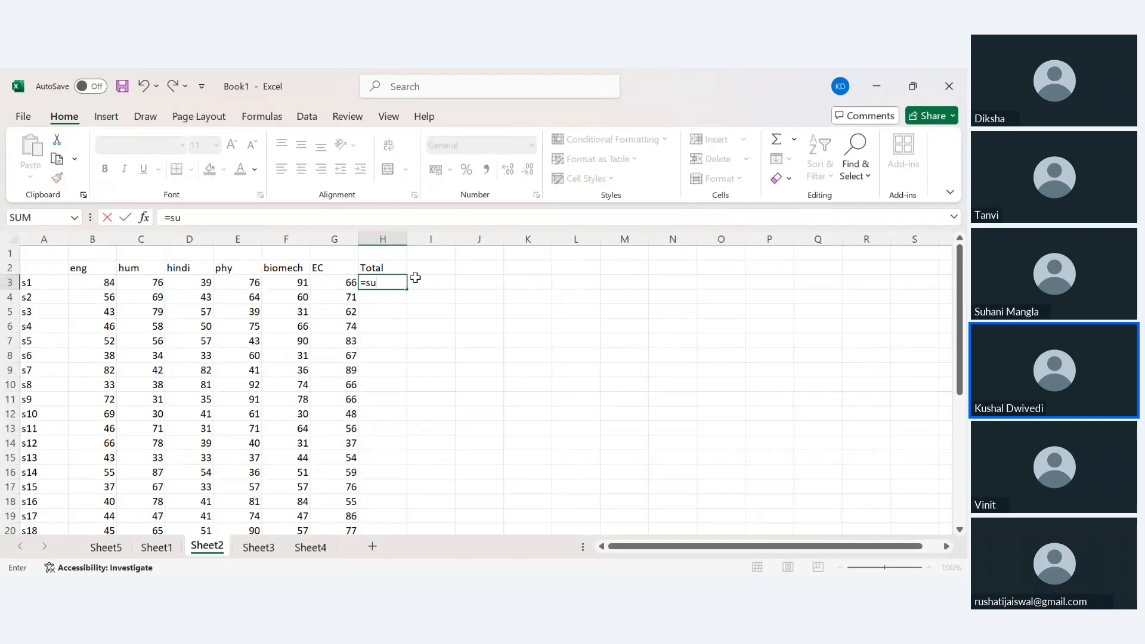
pyautogui.write('m(')
pyautogui.press('Left')
pyautogui.hotkey('ctrl', 'shift', 'Left')
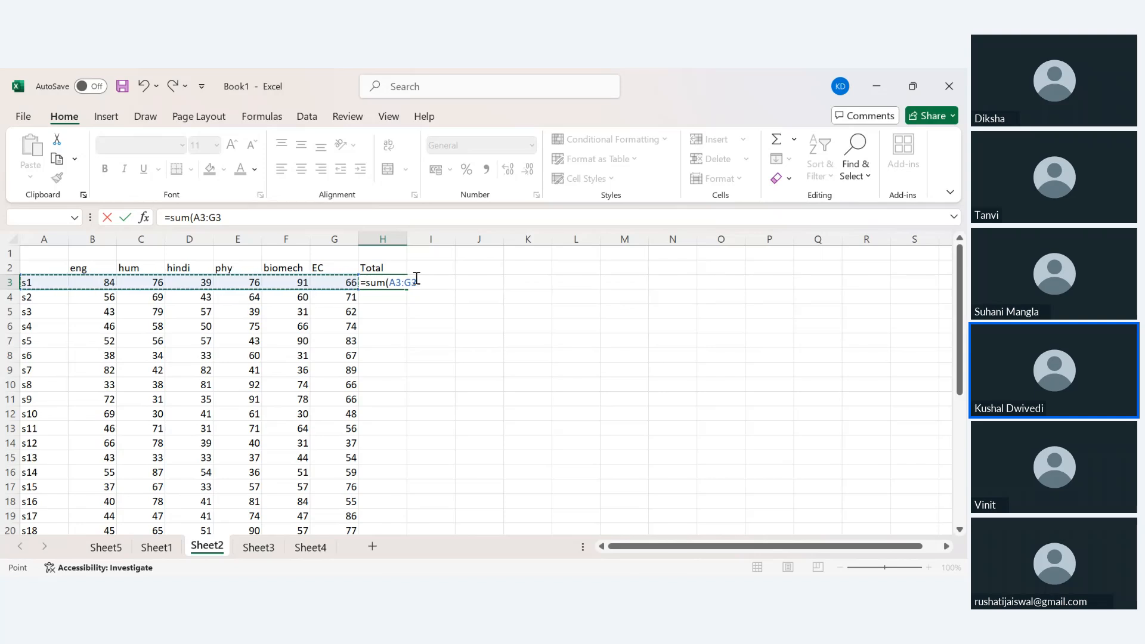
pyautogui.hotkey('shift', 'Right')
pyautogui.write(')')
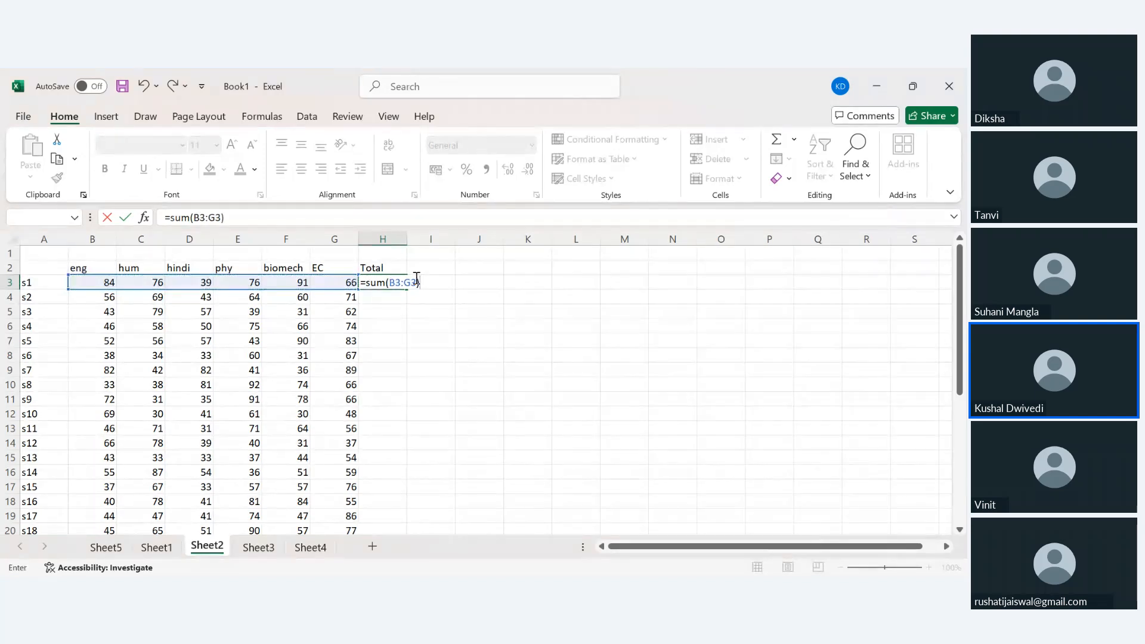
pyautogui.press('Return')
# Fill the SUM formula down to H35 so every student gets a total, e.g. 363 for s2.
pyautogui.click(399, 282)
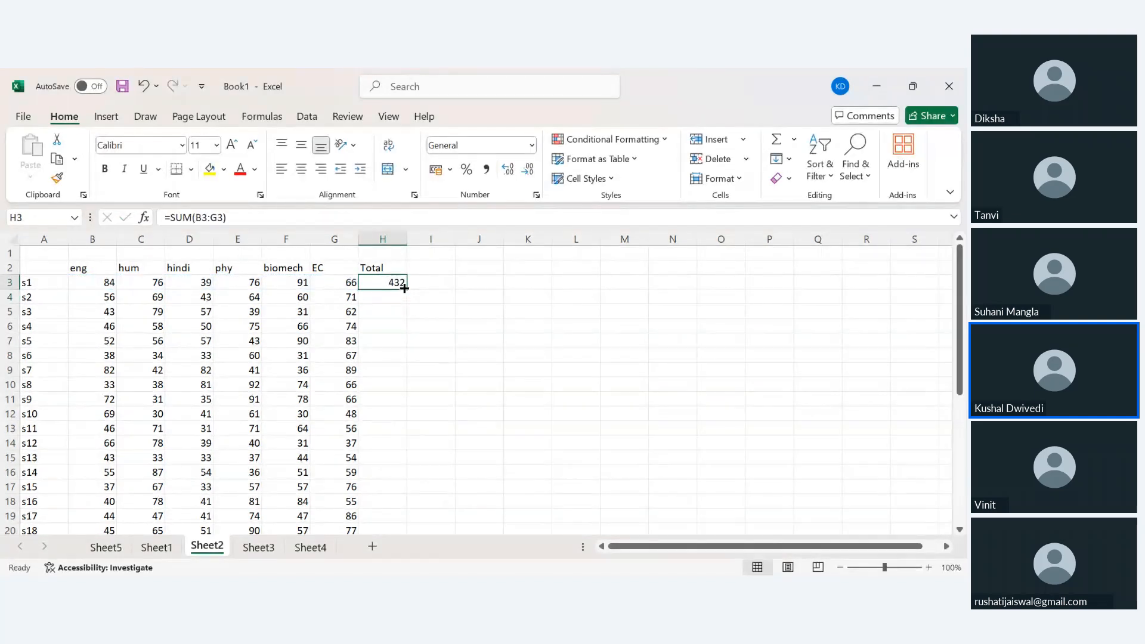
pyautogui.doubleClick(407, 289)
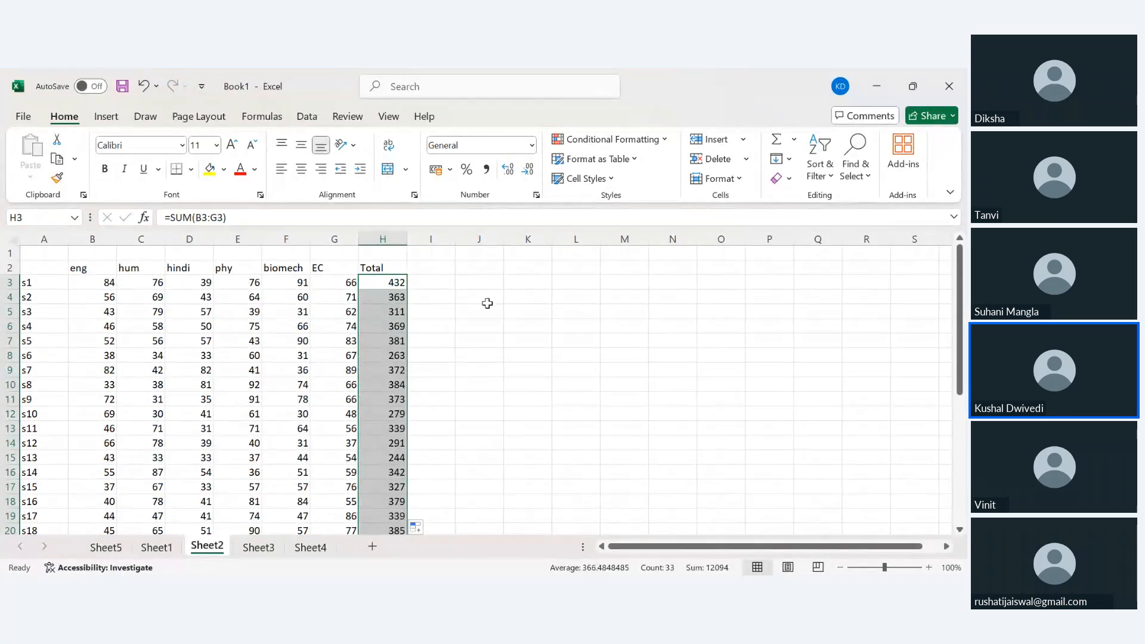
pyautogui.scroll(-3, 534, 291)
pyautogui.scroll(3, 535, 290)
pyautogui.scroll(-10, 535, 291)
pyautogui.scroll(10, 535, 291)
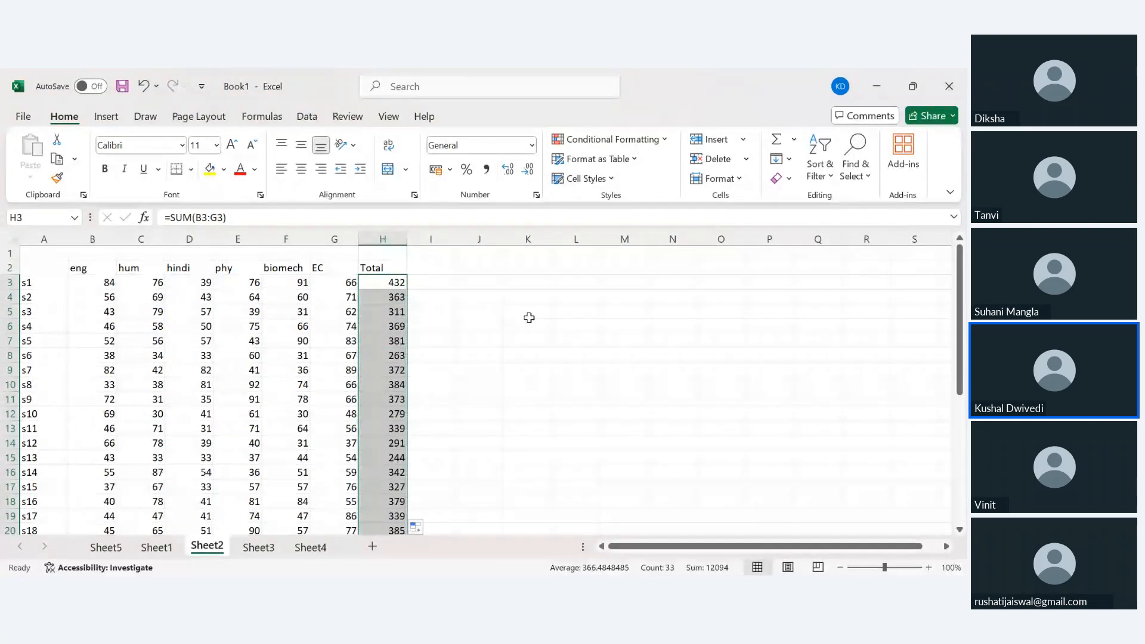
pyautogui.click(529, 316)
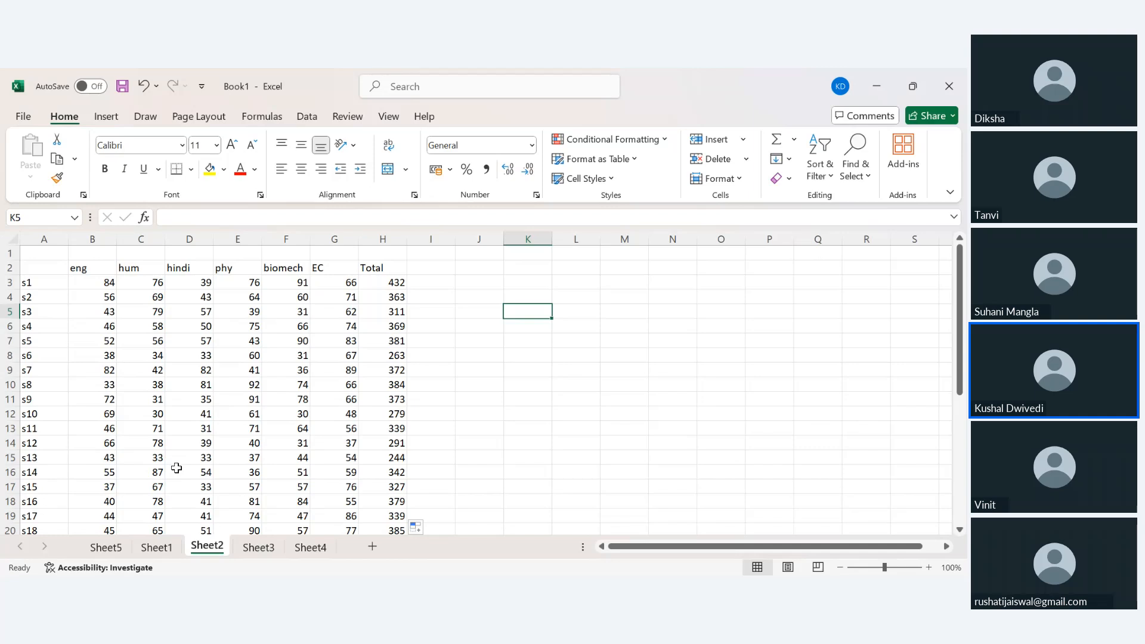
pyautogui.scroll(-7, 176, 468)
pyautogui.scroll(4, 177, 468)
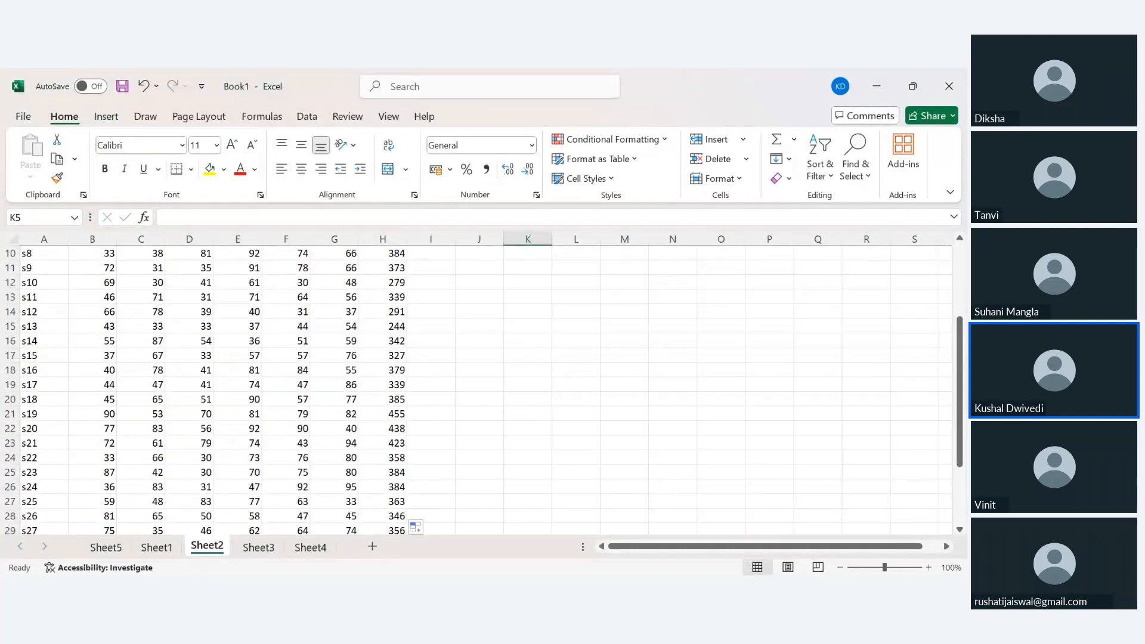
pyautogui.scroll(-1, 535, 392)
pyautogui.click(534, 391)
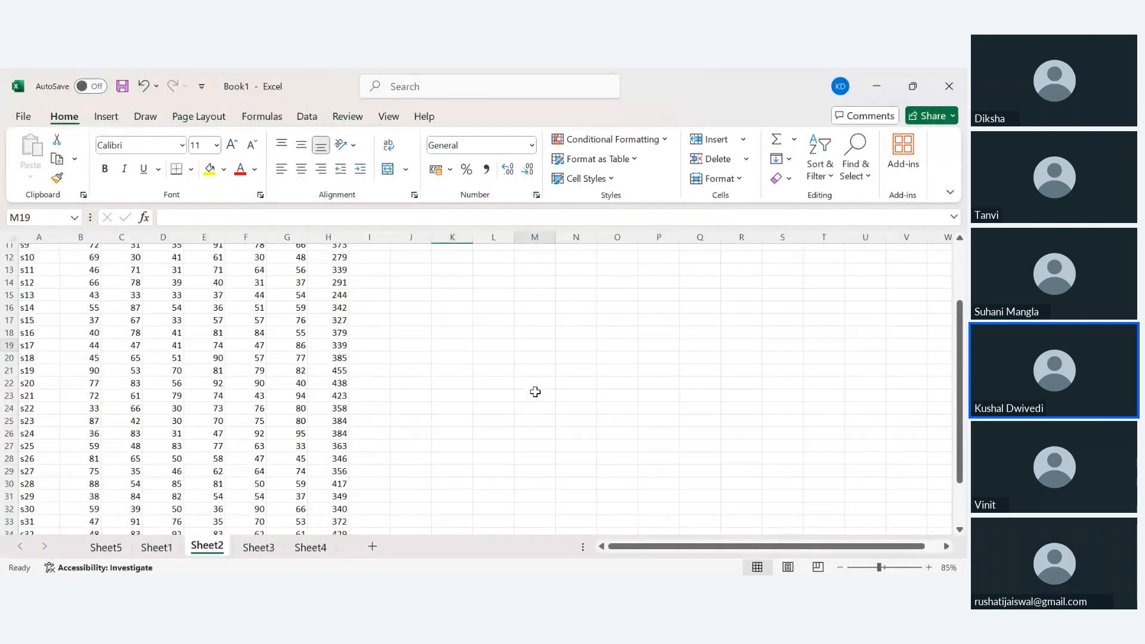
pyautogui.scroll(4, 252, 401)
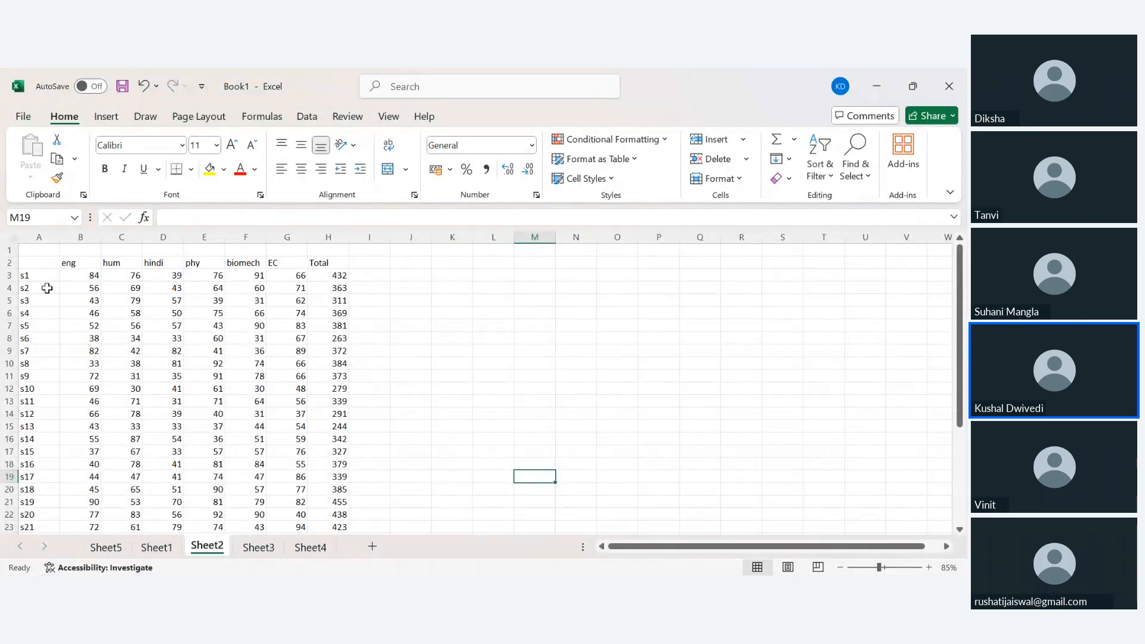
# Apply a Less Than 35 rule with Light Red Fill to the marks in B3:G35.
pyautogui.moveTo(79, 272); pyautogui.dragTo(287, 530)
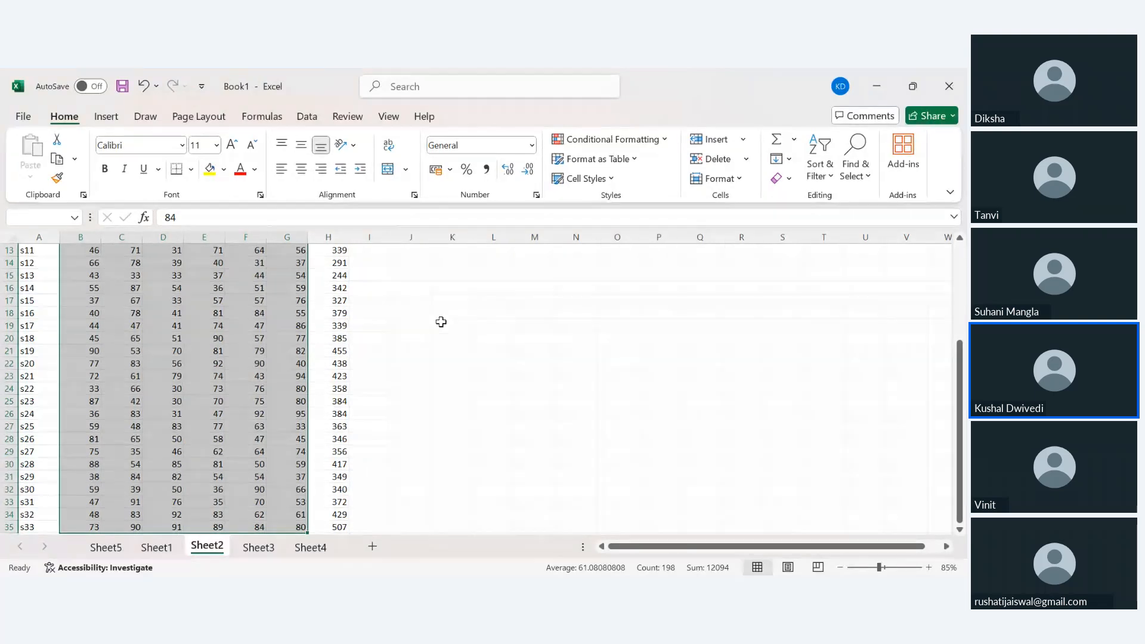
pyautogui.scroll(4, 447, 435)
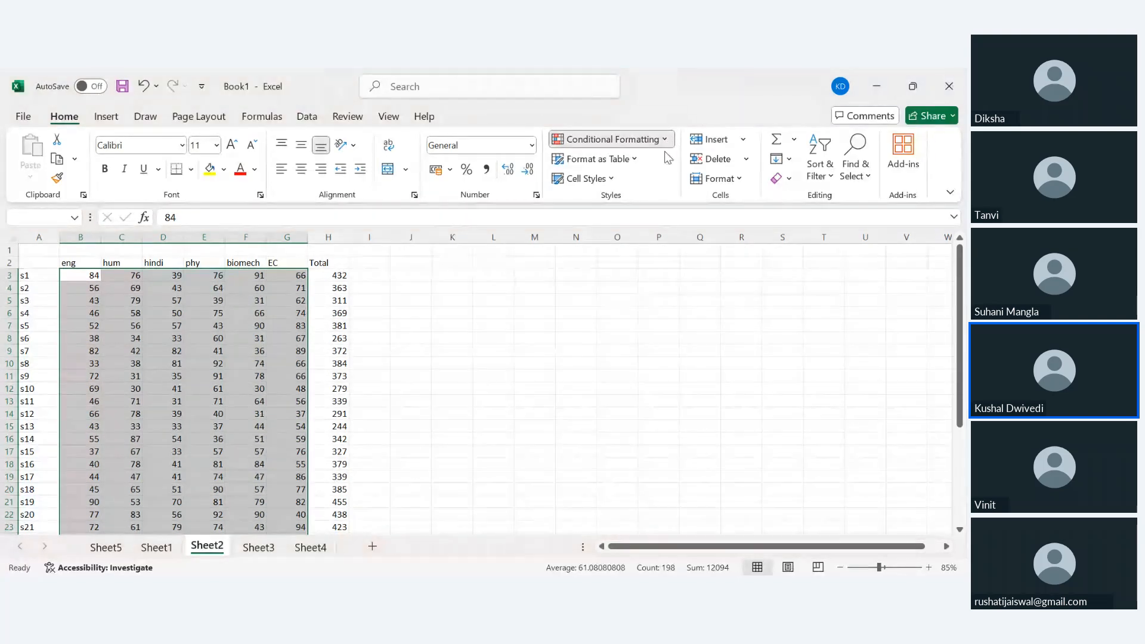
pyautogui.click(763, 210)
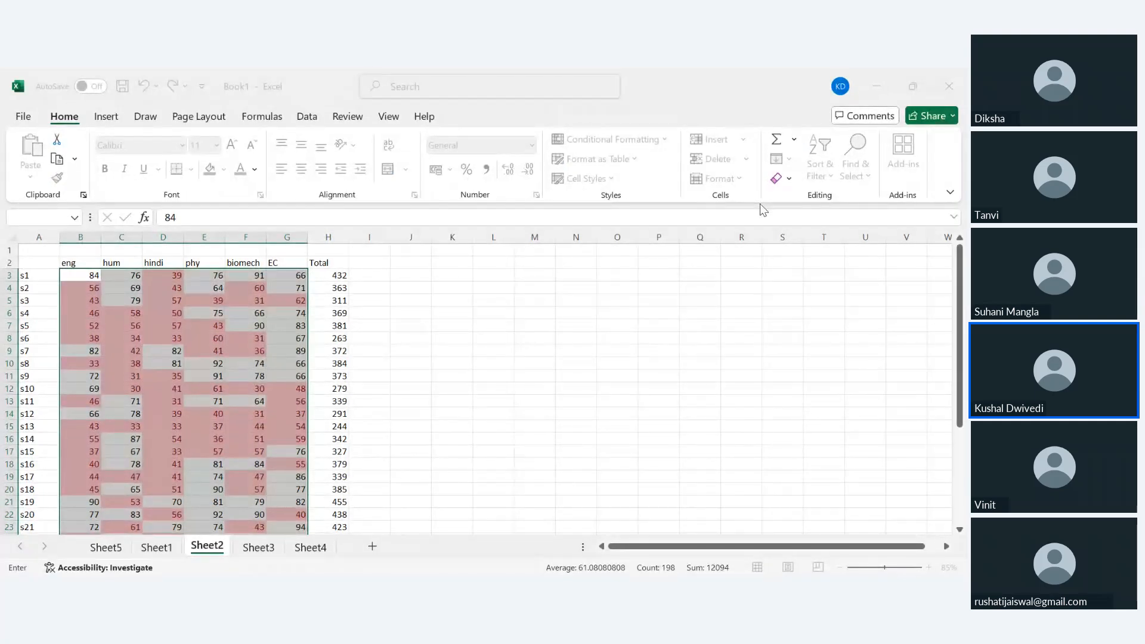
pyautogui.write('35')
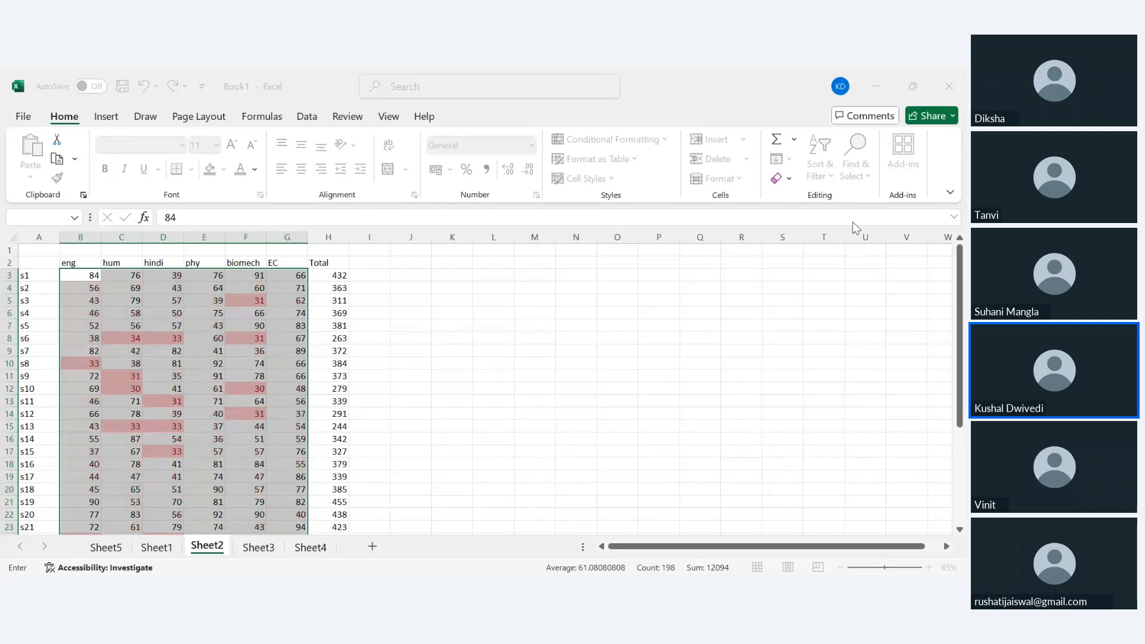
pyautogui.click(628, 365)
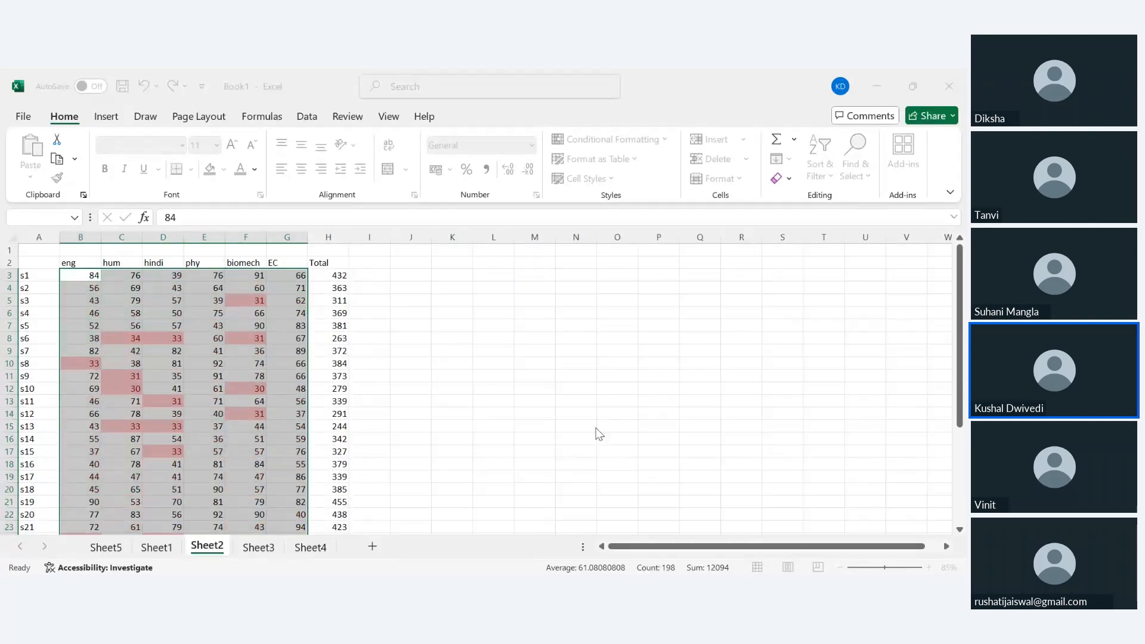
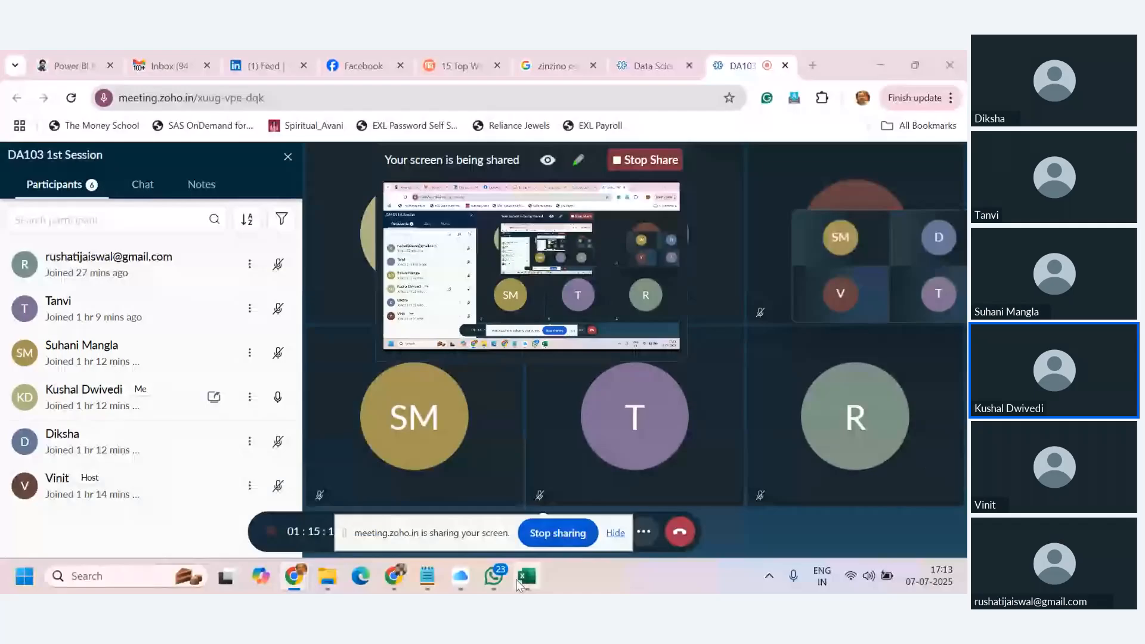
# Bring Excel forward and select the eng–EC marks in B3:G35, excluding the Total column.
pyautogui.click(527, 576)
pyautogui.click(522, 394)
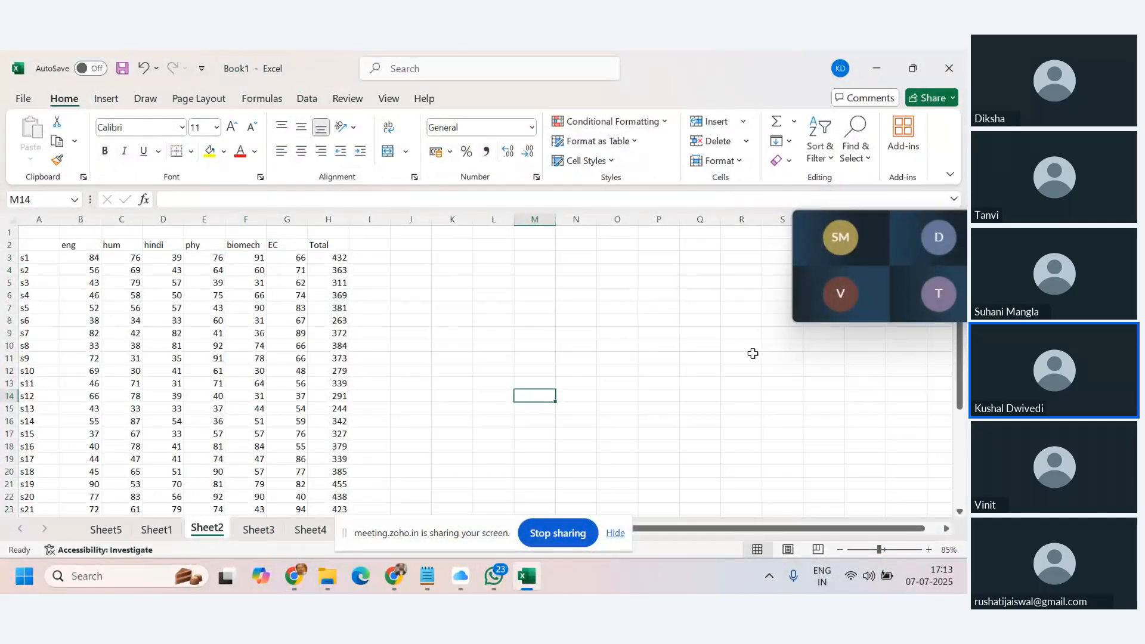
pyautogui.scroll(-9, 752, 354)
pyautogui.scroll(8, 752, 354)
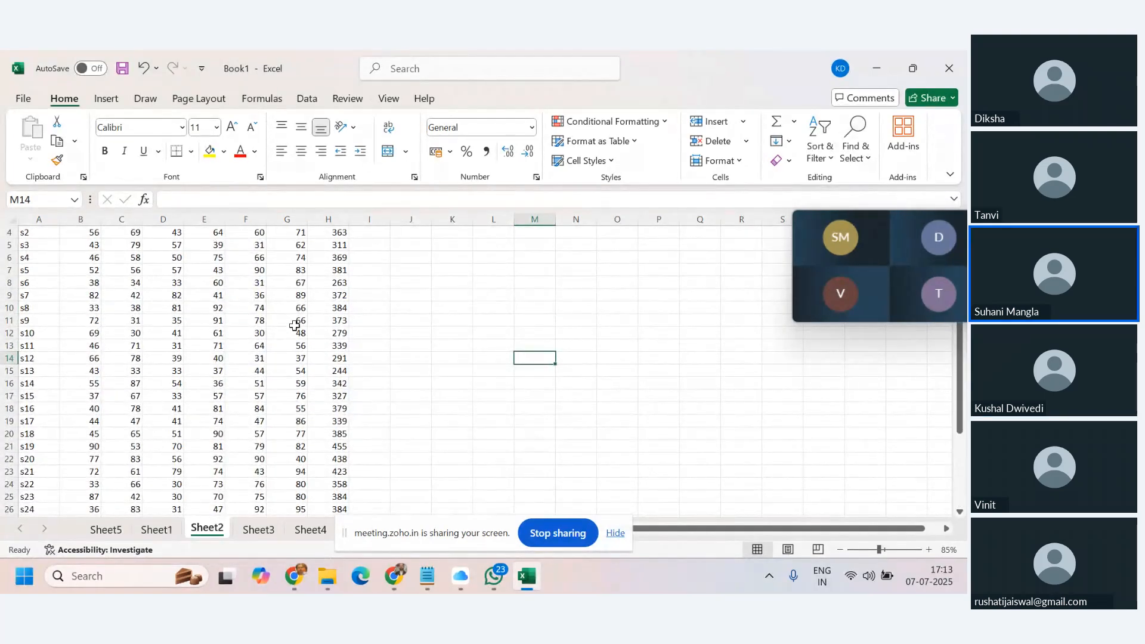
pyautogui.scroll(1, 295, 326)
pyautogui.click(85, 257)
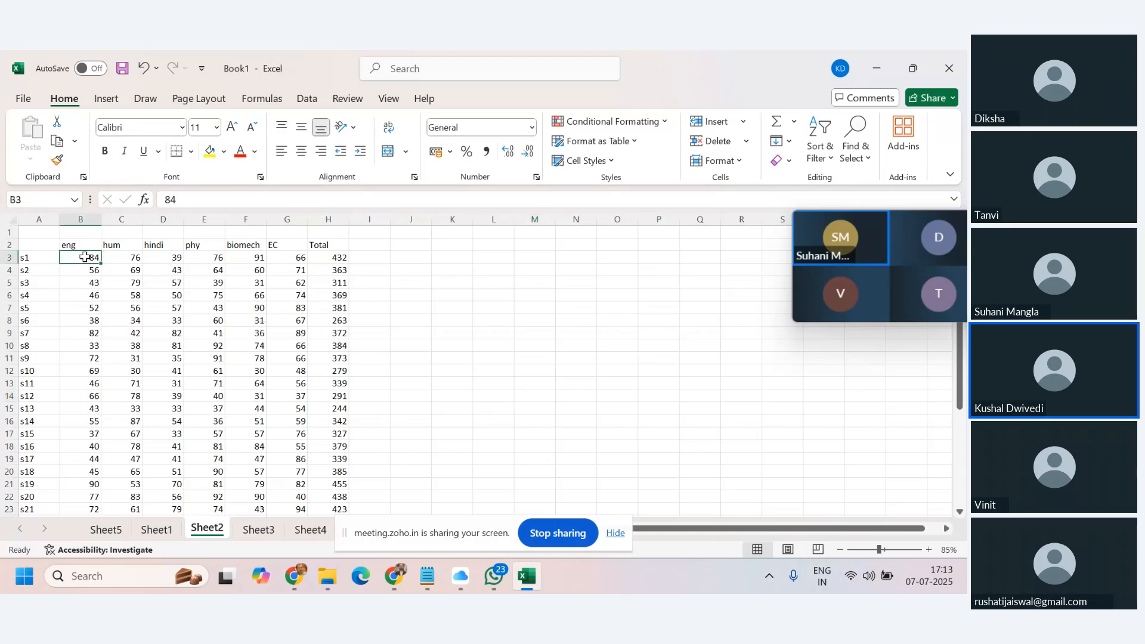
pyautogui.hotkey('ctrl', 'shift', 'Right')
pyautogui.hotkey('ctrl', 'shift', 'Down')
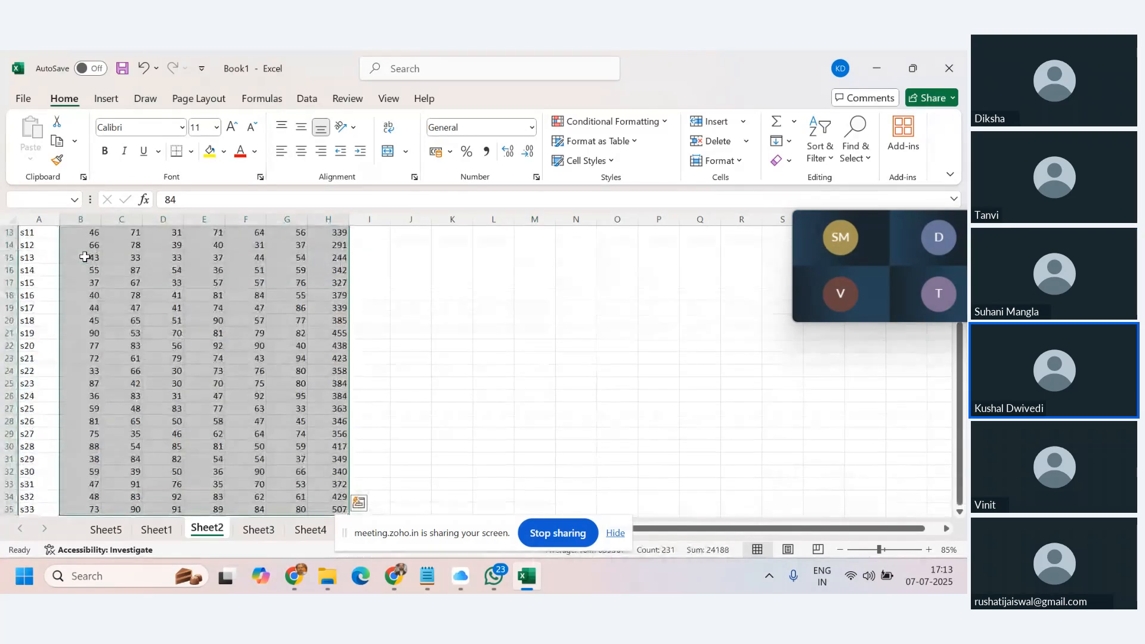
pyautogui.hotkey('shift', 'Left')
pyautogui.scroll(4, 258, 289)
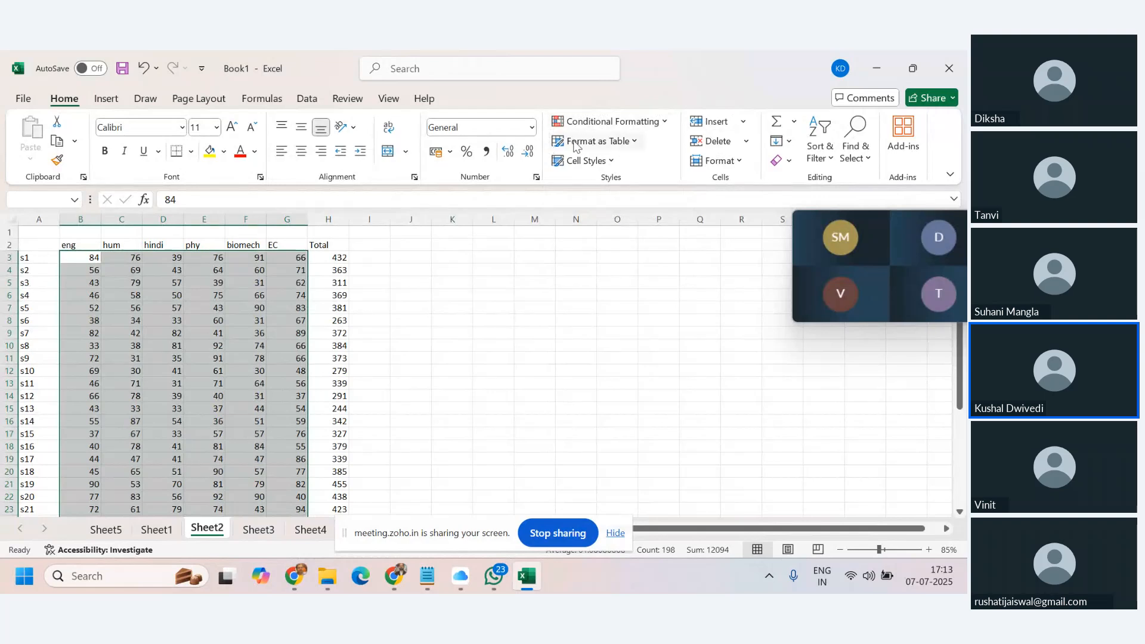
# Start a Less Than rule for scores below 35 using a custom format.
pyautogui.click(665, 122)
pyautogui.moveTo(632, 149)
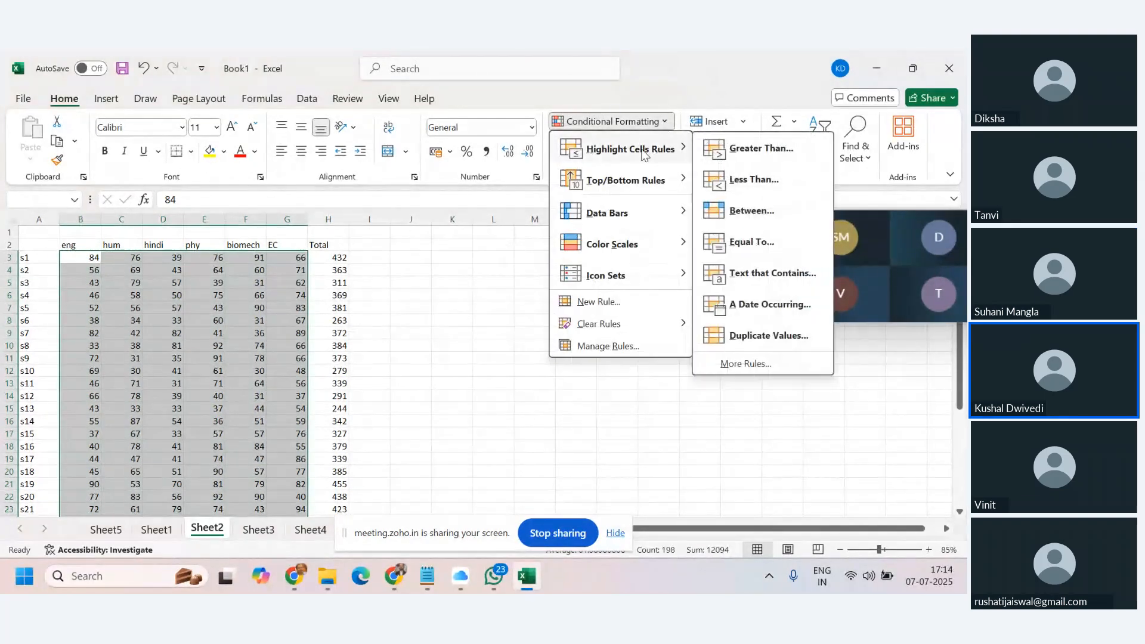
pyautogui.click(759, 184)
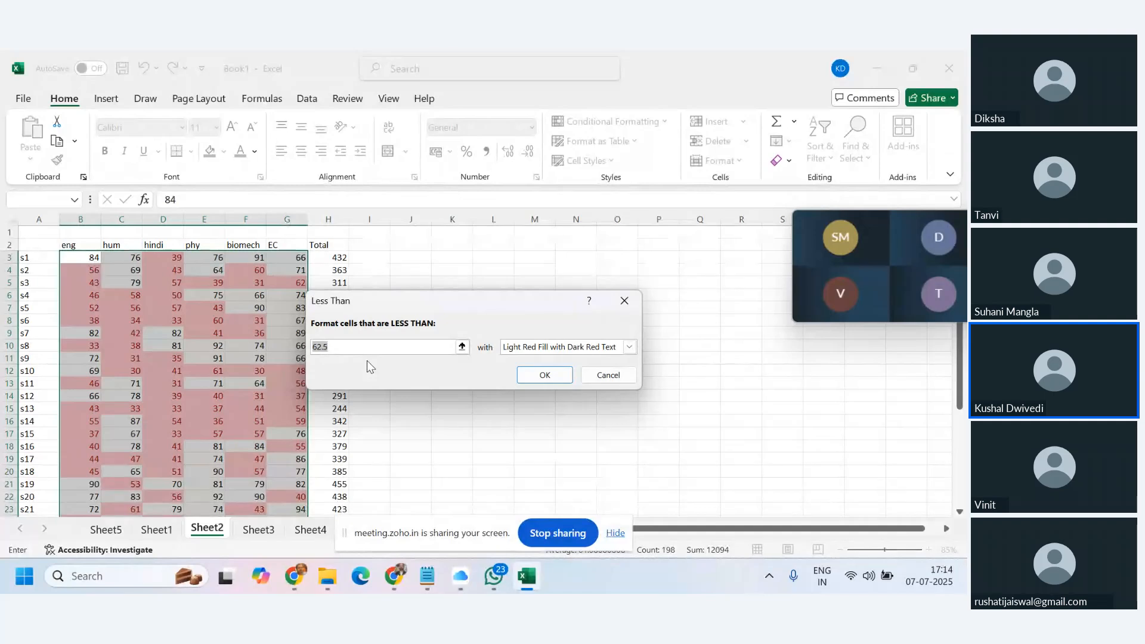
pyautogui.write('35')
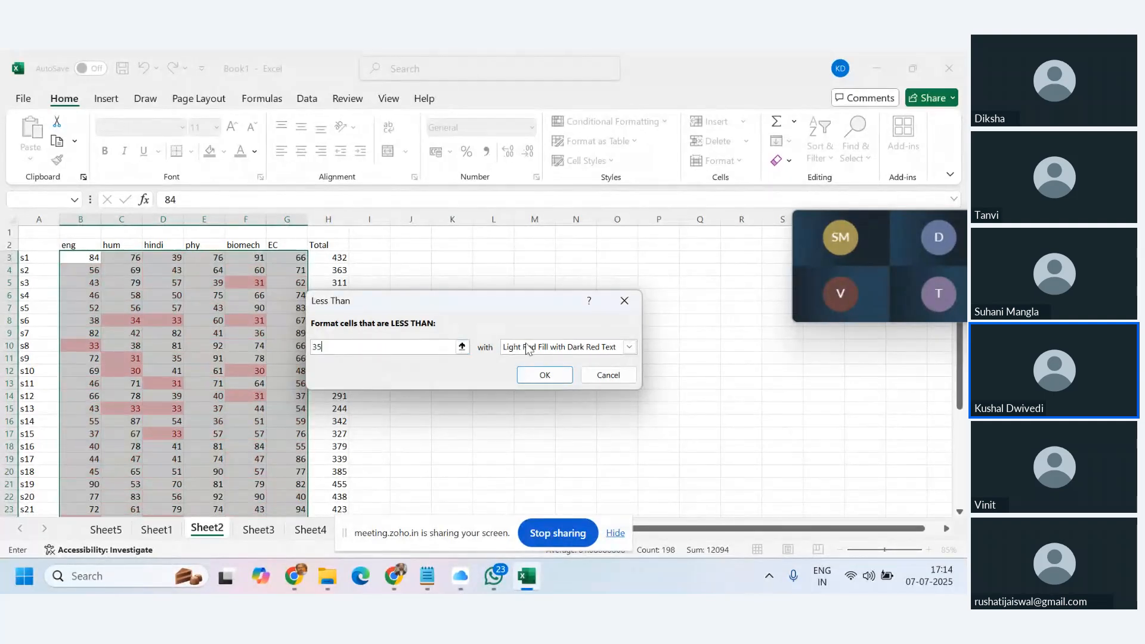
pyautogui.click(631, 348)
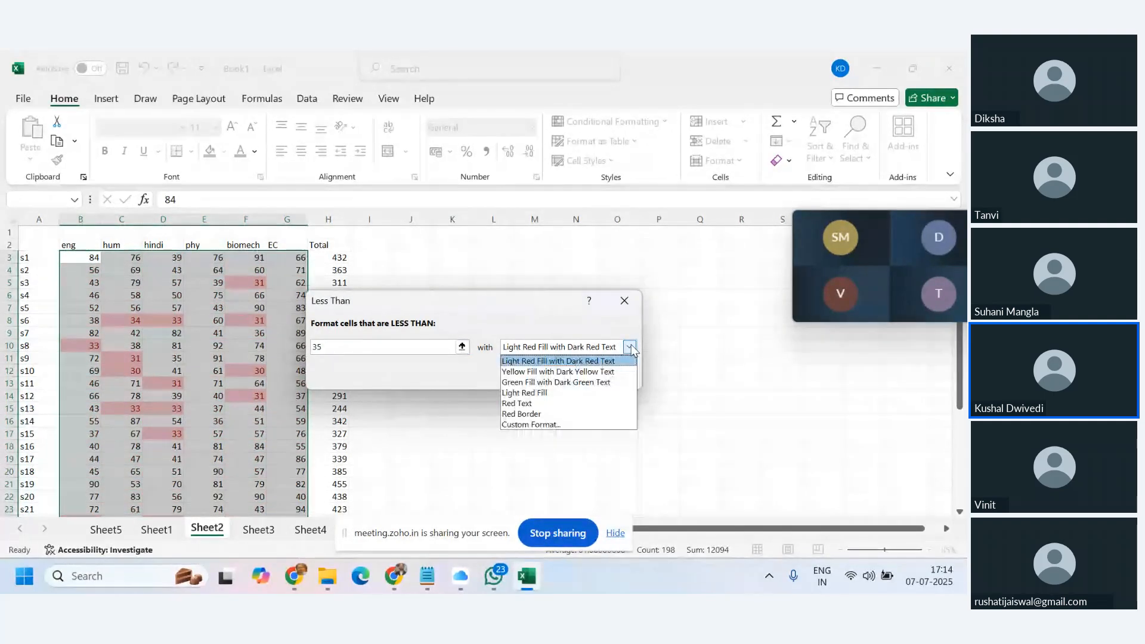
pyautogui.click(542, 424)
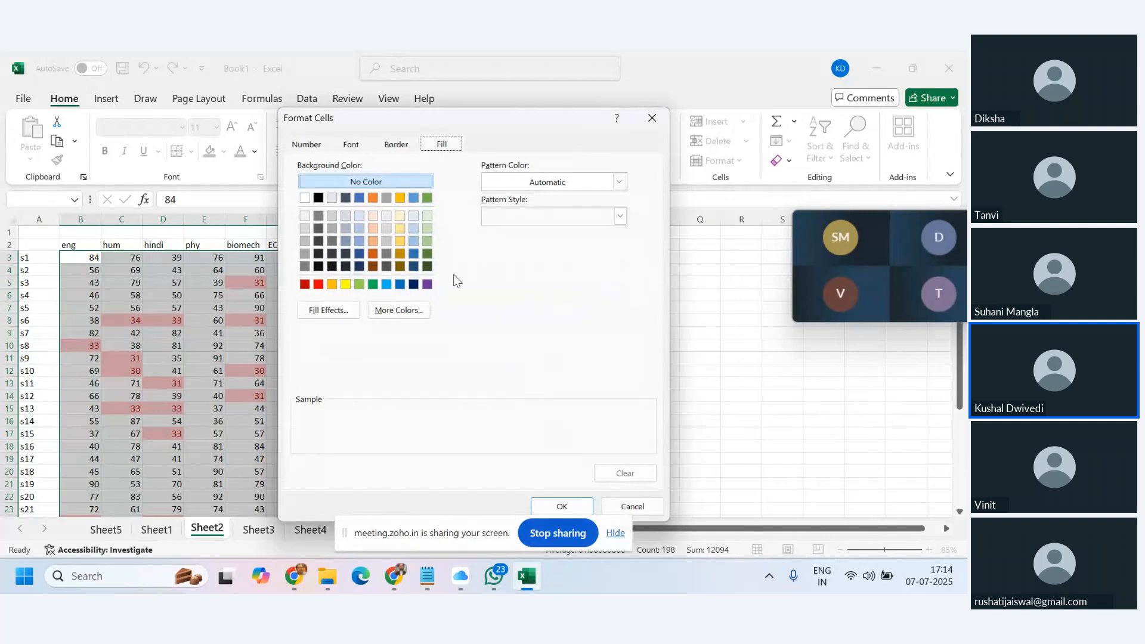
# Give the rule a light red #FF7575 fill, apply it, and review the highlighted scores.
pyautogui.click(318, 284)
pyautogui.click(416, 314)
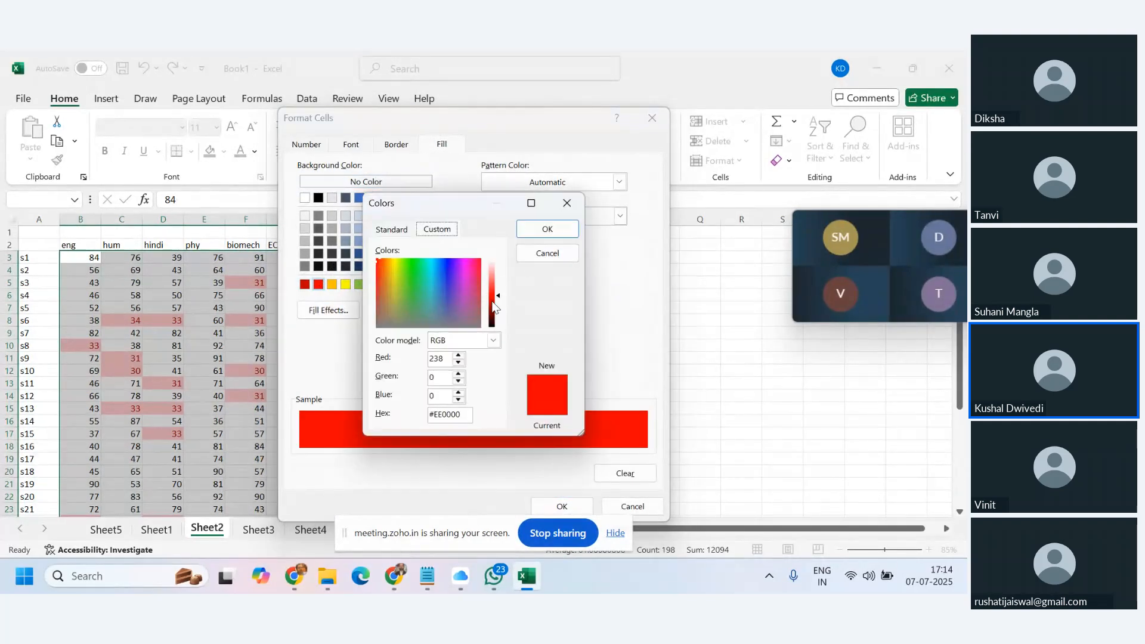
pyautogui.moveTo(499, 298); pyautogui.dragTo(497, 283)
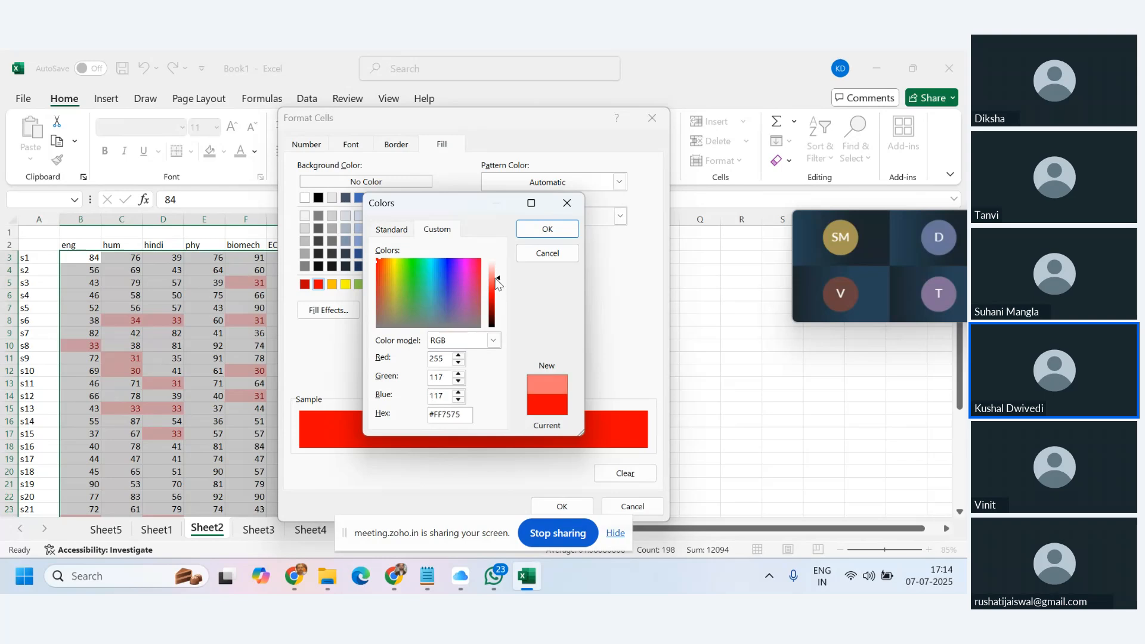
pyautogui.click(547, 232)
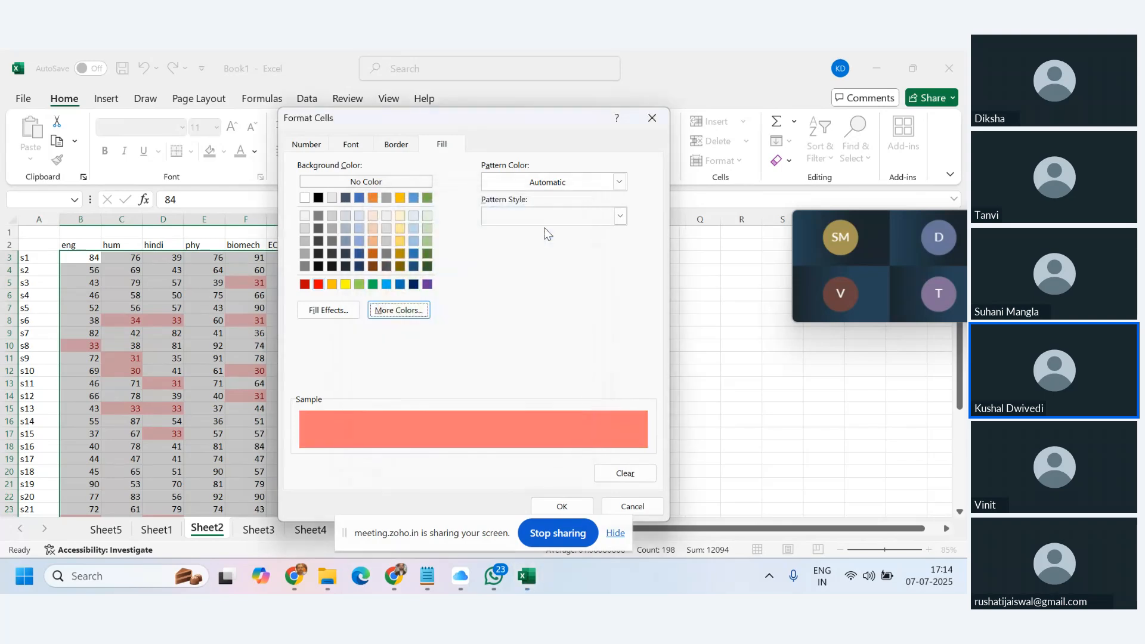
pyautogui.click(554, 508)
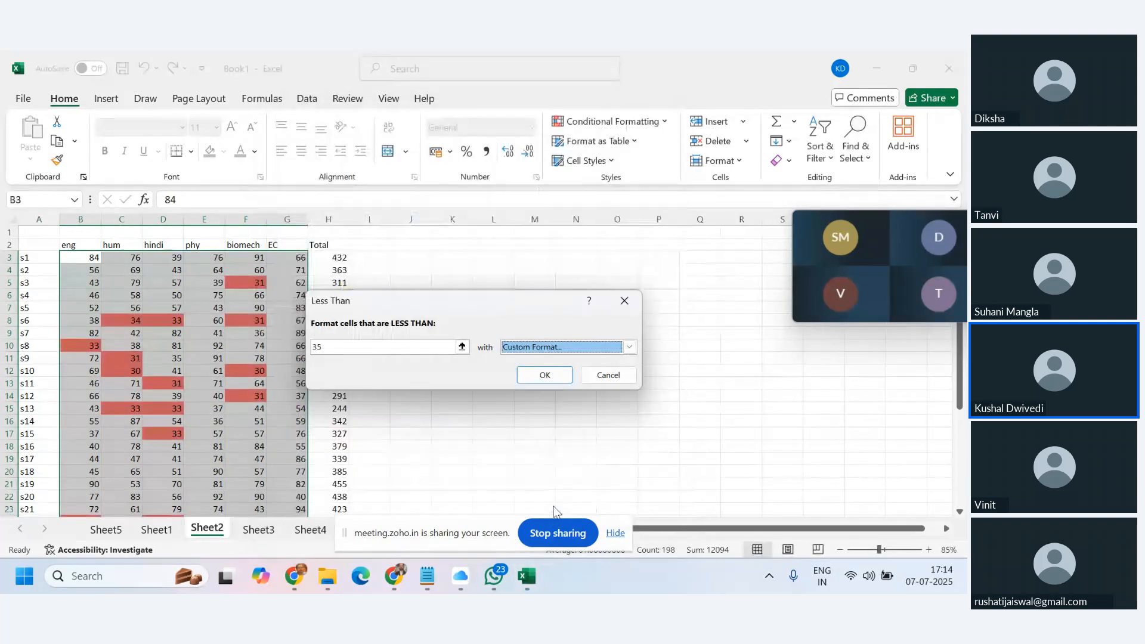
pyautogui.click(540, 373)
pyautogui.click(523, 459)
pyautogui.scroll(-2, 548, 400)
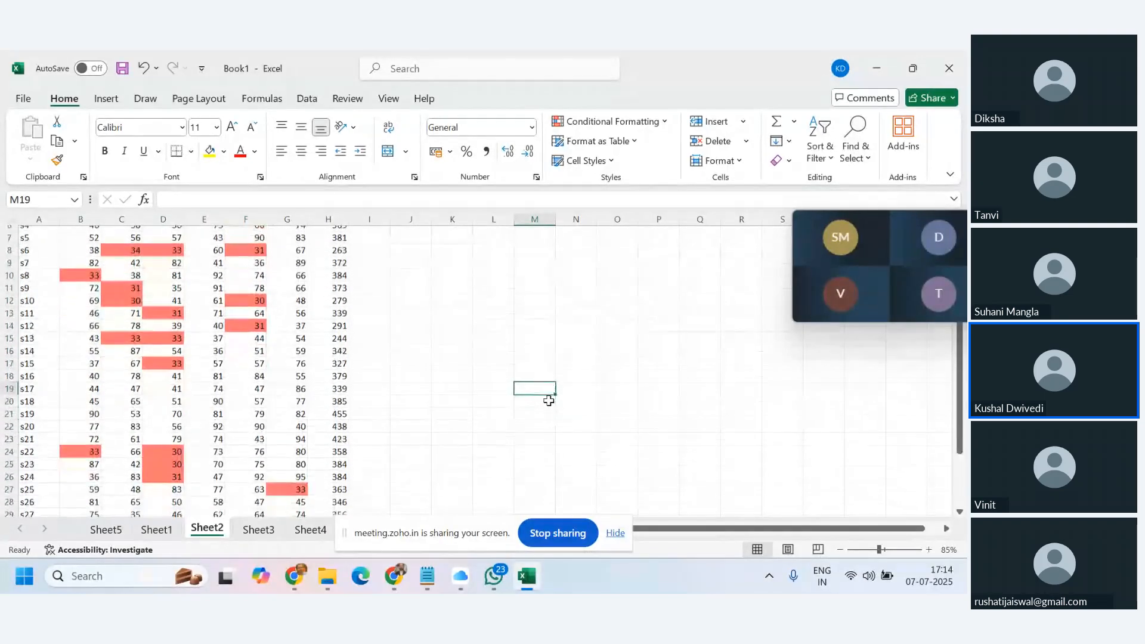
pyautogui.scroll(2, 549, 401)
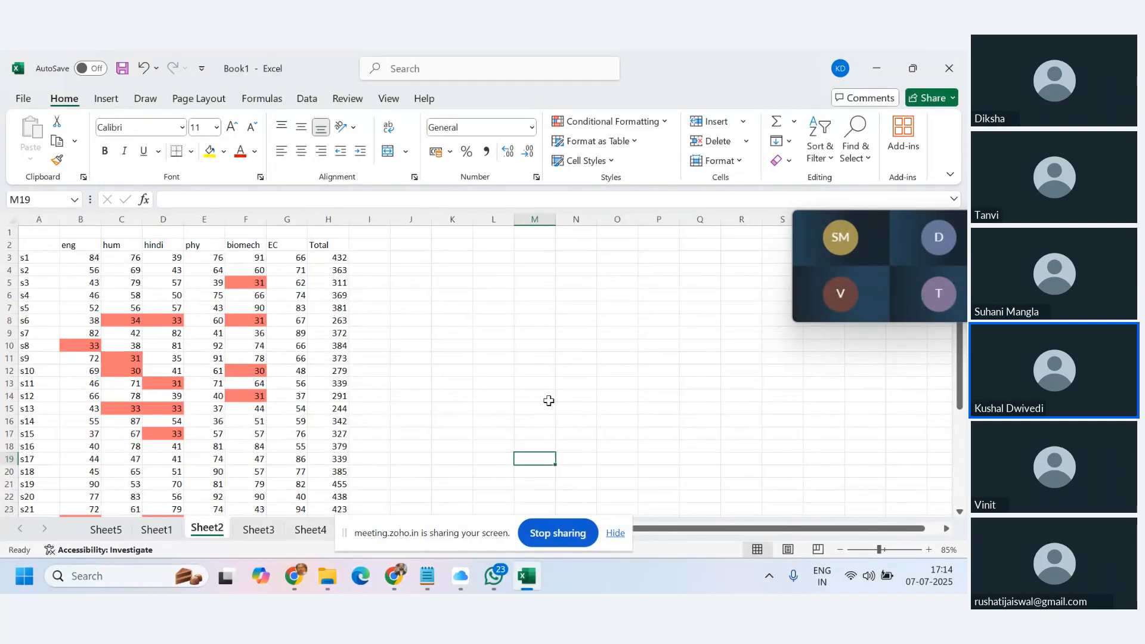
pyautogui.scroll(-4, 548, 401)
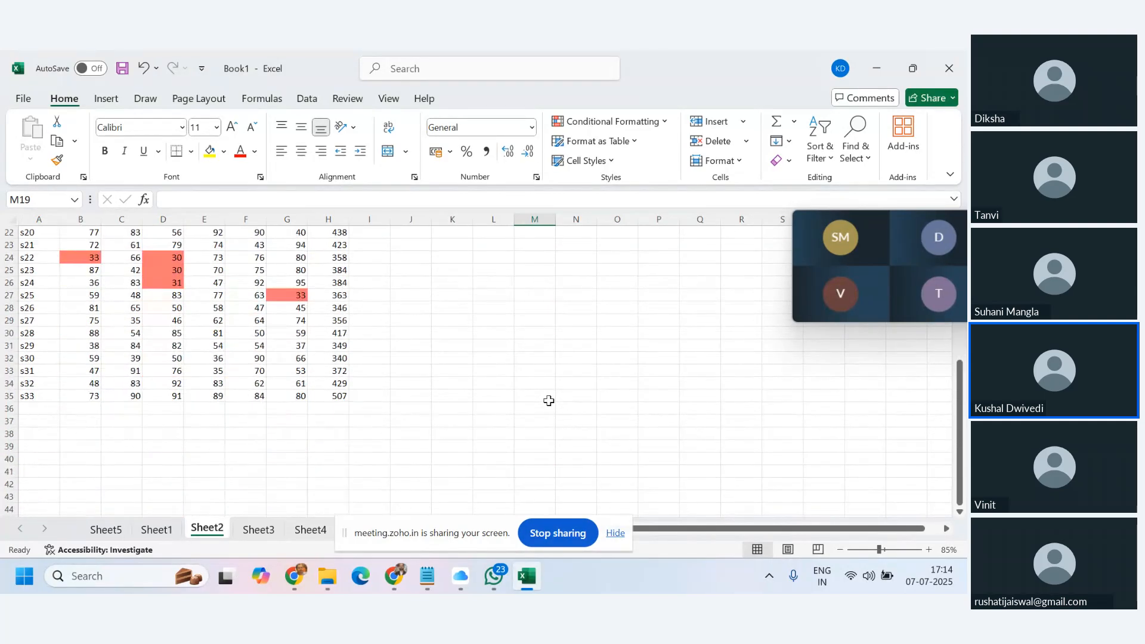
pyautogui.scroll(4, 548, 401)
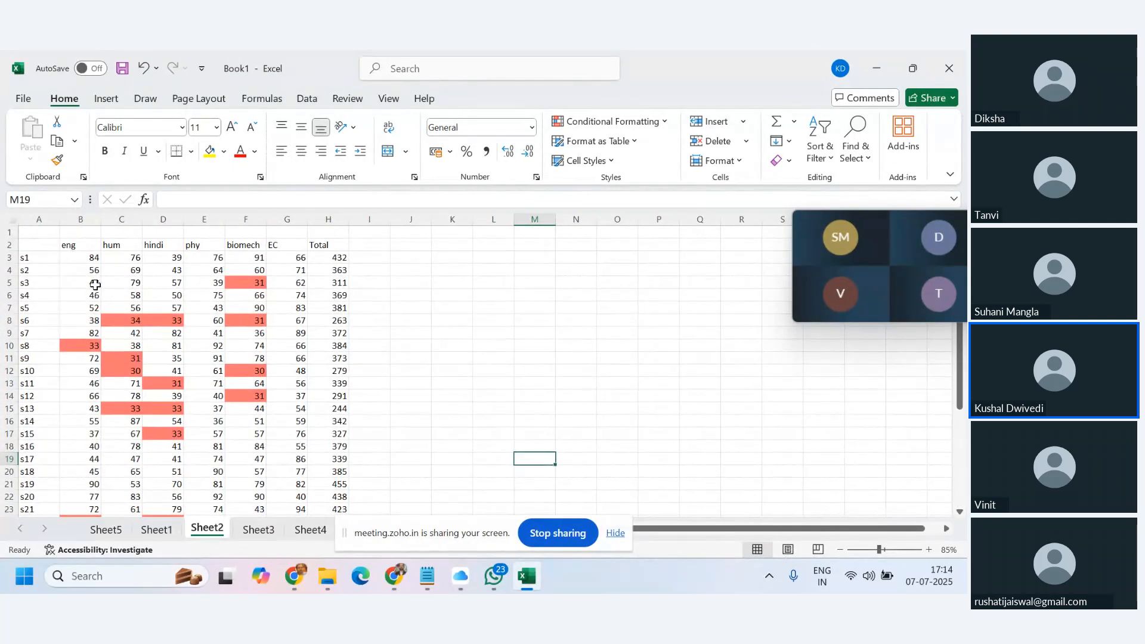
# Point out the highlighted marks in rows 5 and 8, then deselect.
pyautogui.click(14, 281)
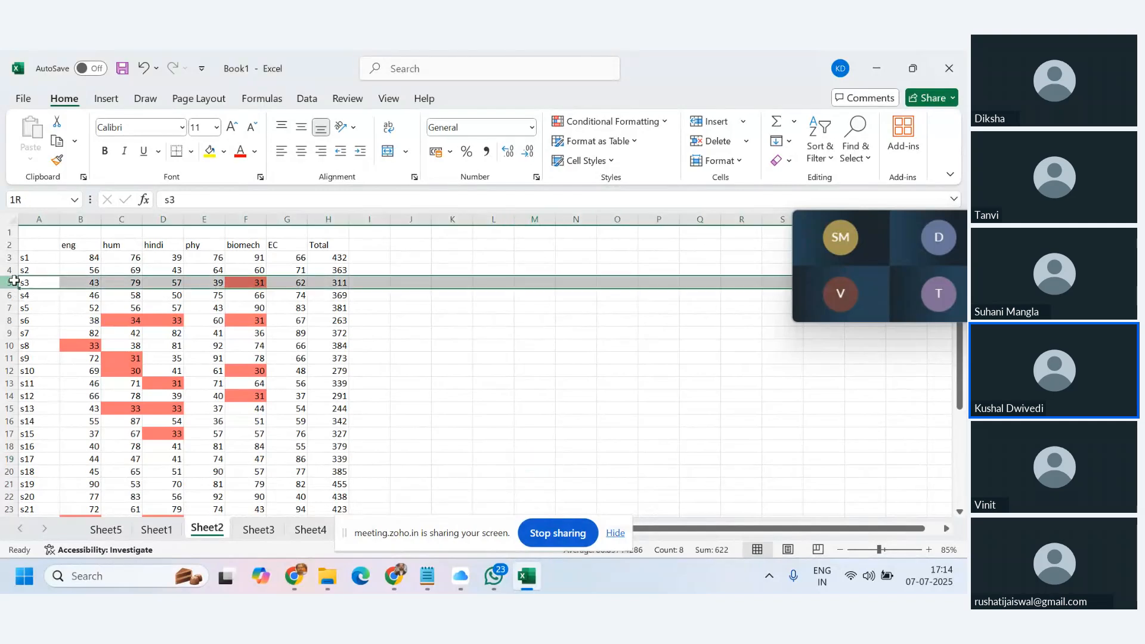
pyautogui.click(7, 321)
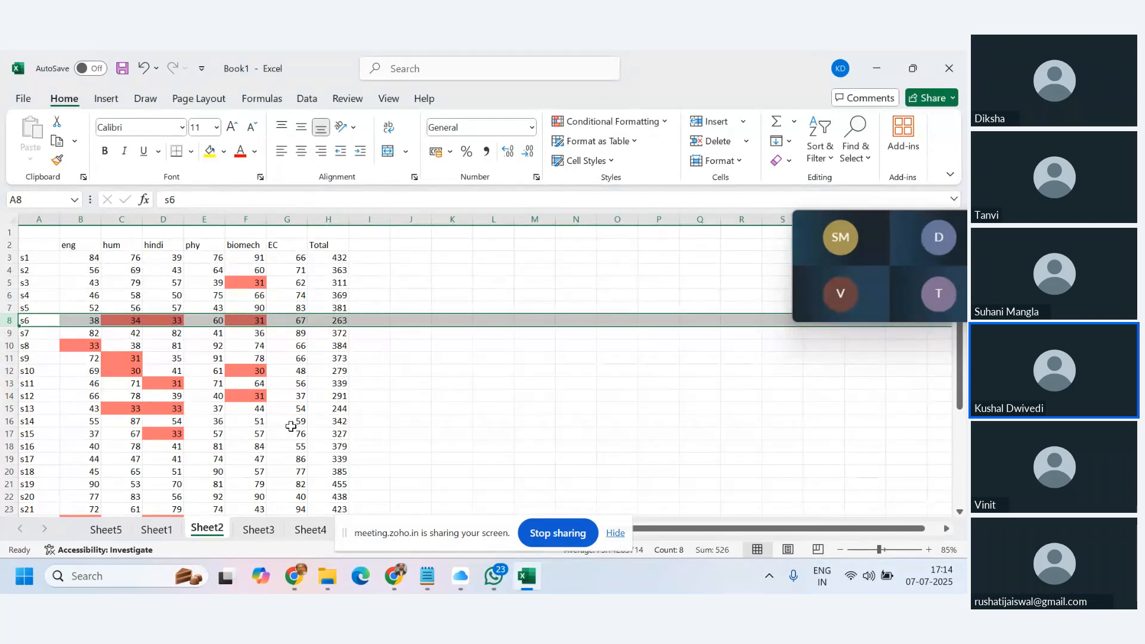
pyautogui.scroll(-5, 290, 426)
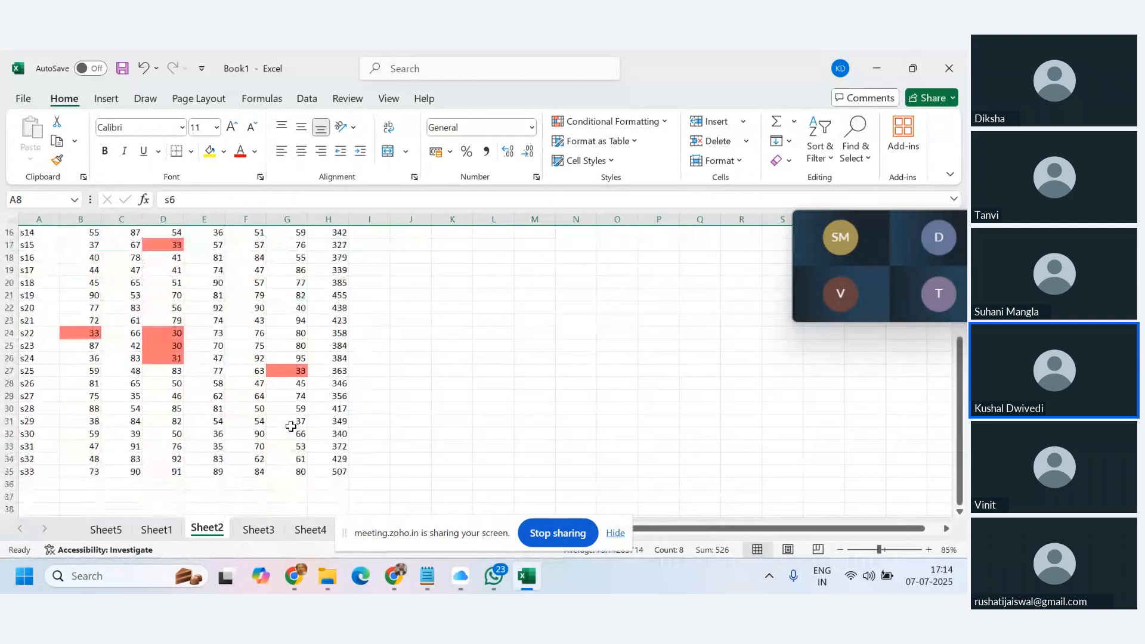
pyautogui.scroll(4, 290, 426)
pyautogui.scroll(1, 290, 425)
pyautogui.click(441, 367)
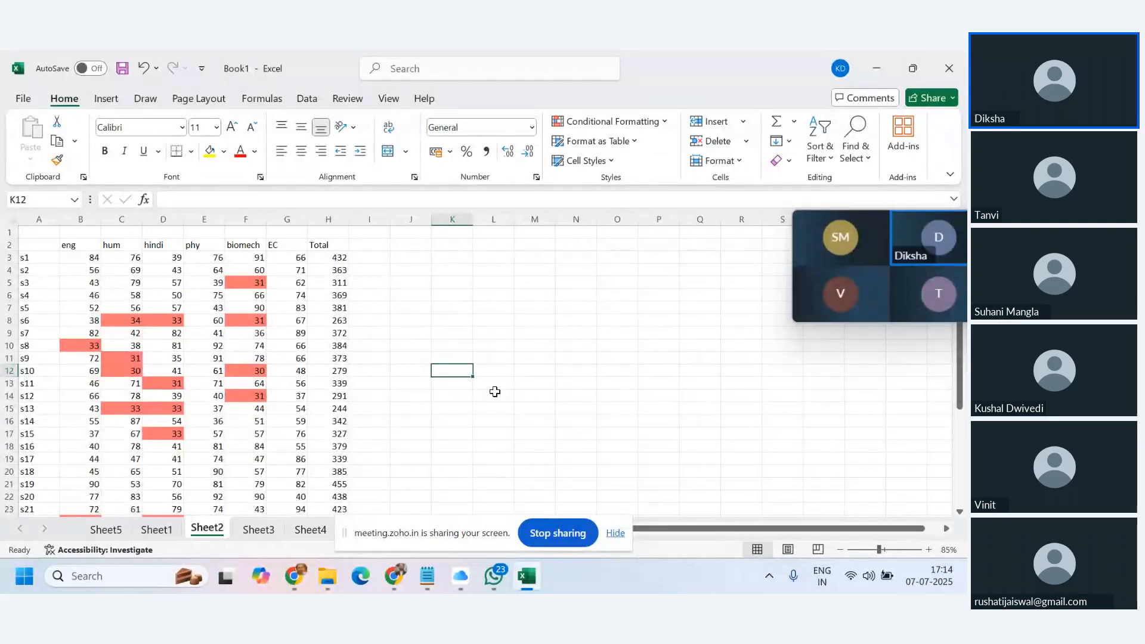
# Select the eng scores B3:B35 in column B.
pyautogui.scroll(-2, 495, 392)
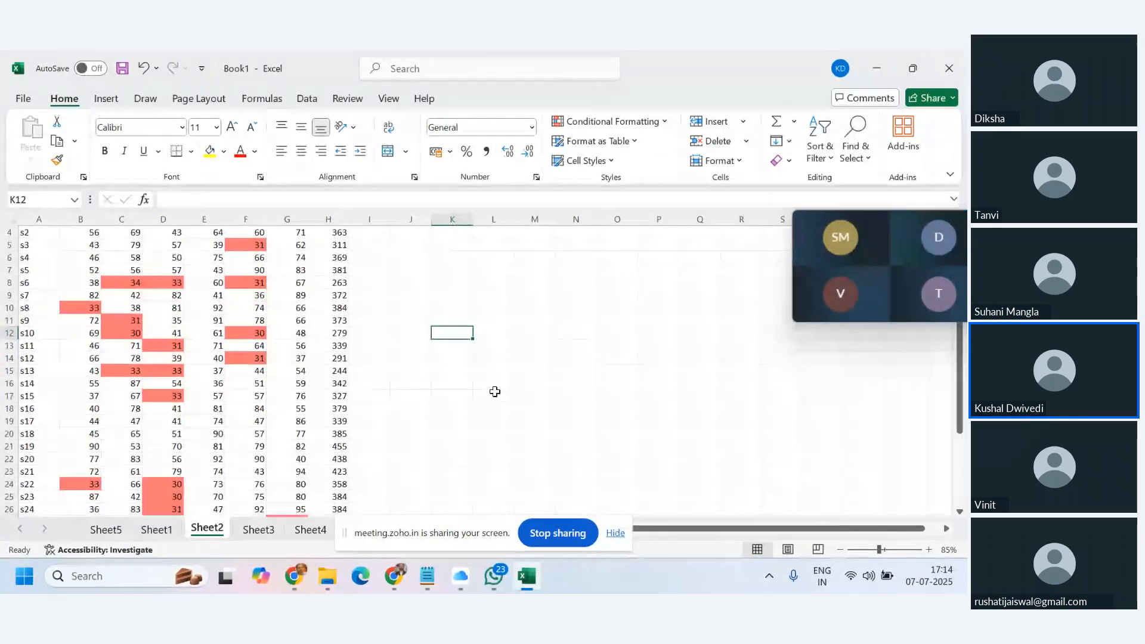
pyautogui.scroll(2, 495, 392)
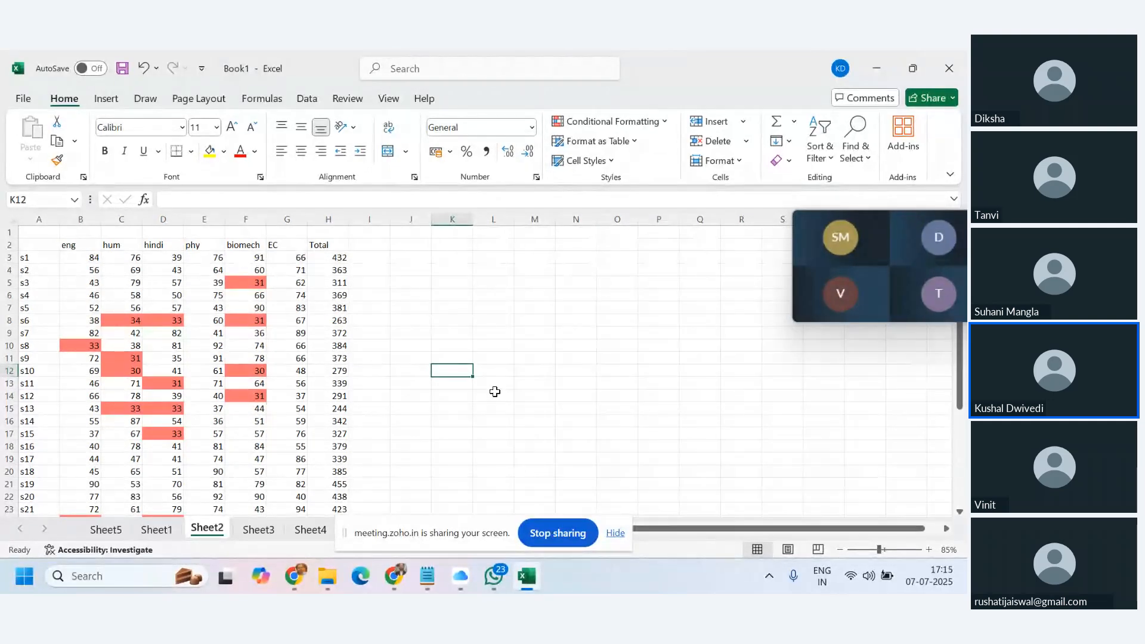
pyautogui.scroll(-1, 494, 391)
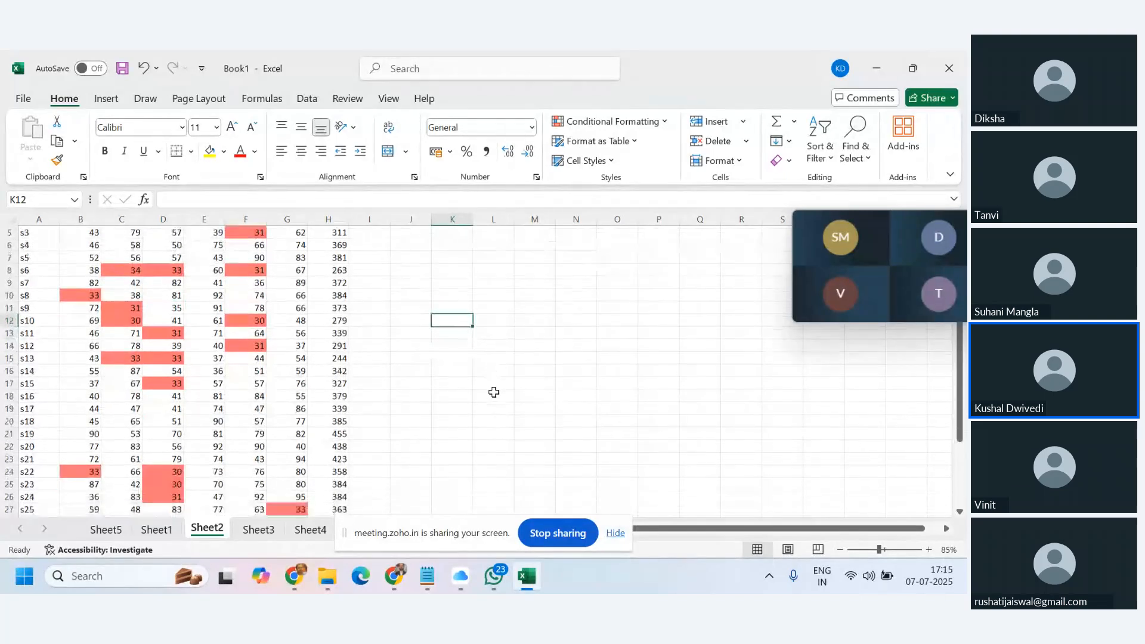
pyautogui.scroll(1, 494, 391)
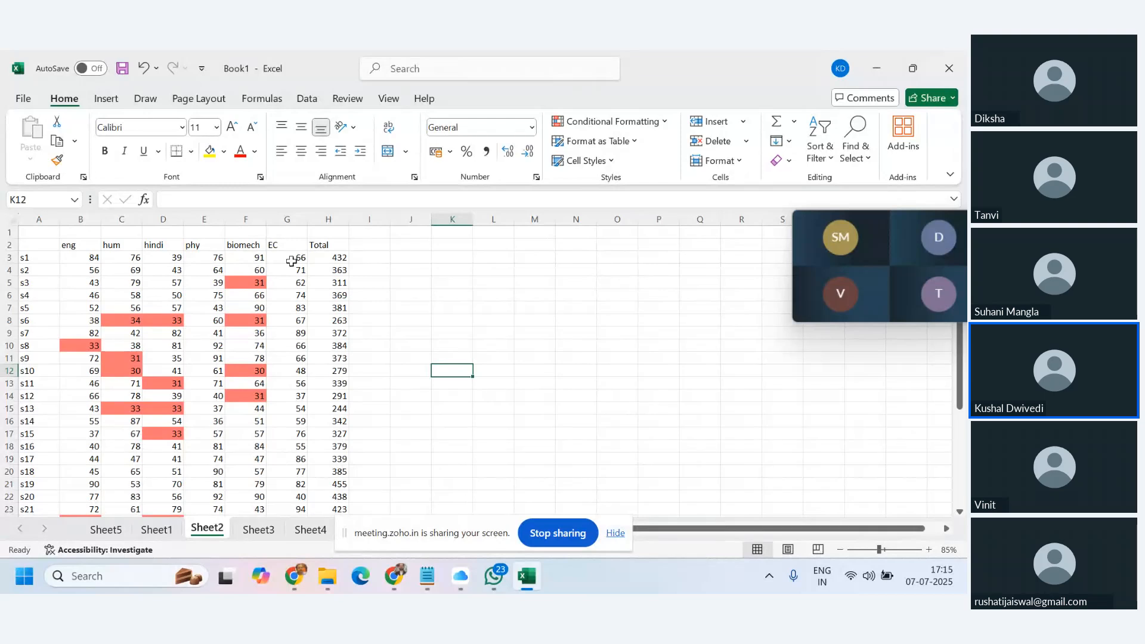
pyautogui.moveTo(82, 266); pyautogui.dragTo(90, 497)
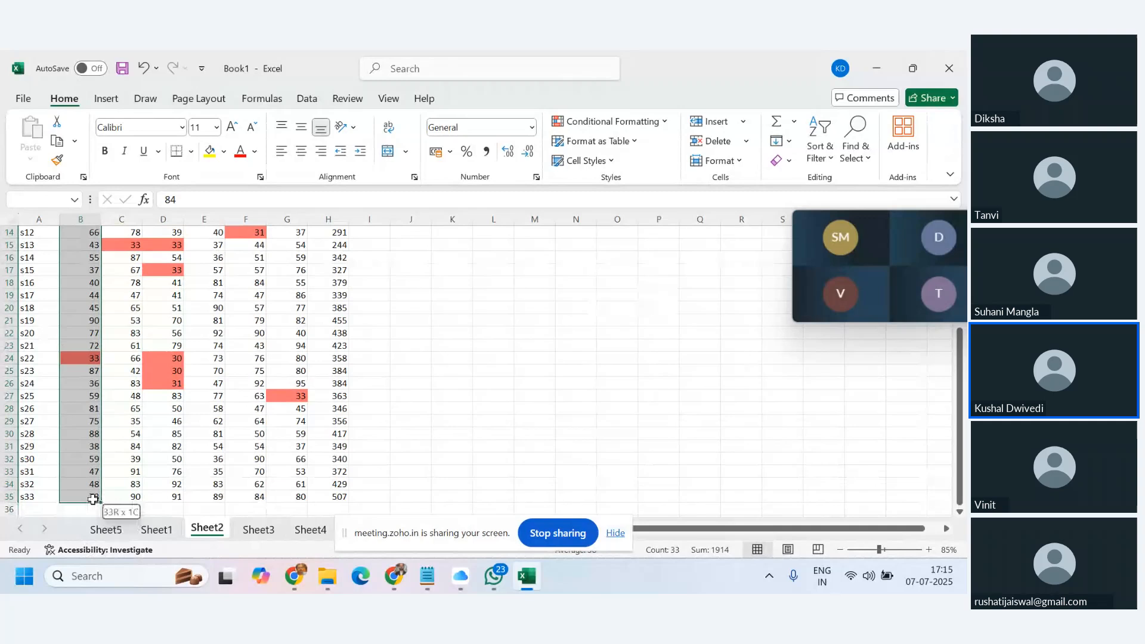
# Start a Top 10 Items rule on the eng marks, reduced to the top 2.
pyautogui.click(664, 120)
pyautogui.moveTo(653, 180)
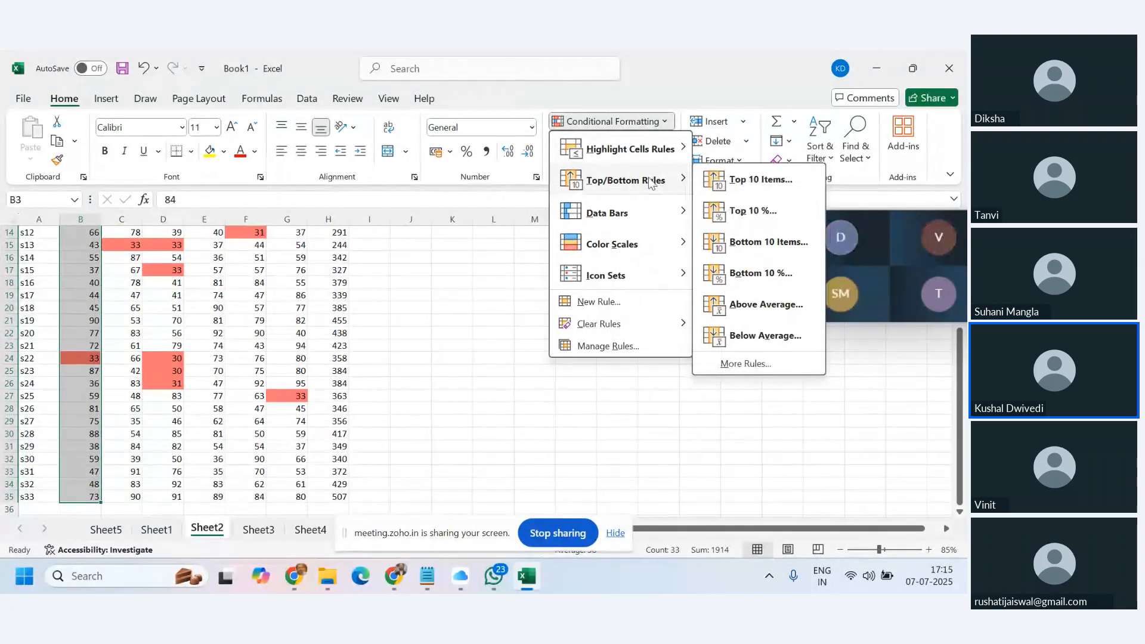
pyautogui.click(761, 180)
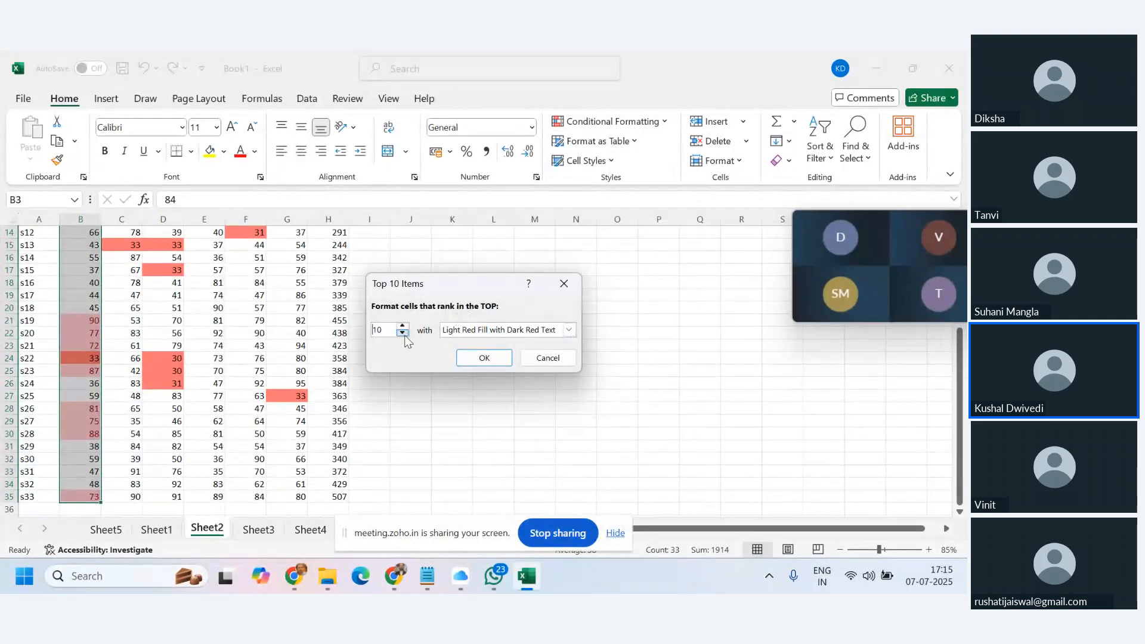
pyautogui.click(403, 333)
pyautogui.click(403, 333)
pyautogui.click(403, 333)
pyautogui.click(403, 332)
pyautogui.click(403, 332)
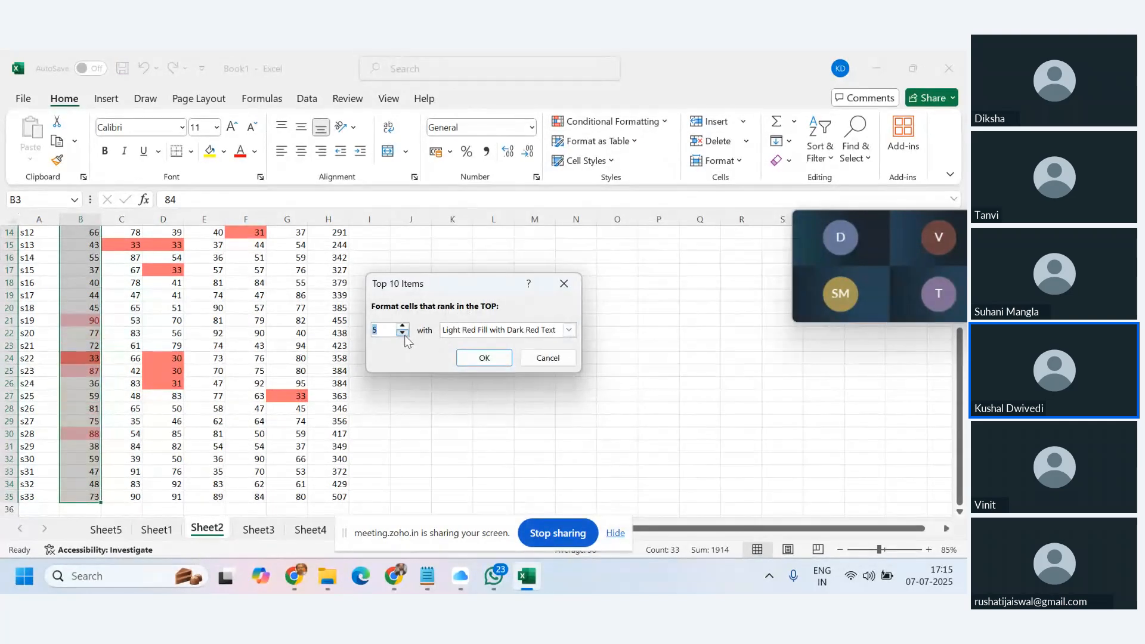
pyautogui.click(403, 333)
pyautogui.click(403, 333)
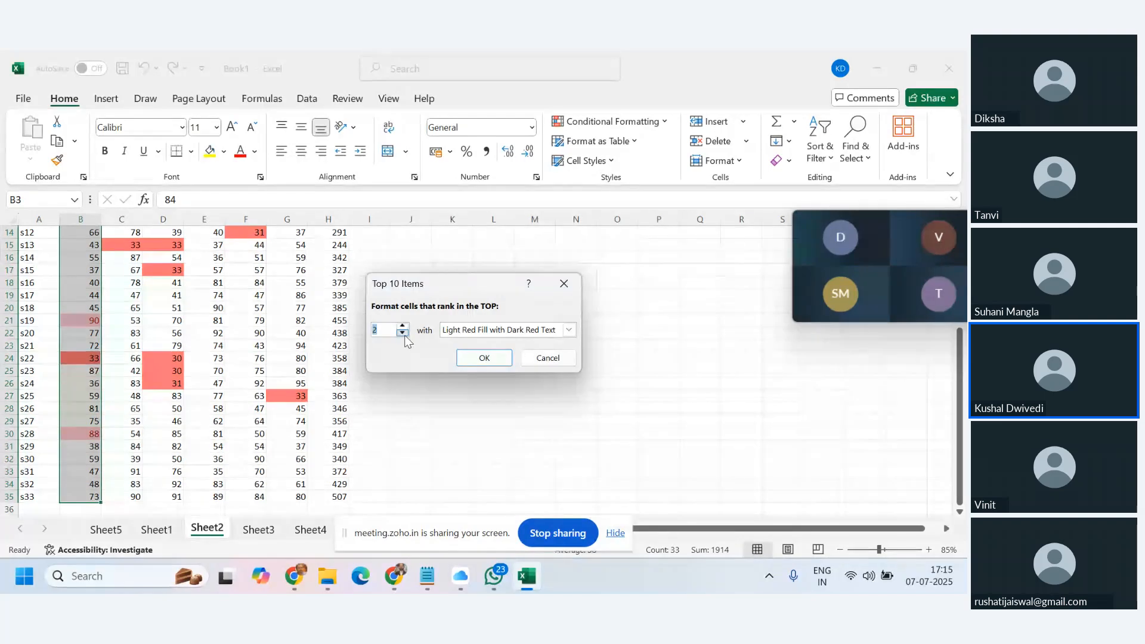
# Apply a custom light green fill to the top 2 rule, marking 90 and 88.
pyautogui.click(569, 330)
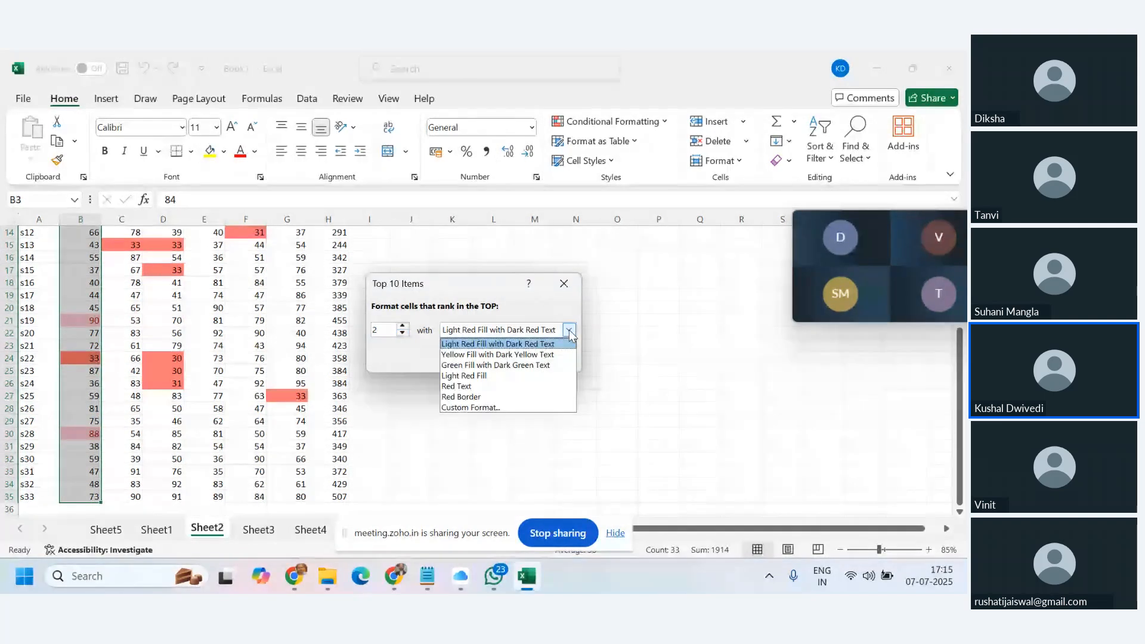
pyautogui.click(491, 405)
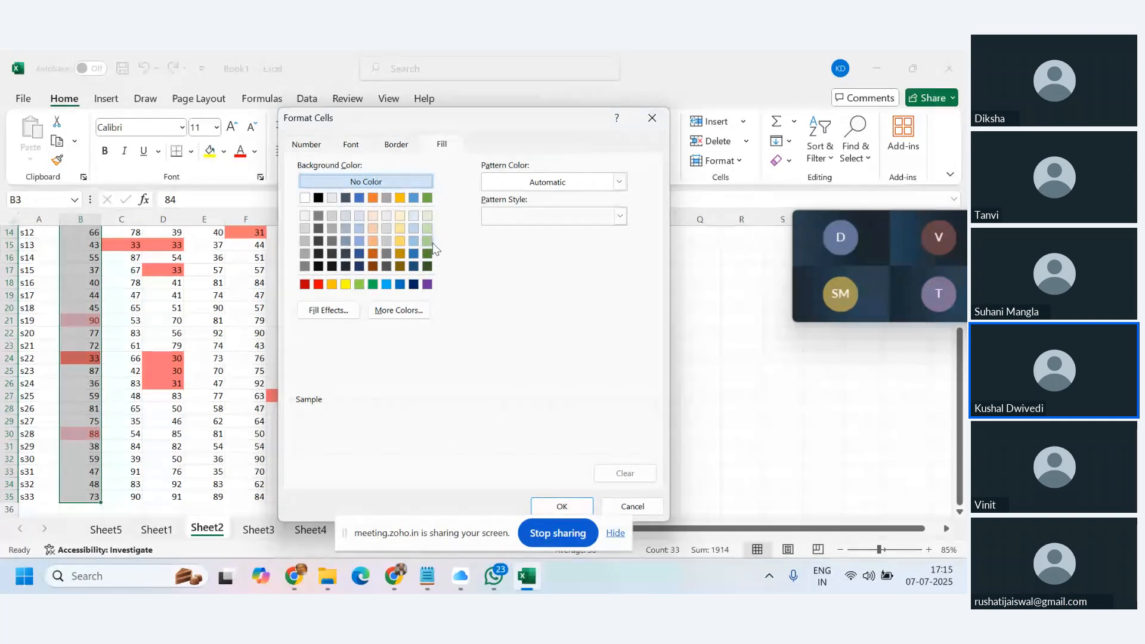
pyautogui.click(430, 241)
pyautogui.click(564, 508)
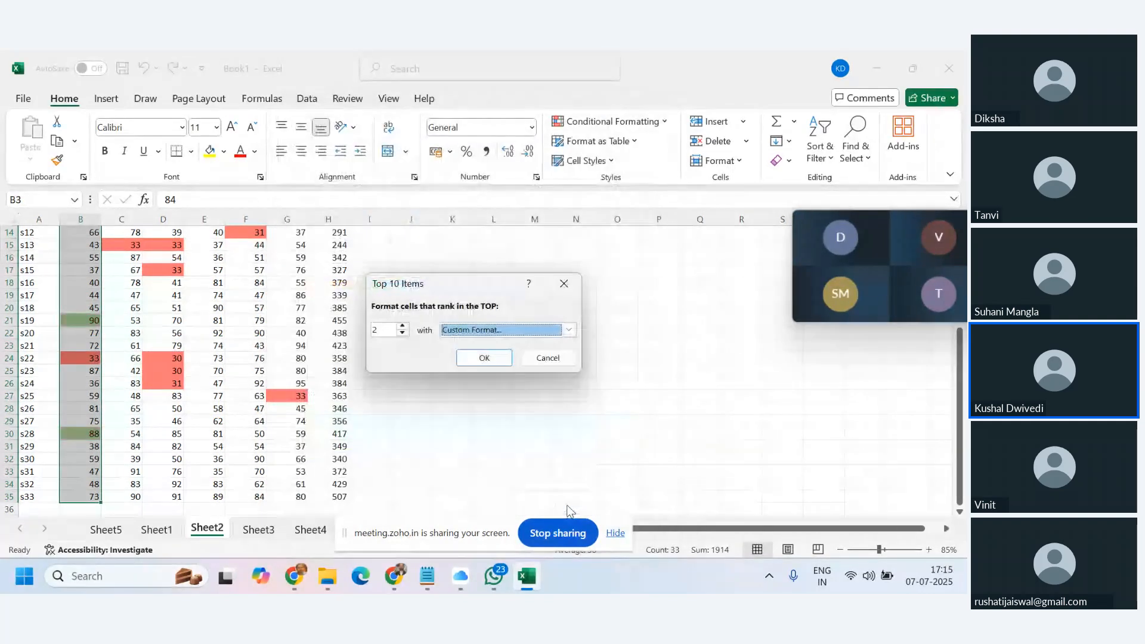
pyautogui.click(484, 358)
pyautogui.scroll(3, 466, 412)
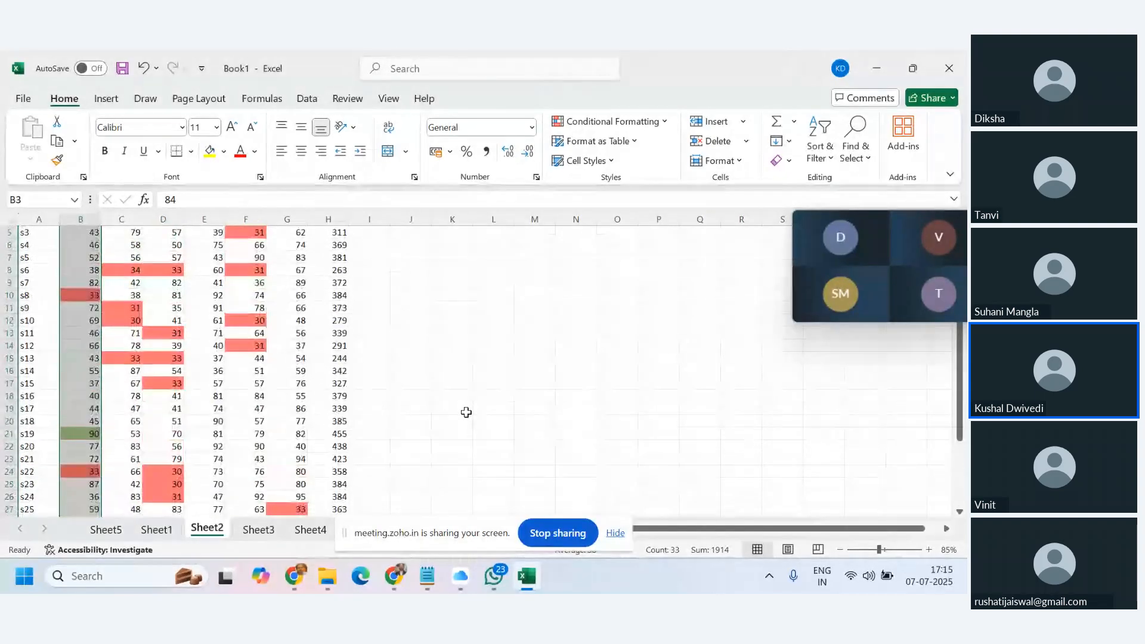
pyautogui.scroll(2, 467, 412)
pyautogui.scroll(-1, 543, 335)
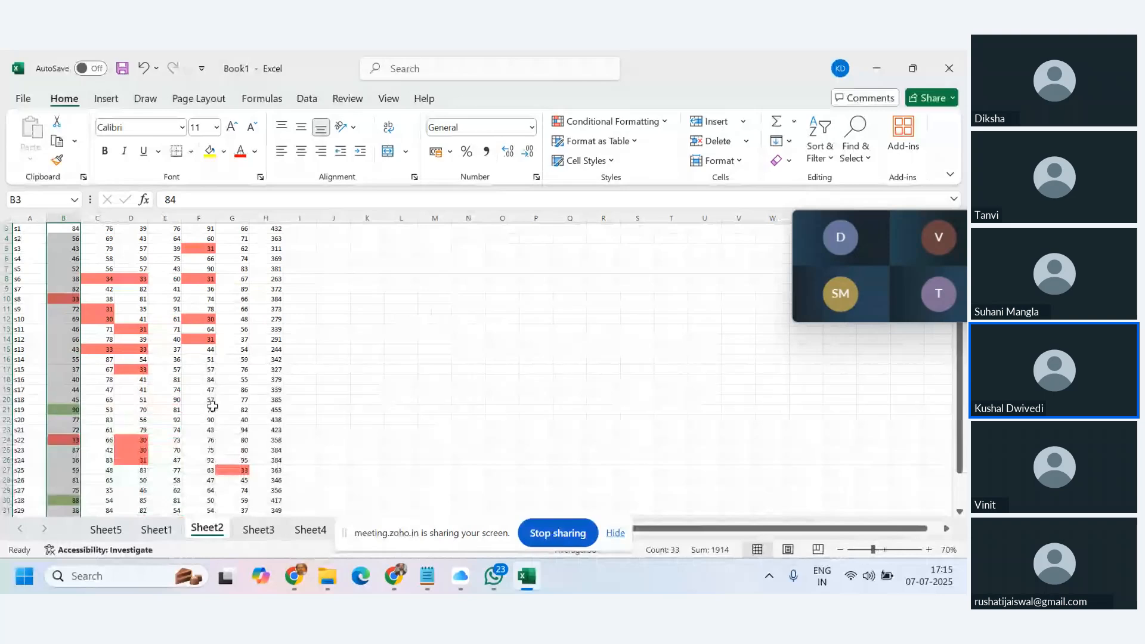
pyautogui.scroll(-5, 353, 415)
pyautogui.scroll(4, 353, 416)
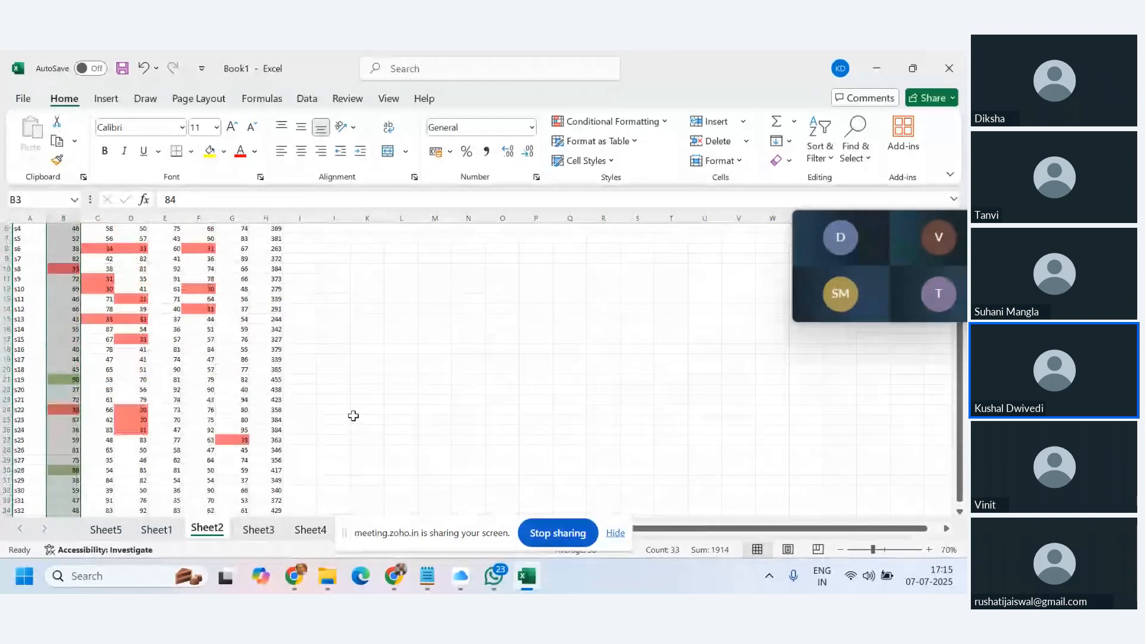
pyautogui.scroll(1, 353, 415)
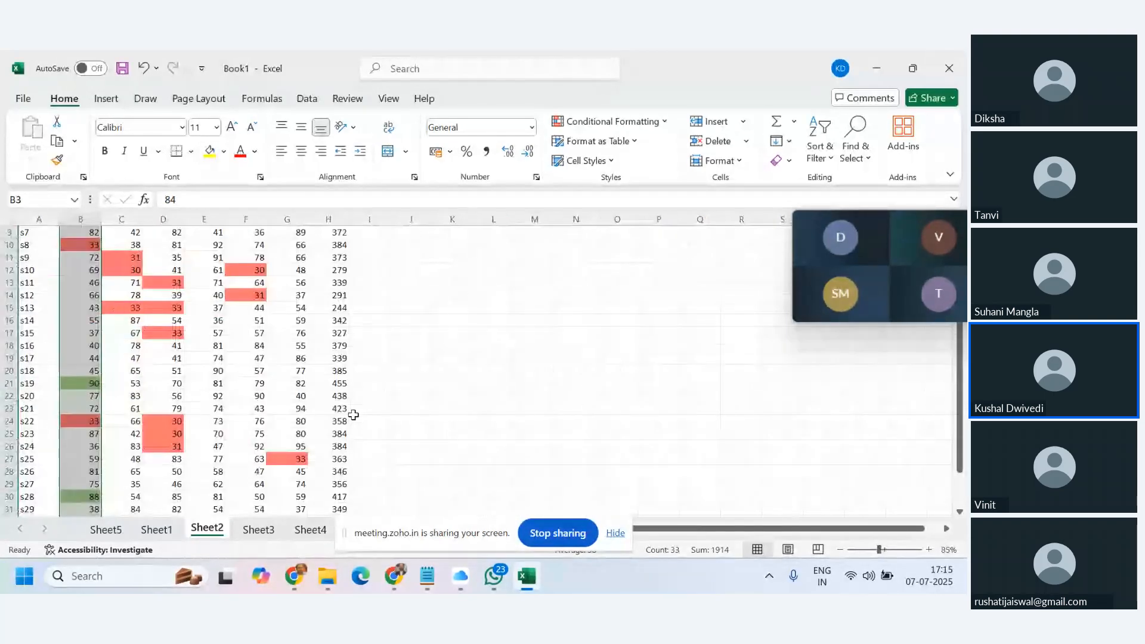
pyautogui.click(575, 408)
pyautogui.scroll(-2, 238, 412)
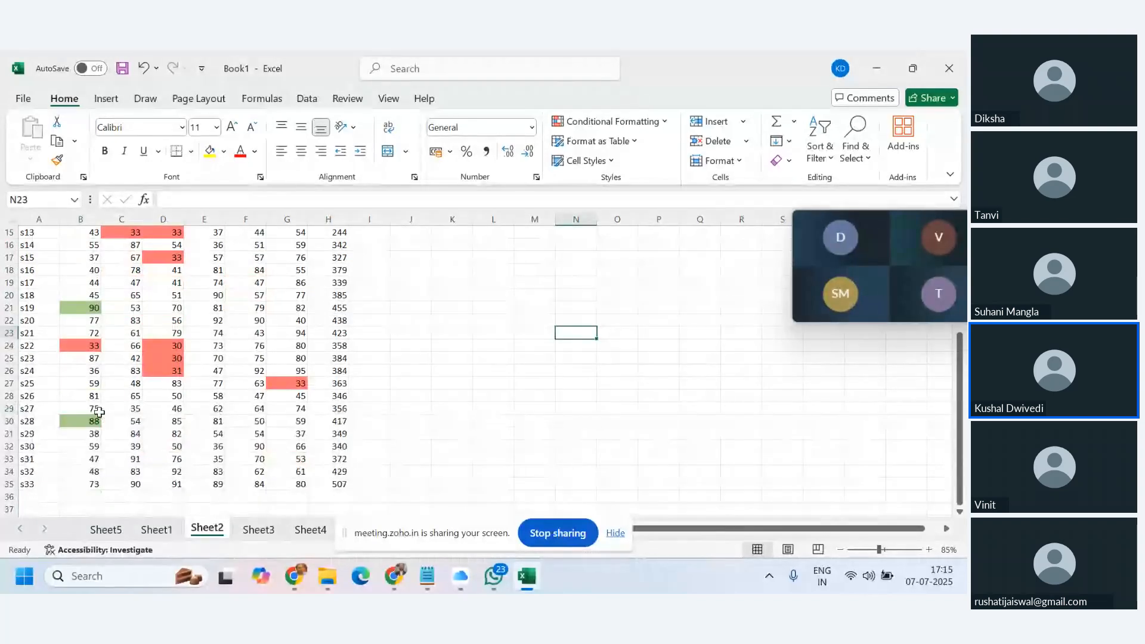
pyautogui.scroll(5, 89, 289)
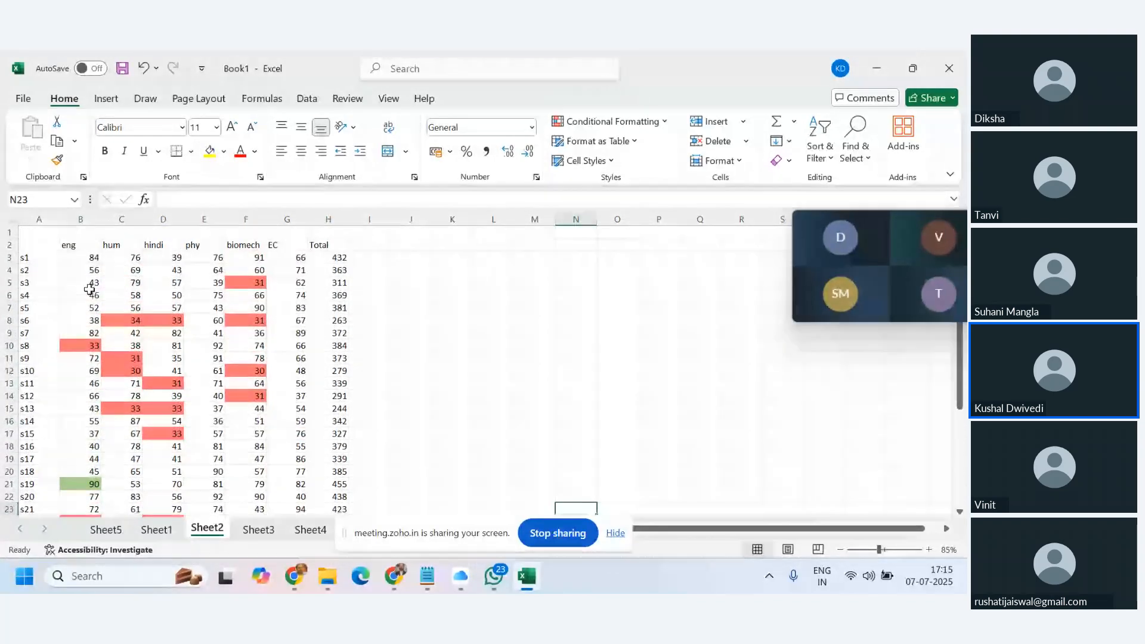
pyautogui.scroll(-5, 89, 289)
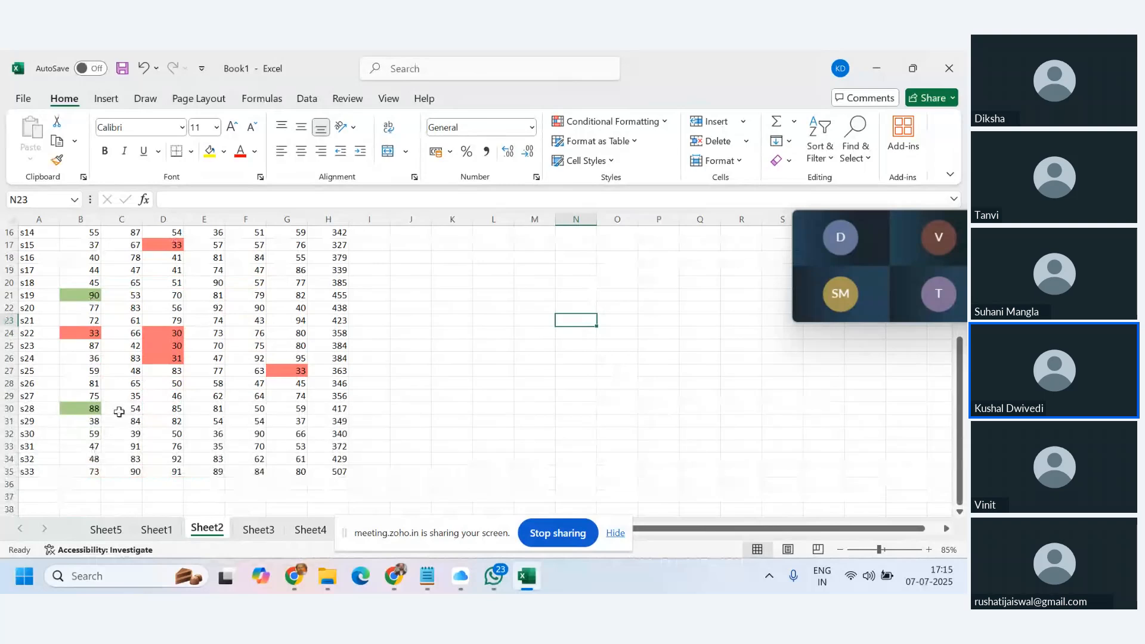
pyautogui.scroll(5, 119, 412)
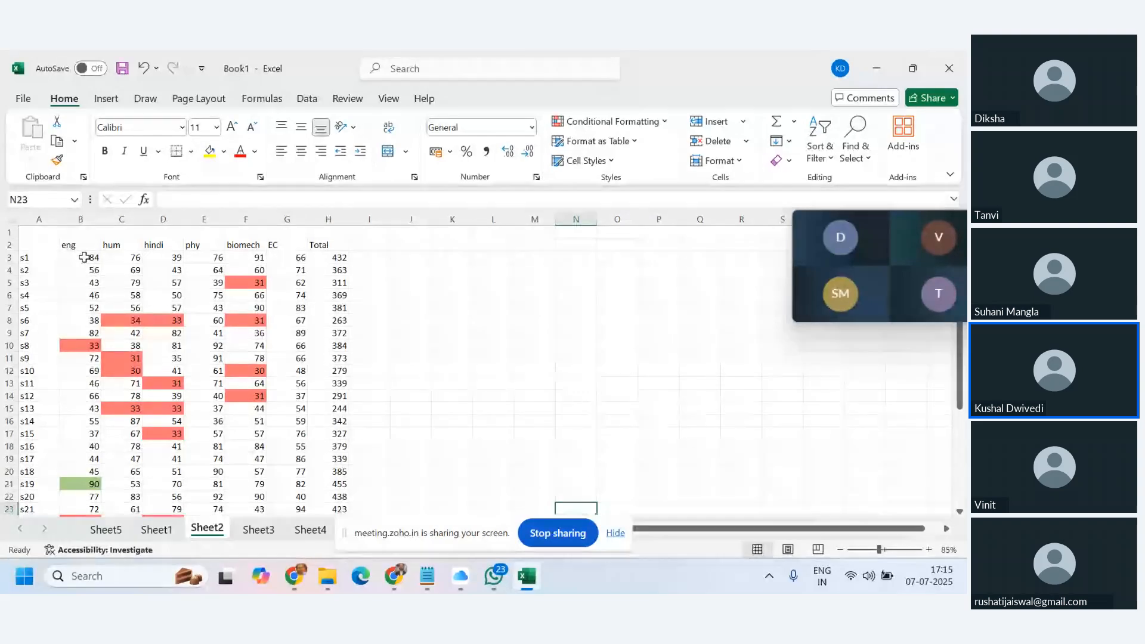
pyautogui.click(134, 258)
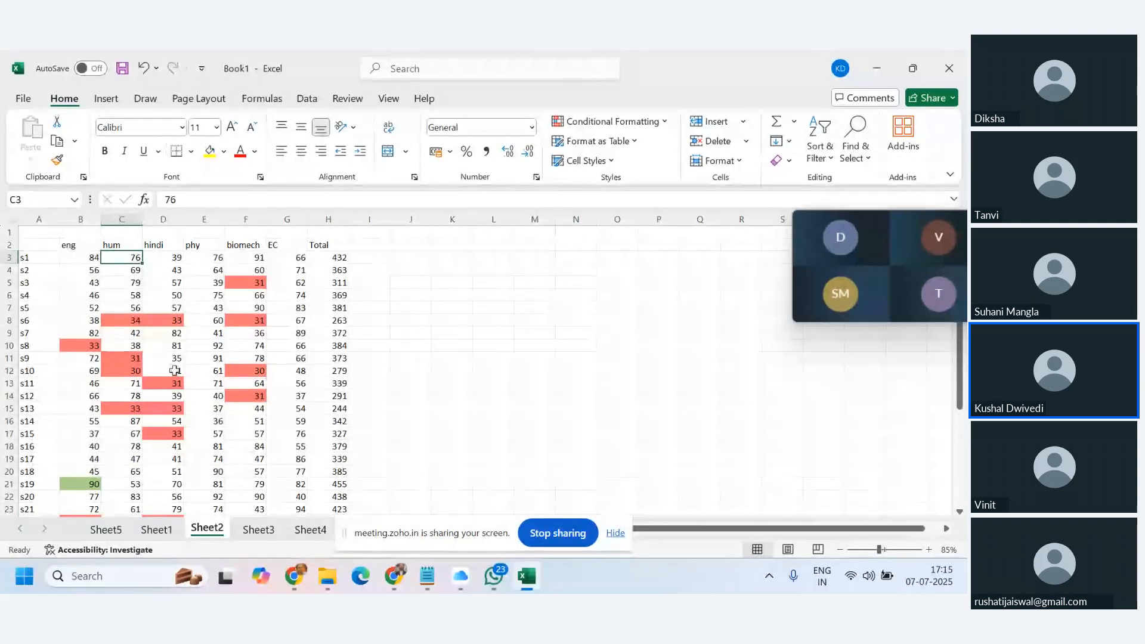
pyautogui.scroll(-5, 186, 376)
pyautogui.scroll(4, 194, 385)
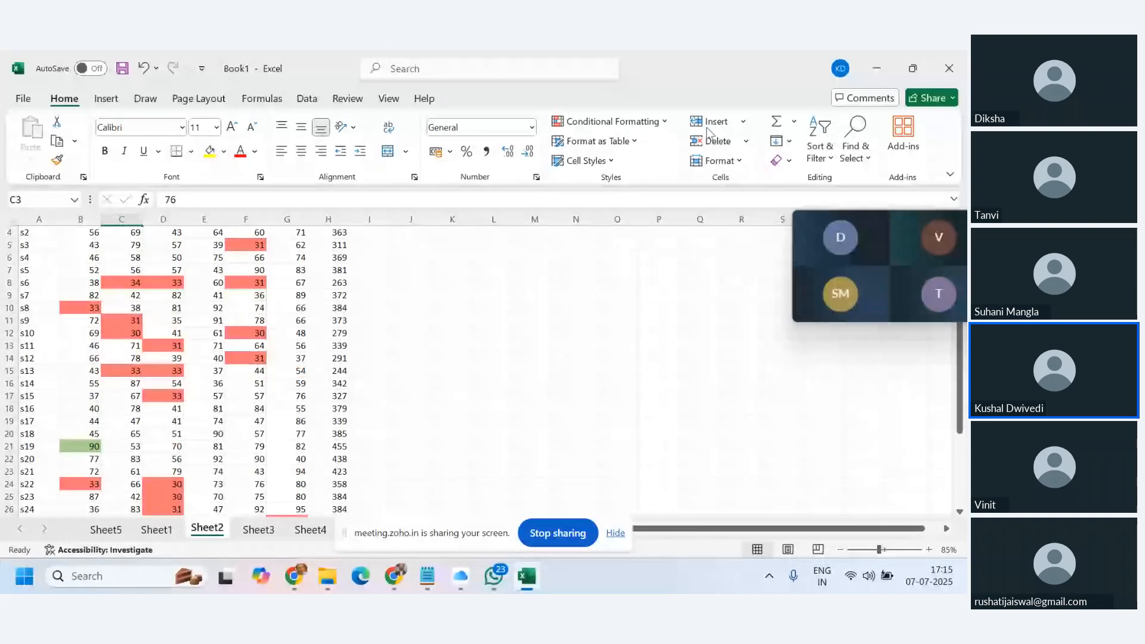
pyautogui.click(613, 121)
pyautogui.moveTo(687, 186)
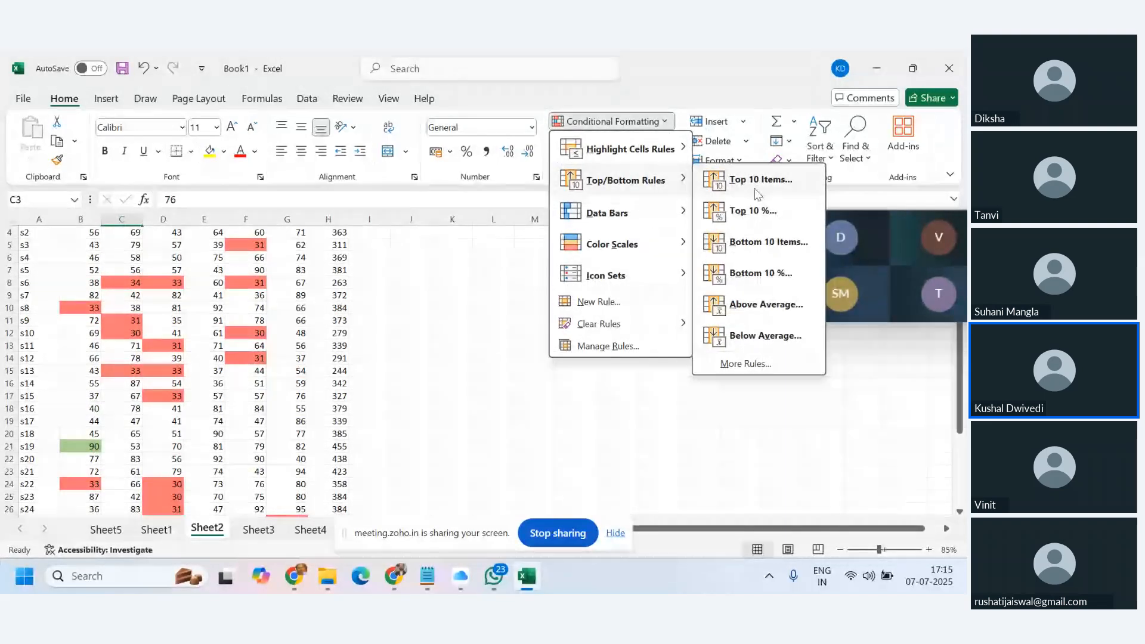
pyautogui.click(486, 370)
pyautogui.scroll(1, 271, 346)
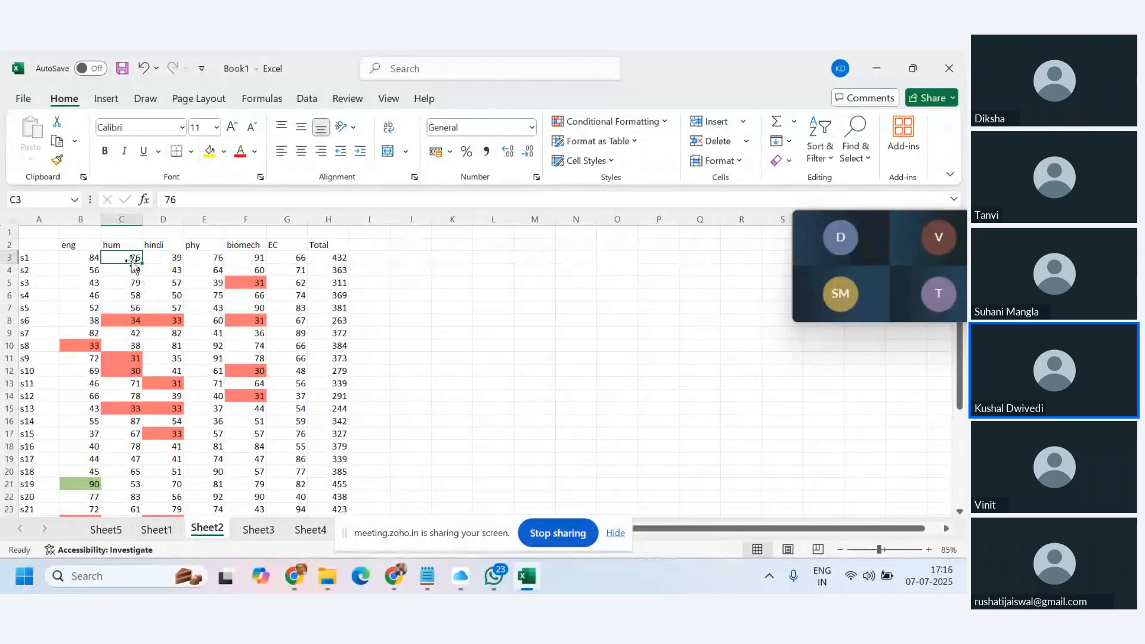
pyautogui.click(78, 260)
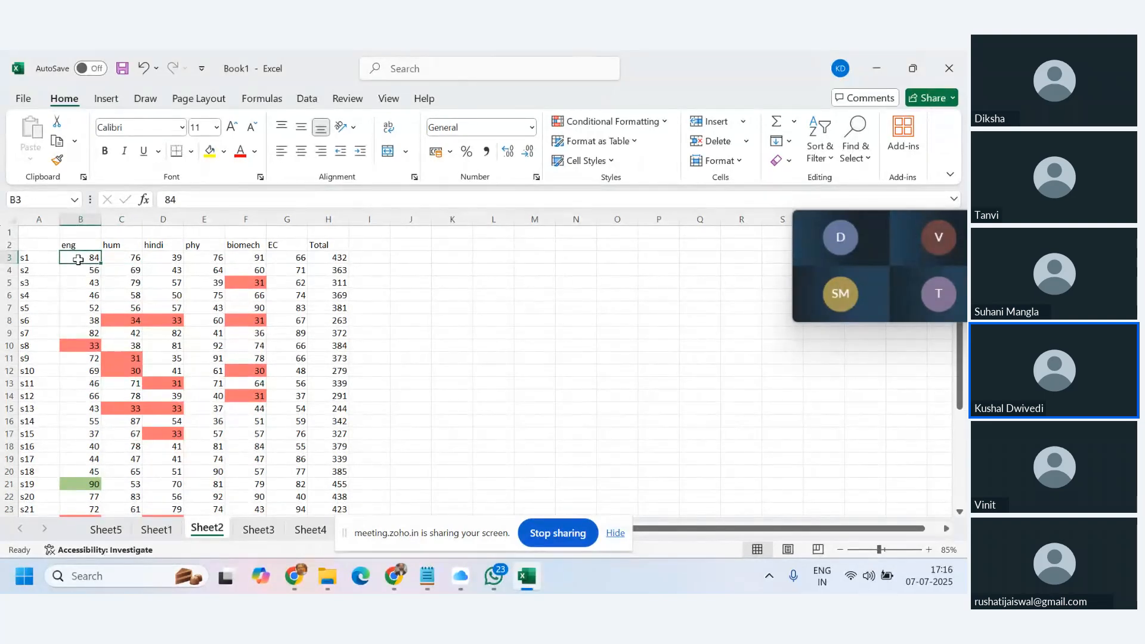
# Copy the eng marks B3:B35 and paste them into column M starting at M3.
pyautogui.hotkey('ctrl', 'shift', 'Down')
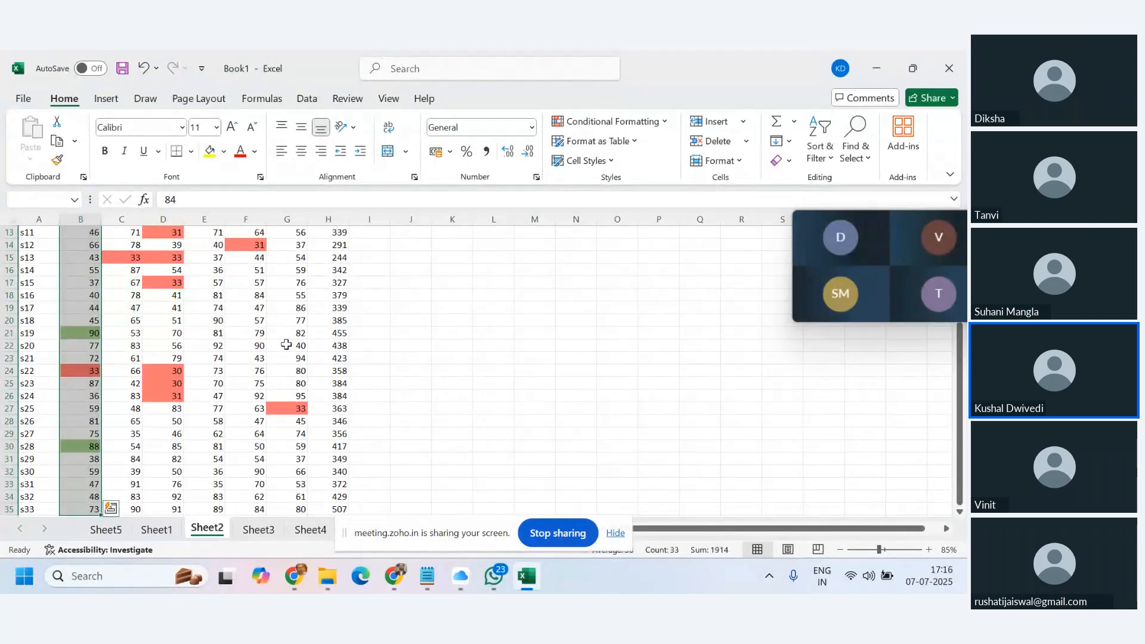
pyautogui.click(57, 144)
pyautogui.scroll(4, 225, 280)
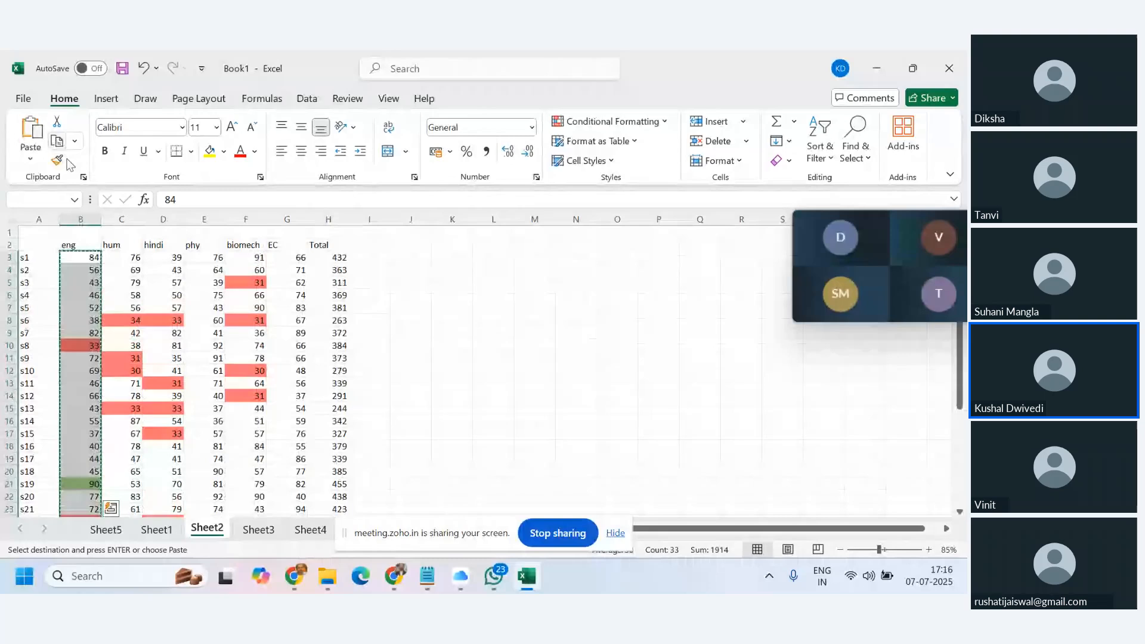
pyautogui.click(124, 258)
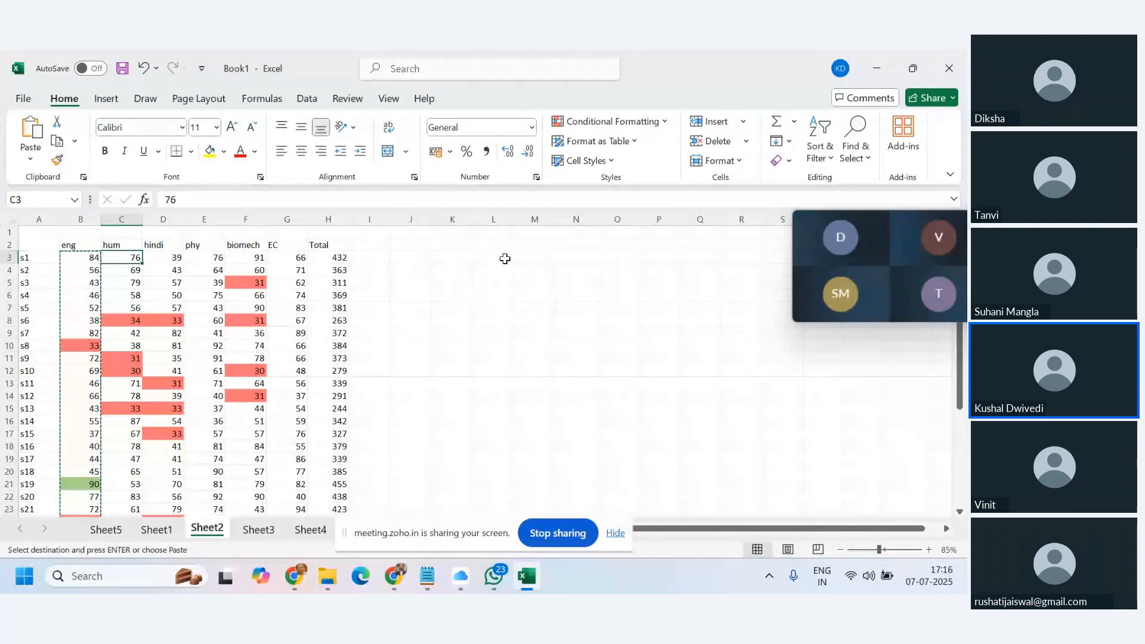
pyautogui.click(539, 259)
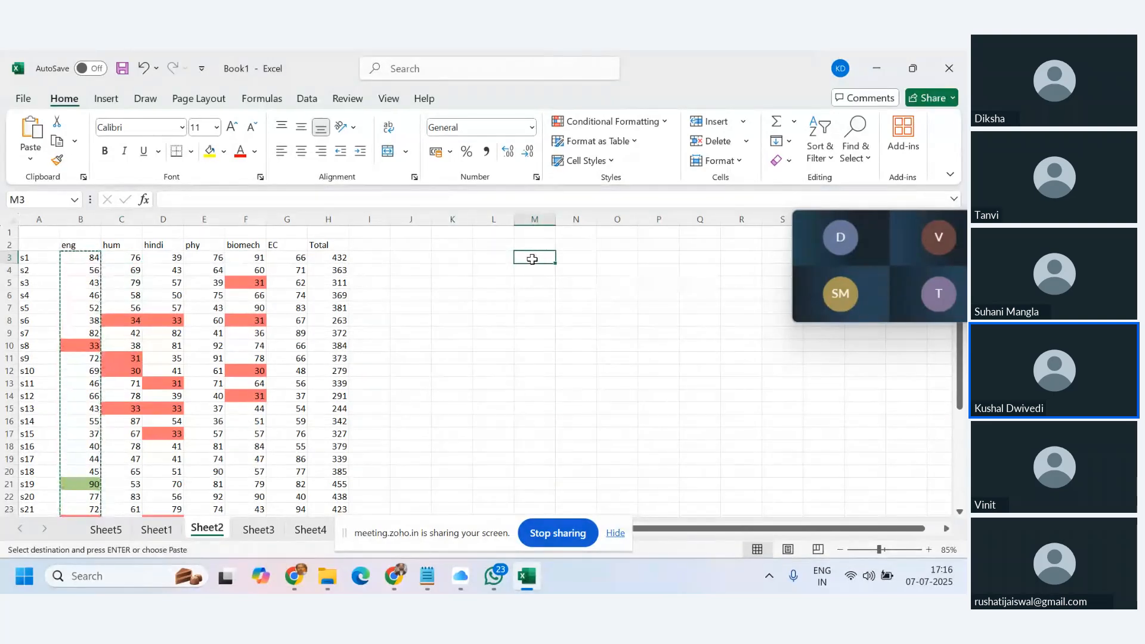
pyautogui.hotkey('ctrl', 'v')
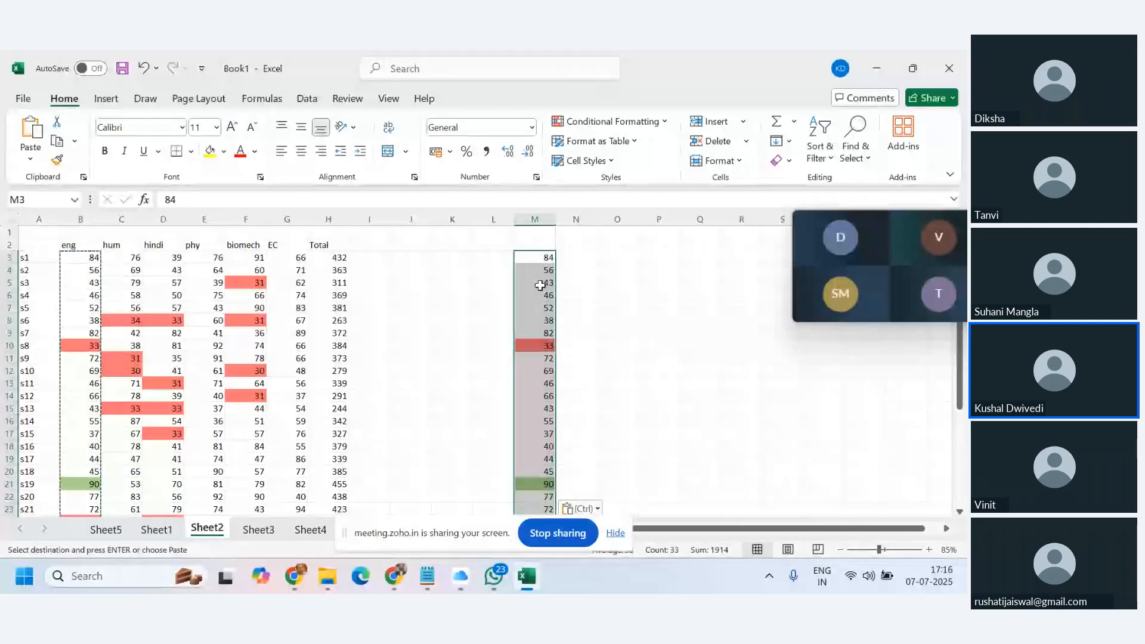
pyautogui.press('ctrl')
pyautogui.press('Escape')
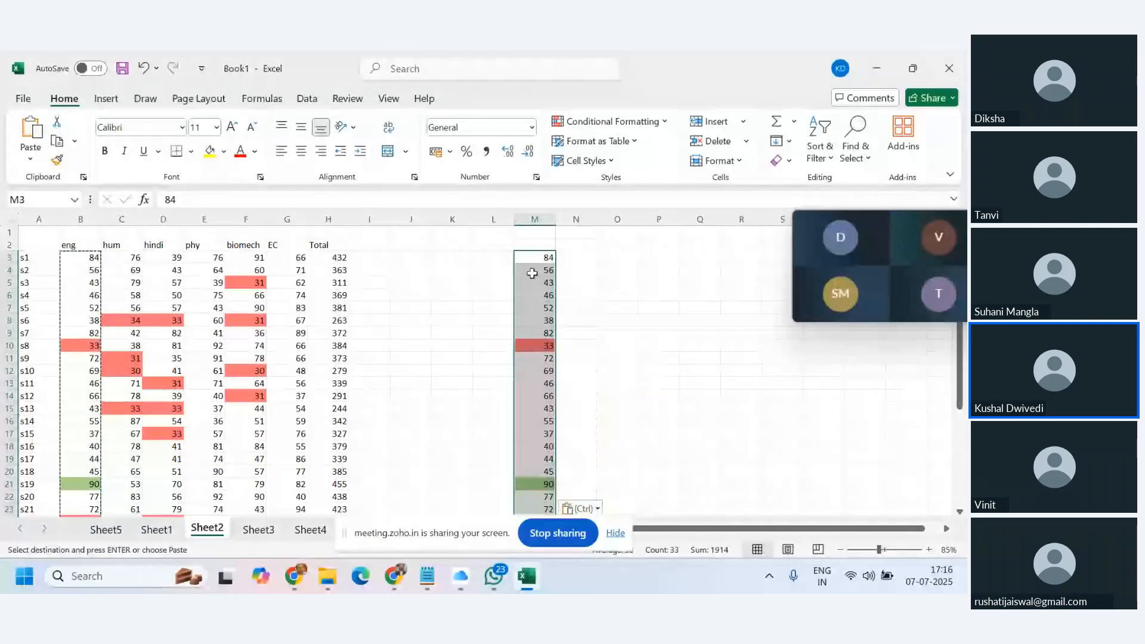
pyautogui.click(531, 274)
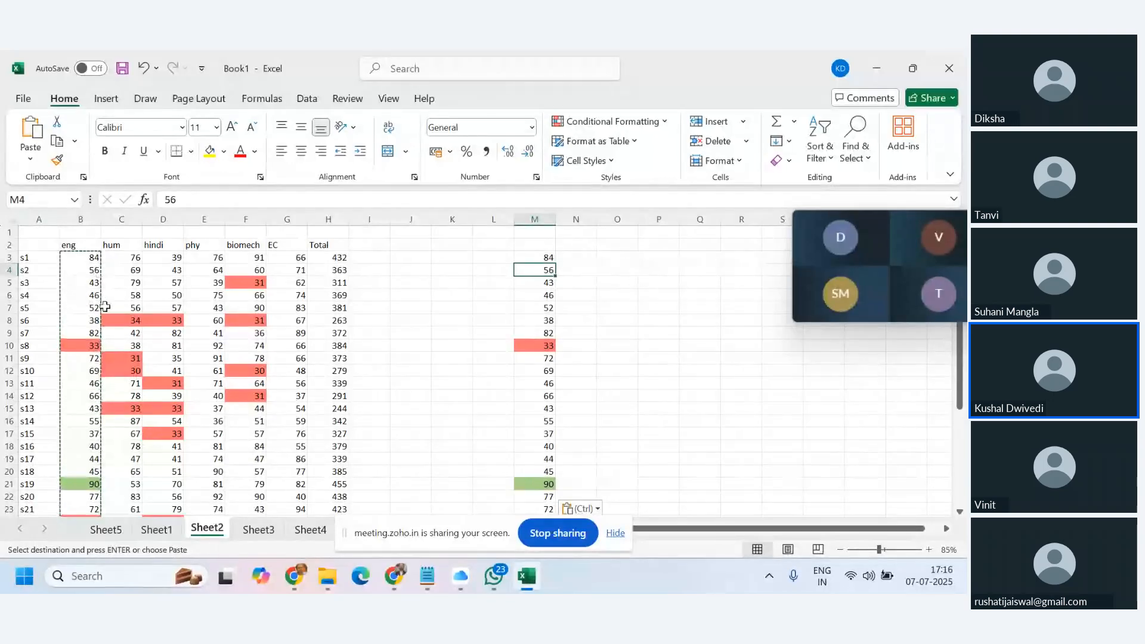
pyautogui.scroll(-6, 71, 406)
pyautogui.scroll(6, 89, 358)
pyautogui.click(119, 219)
pyautogui.click(163, 219)
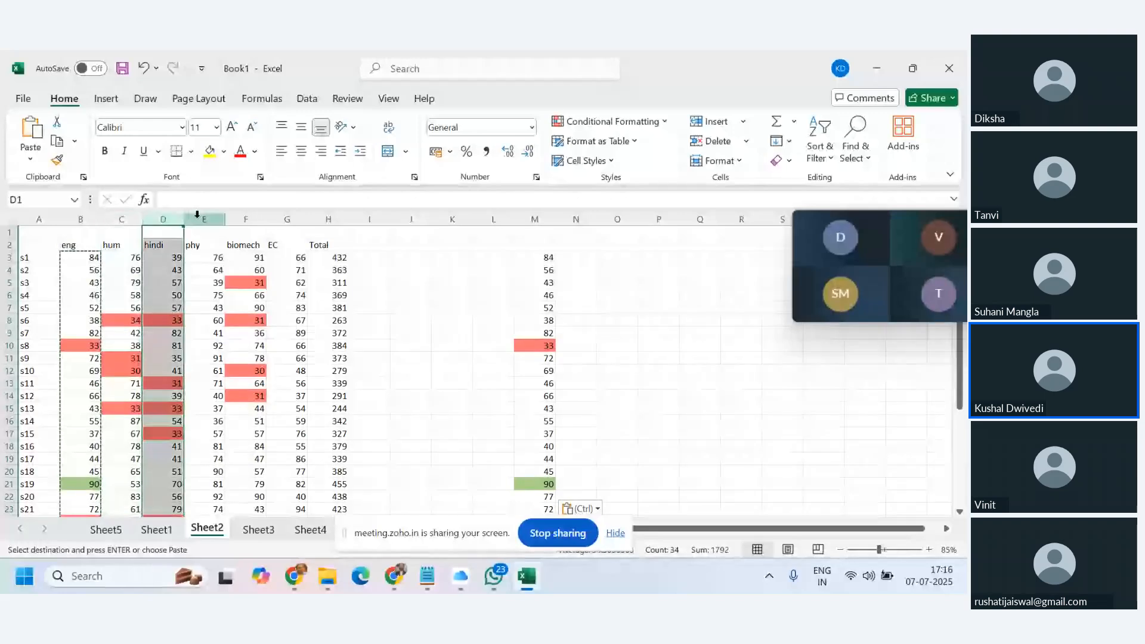
pyautogui.click(198, 216)
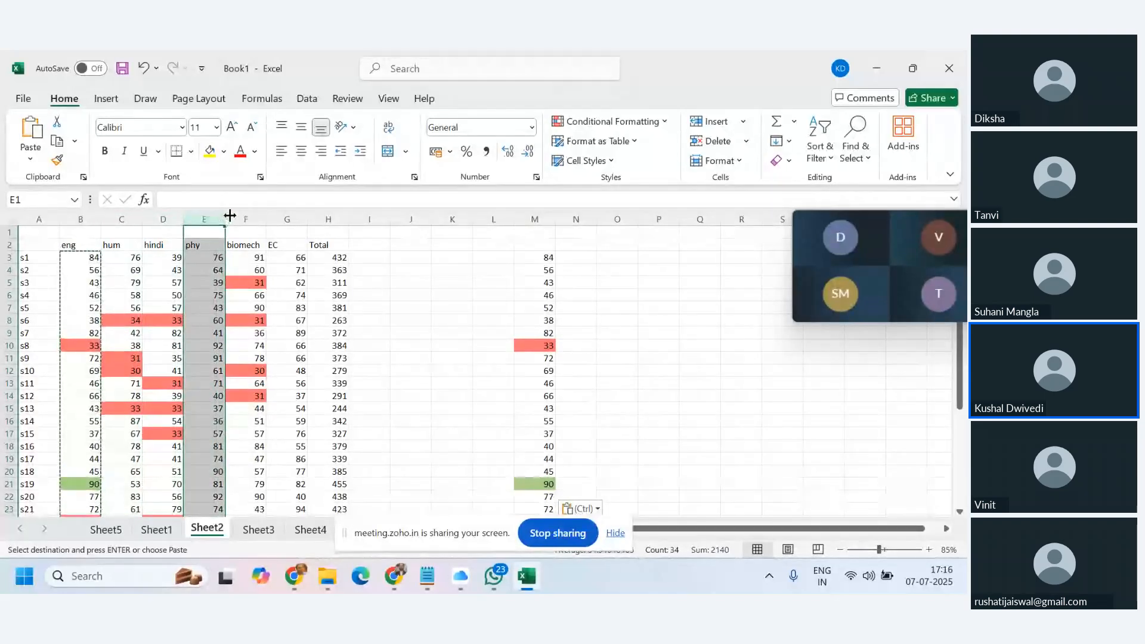
pyautogui.click(242, 219)
pyautogui.click(292, 219)
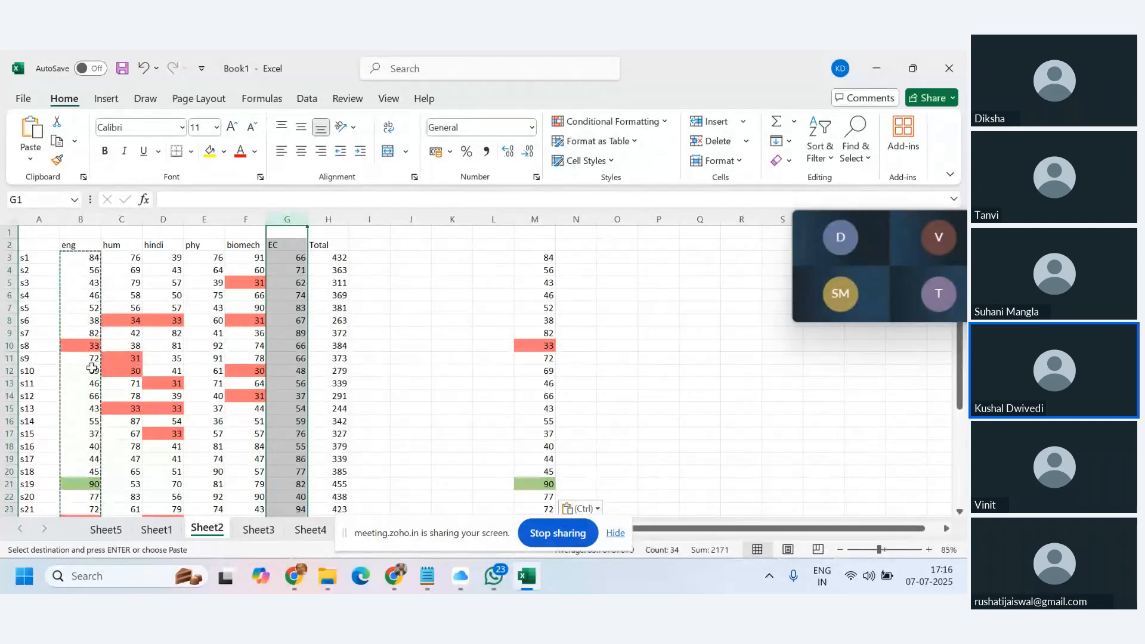
pyautogui.scroll(-3, 91, 368)
pyautogui.scroll(3, 89, 368)
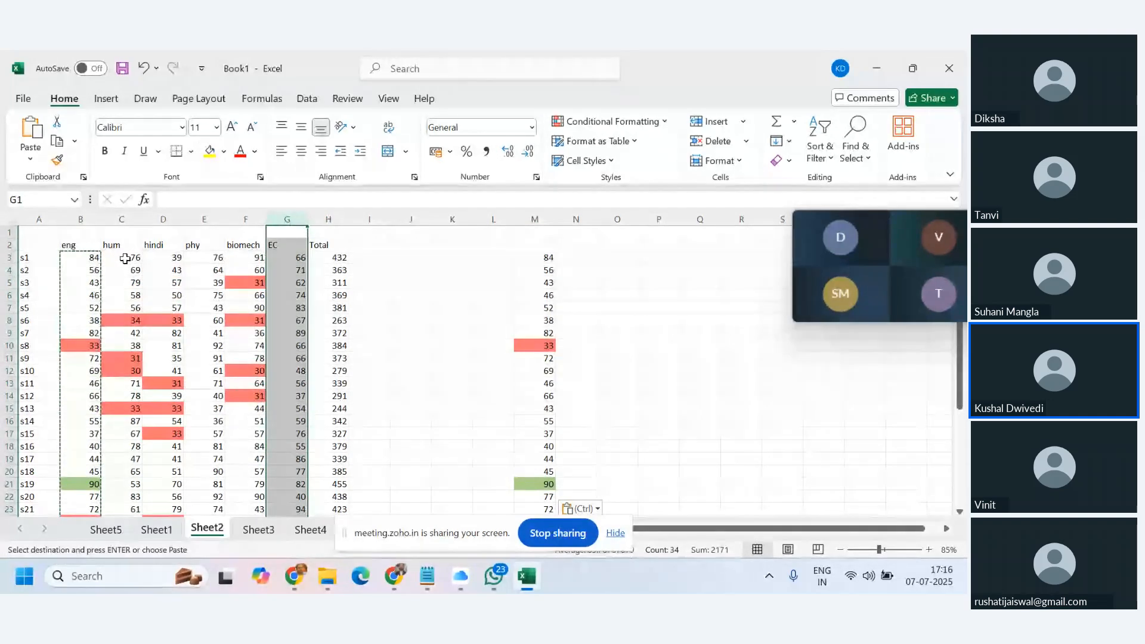
pyautogui.click(83, 257)
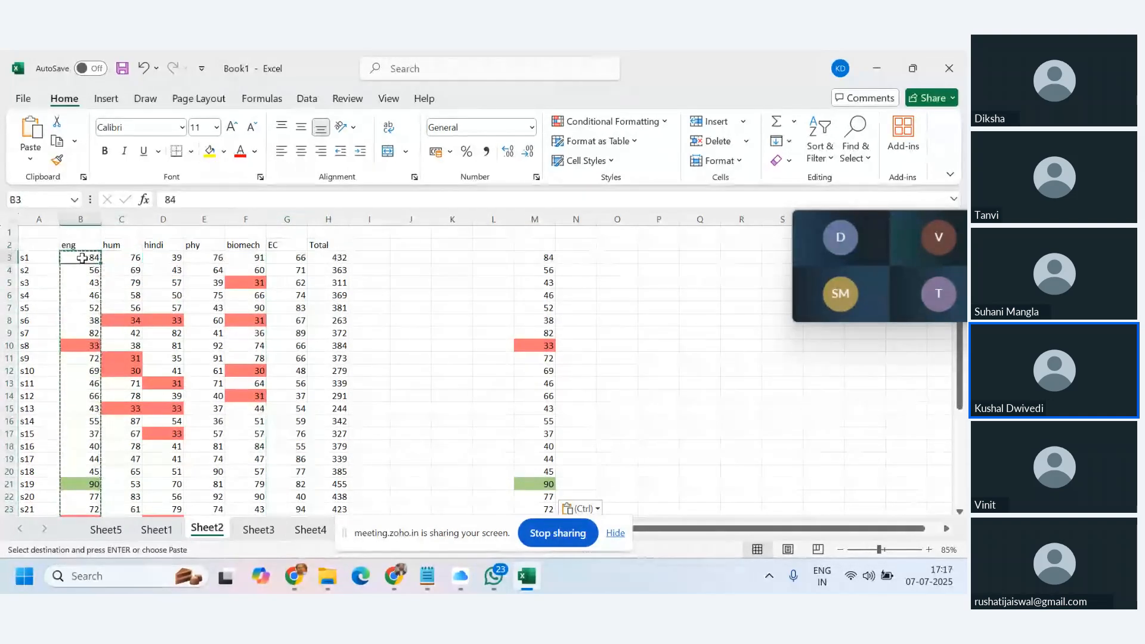
pyautogui.hotkey('ctrl', 'shift', 'Down')
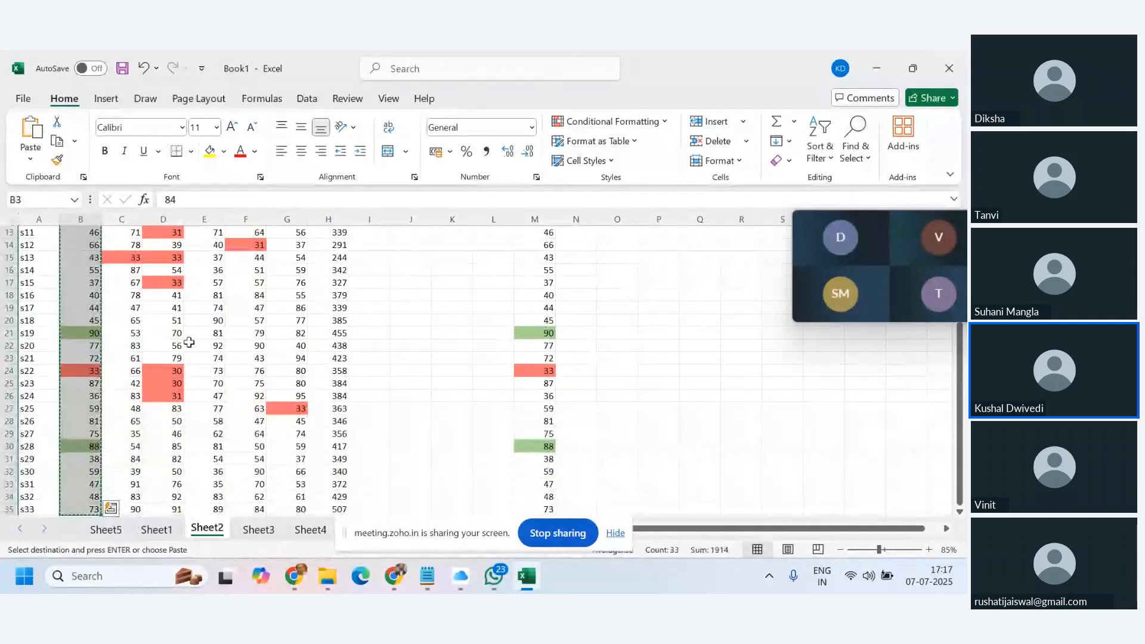
pyautogui.scroll(3, 118, 280)
pyautogui.scroll(1, 119, 280)
pyautogui.click(122, 257)
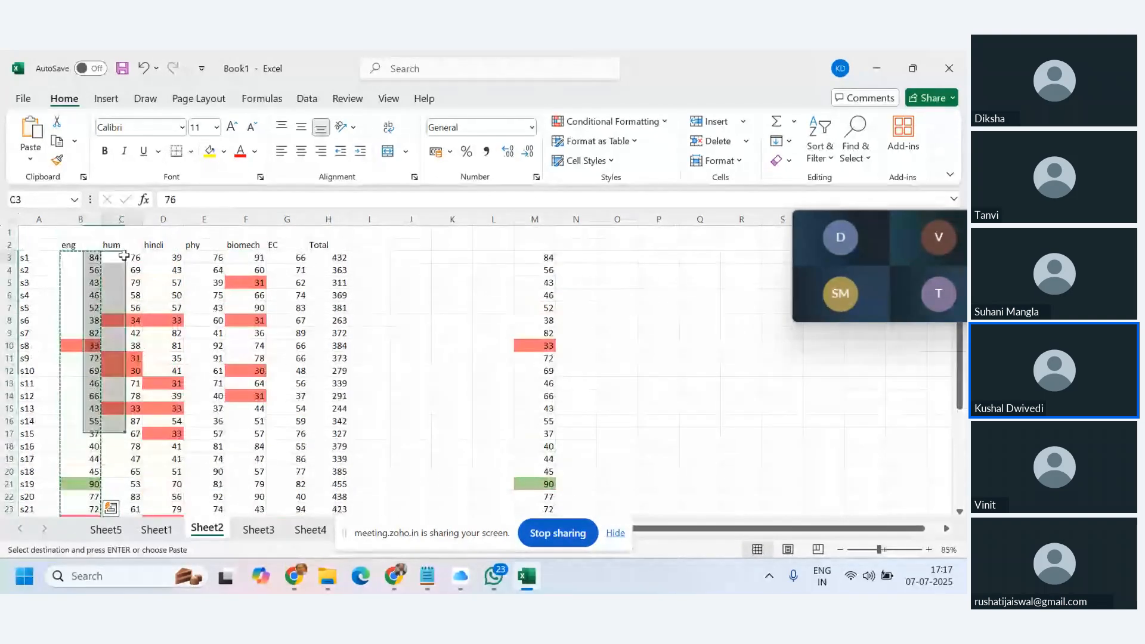
# Paste only the eng column's formatting onto the hum, hindi and phy columns.
pyautogui.click(30, 161)
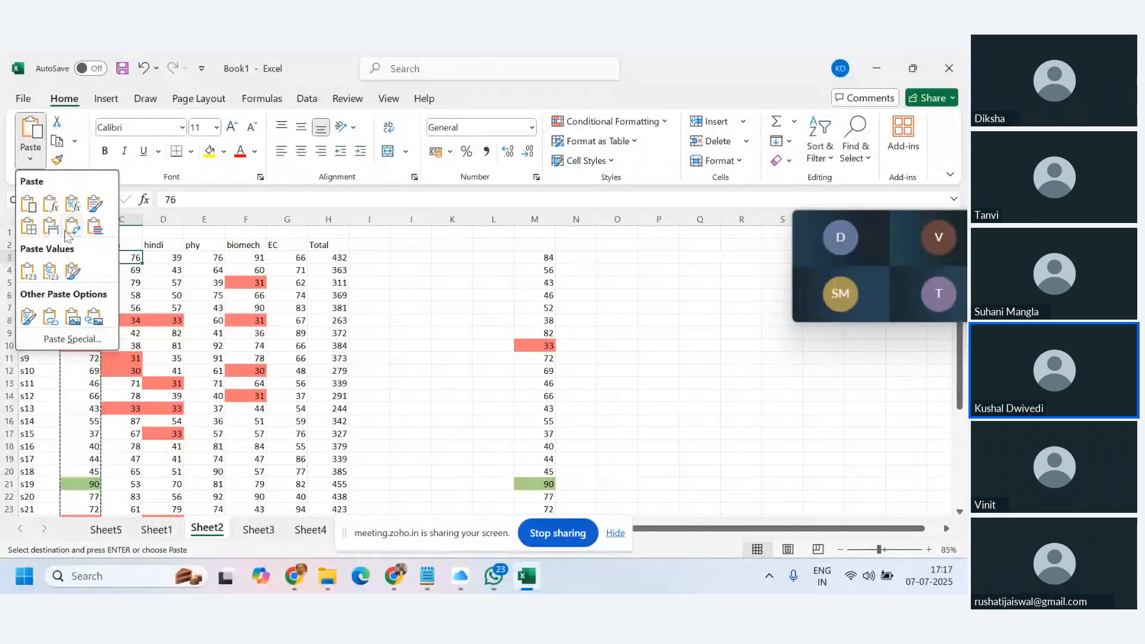
pyautogui.click(28, 317)
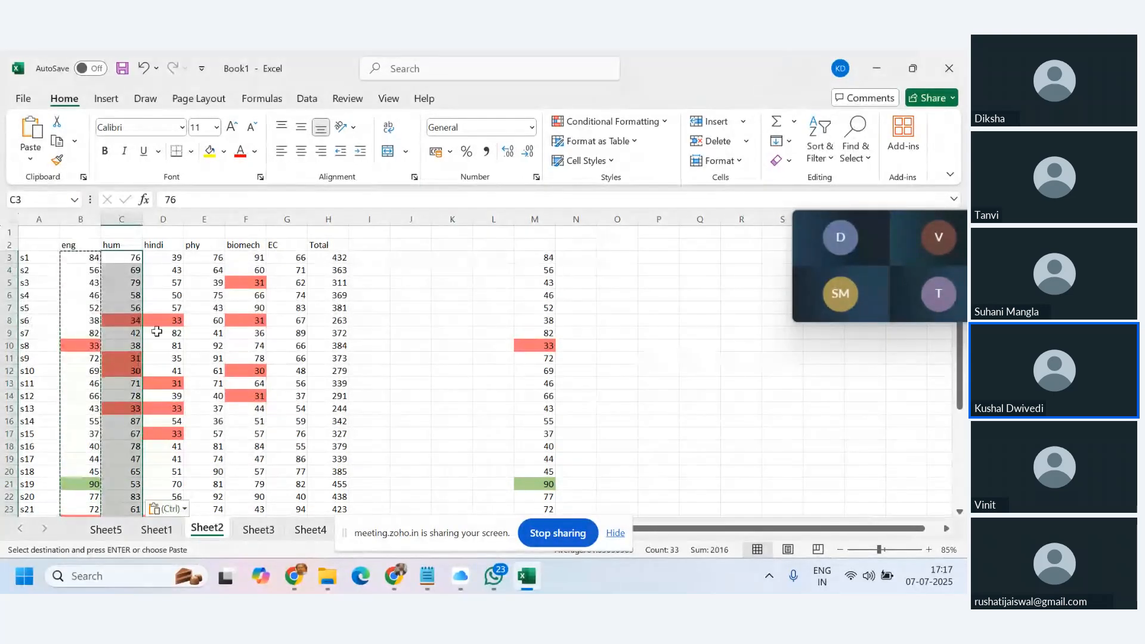
pyautogui.scroll(-4, 162, 334)
pyautogui.scroll(5, 164, 338)
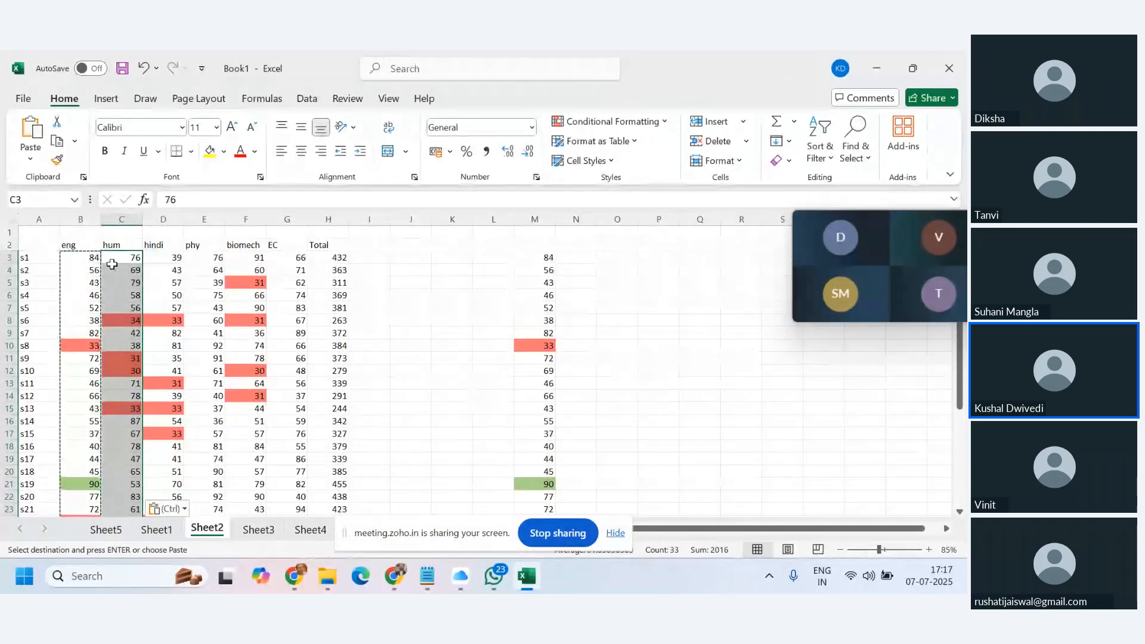
pyautogui.click(168, 258)
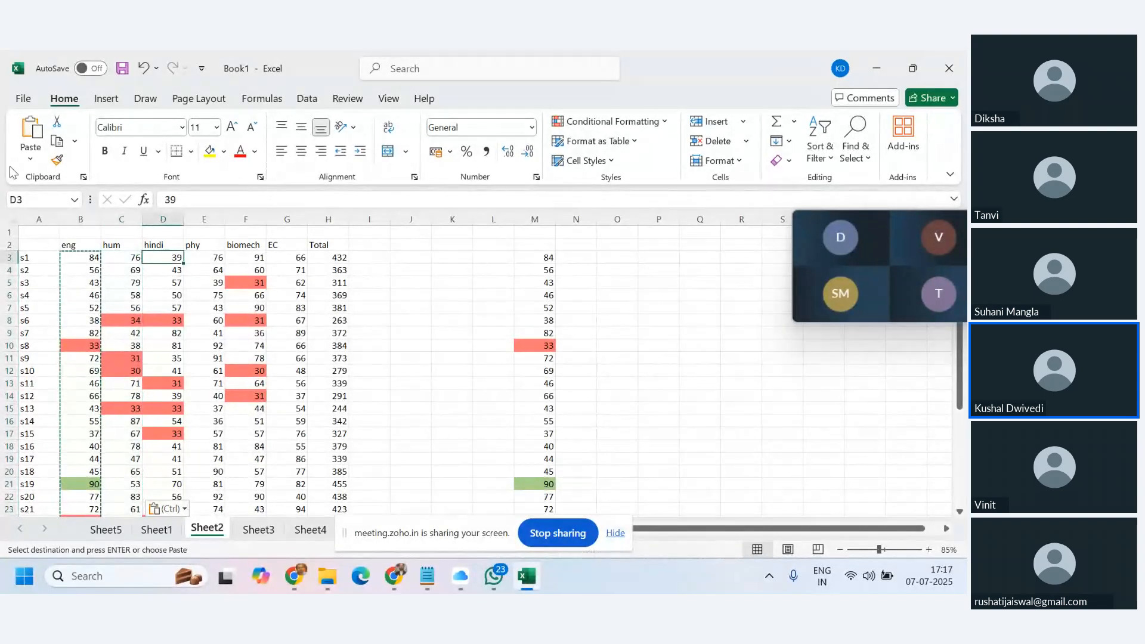
pyautogui.click(31, 160)
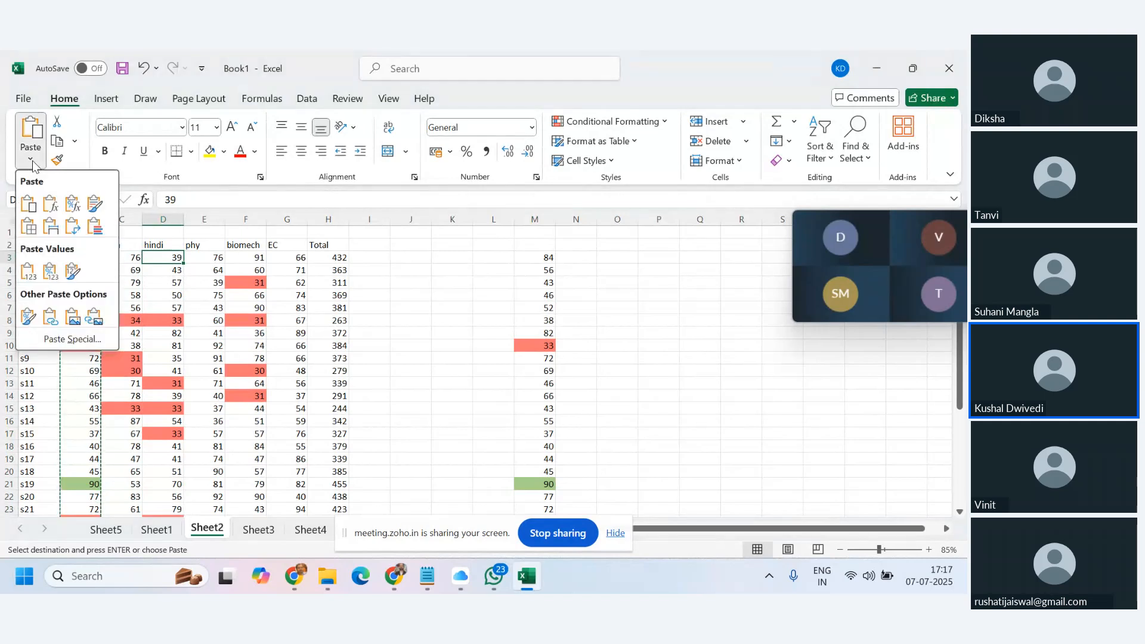
pyautogui.click(28, 316)
pyautogui.click(203, 258)
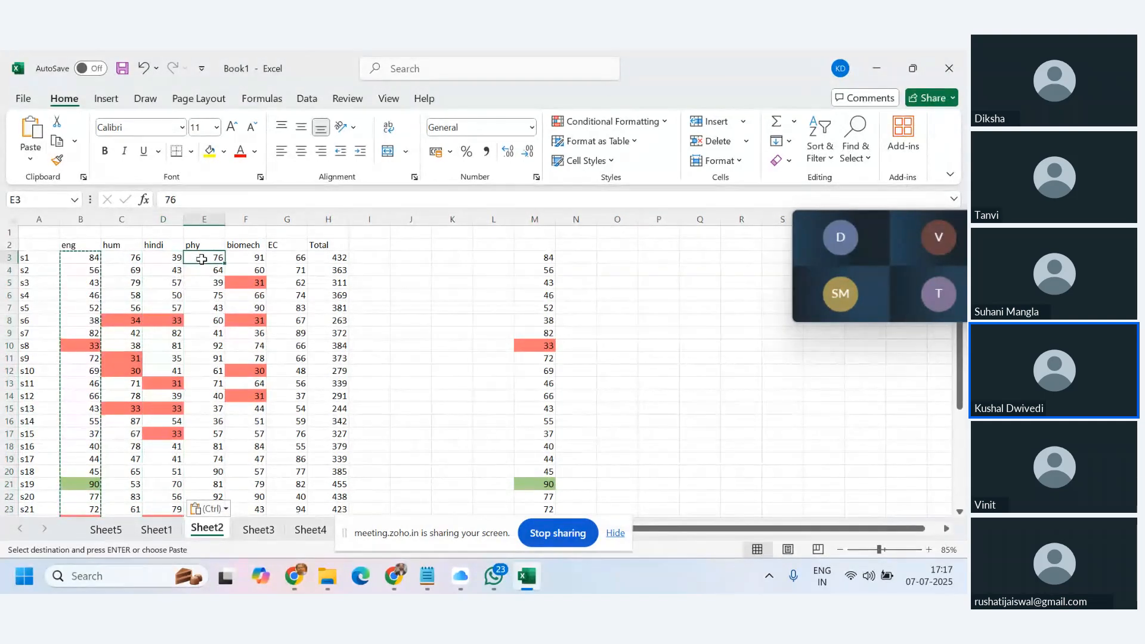
pyautogui.click(30, 158)
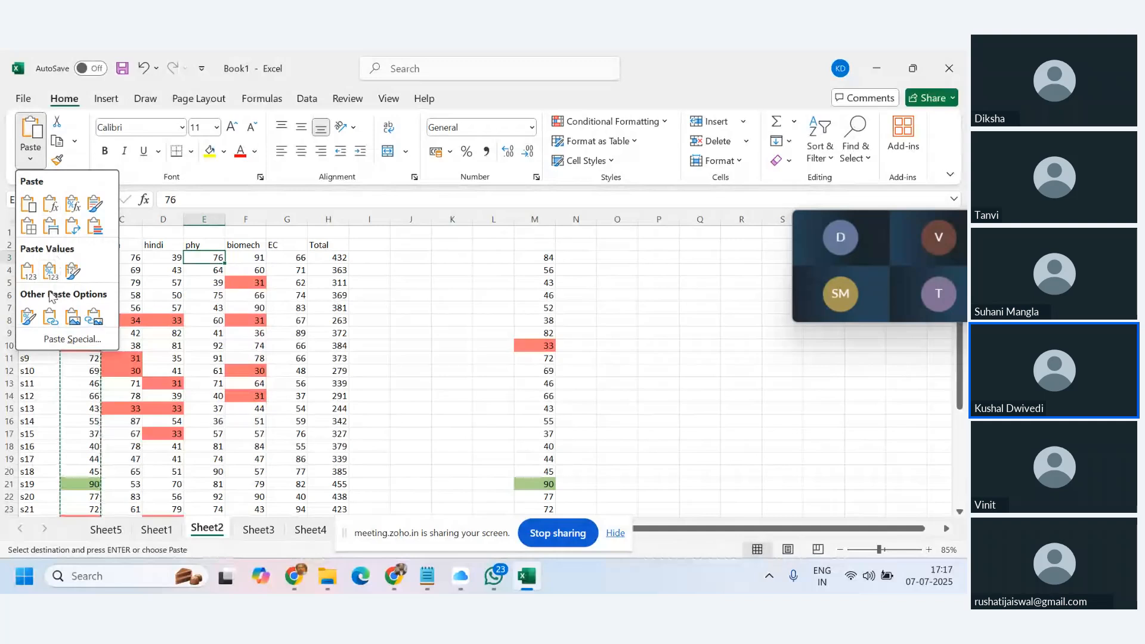
pyautogui.click(28, 316)
# Paste the same formatting onto the biomech and EC columns and review the colours.
pyautogui.click(244, 257)
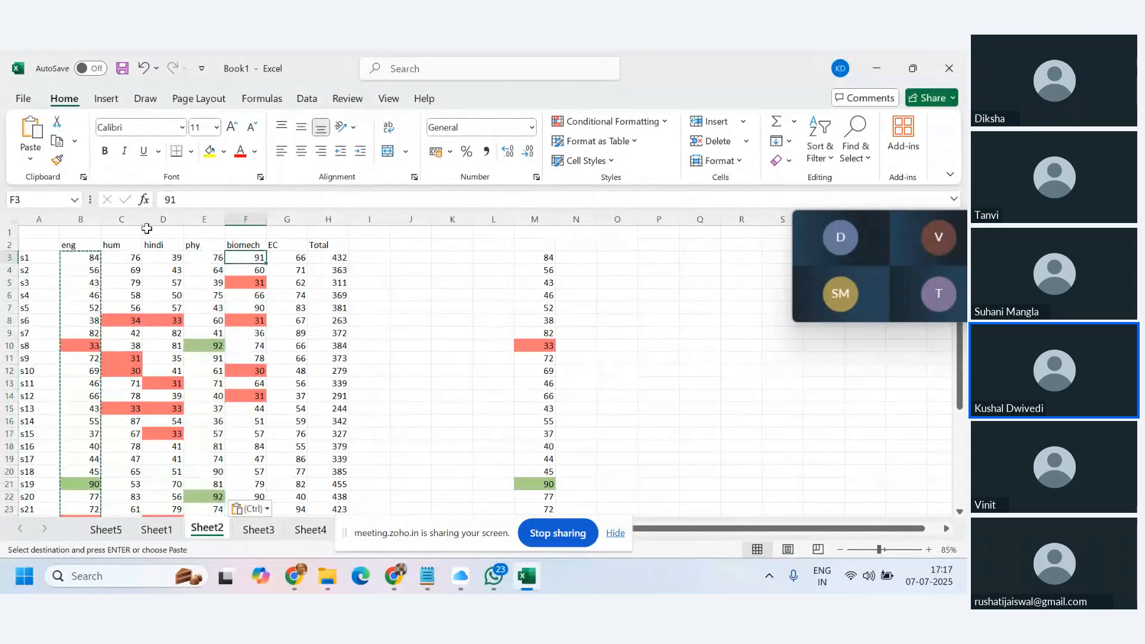
pyautogui.click(30, 159)
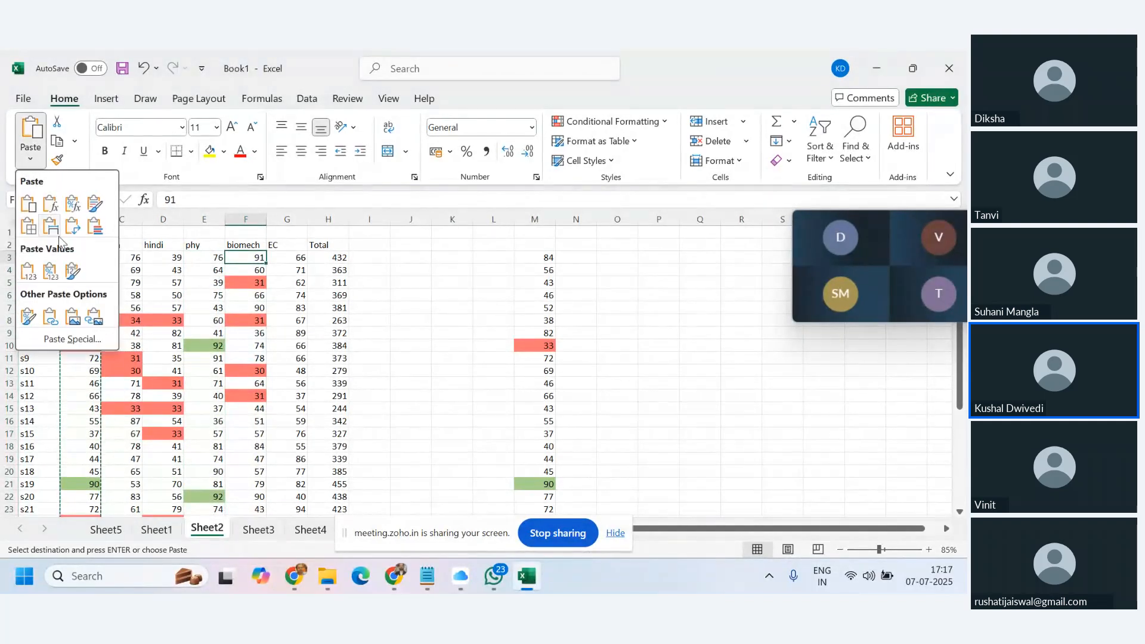
pyautogui.click(30, 319)
pyautogui.click(287, 258)
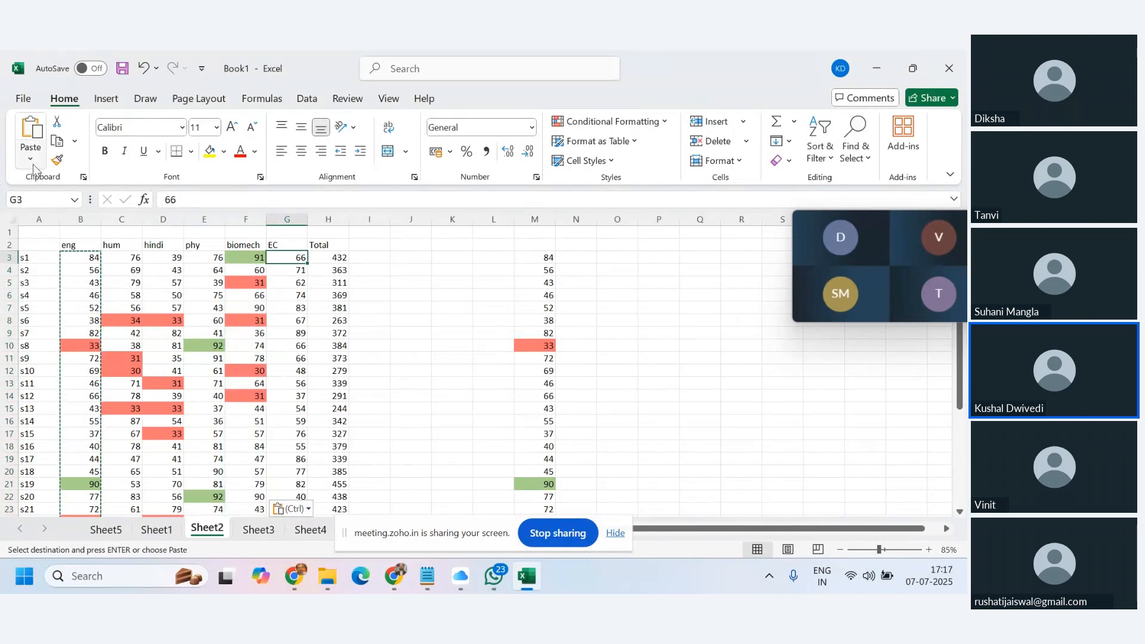
pyautogui.click(30, 158)
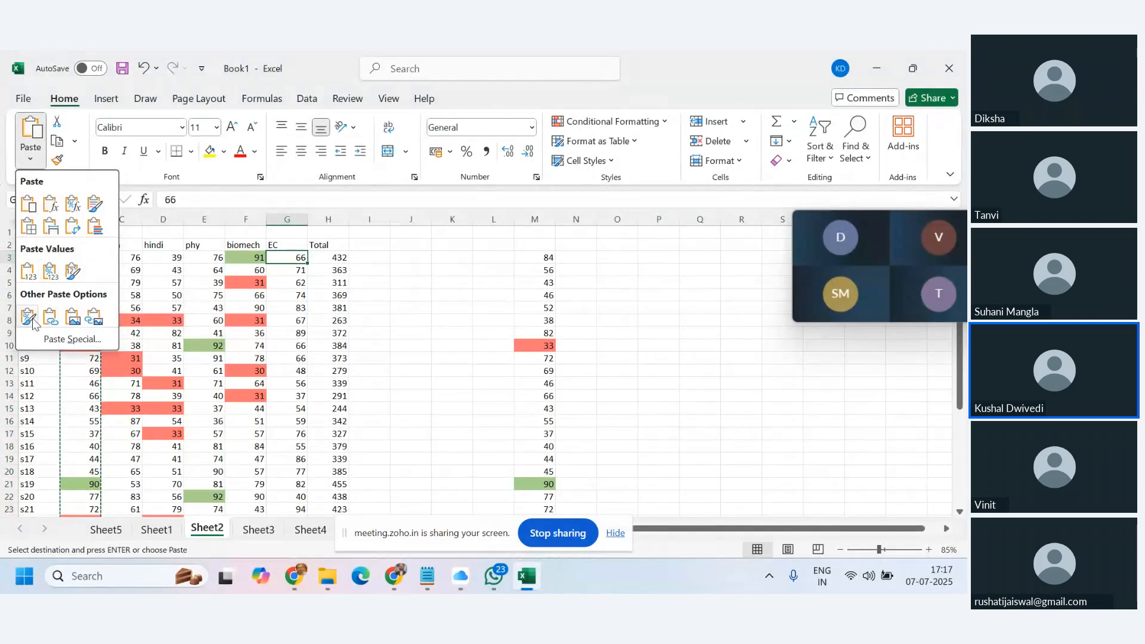
pyautogui.click(30, 319)
pyautogui.click(212, 334)
pyautogui.scroll(-3, 238, 337)
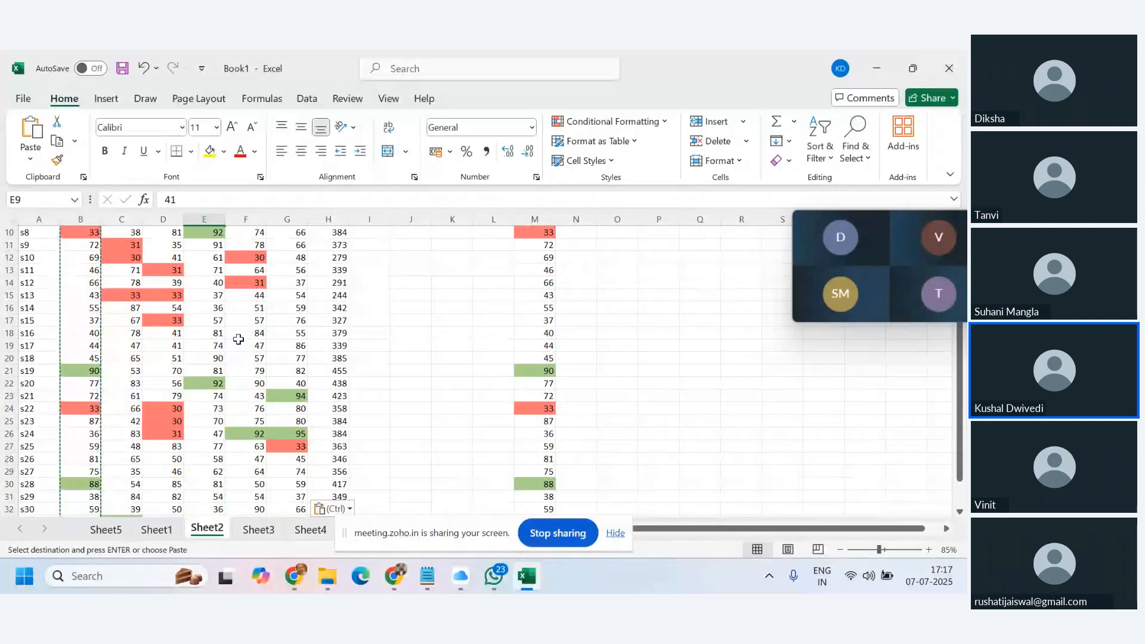
pyautogui.scroll(3, 239, 339)
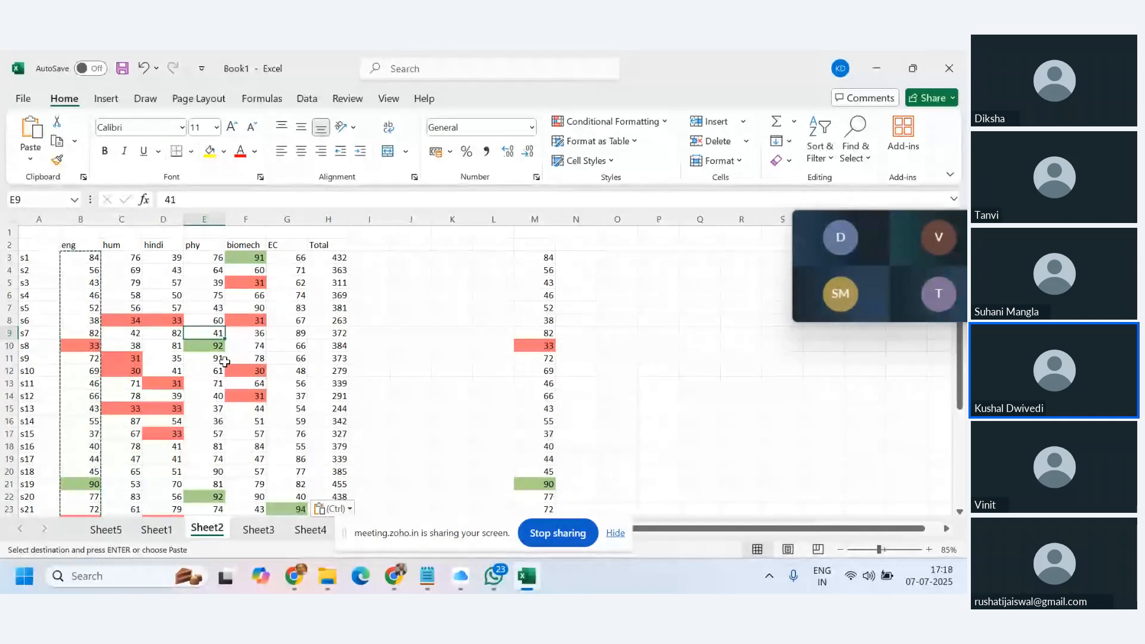
pyautogui.scroll(-1, 84, 327)
pyautogui.scroll(1, 90, 322)
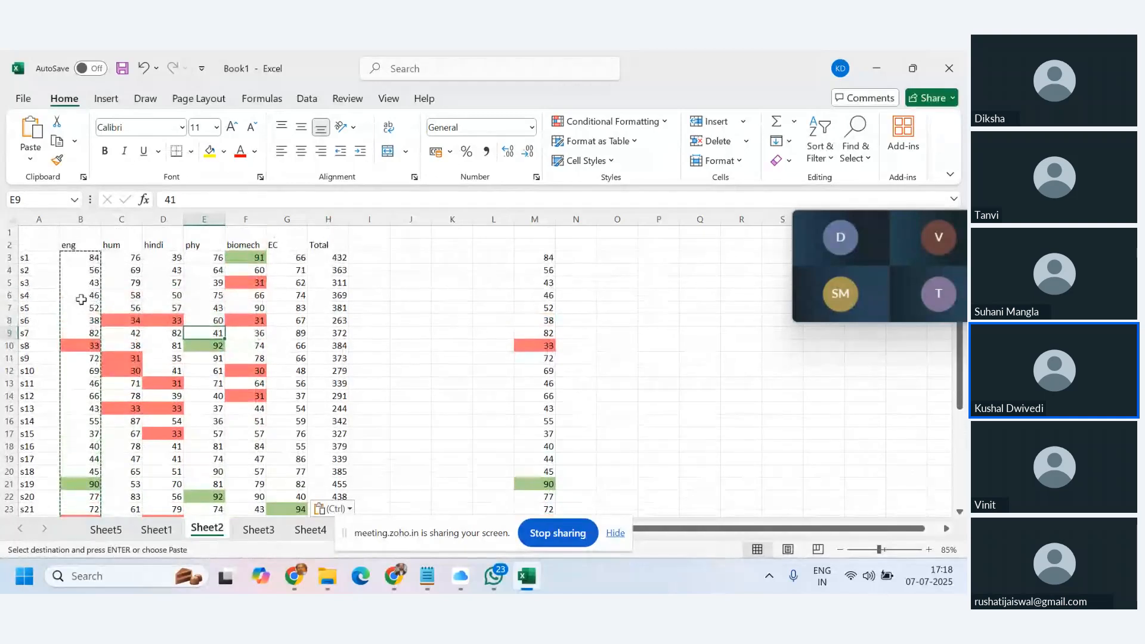
pyautogui.click(87, 256)
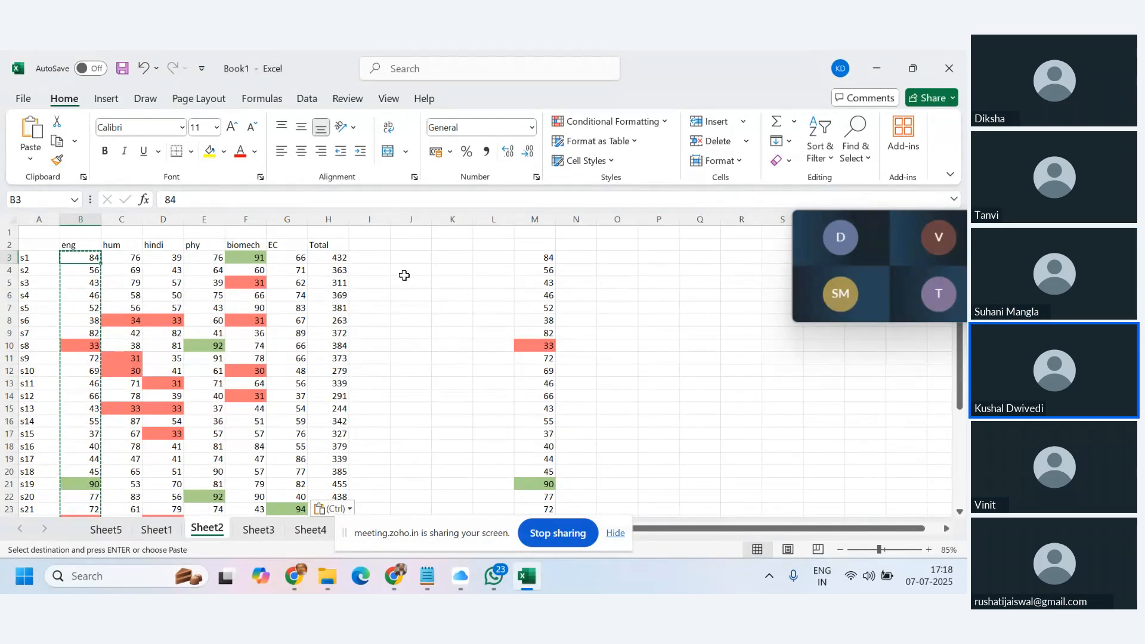
# Browse the Highlight Cells Rules and Top/Bottom Rules under Conditional Formatting.
pyautogui.click(665, 125)
pyautogui.moveTo(632, 149)
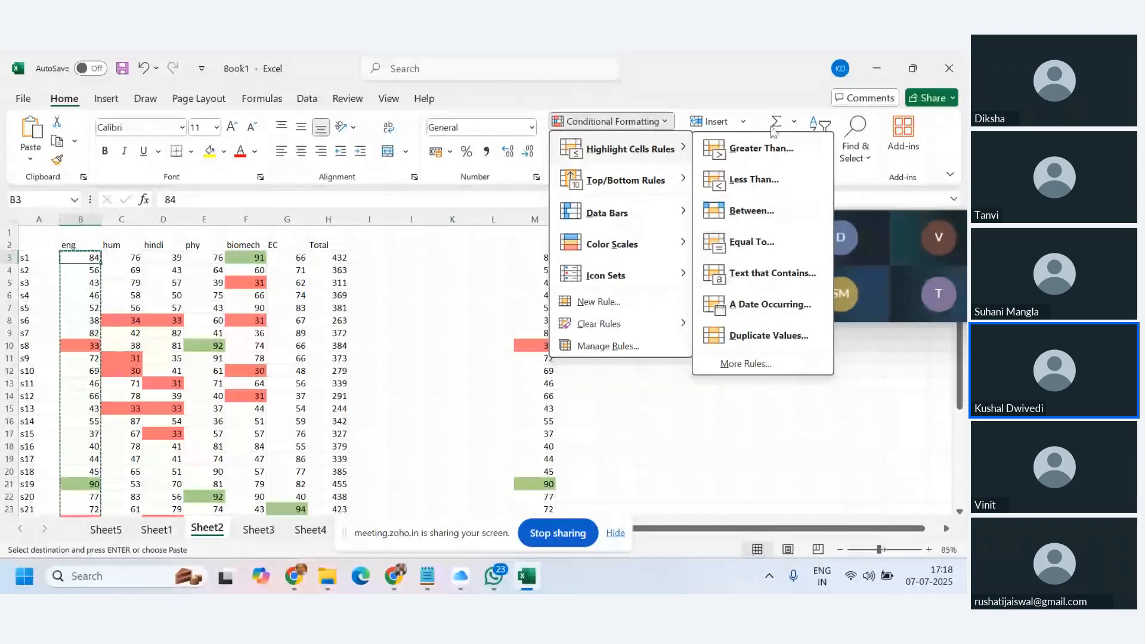
pyautogui.moveTo(656, 180)
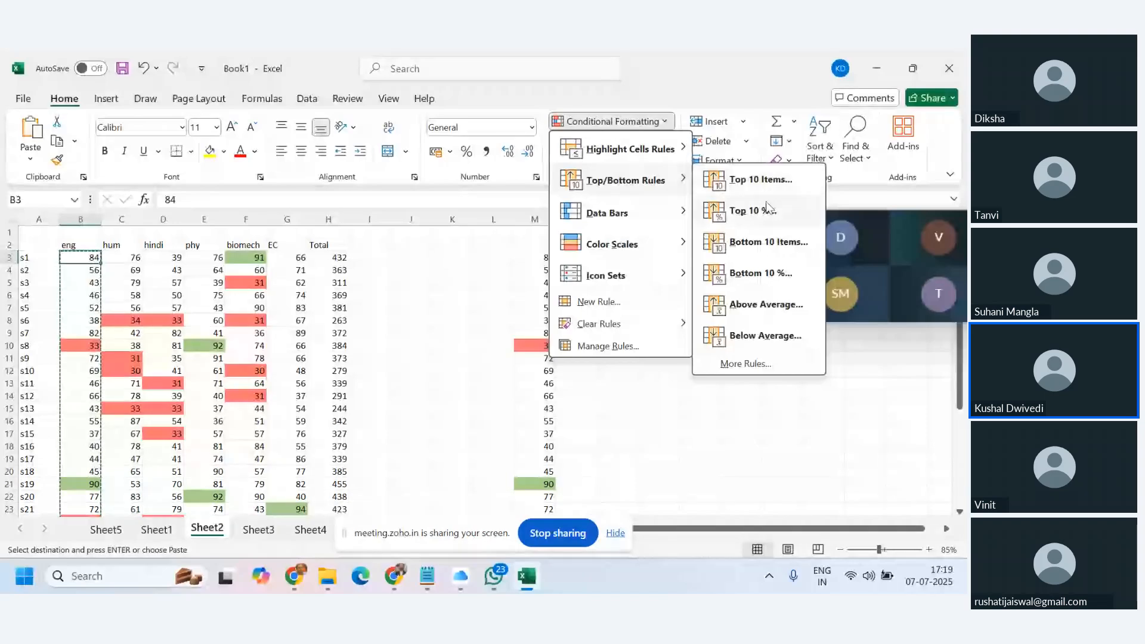
# Select the Total values in H3:H35.
pyautogui.click(447, 327)
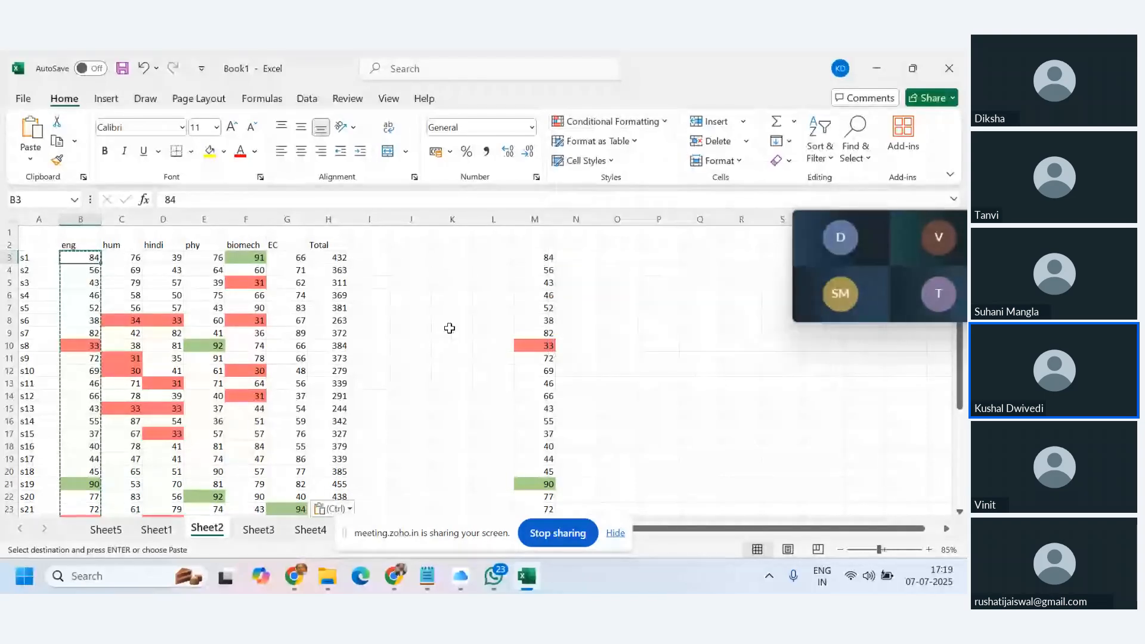
pyautogui.click(333, 257)
pyautogui.moveTo(333, 257); pyautogui.dragTo(334, 475)
pyautogui.scroll(5, 335, 418)
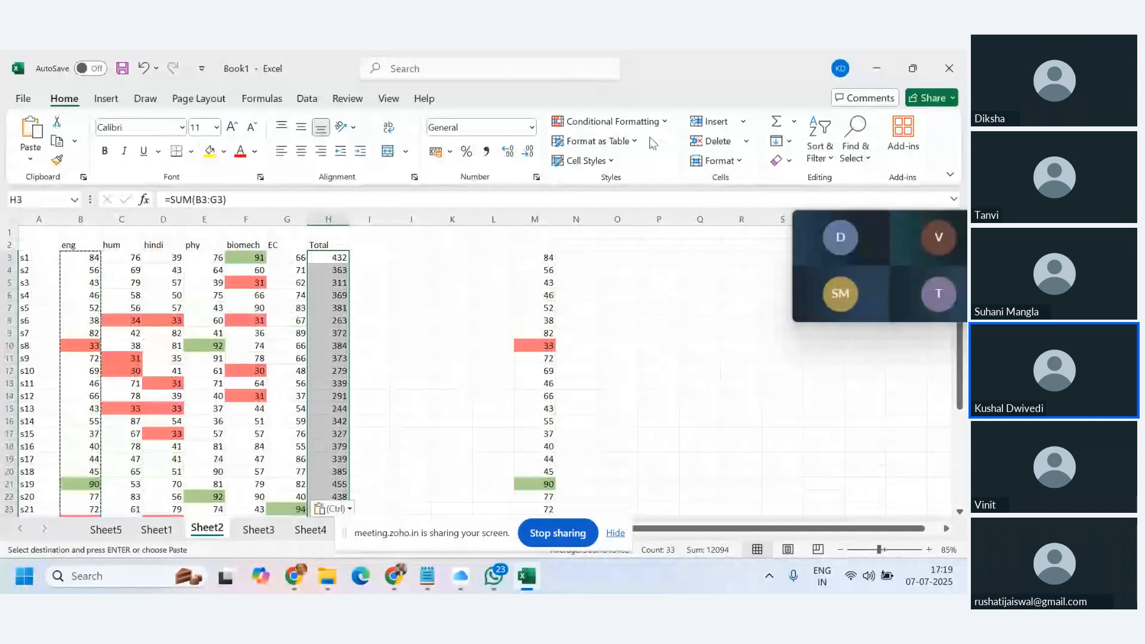
# Apply a Top 10% rule with a custom light blue fill to the totals.
pyautogui.click(656, 122)
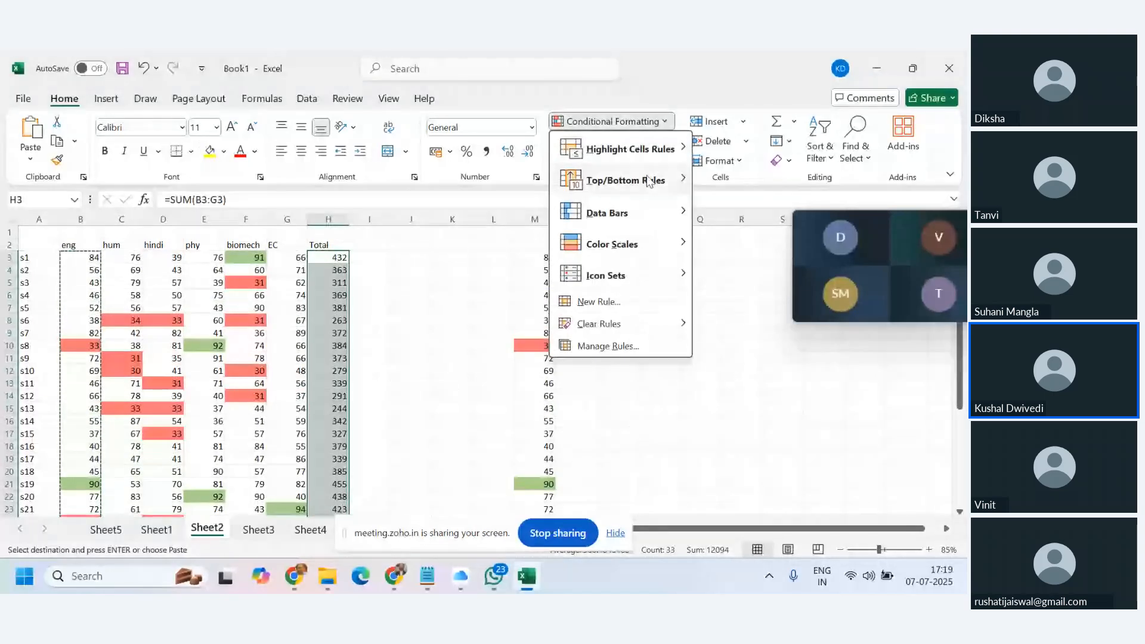
pyautogui.click(754, 211)
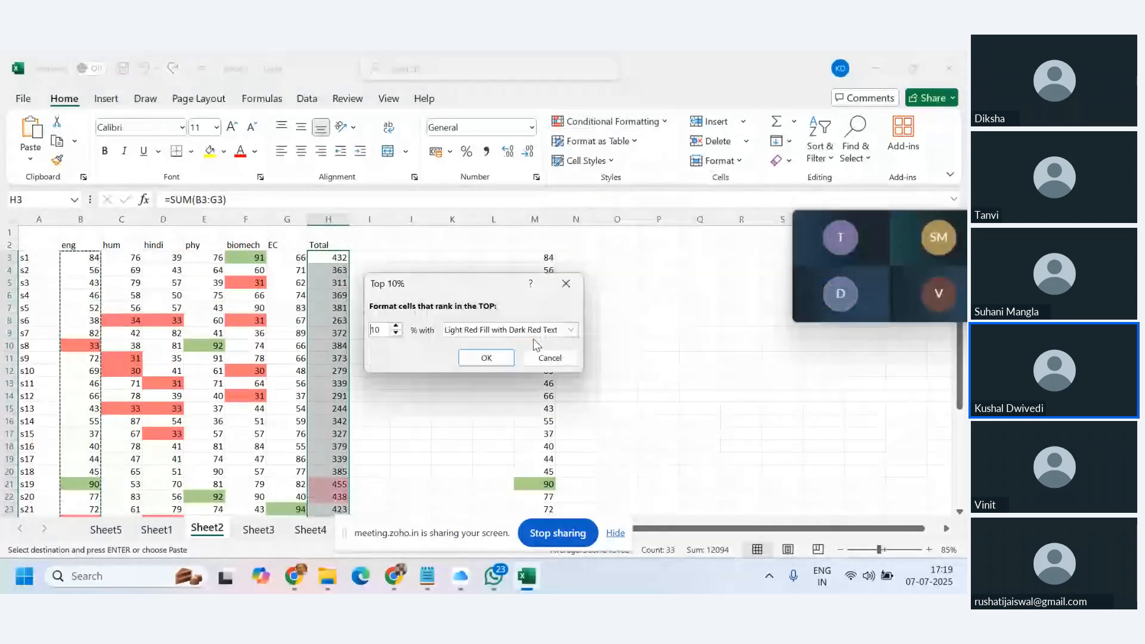
pyautogui.click(570, 330)
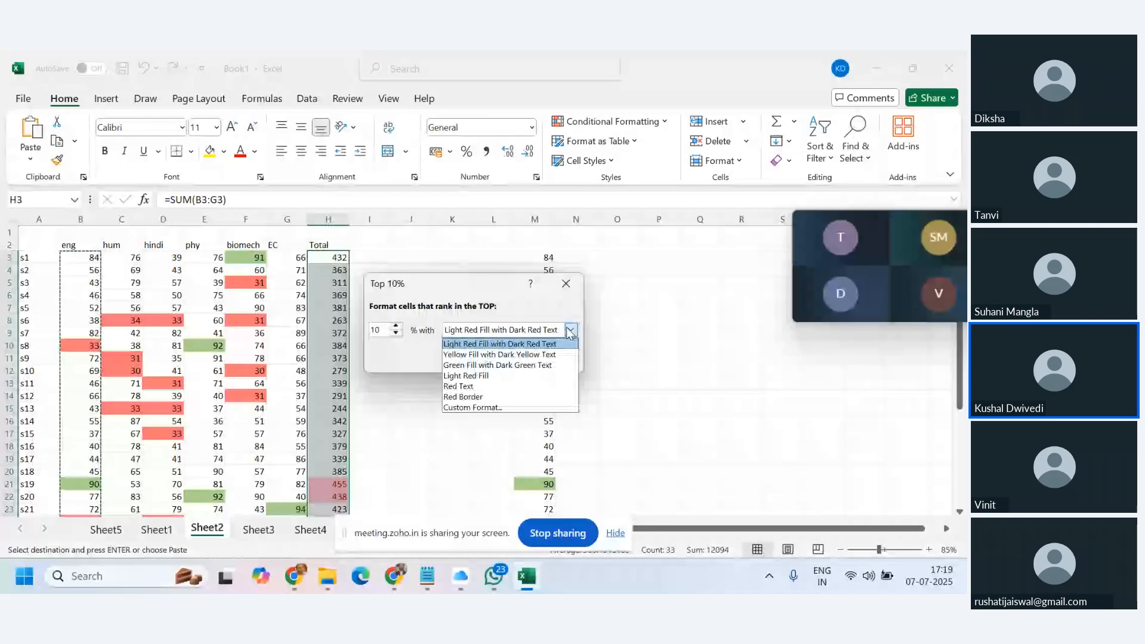
pyautogui.click(482, 408)
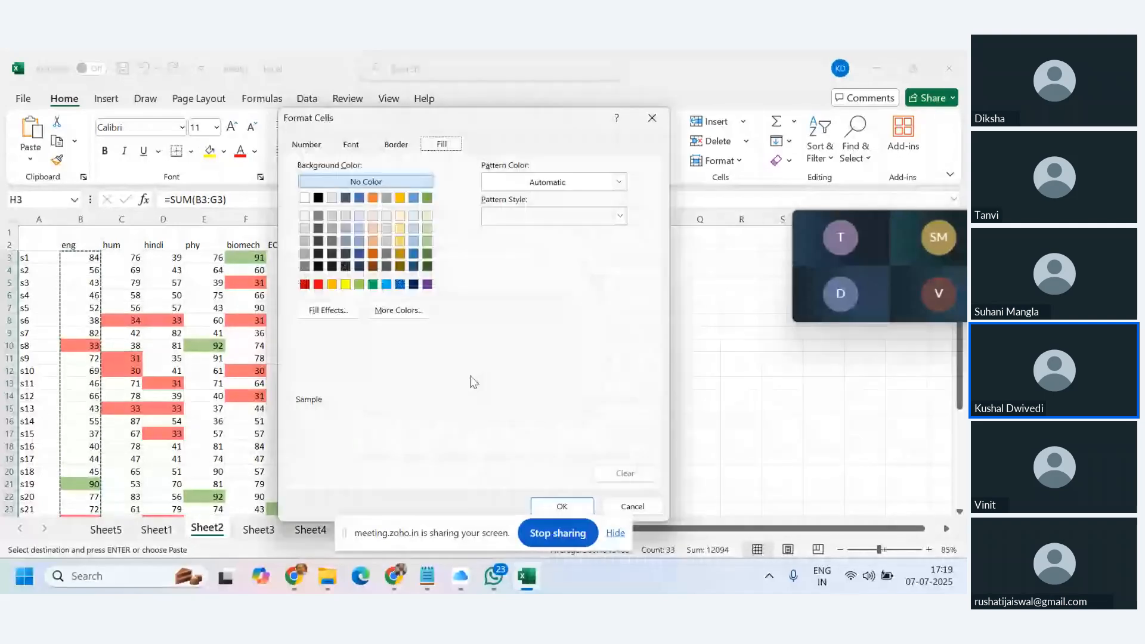
pyautogui.click(359, 241)
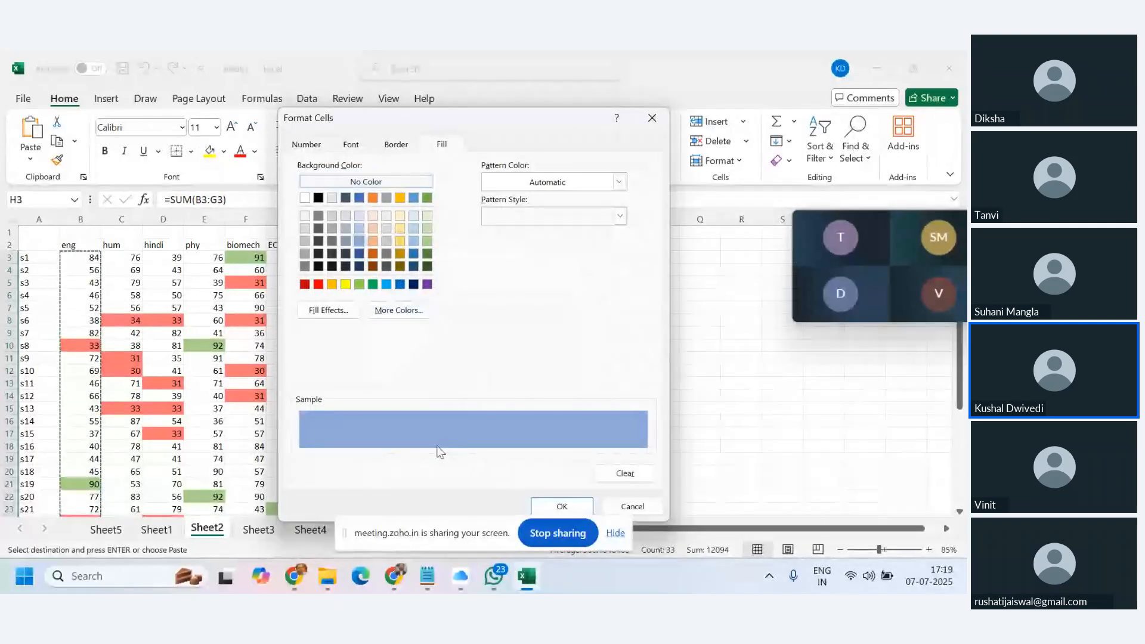
pyautogui.click(570, 511)
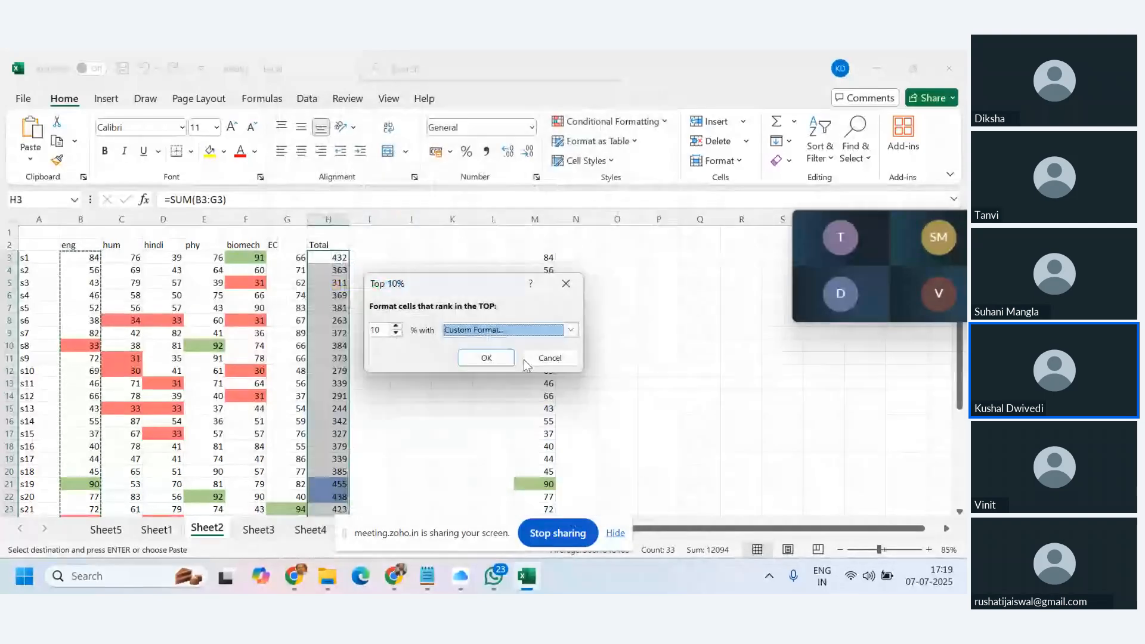
pyautogui.click(502, 360)
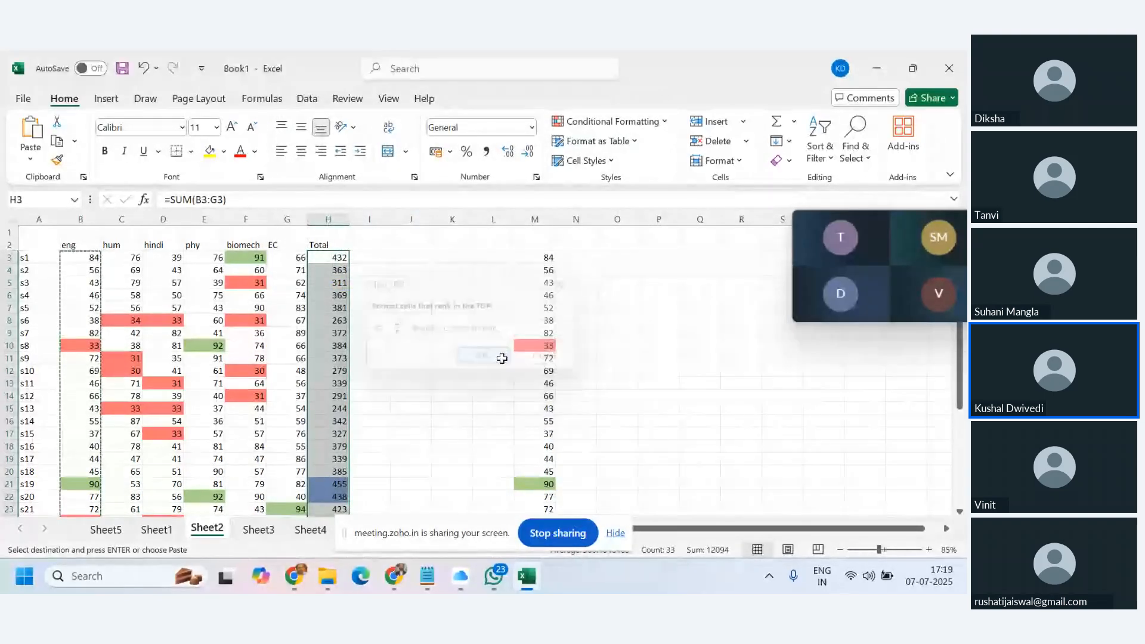
pyautogui.scroll(-5, 491, 372)
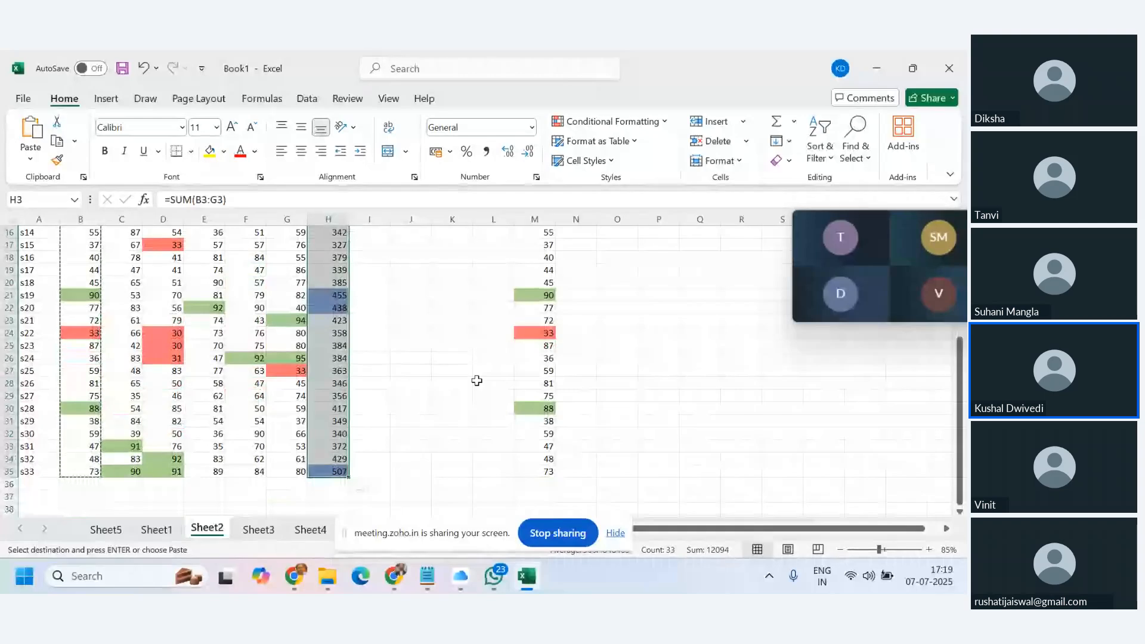
pyautogui.scroll(3, 476, 381)
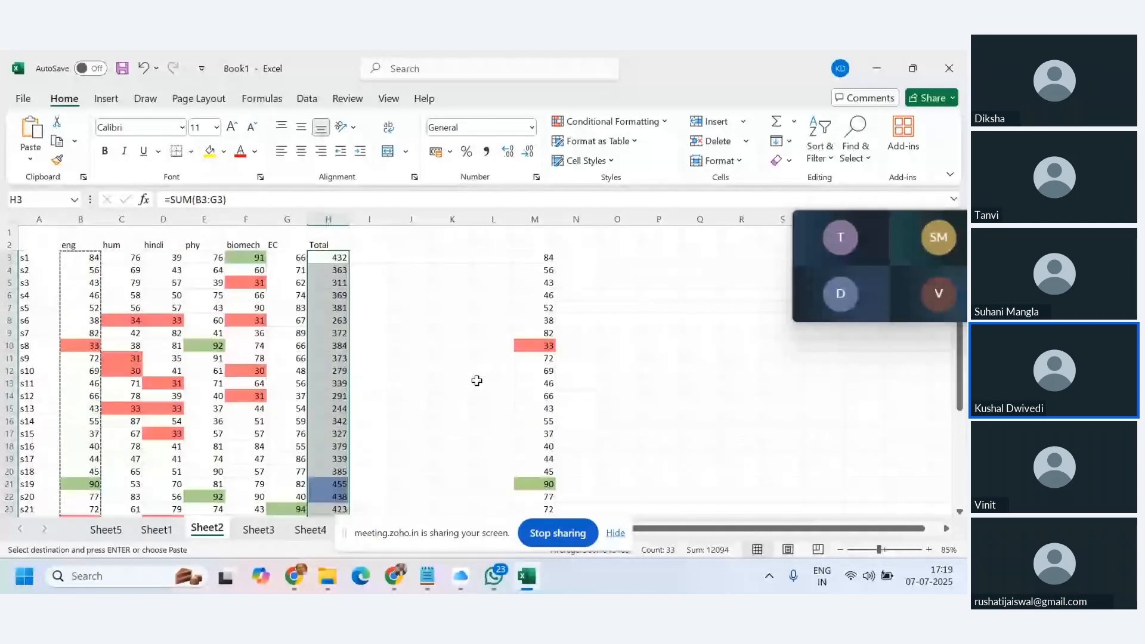
pyautogui.scroll(-3, 476, 380)
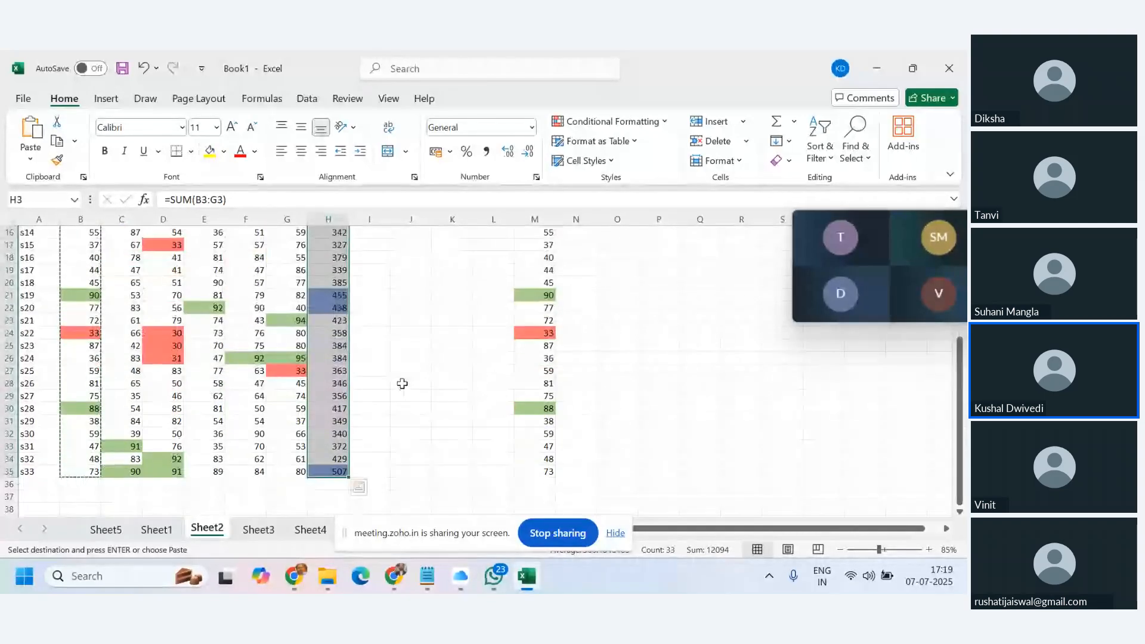
pyautogui.scroll(5, 396, 383)
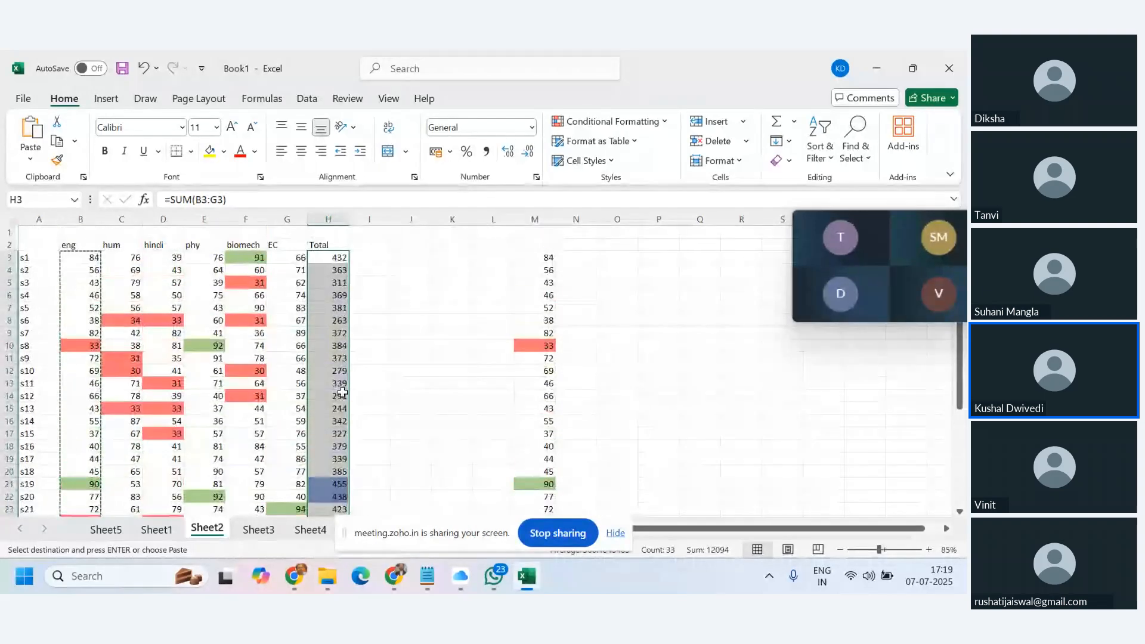
pyautogui.scroll(-5, 342, 392)
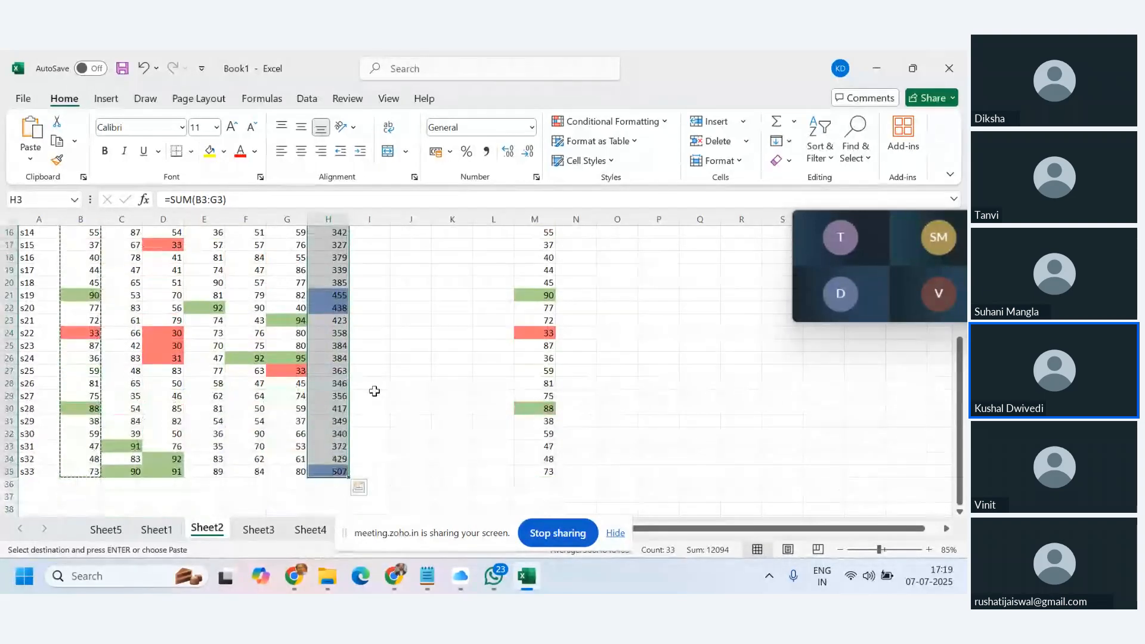
pyautogui.scroll(5, 375, 387)
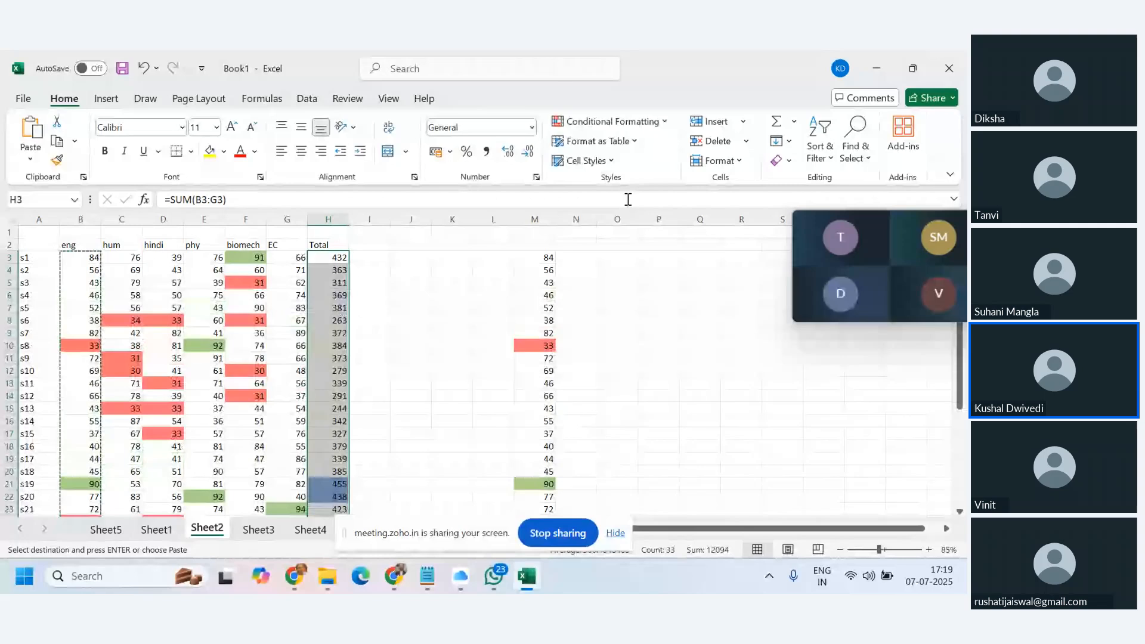
# Preview the Data Bars and Color Scales options in Conditional Formatting, then reopen the menu.
pyautogui.click(665, 124)
pyautogui.moveTo(685, 216)
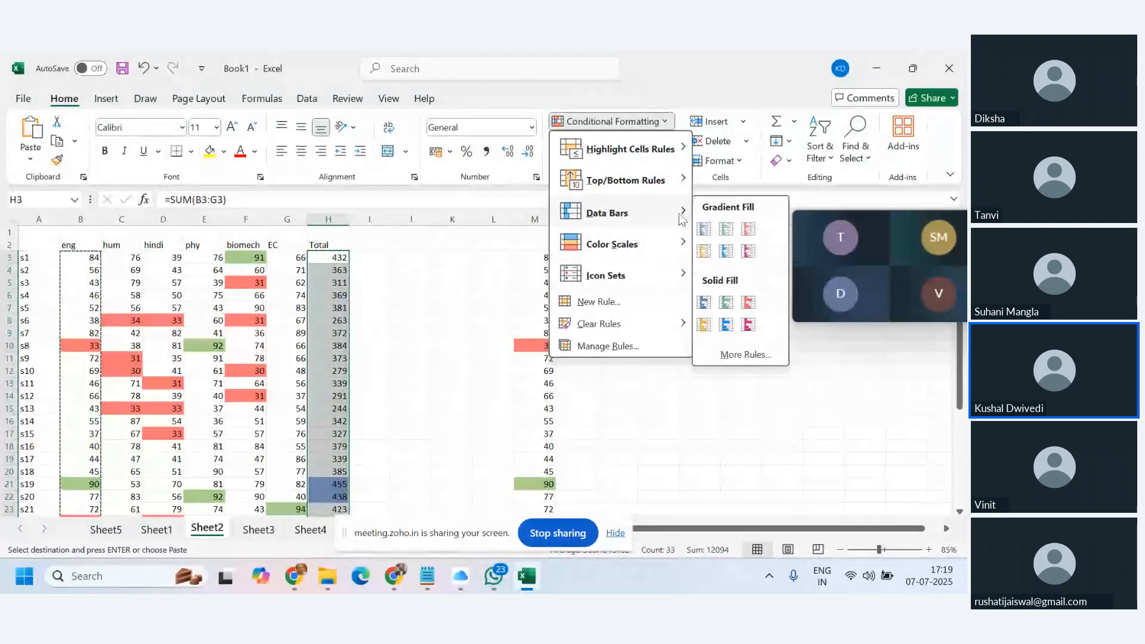
pyautogui.moveTo(686, 241)
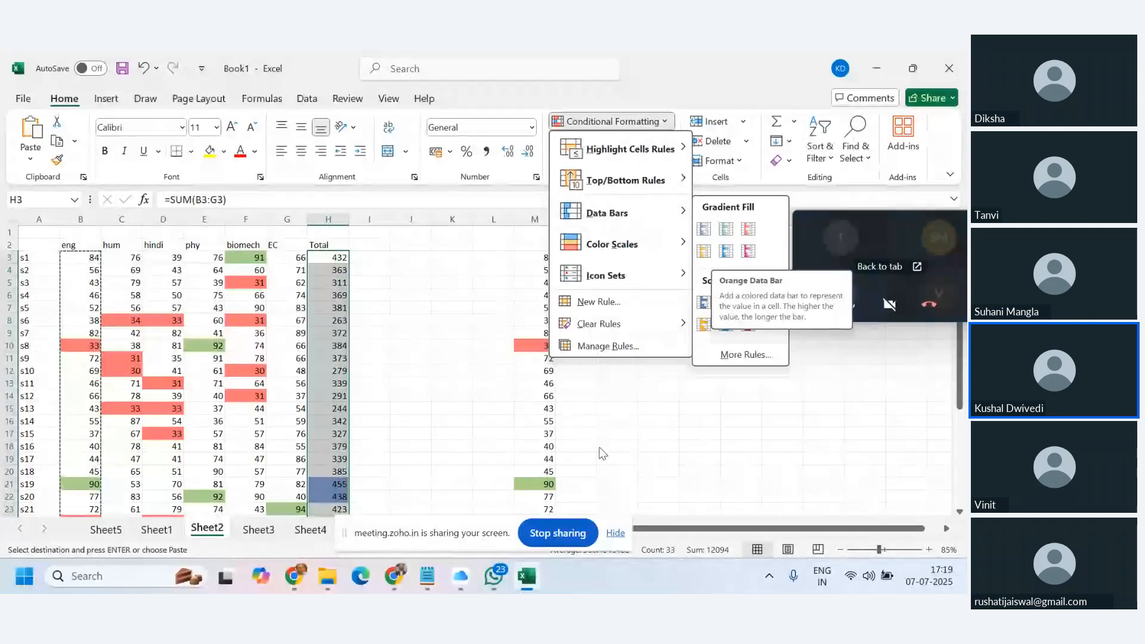
pyautogui.click(449, 341)
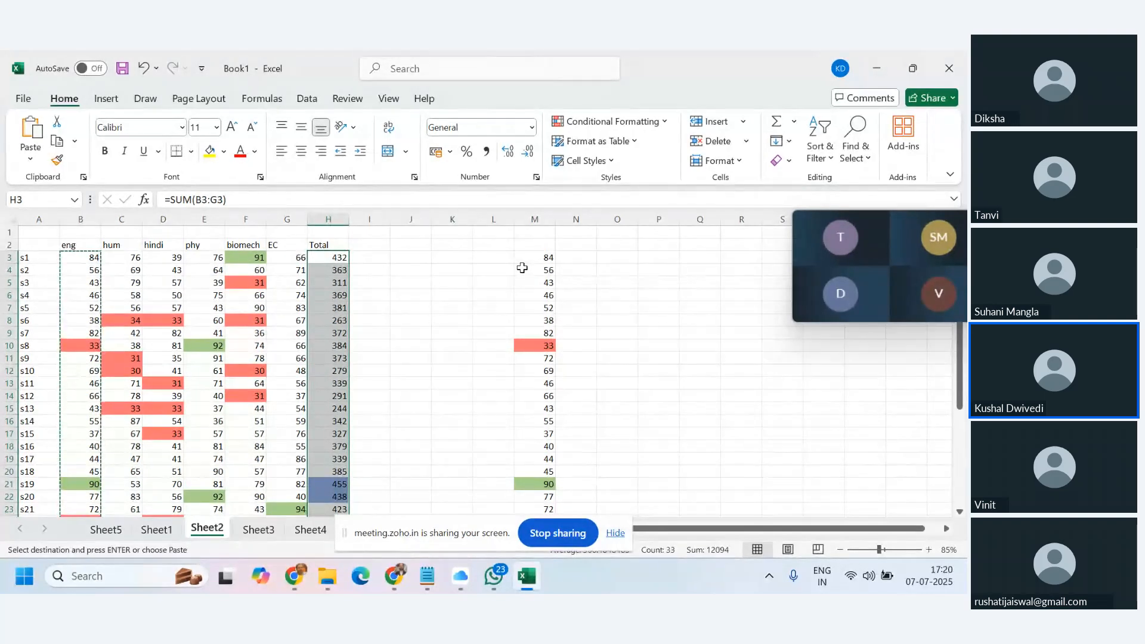
pyautogui.click(666, 123)
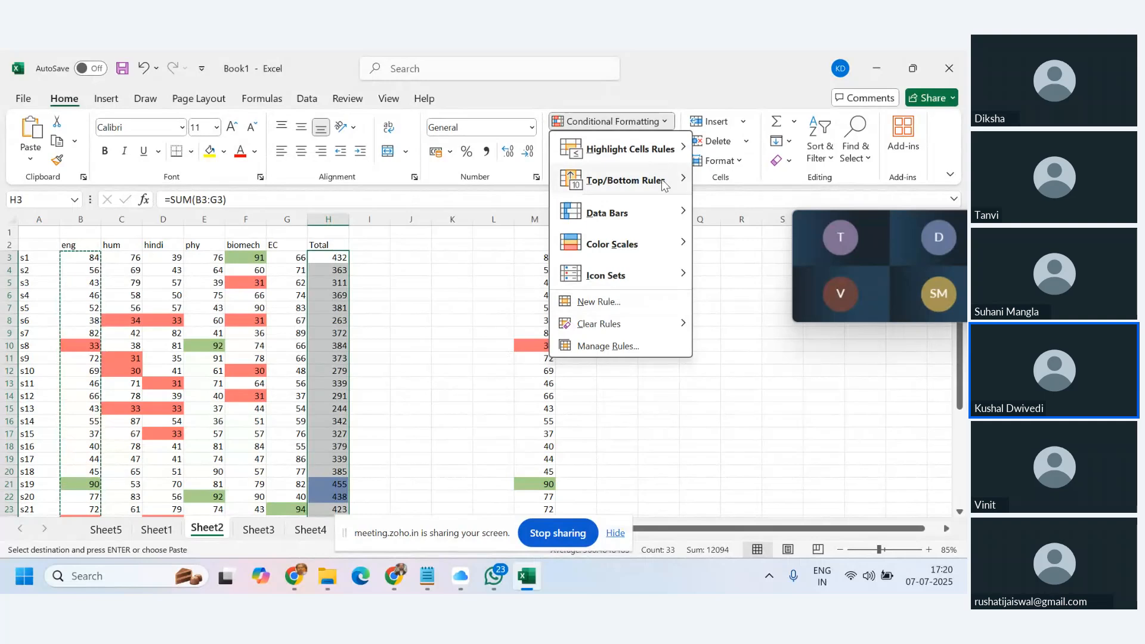
# Review the Top/Bottom Rules, Data Bars, Color Scales and Icon Sets options, then close the menu.
pyautogui.moveTo(667, 185)
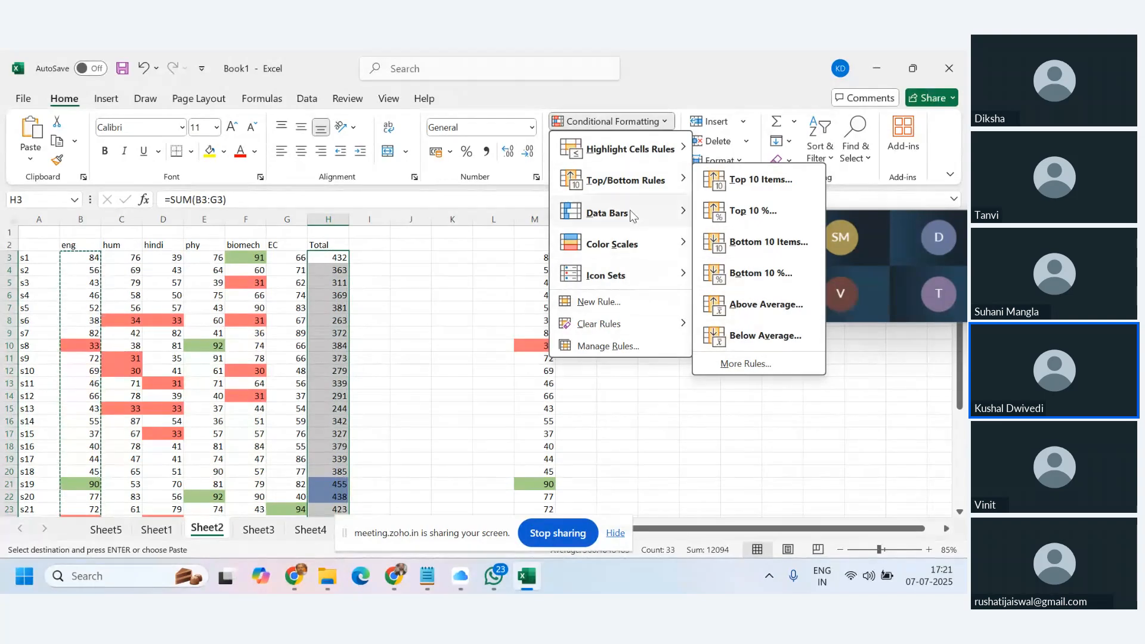
pyautogui.moveTo(683, 255)
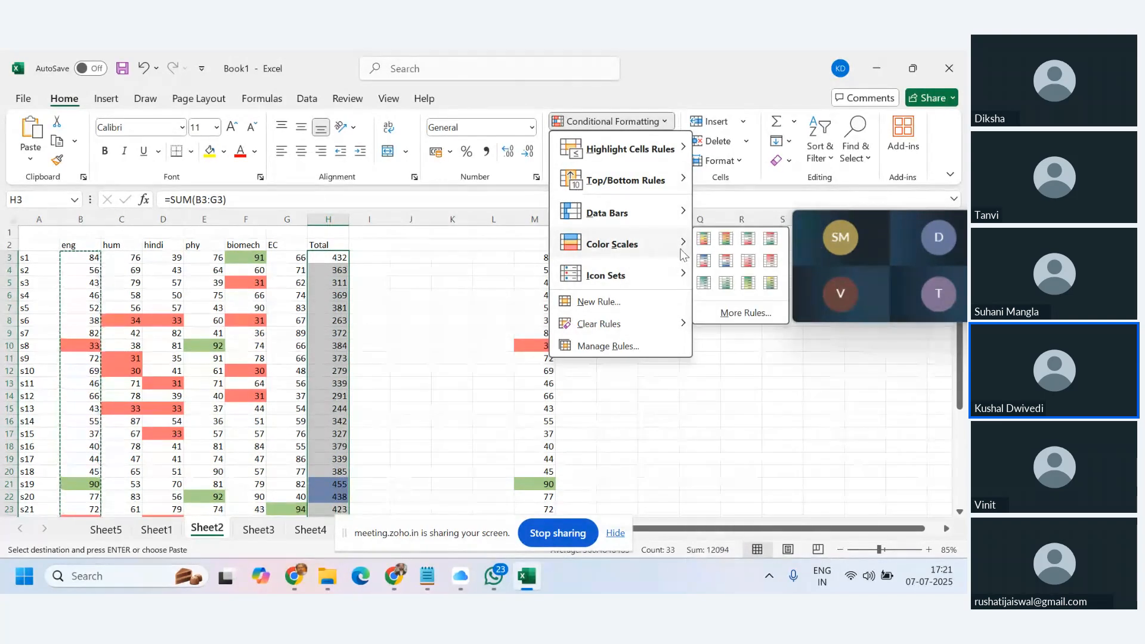
pyautogui.moveTo(659, 283)
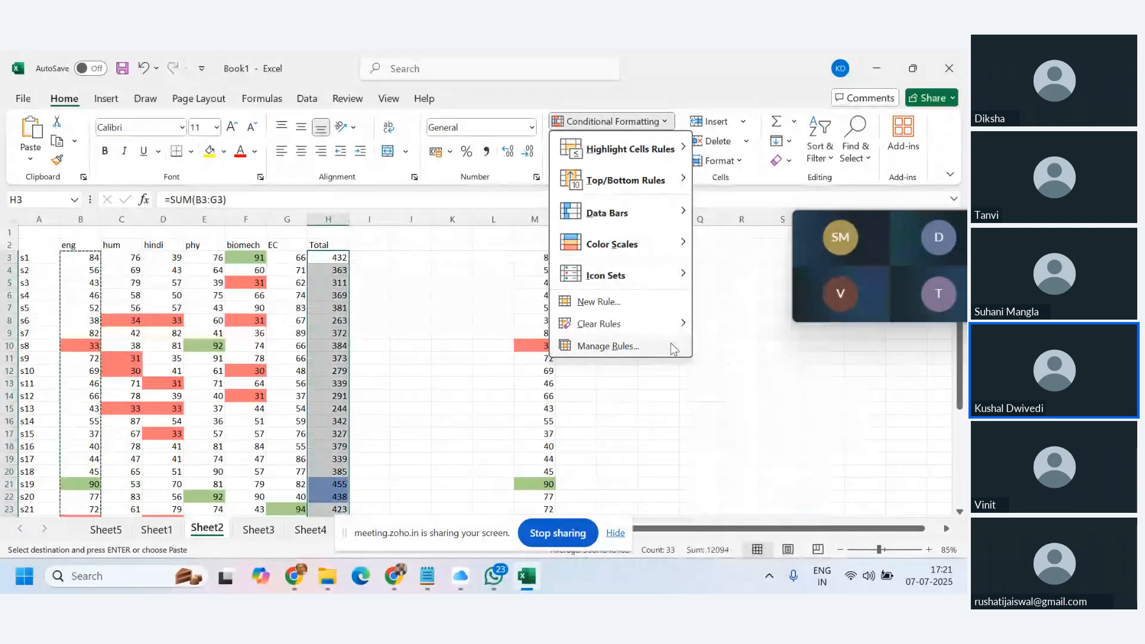
pyautogui.click(709, 446)
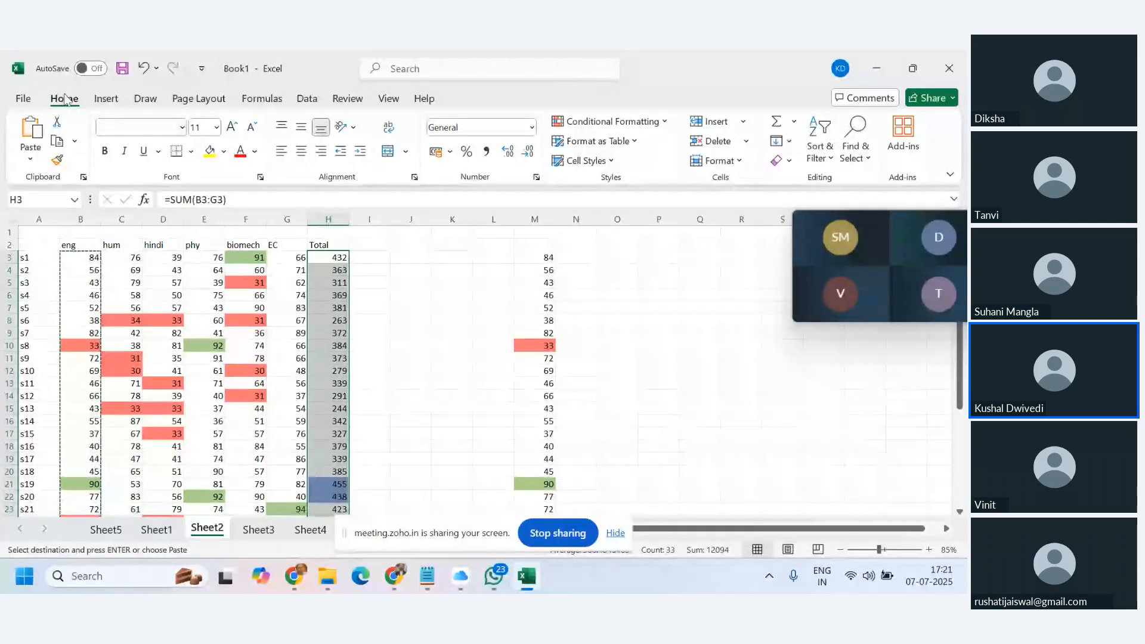
# Select cell C11 (holding 31) and bring up the Insert ribbon commands.
pyautogui.click(125, 358)
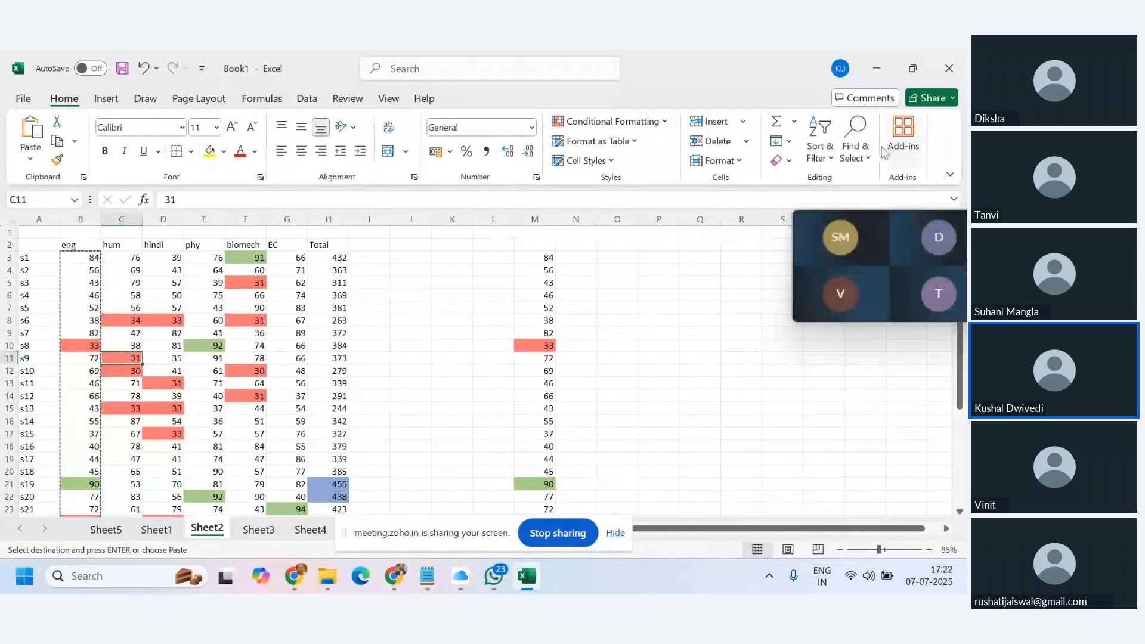
pyautogui.click(107, 99)
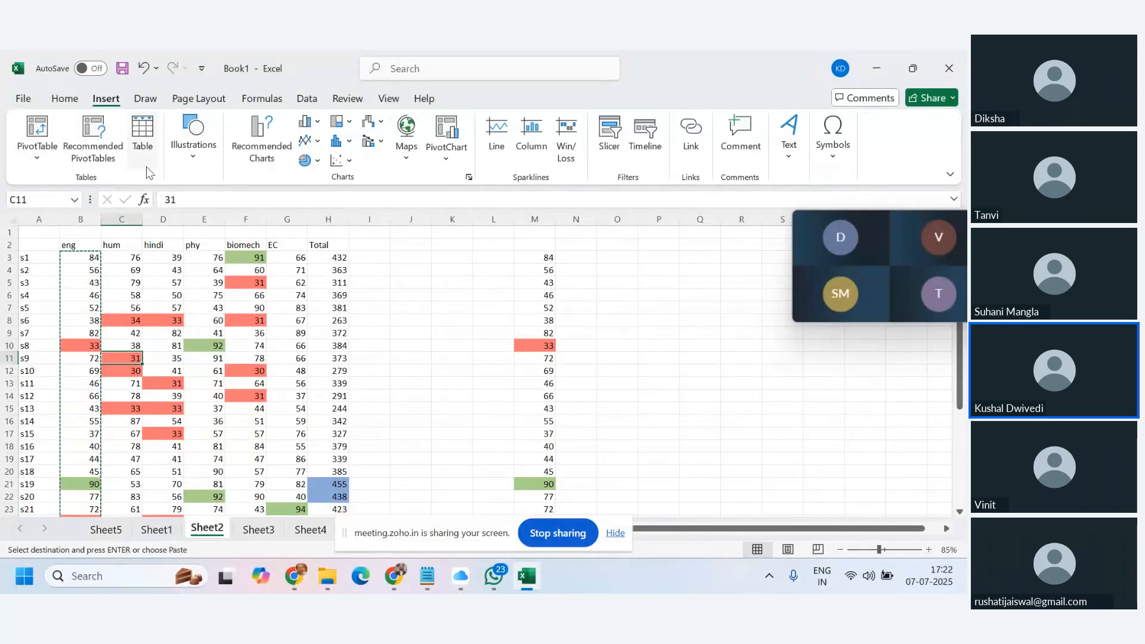
# Preview the Illustrations and Text insertion menus, closing each one.
pyautogui.click(192, 158)
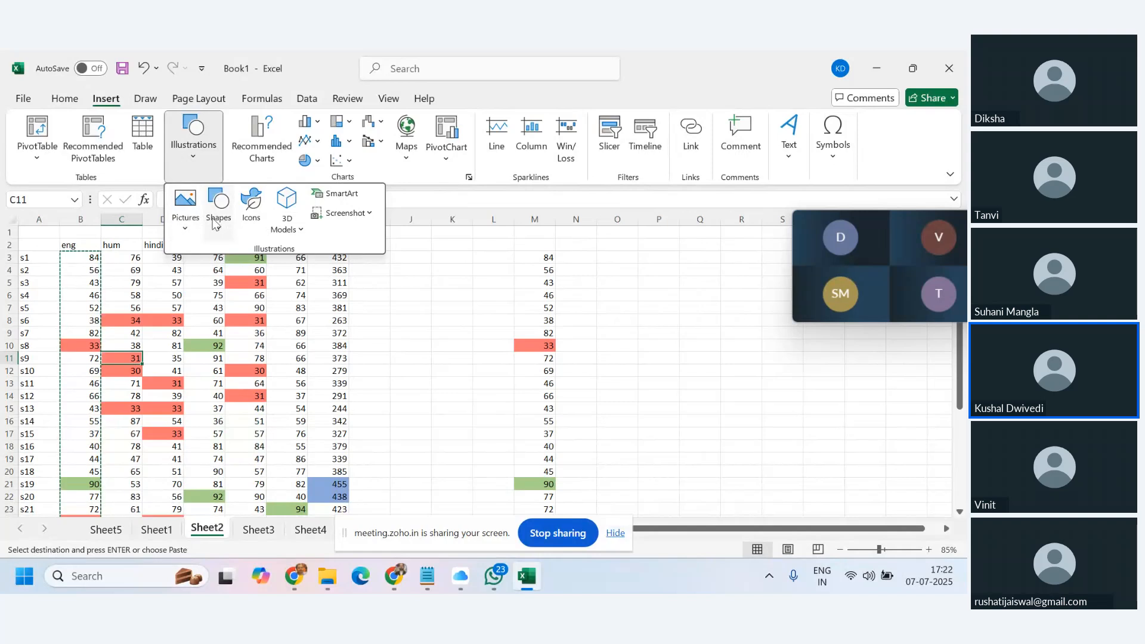
pyautogui.click(505, 96)
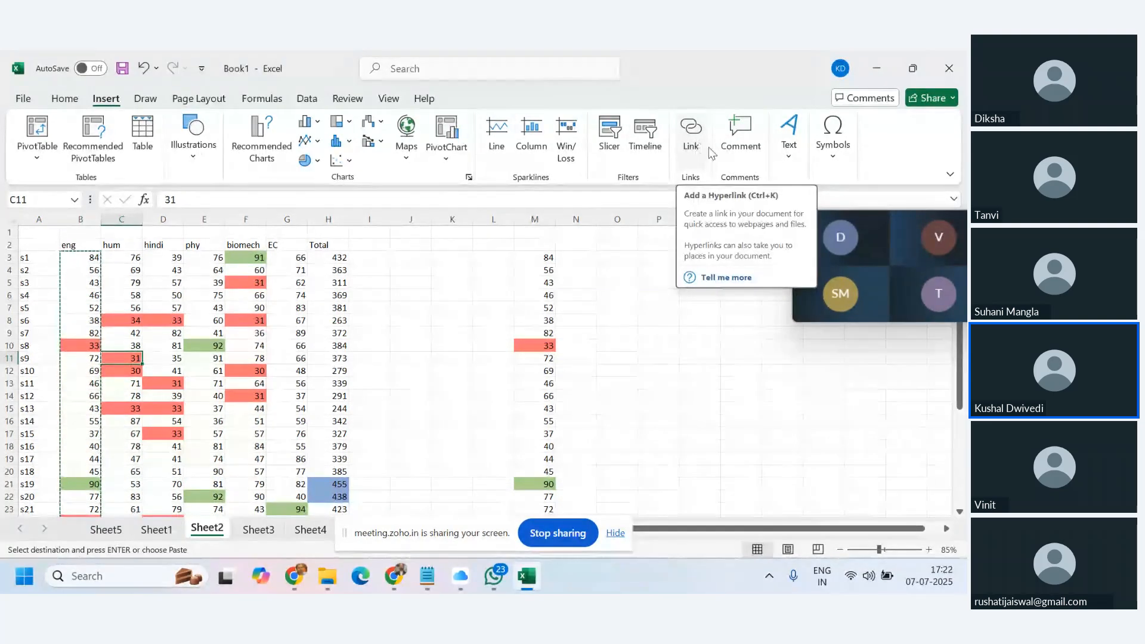
pyautogui.click(792, 163)
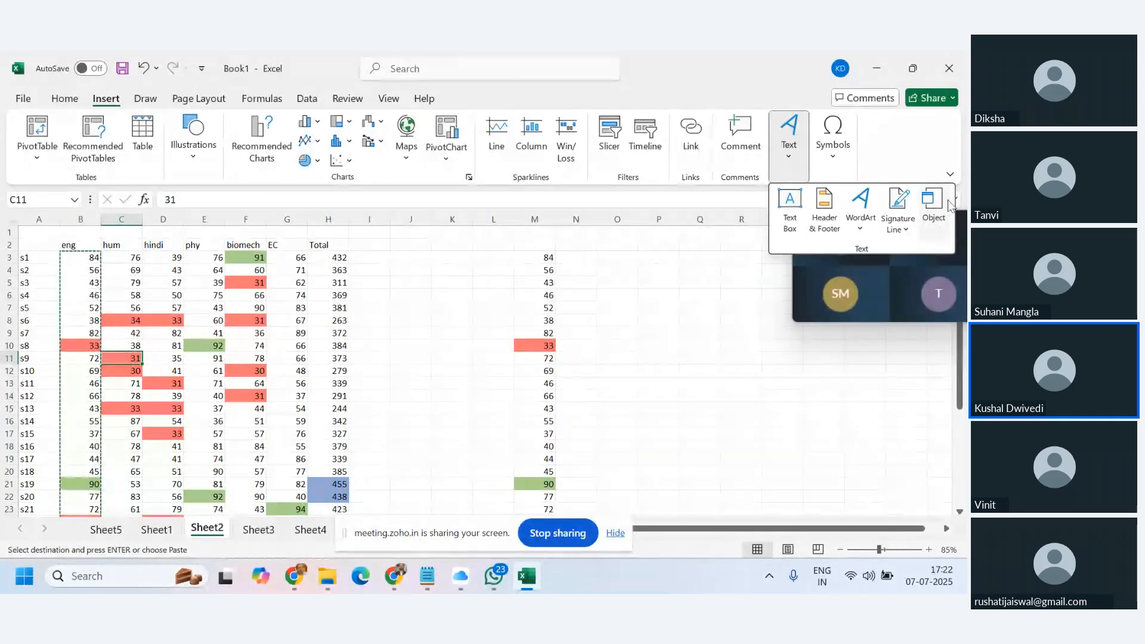
pyautogui.click(919, 151)
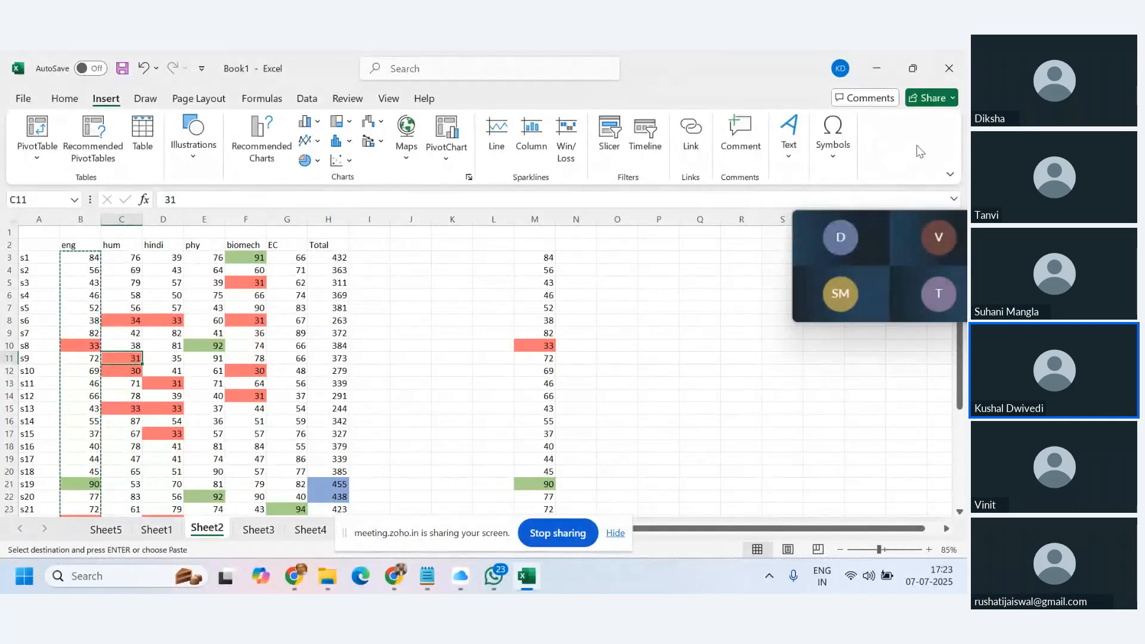
# Browse and close the Symbols > Equation gallery, then show the Draw tools.
pyautogui.click(832, 158)
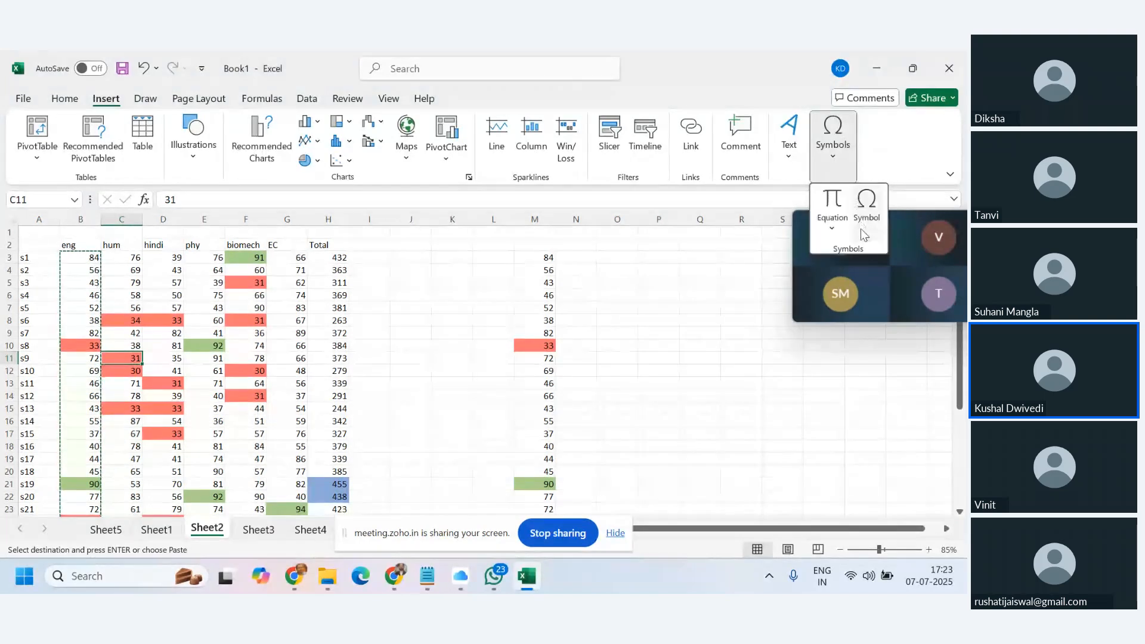
pyautogui.click(835, 234)
pyautogui.scroll(-6, 823, 332)
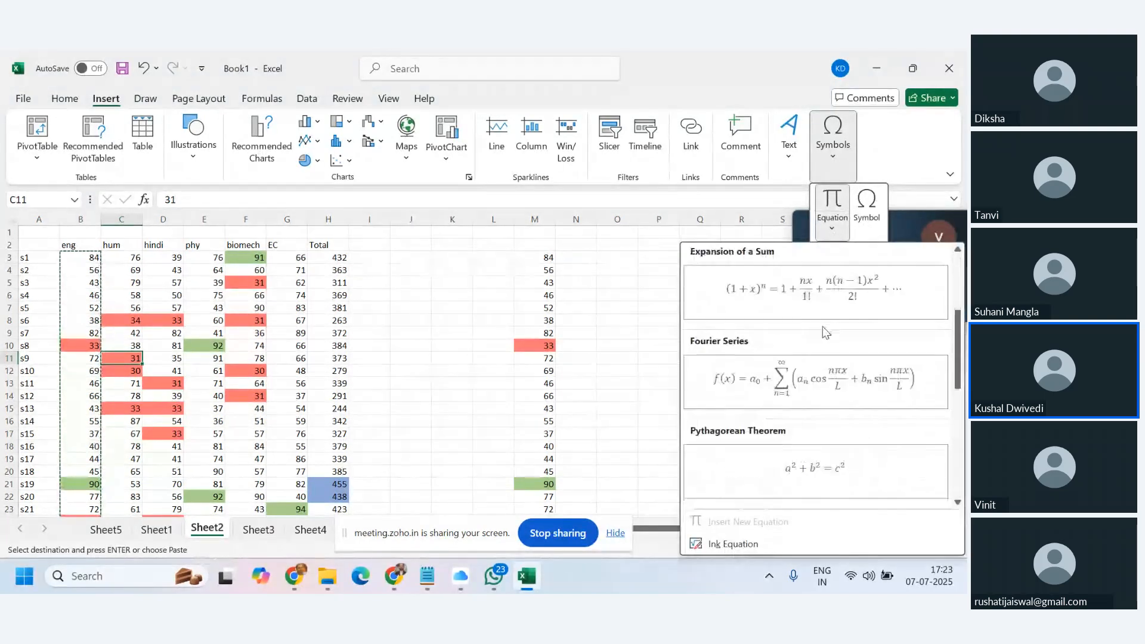
pyautogui.scroll(6, 867, 429)
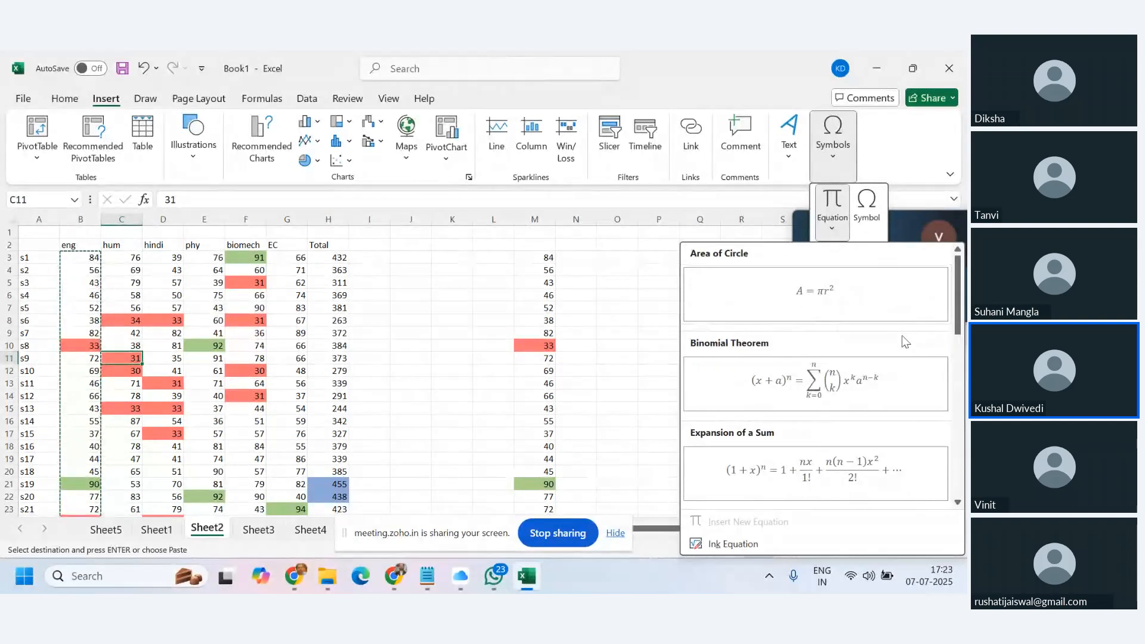
pyautogui.scroll(-6, 902, 336)
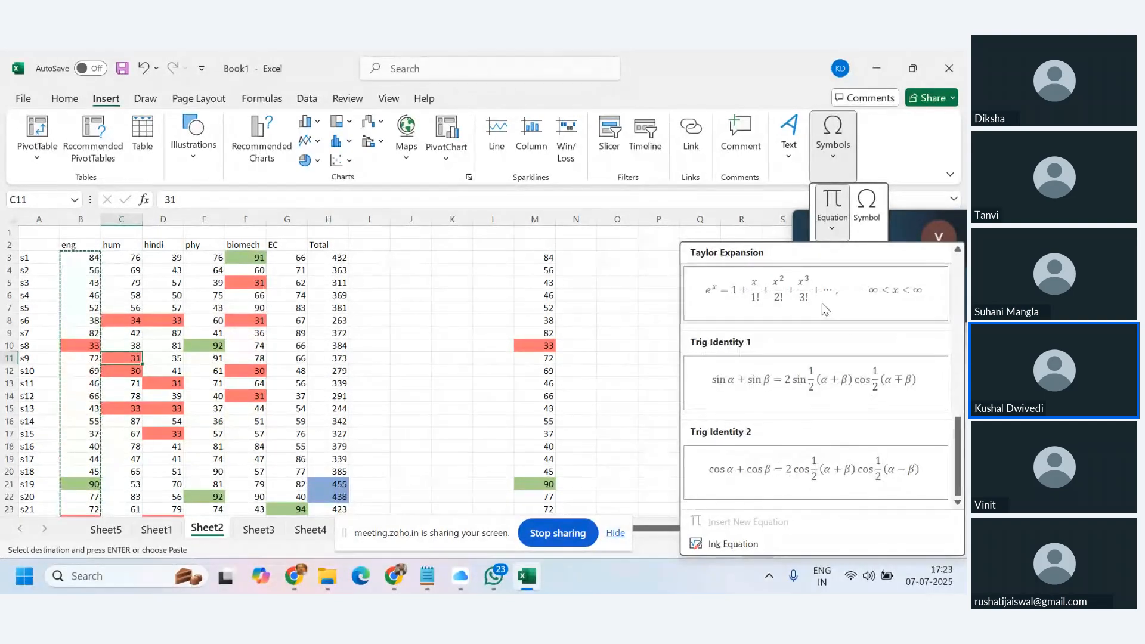
pyautogui.scroll(6, 770, 343)
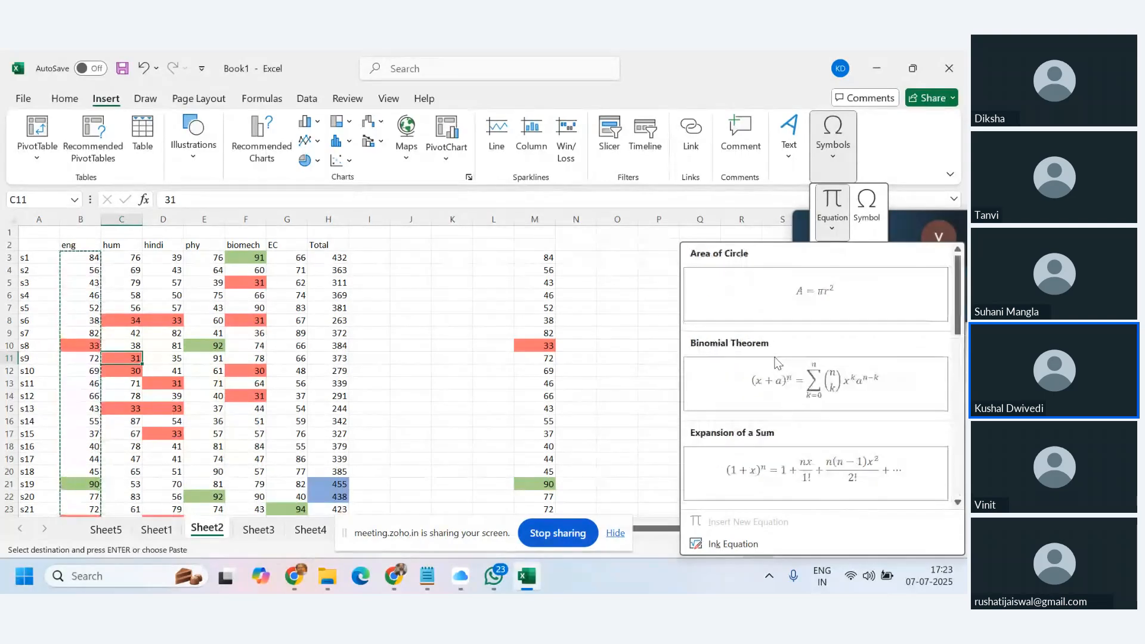
pyautogui.click(917, 151)
pyautogui.click(145, 99)
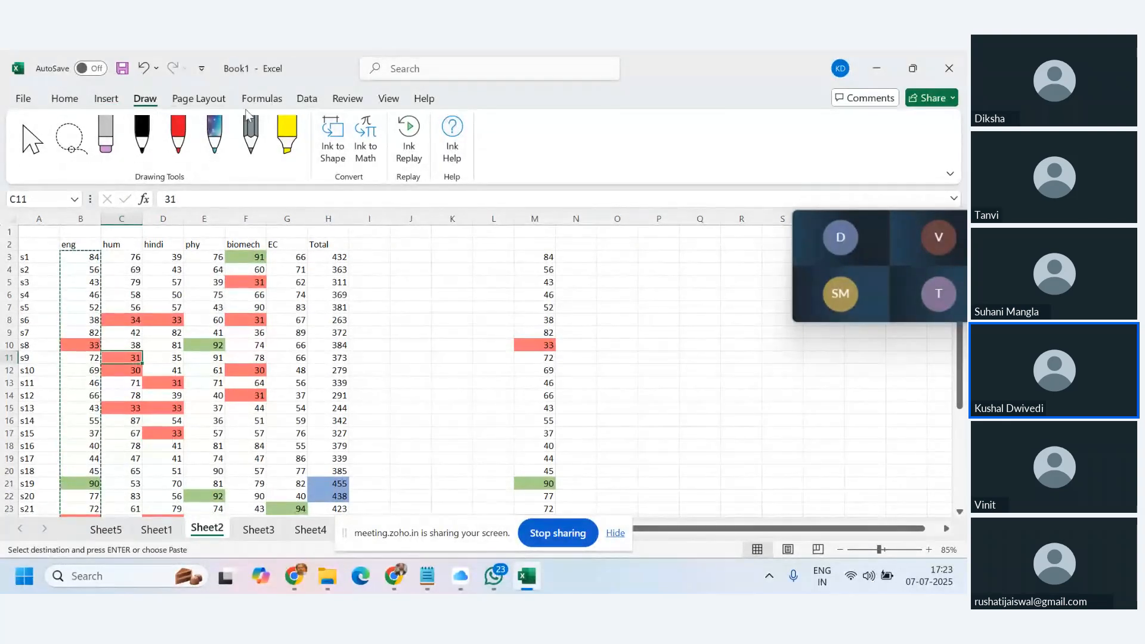
# Go from Page Layout to the Formulas ribbon and view Recently Used functions.
pyautogui.click(198, 98)
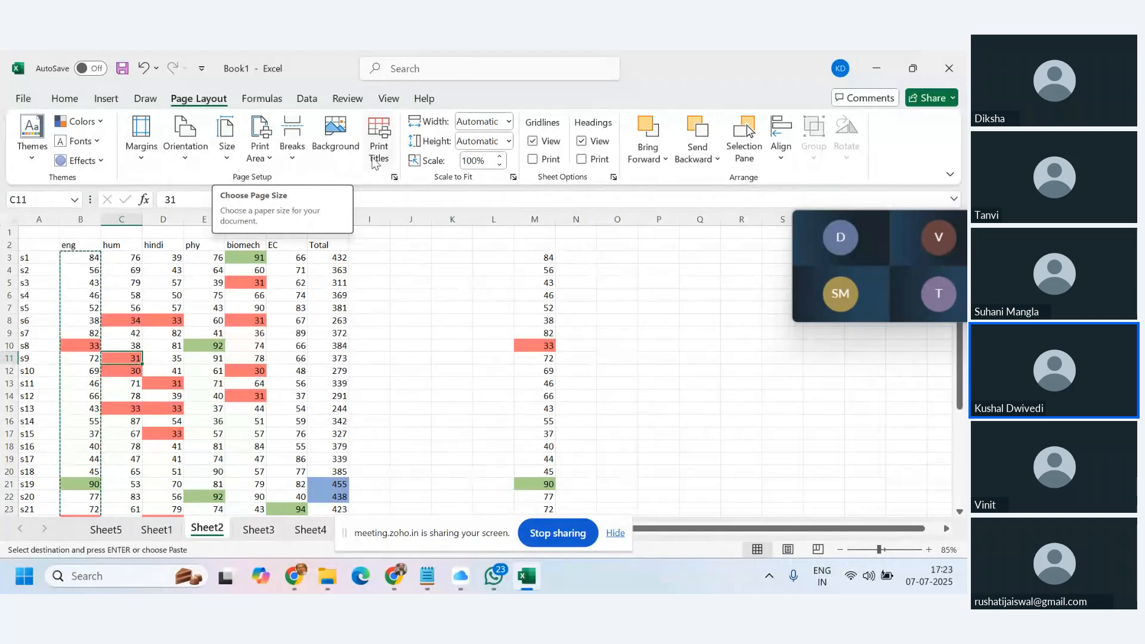
pyautogui.click(278, 101)
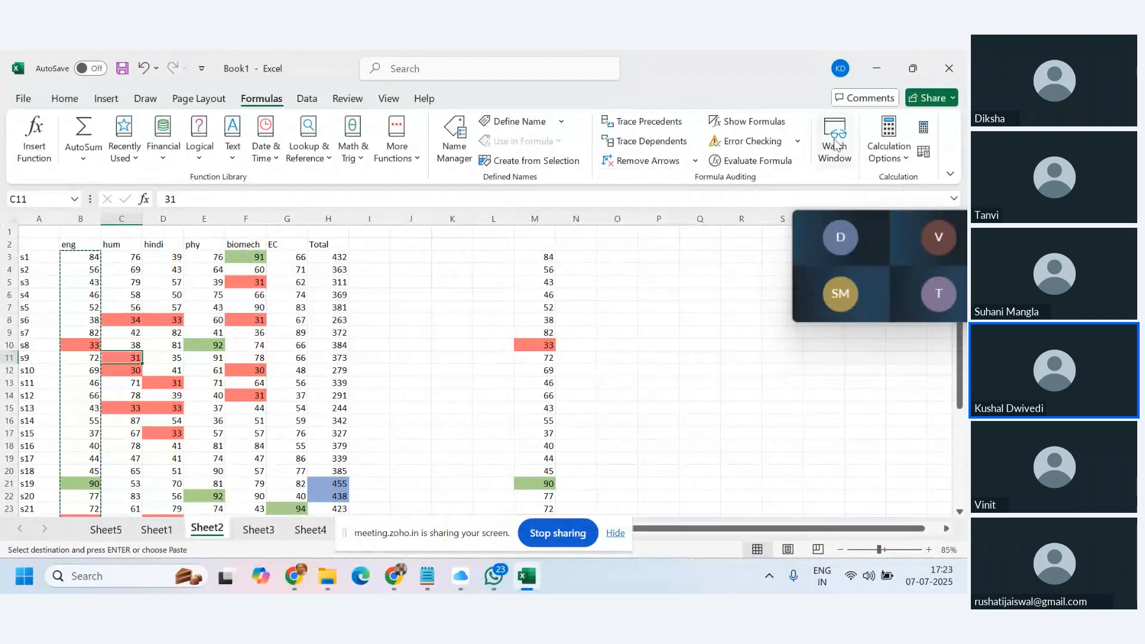
pyautogui.click(83, 158)
pyautogui.click(137, 160)
pyautogui.click(137, 160)
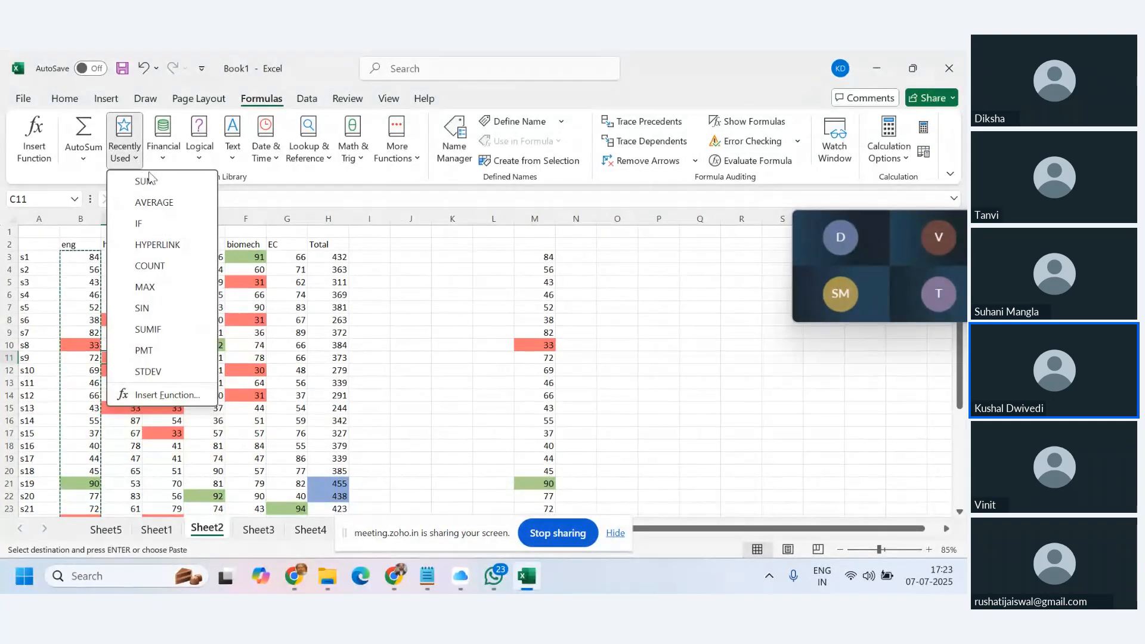
# Browse the Financial, Logical, Text, Date & Time and Lookup & Reference function lists.
pyautogui.click(168, 161)
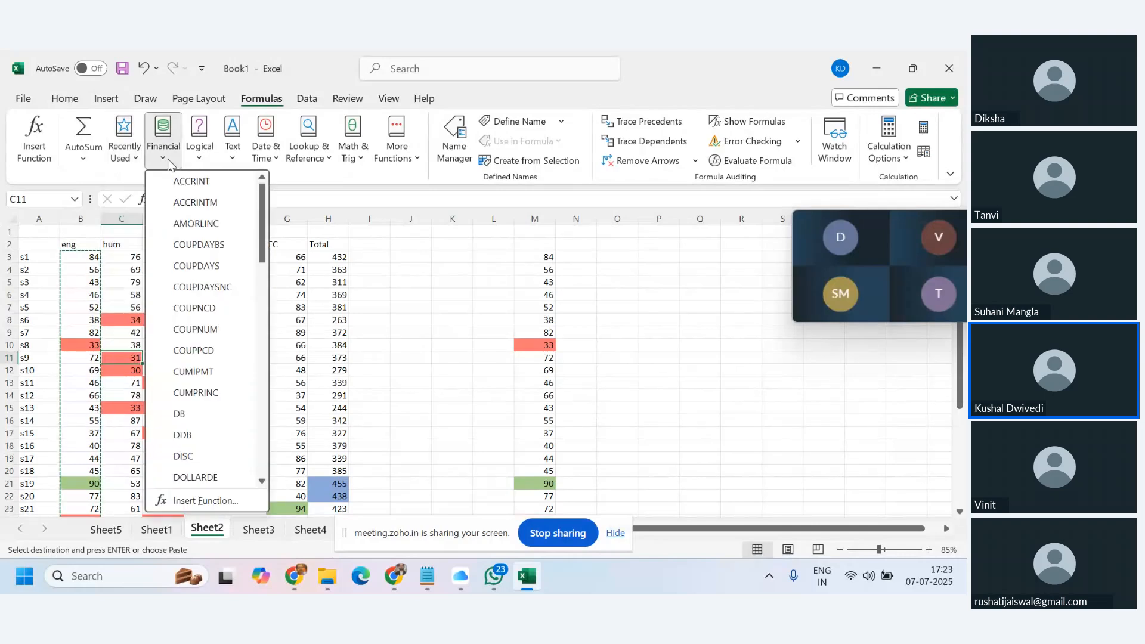
pyautogui.click(203, 162)
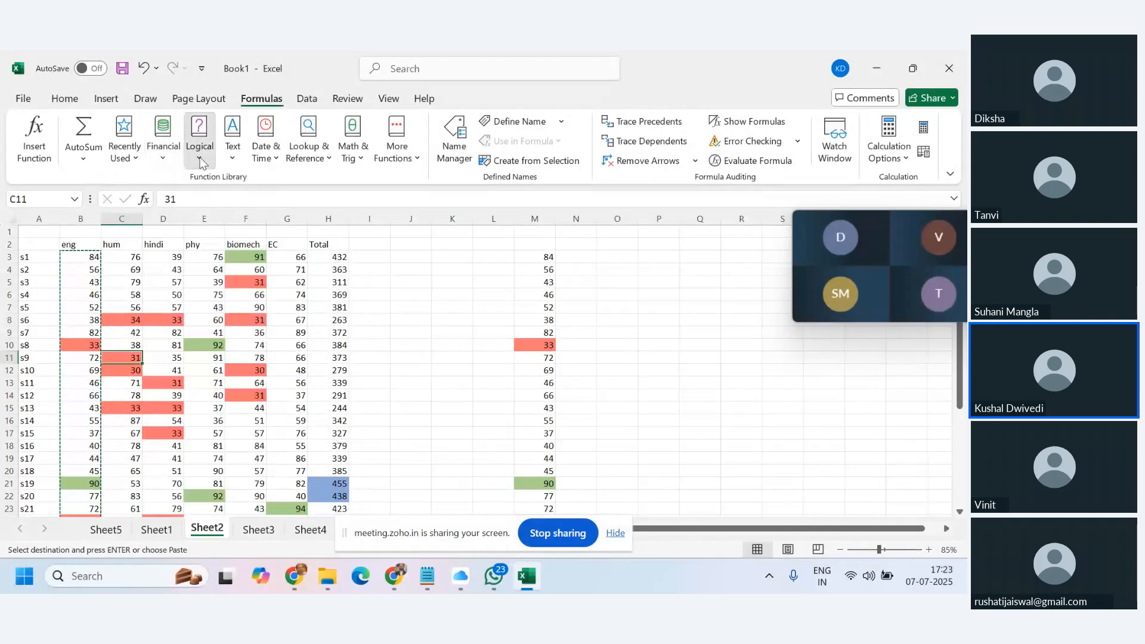
pyautogui.click(201, 161)
pyautogui.click(236, 161)
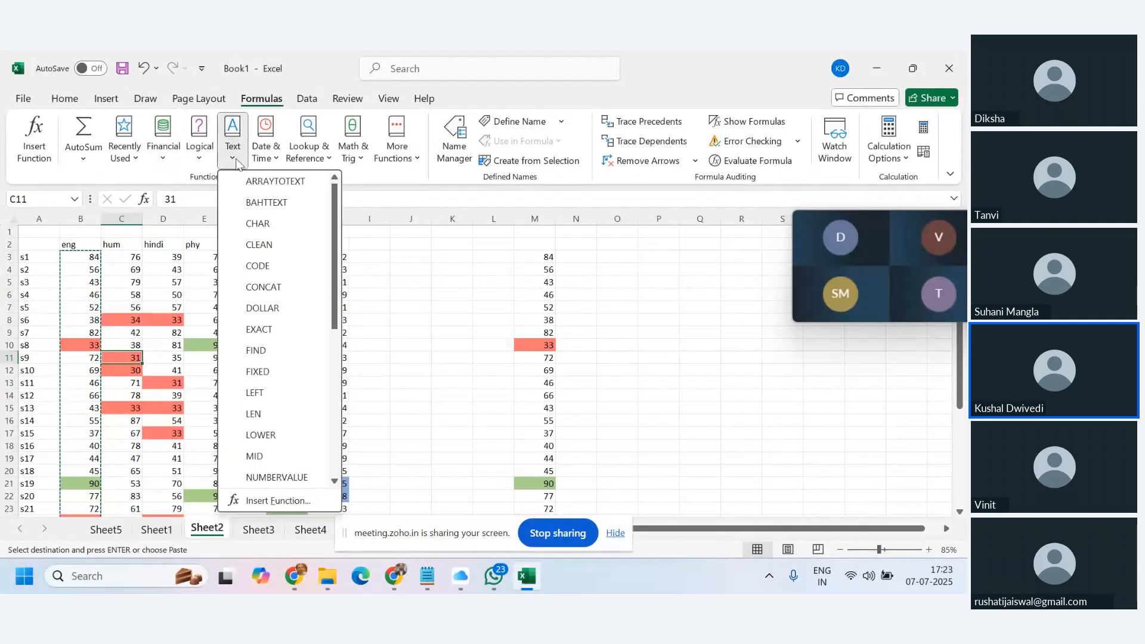
pyautogui.click(274, 160)
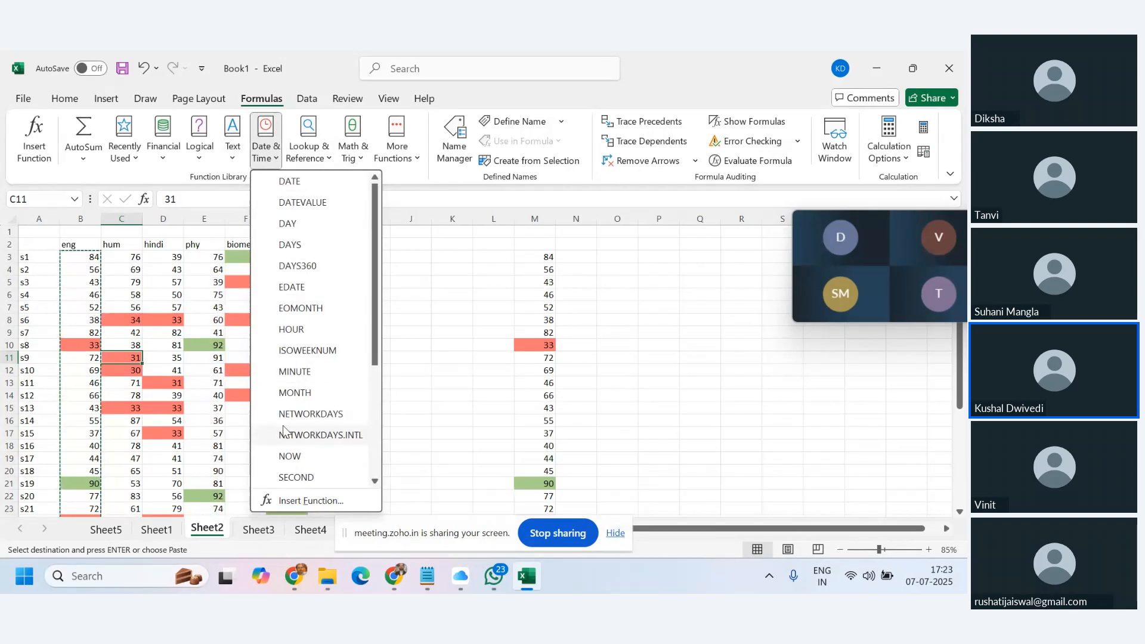
pyautogui.click(329, 161)
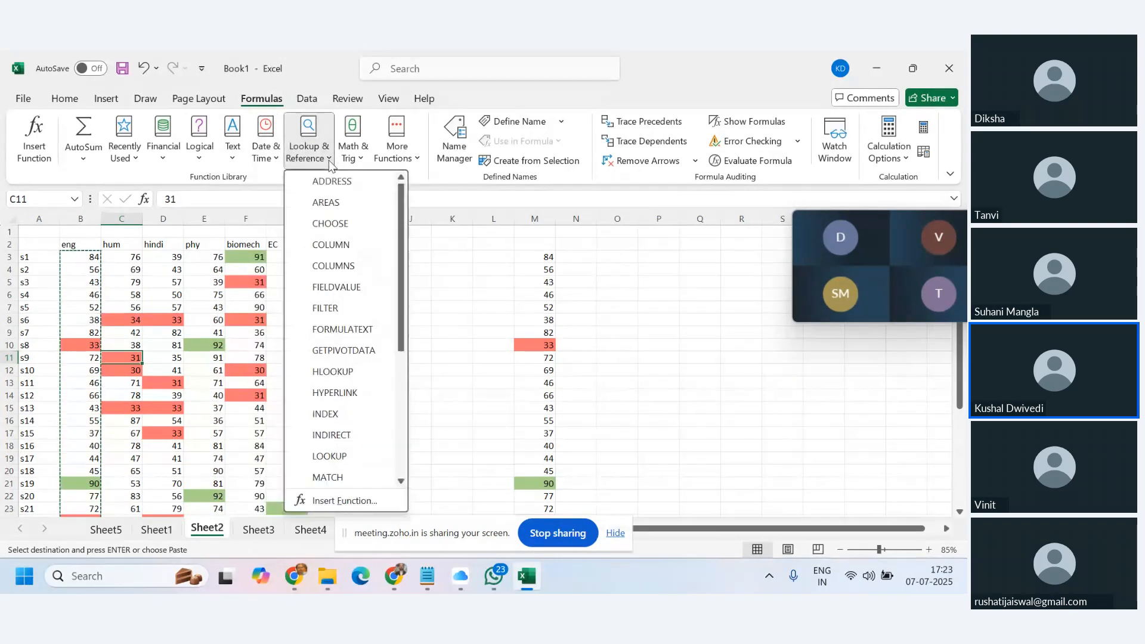
pyautogui.scroll(5, 341, 328)
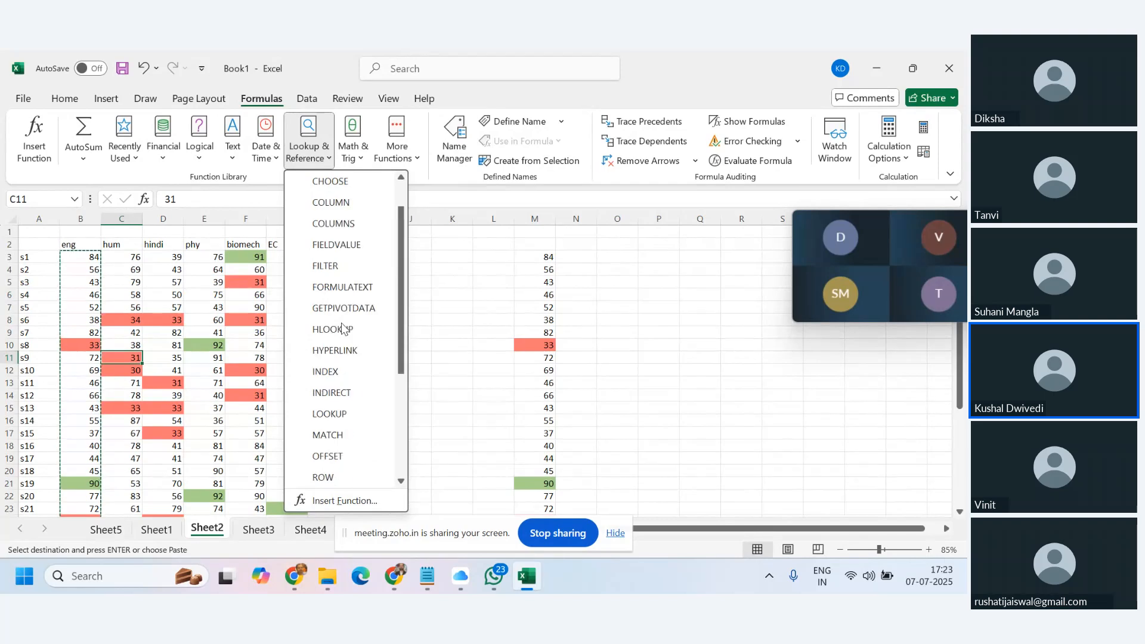
pyautogui.click(363, 160)
# Browse the Math & Trig list and the More Functions categories, then close them.
pyautogui.click(364, 160)
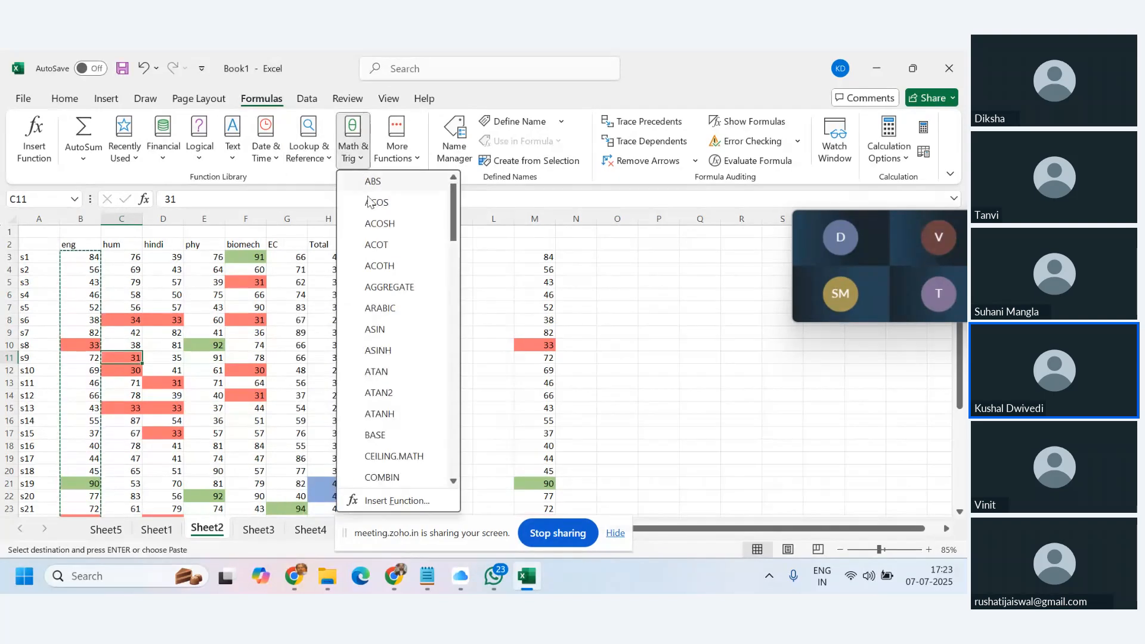
pyautogui.scroll(-12, 403, 292)
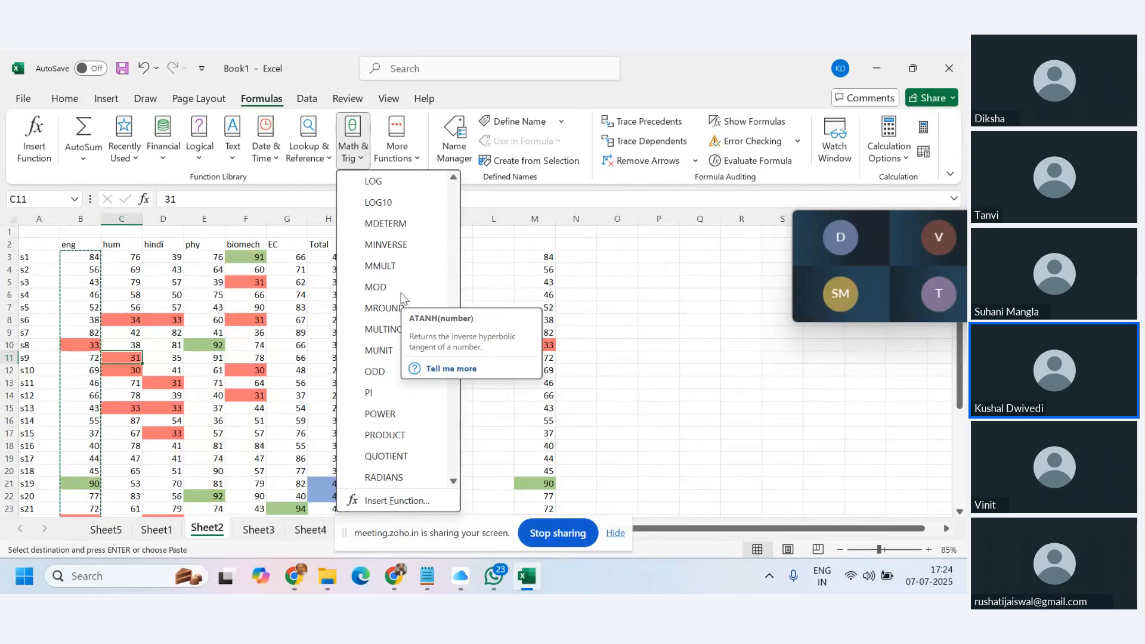
pyautogui.scroll(-2, 403, 298)
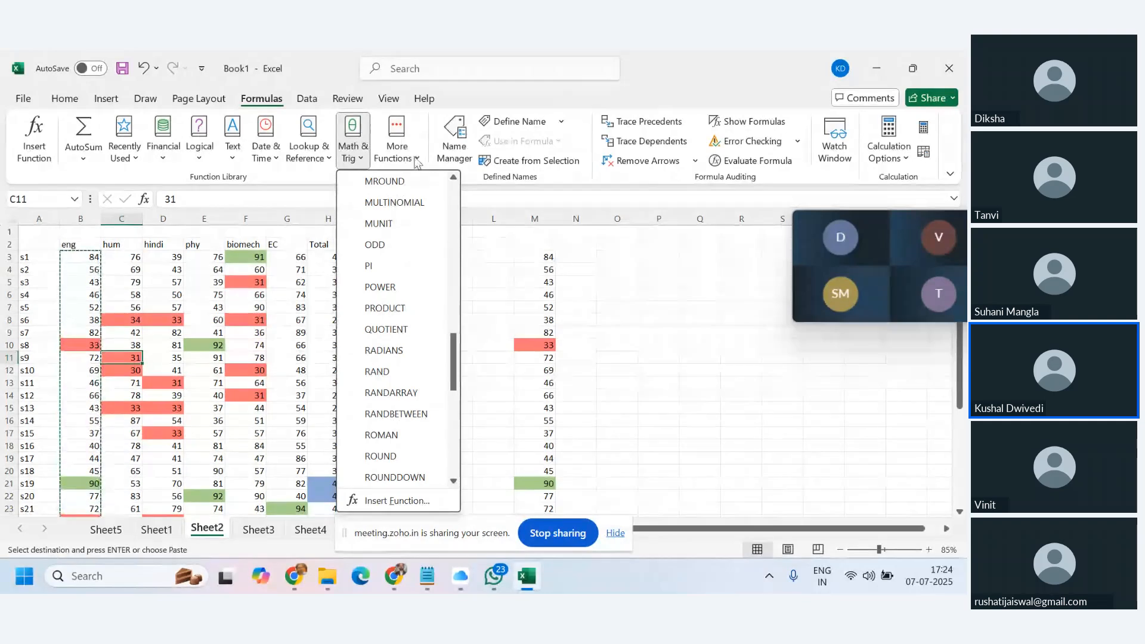
pyautogui.click(415, 159)
pyautogui.moveTo(427, 177)
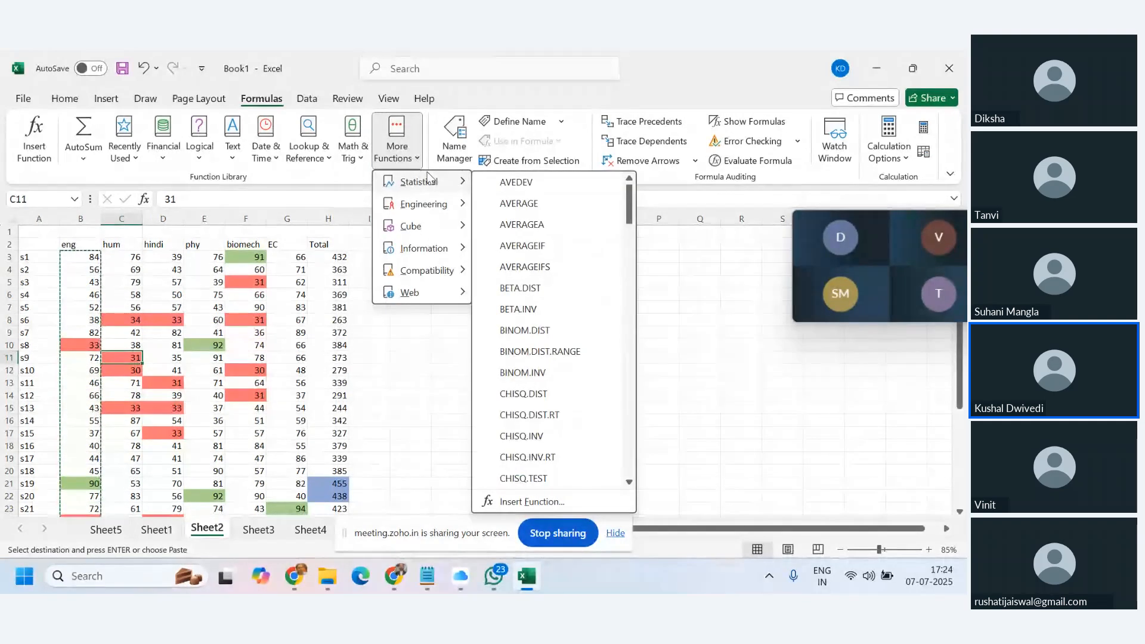
pyautogui.moveTo(440, 207)
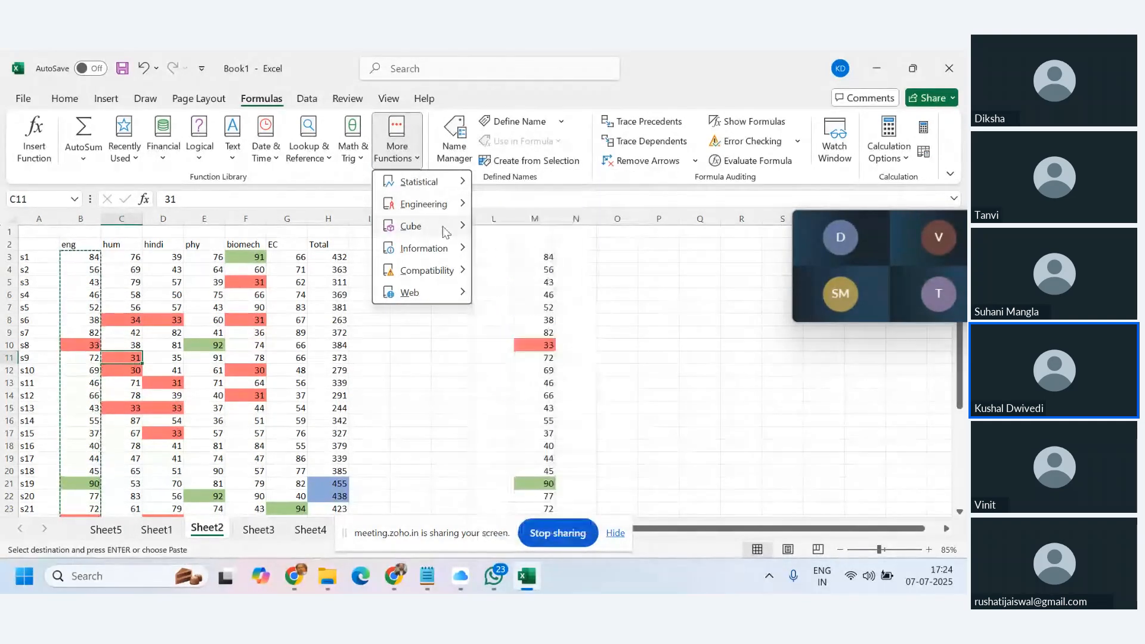
pyautogui.moveTo(450, 281)
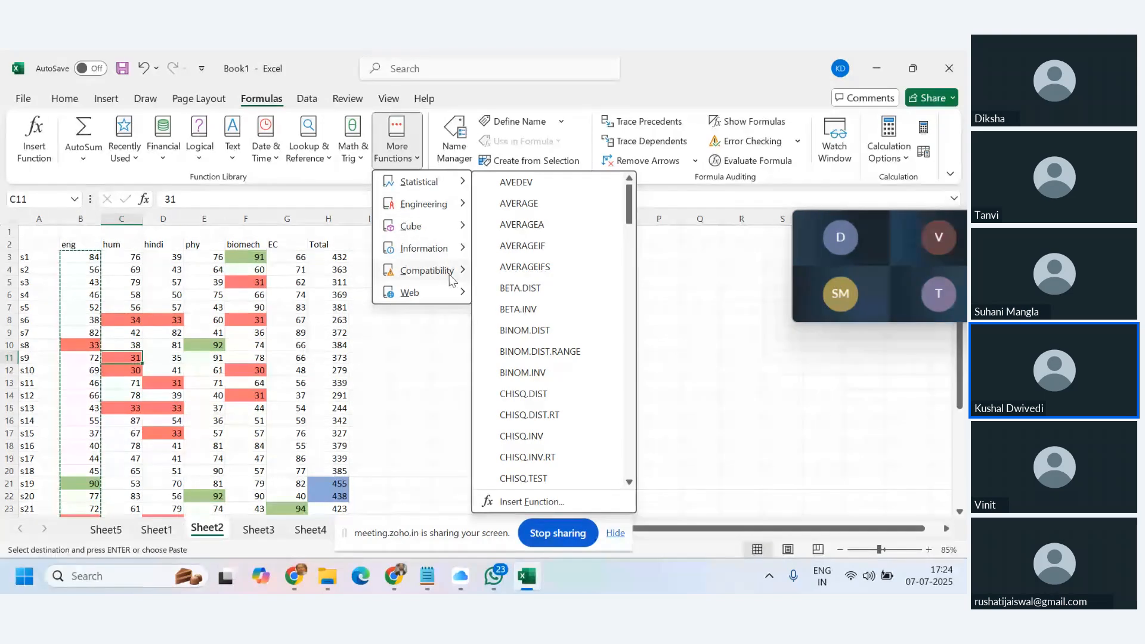
pyautogui.click(494, 96)
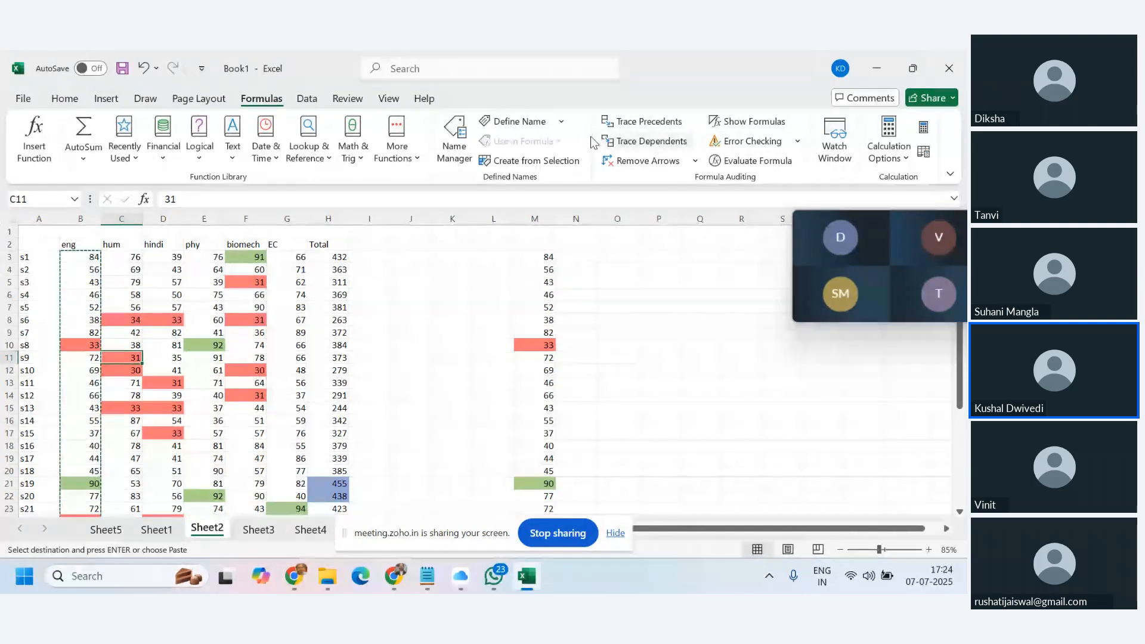
pyautogui.click(340, 258)
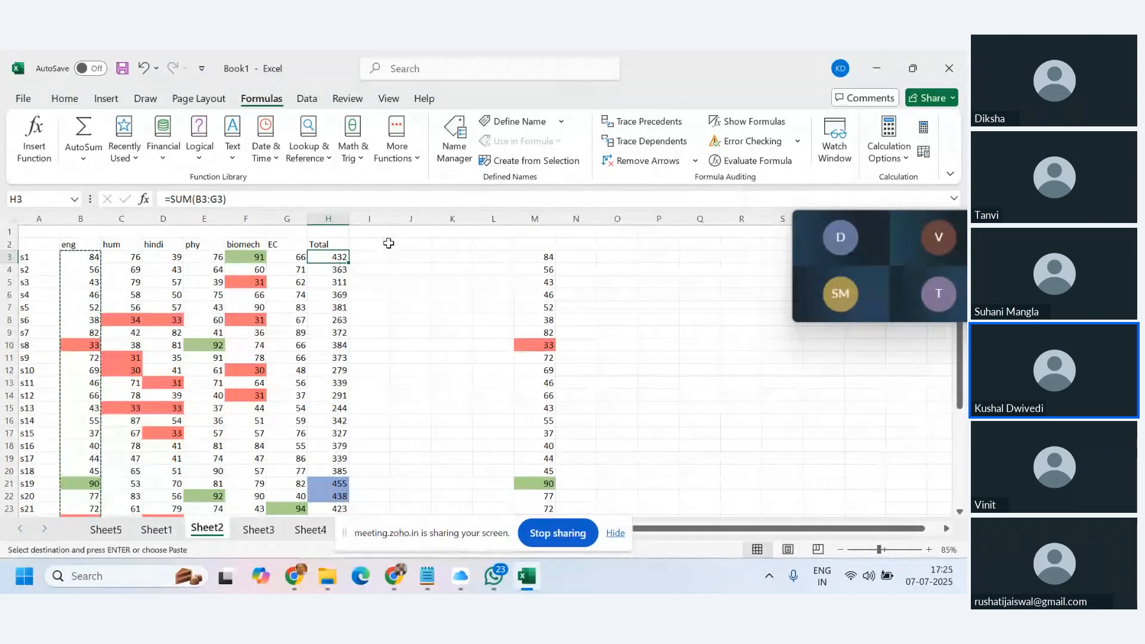
pyautogui.click(647, 123)
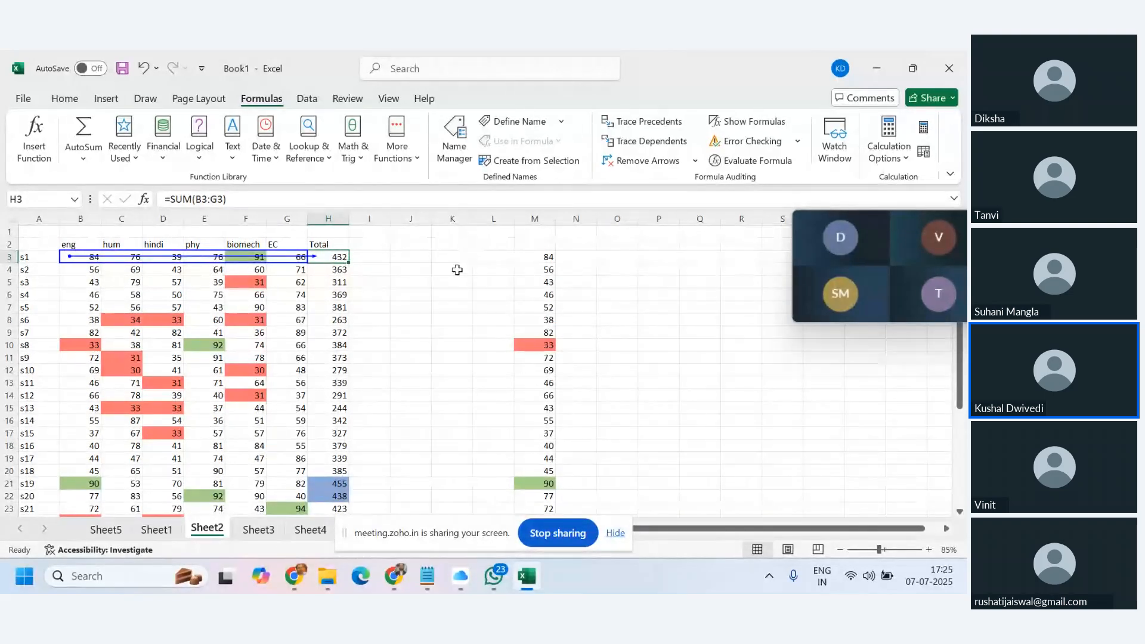
pyautogui.click(636, 164)
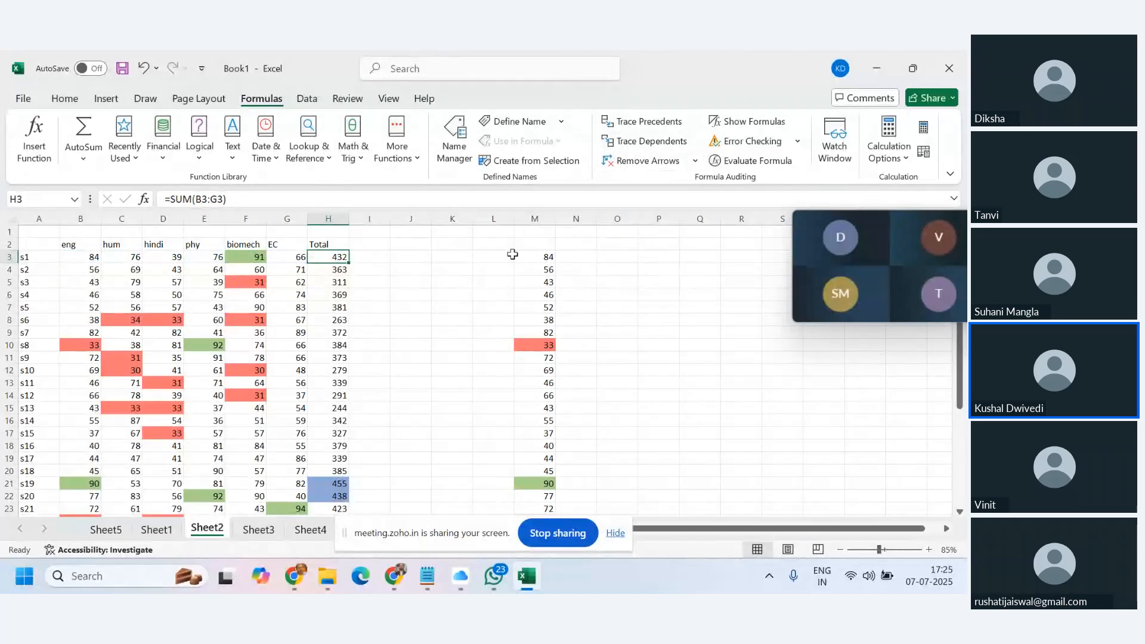
pyautogui.click(539, 257)
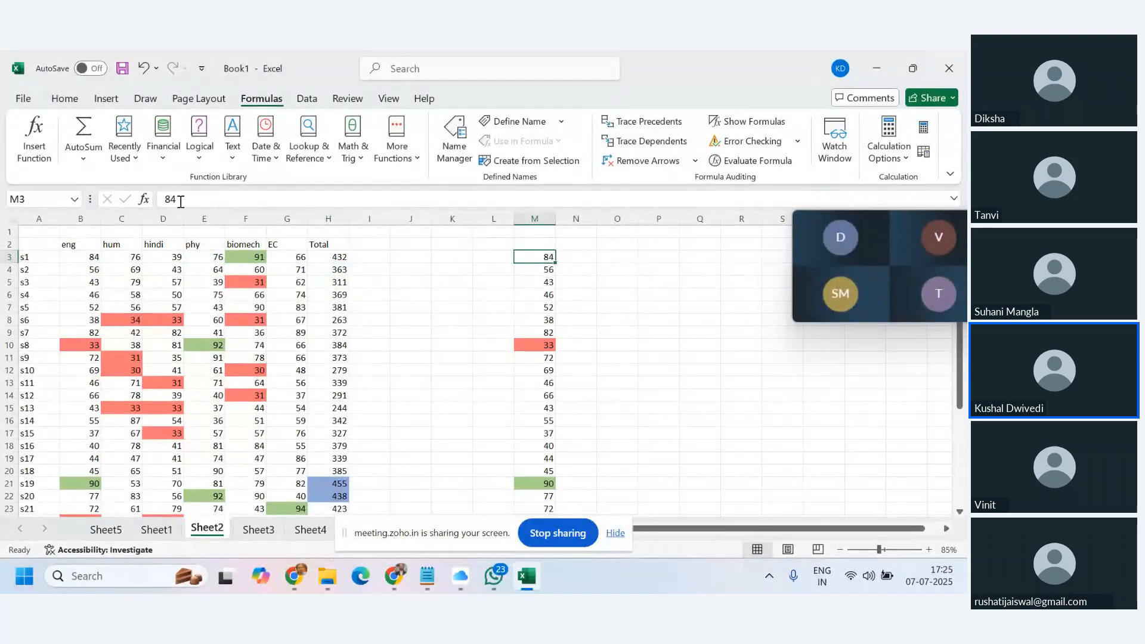
pyautogui.moveTo(181, 202); pyautogui.dragTo(146, 202)
pyautogui.press('Escape')
pyautogui.click(644, 121)
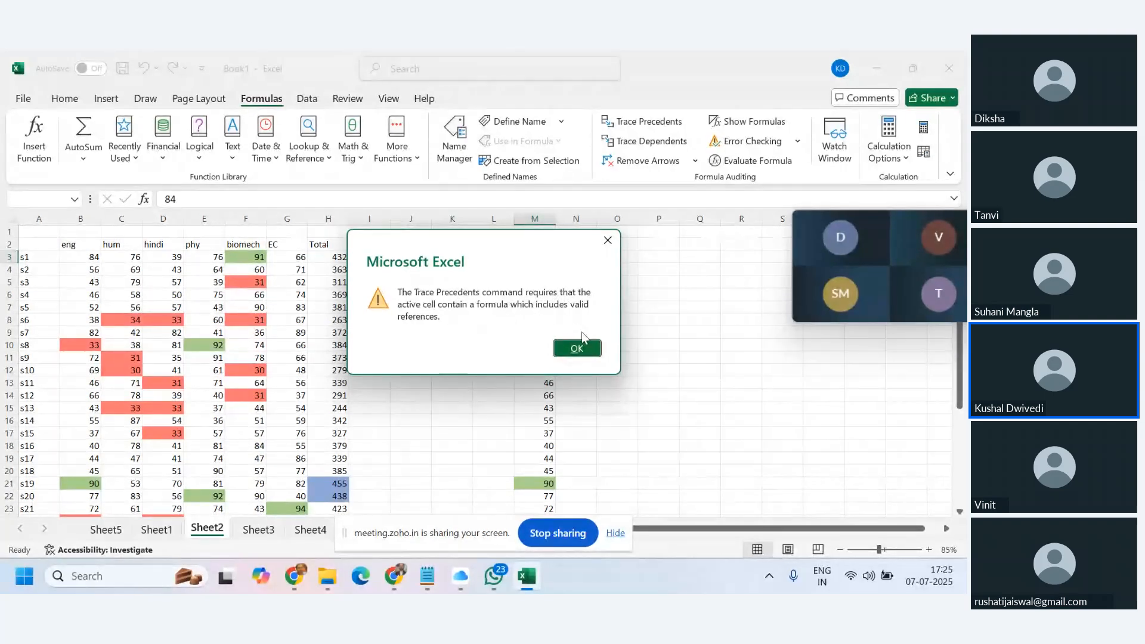
pyautogui.click(583, 349)
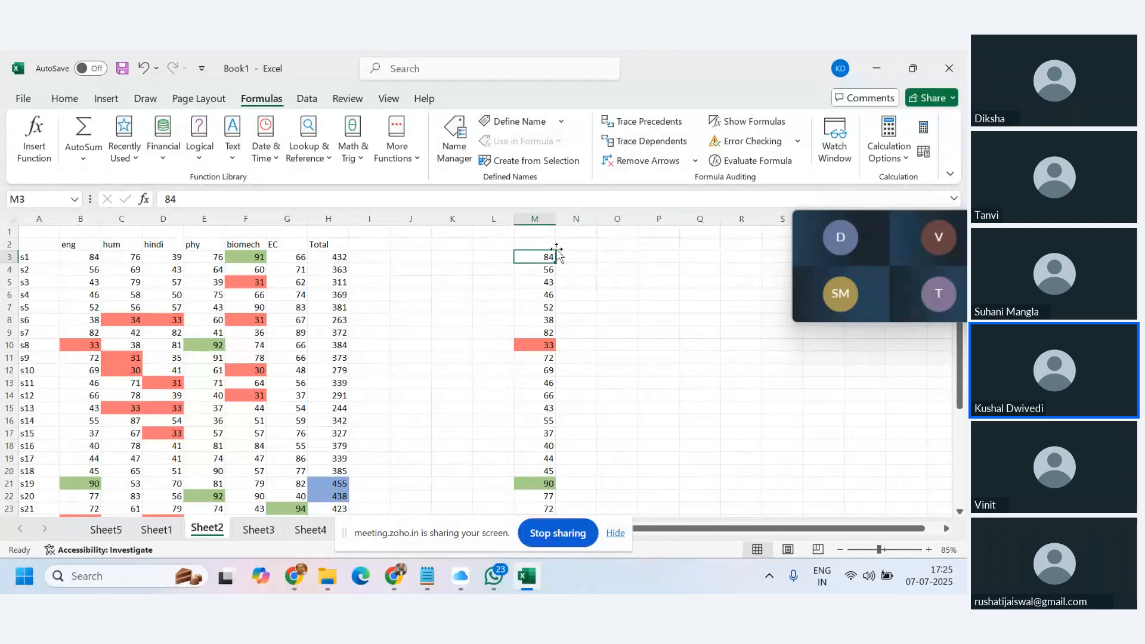
pyautogui.press('Down')
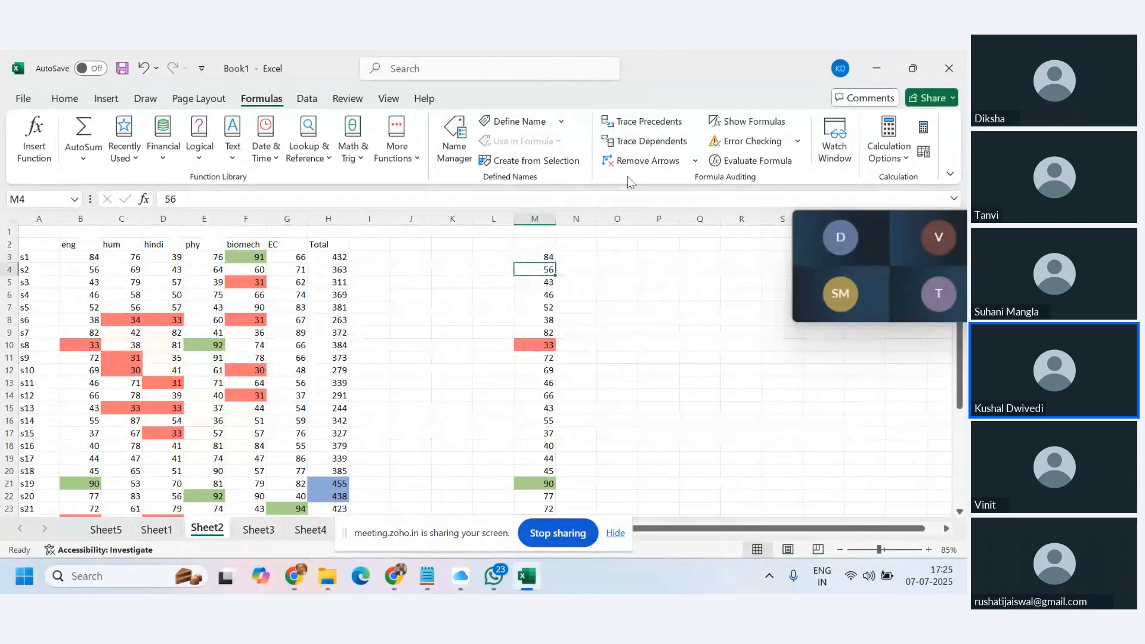
pyautogui.click(644, 143)
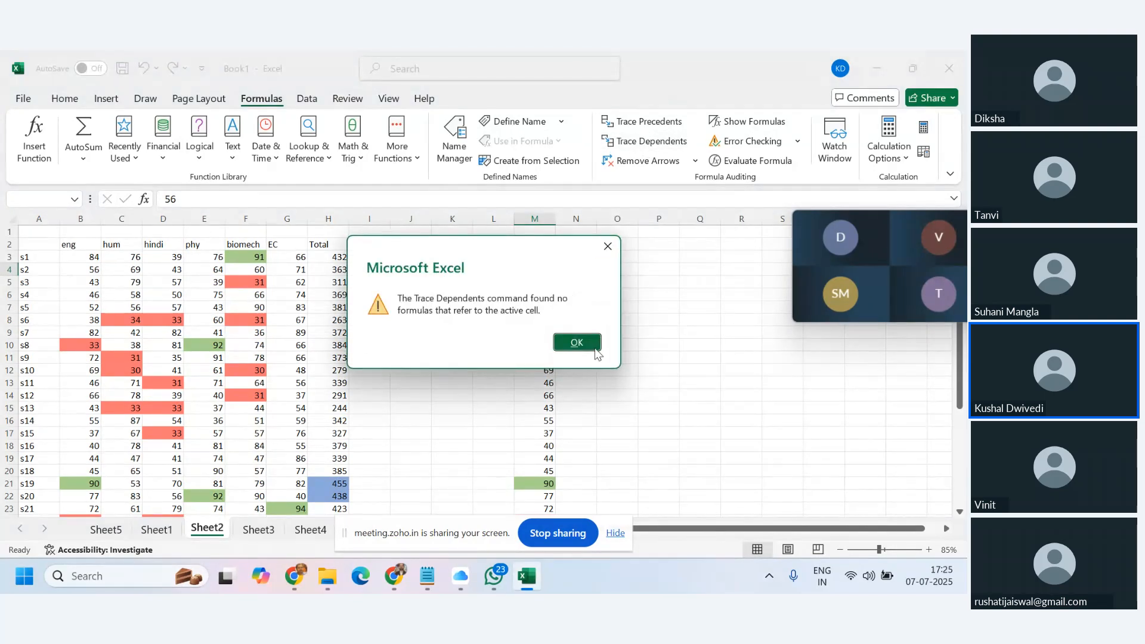
pyautogui.click(589, 346)
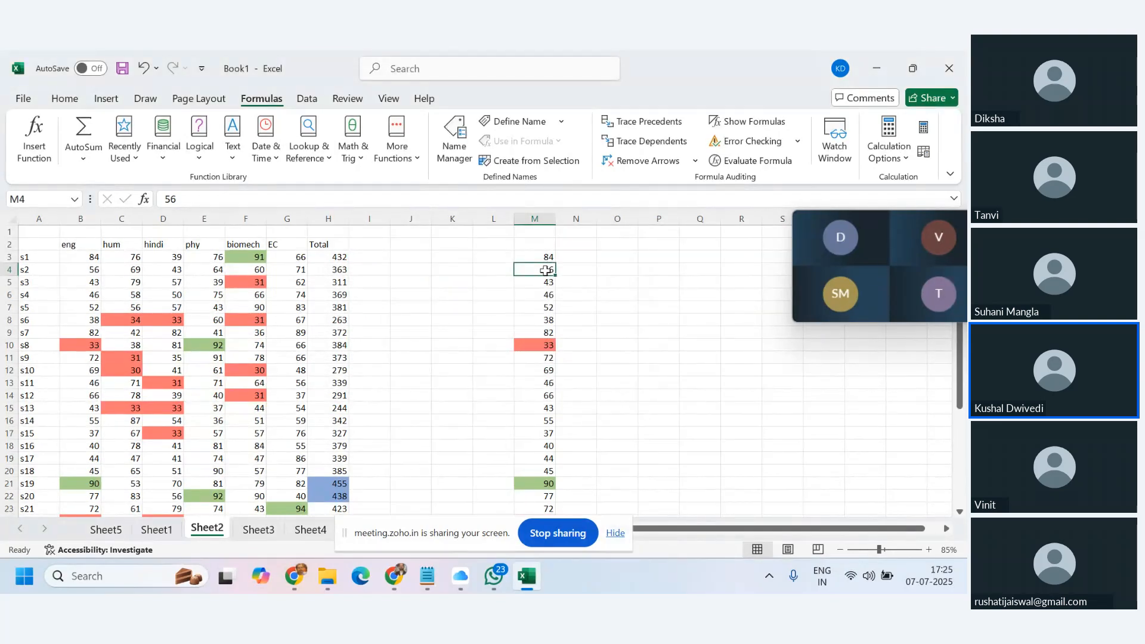
pyautogui.click(214, 272)
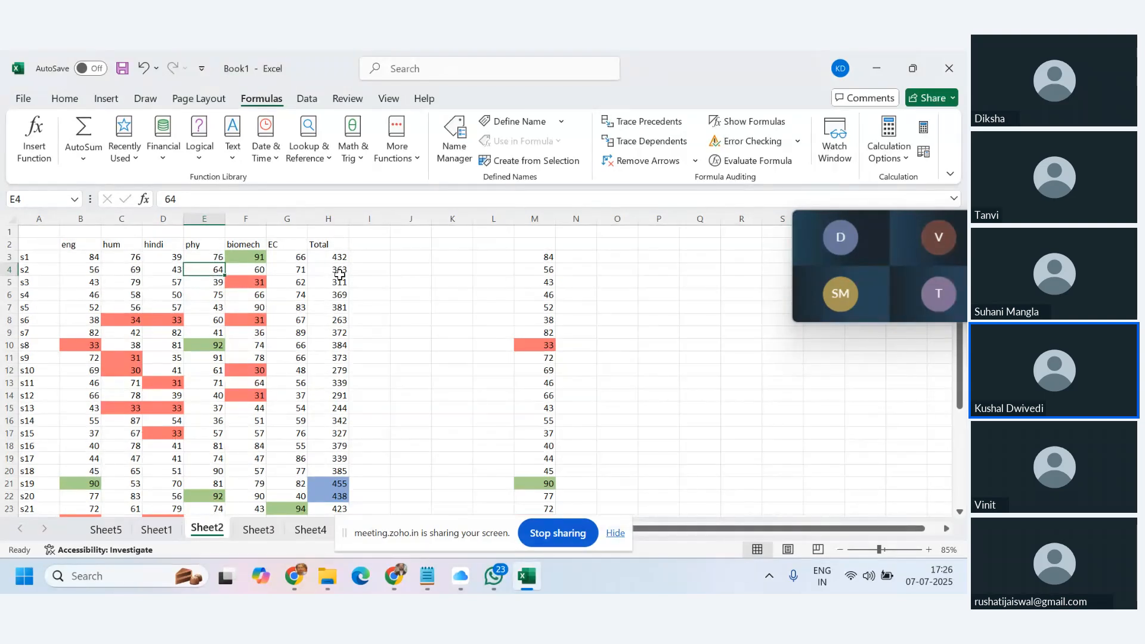
pyautogui.click(652, 144)
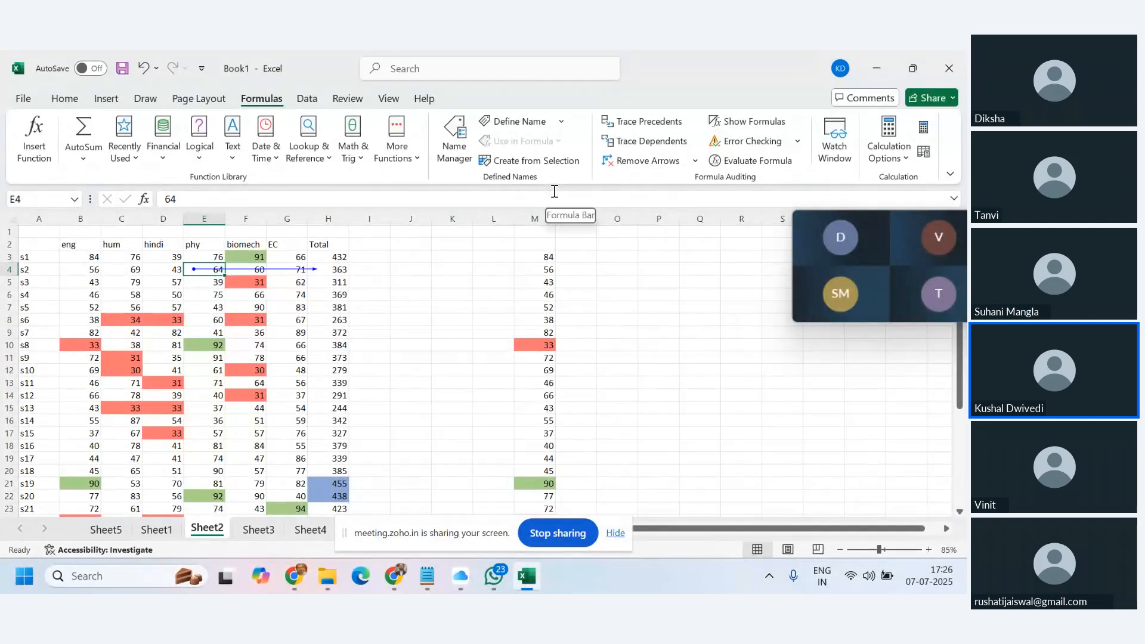
pyautogui.click(694, 159)
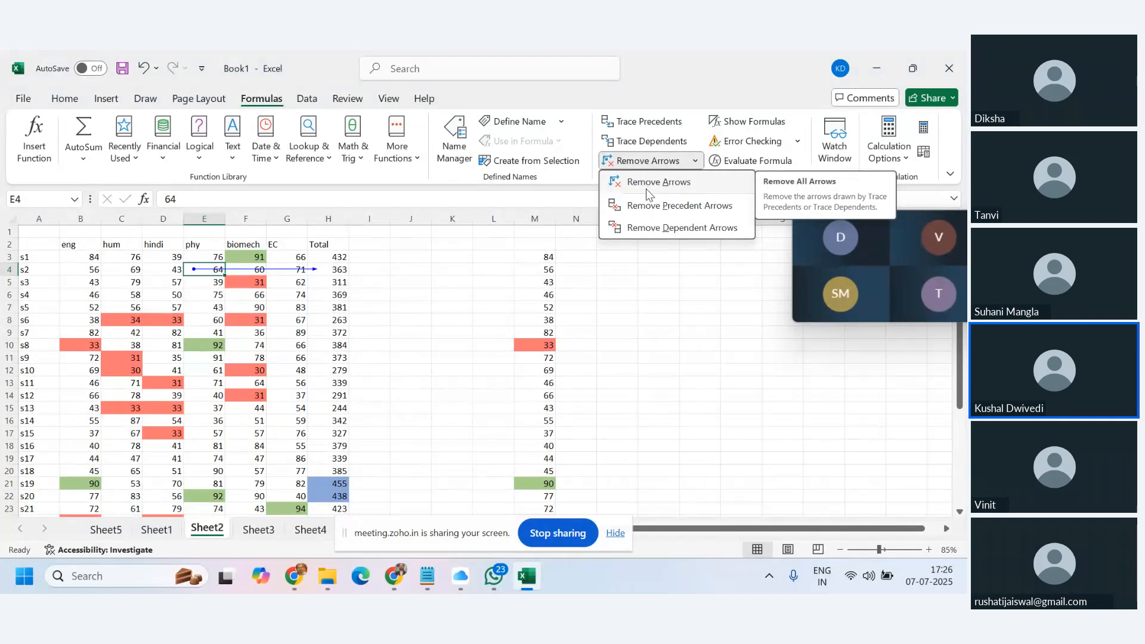
pyautogui.click(644, 186)
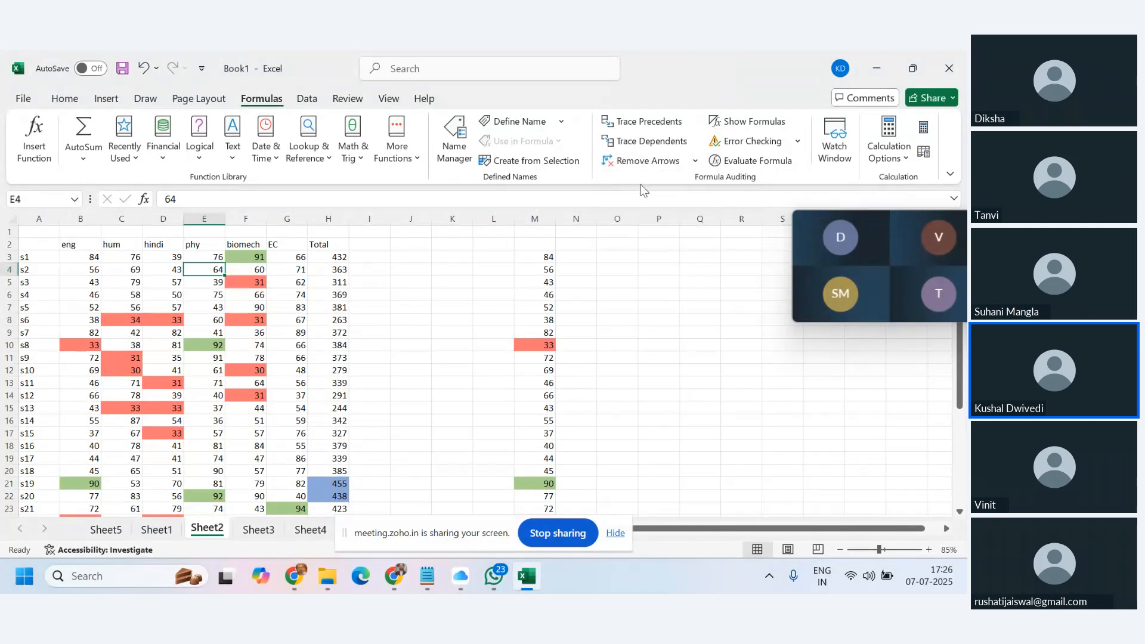
pyautogui.click(618, 283)
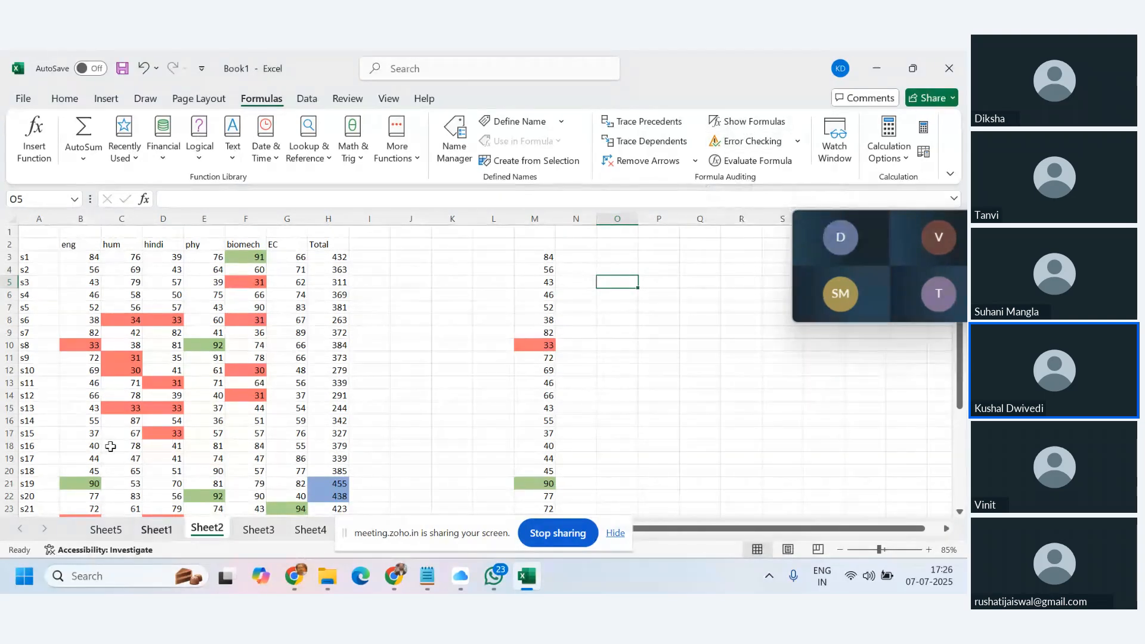
pyautogui.scroll(-1, 409, 375)
pyautogui.scroll(1, 409, 375)
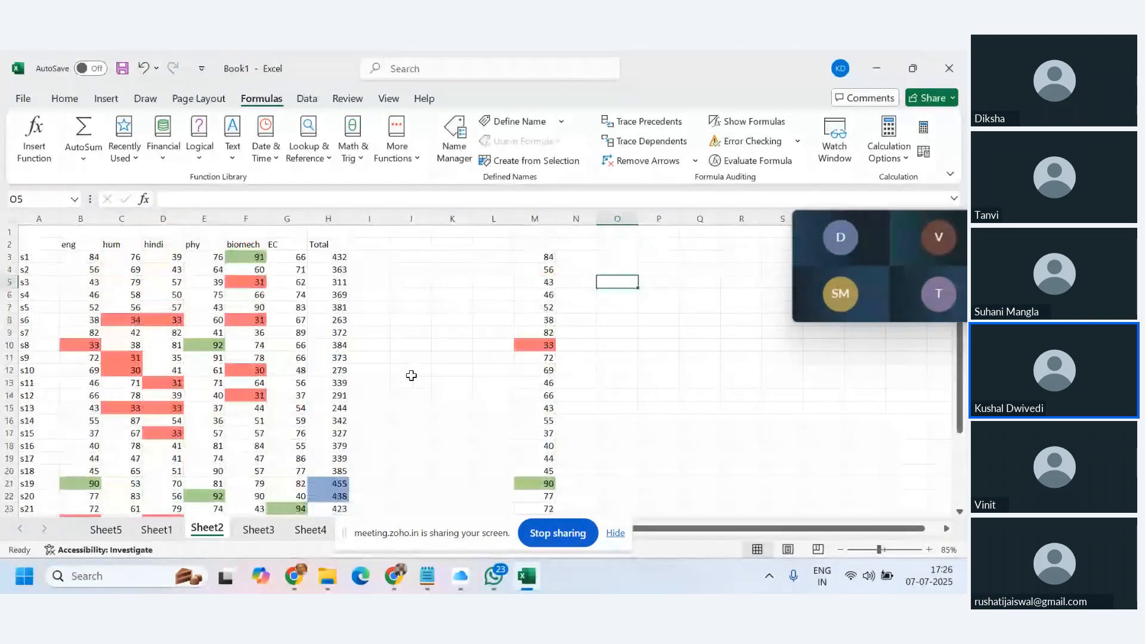
pyautogui.click(747, 123)
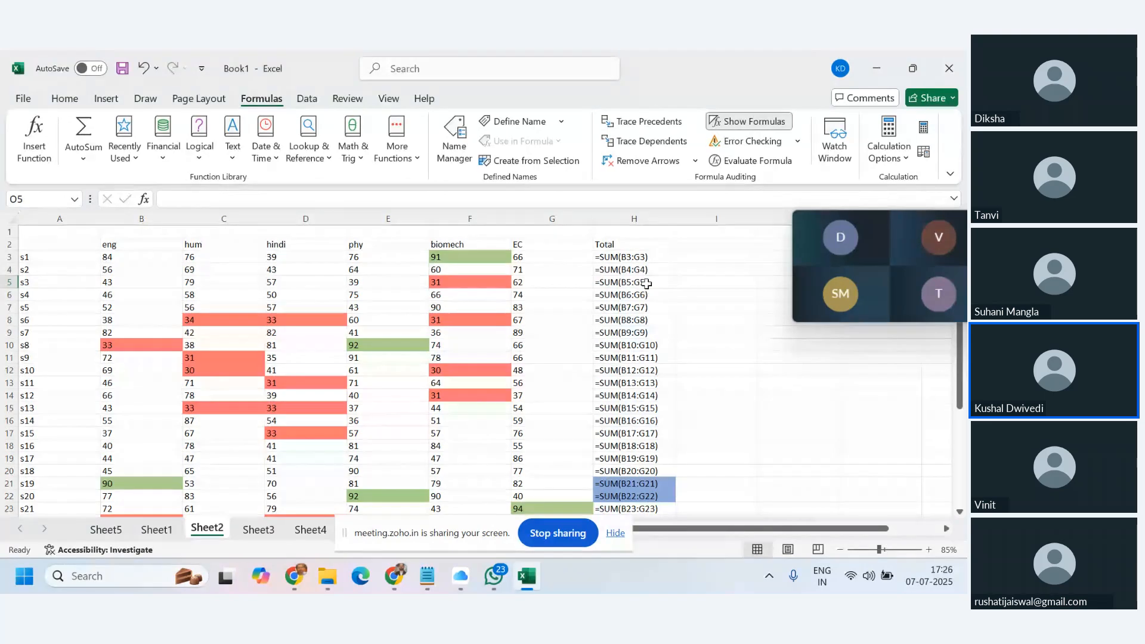
pyautogui.scroll(-4, 617, 473)
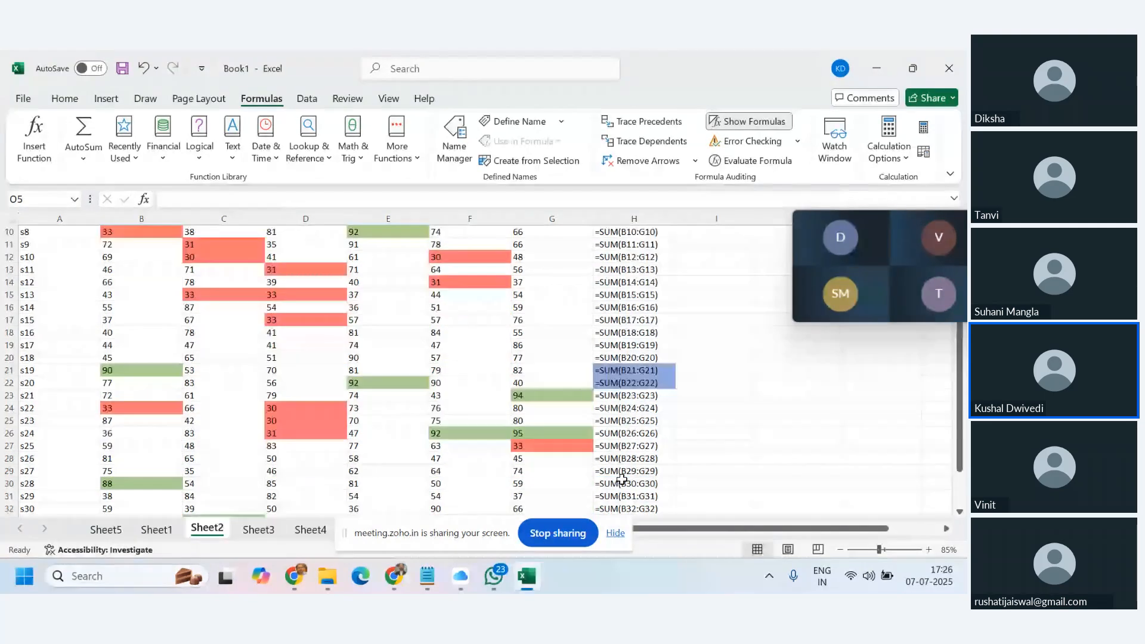
pyautogui.scroll(4, 618, 473)
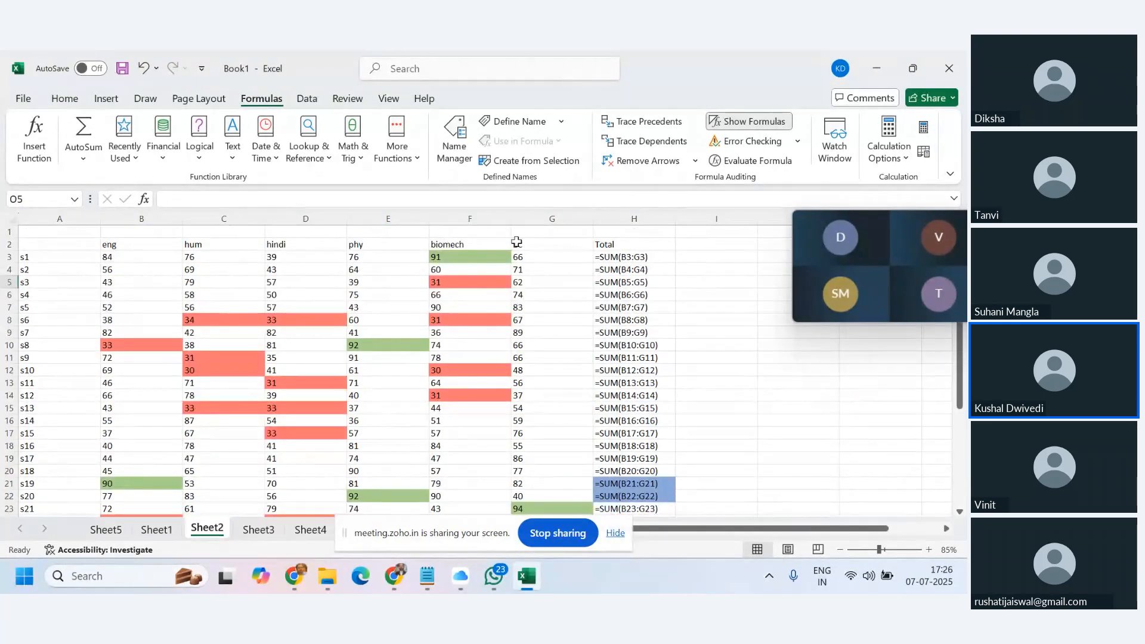
pyautogui.scroll(-6, 527, 355)
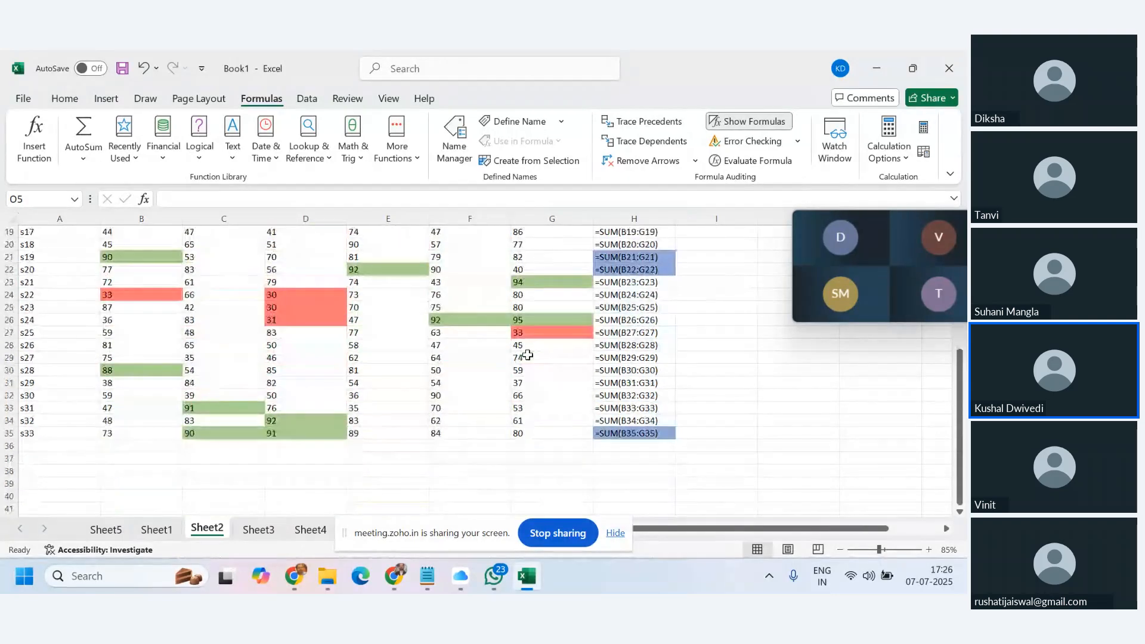
pyautogui.scroll(6, 528, 355)
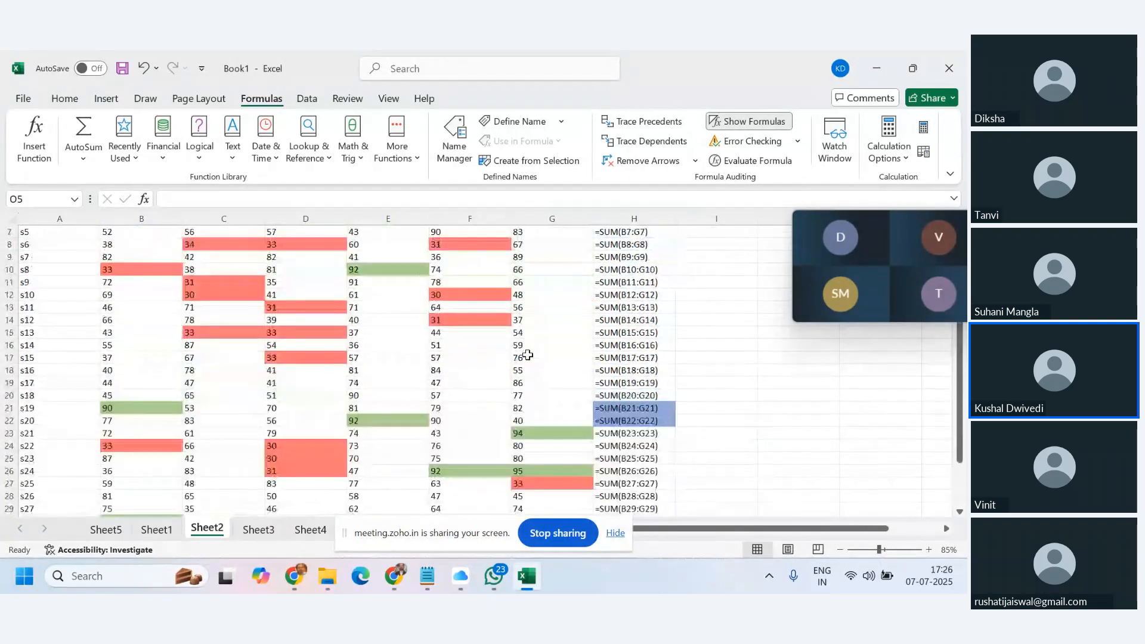
pyautogui.click(177, 531)
pyautogui.click(201, 533)
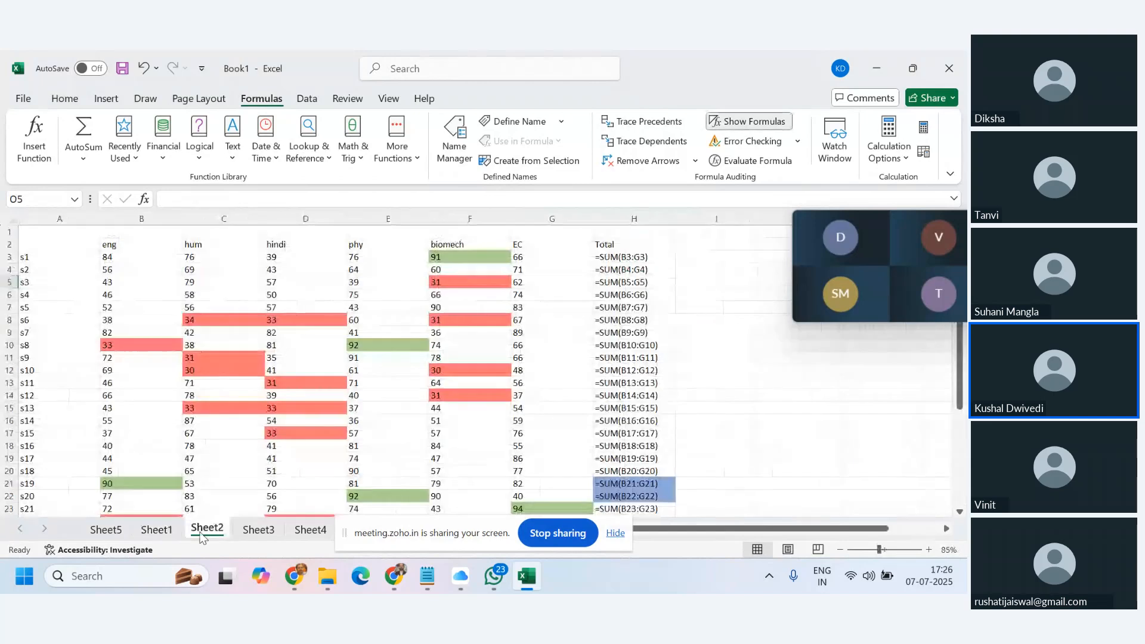
pyautogui.click(754, 124)
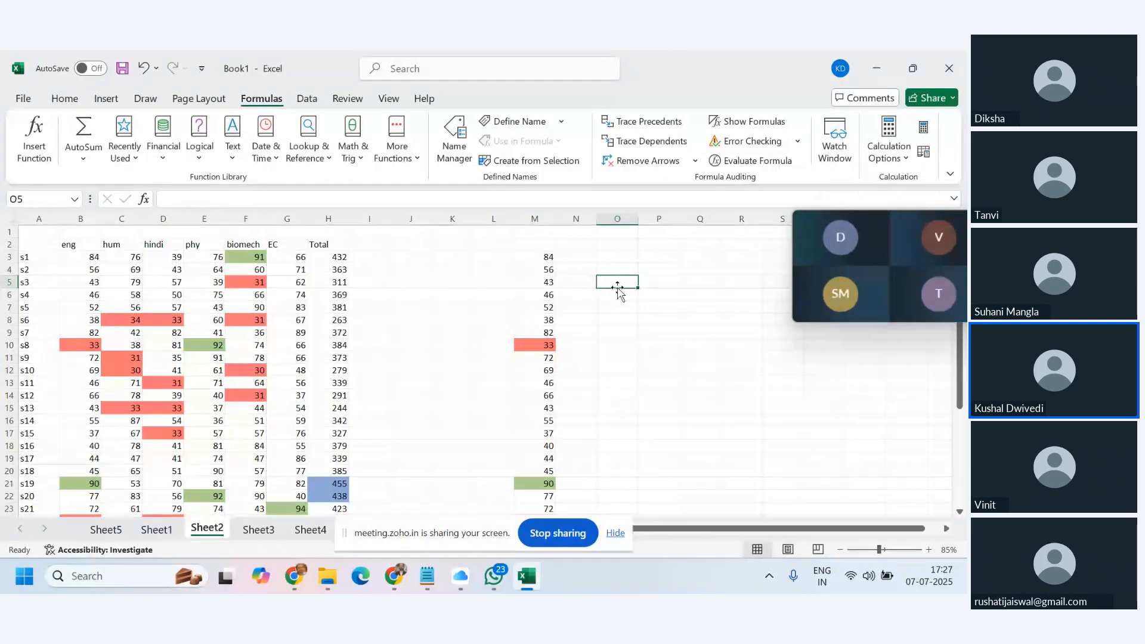
# Enter 90 in cell O4.
pyautogui.click(617, 271)
pyautogui.write('90')
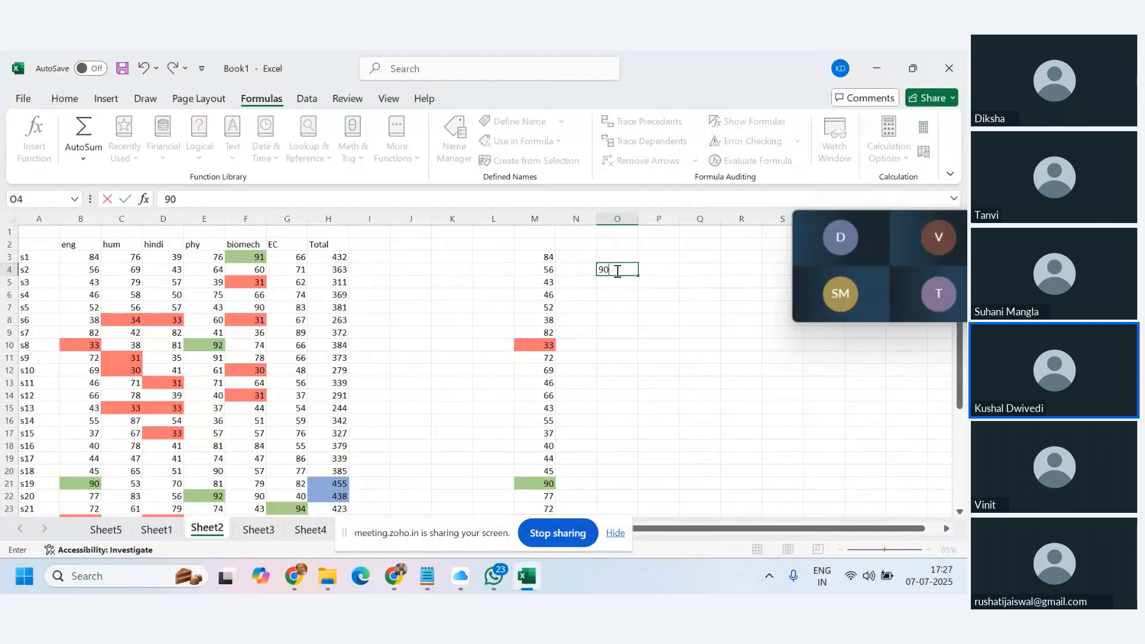
pyautogui.press('Return')
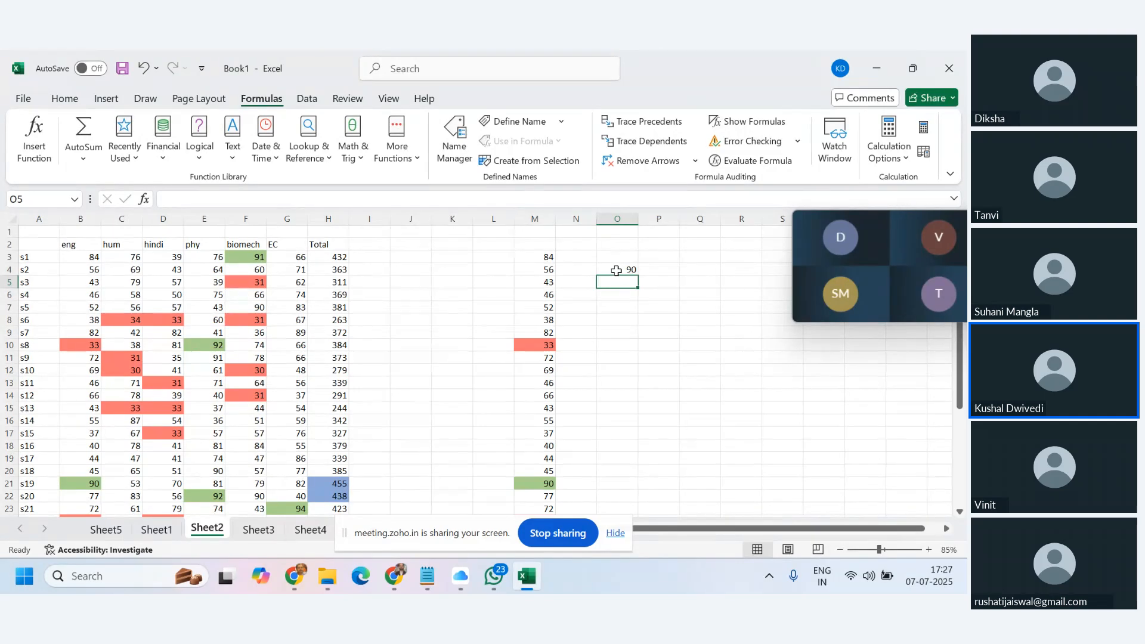
# Switch the workbook's calculation mode to Manual.
pyautogui.click(616, 270)
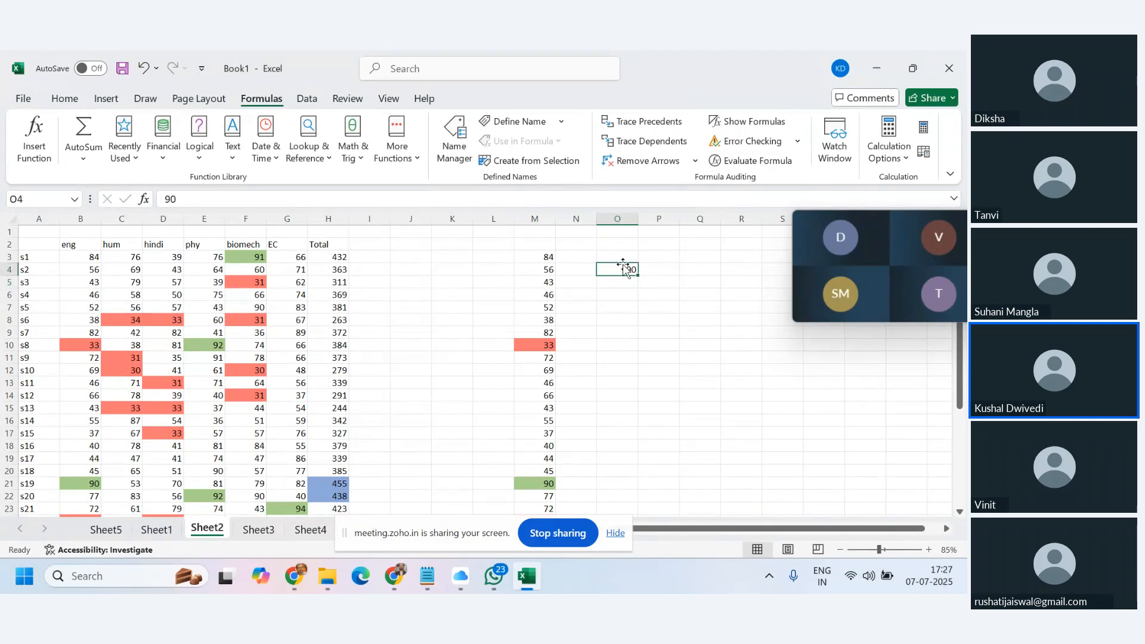
pyautogui.click(907, 161)
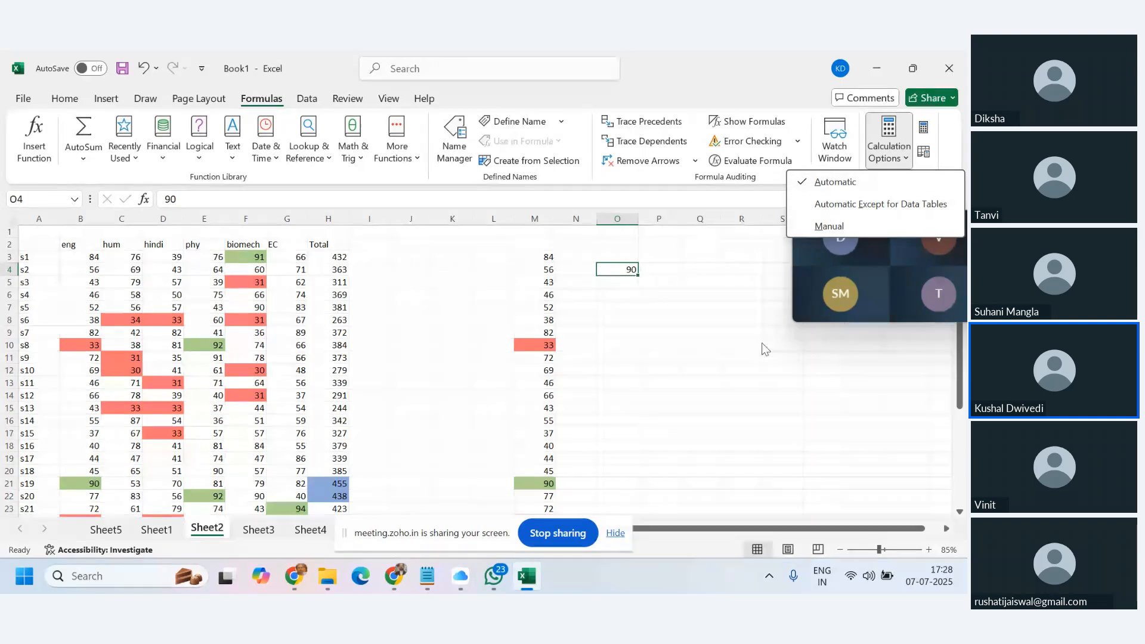
pyautogui.click(827, 226)
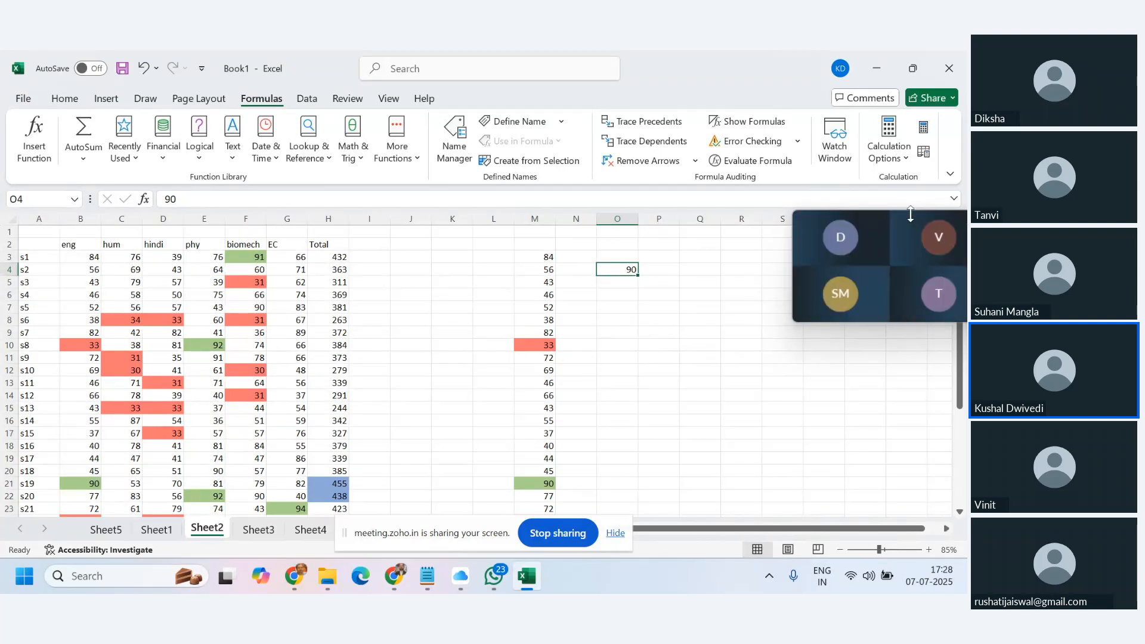
pyautogui.click(419, 268)
# Enter =RANDBETWEEN(40,89) in J4, fill it down to J17, and select J4:J17.
pyautogui.write('=r')
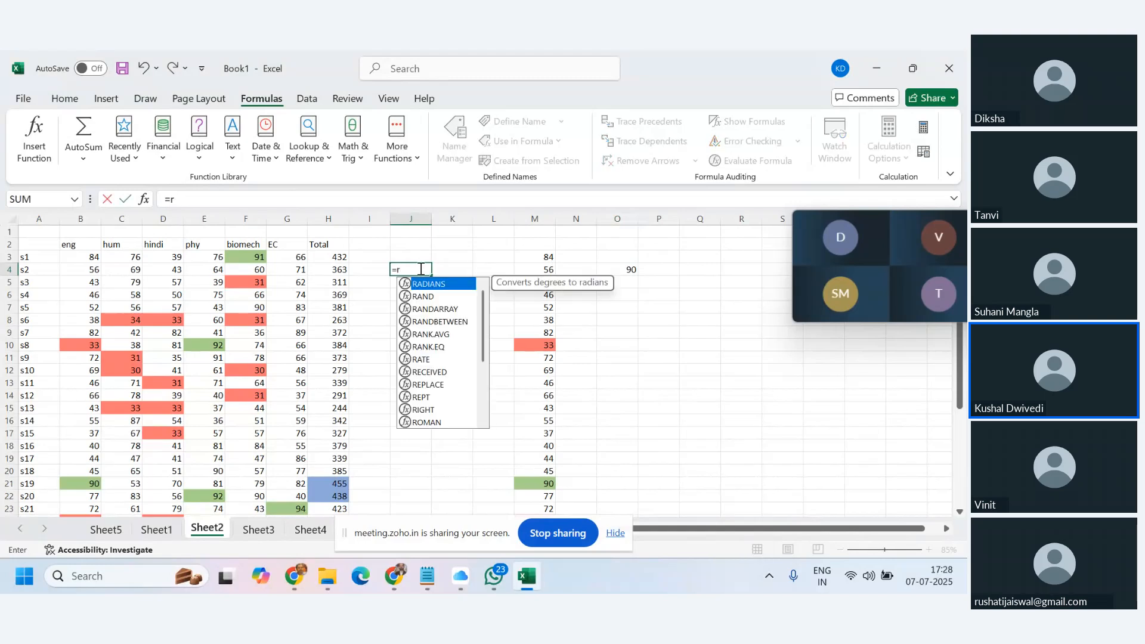
pyautogui.write('andbetwe')
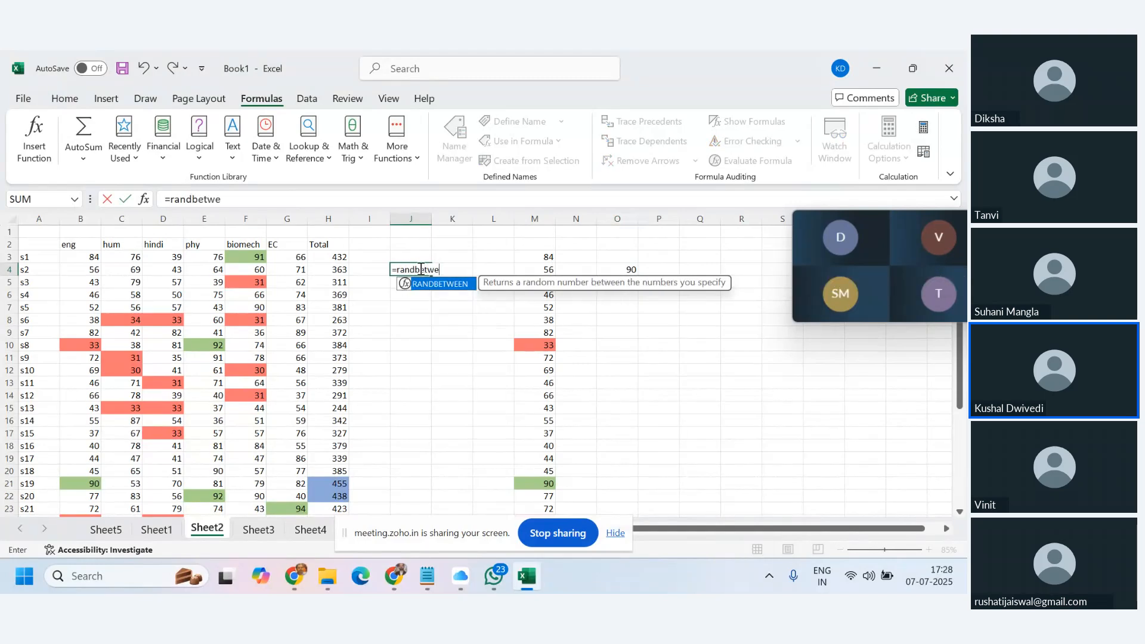
pyautogui.write('en(')
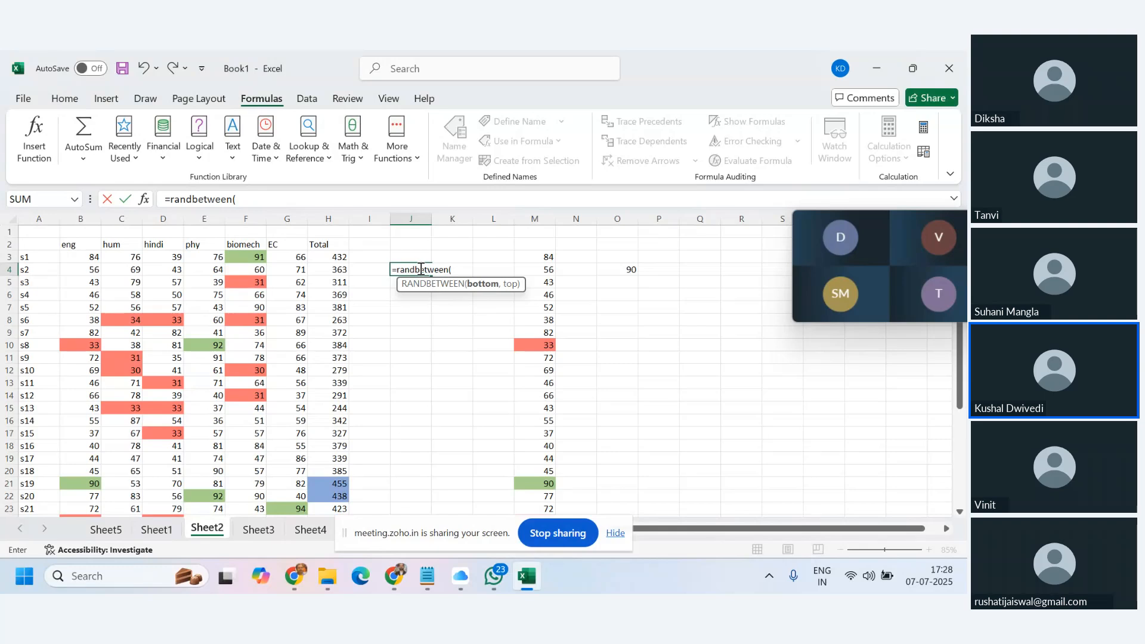
pyautogui.write('40,89')
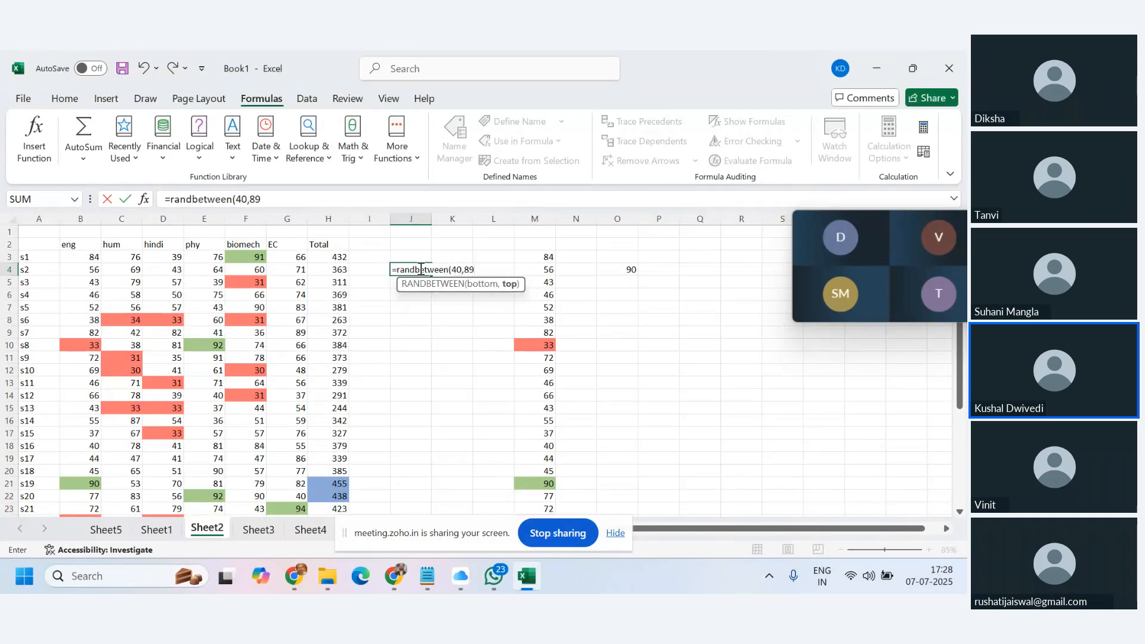
pyautogui.press('Return')
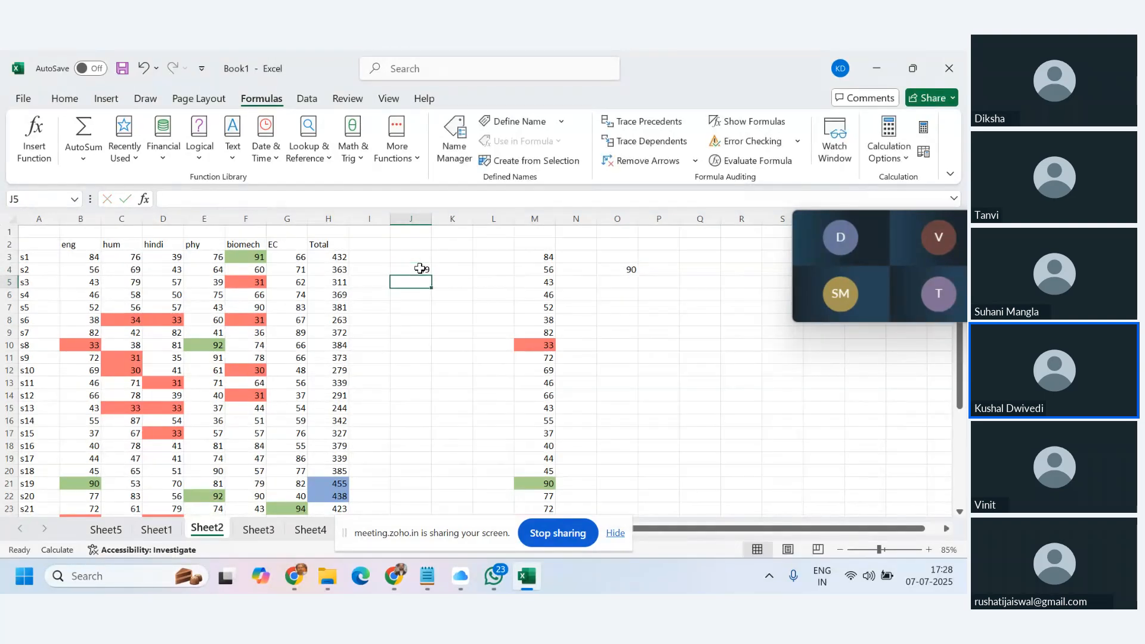
pyautogui.click(420, 269)
pyautogui.moveTo(431, 276); pyautogui.dragTo(429, 437)
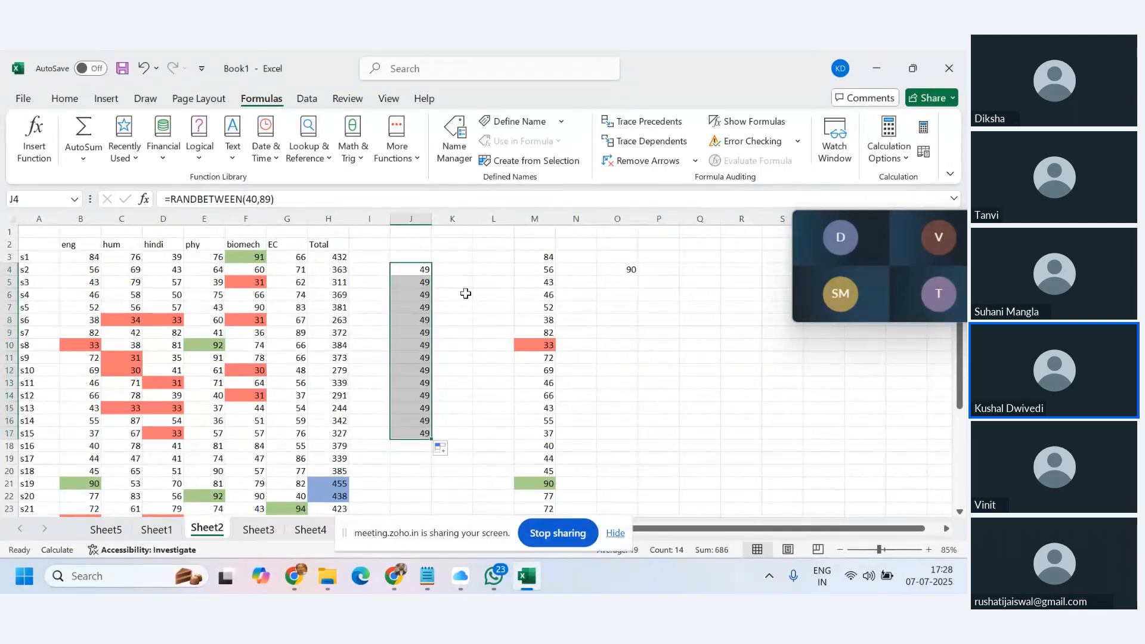
pyautogui.scroll(-1, 405, 393)
pyautogui.scroll(1, 406, 388)
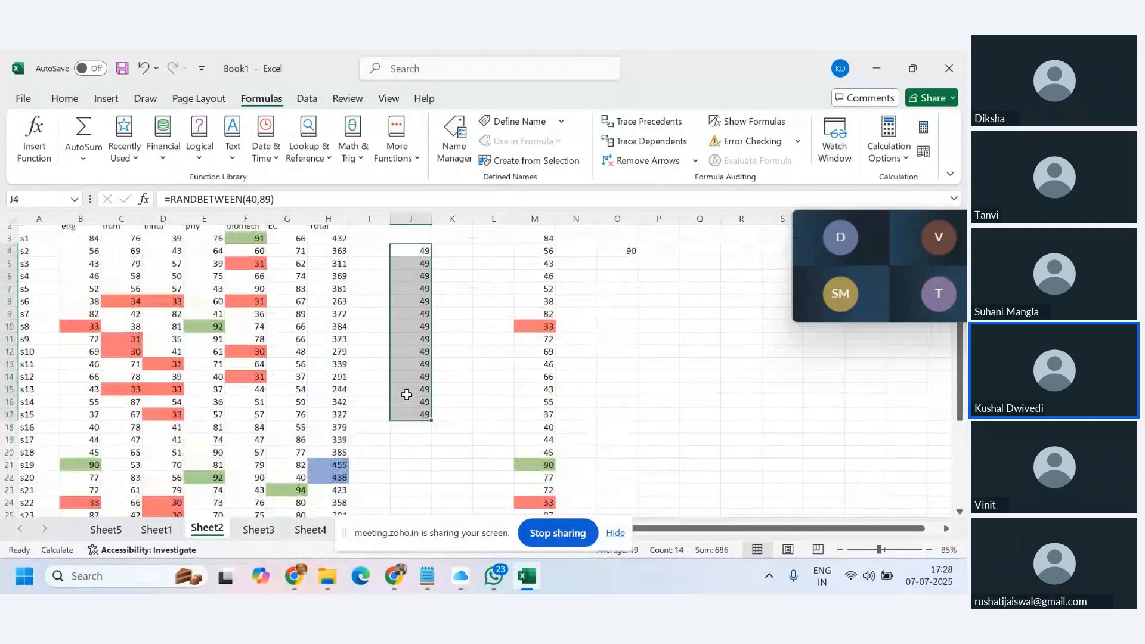
pyautogui.click(403, 368)
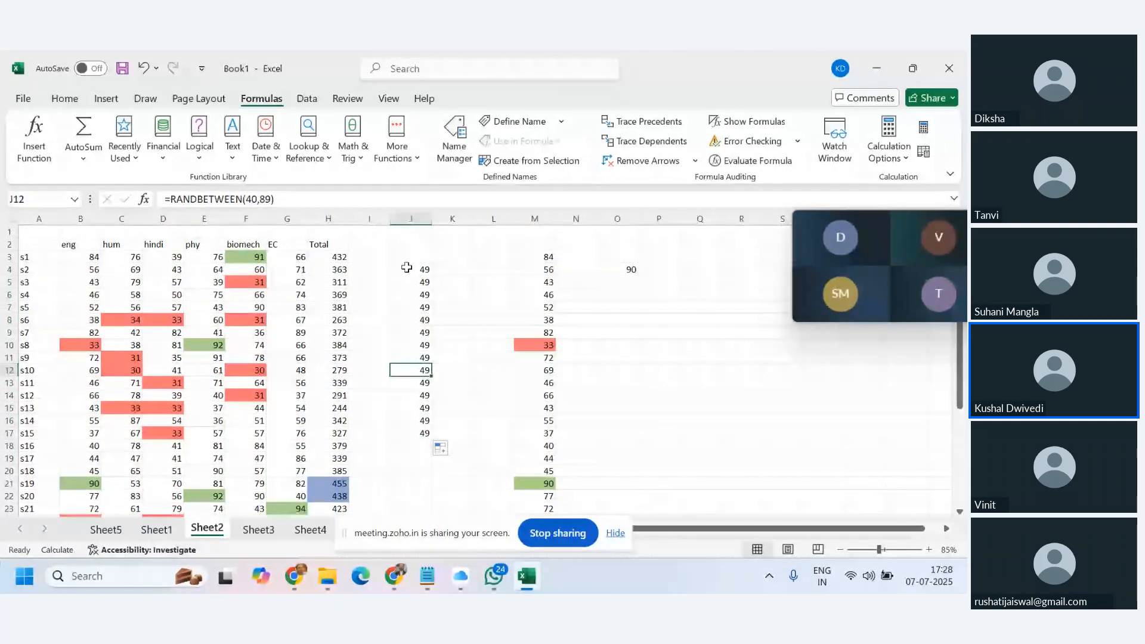
pyautogui.moveTo(406, 268); pyautogui.dragTo(430, 435)
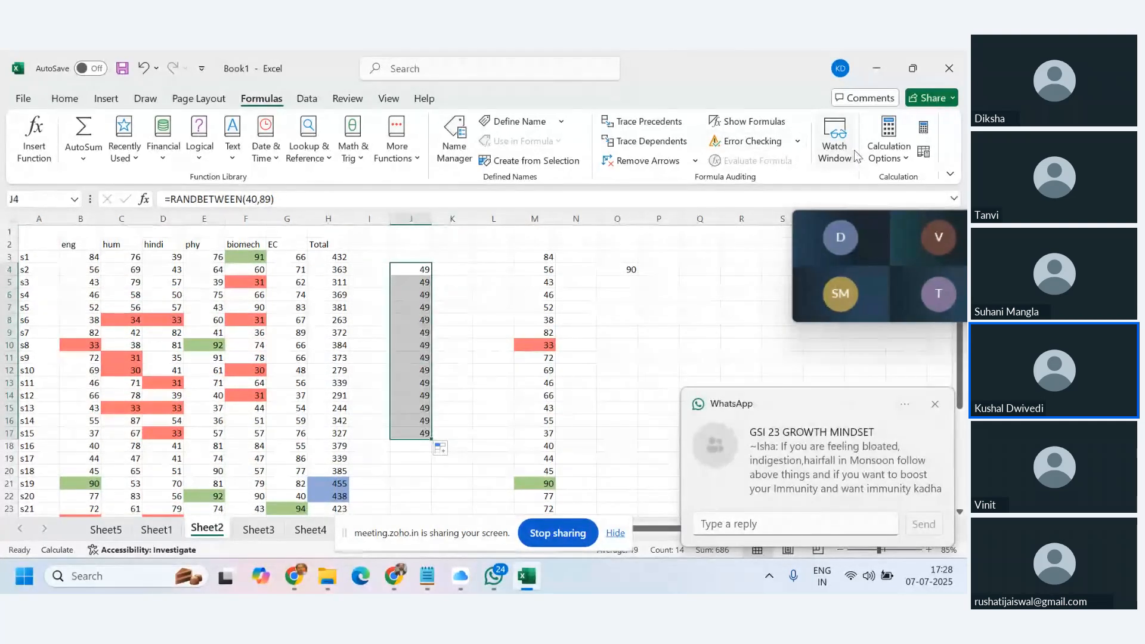
# Switch the calculation mode to Automatic.
pyautogui.click(908, 165)
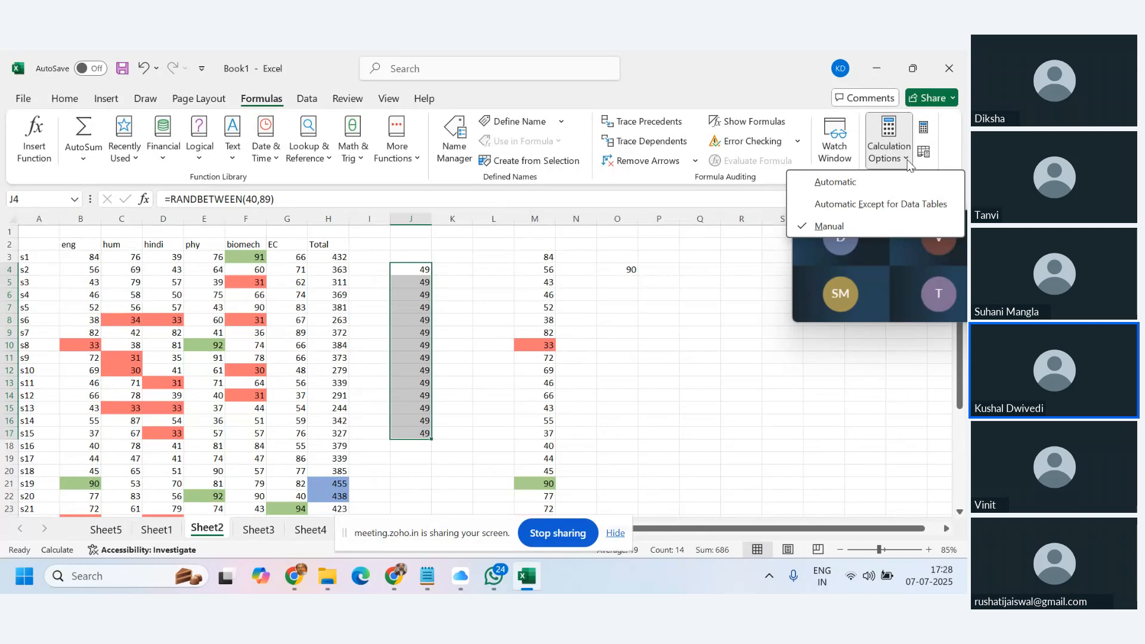
pyautogui.click(420, 300)
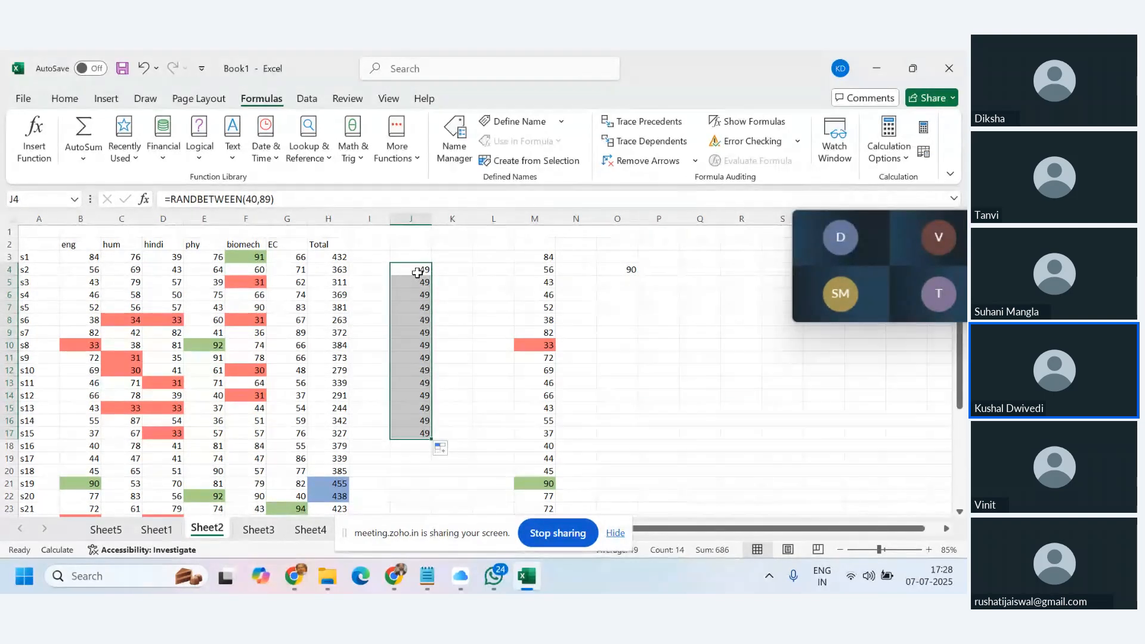
pyautogui.click(905, 158)
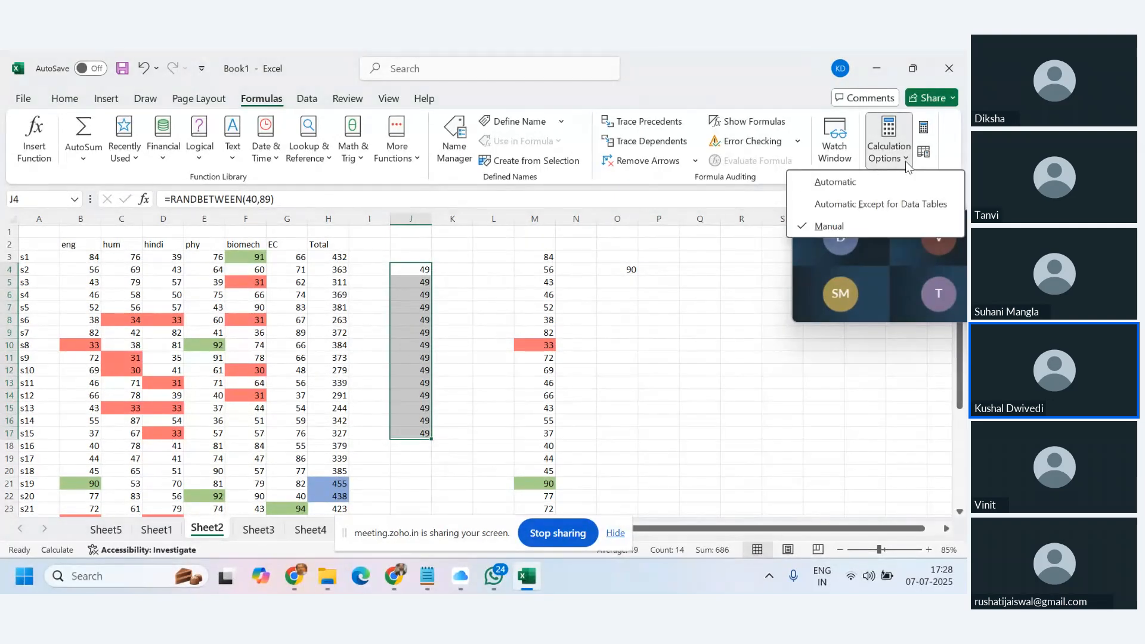
pyautogui.click(870, 182)
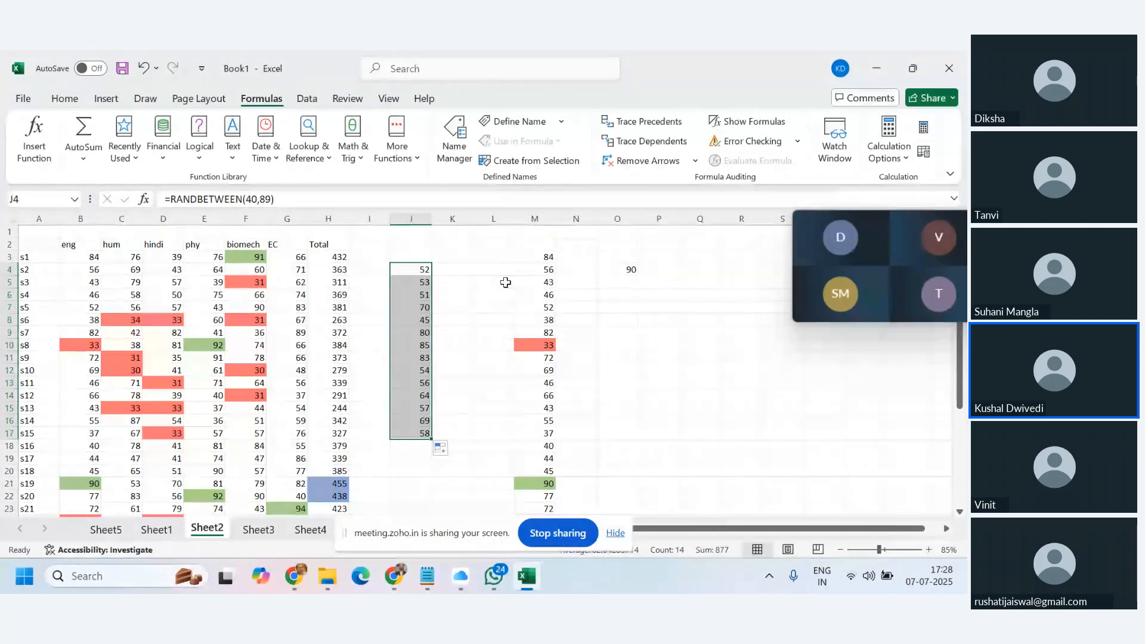
# Enter 67, 90 and 67 in P8:P10, watching the random marks re-roll.
pyautogui.click(647, 319)
pyautogui.write('67')
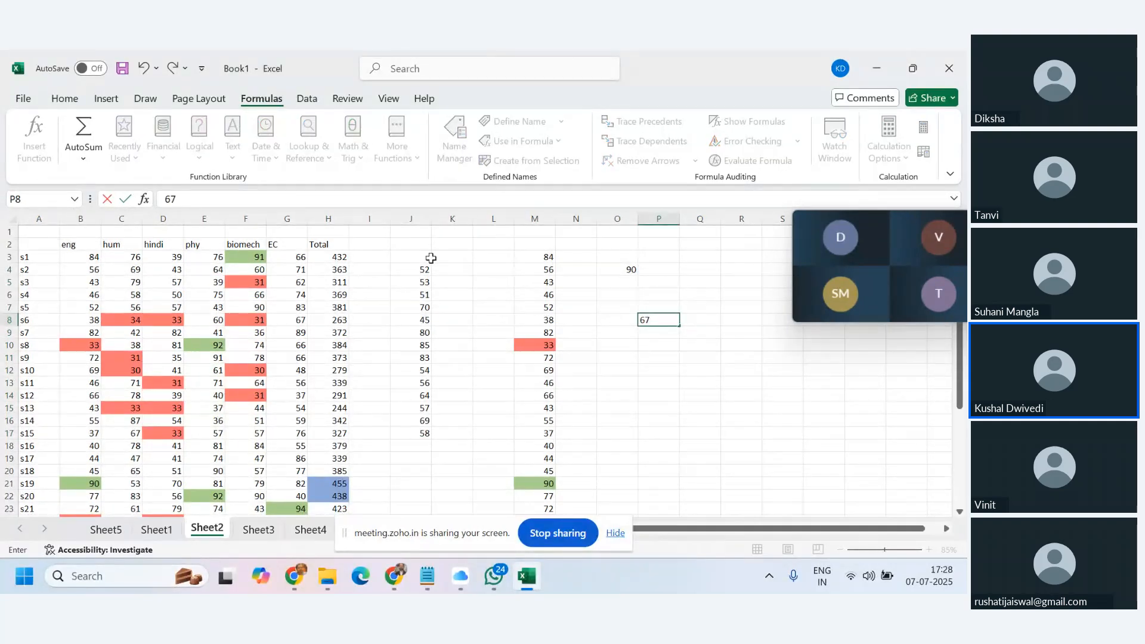
pyautogui.press('Return')
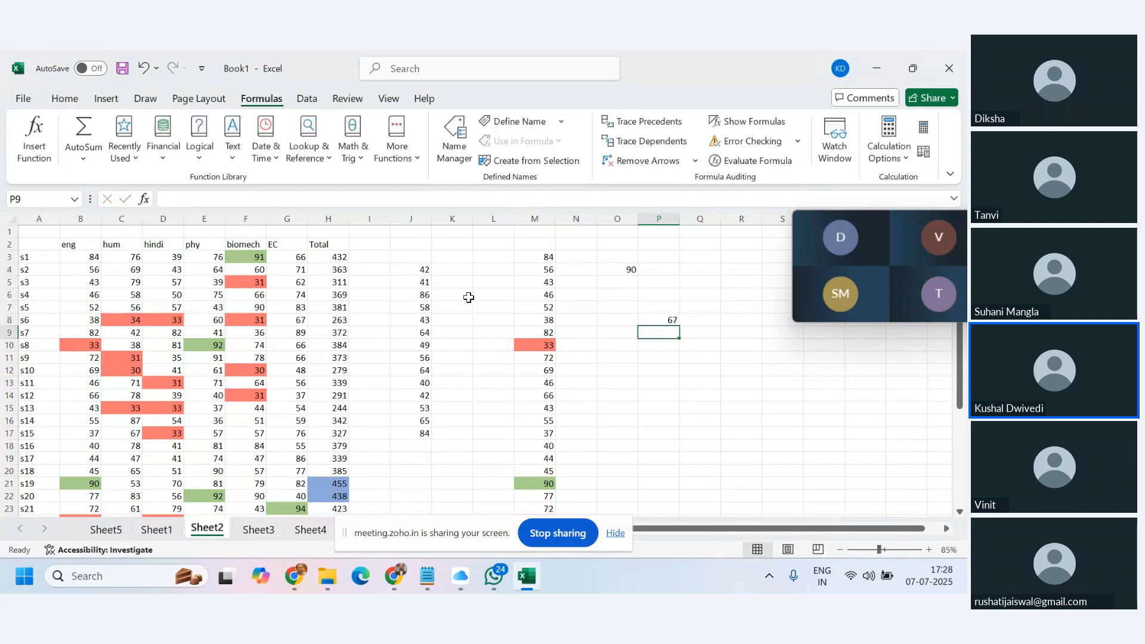
pyautogui.click(904, 162)
pyautogui.click(822, 229)
pyautogui.write('90')
pyautogui.press('Return')
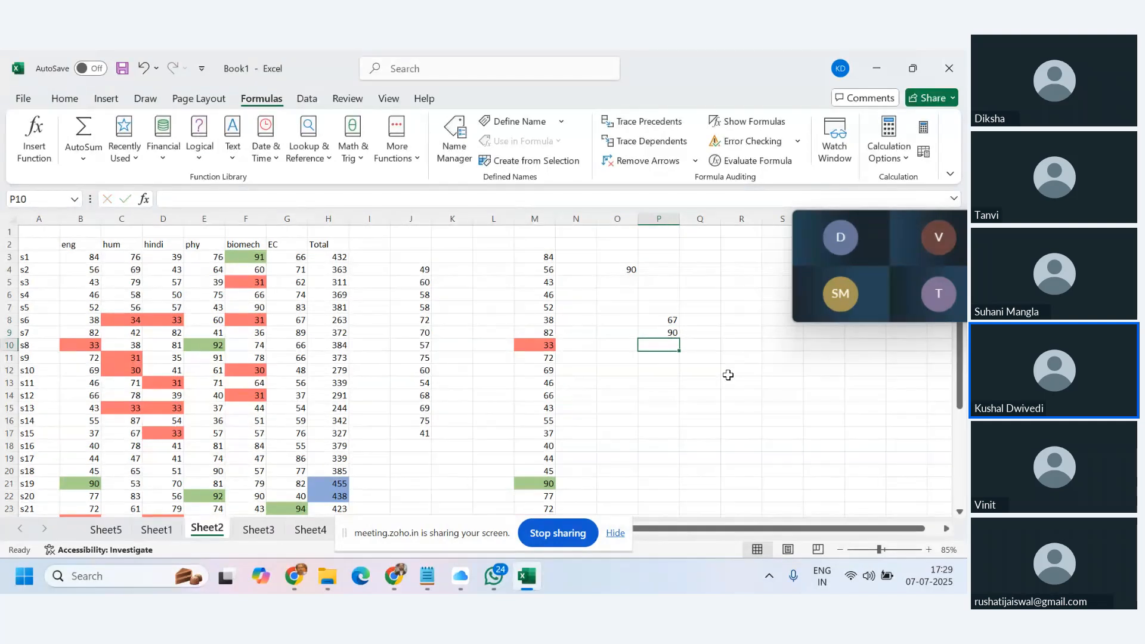
pyautogui.write('67')
pyautogui.press('Return')
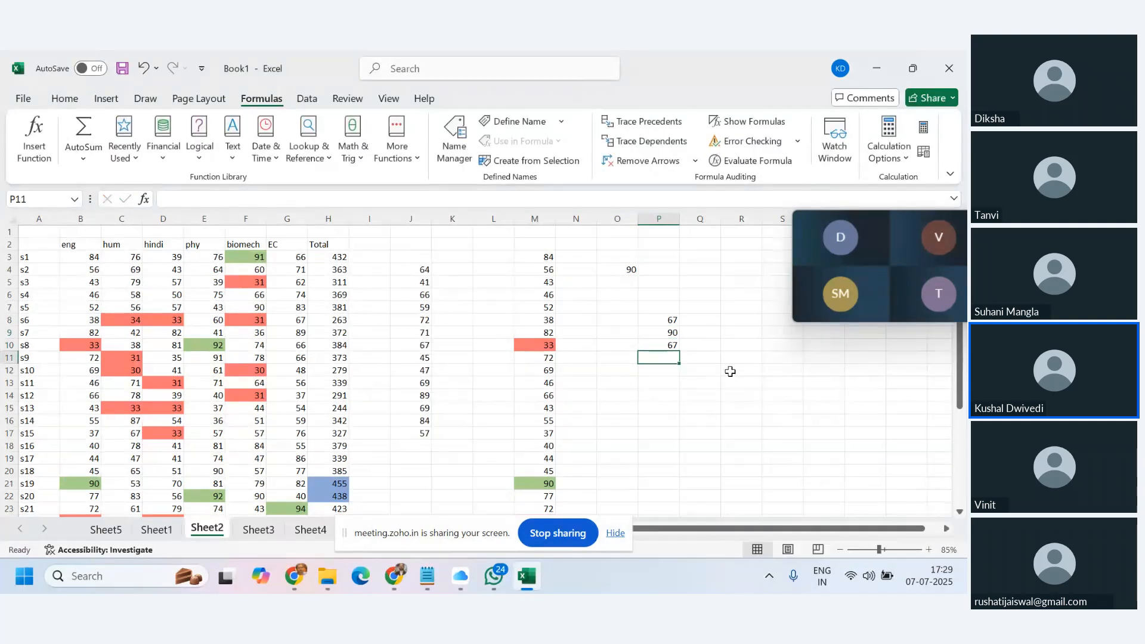
pyautogui.click(888, 146)
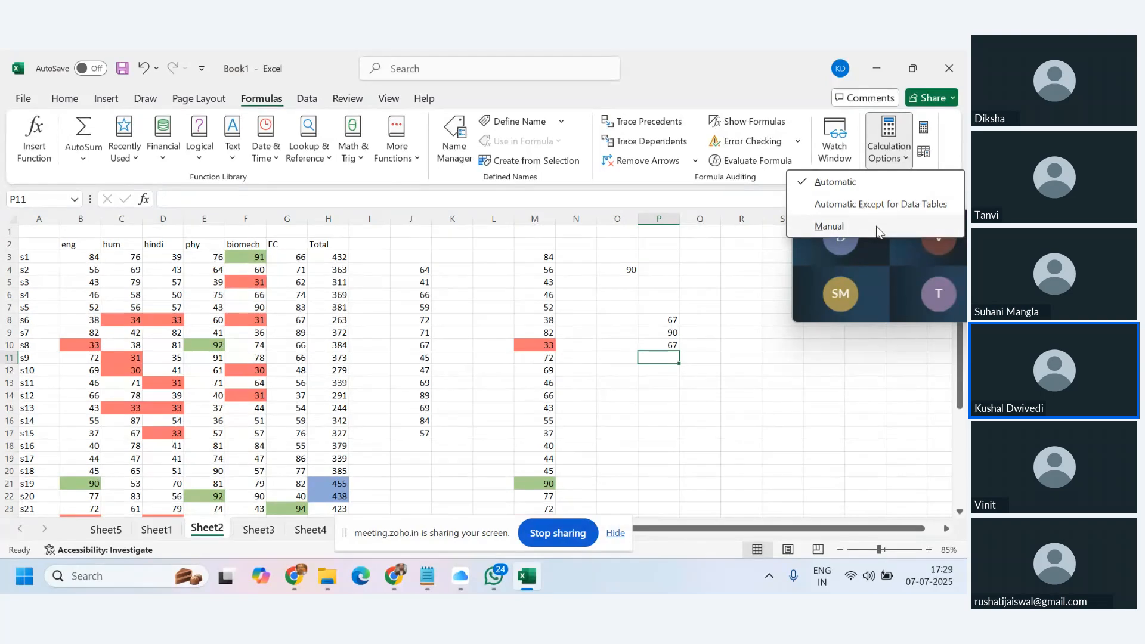
# Set calculation back to Manual and enter 45, 23 and 78 in P11:P13.
pyautogui.click(875, 227)
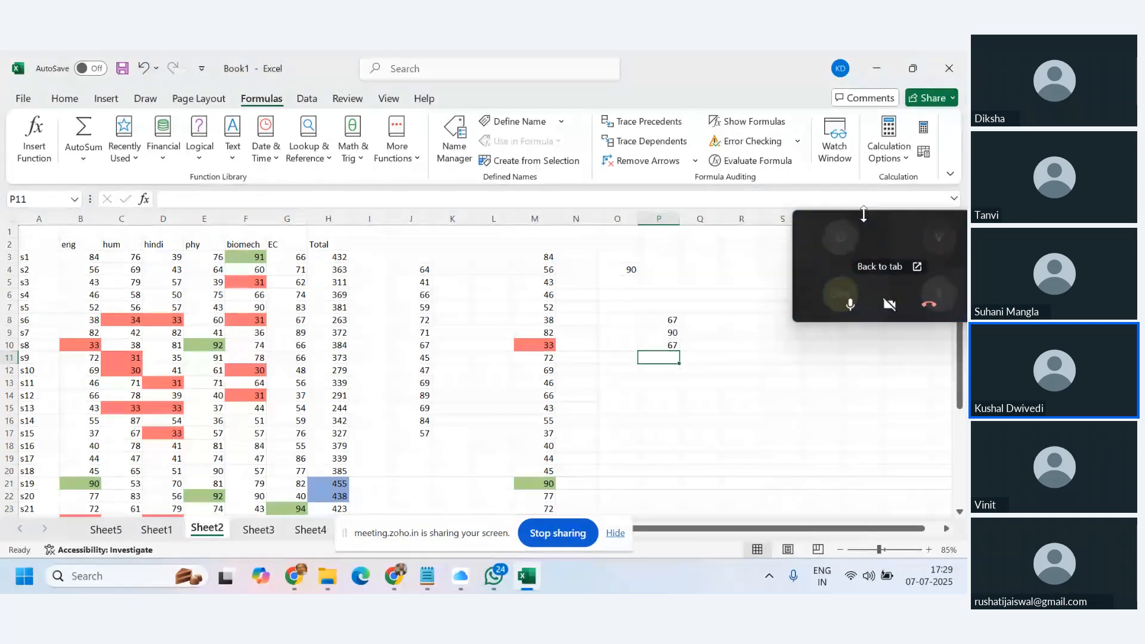
pyautogui.write('45')
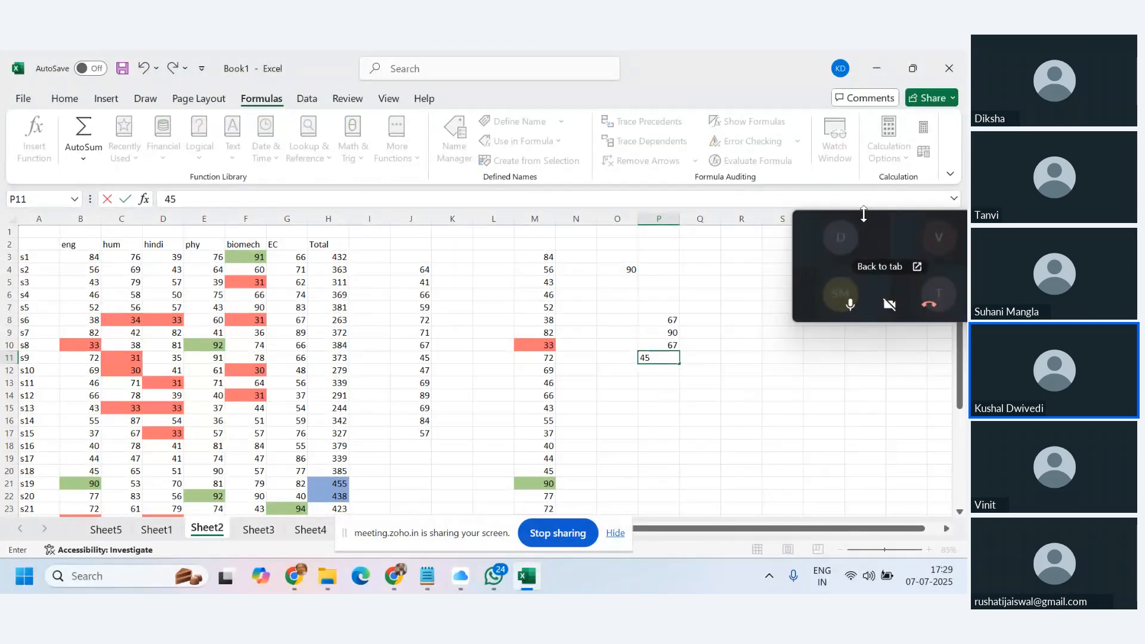
pyautogui.press('Return')
pyautogui.write('23')
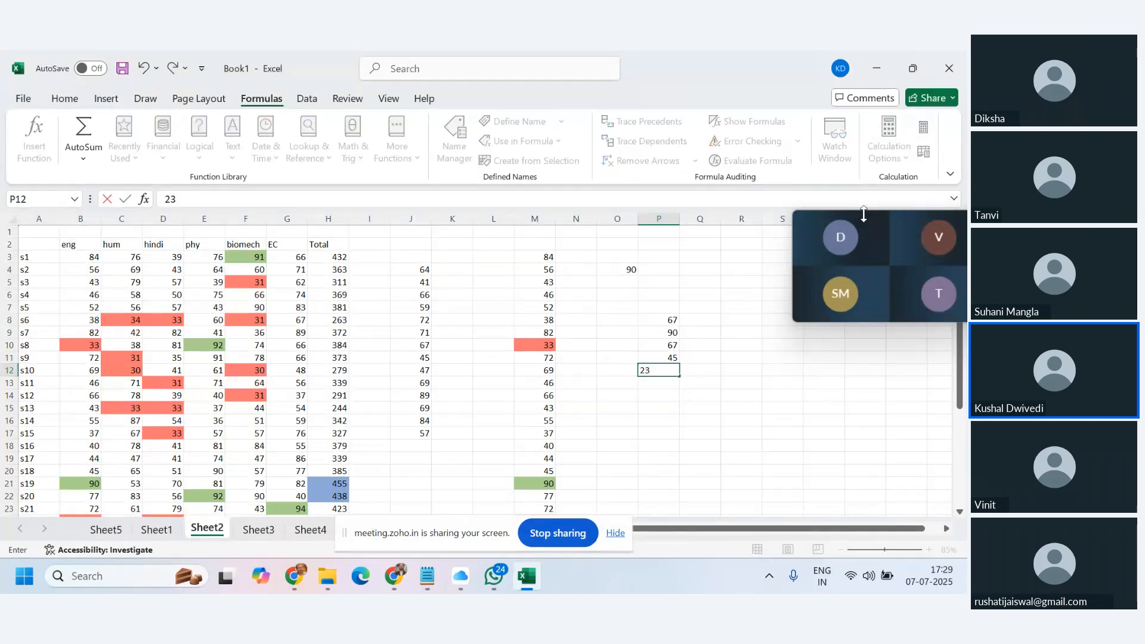
pyautogui.press('Return')
pyautogui.write('78')
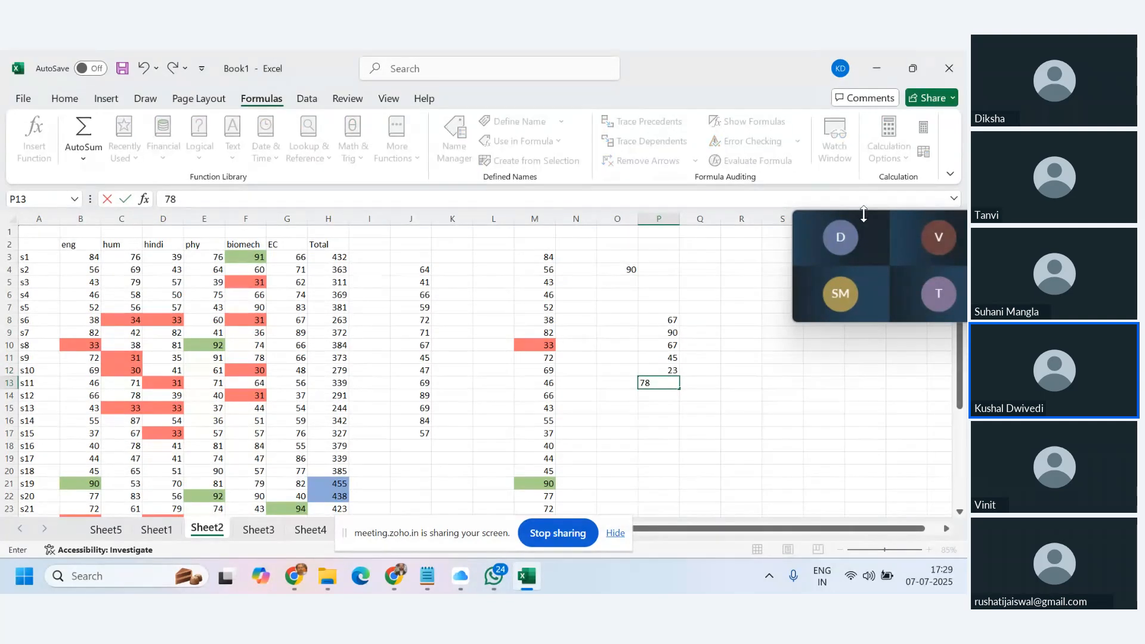
pyautogui.press('Return')
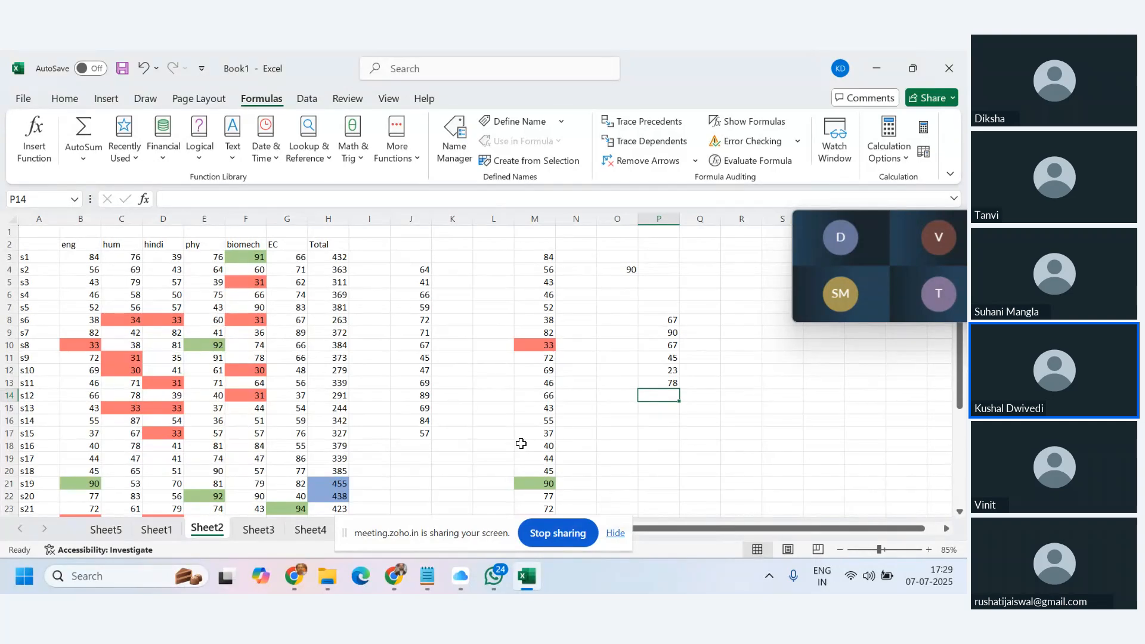
pyautogui.click(905, 158)
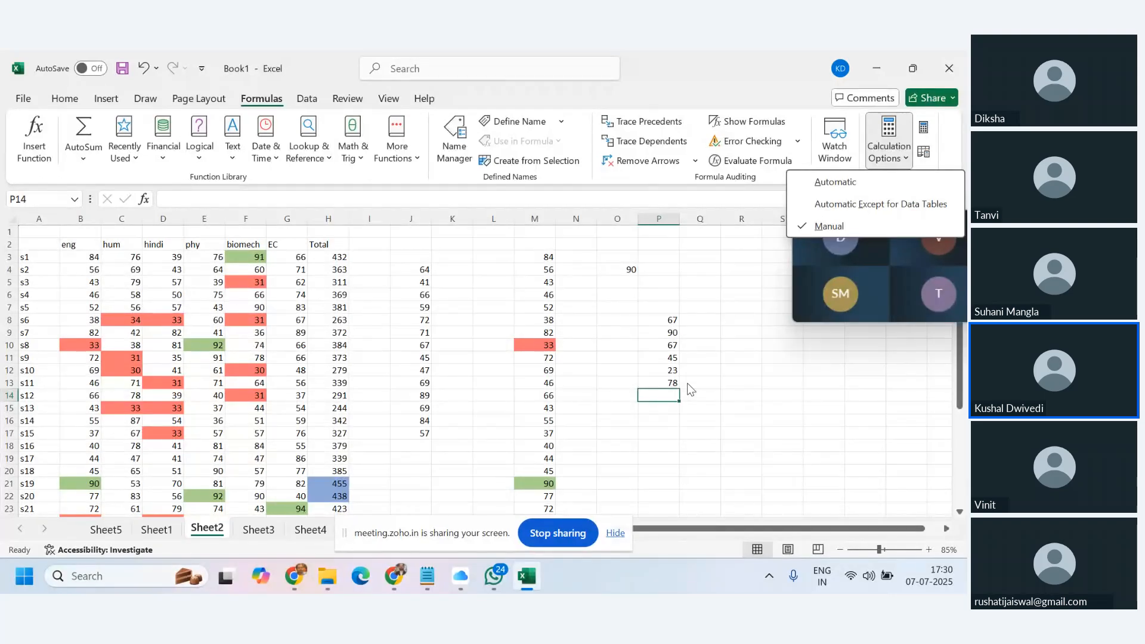
# Recalculate the J4:J17 random marks on demand with F9, keeping Manual mode.
pyautogui.click(796, 418)
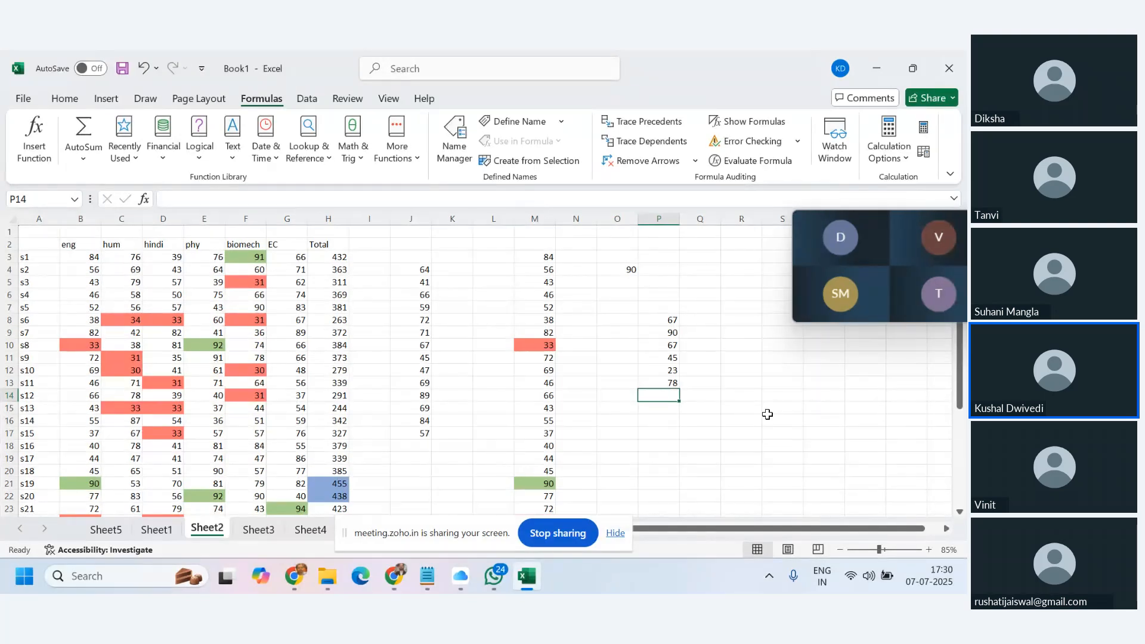
pyautogui.press('F9')
pyautogui.click(888, 146)
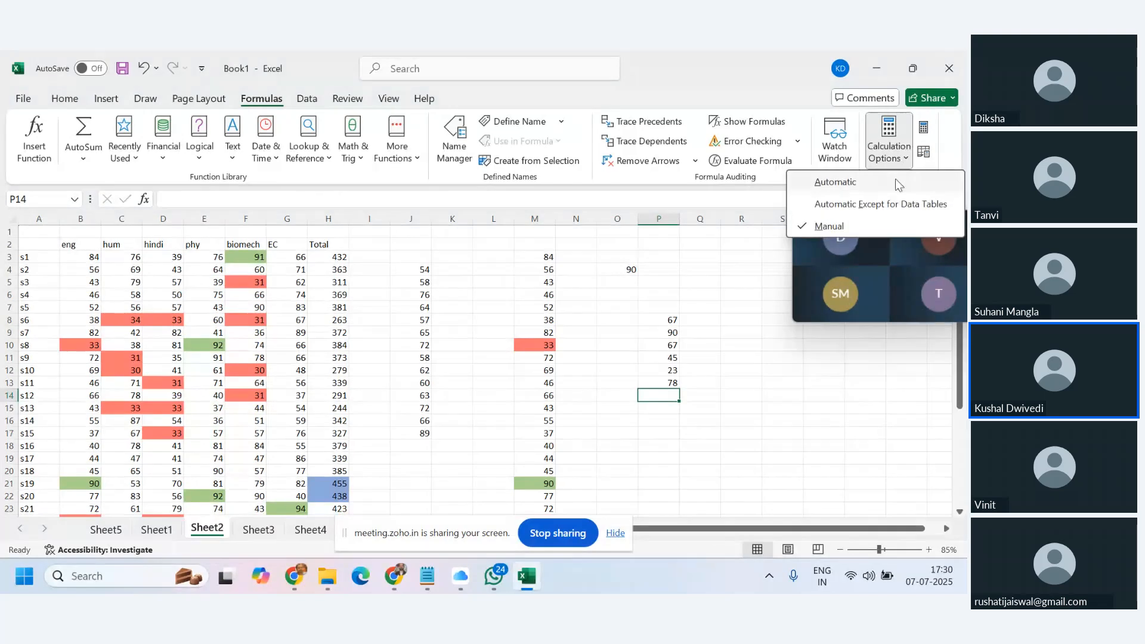
pyautogui.click(667, 396)
# Enter 56, 78, 54 and 23 in P14:P17, then recalculate again with F9.
pyautogui.write('56')
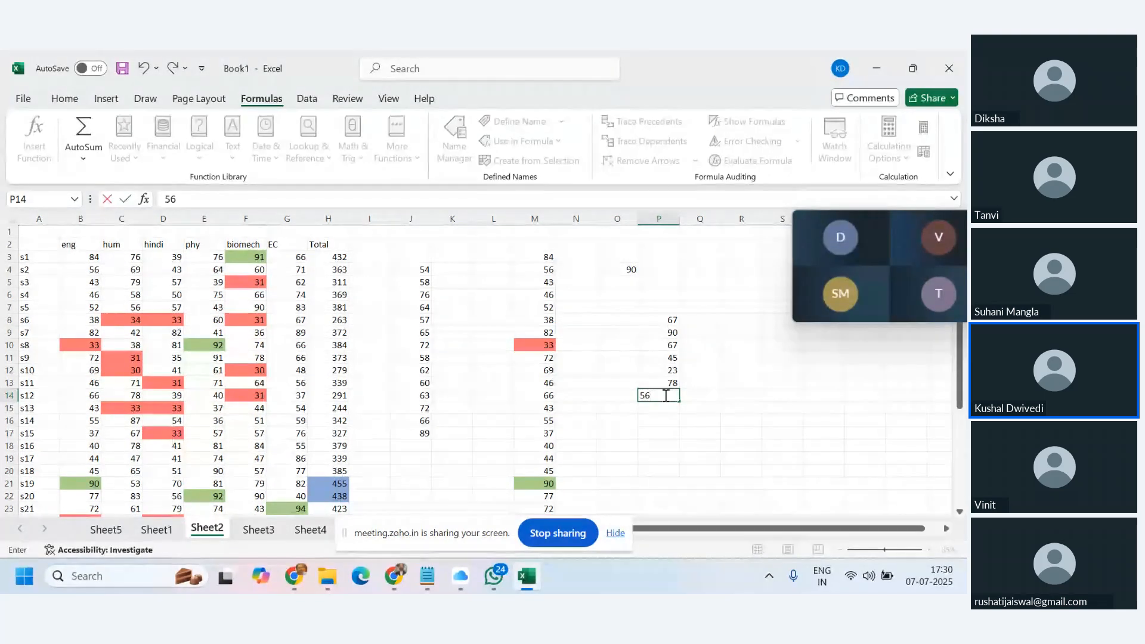
pyautogui.press('Return')
pyautogui.write('78')
pyautogui.press('Return')
pyautogui.write('54')
pyautogui.press('Return')
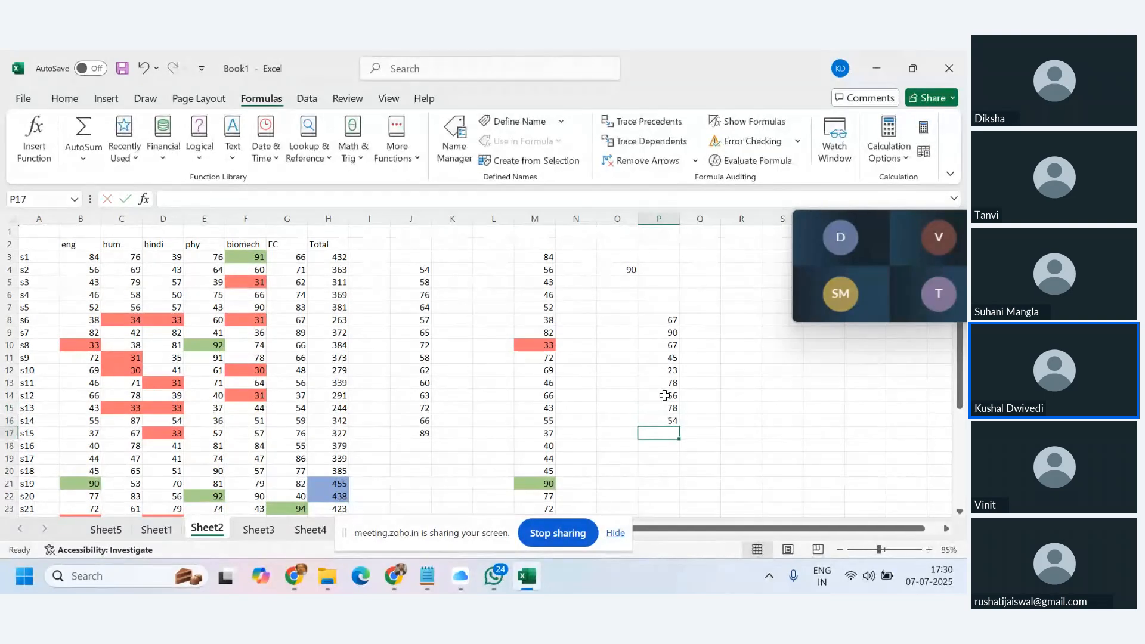
pyautogui.write('23')
pyautogui.press('Return')
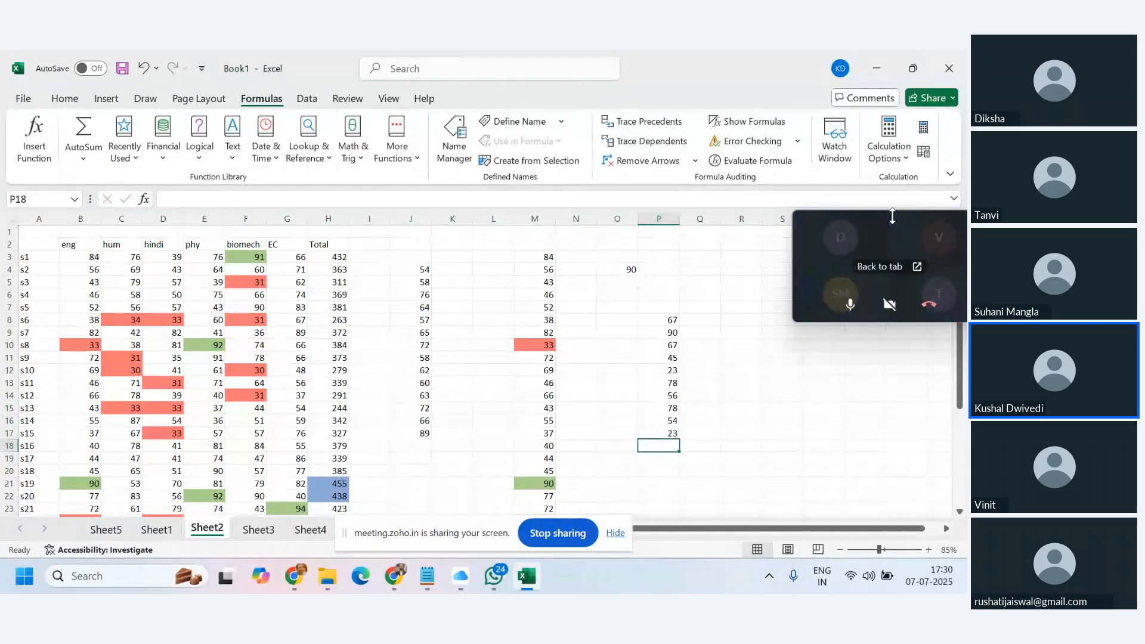
pyautogui.click(888, 152)
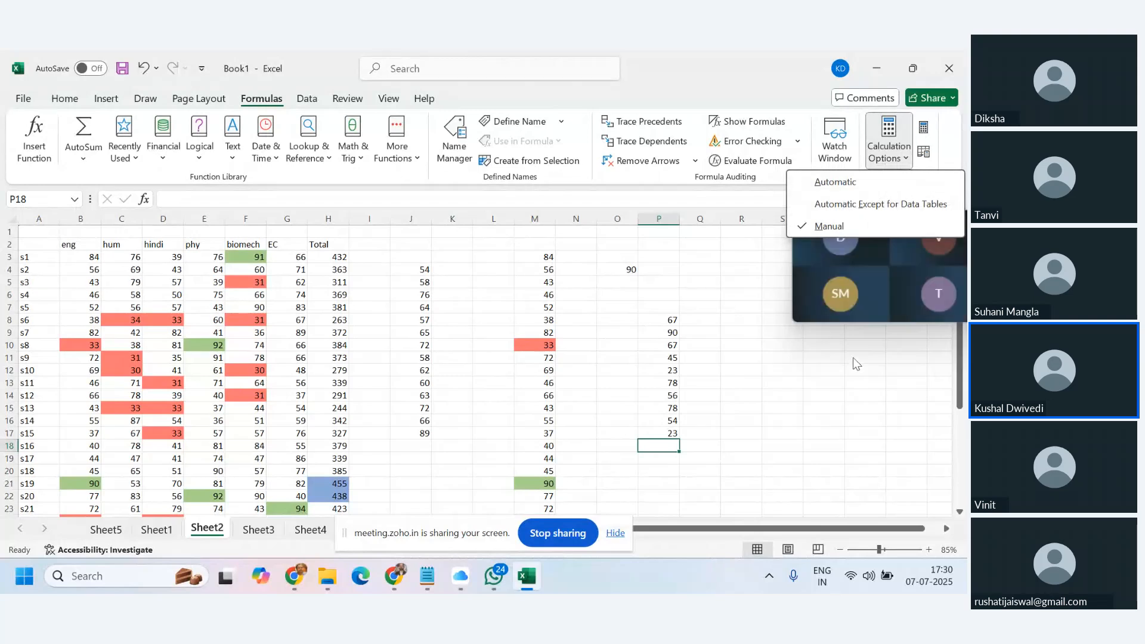
pyautogui.click(835, 441)
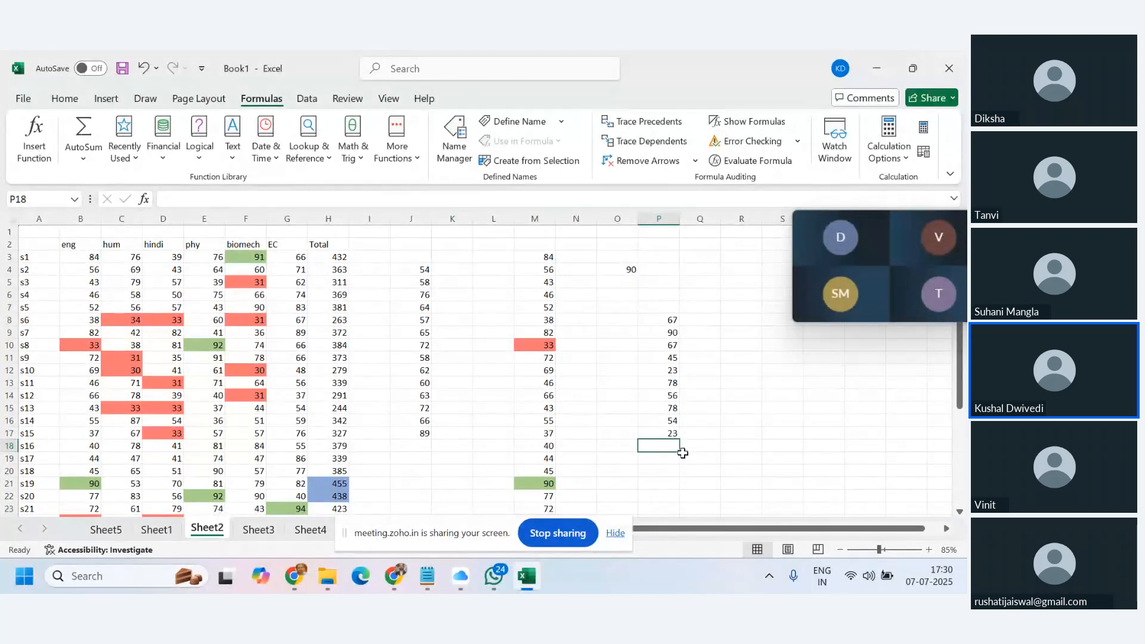
pyautogui.press('F9')
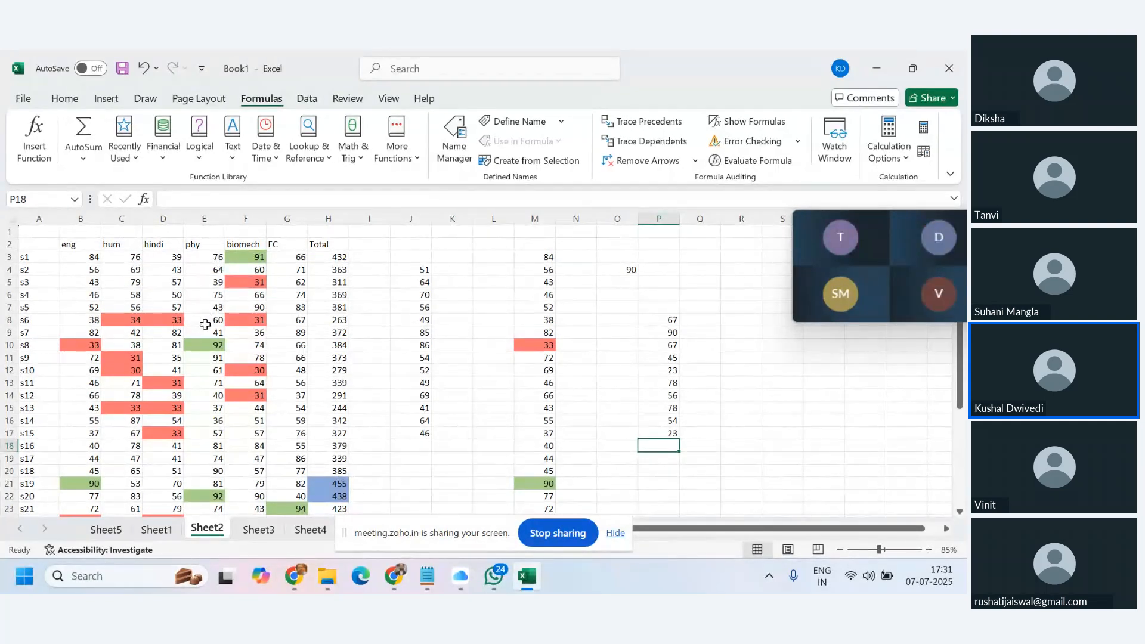
# Hang up the screen-sharing meeting call using its red button.
pyautogui.moveTo(886, 246)
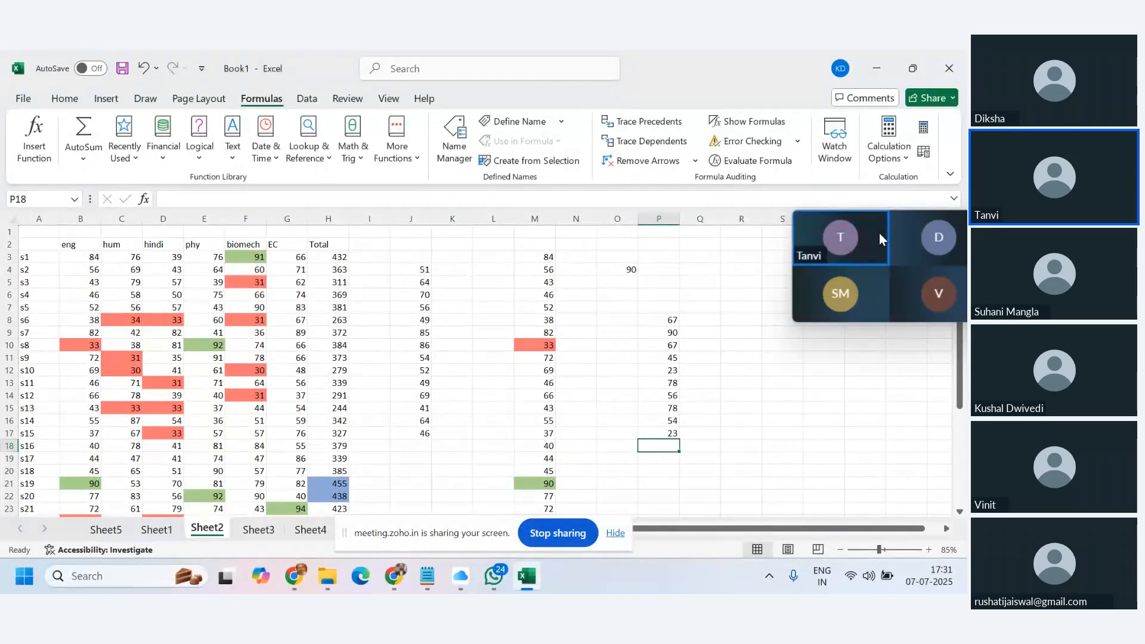
pyautogui.moveTo(872, 268)
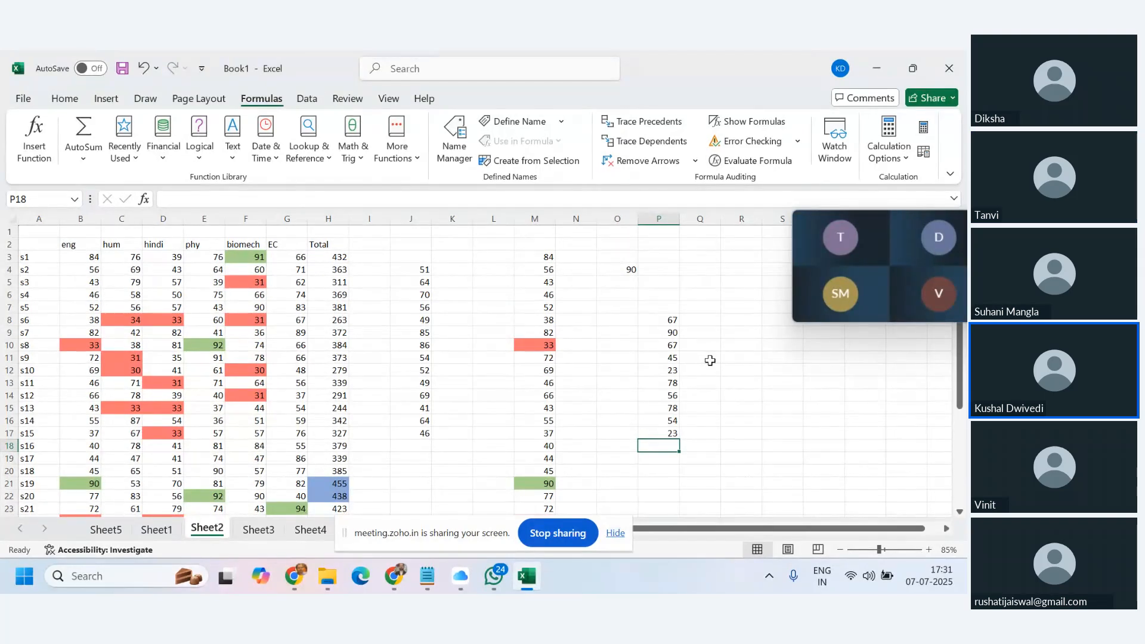
pyautogui.moveTo(864, 307)
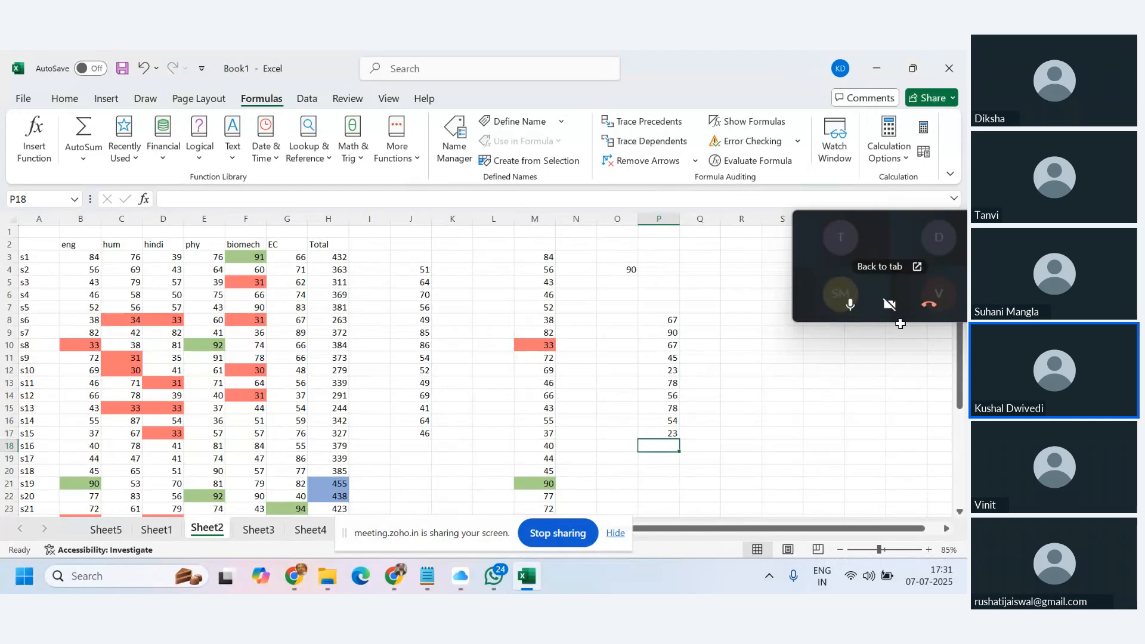
pyautogui.click(930, 309)
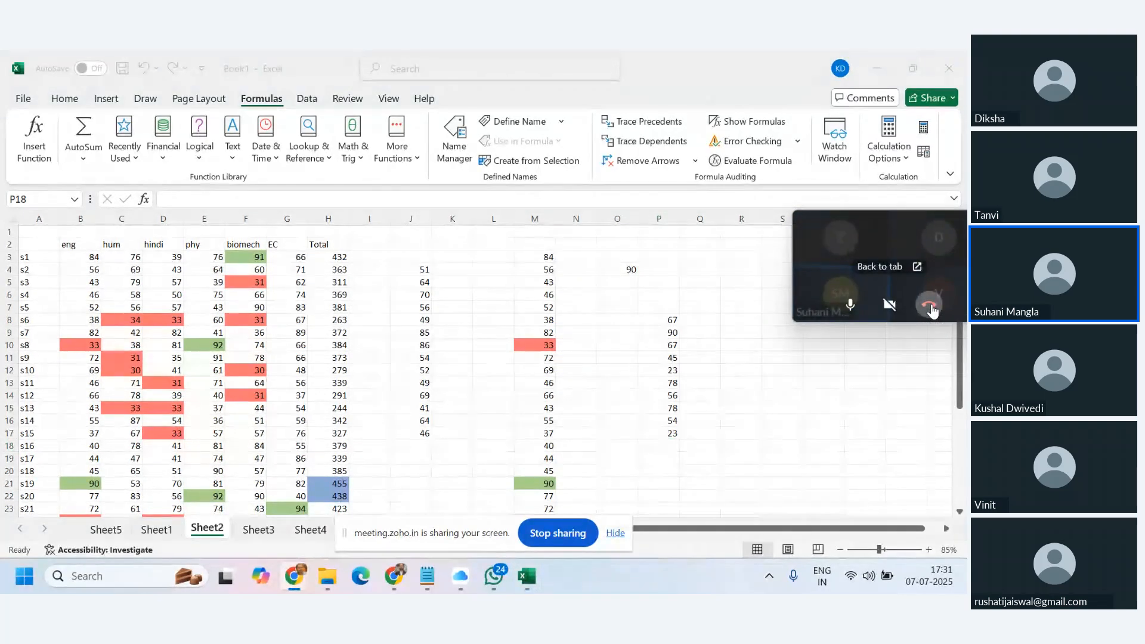